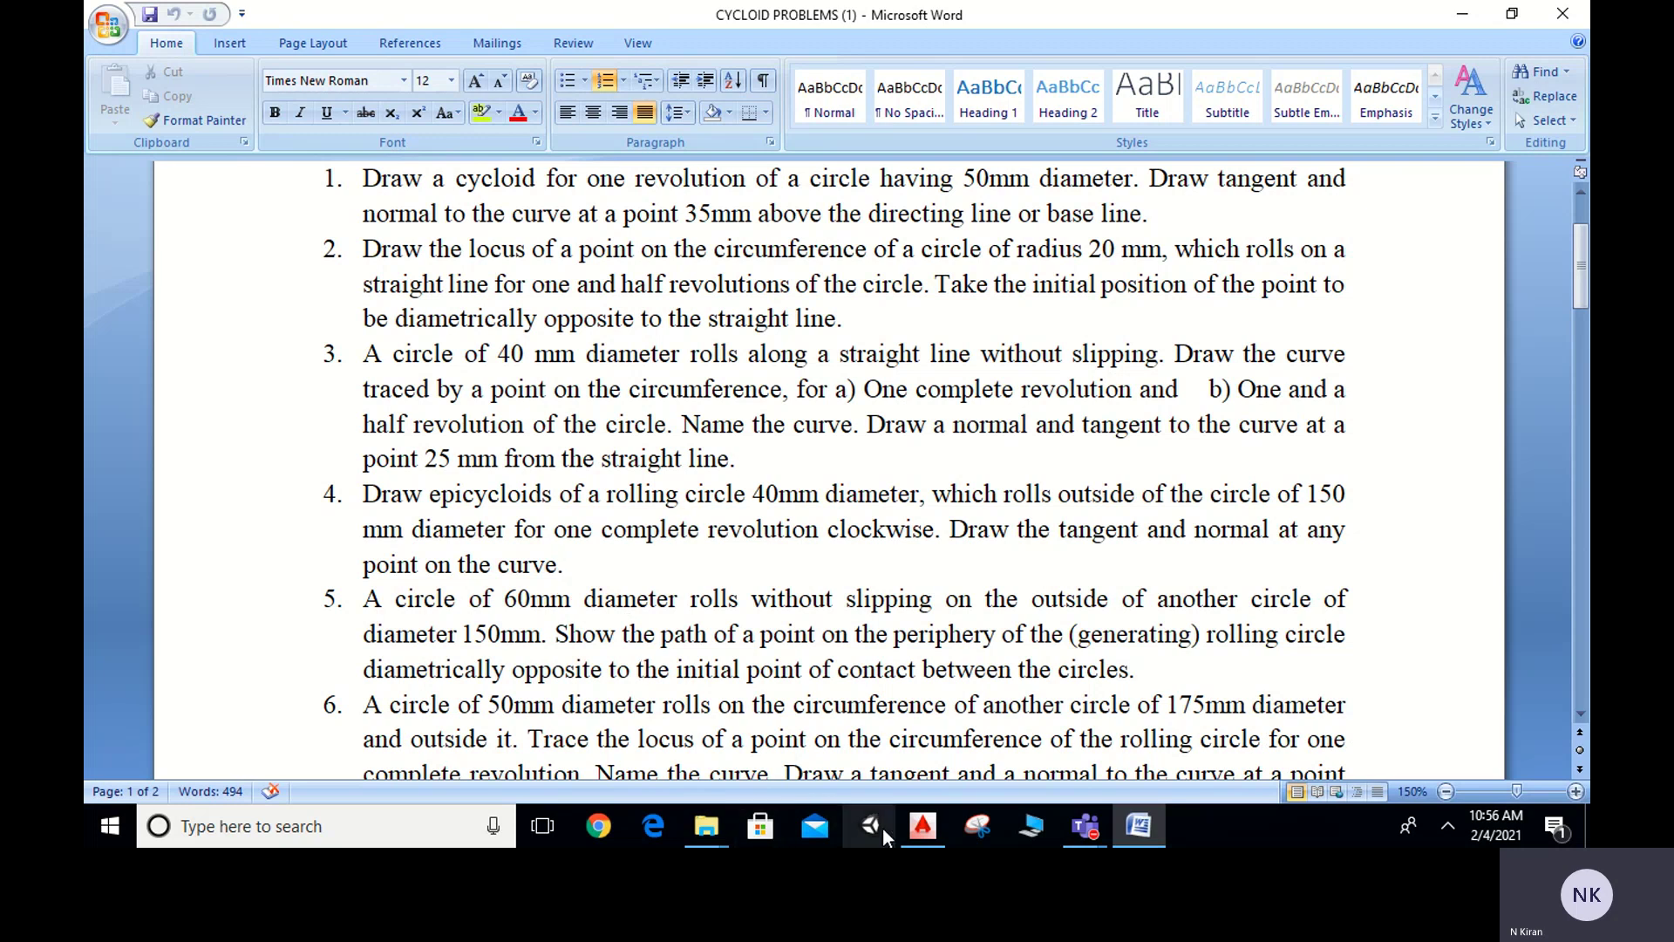
Switch to AutoCAD and start a new drawing
mouse_move(920, 828)
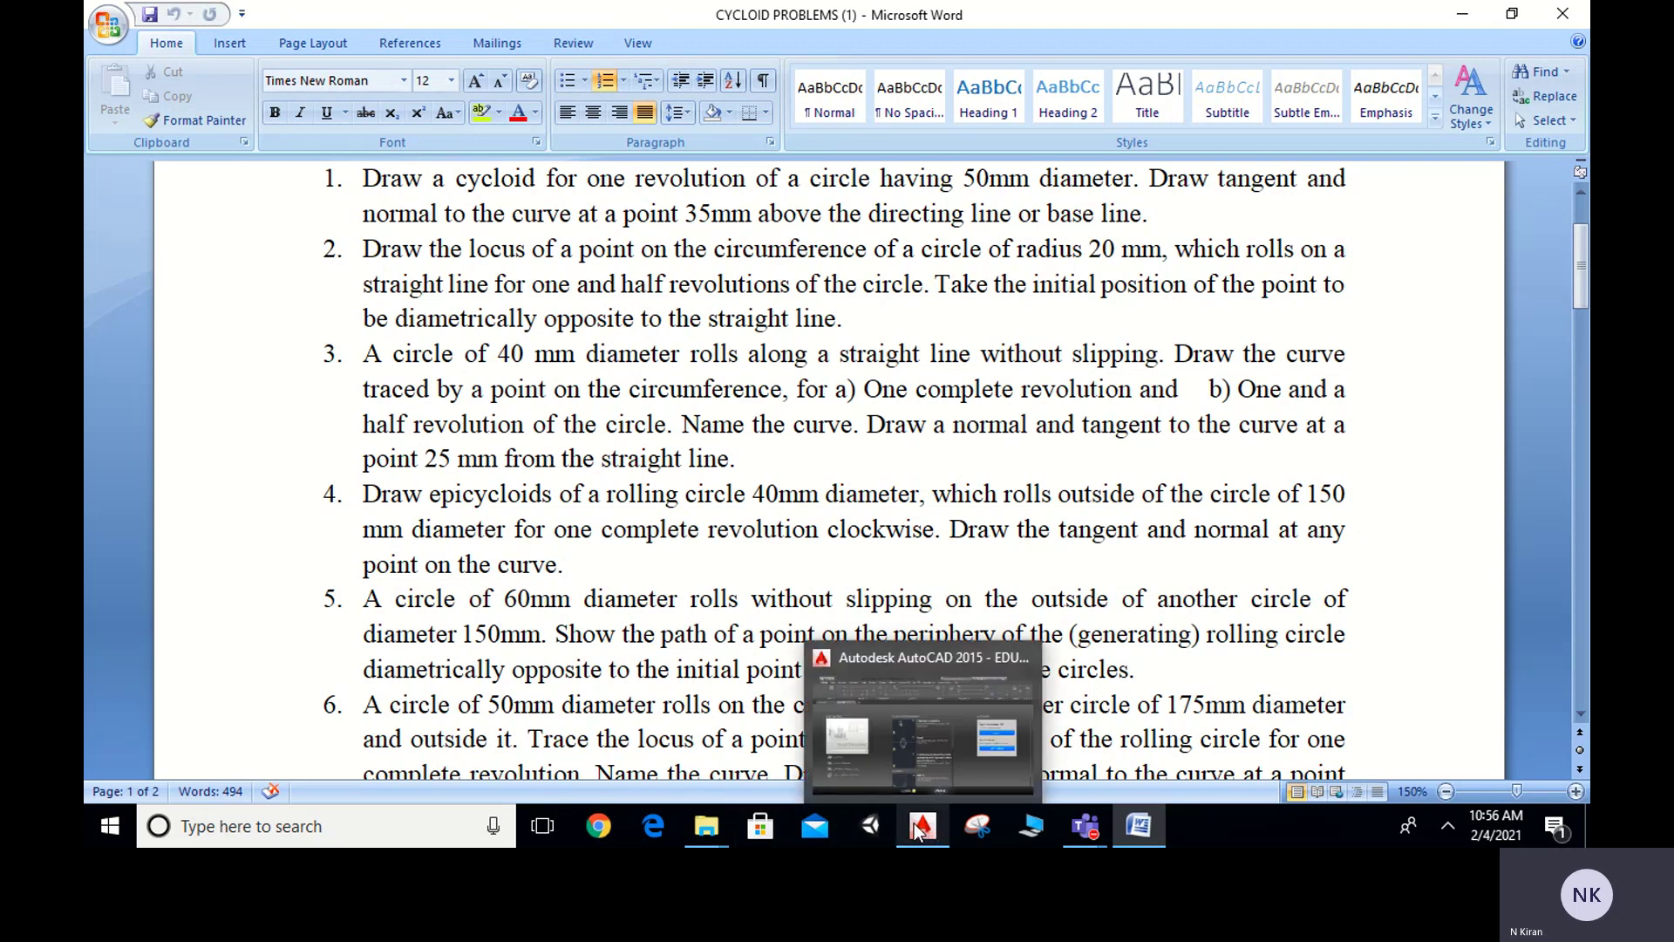
click(914, 823)
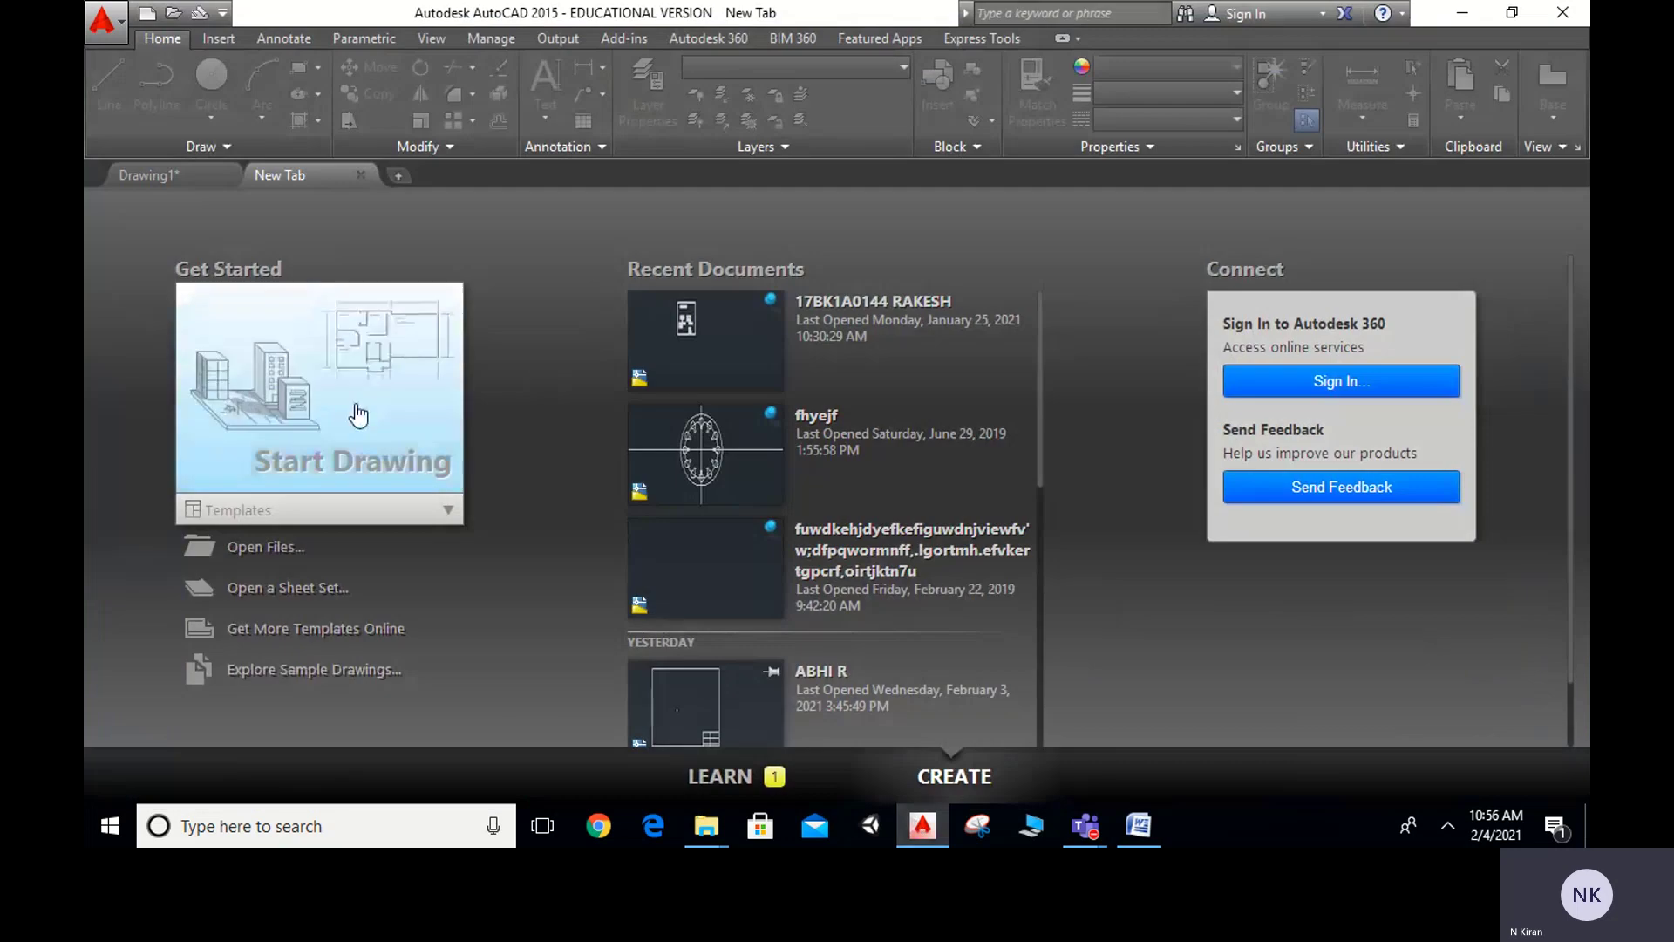
click(357, 415)
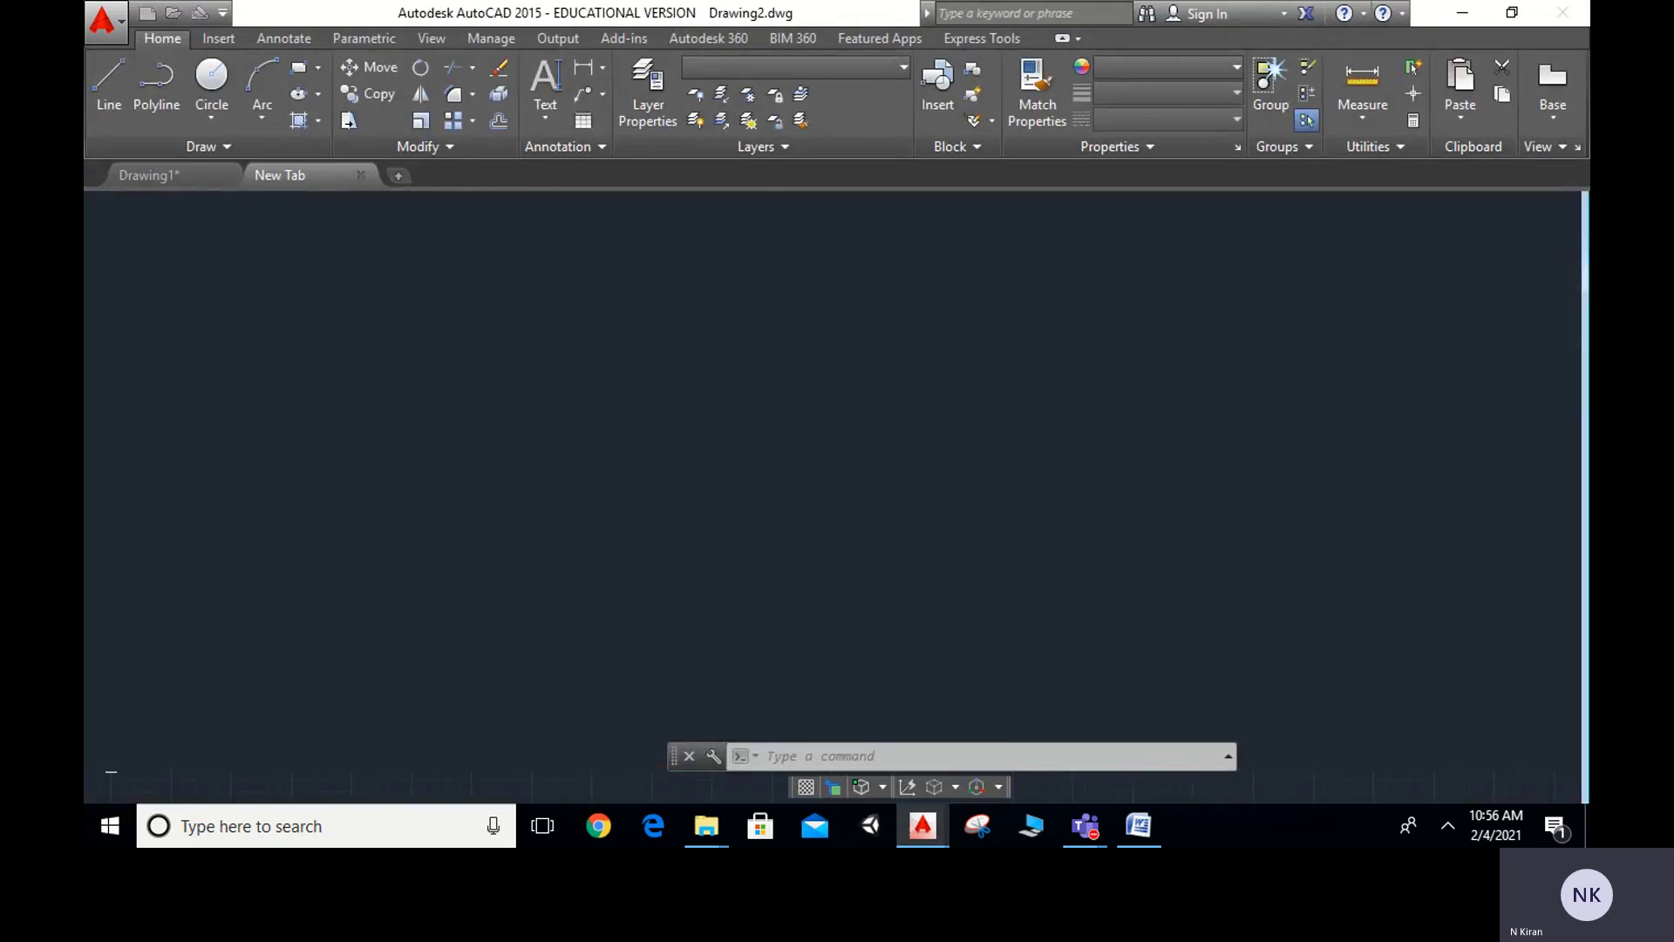
Draw a long horizontal base line in the upper half of the drawing area with Ortho mode turned on
text(c)
key(Return)
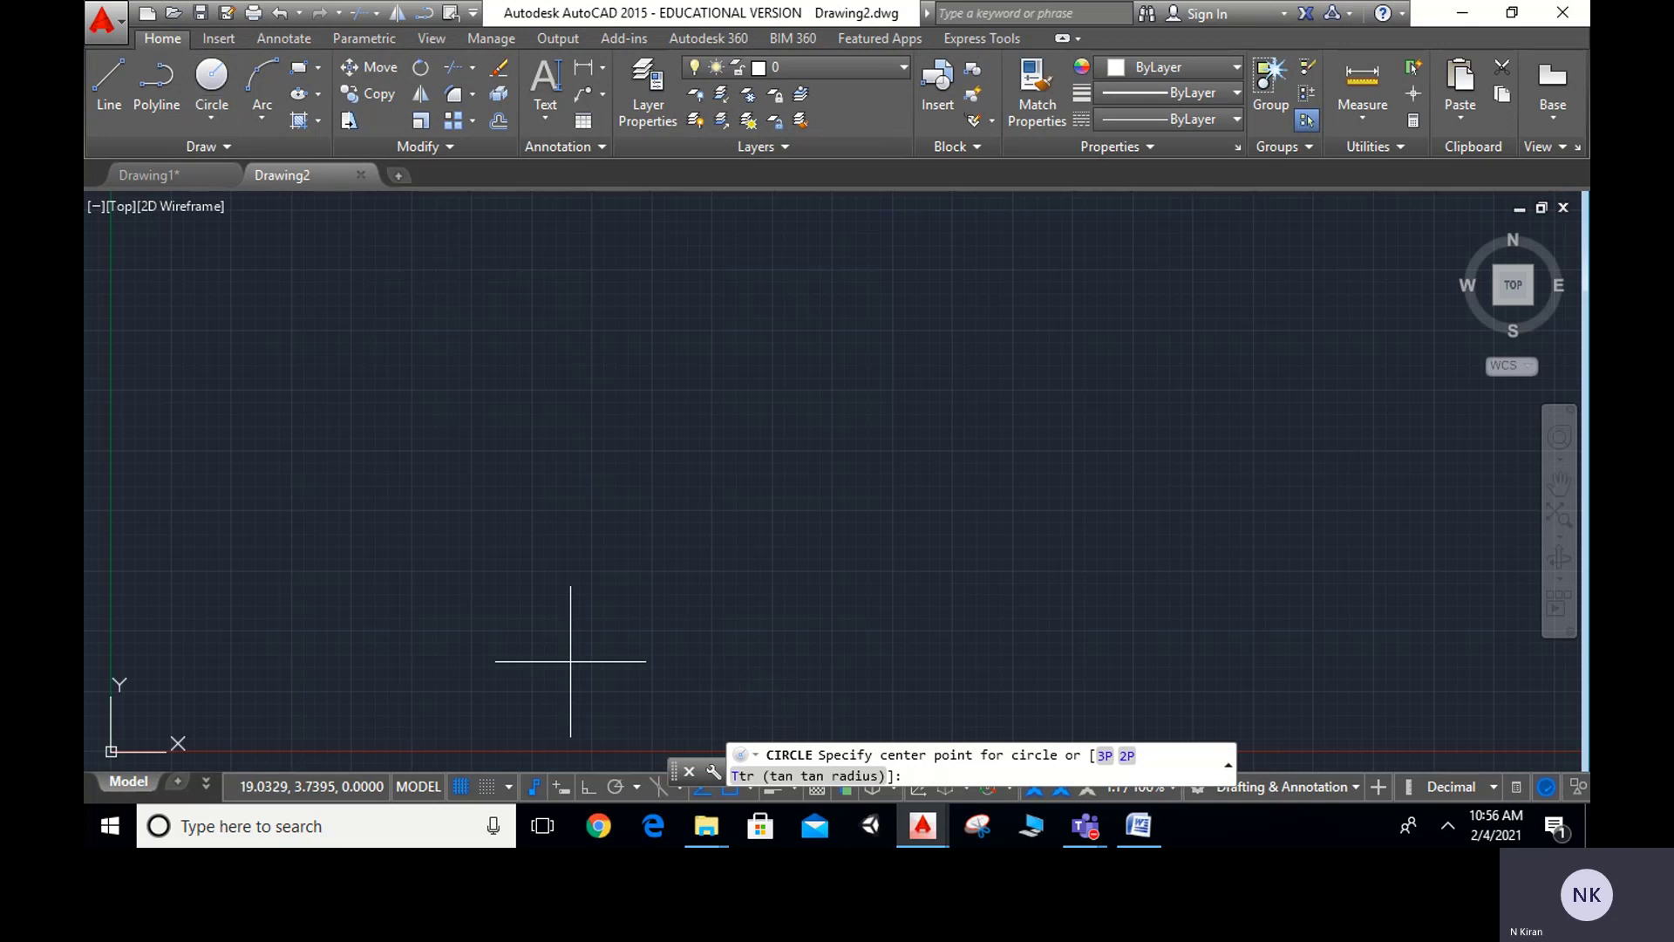
click(109, 83)
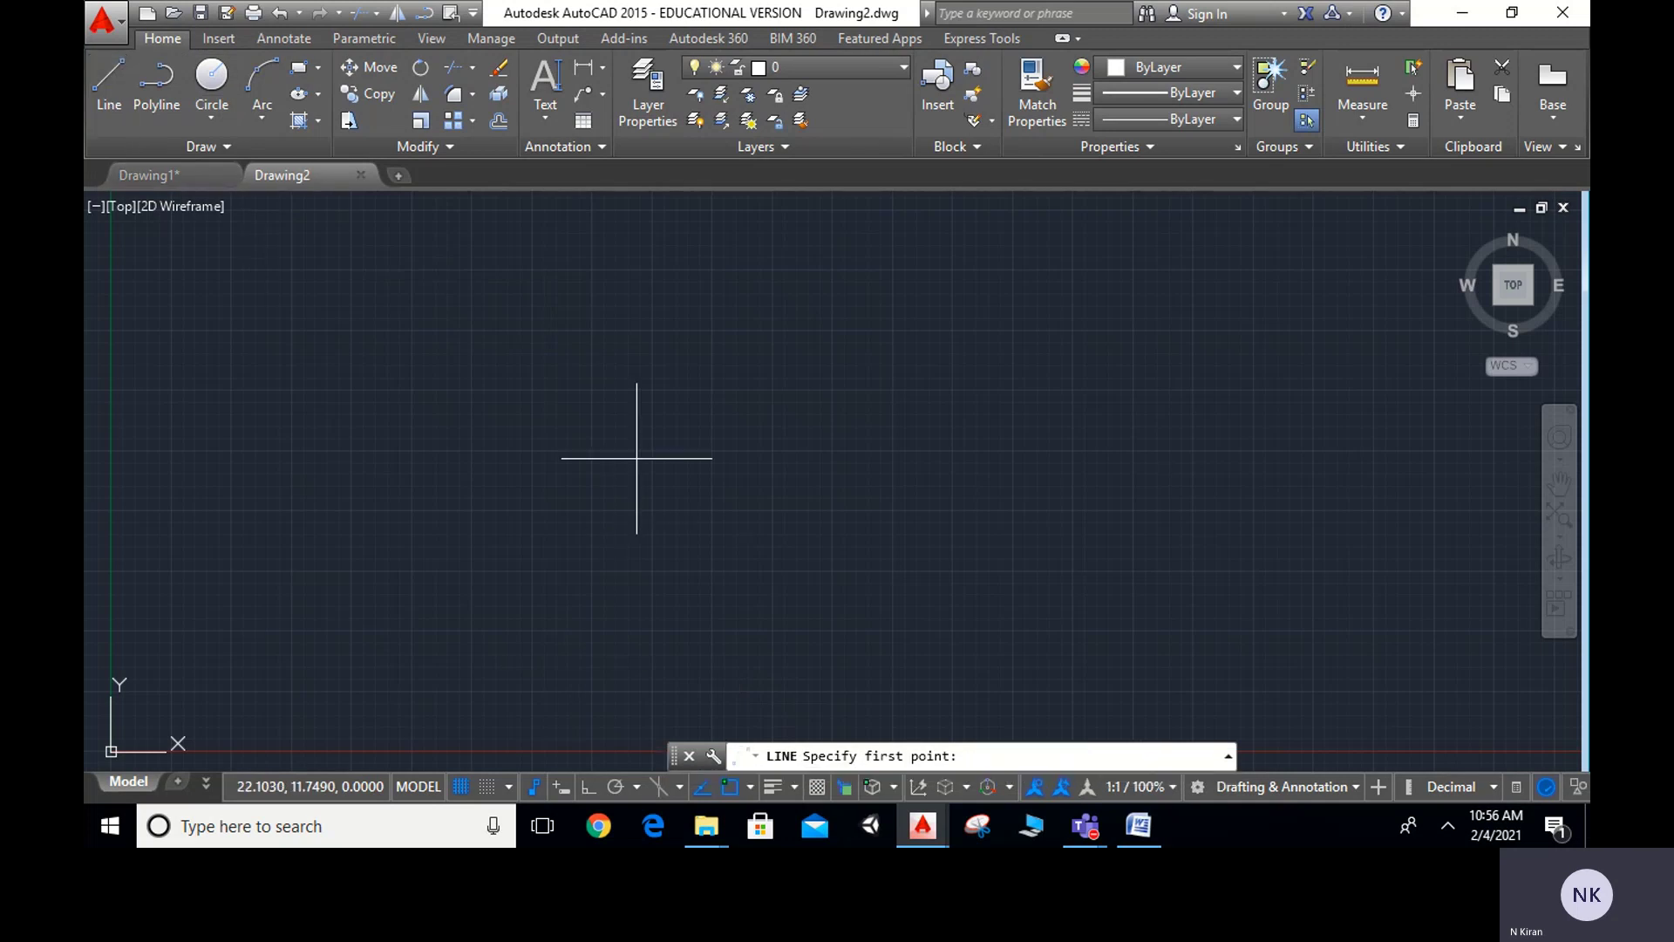
click(600, 428)
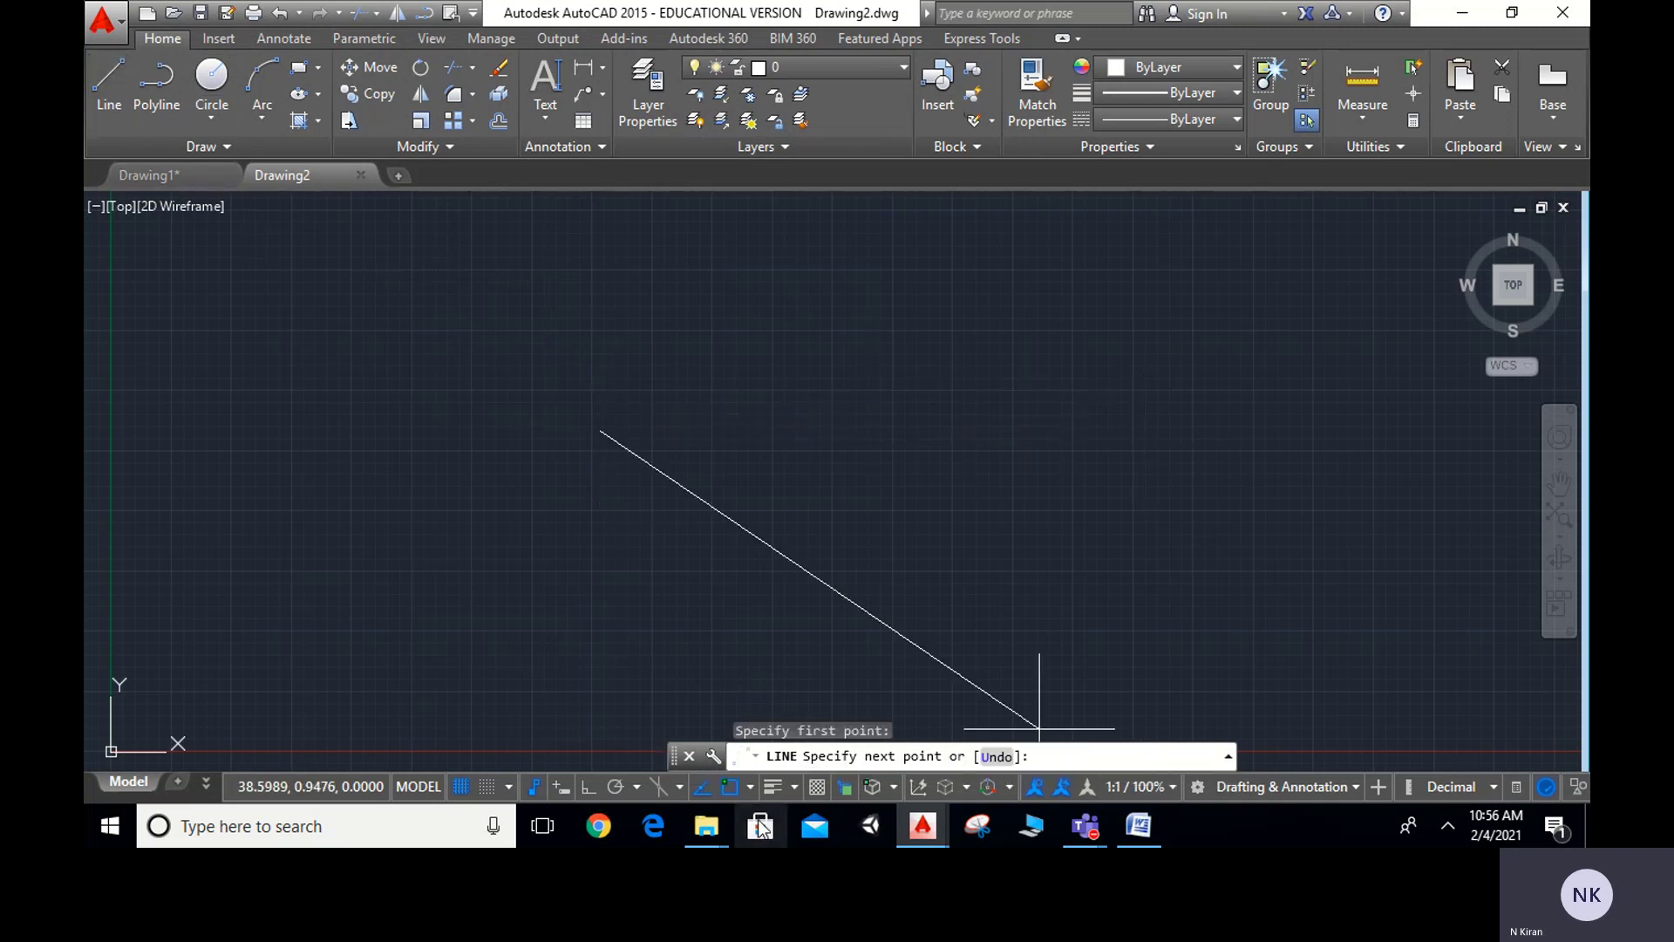
click(589, 786)
click(762, 453)
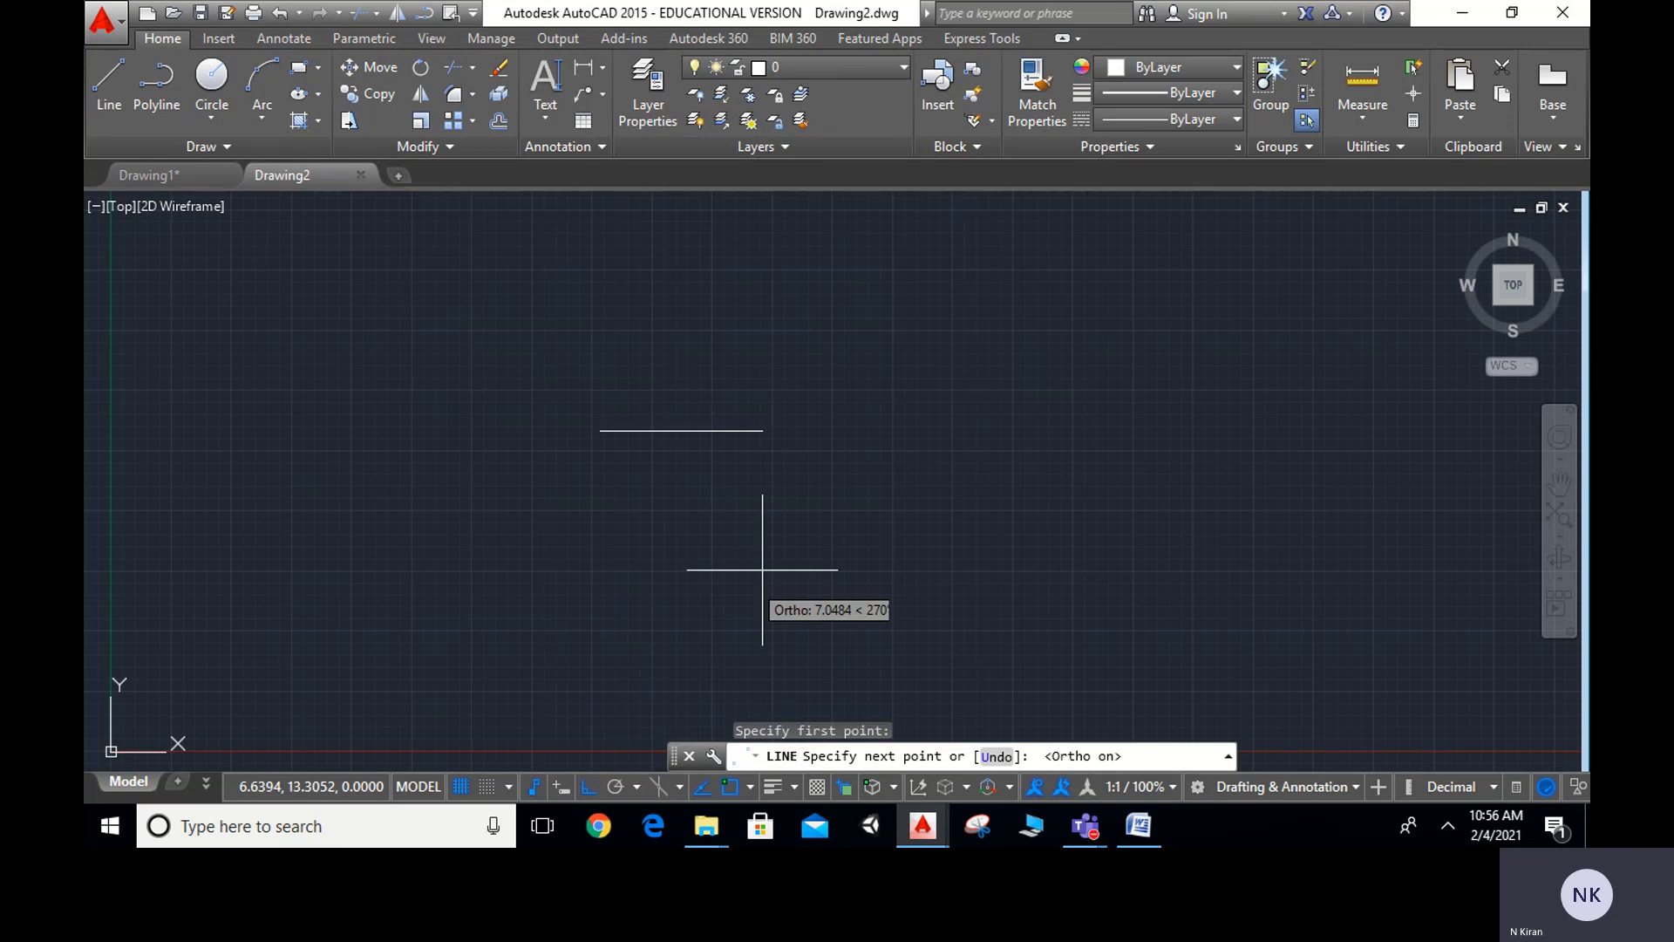
click(1186, 429)
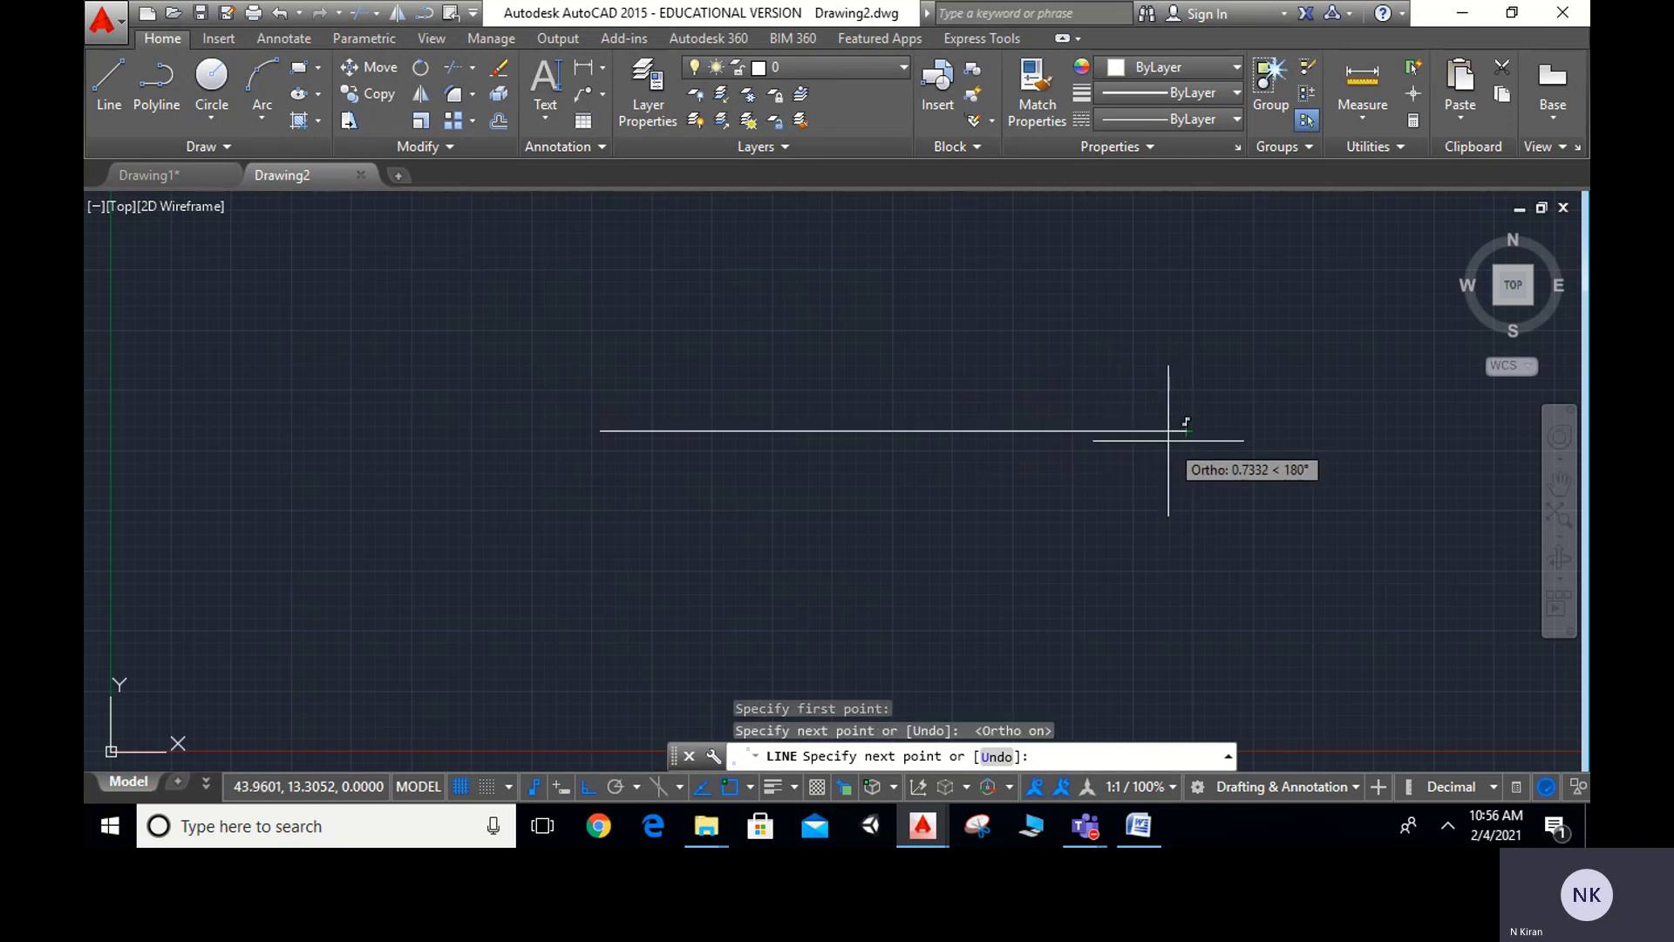
key(Escape)
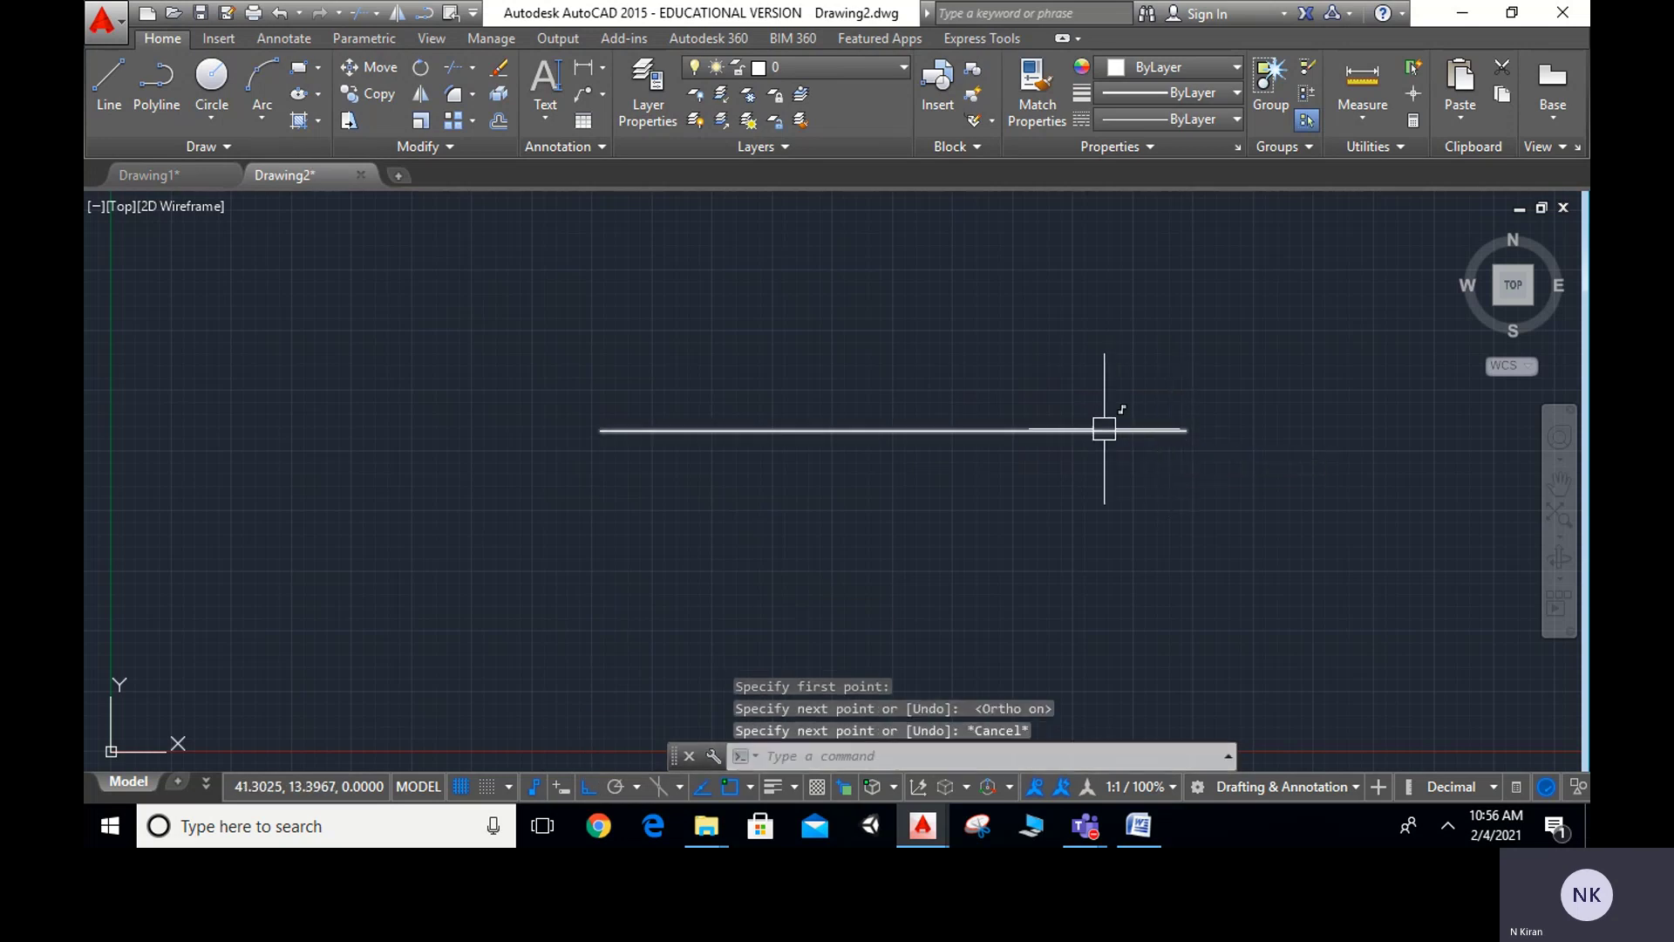
Draw a circle of radius about 4.28 resting on the base line near its left end
click(193, 74)
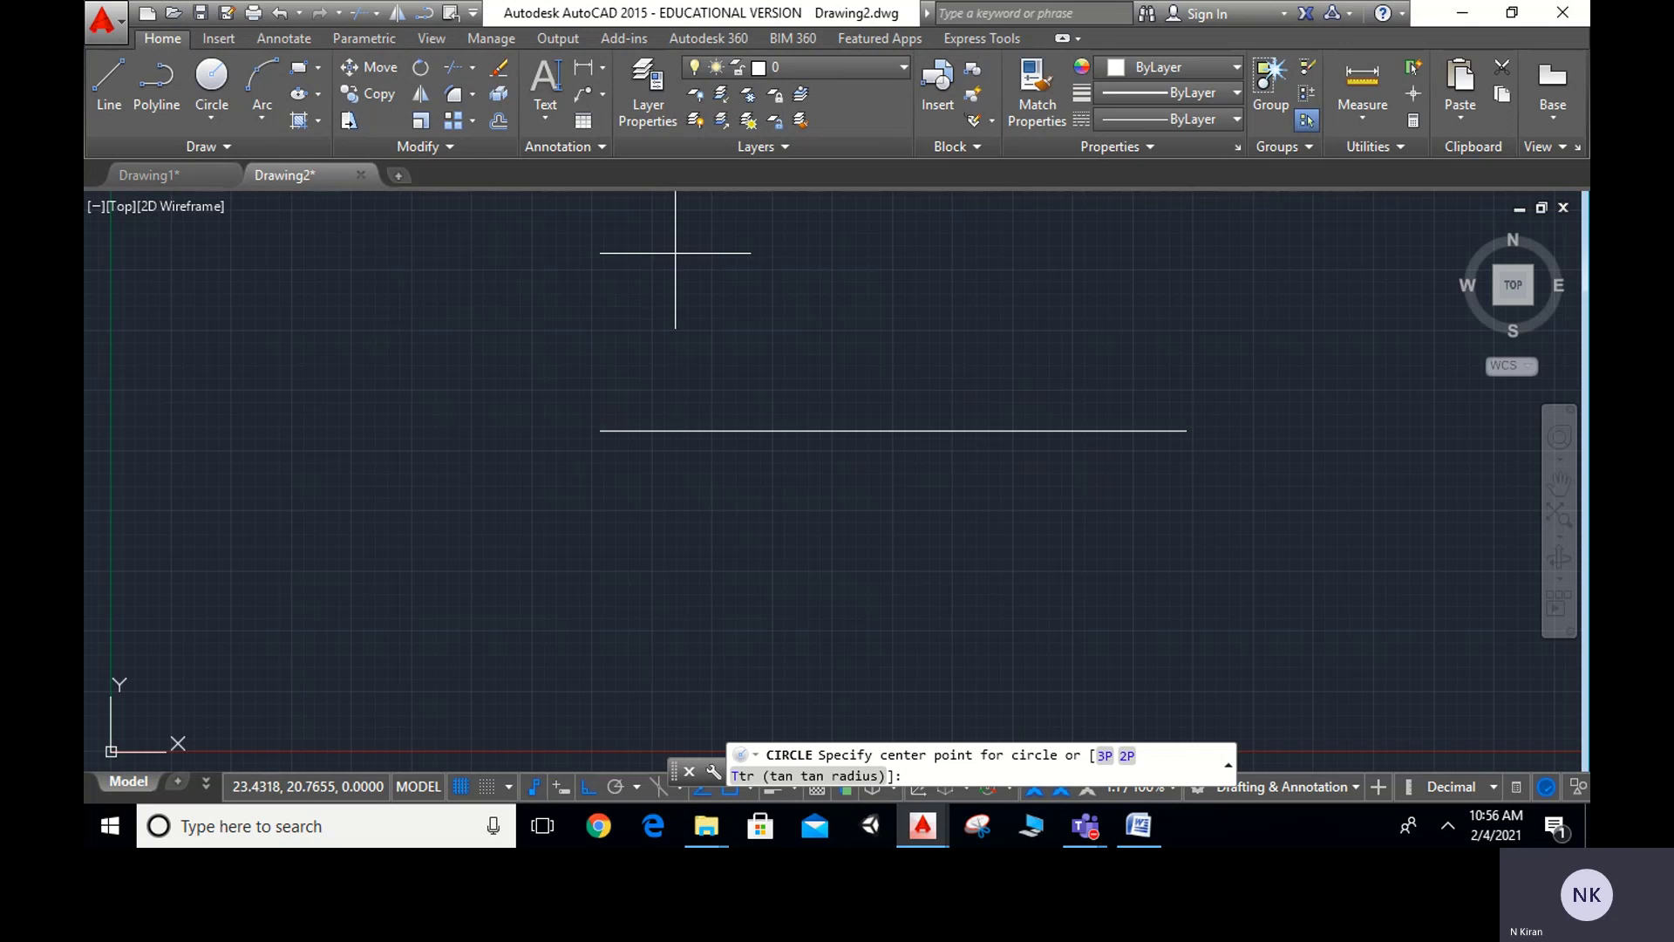
click(658, 327)
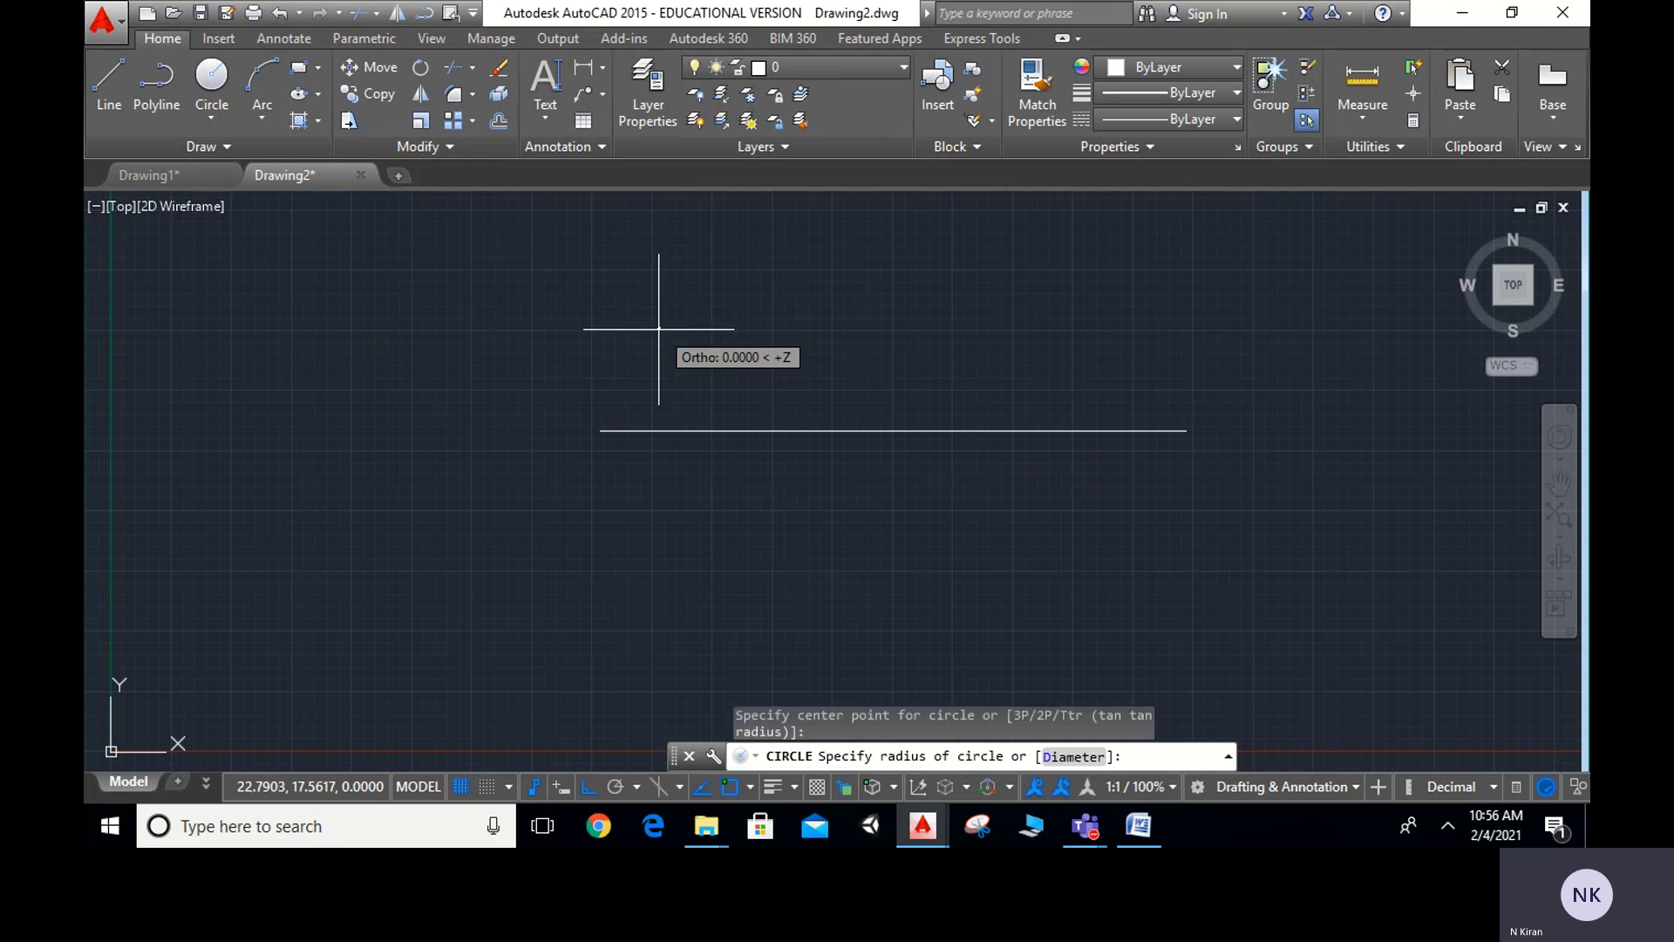
click(669, 430)
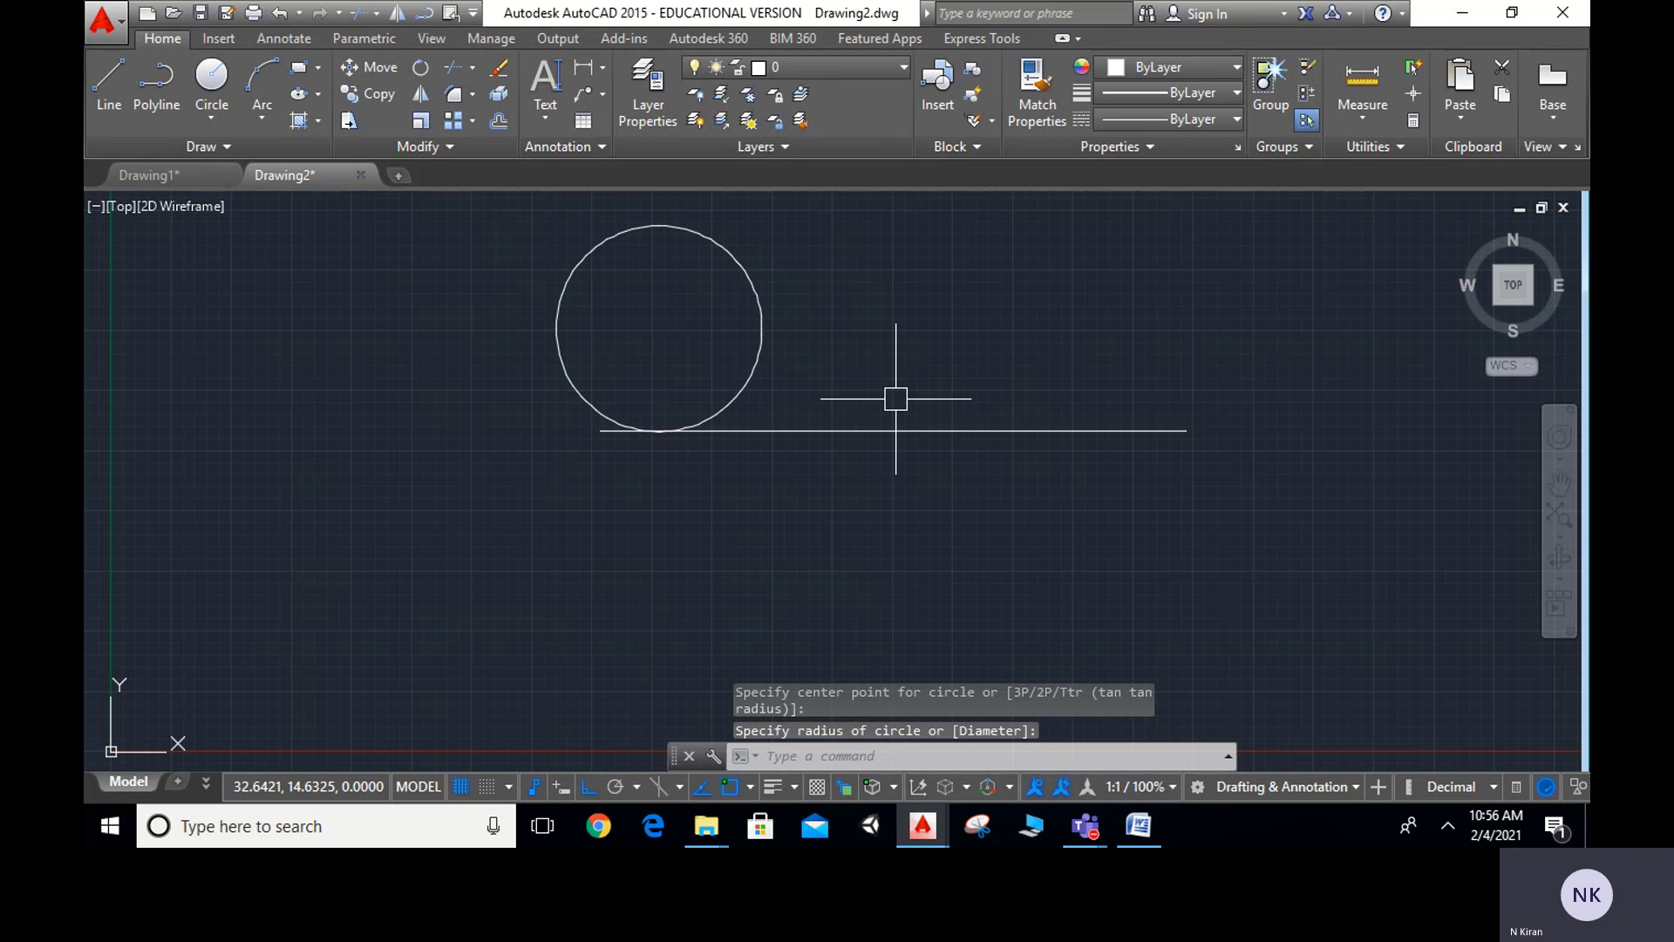
Draw a larger circle of radius about 11.83 below and to the right of the base line
scroll(839, 369, down, 4)
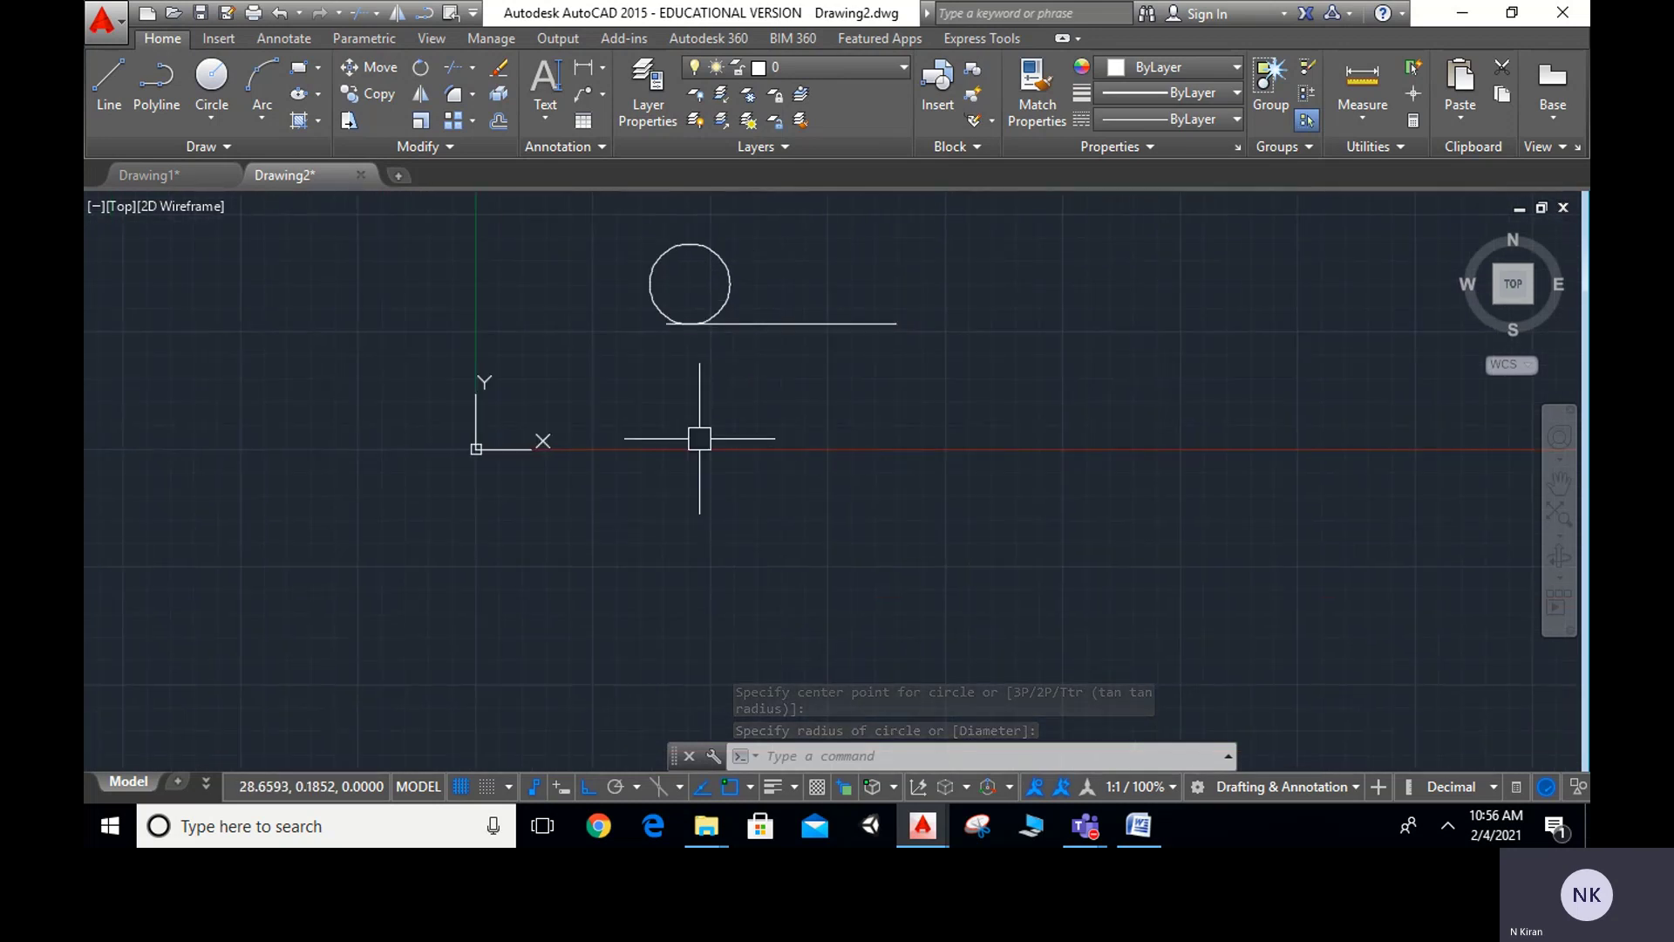
click(218, 91)
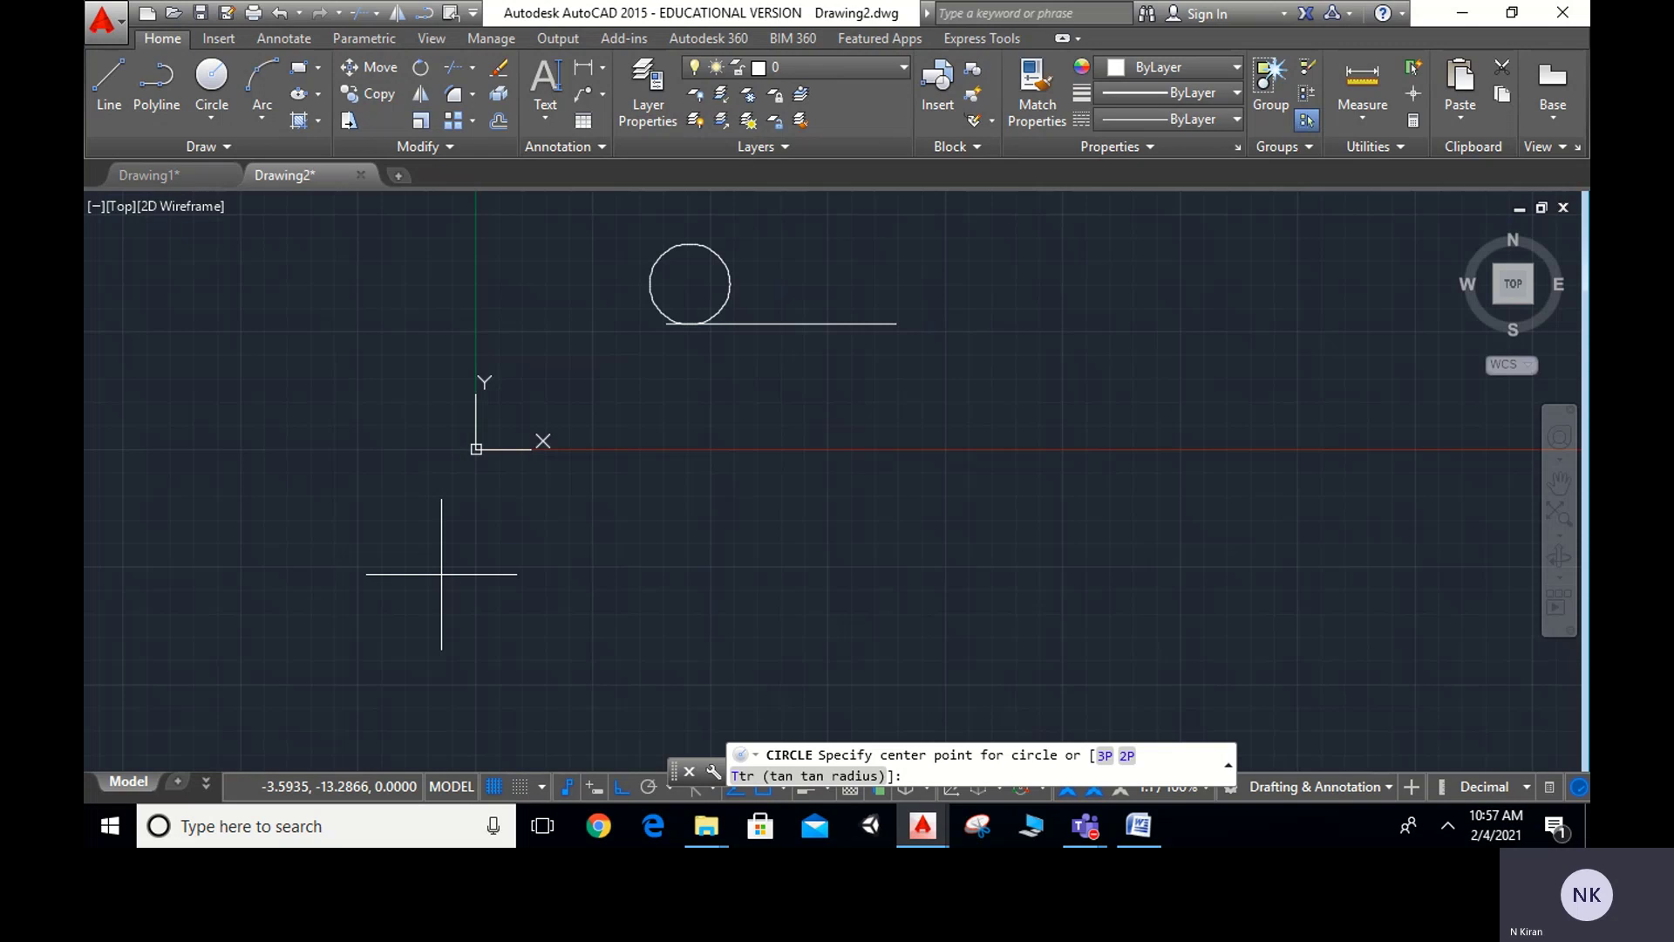
click(210, 77)
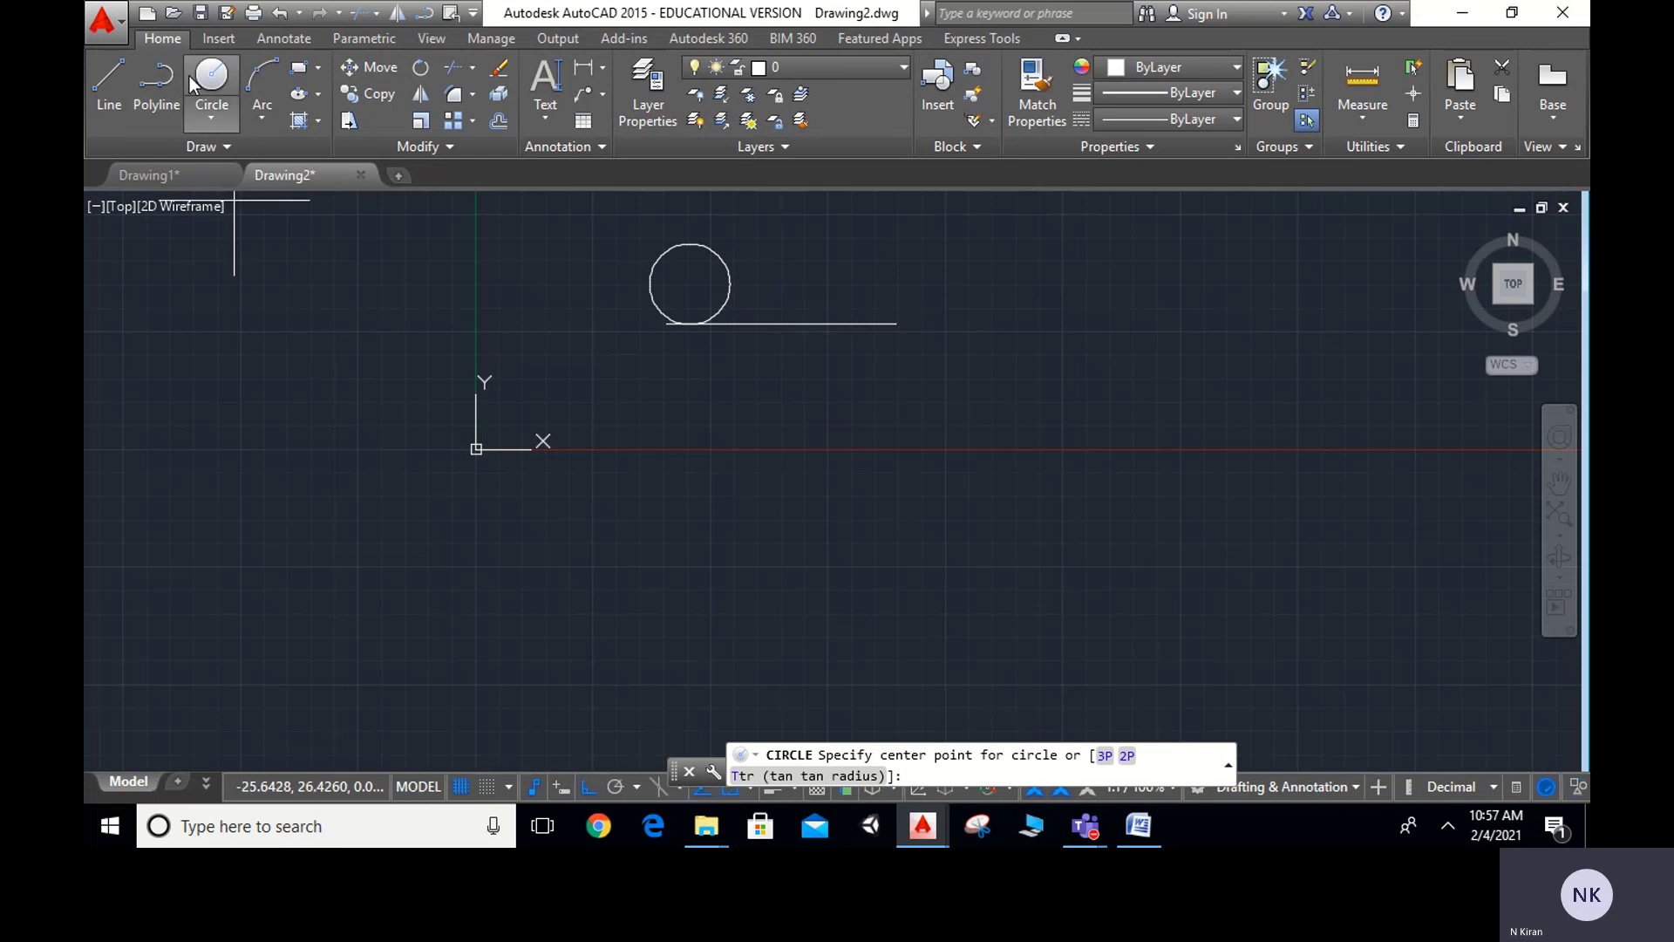
click(986, 460)
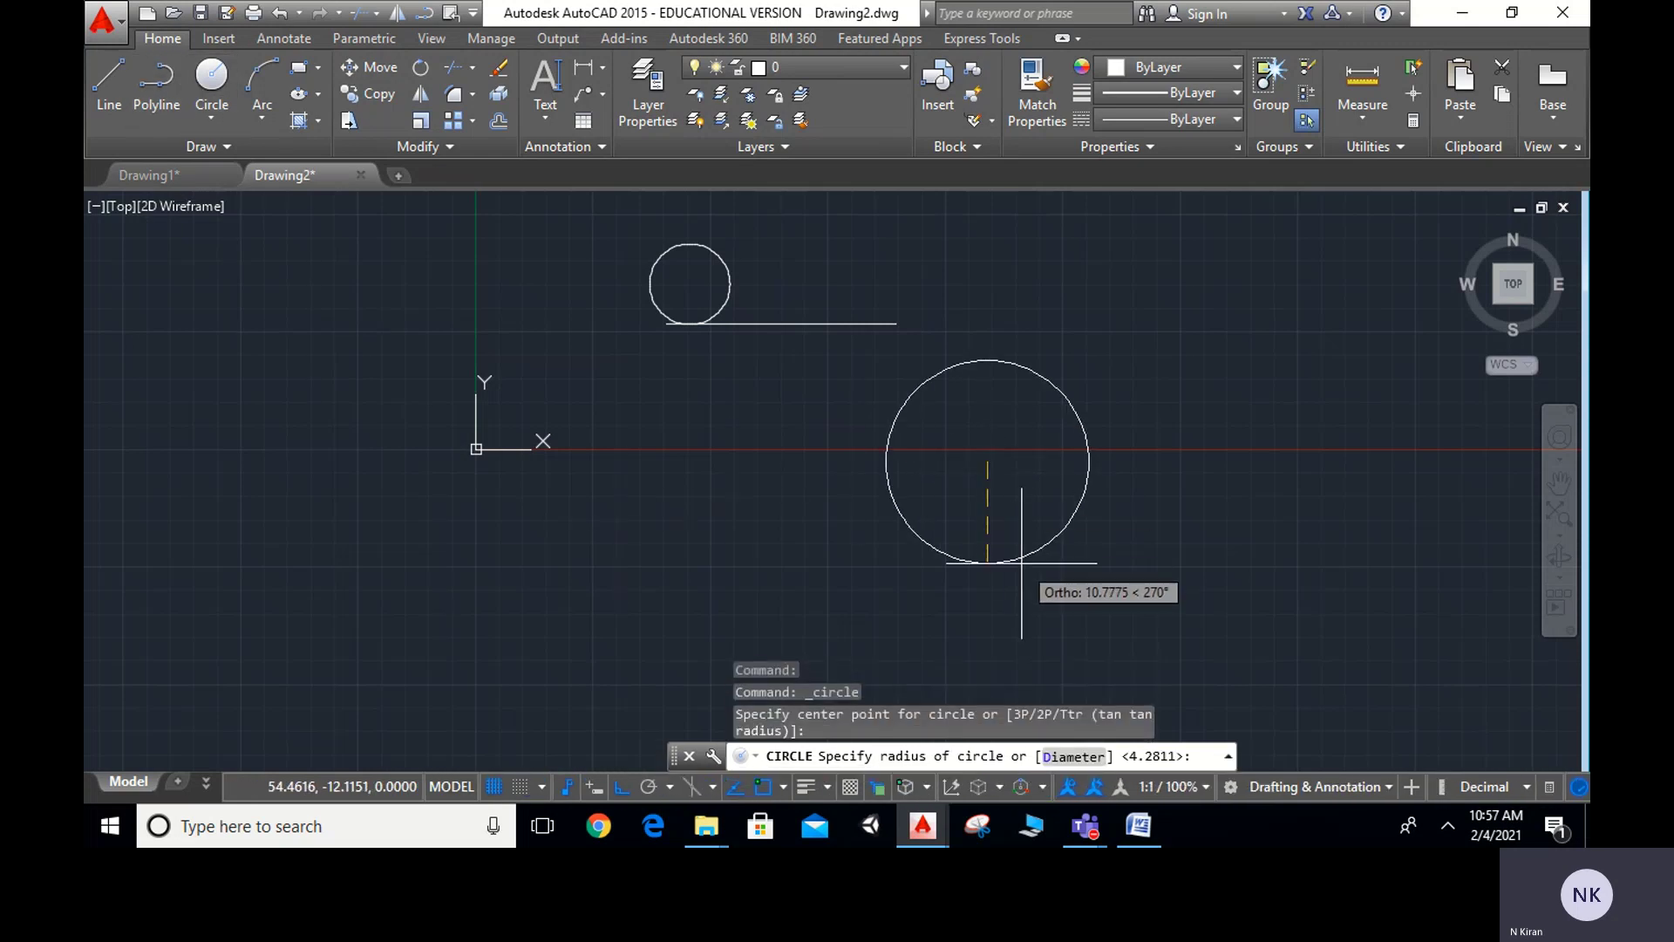
click(1023, 568)
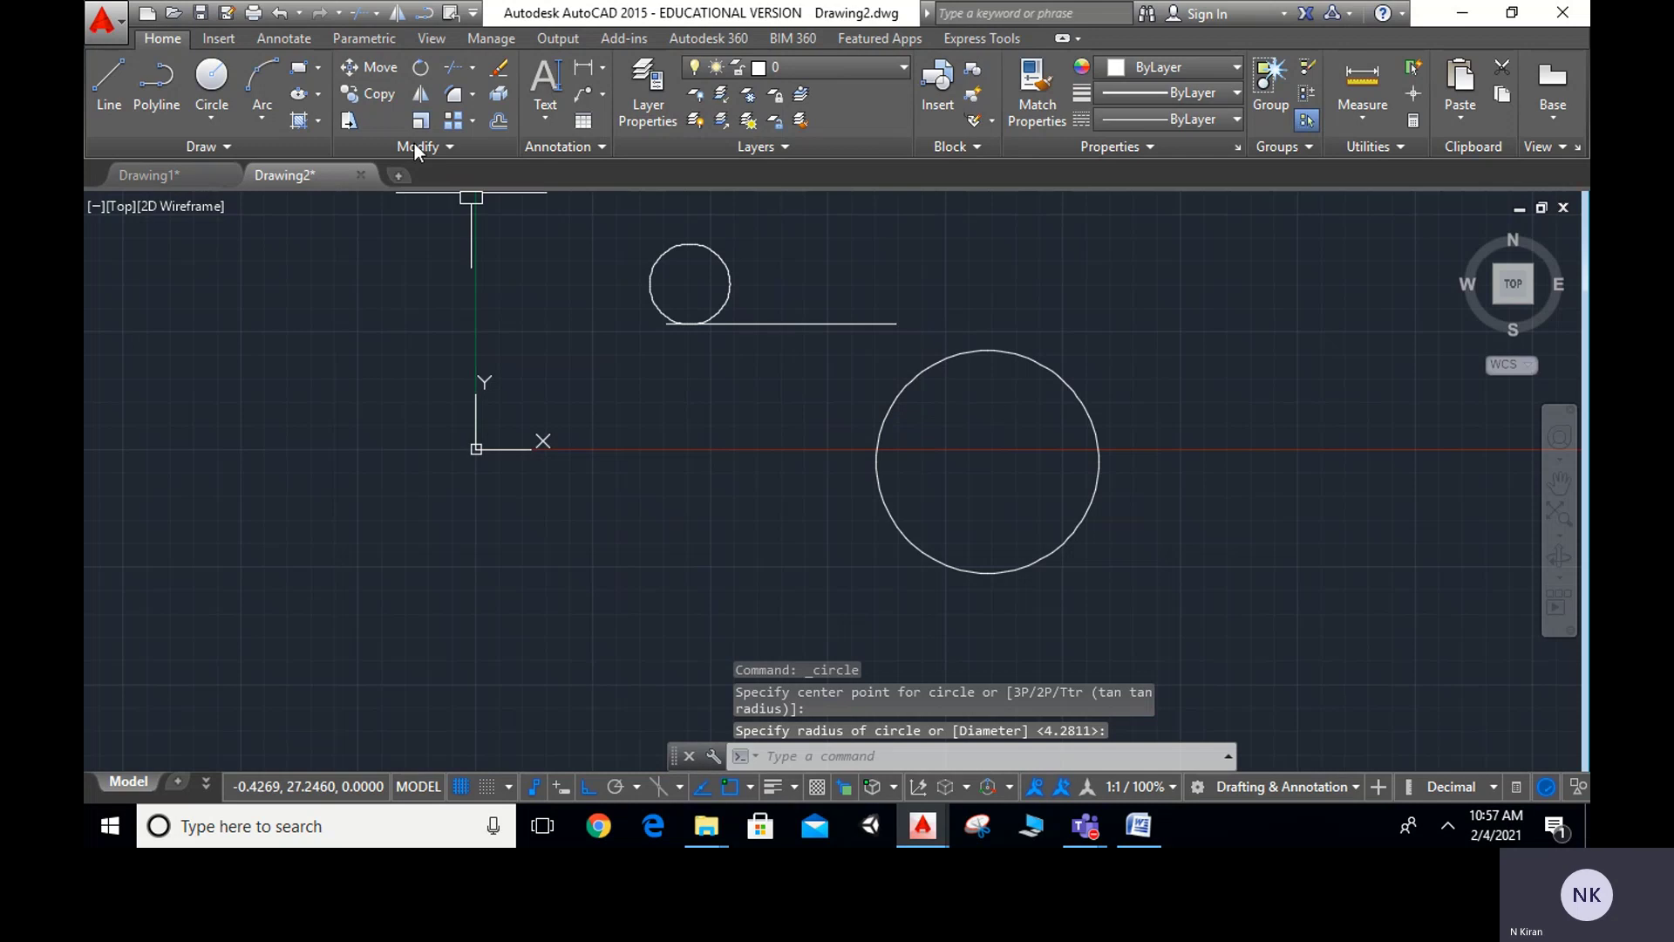
Draw a smaller circle outside the large circle, touching it at its upper right
click(207, 83)
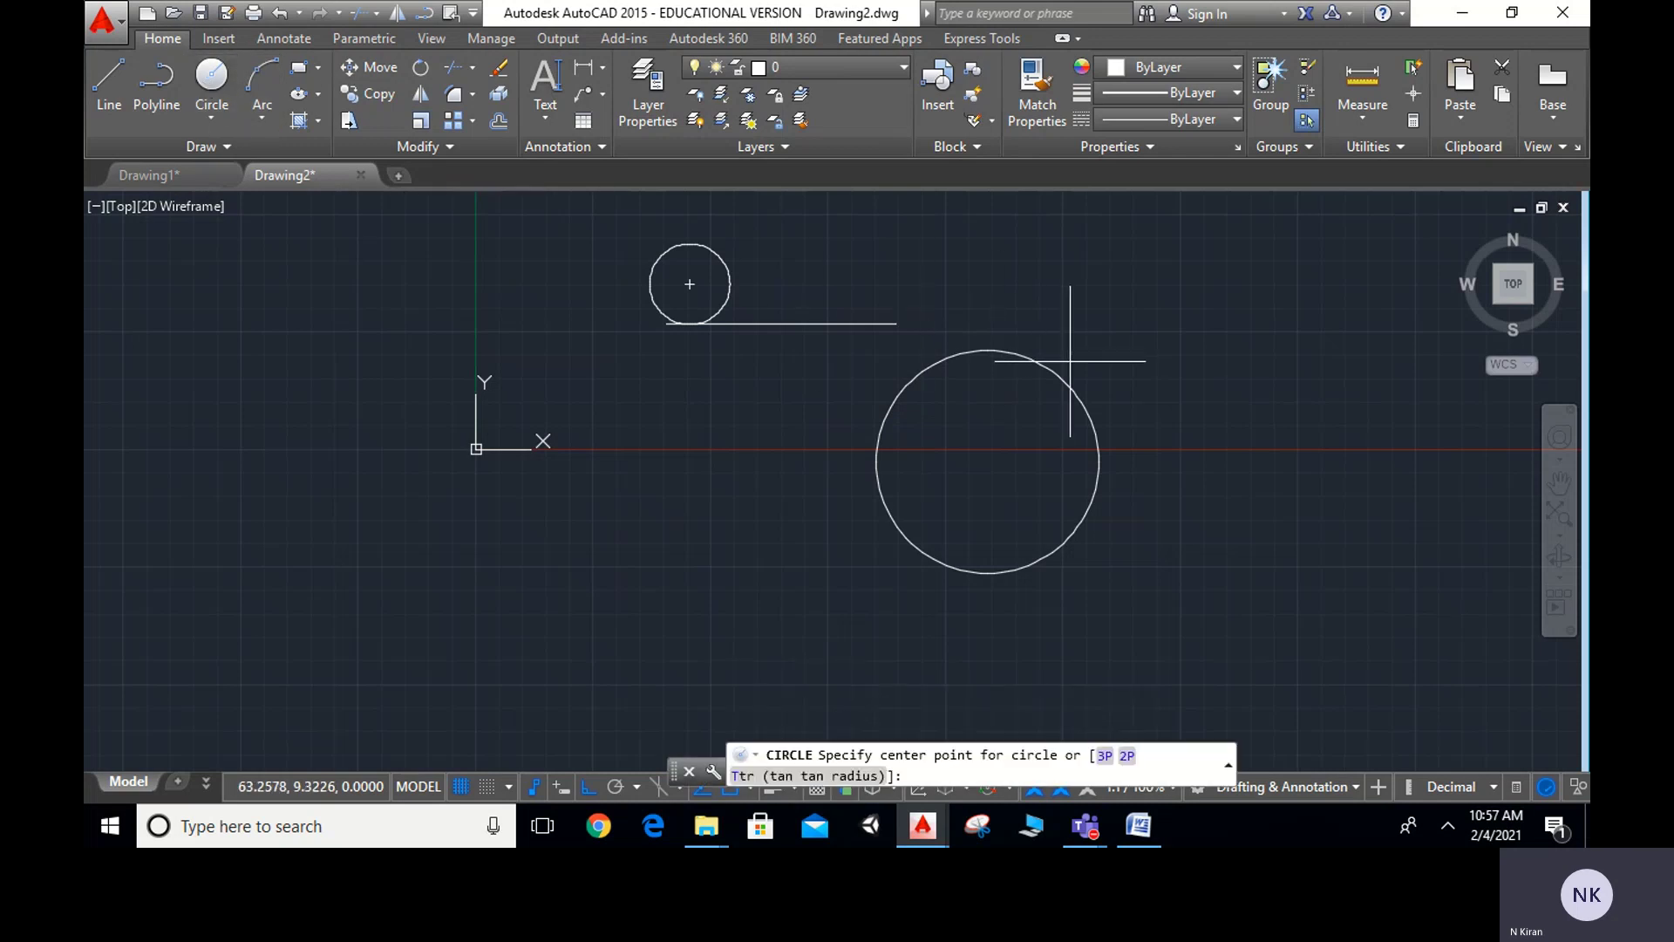
click(1113, 329)
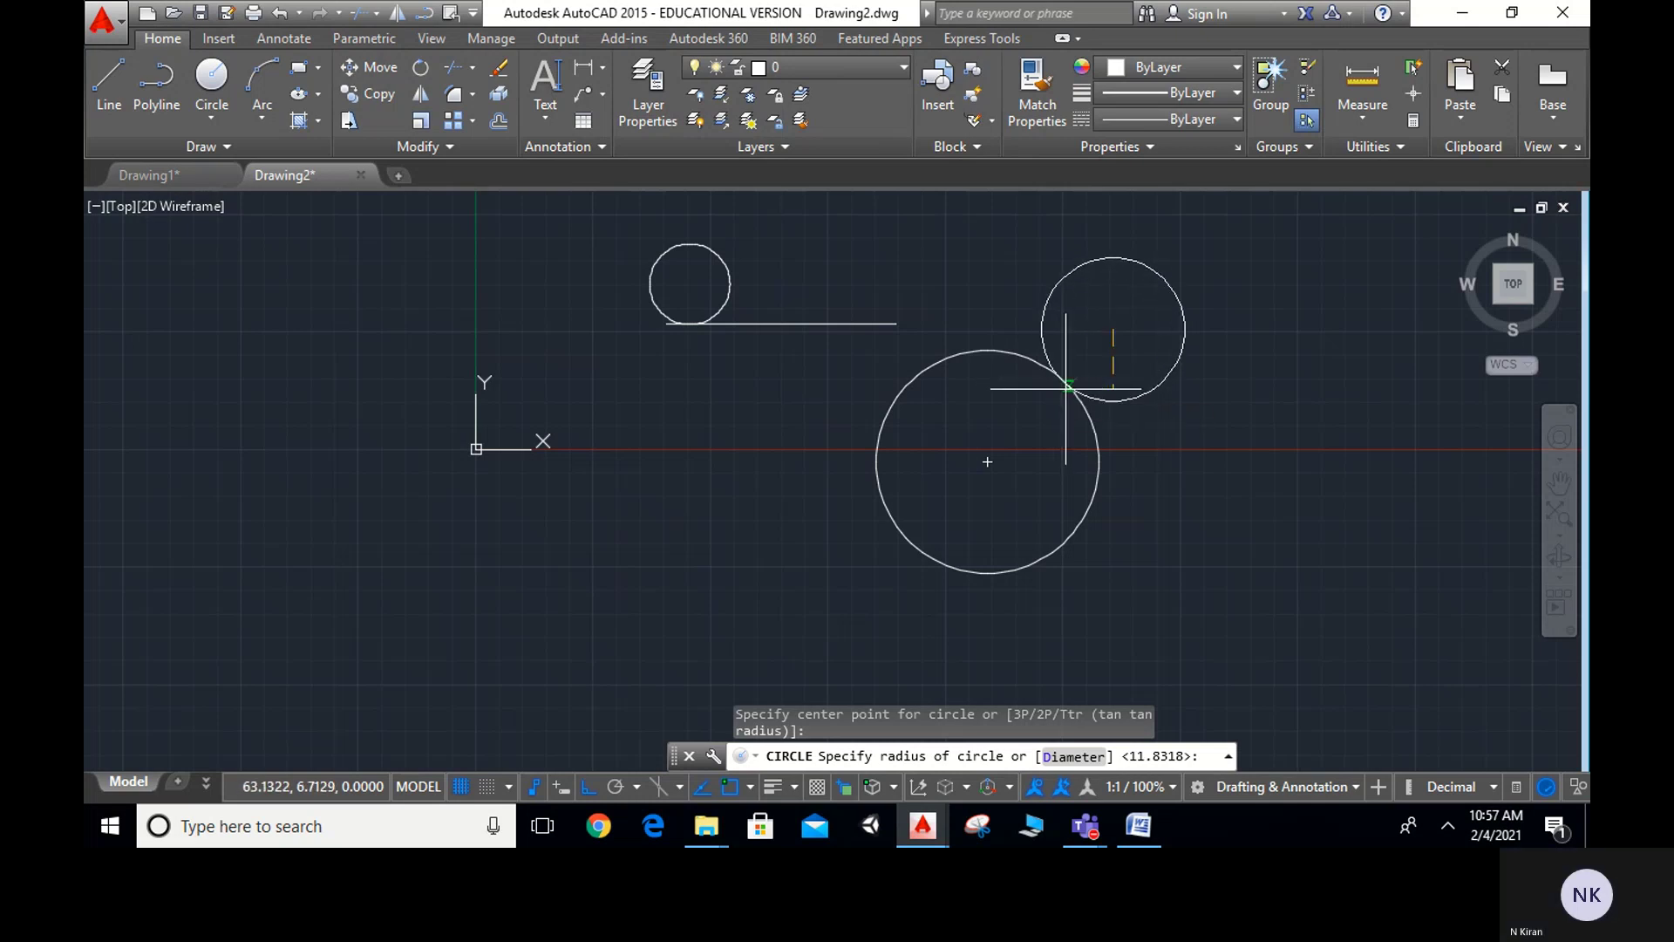
click(1069, 389)
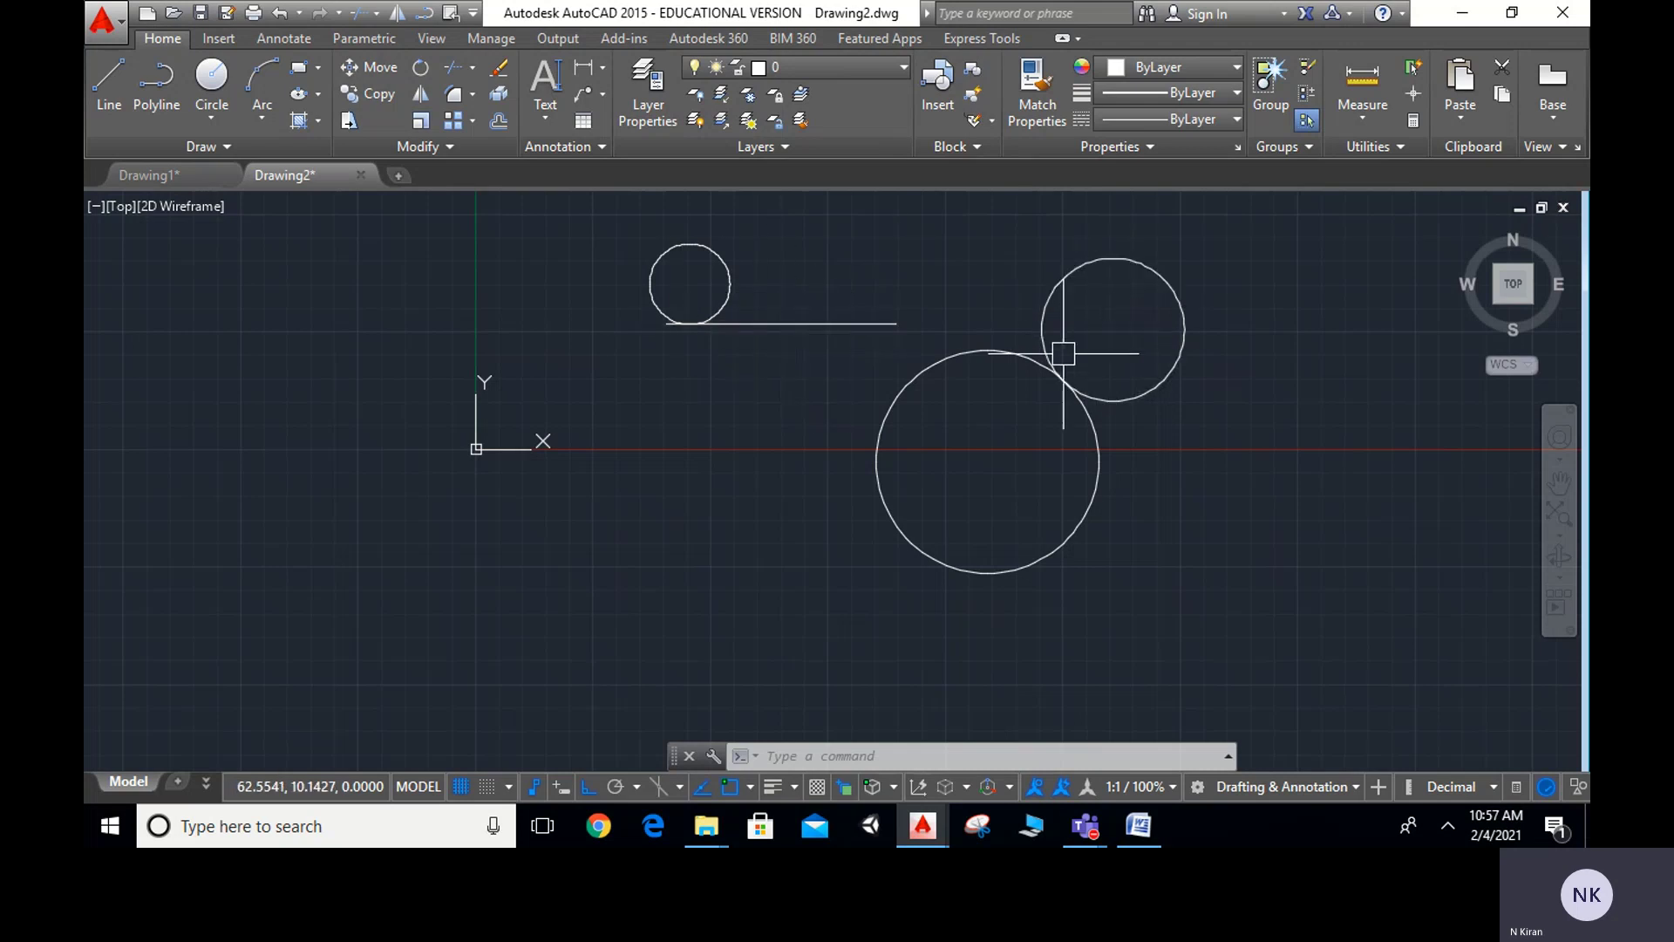
Erase the base line and all three circles from the drawing
mouse_move(1017, 361)
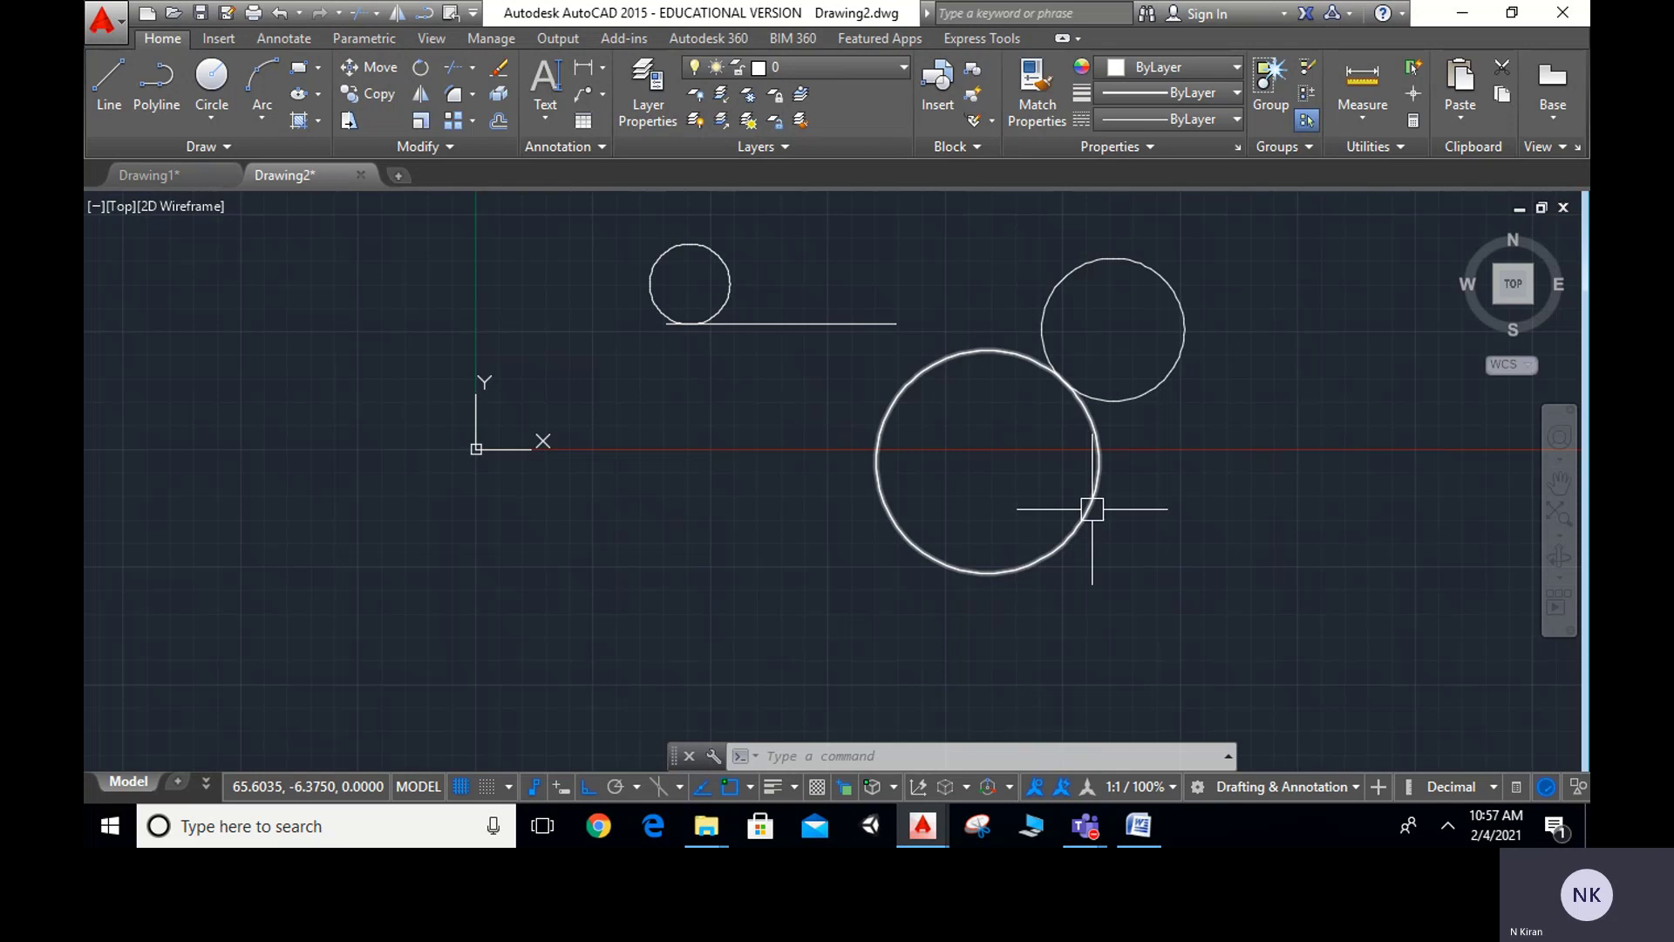
mouse_move(1093, 509)
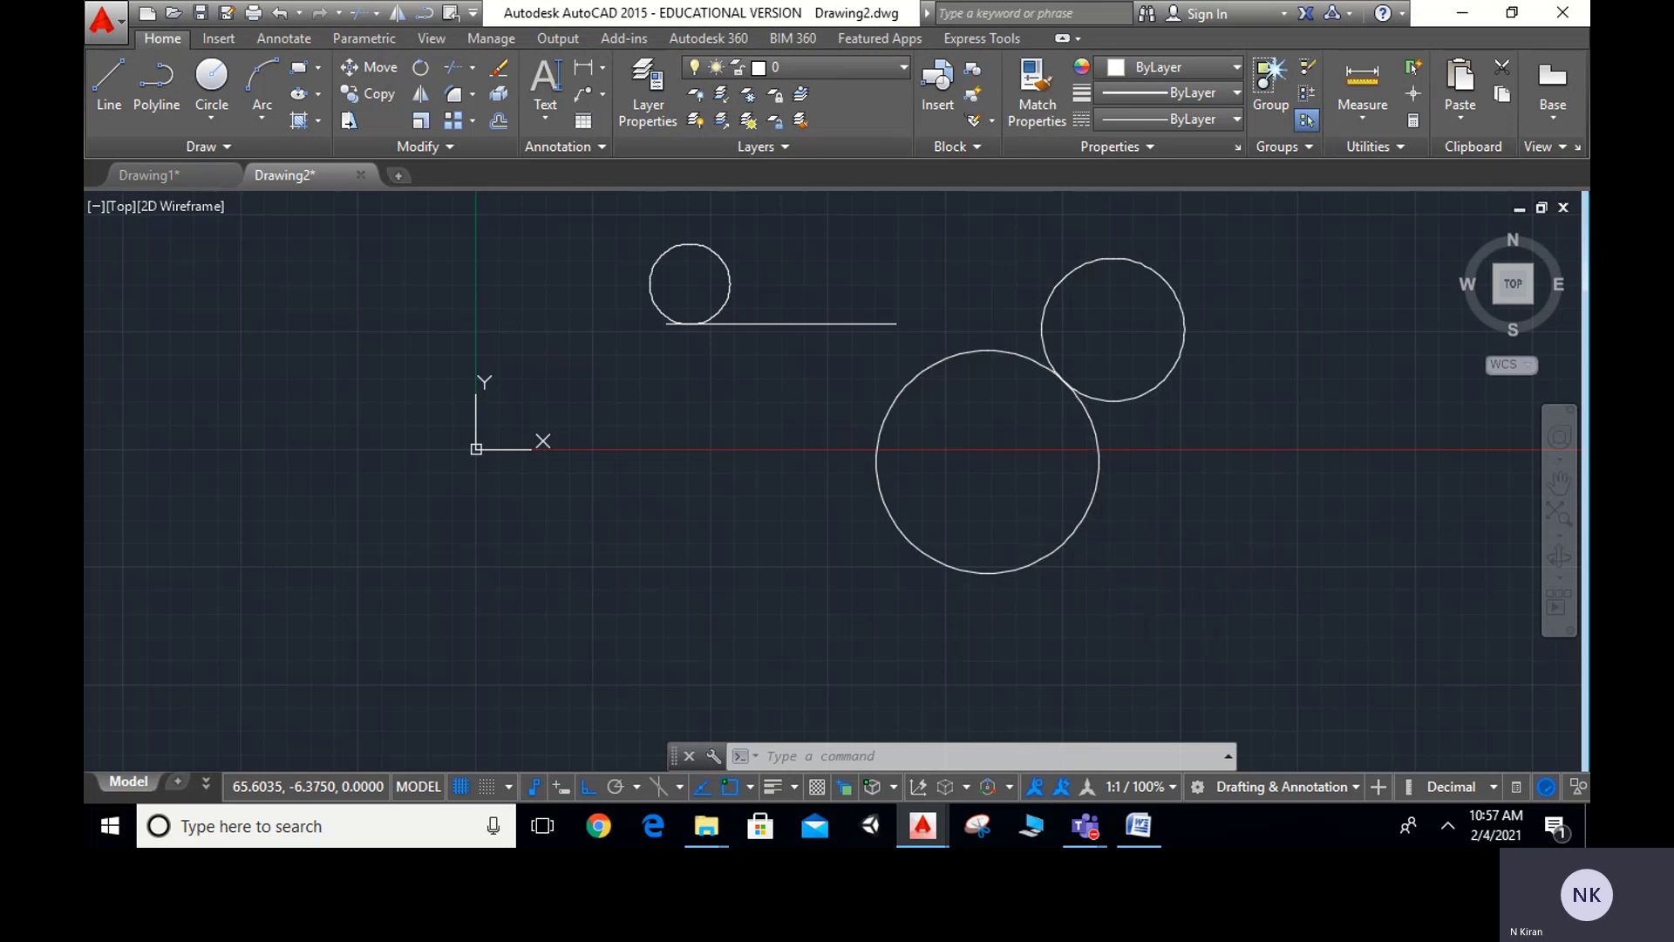
key(ctrl+a)
key(Delete)
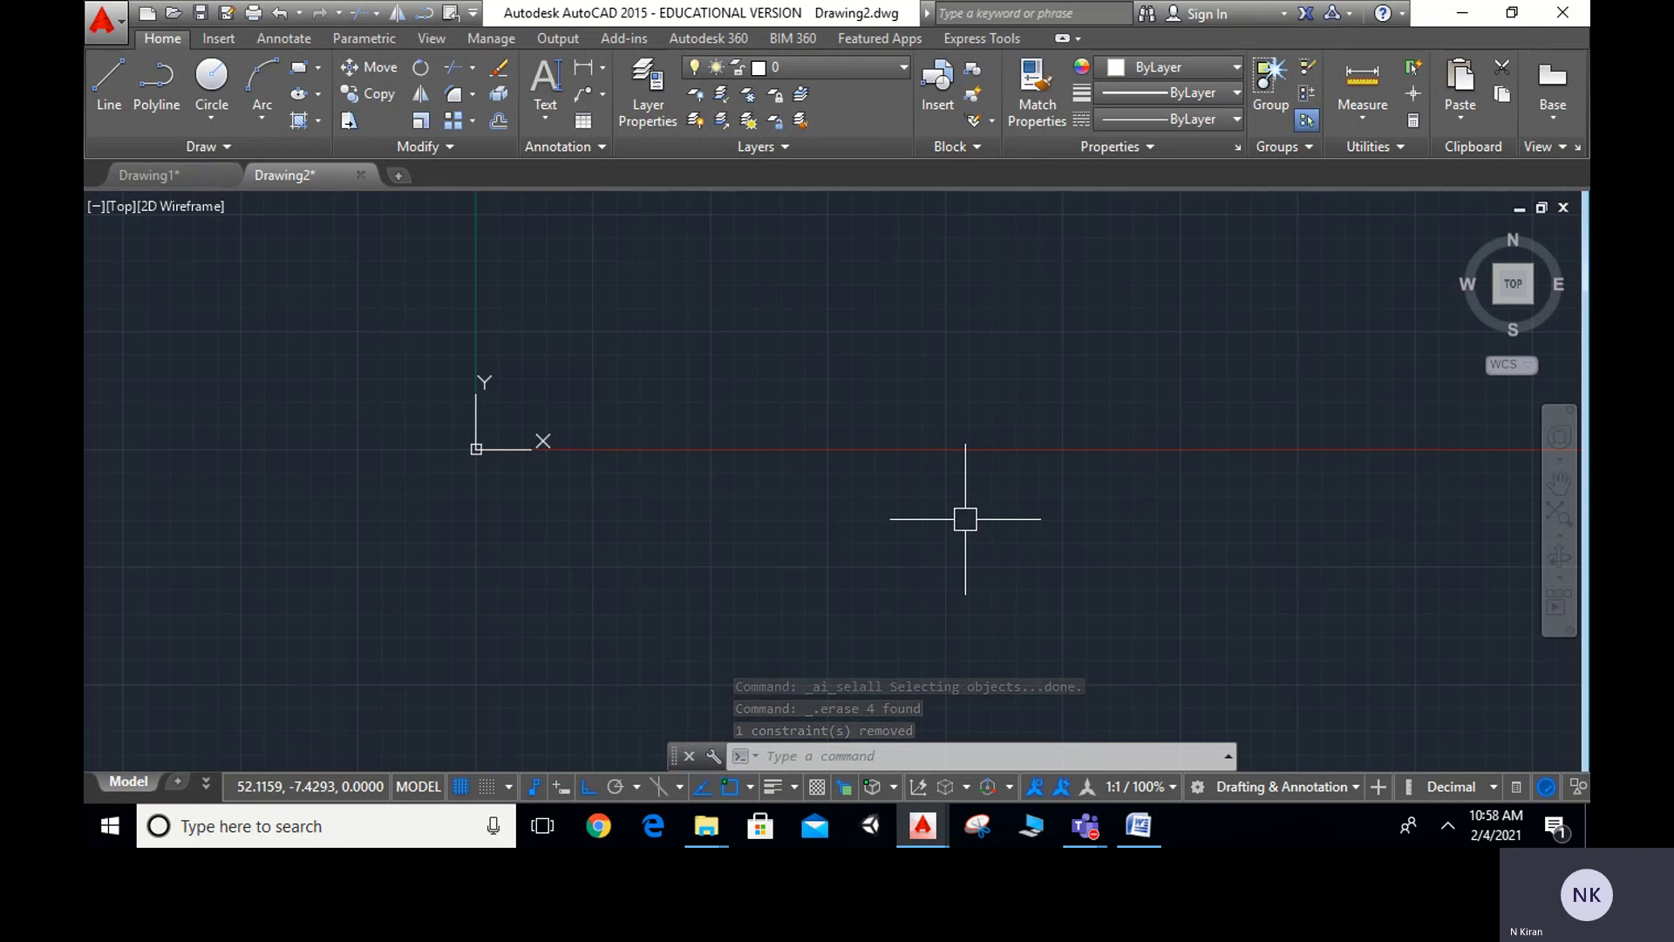
Configure the drawing units with a length precision of 0.0 and an insertion scale in millimeters
text(un)
key(Return)
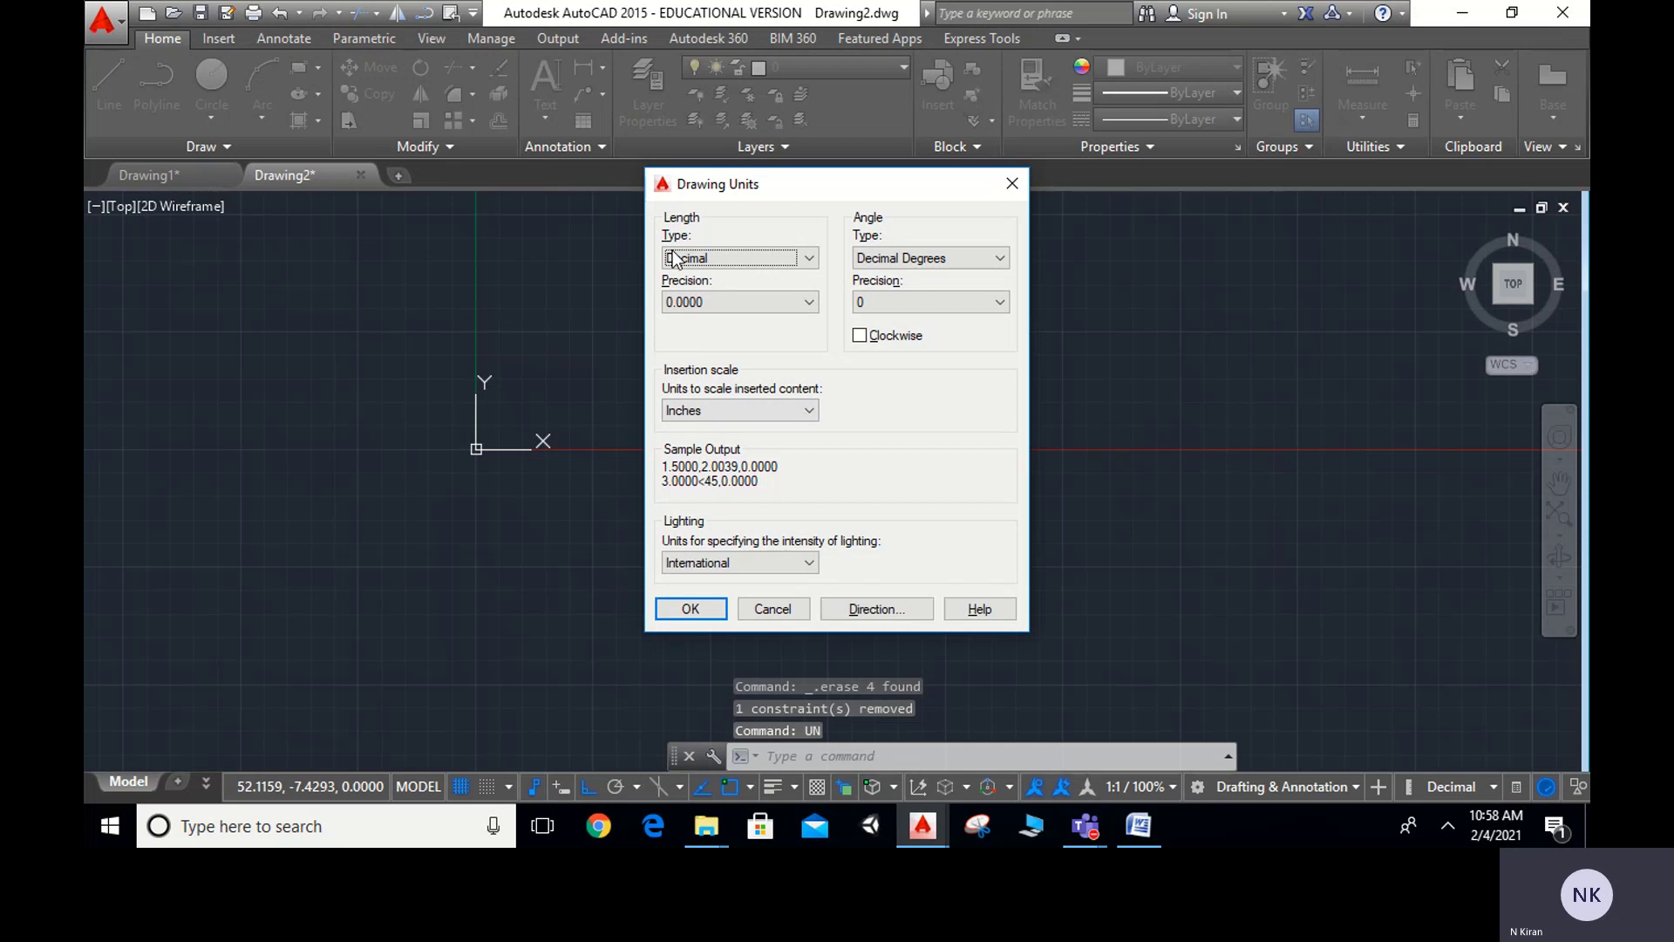
click(689, 302)
click(689, 335)
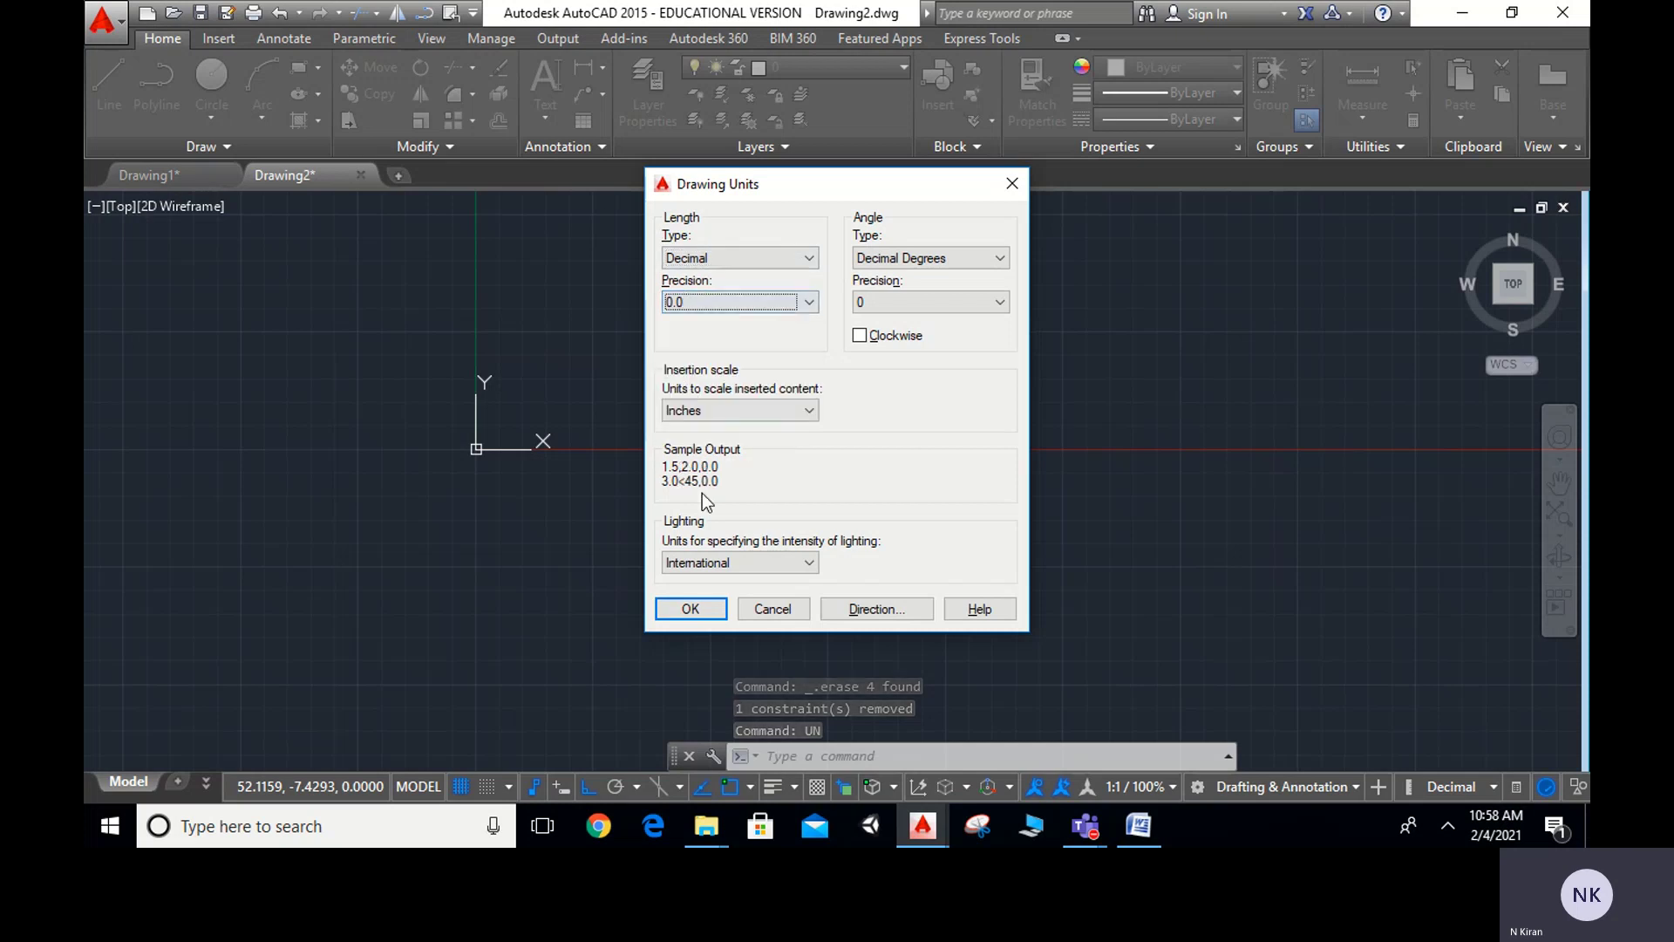
click(727, 561)
click(788, 414)
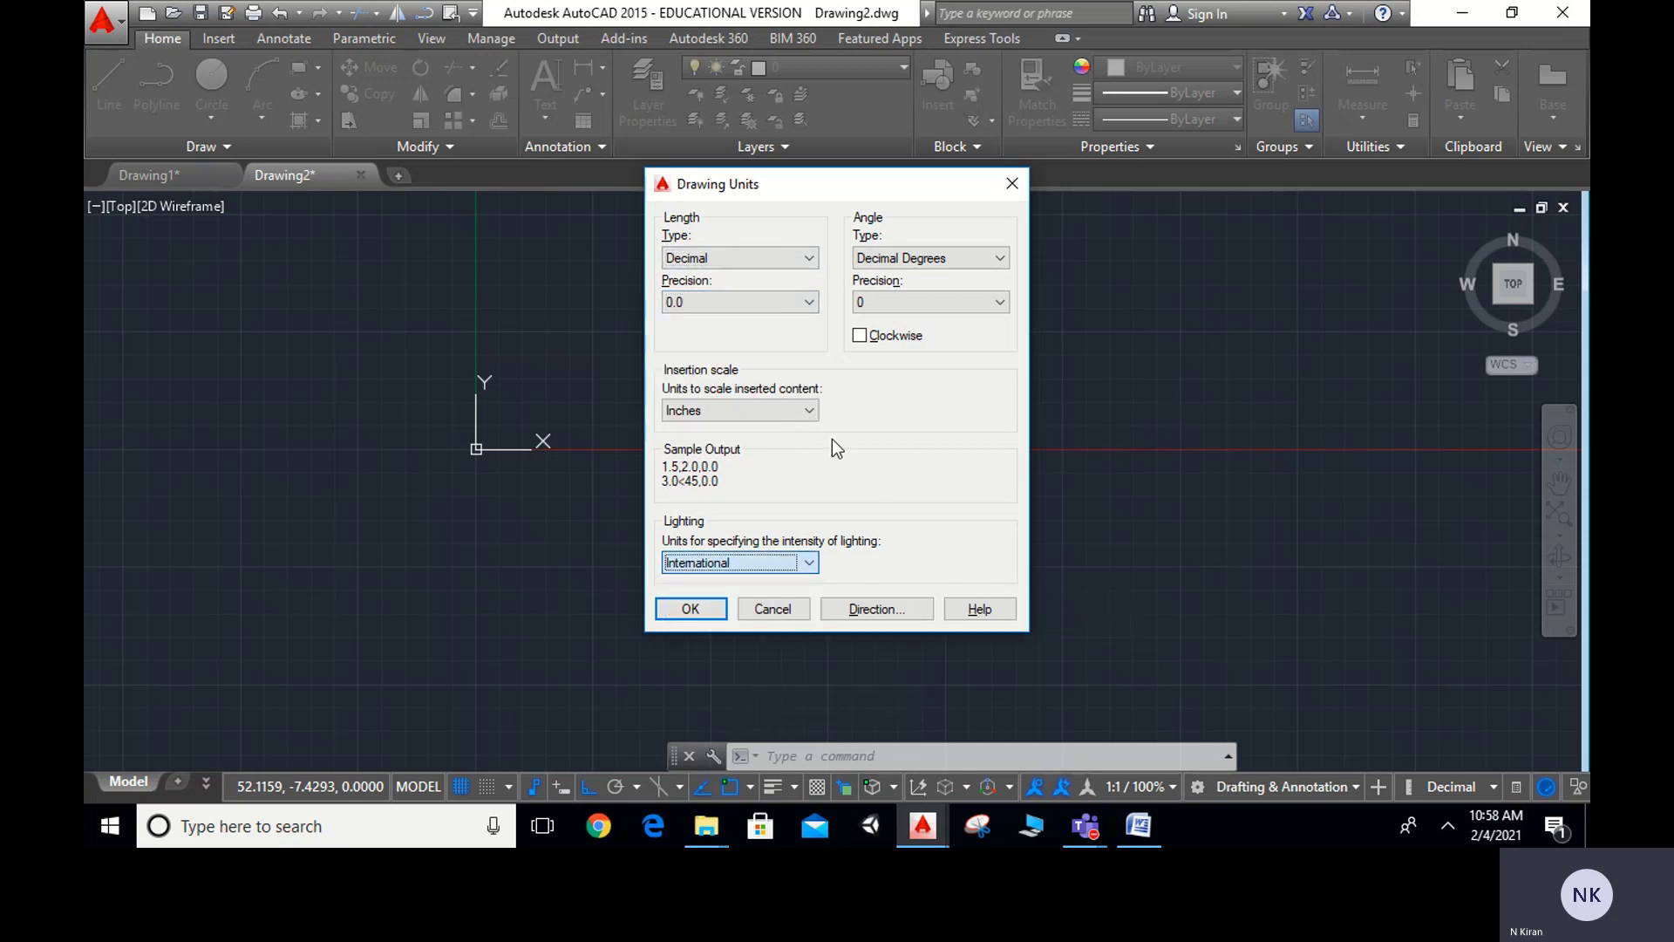
click(767, 410)
click(727, 489)
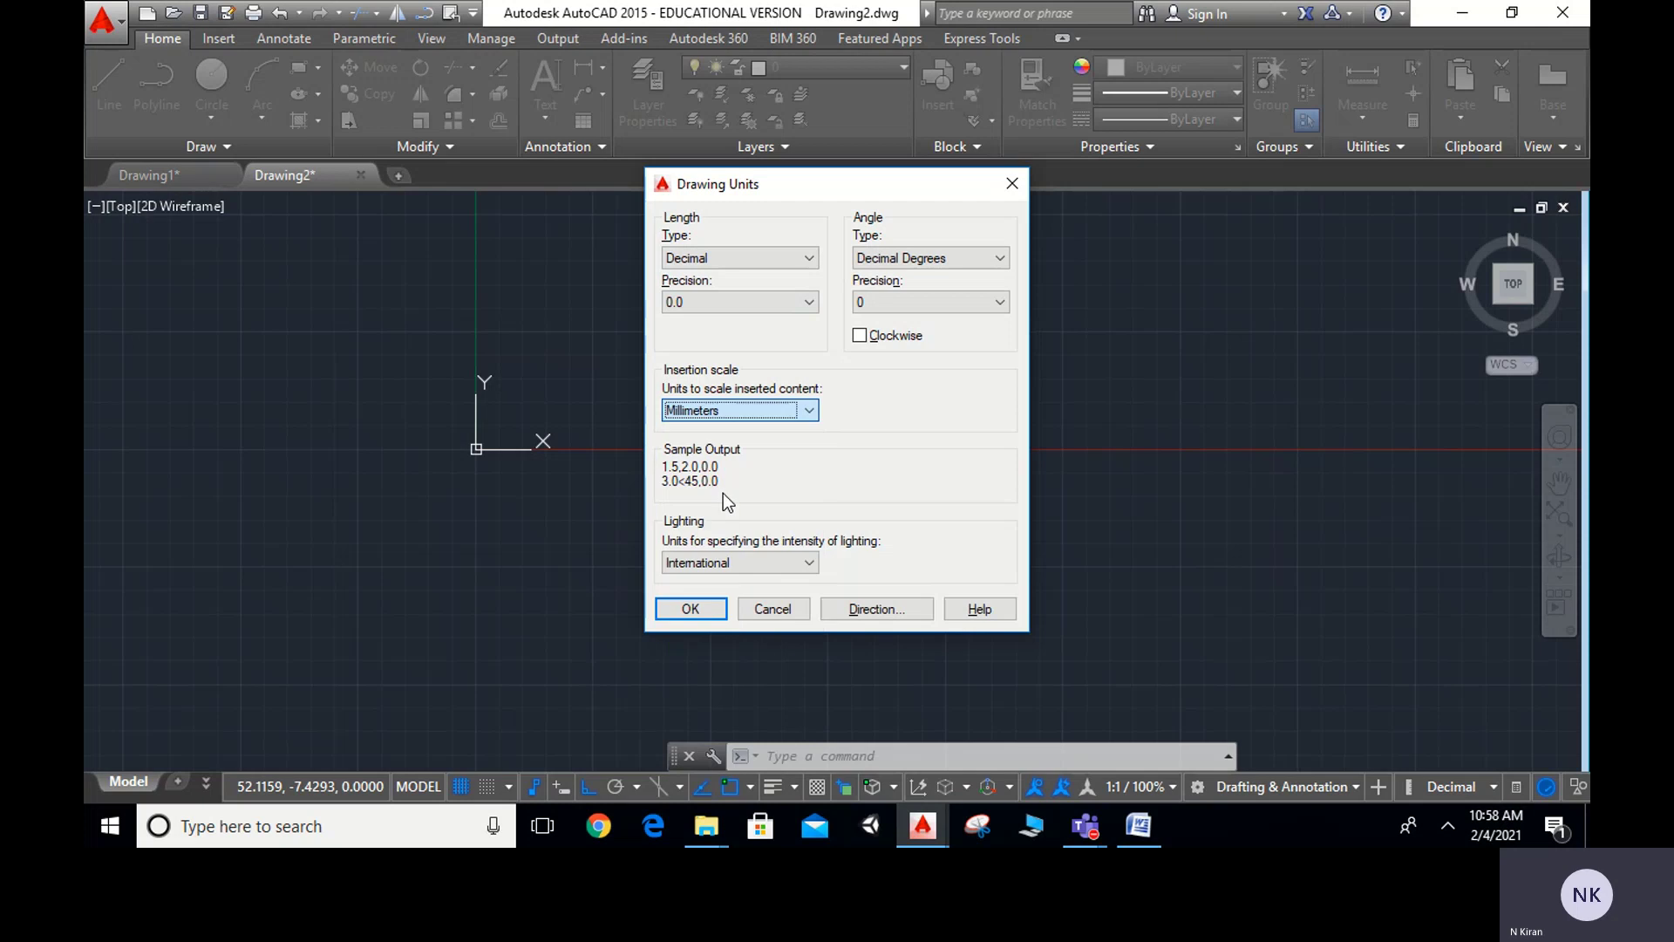
click(703, 606)
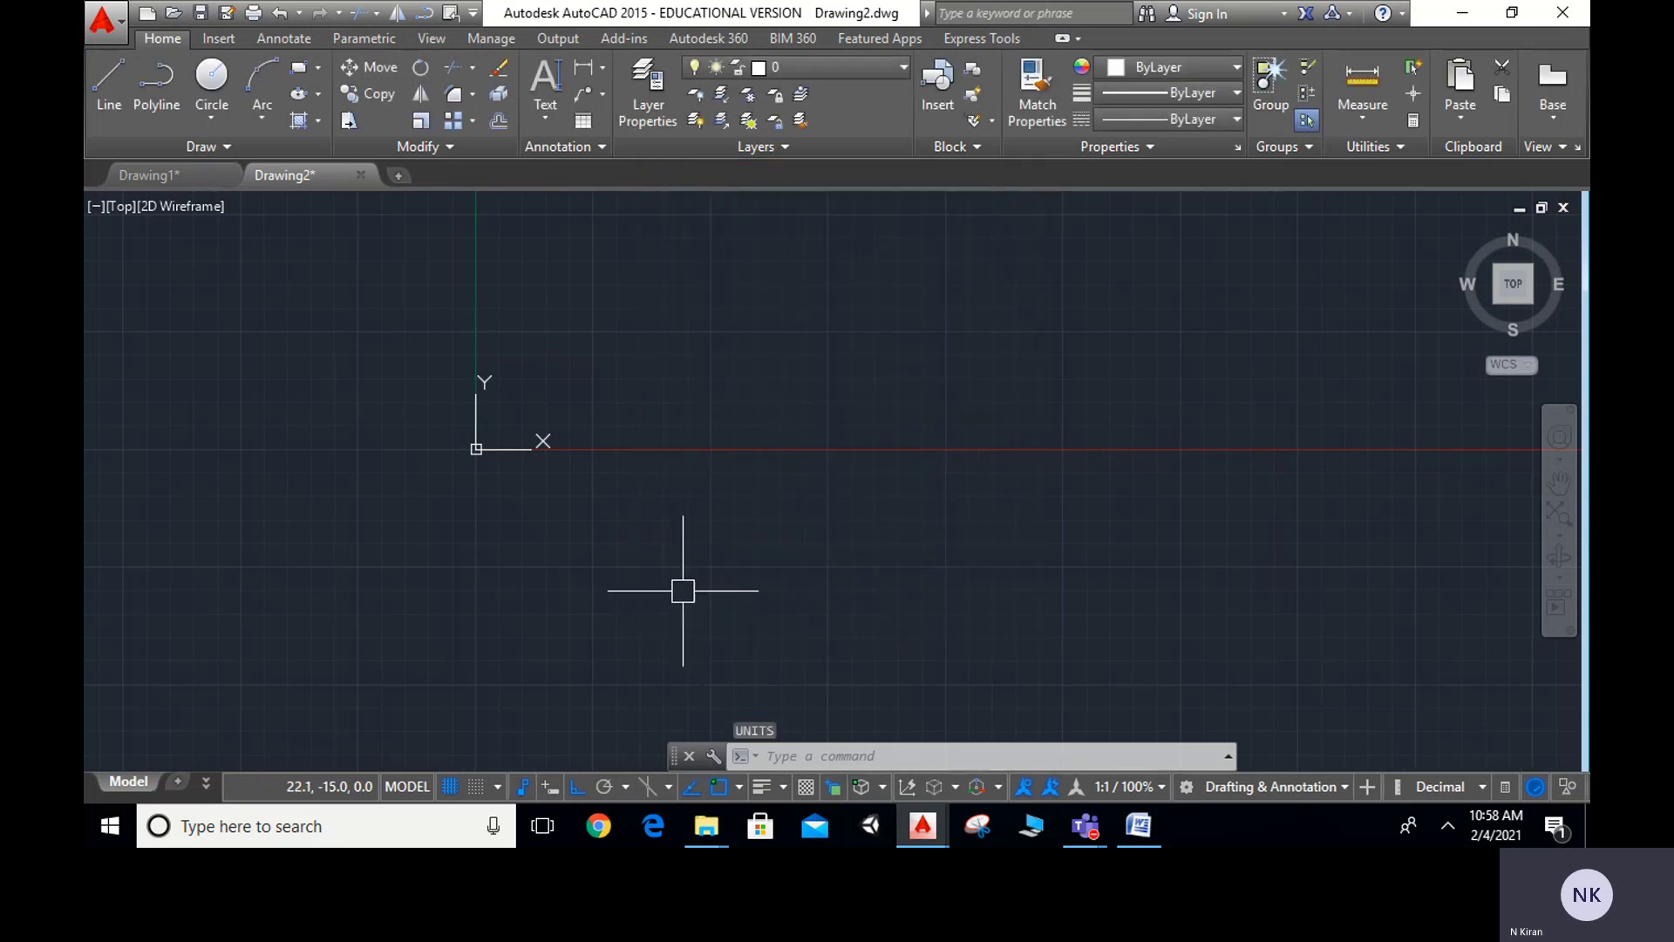
Set the drawing limits with the lower left corner at 0,0 and the upper right corner at 594,420
text(LIMIT)
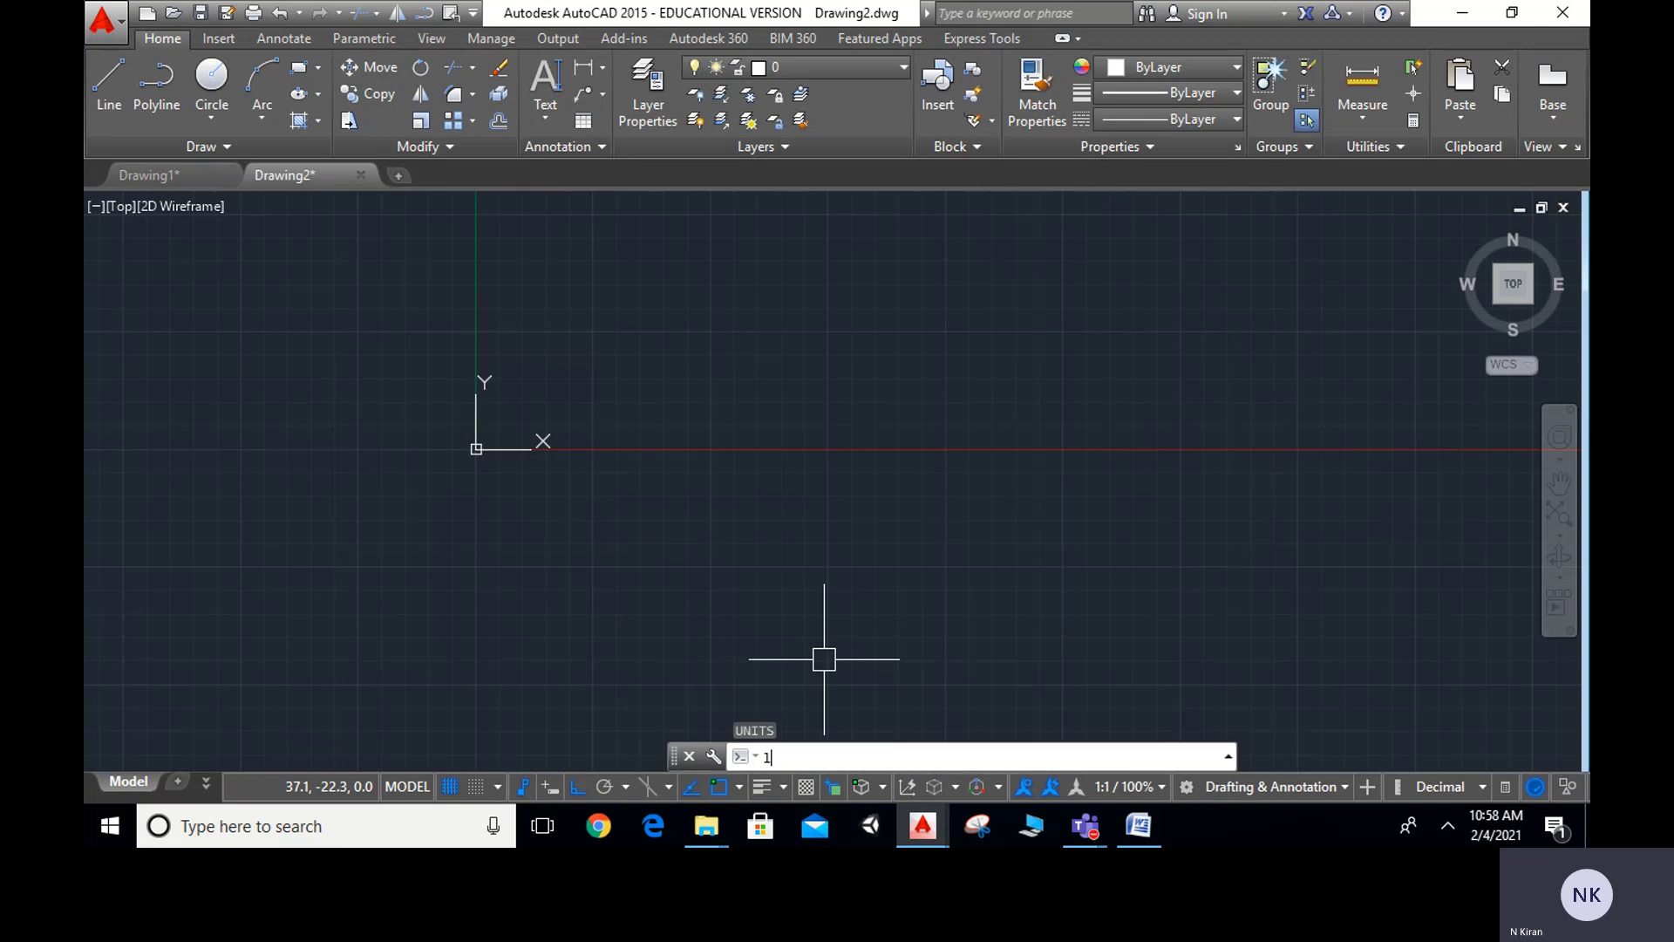
text(S)
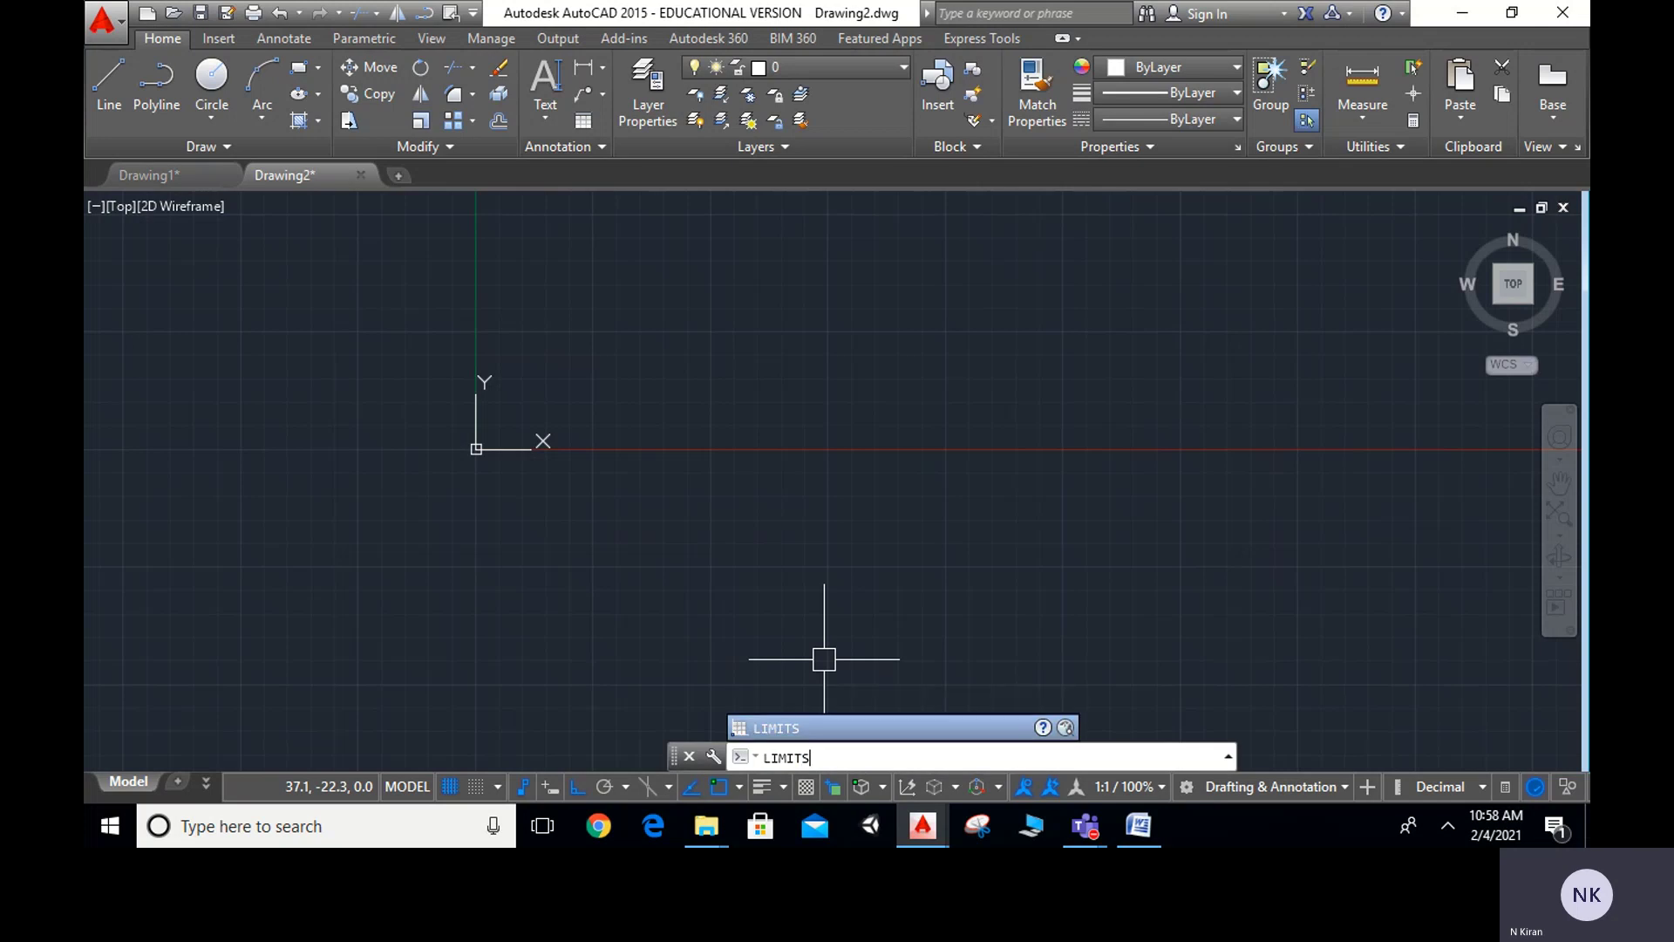
key(Return)
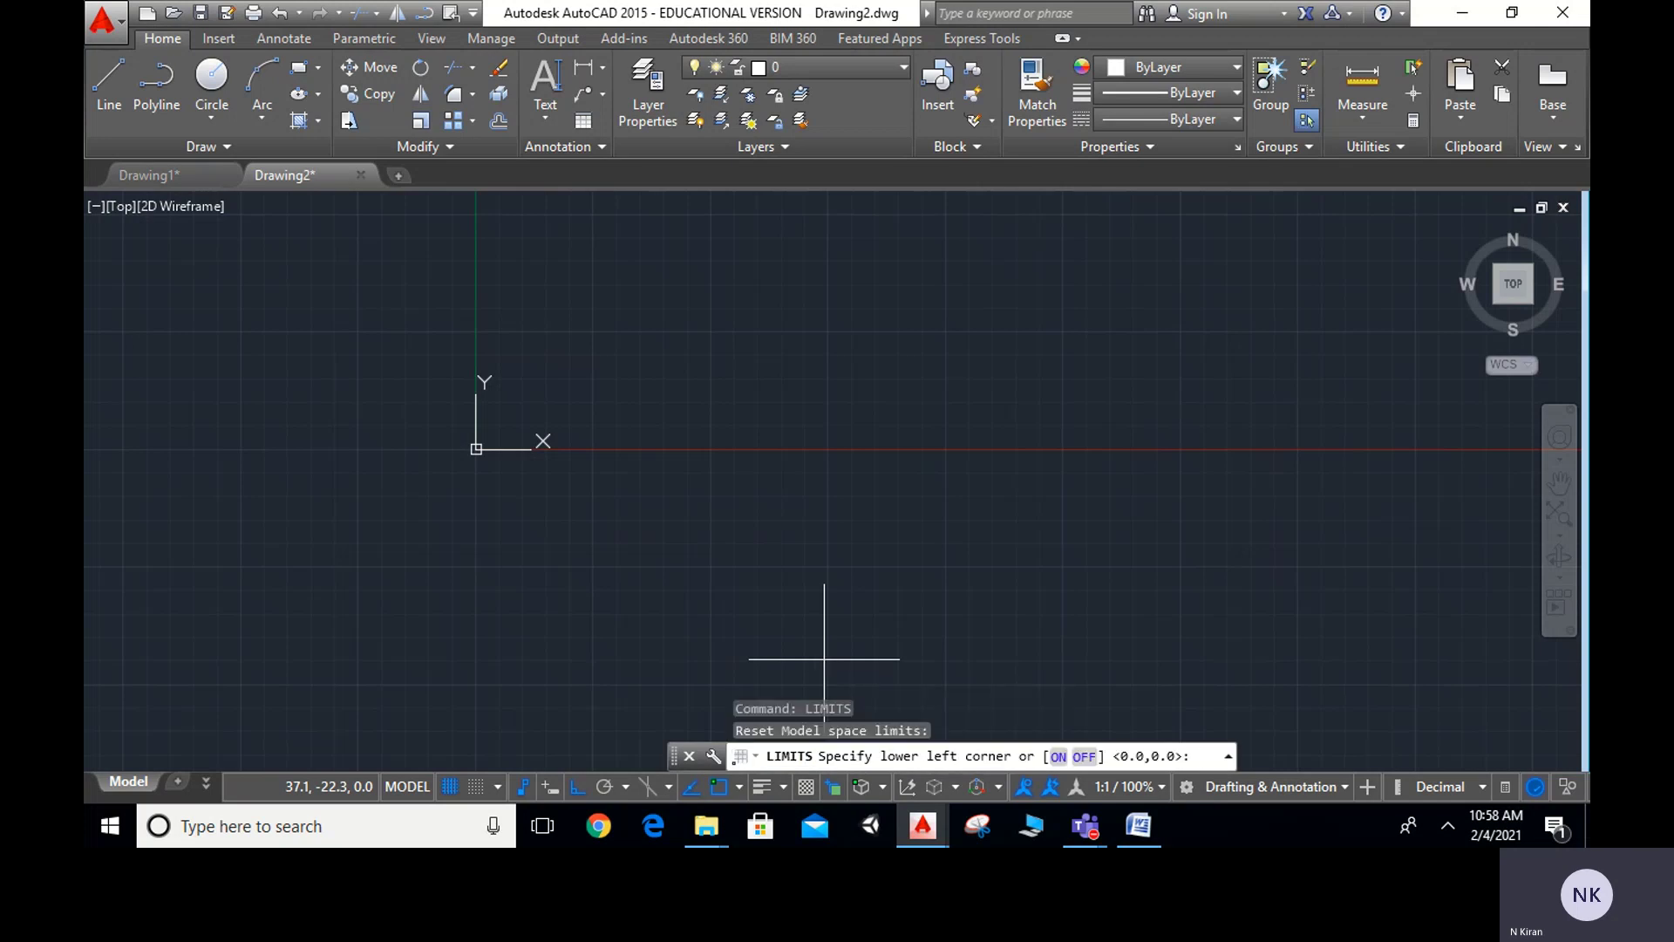
text(0,0)
key(Return)
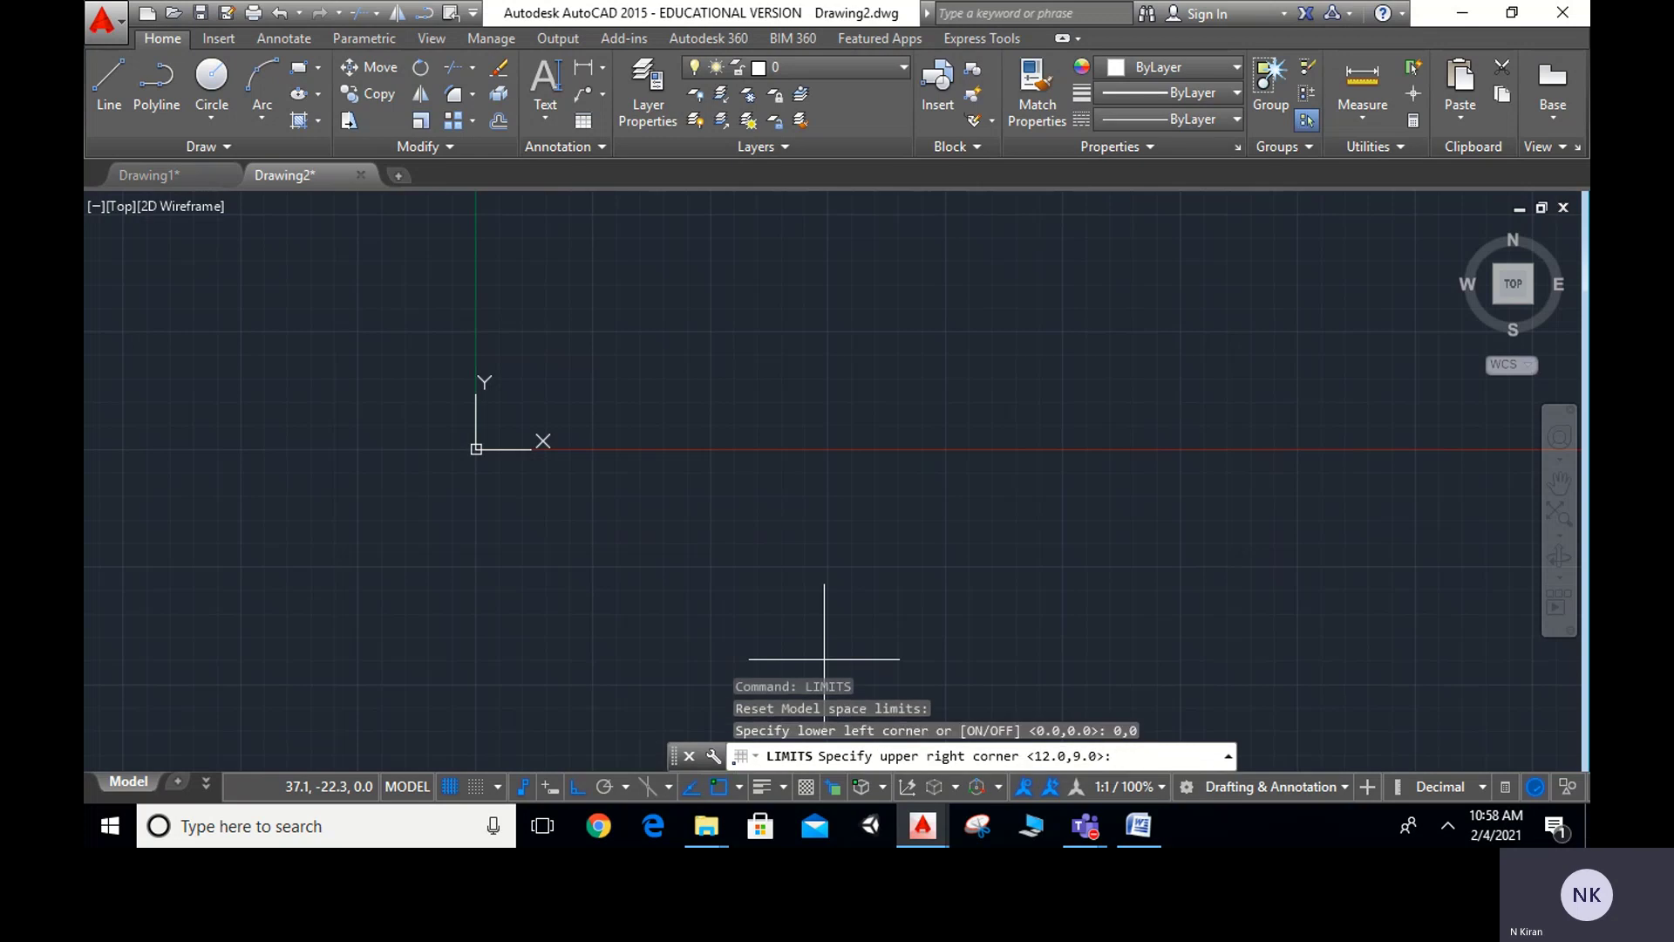
text(594,420)
key(Return)
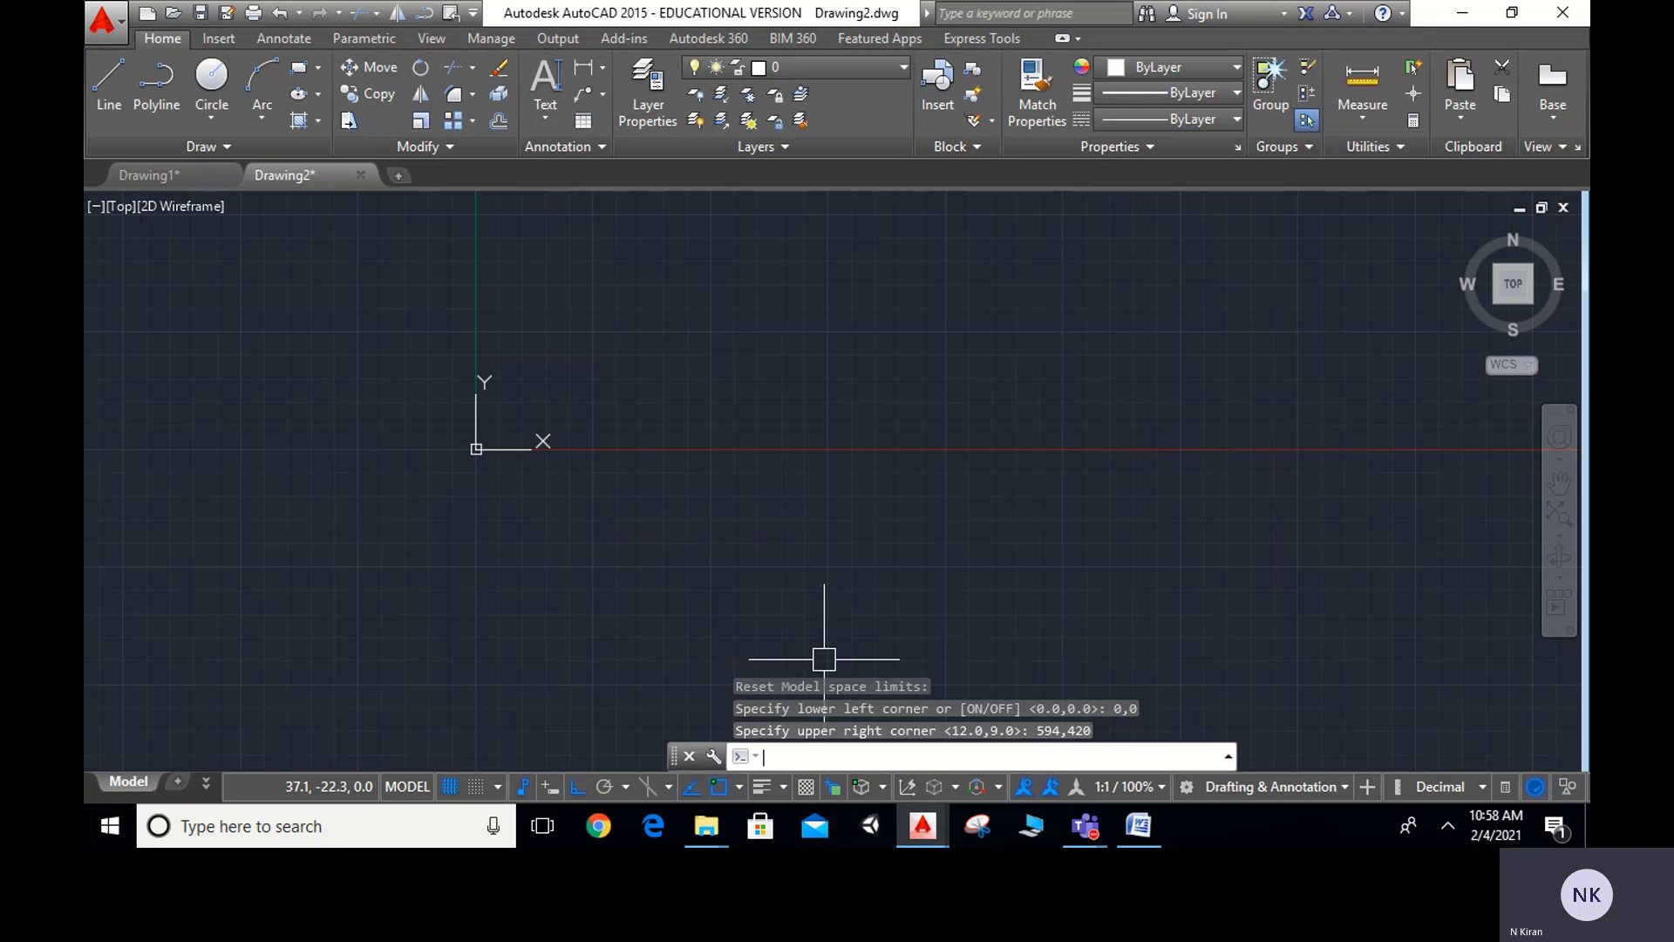
Zoom to All so the full drawing limits fit in the view
text(z)
key(Return)
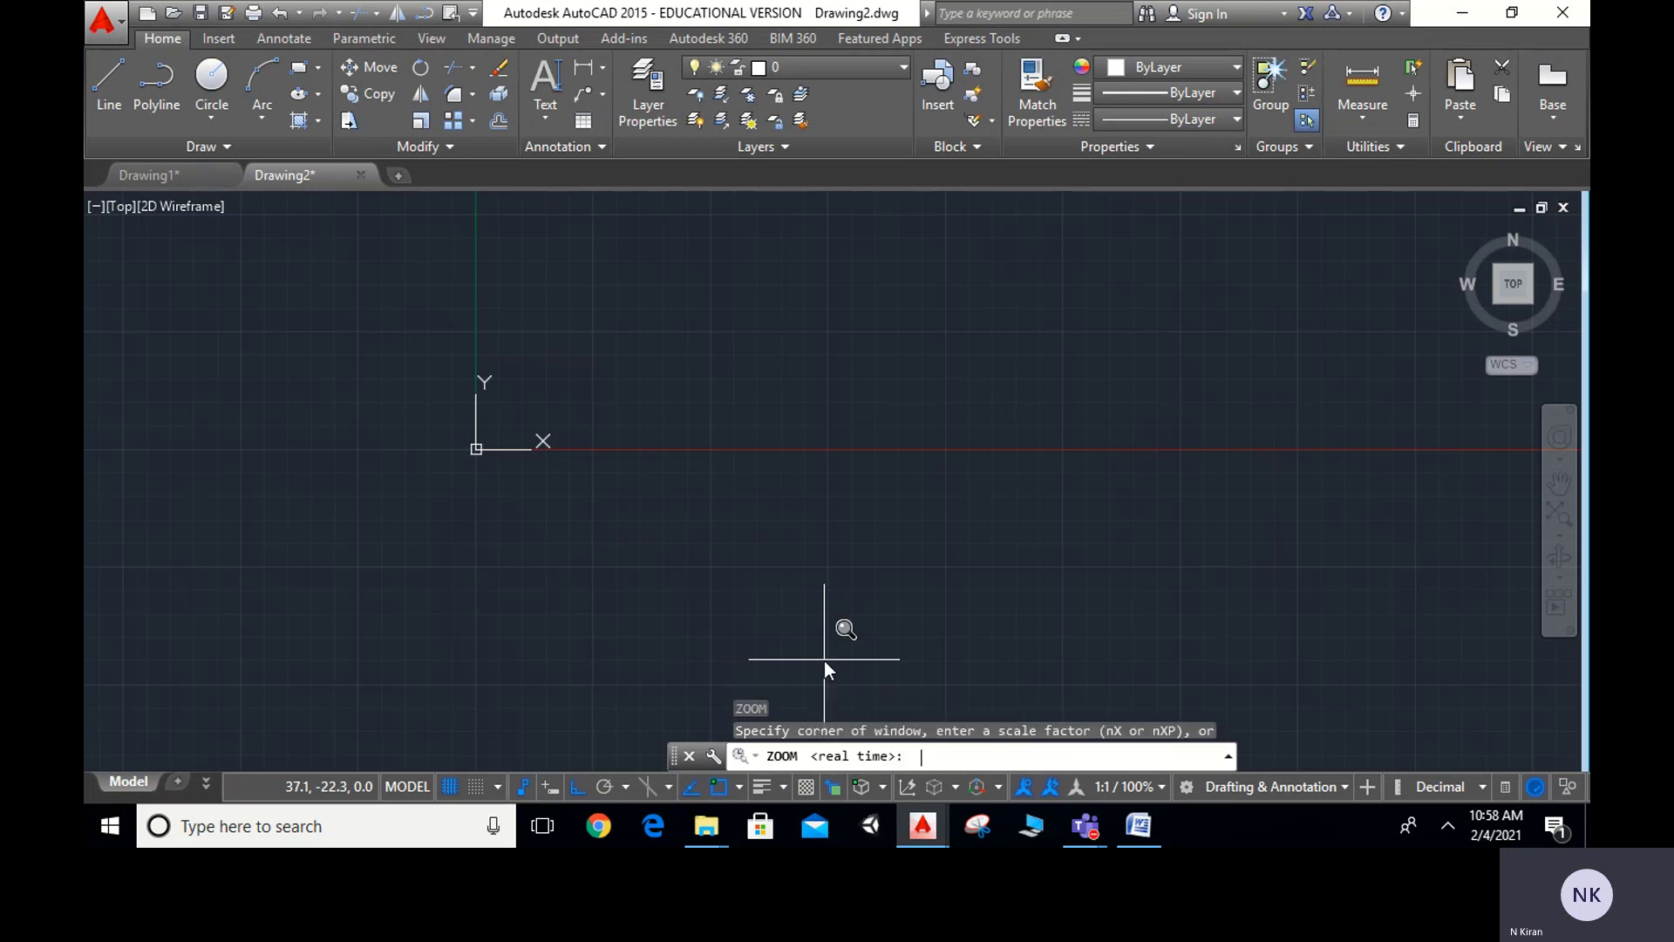
text(a)
key(Return)
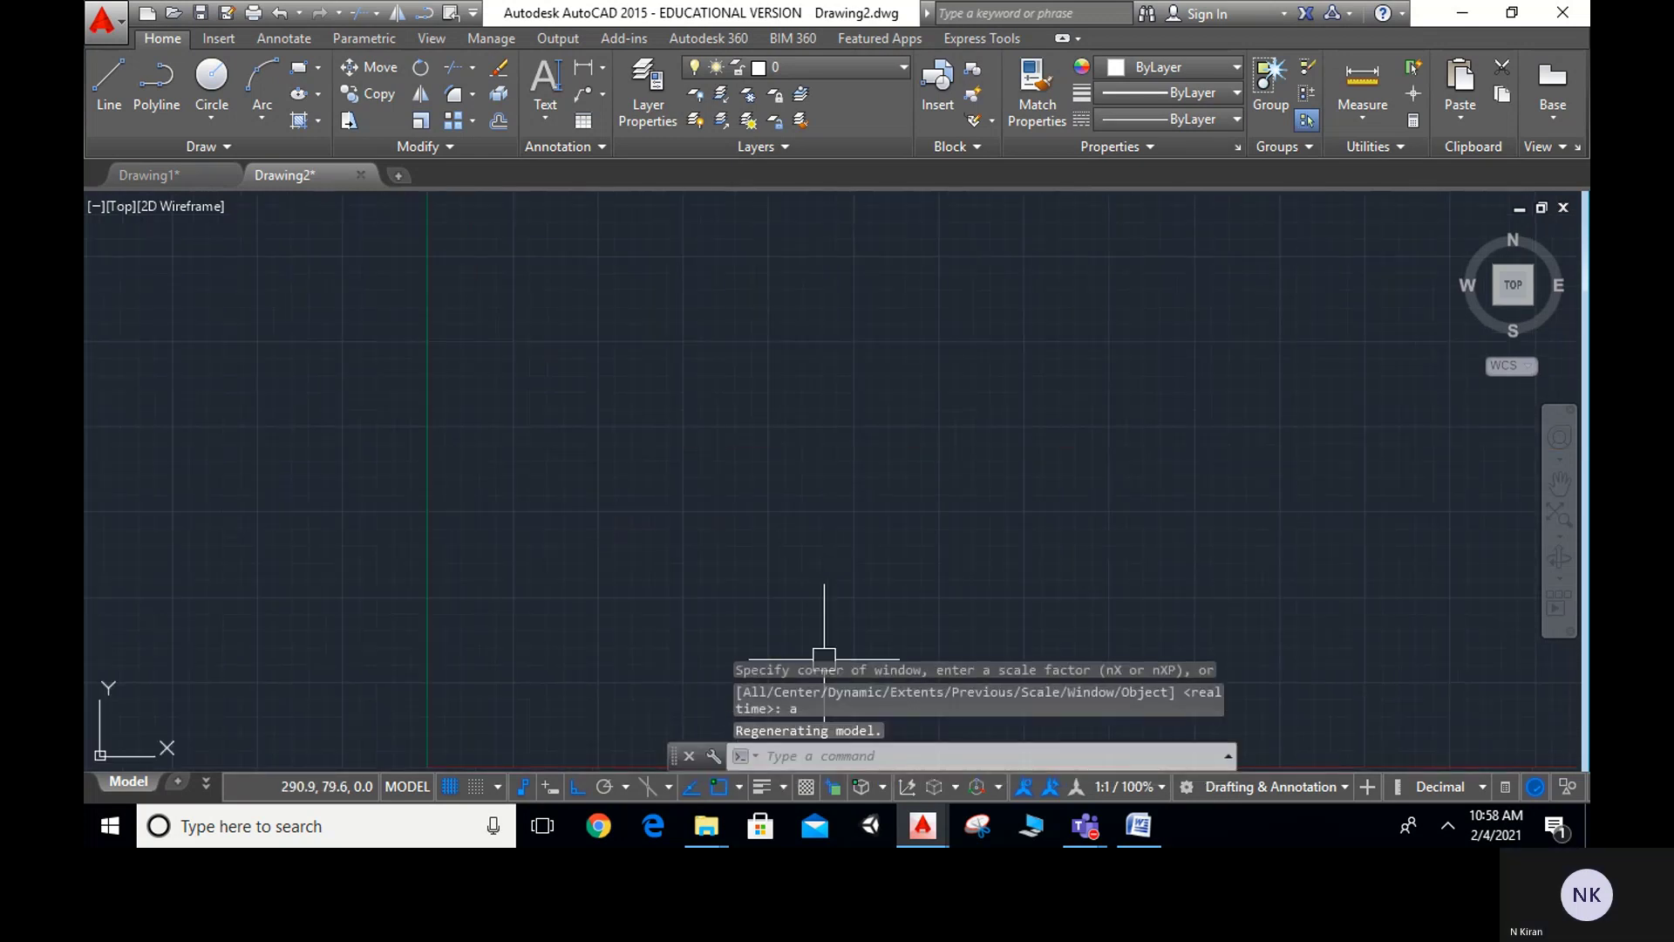
Draw a rectangle from corner 0,0 to corner 594,420 as the sheet border
scroll(823, 659, down, 2)
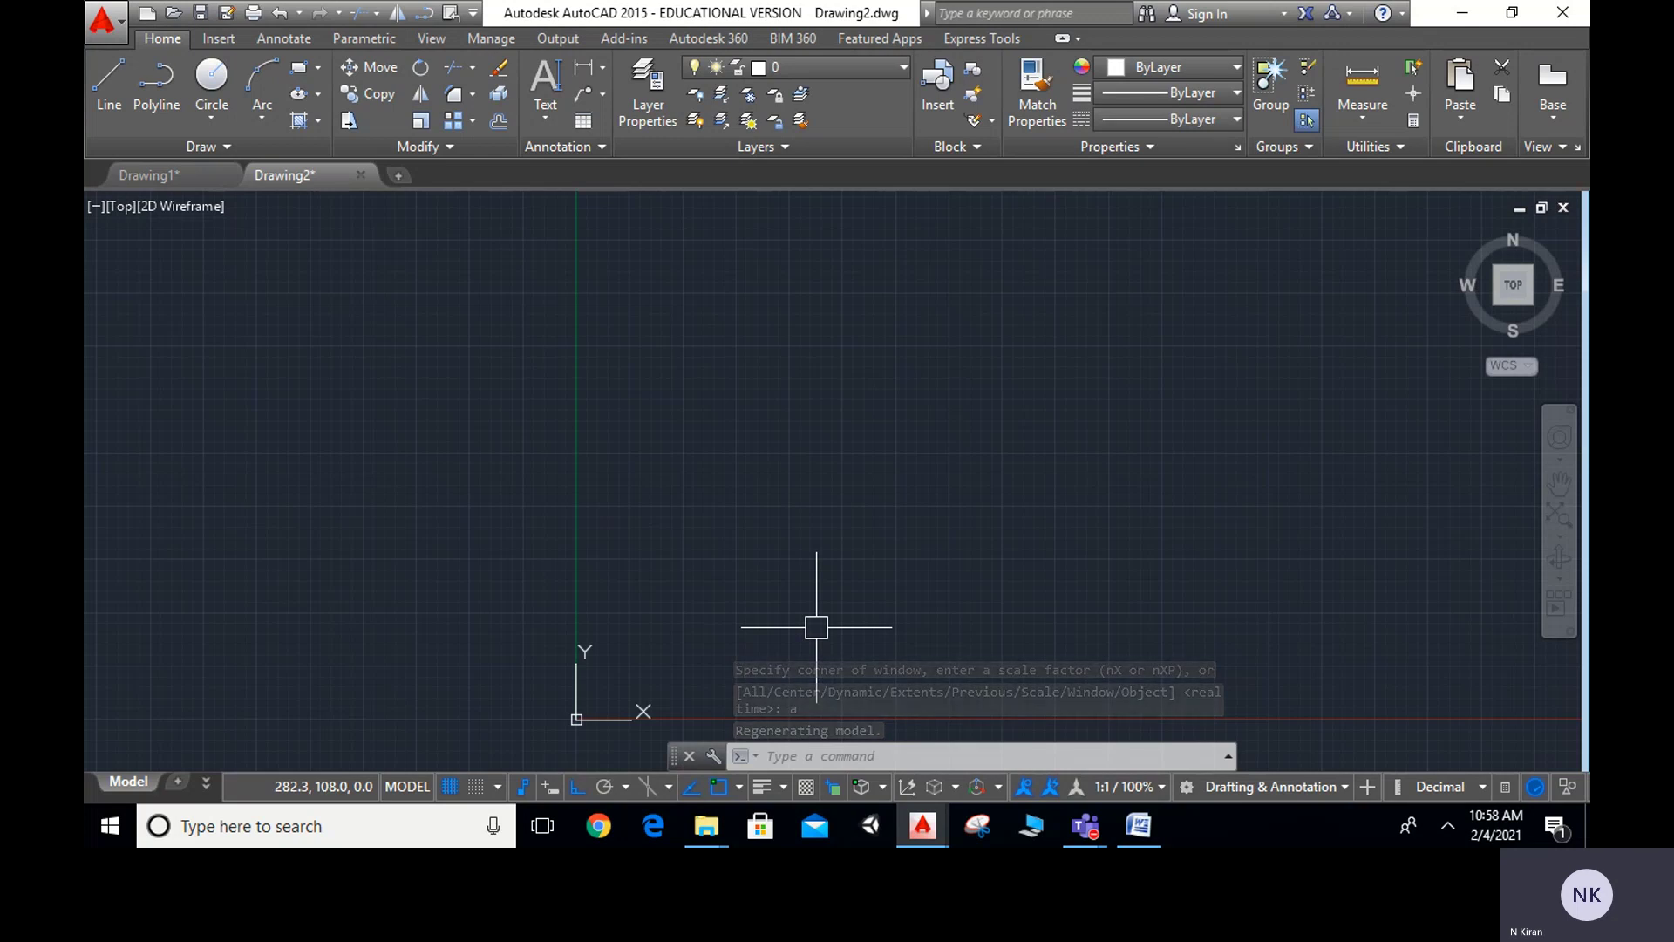
text(rec)
key(Return)
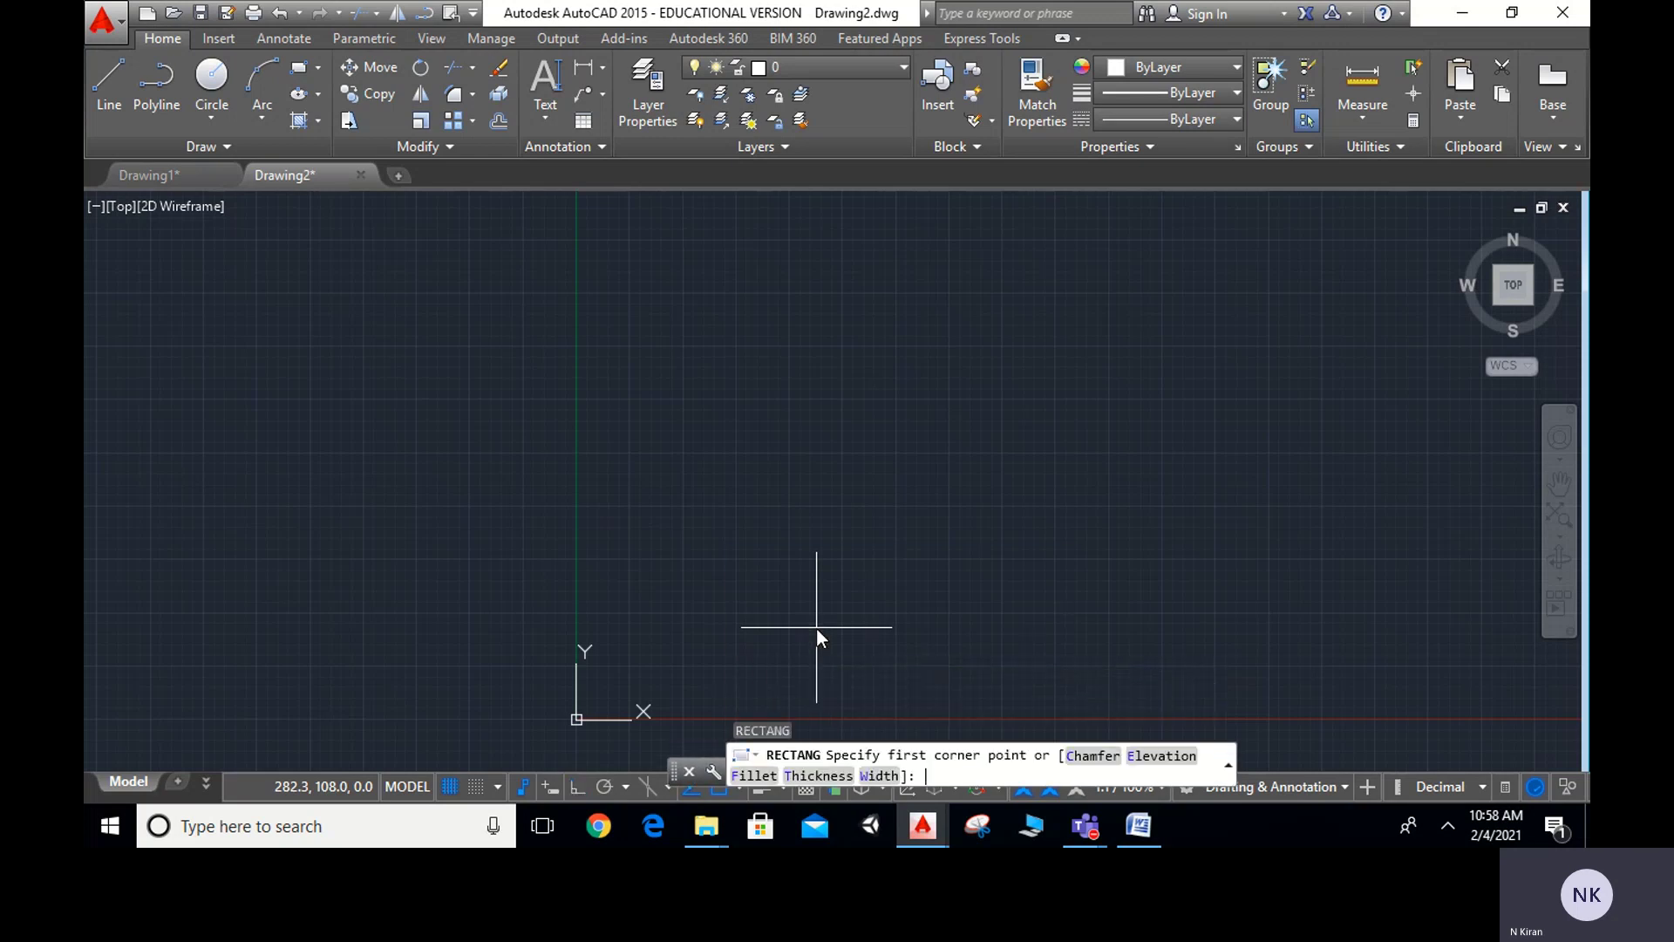
text(0,0)
key(Return)
text(5)
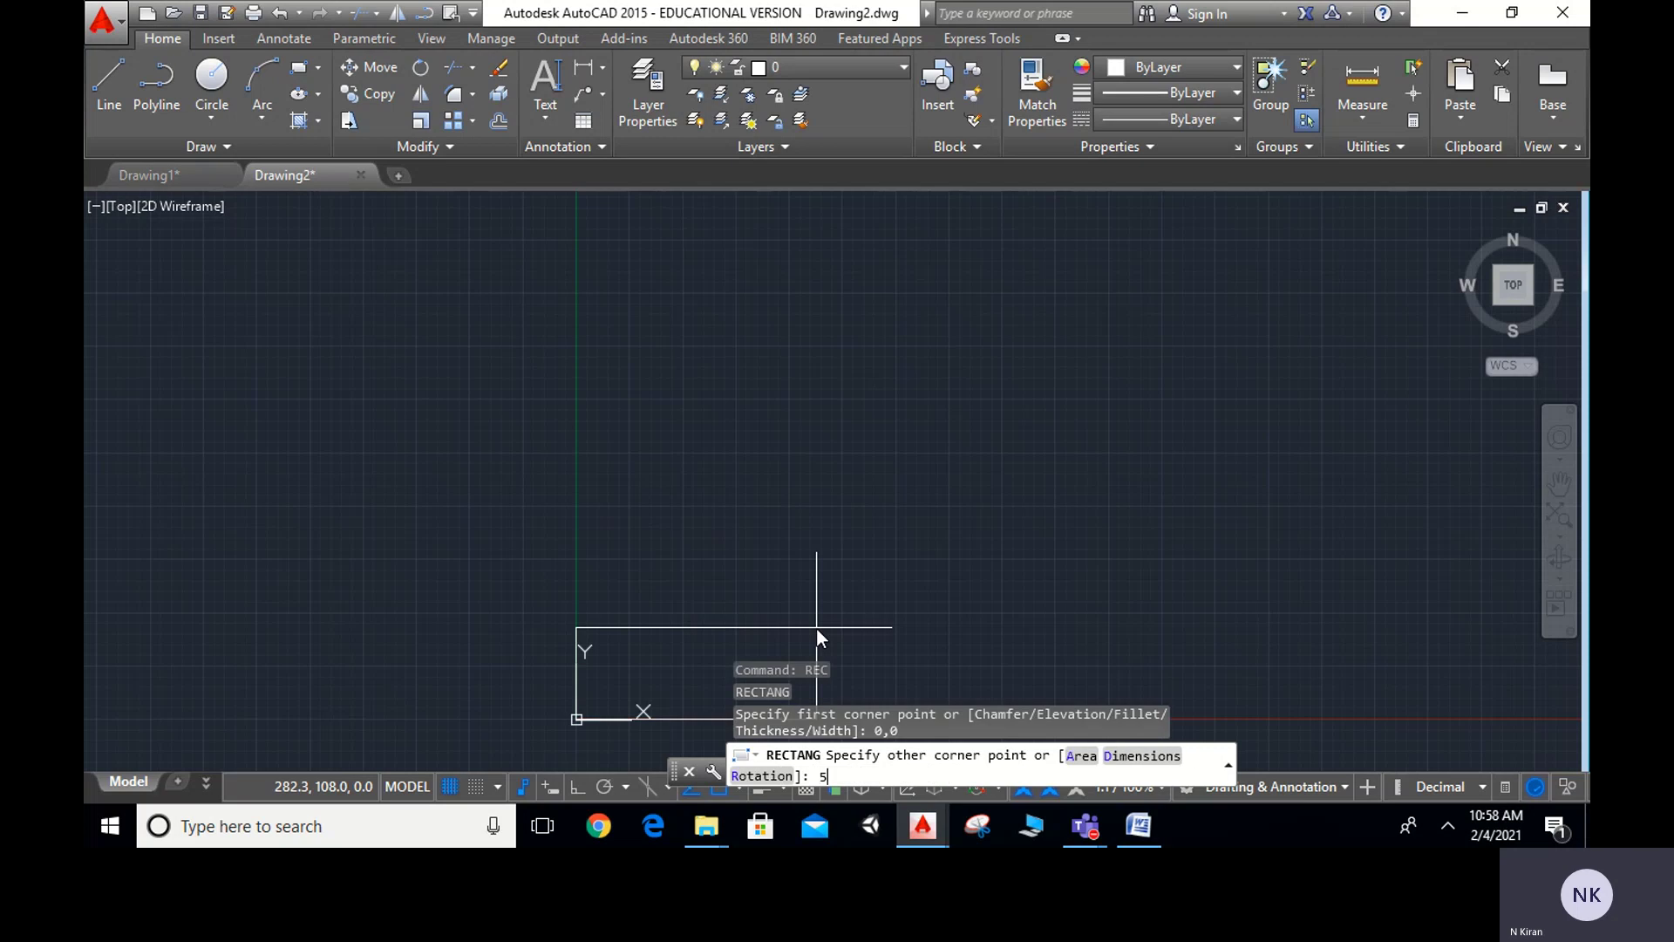
text(94,420)
key(Return)
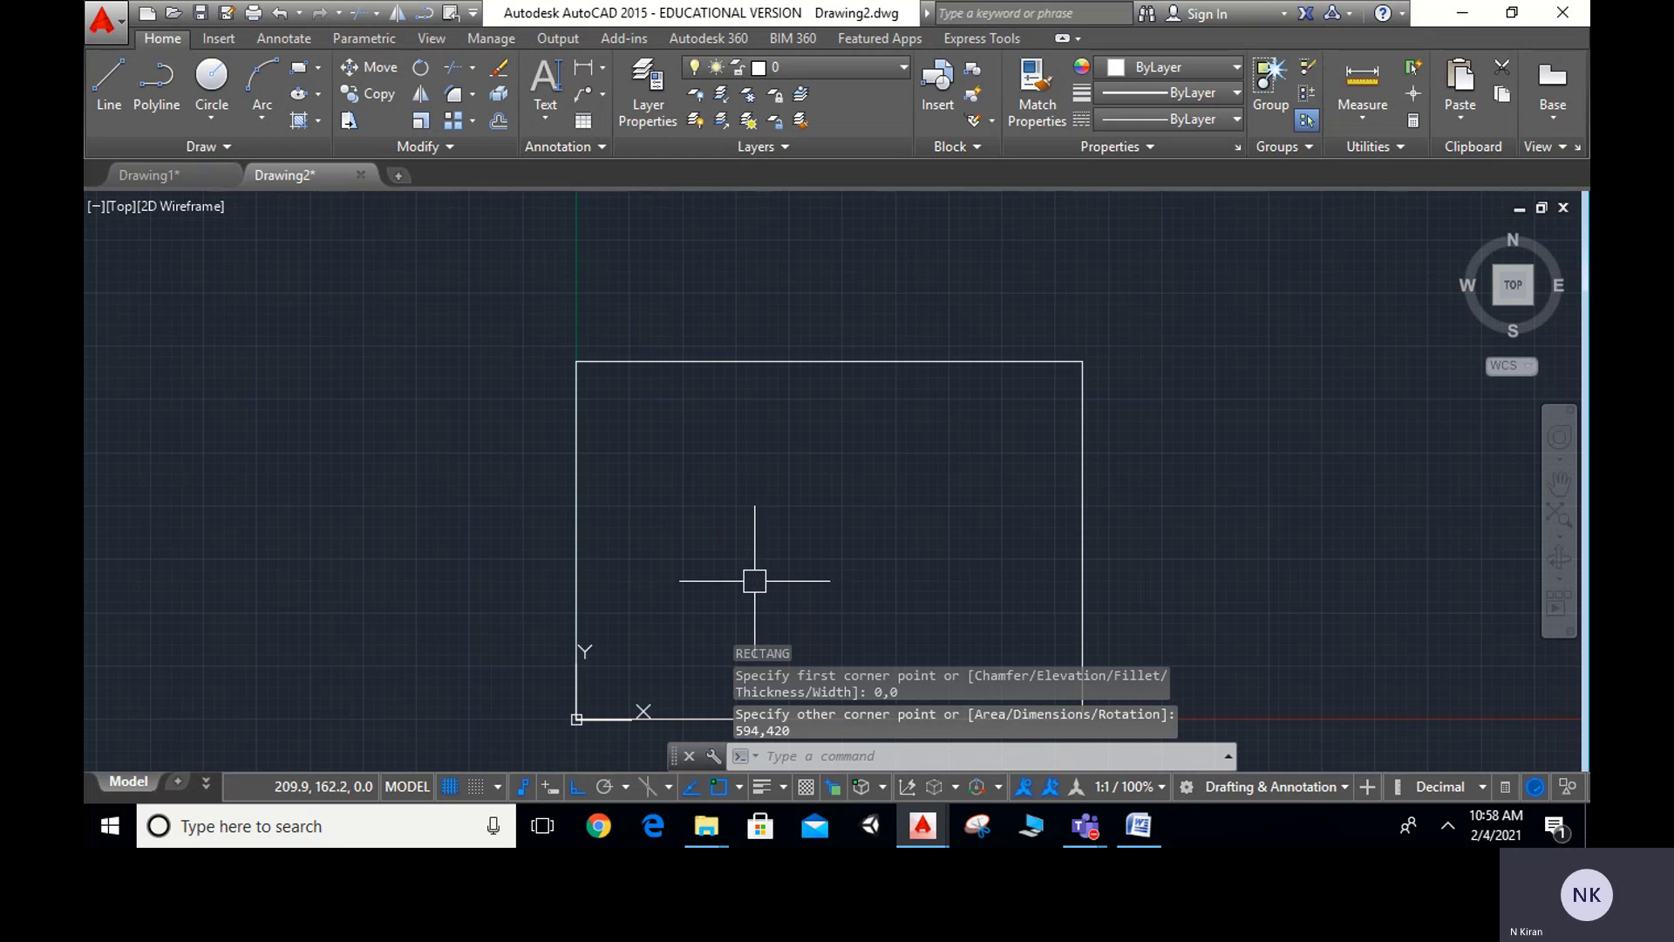
middle_drag(755, 579, 691, 384)
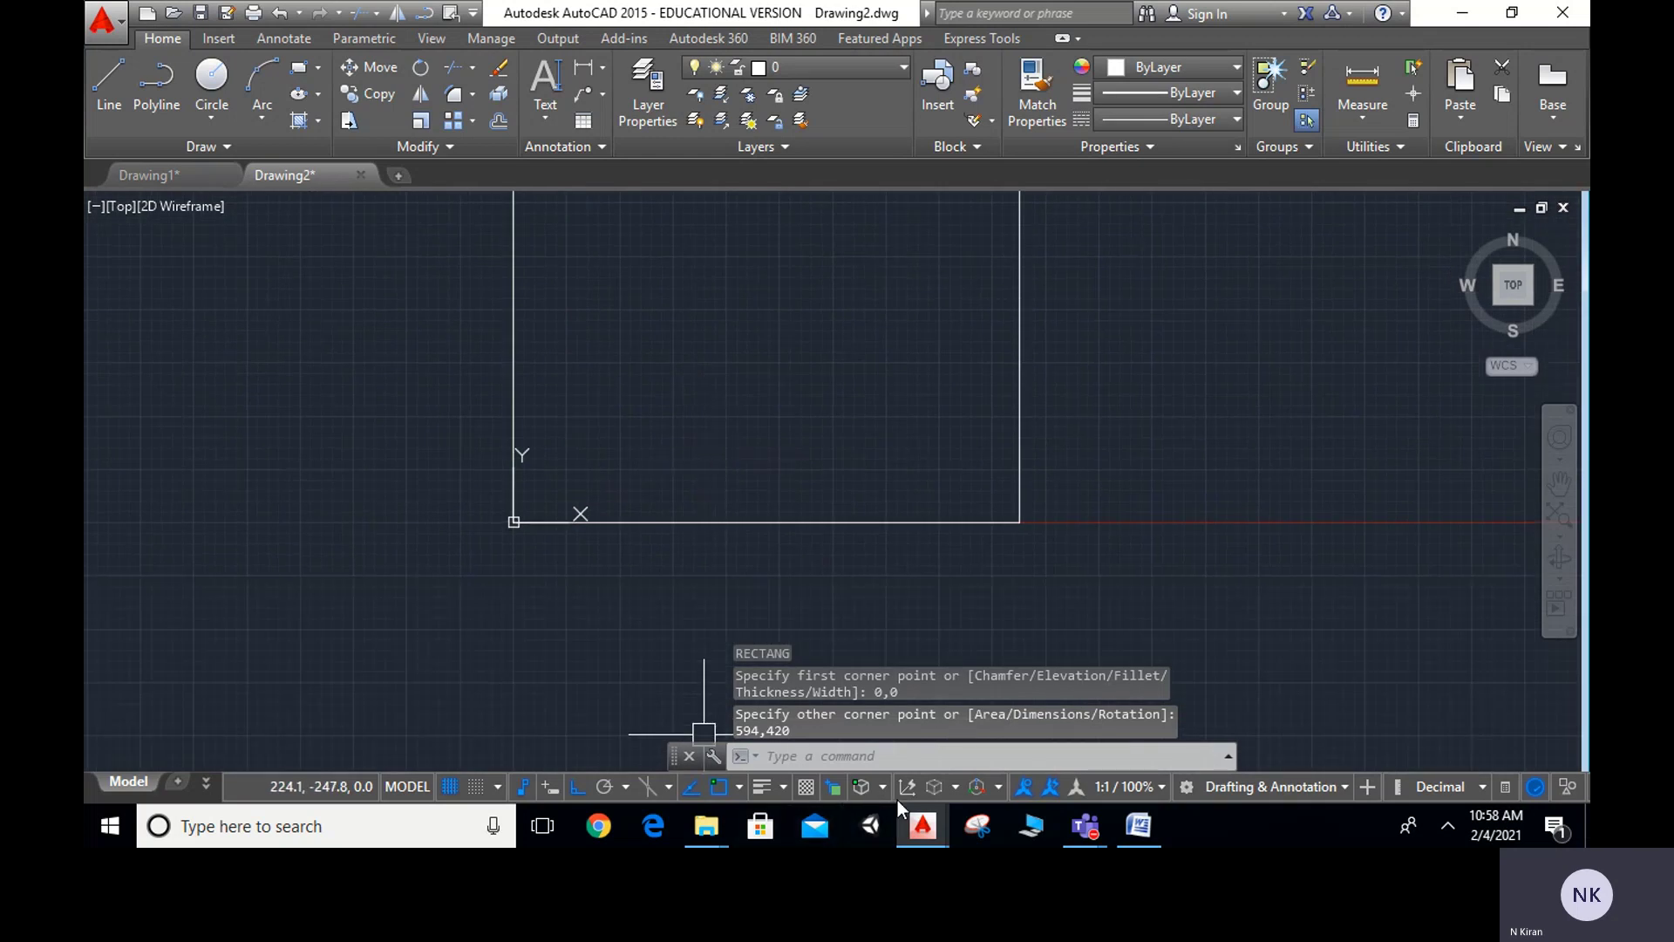
Check the cycloid problems in the Word document and, back in AutoCAD, draw a circle of radius 20 in the border's upper left area
click(1137, 834)
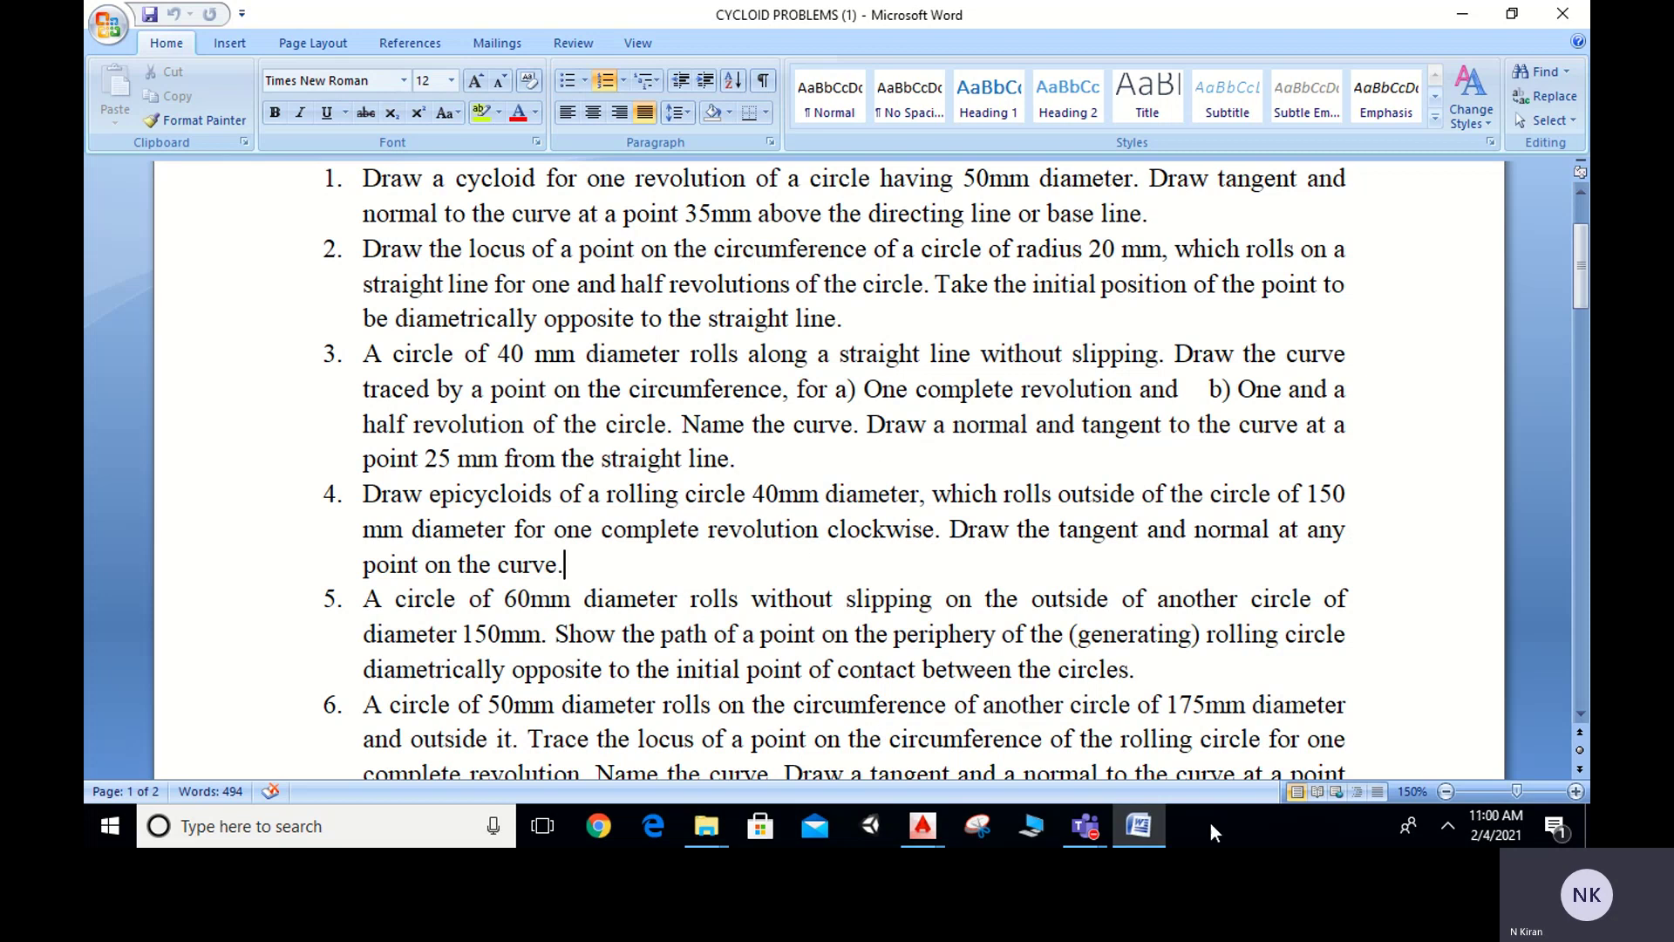
click(922, 825)
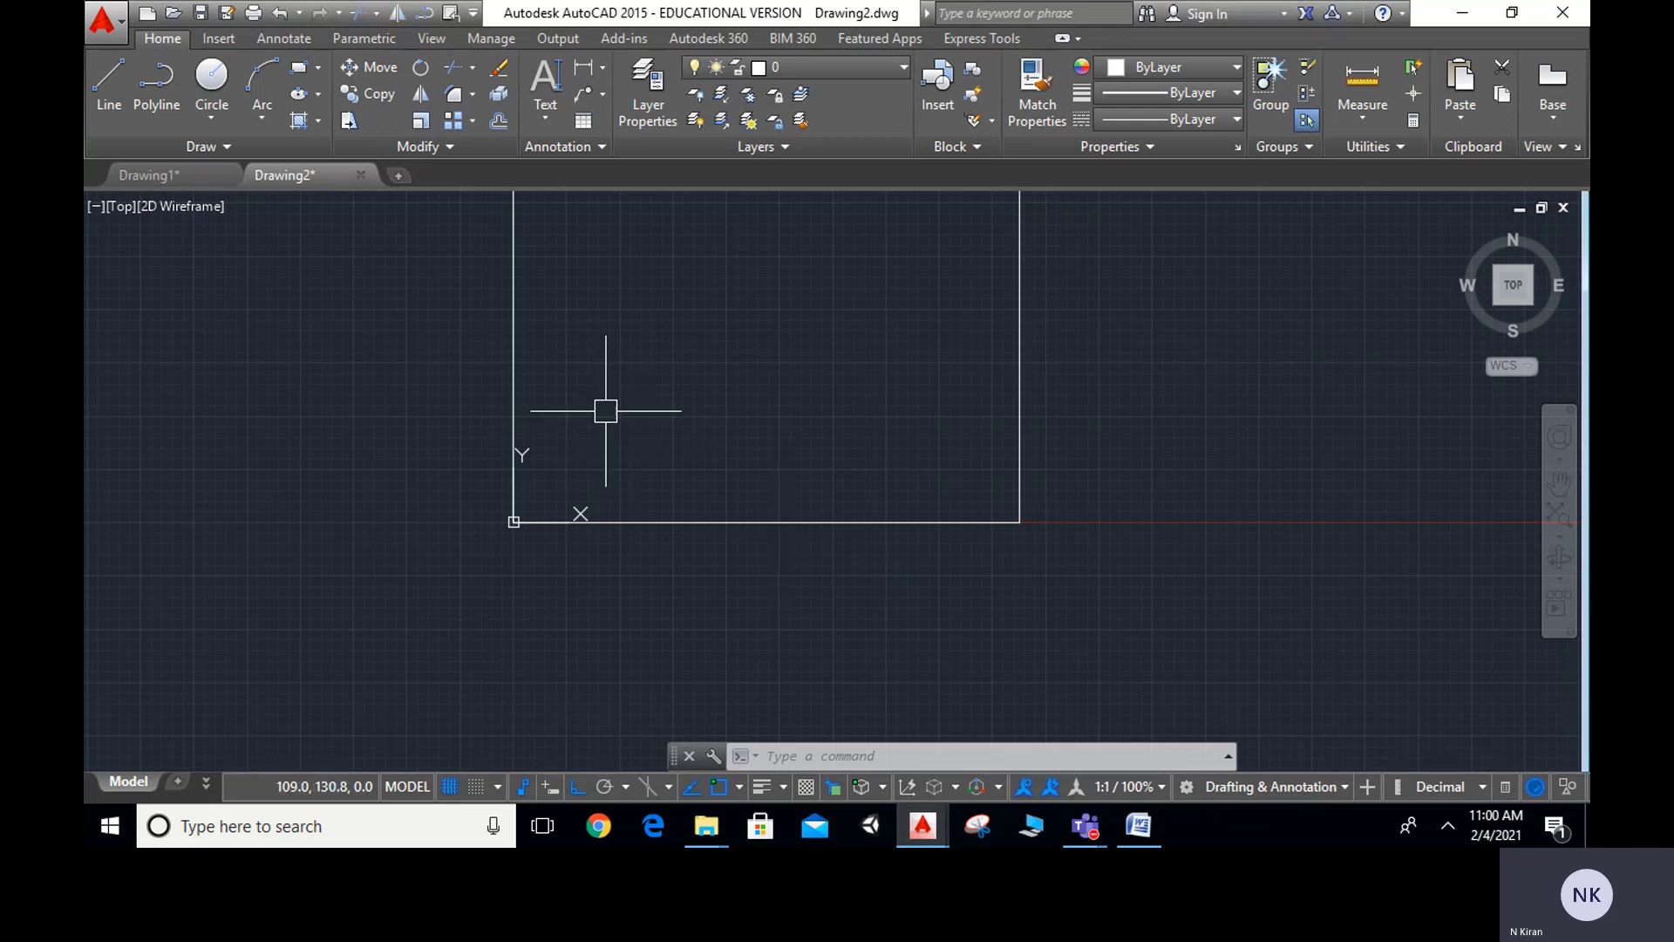
click(1060, 722)
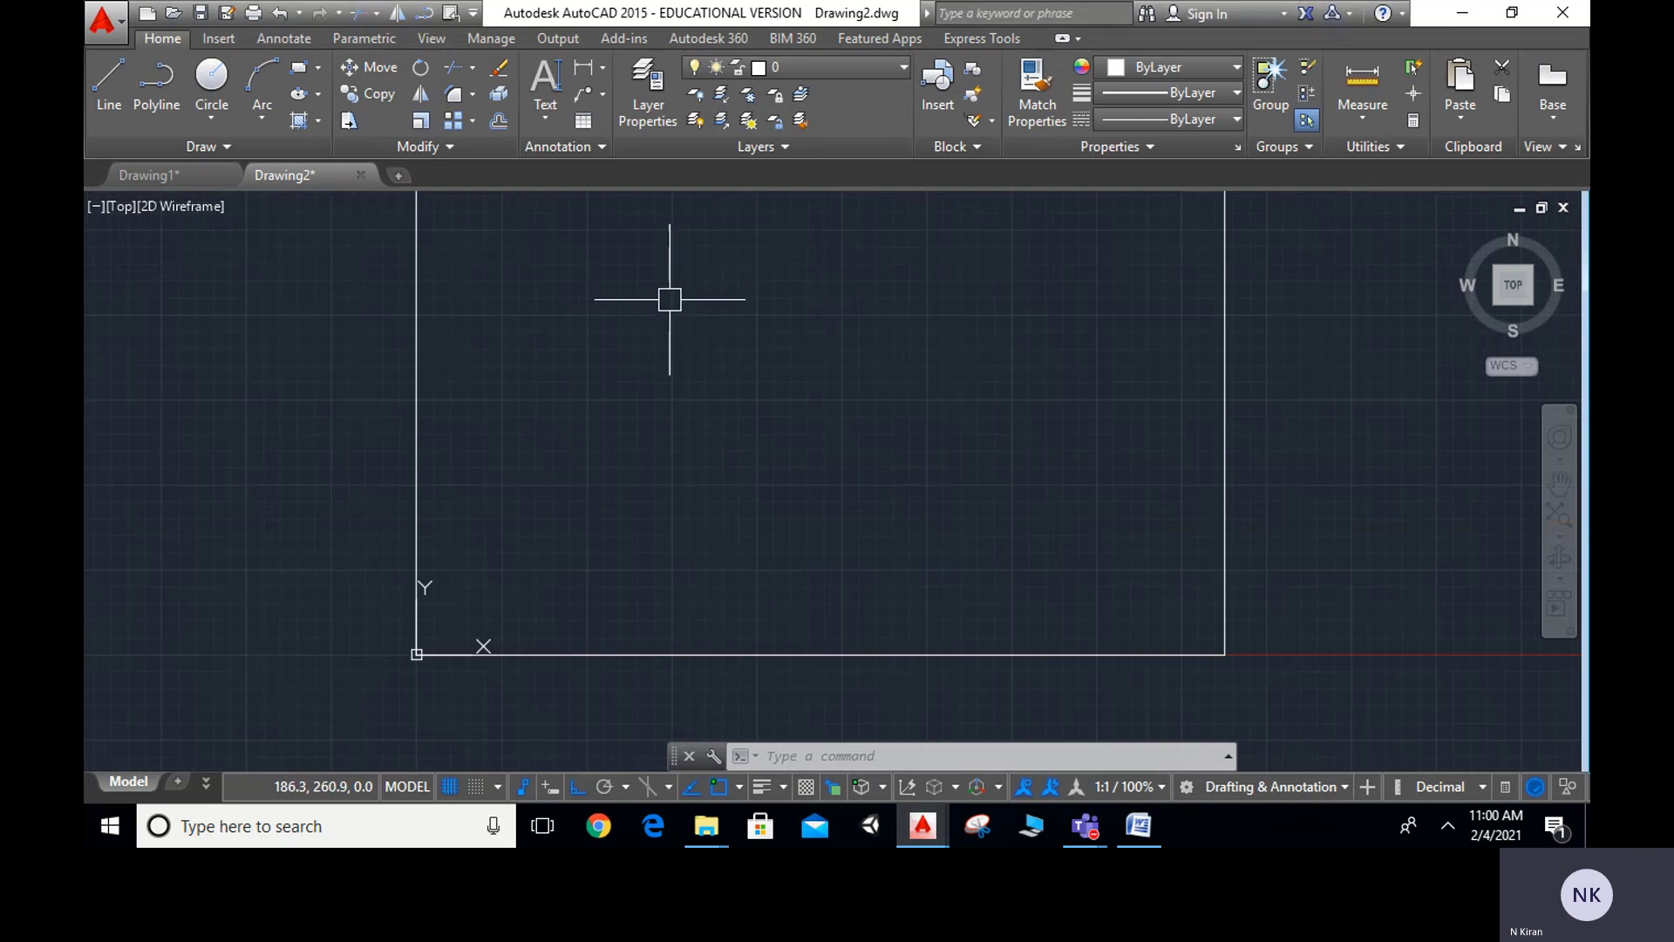
middle_drag(673, 325, 612, 481)
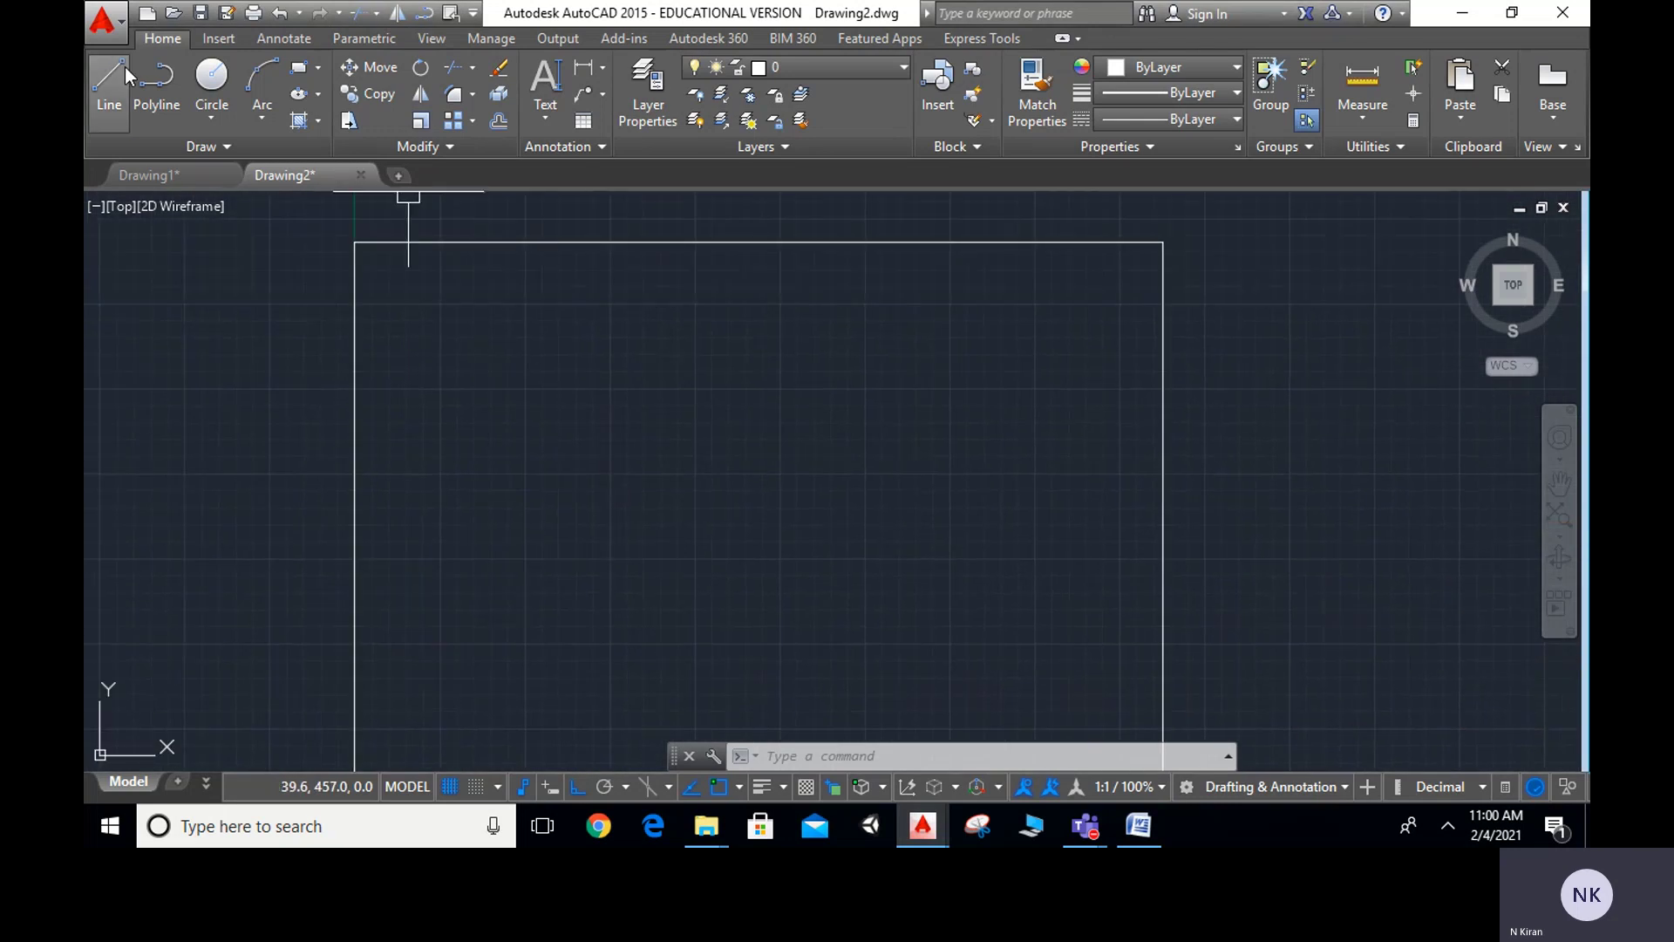
click(216, 82)
click(586, 406)
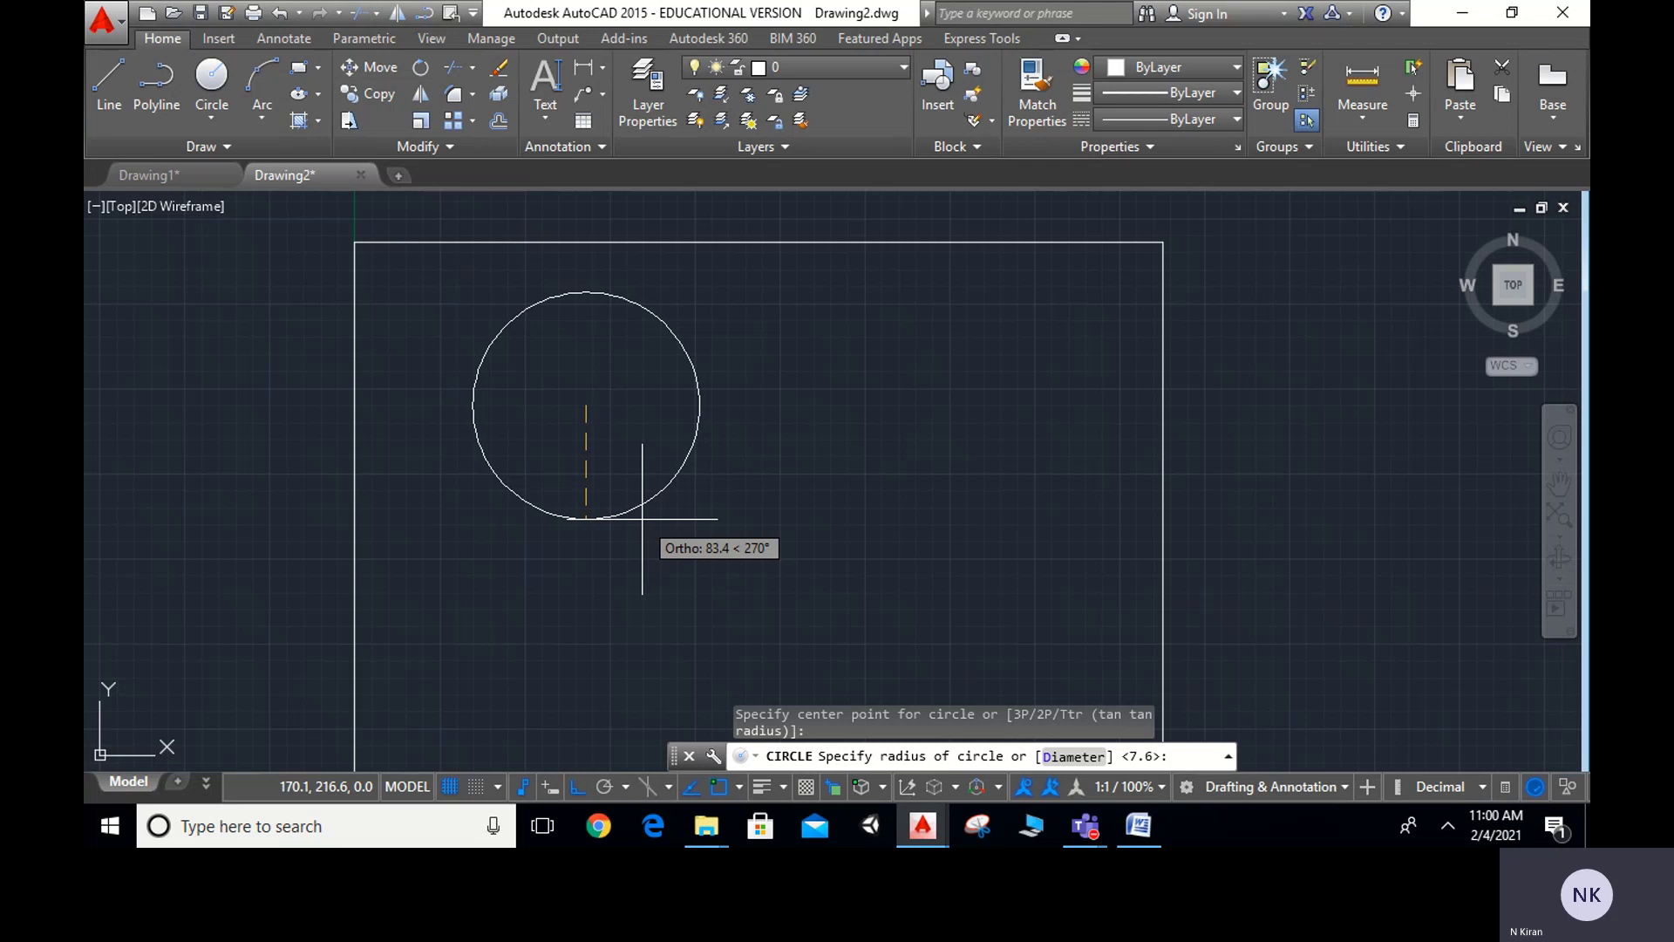
text(20)
key(Return)
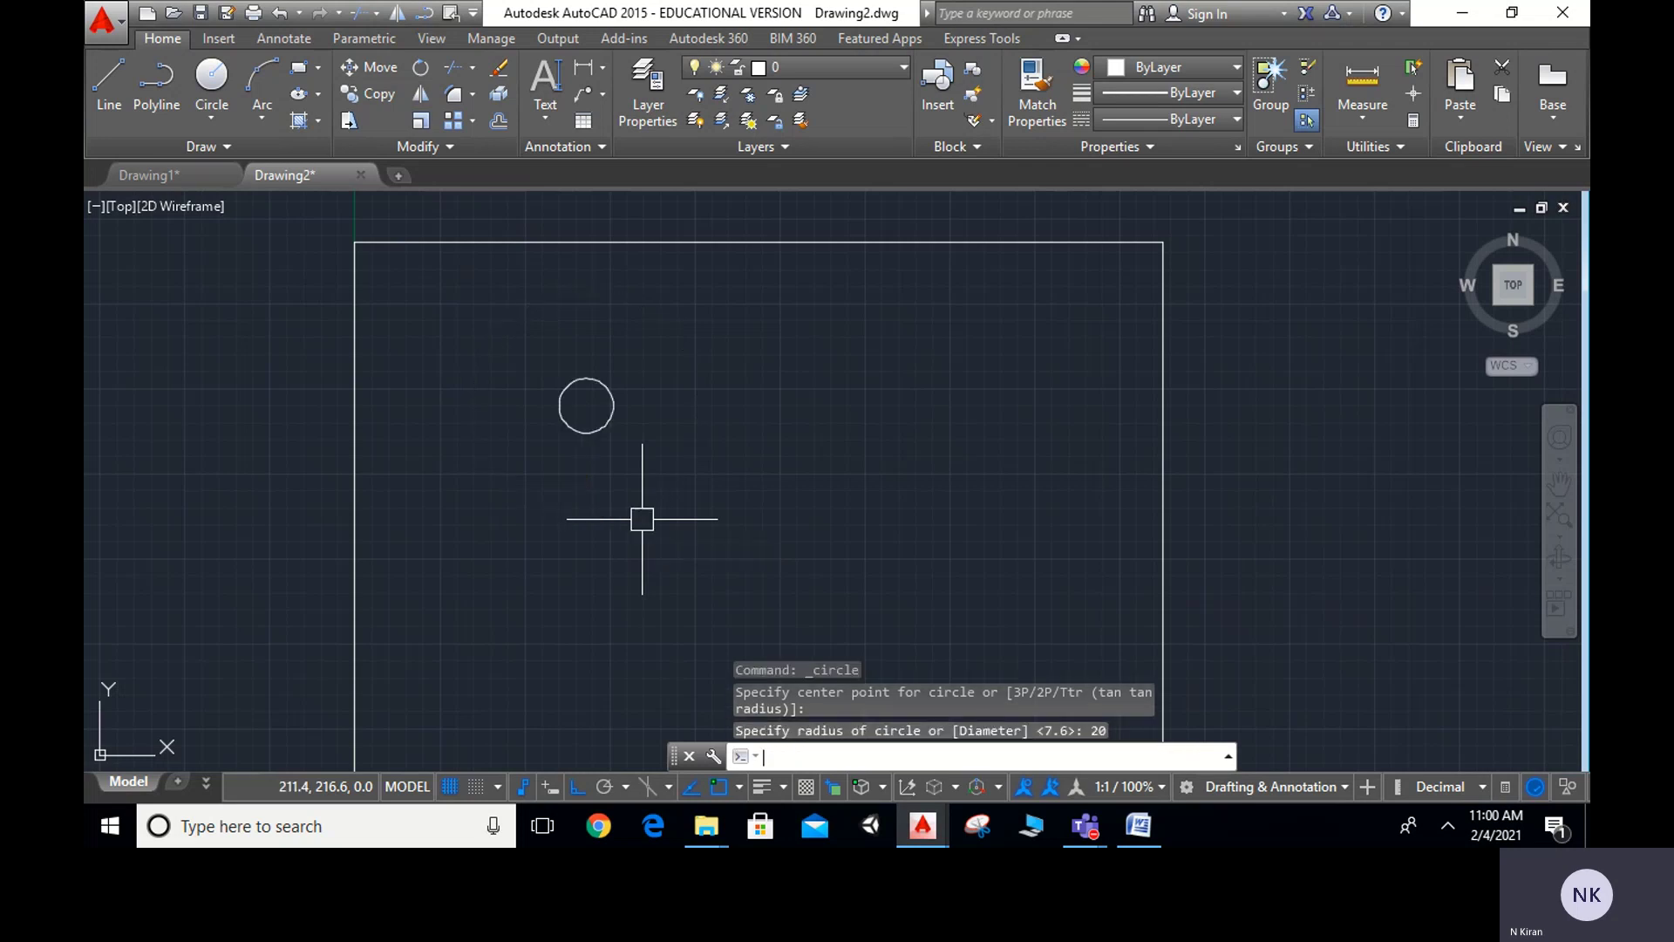
Divide the circle into 8 equal segments with the Divide command
scroll(577, 419, up, 4)
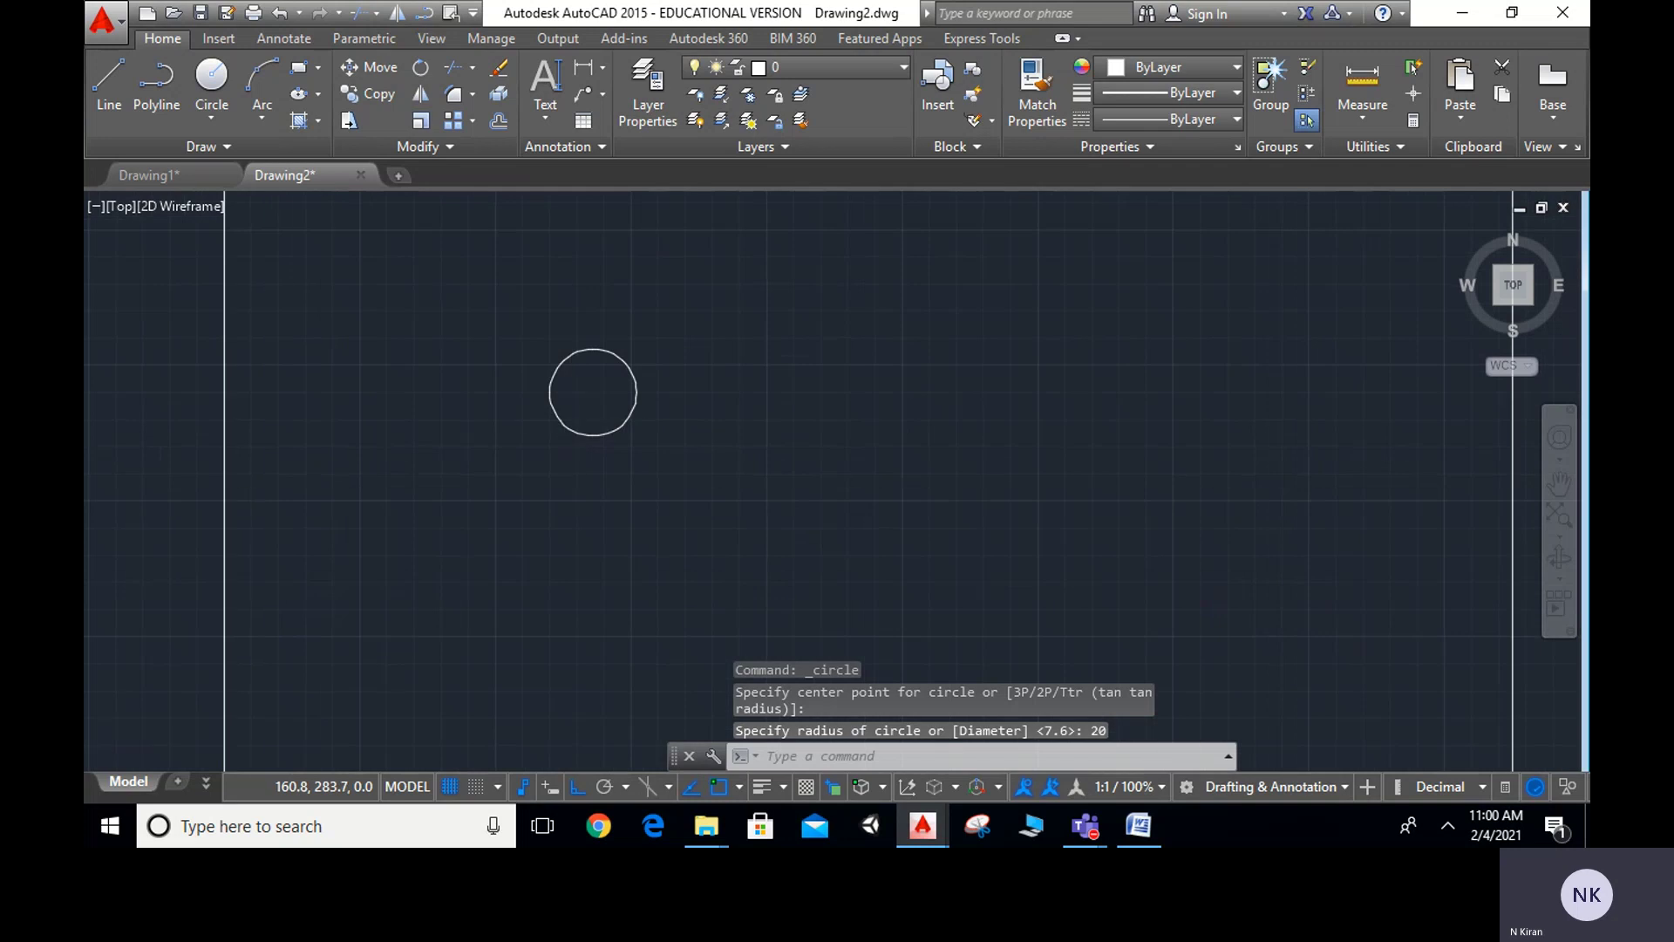
scroll(687, 418, up, 2)
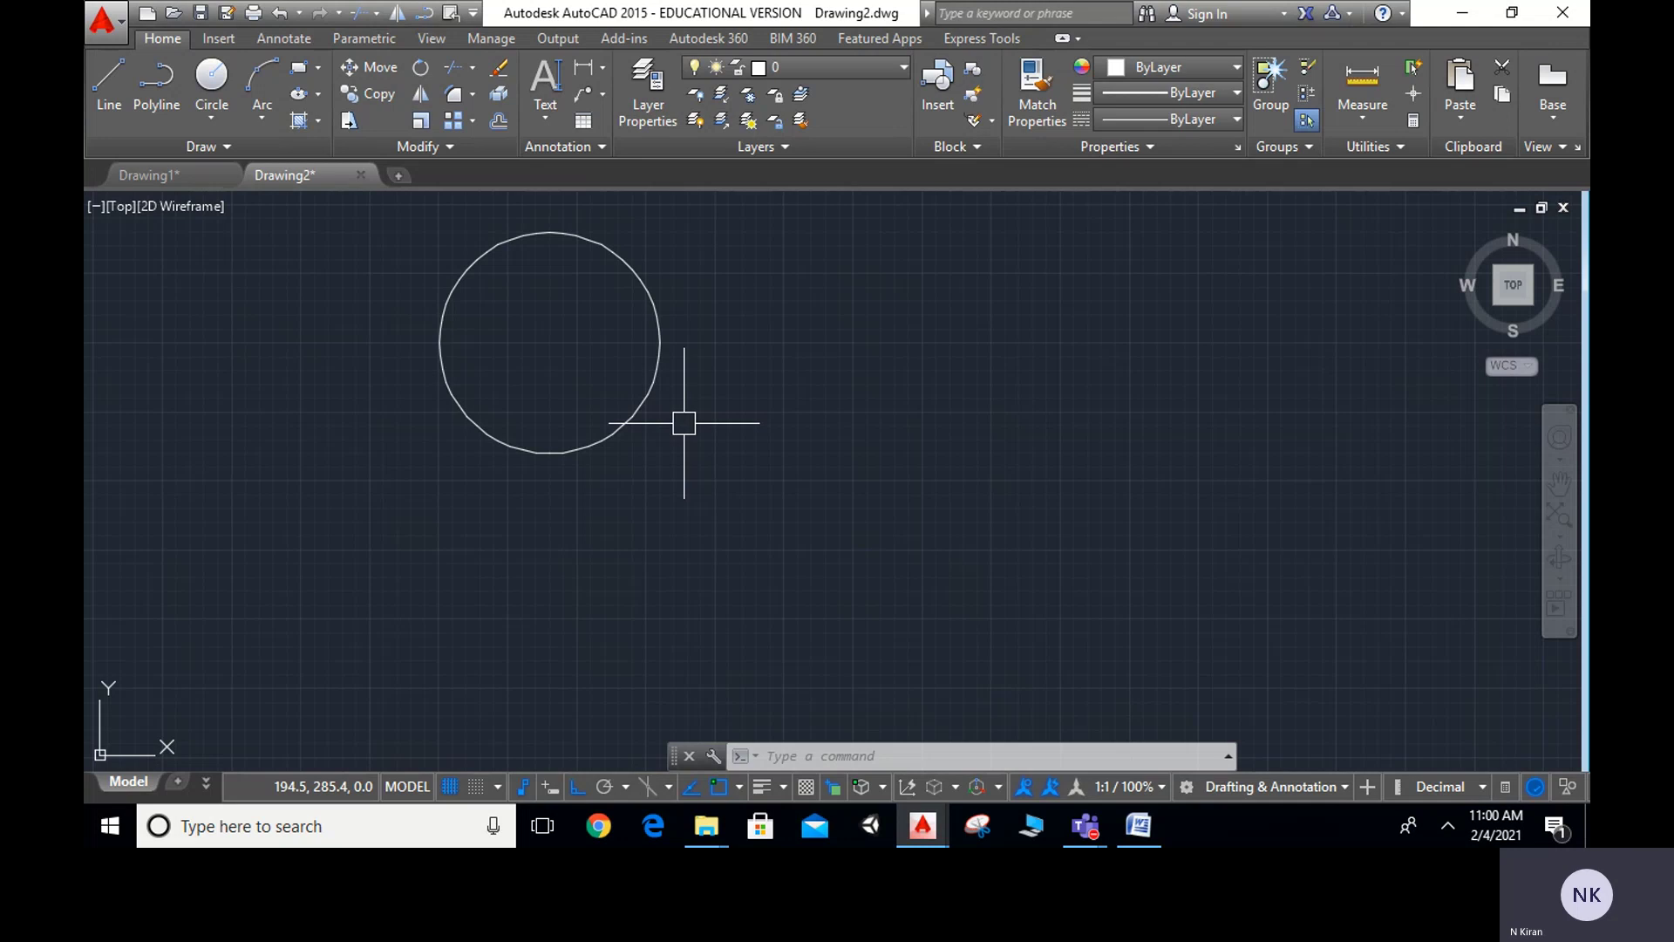
text(div)
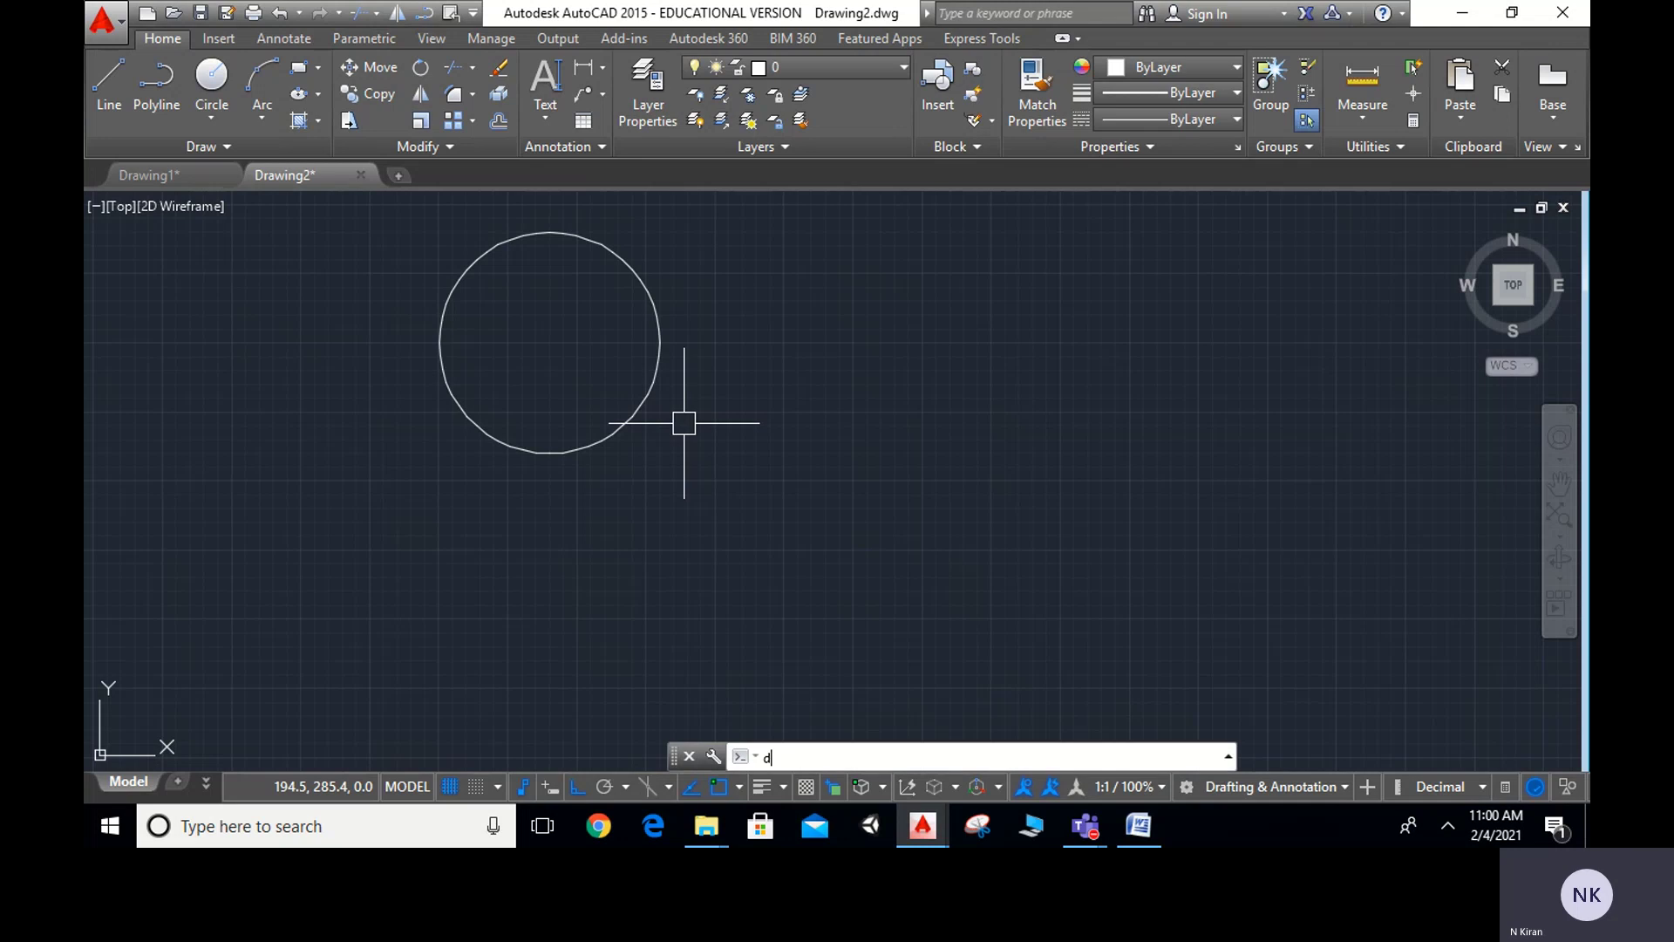
key(Return)
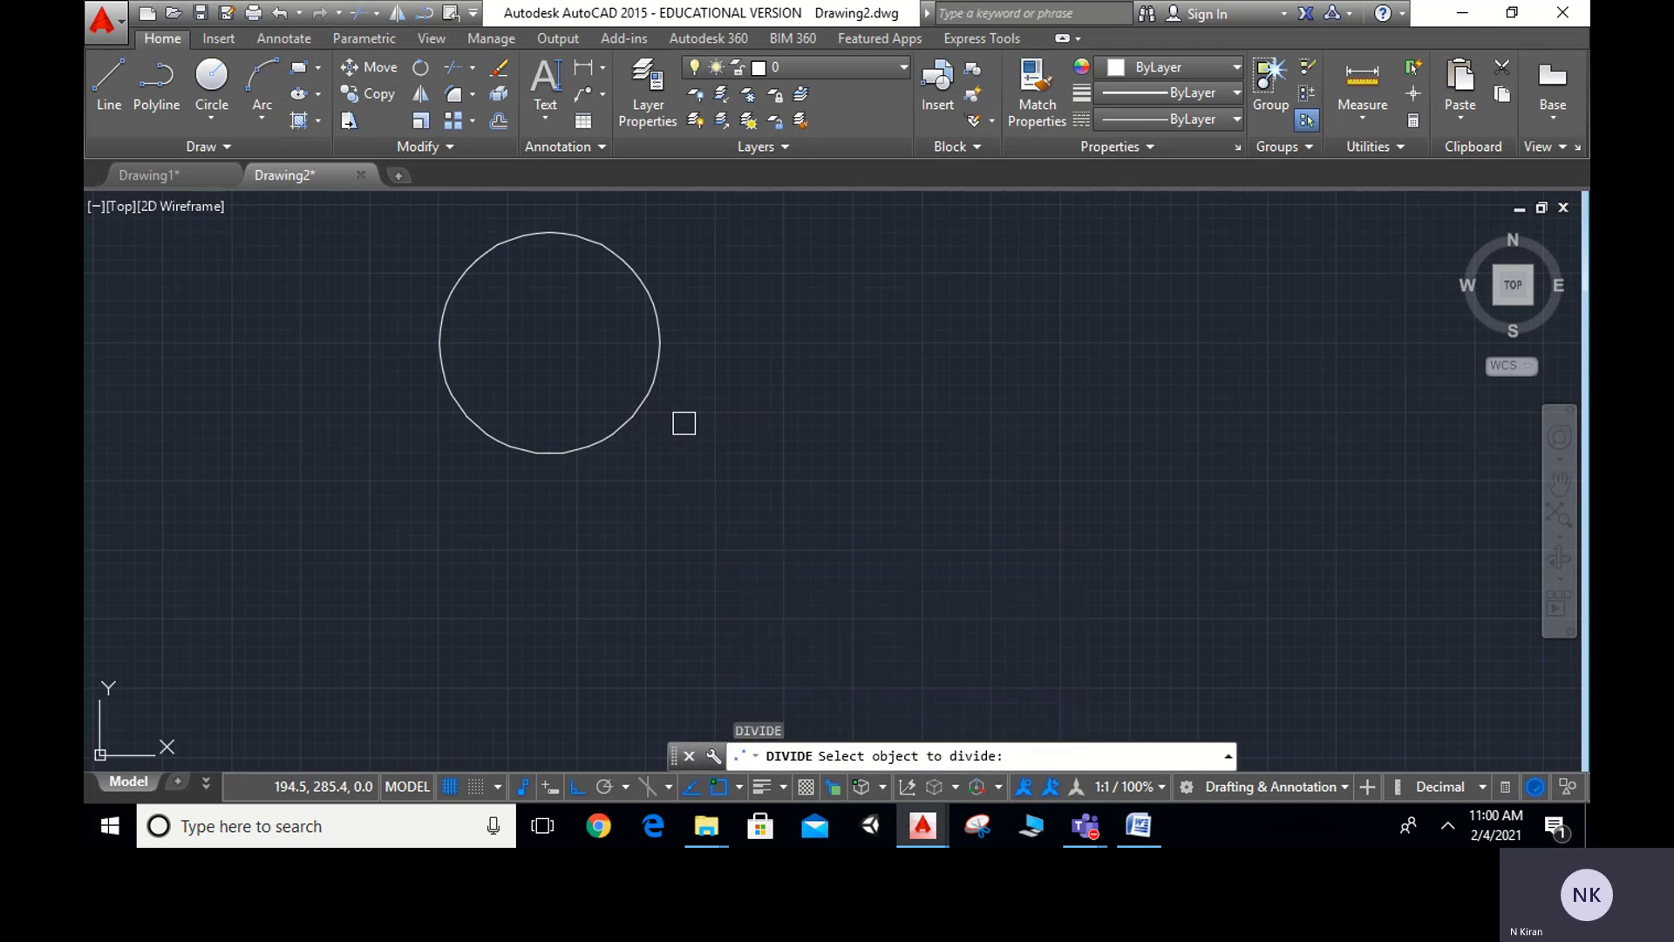
click(657, 375)
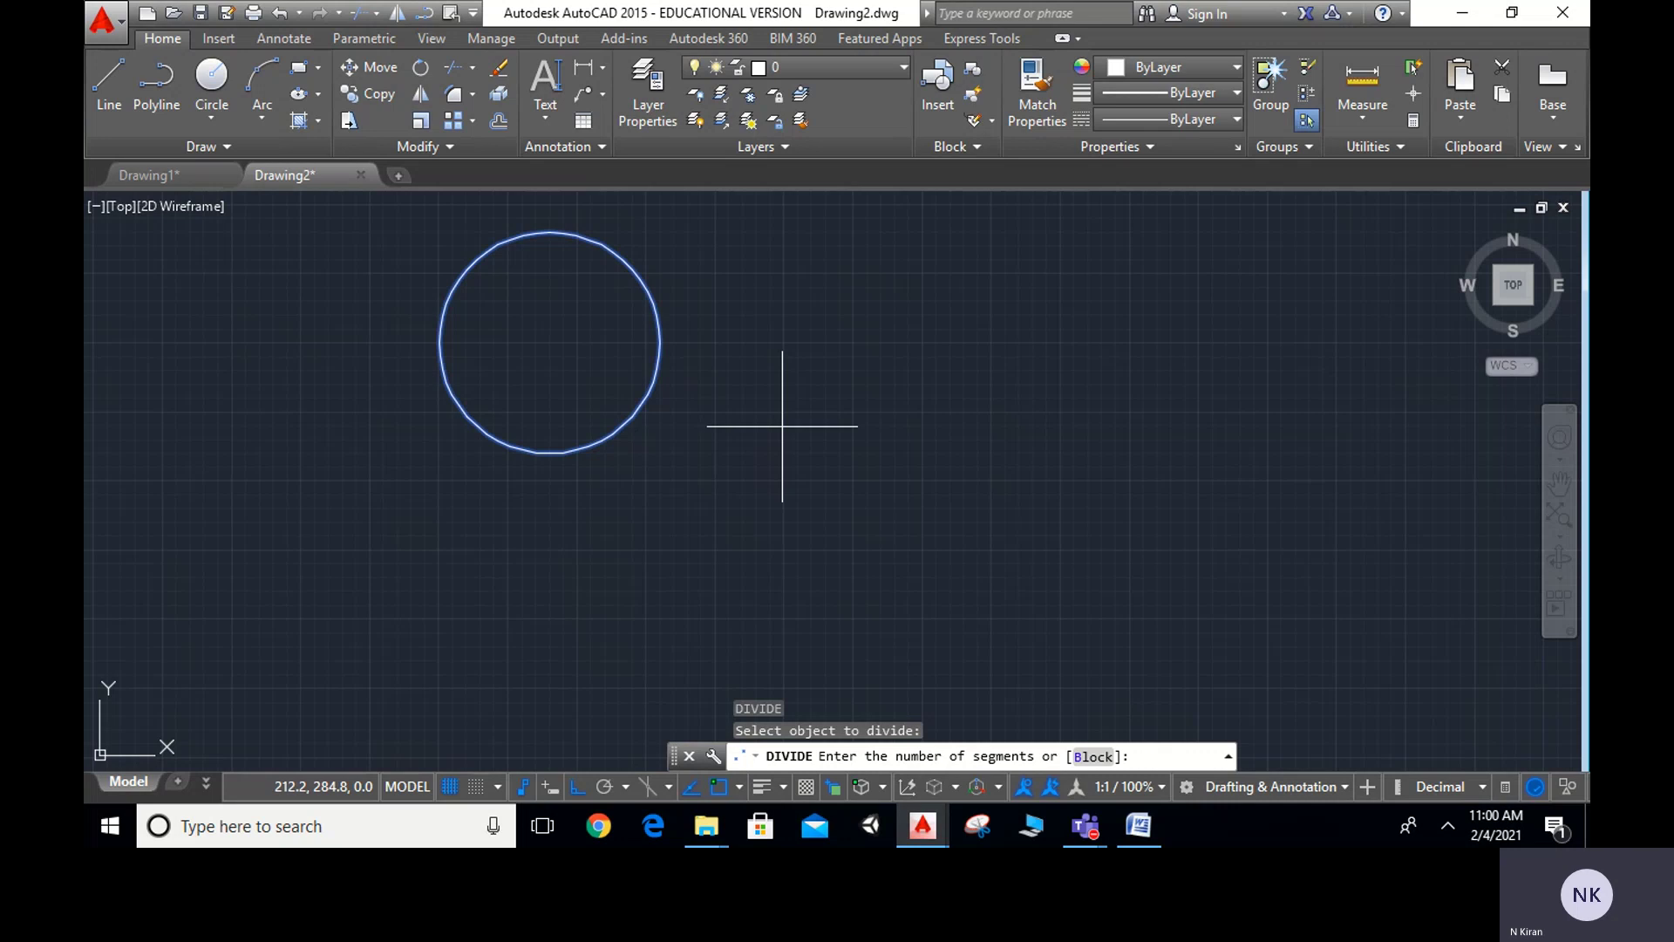
key(Return)
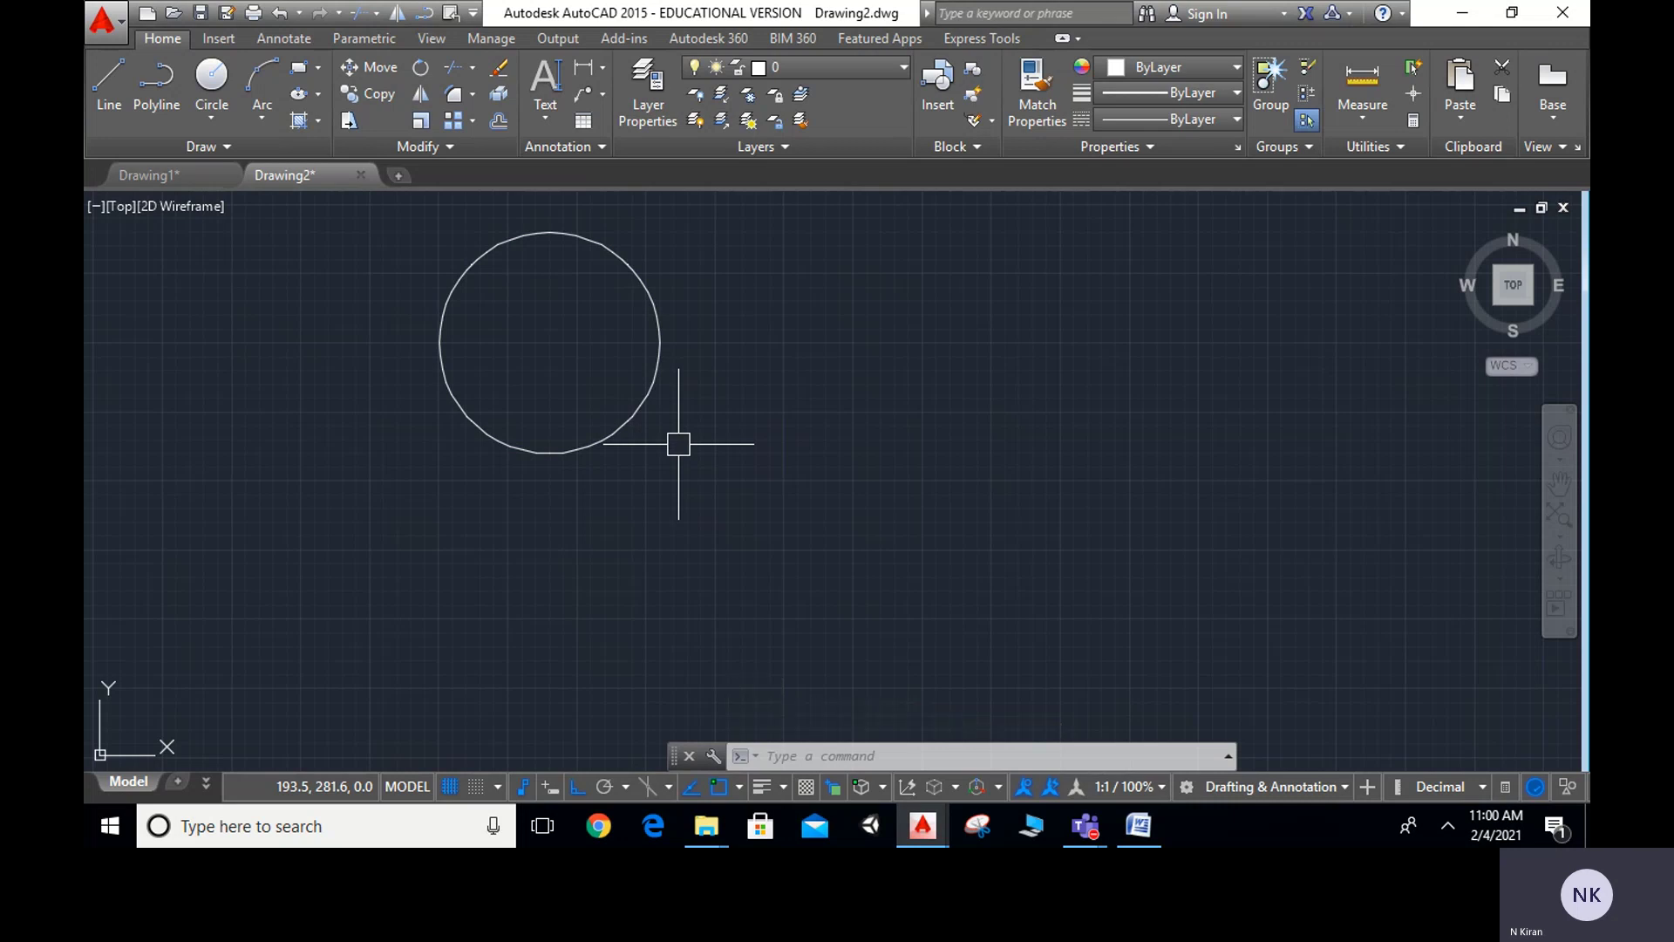
text(DD)
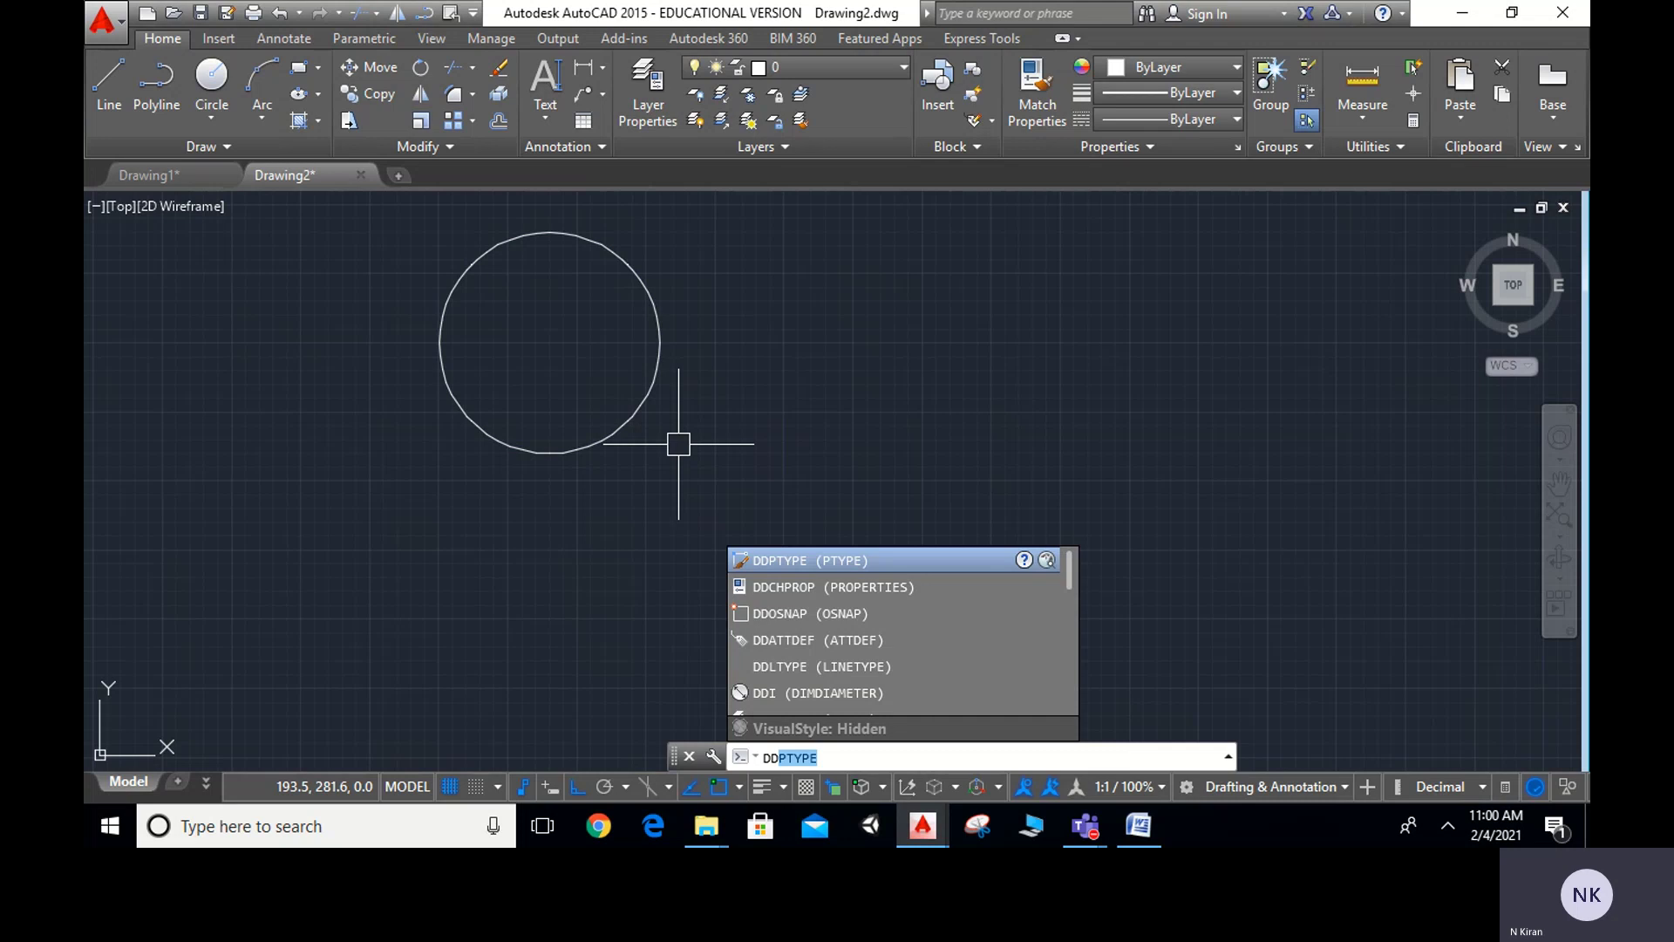
text(PT)
key(Return)
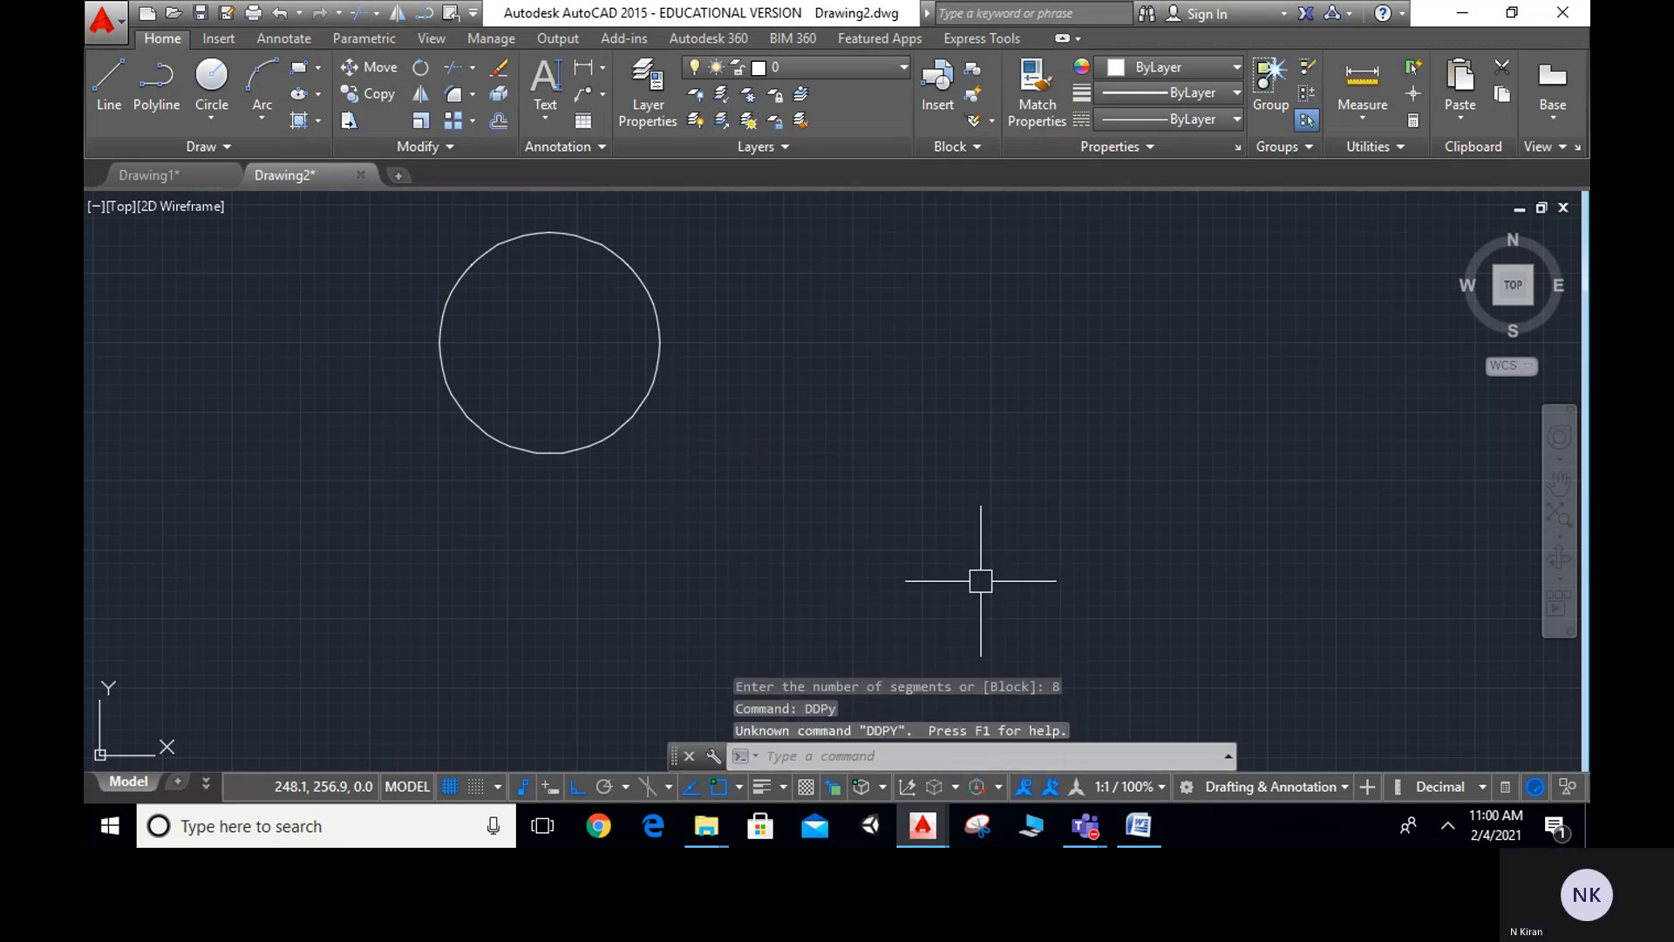
Set the point style to an X marker with a size of 3 in absolute units
text(D)
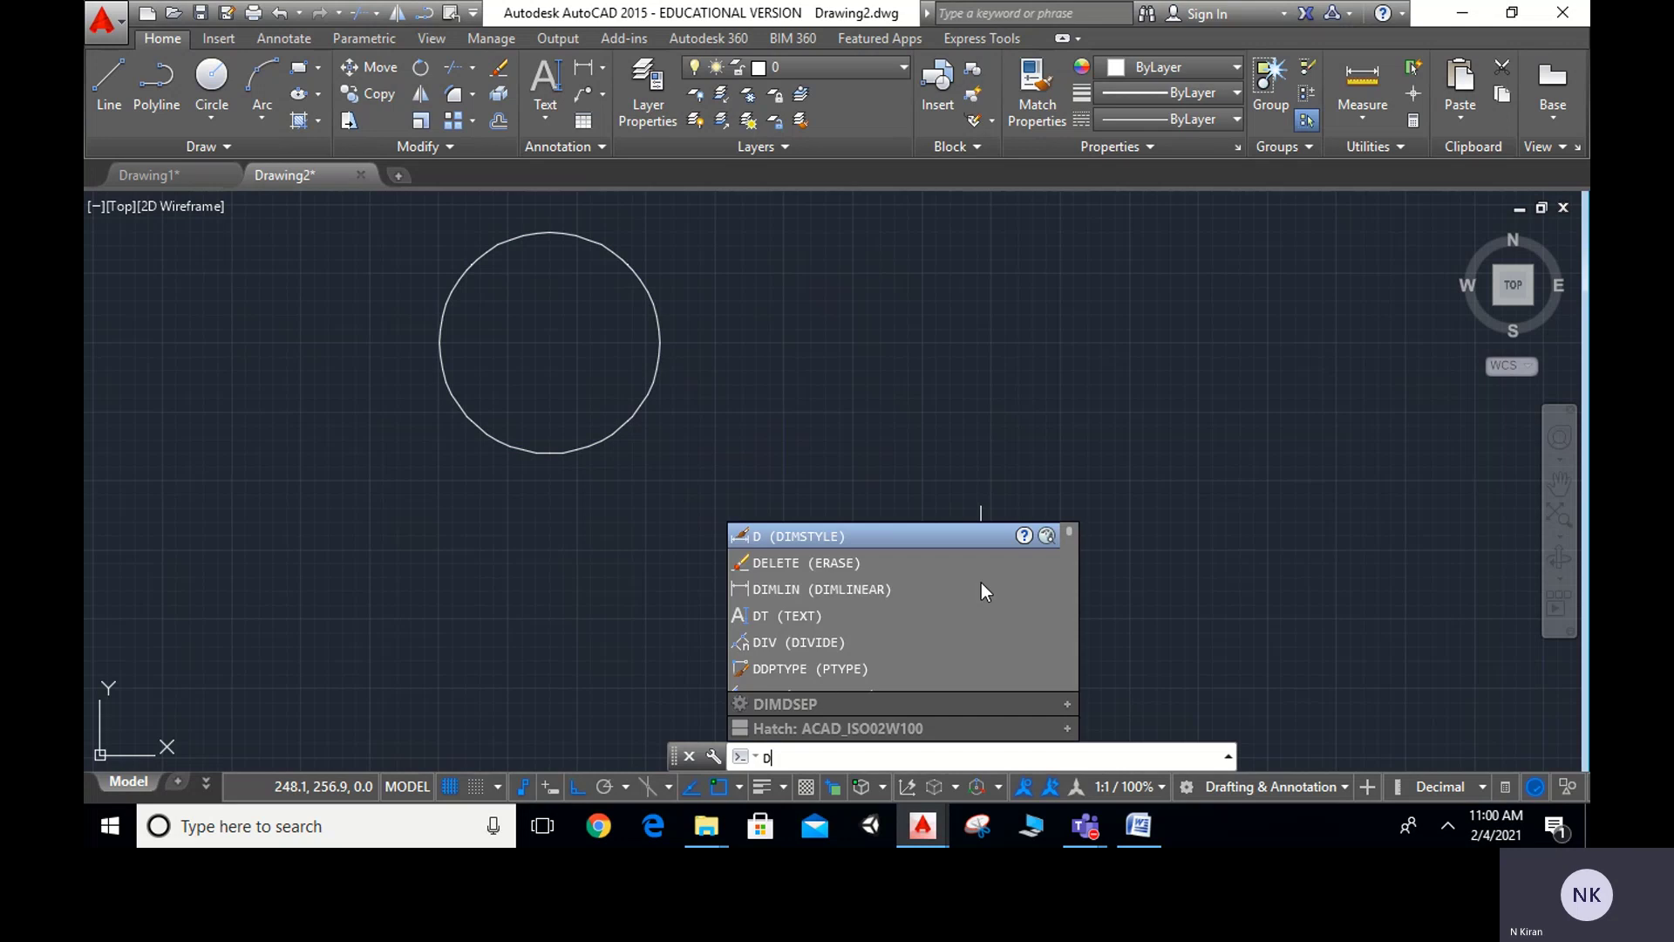
text(DPTYPE)
key(Return)
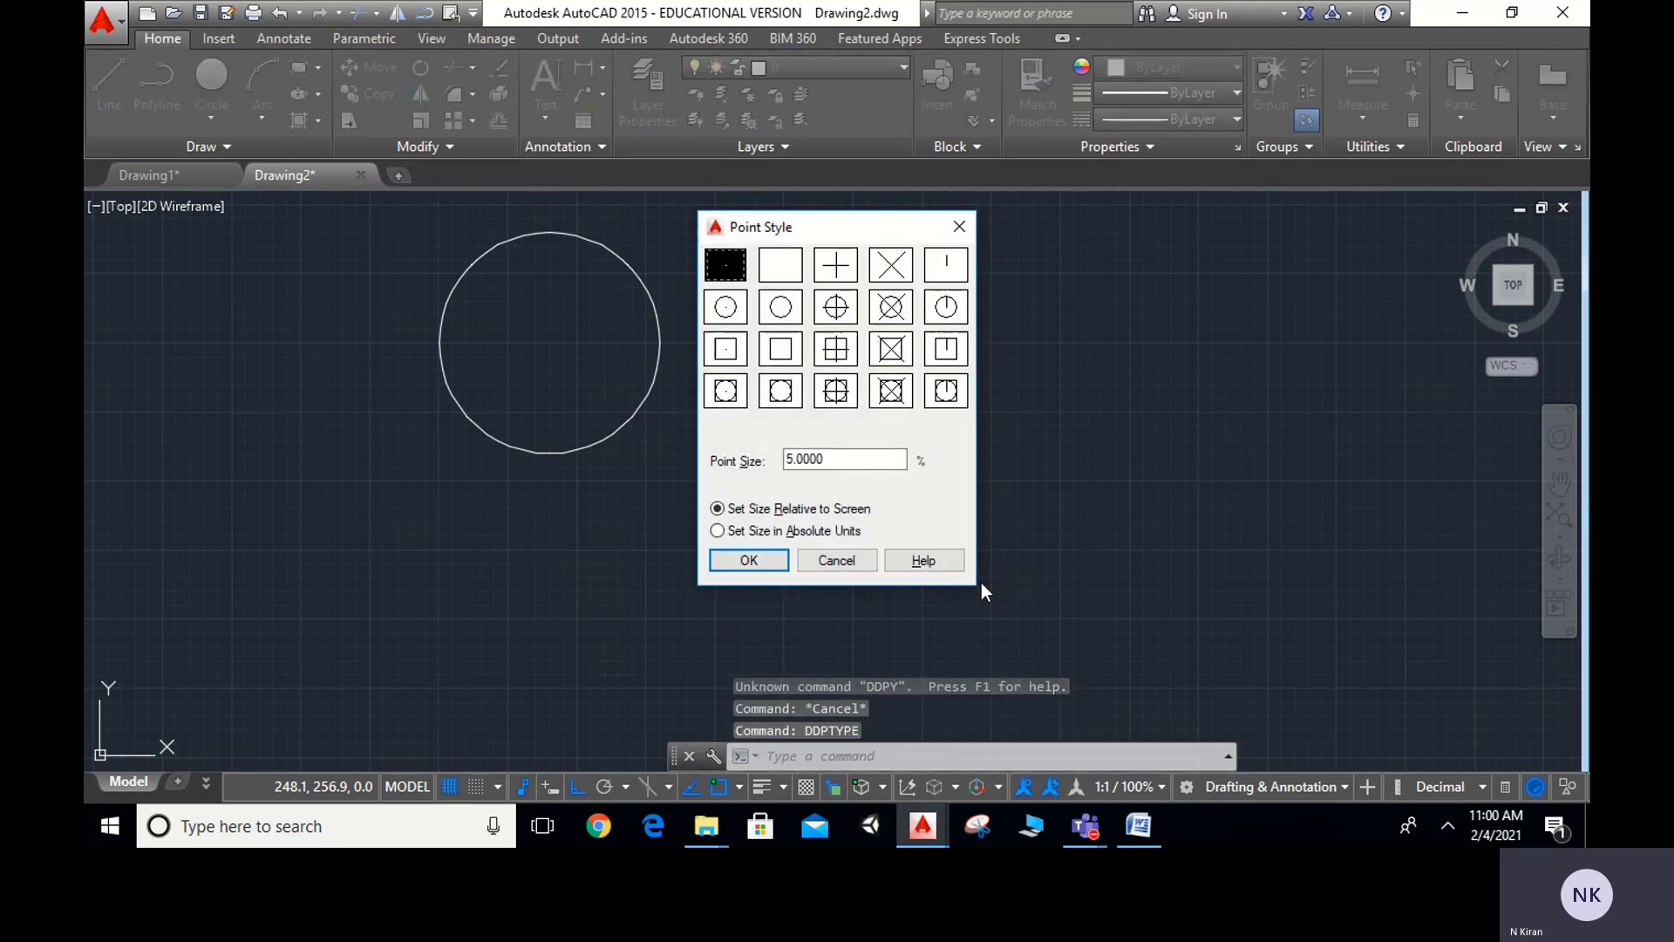
click(901, 272)
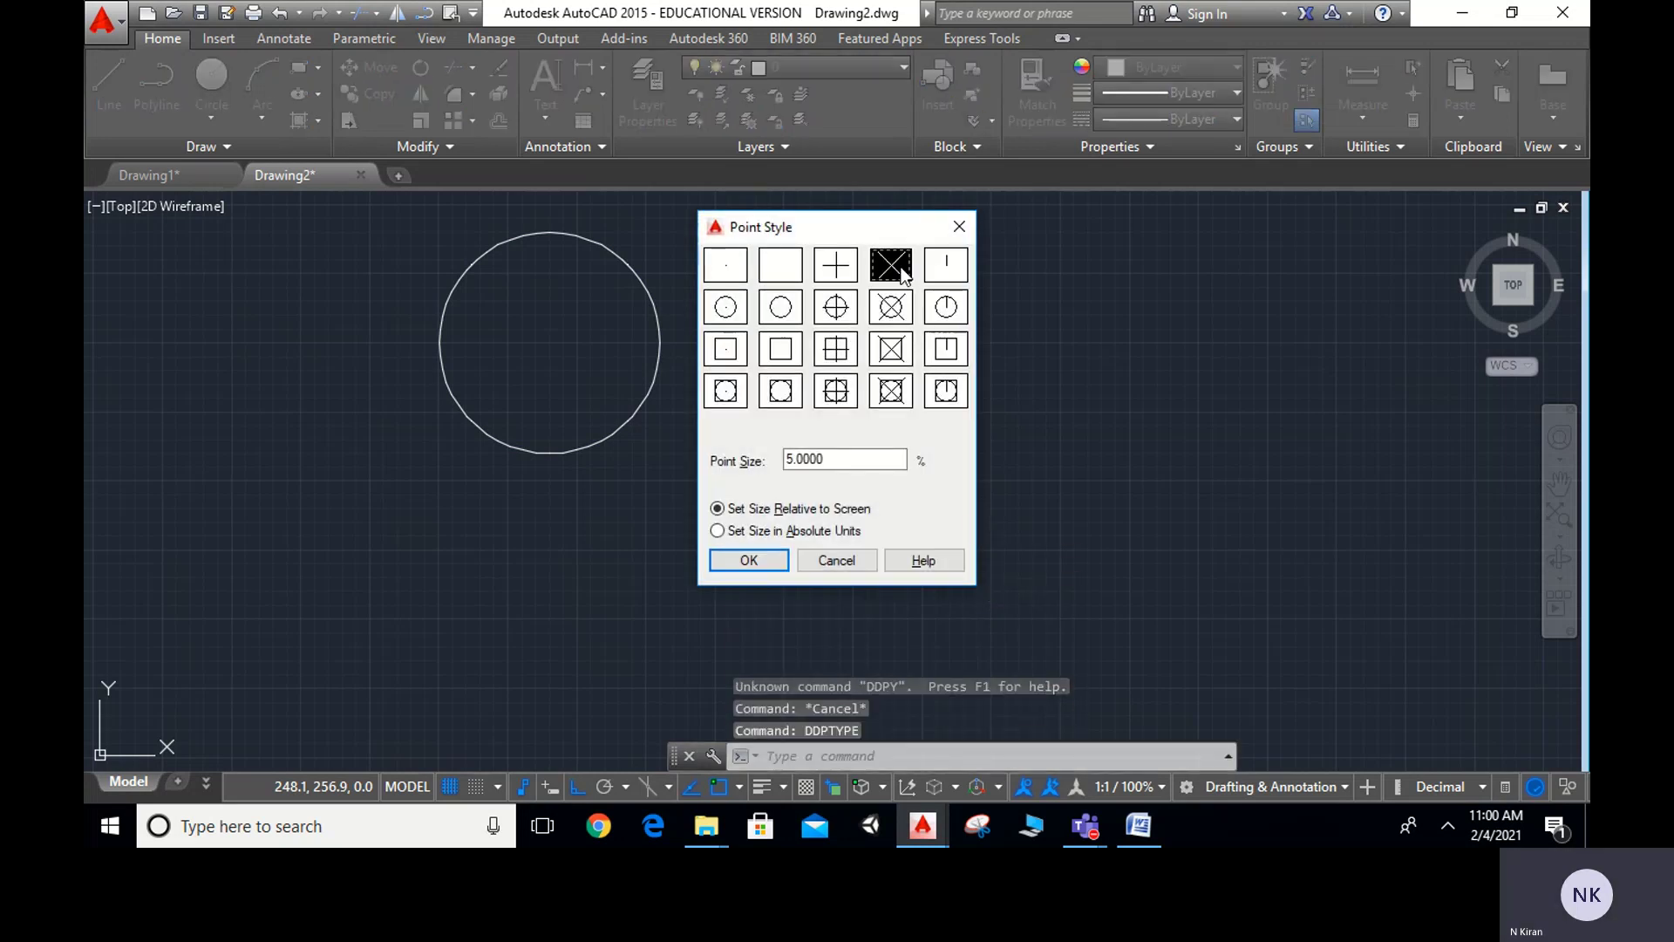
click(813, 462)
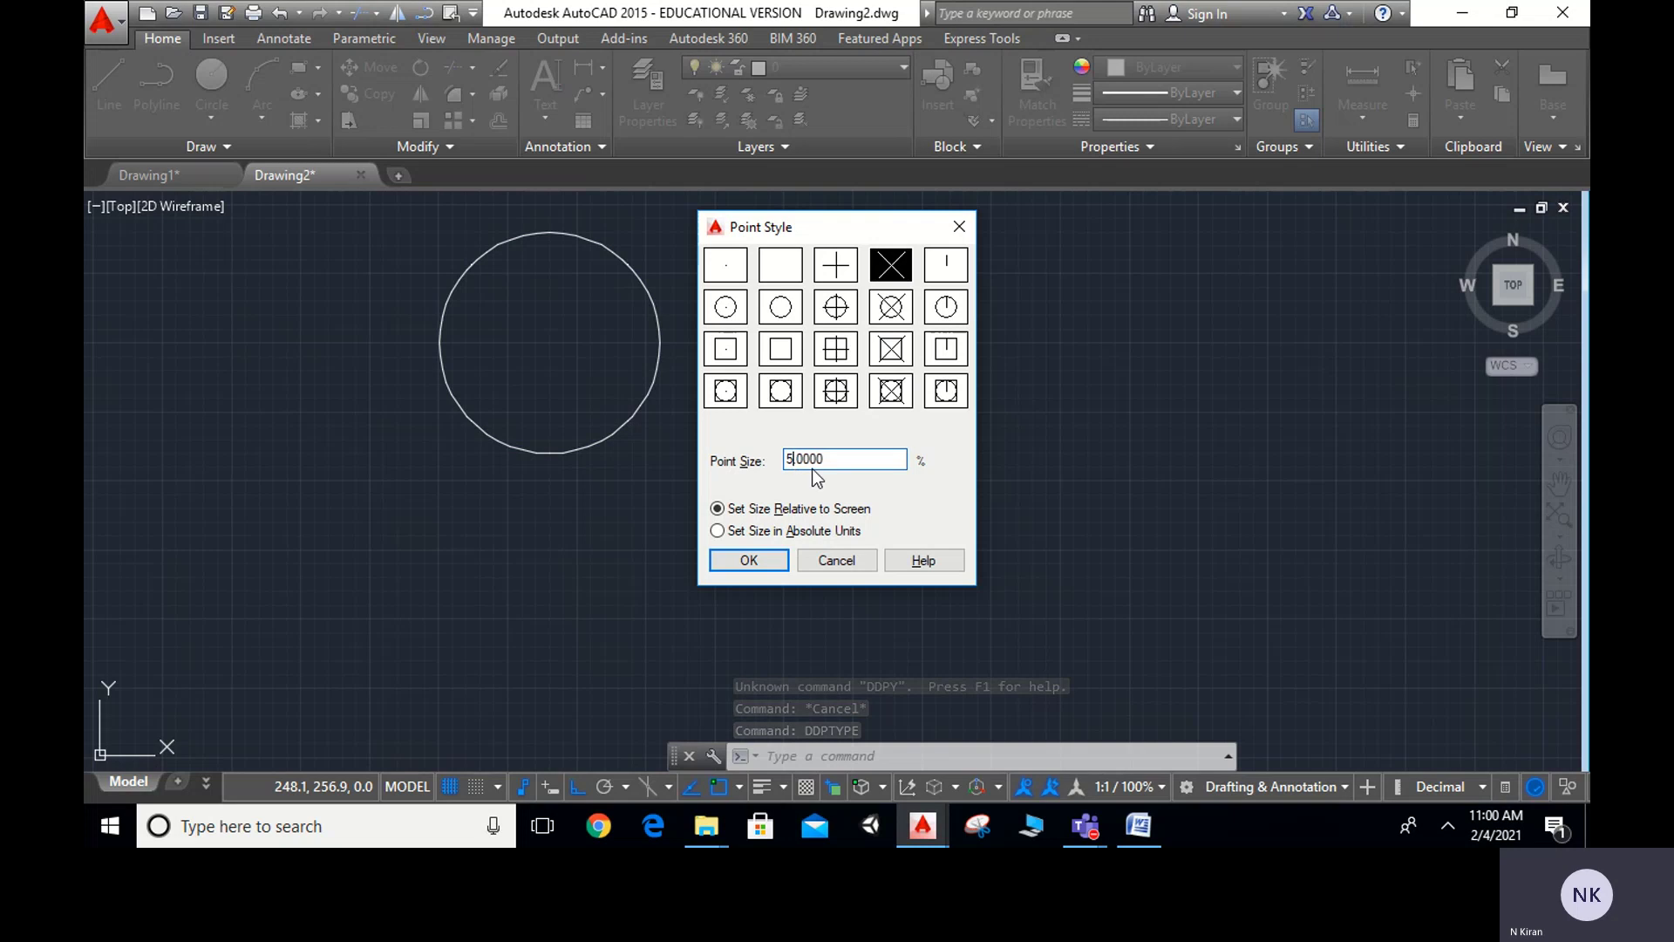
key(BackSpace)
text(32)
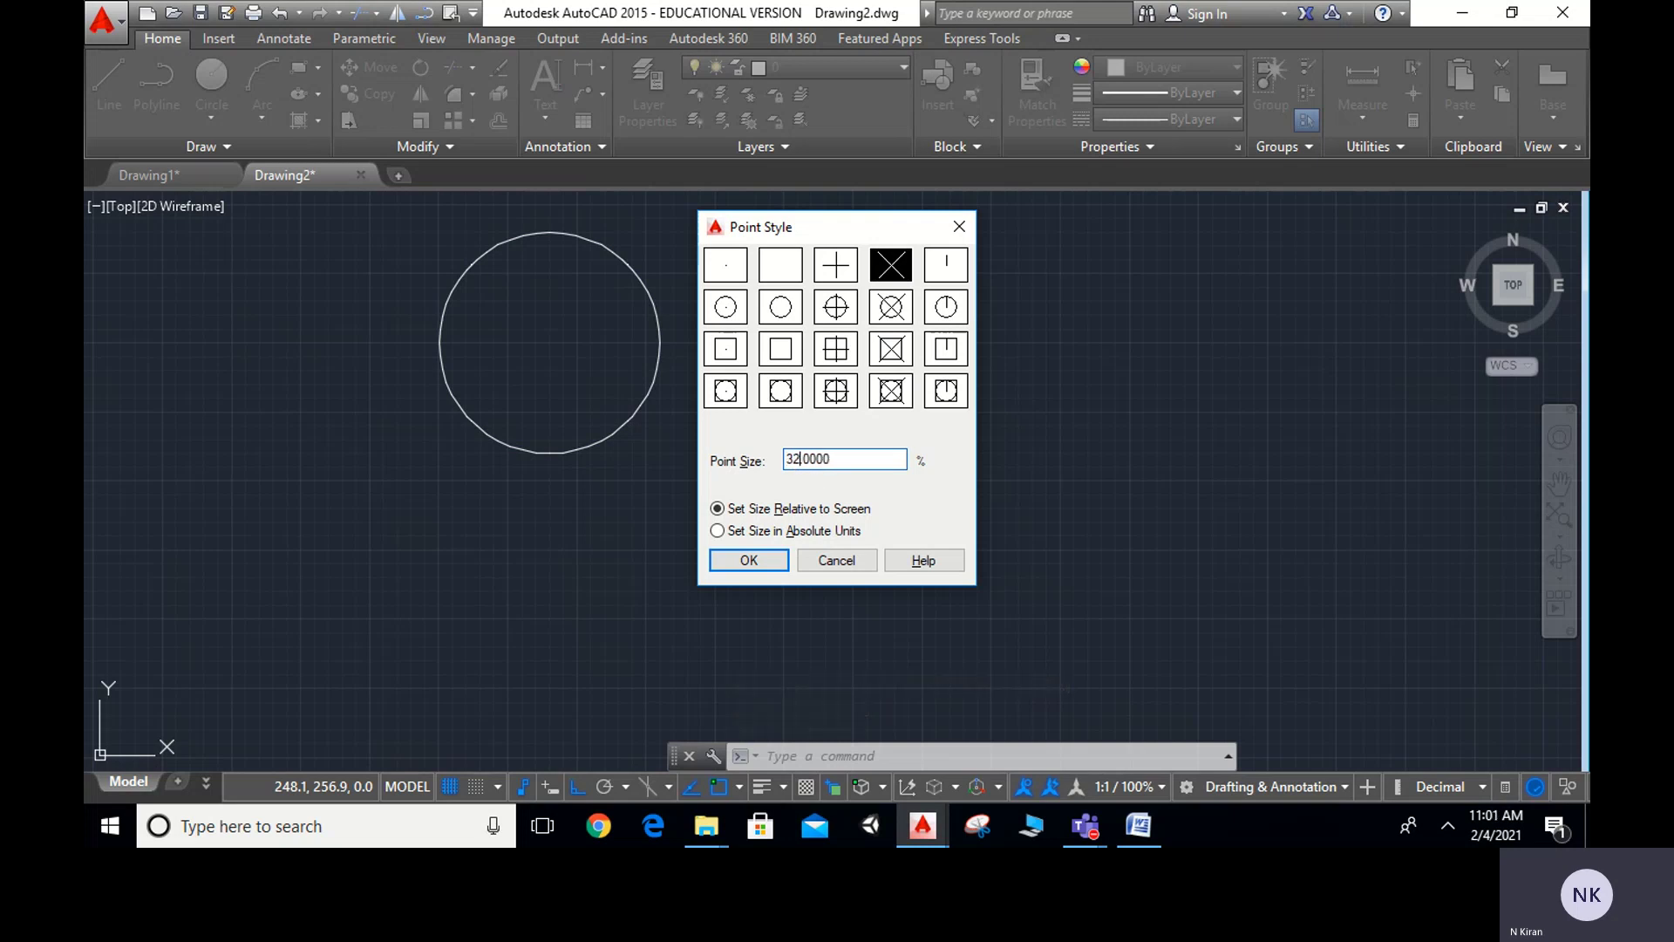
key(BackSpace)
click(719, 532)
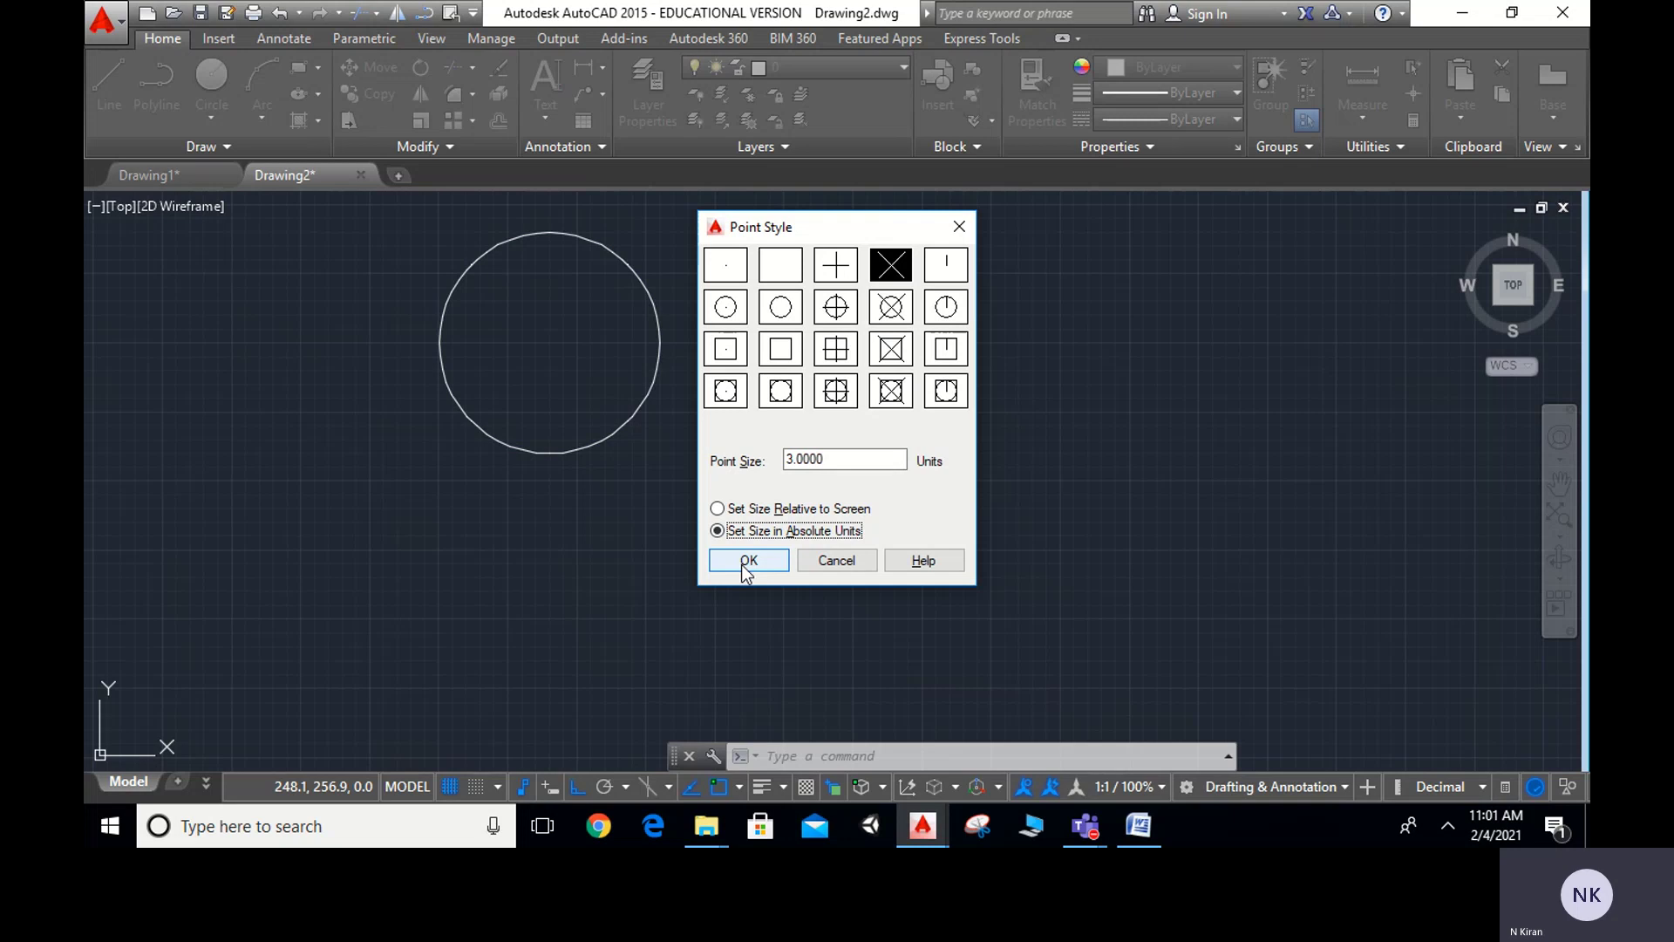
click(743, 564)
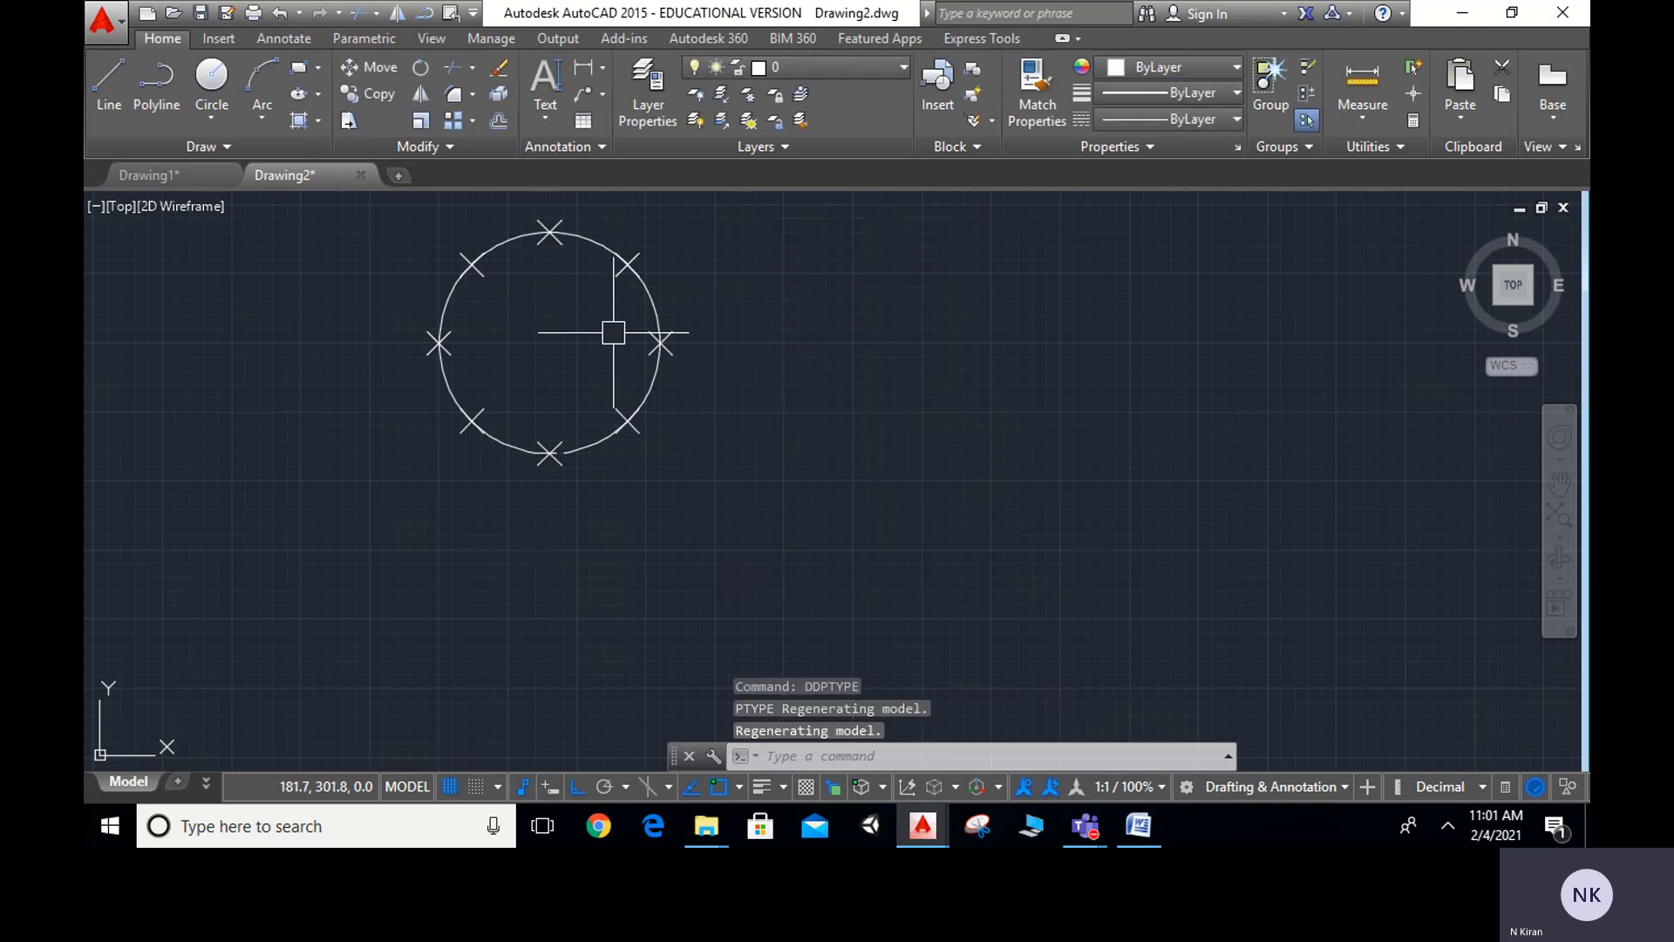
click(96, 91)
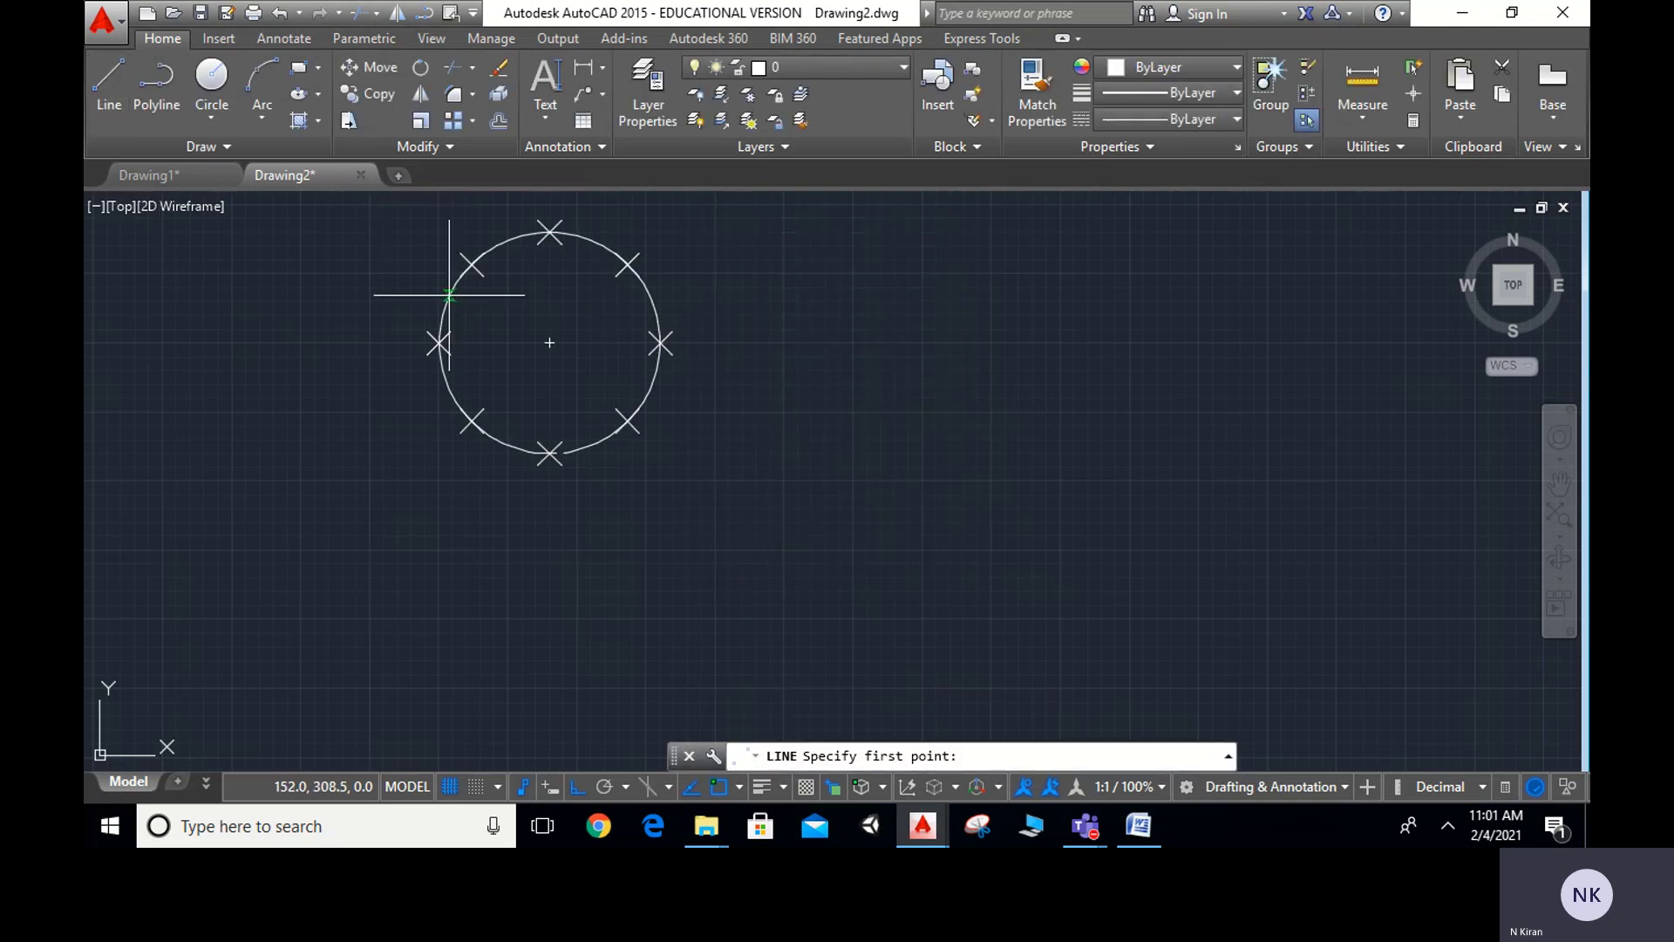
click(549, 232)
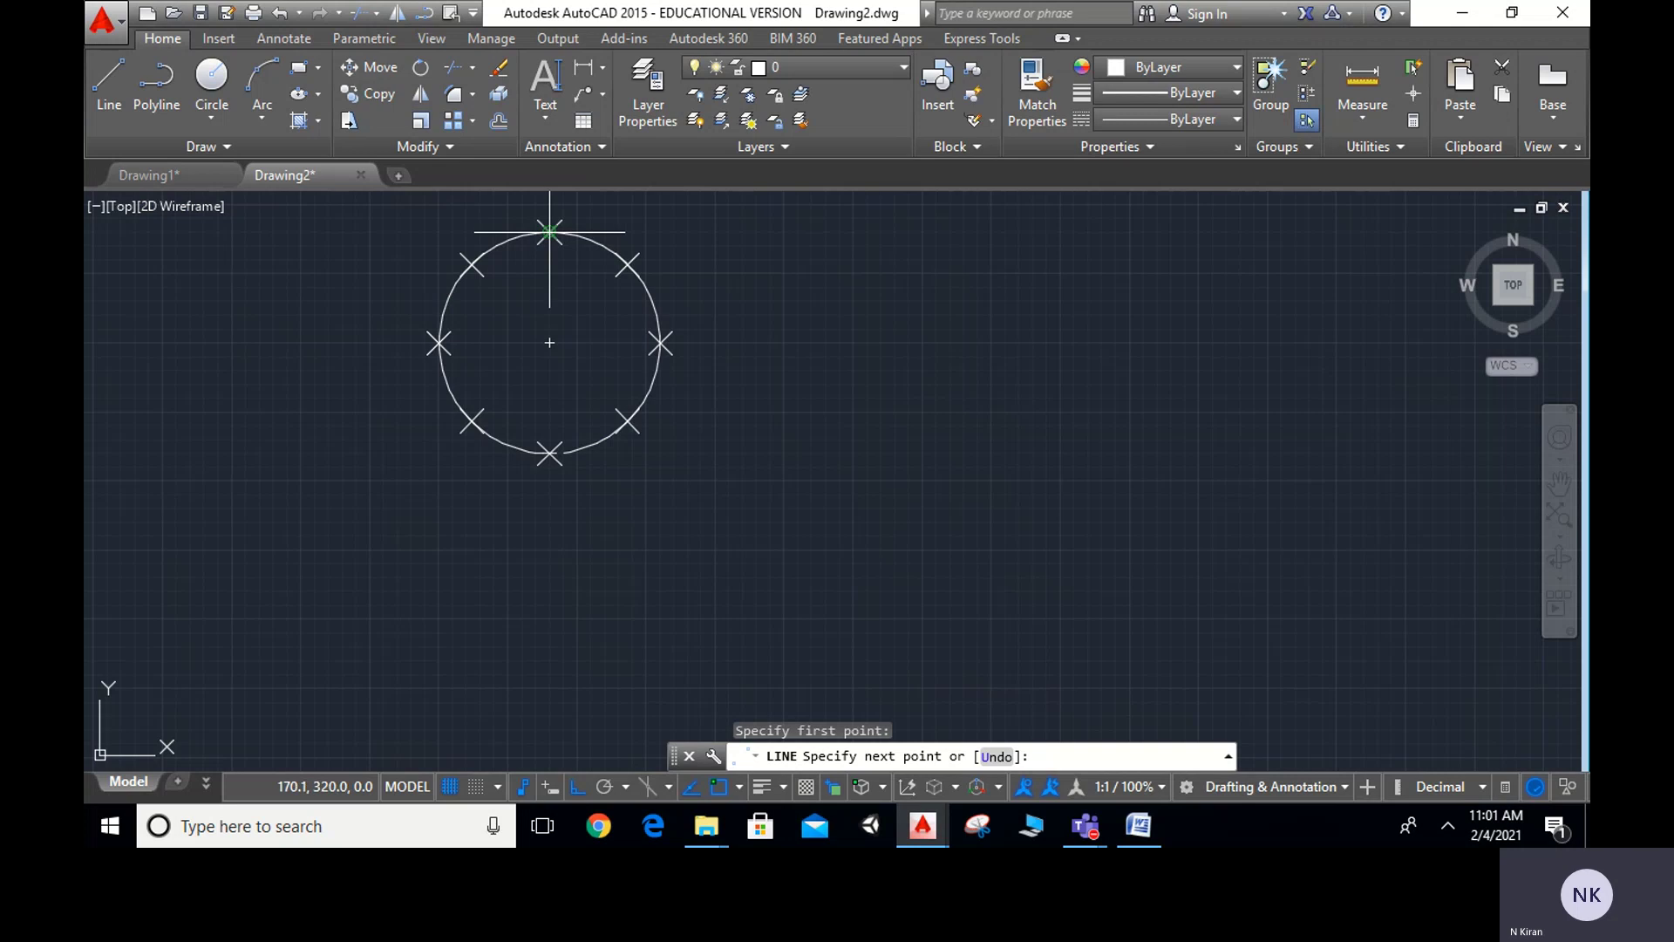
key(Escape)
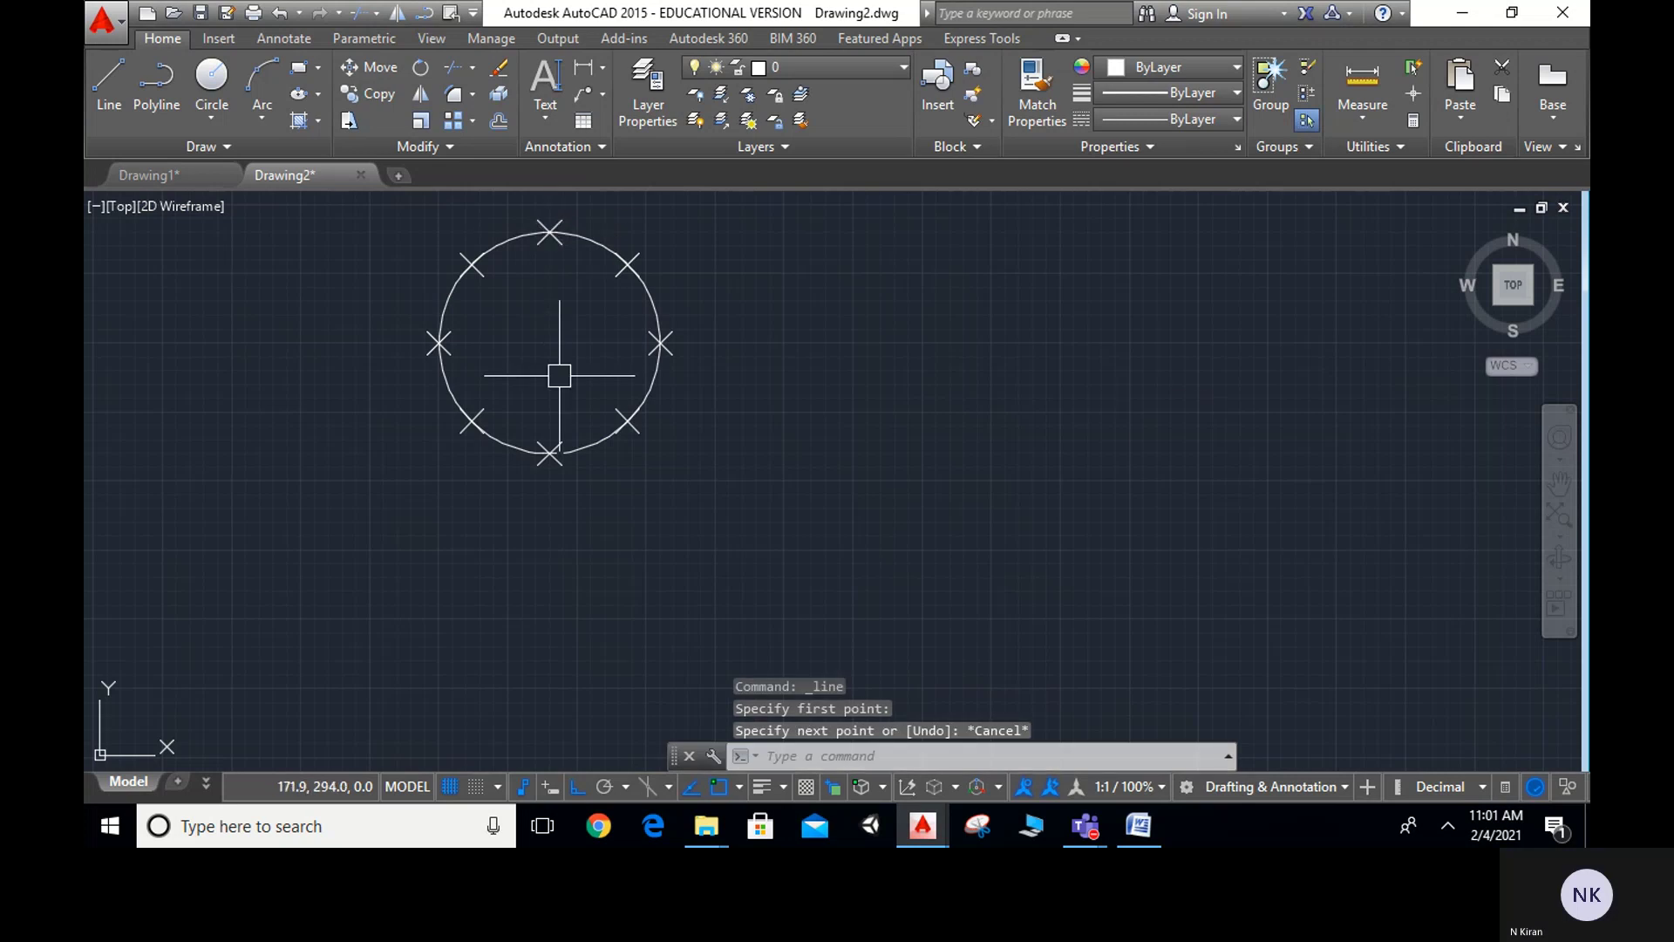
Draw the circle's vertical diameter as a line from the top division point to the bottom one
key(Return)
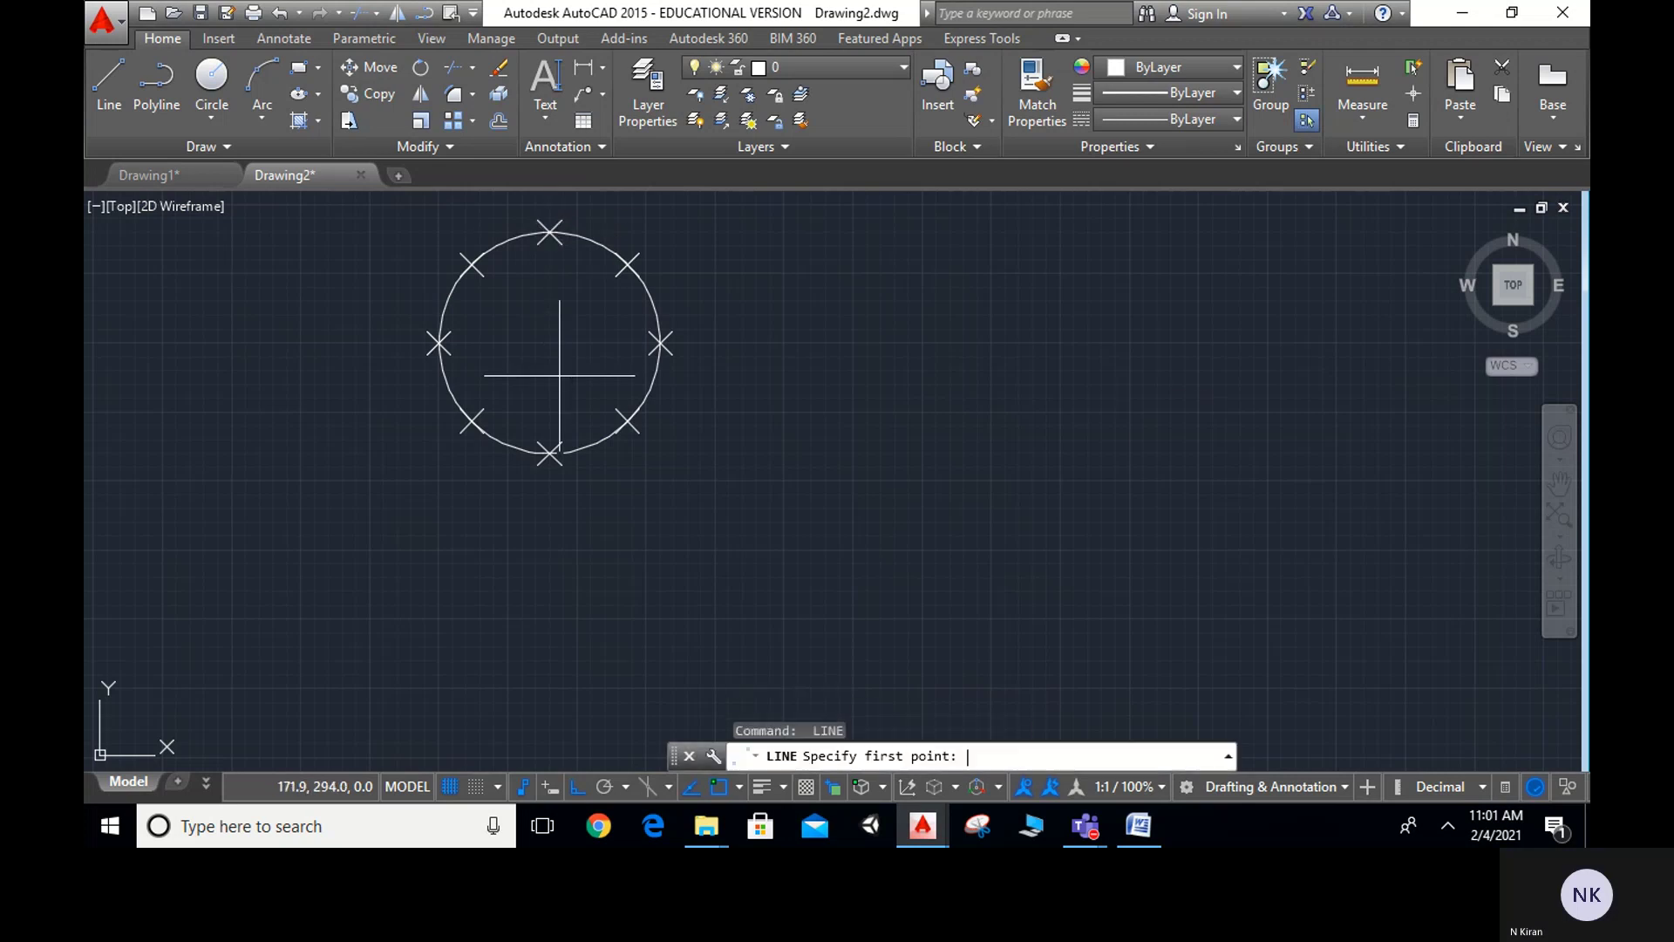
click(549, 232)
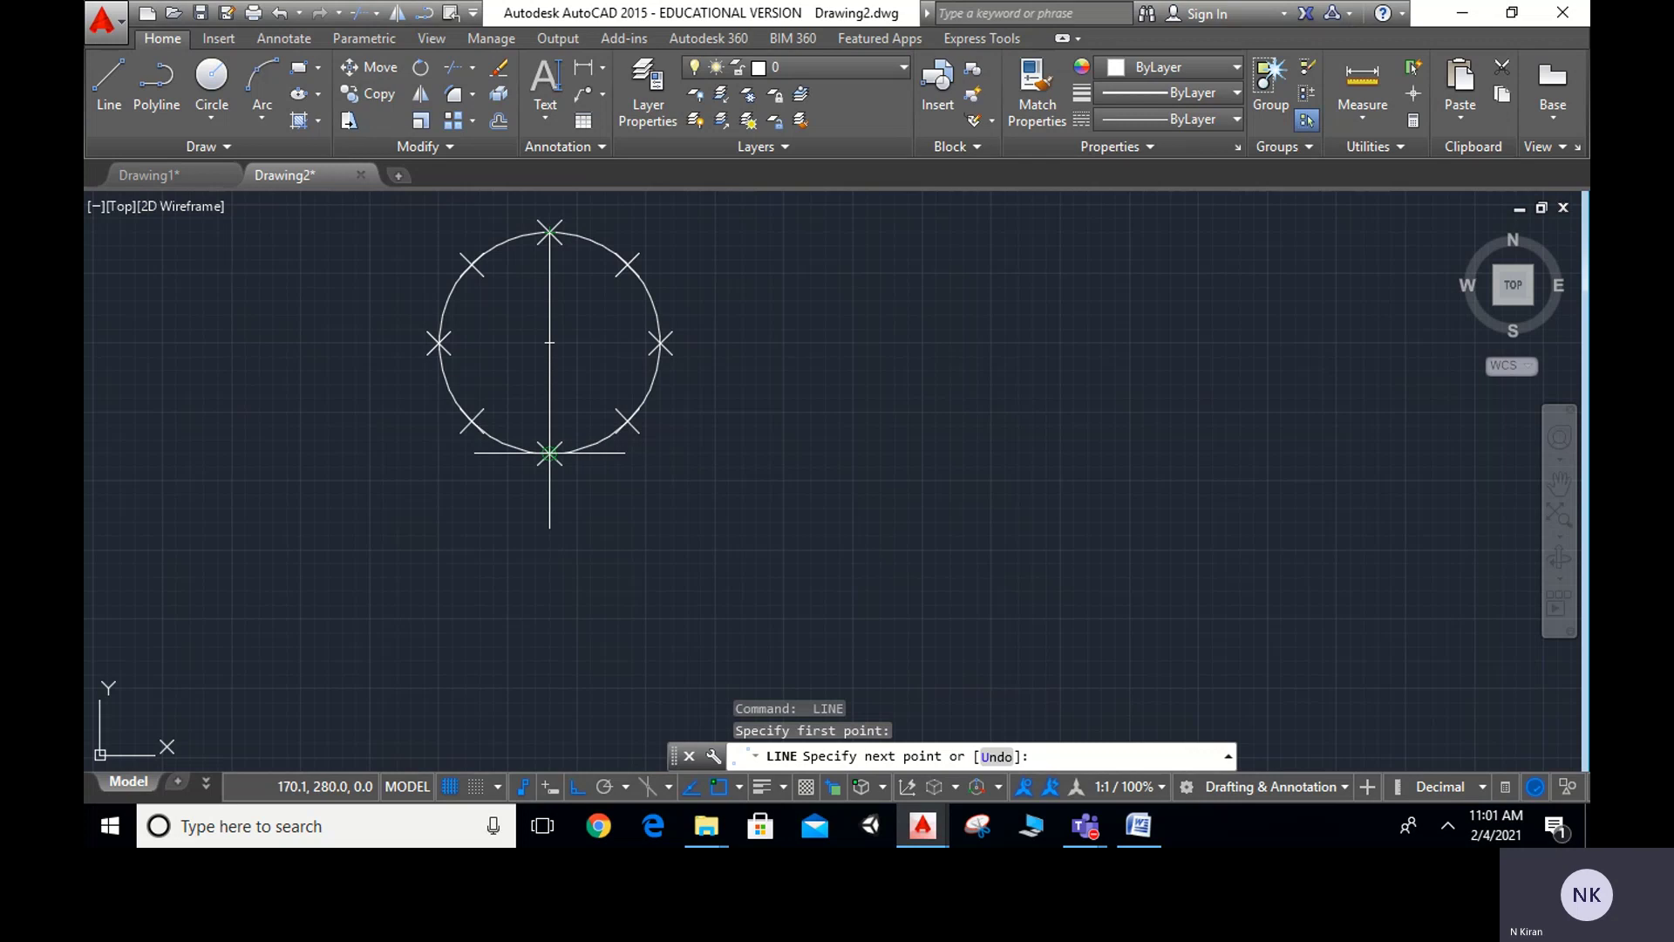
click(549, 453)
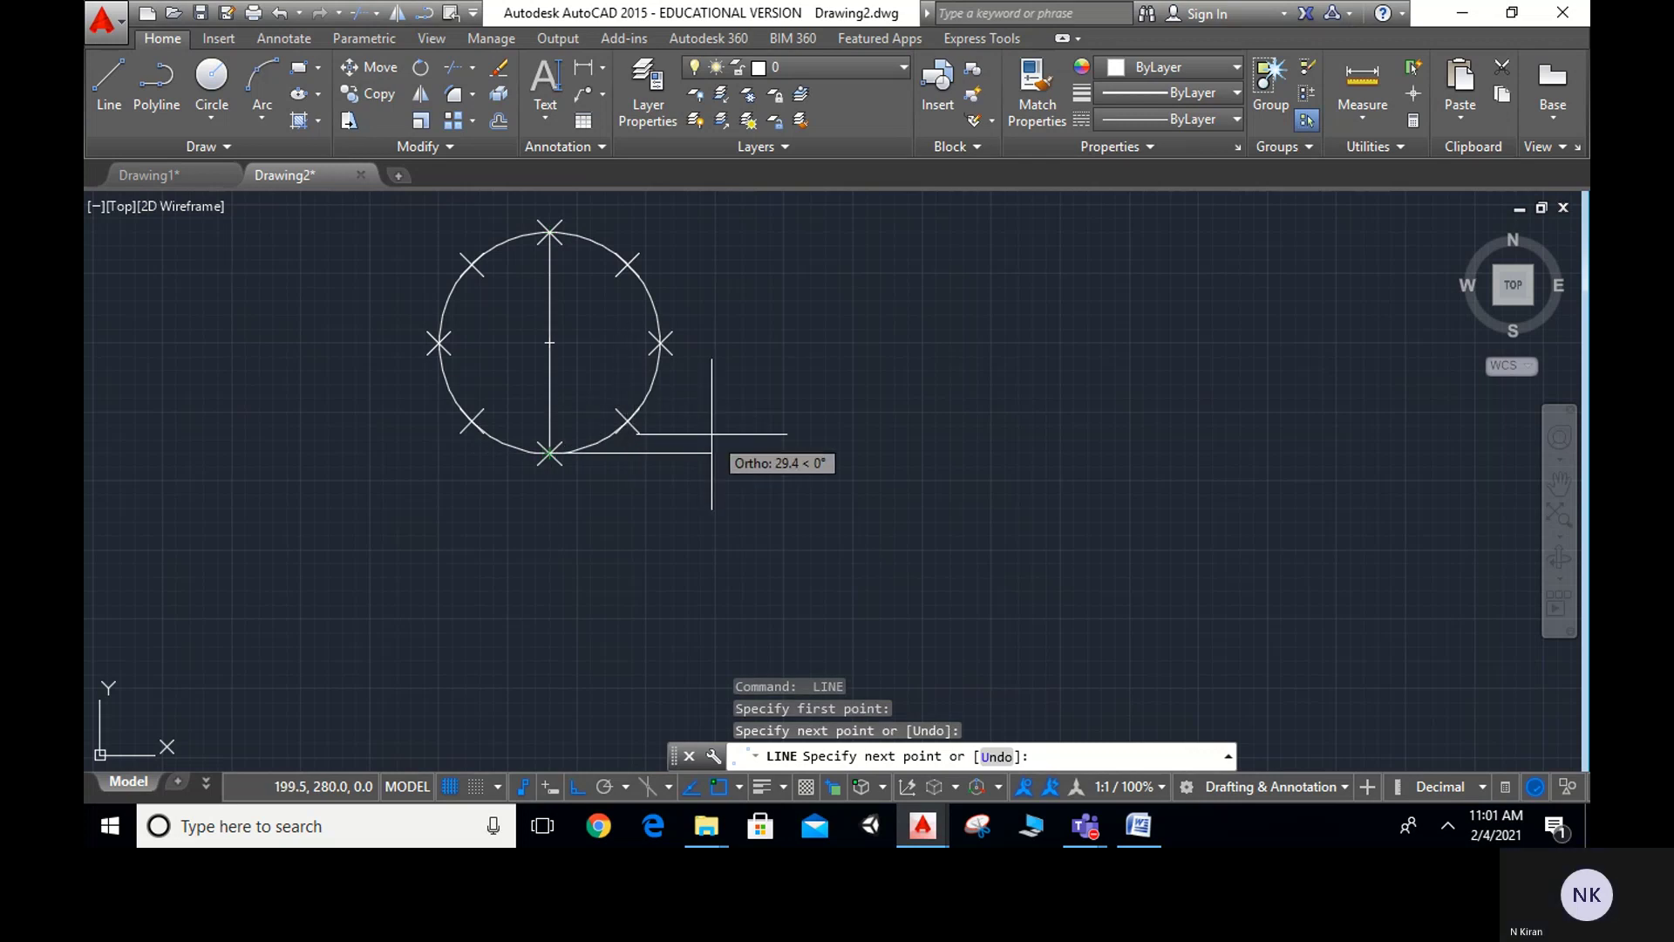
key(Escape)
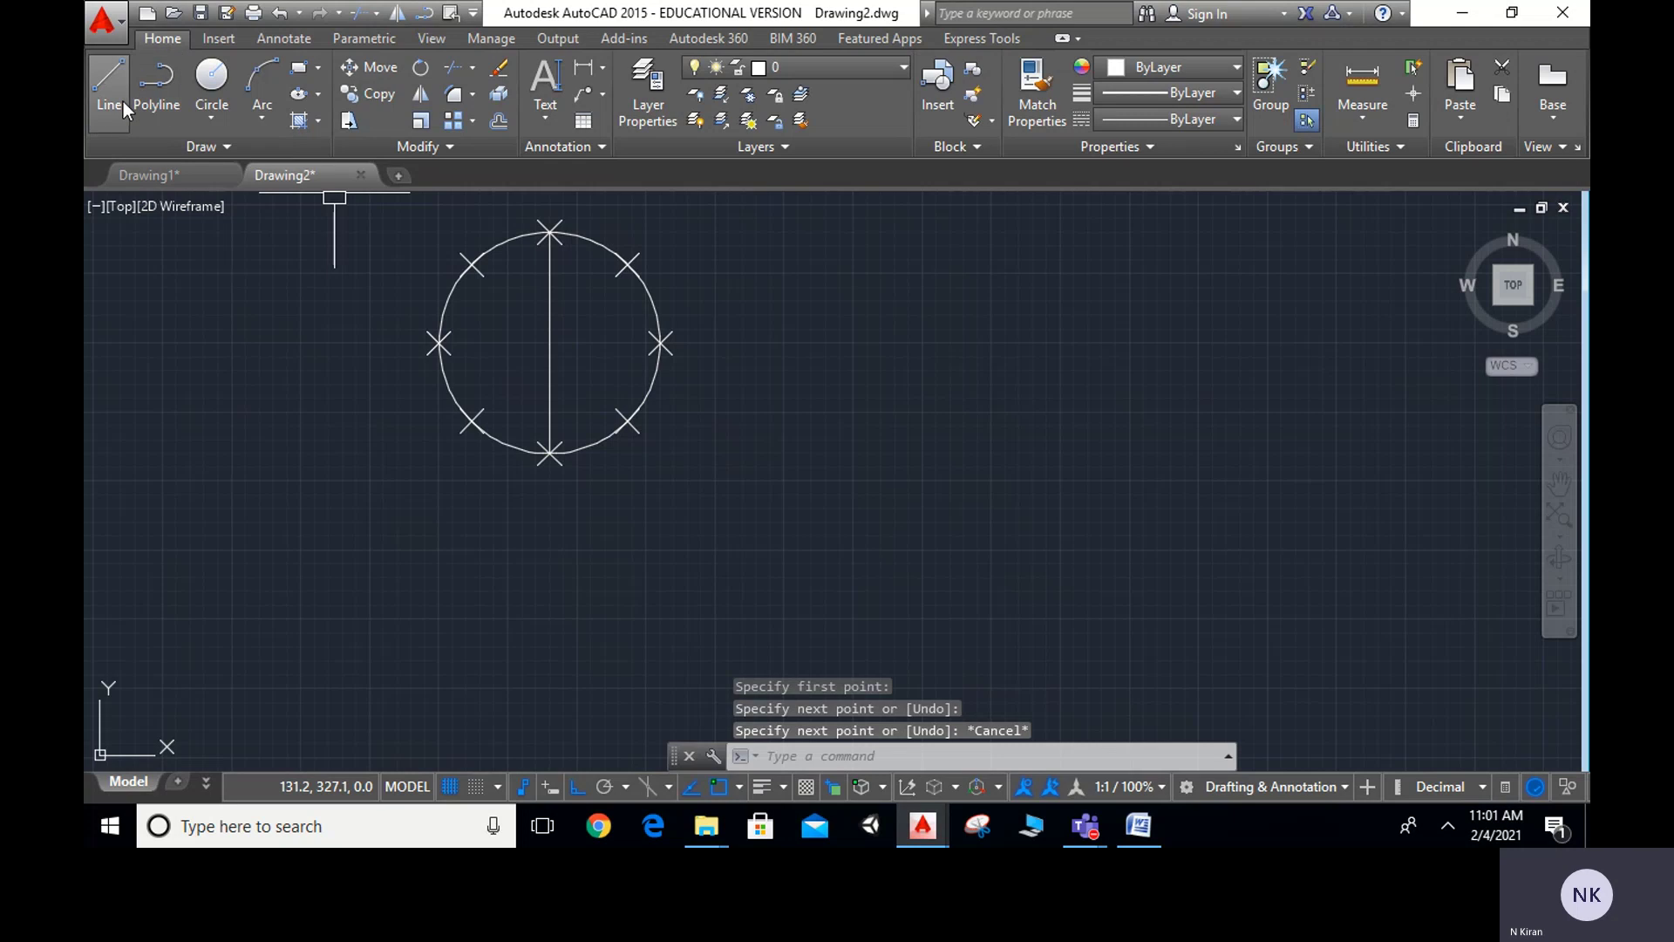
Draw the circle's horizontal diameter as a line from the leftmost division point to the rightmost one
click(98, 89)
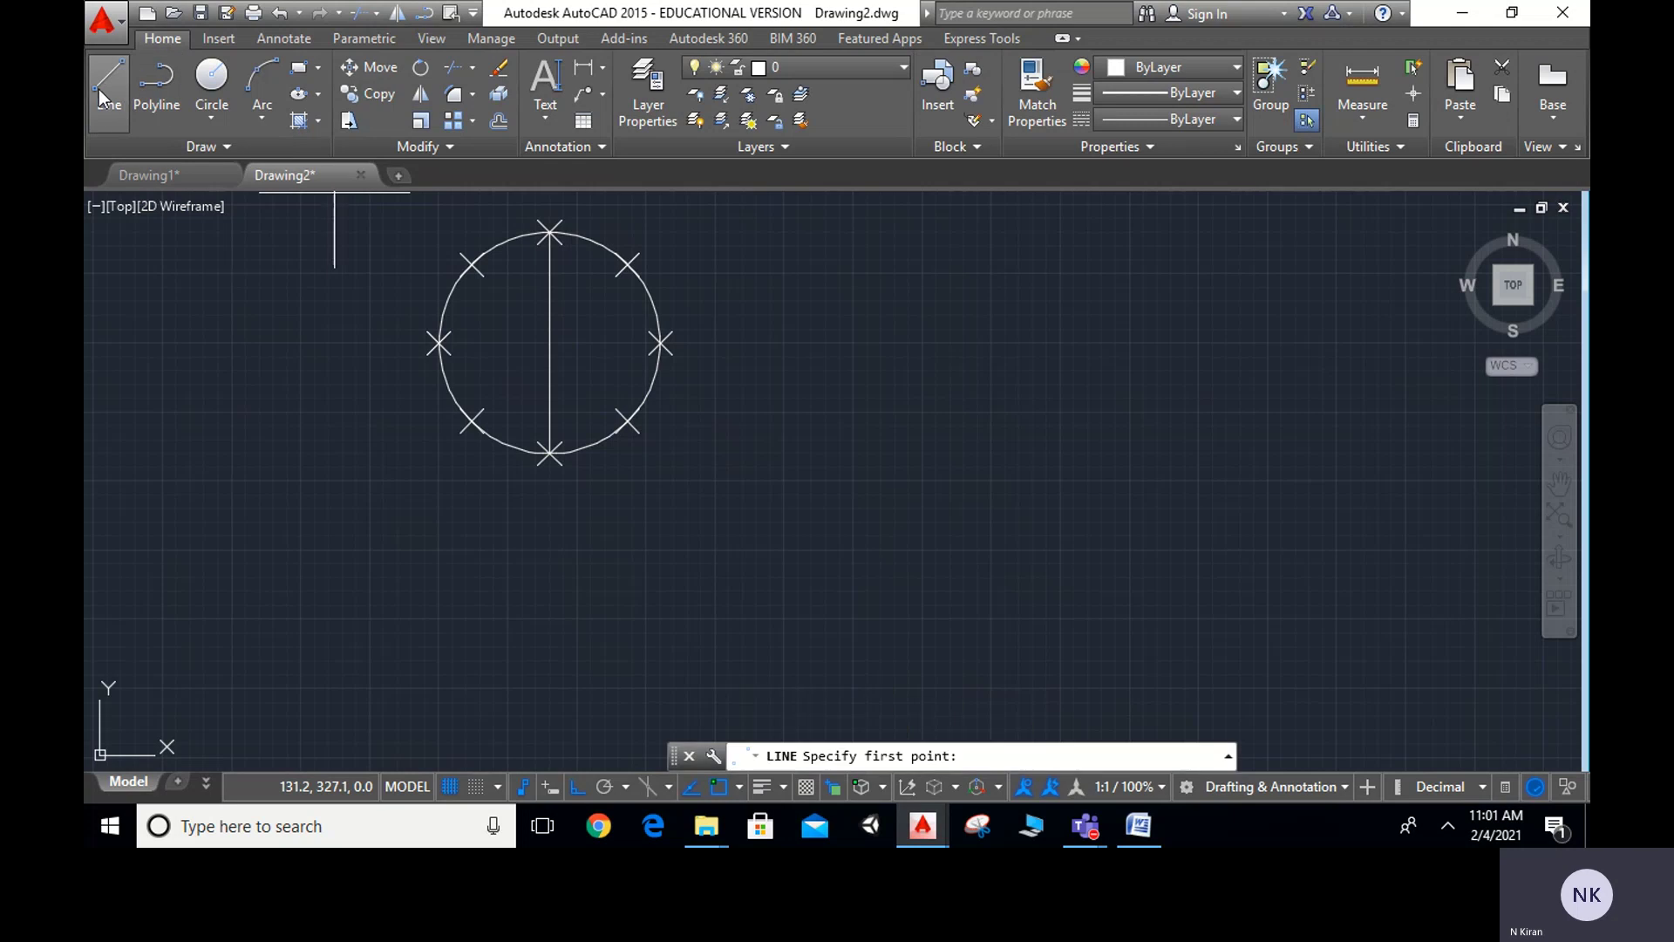
click(438, 343)
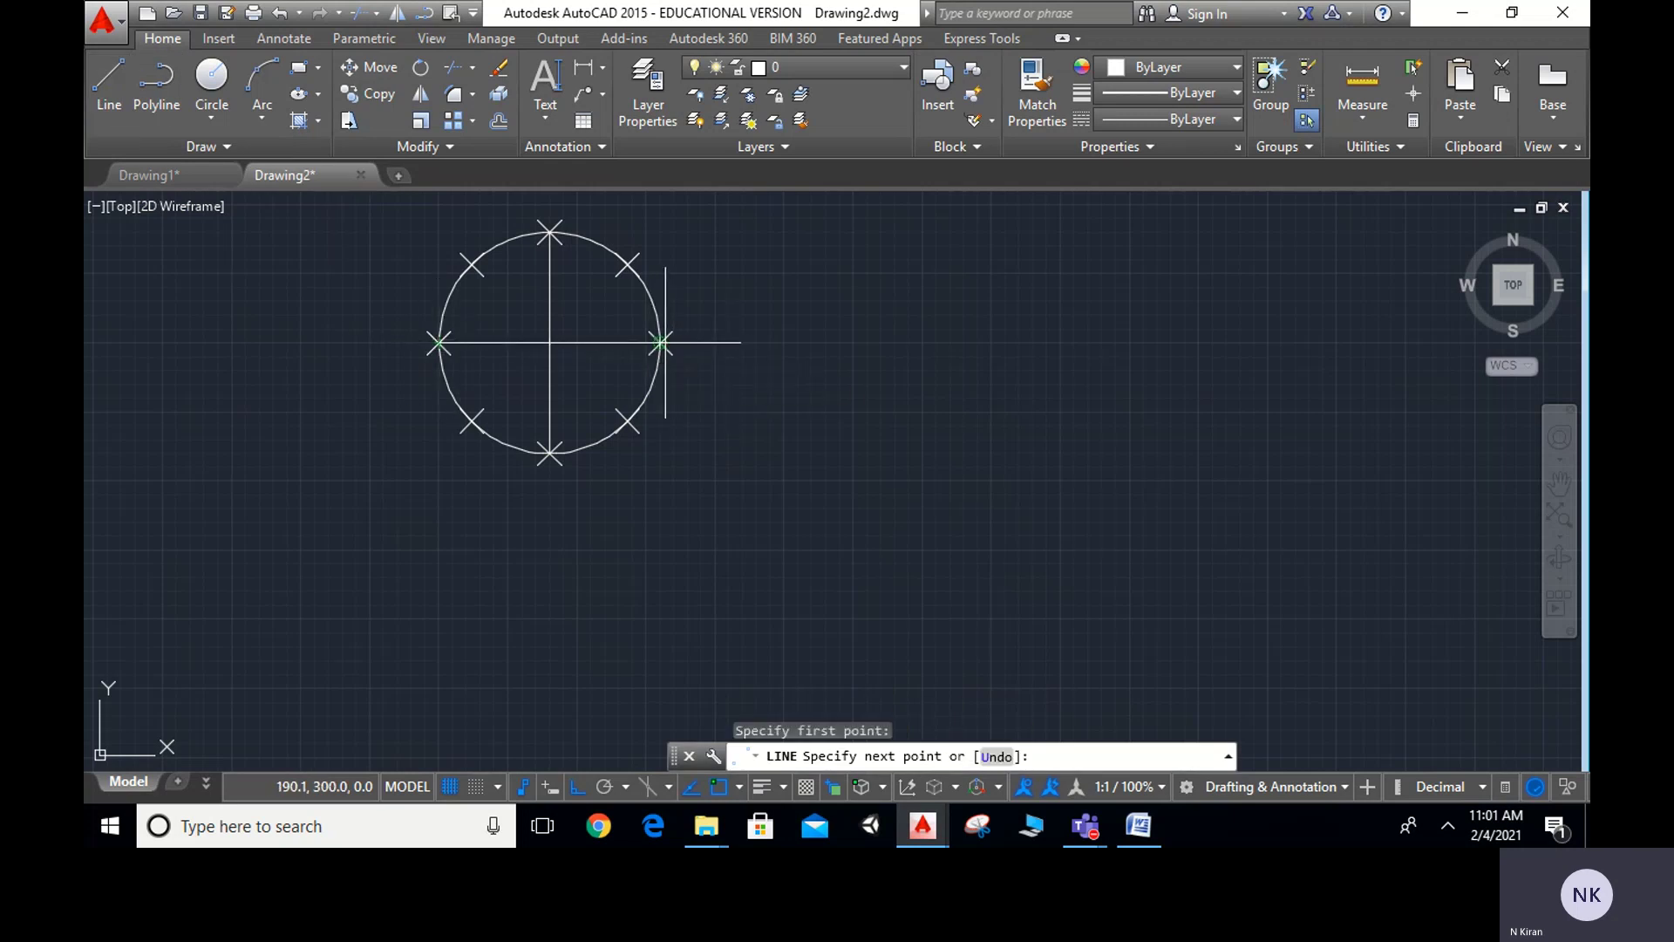
click(661, 342)
key(Escape)
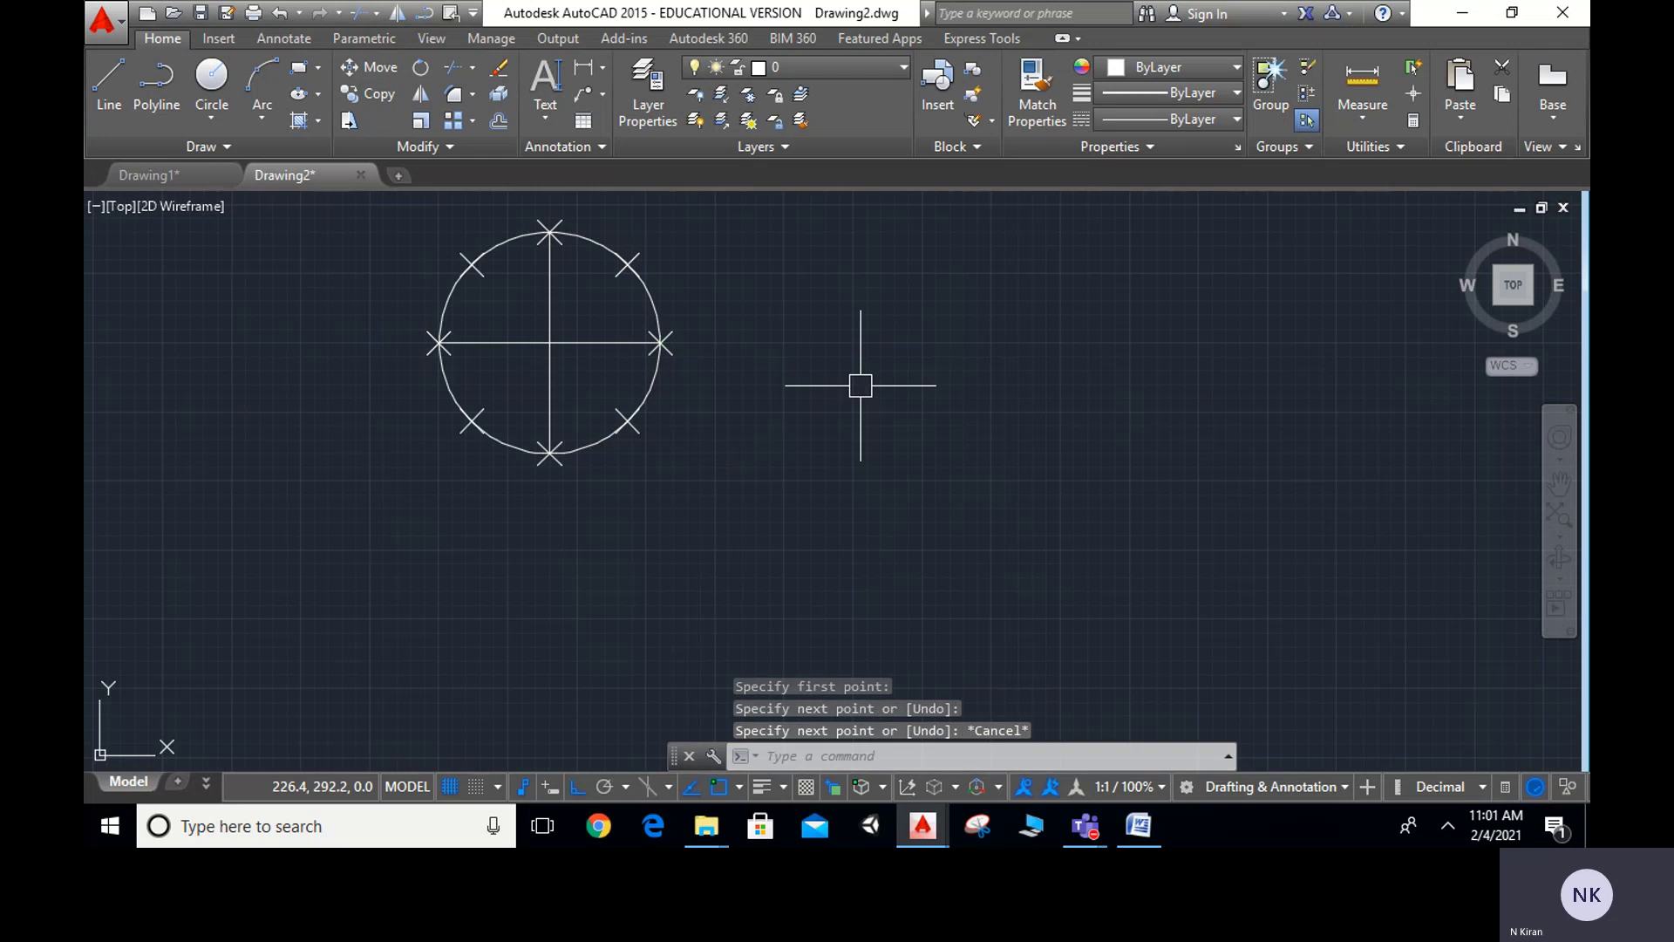
With ortho off, draw the diagonal diameter from the circle's upper-left division point to the lower-right one
key(space)
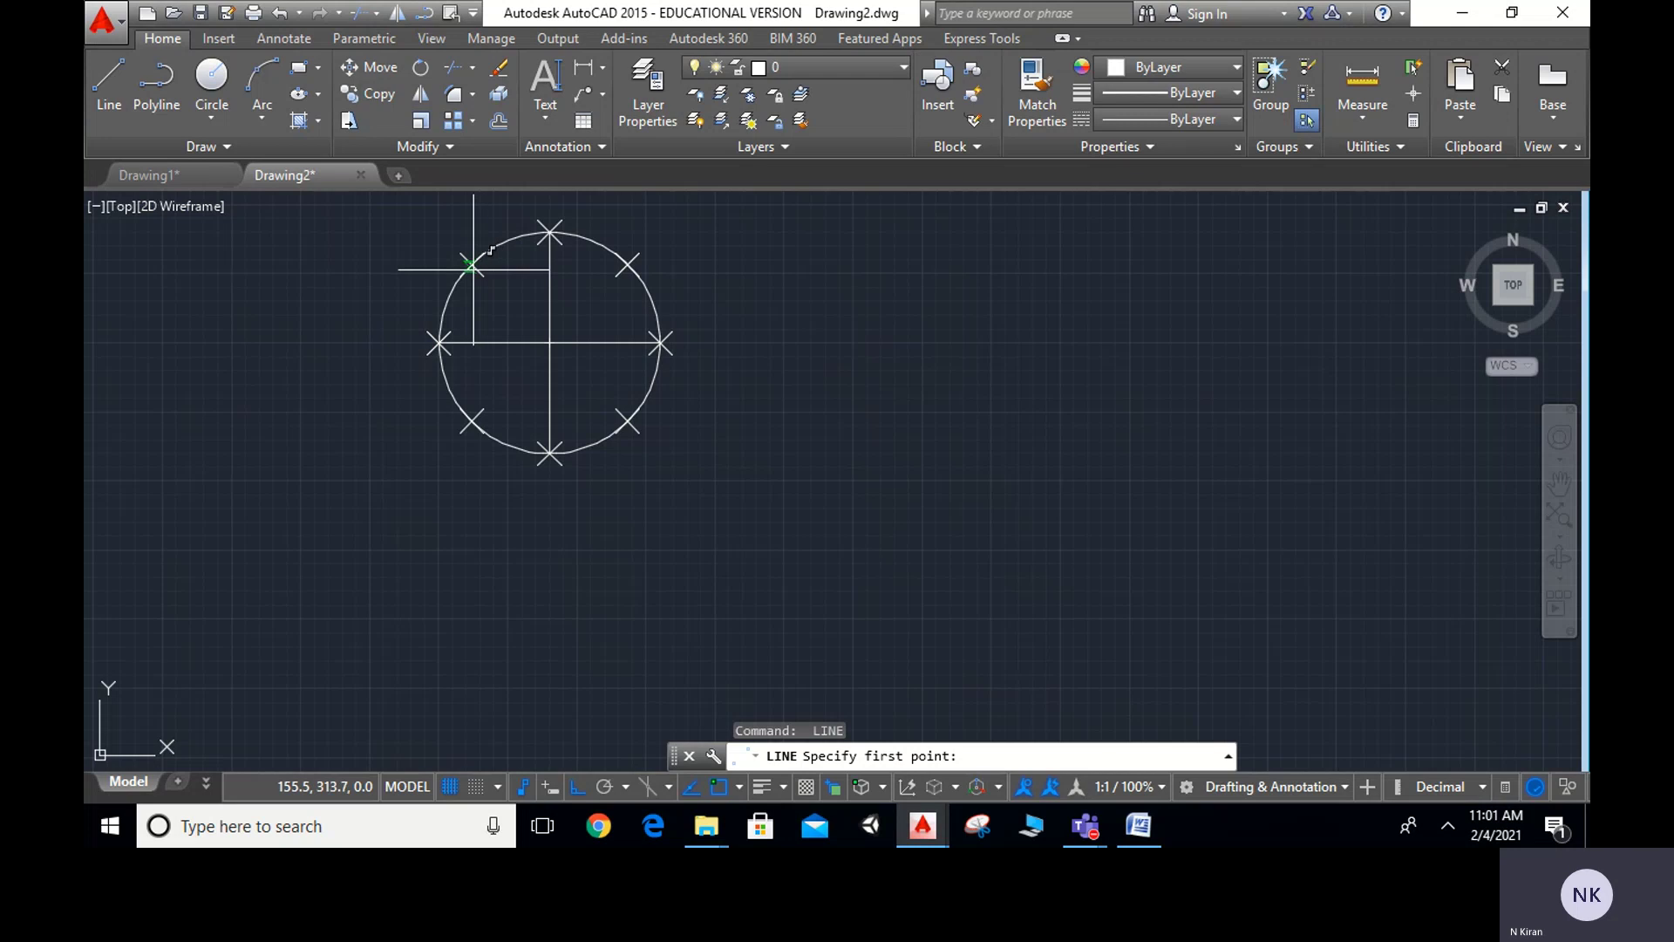
click(471, 260)
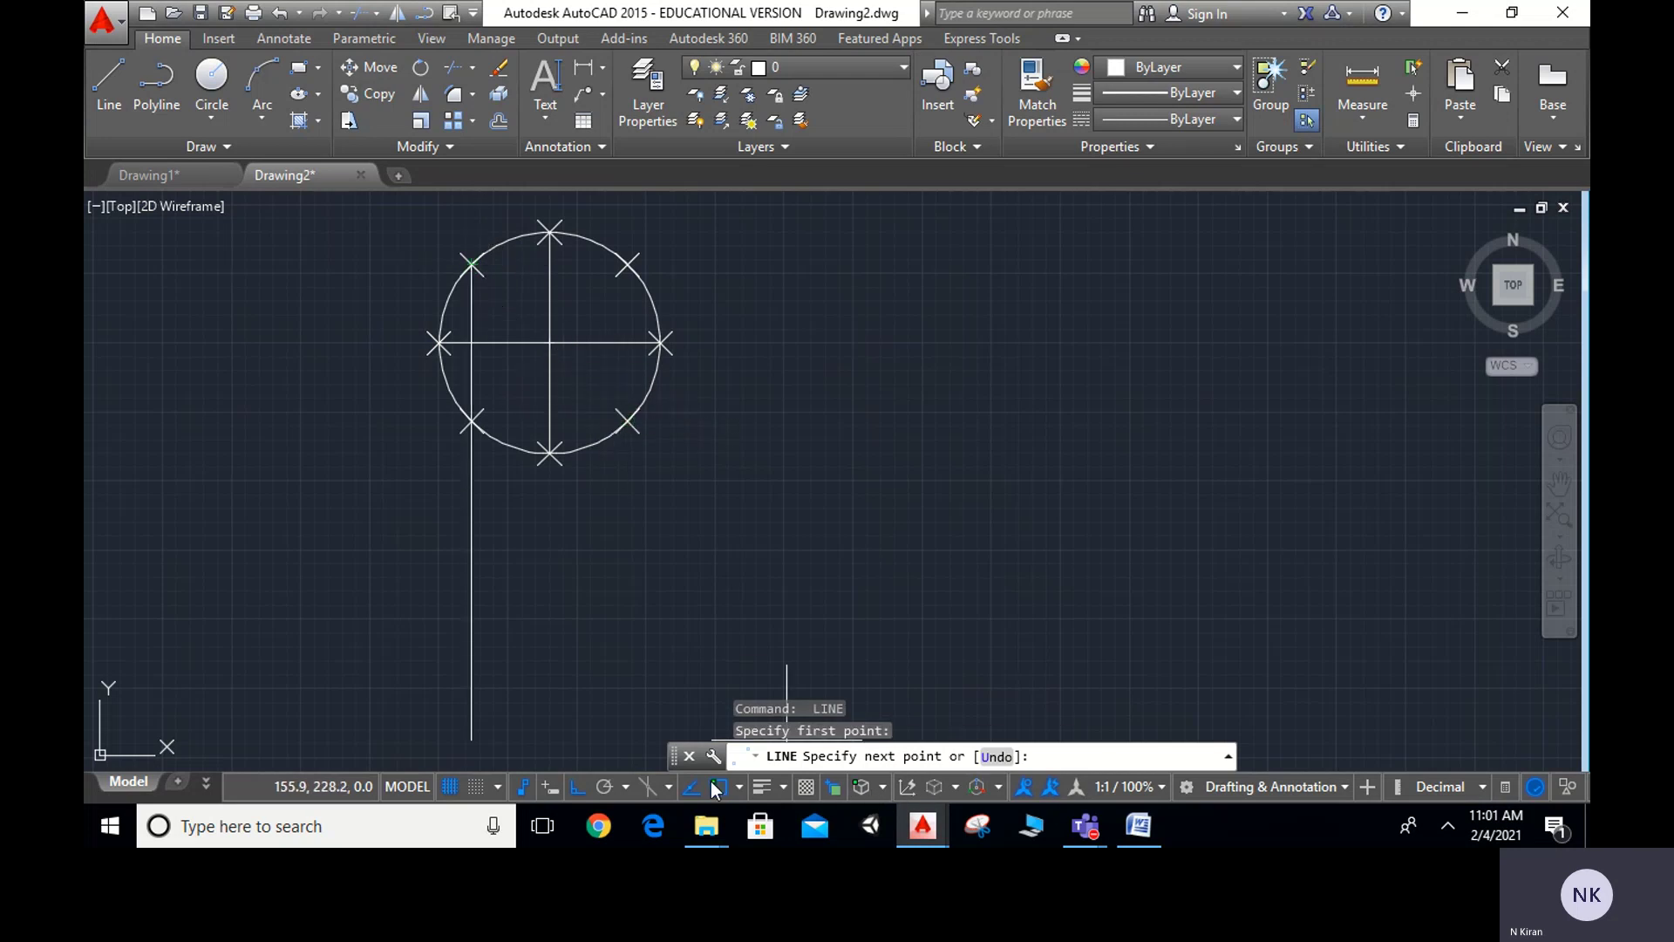
click(577, 786)
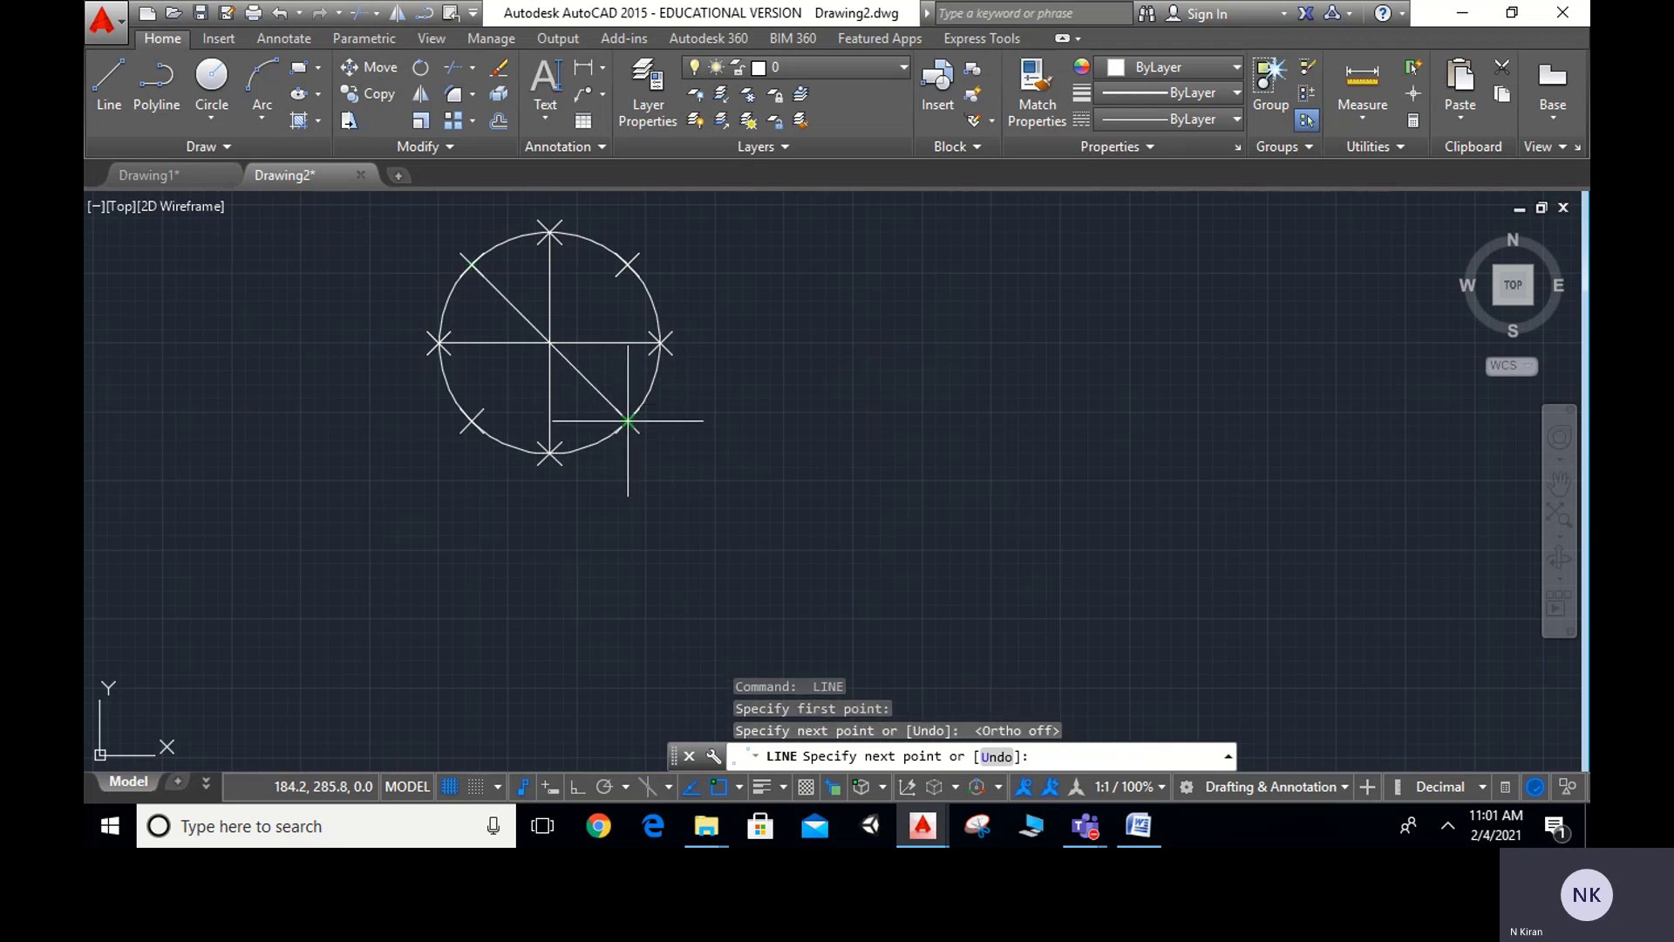
key(Escape)
key(Return)
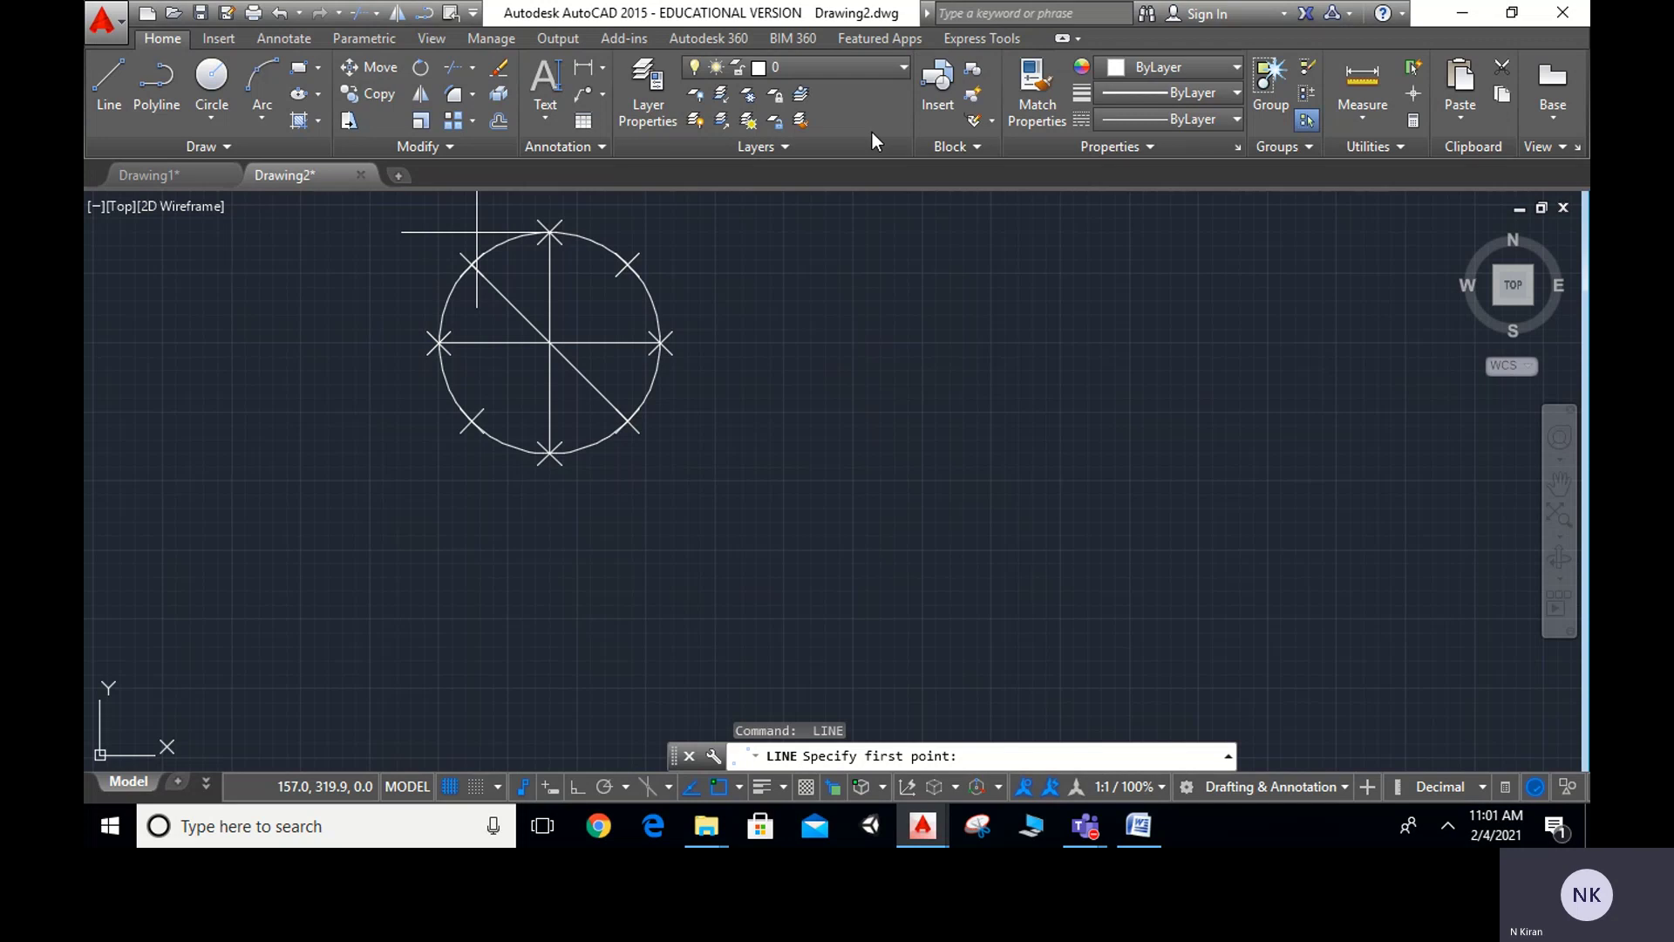
click(623, 261)
key(Escape)
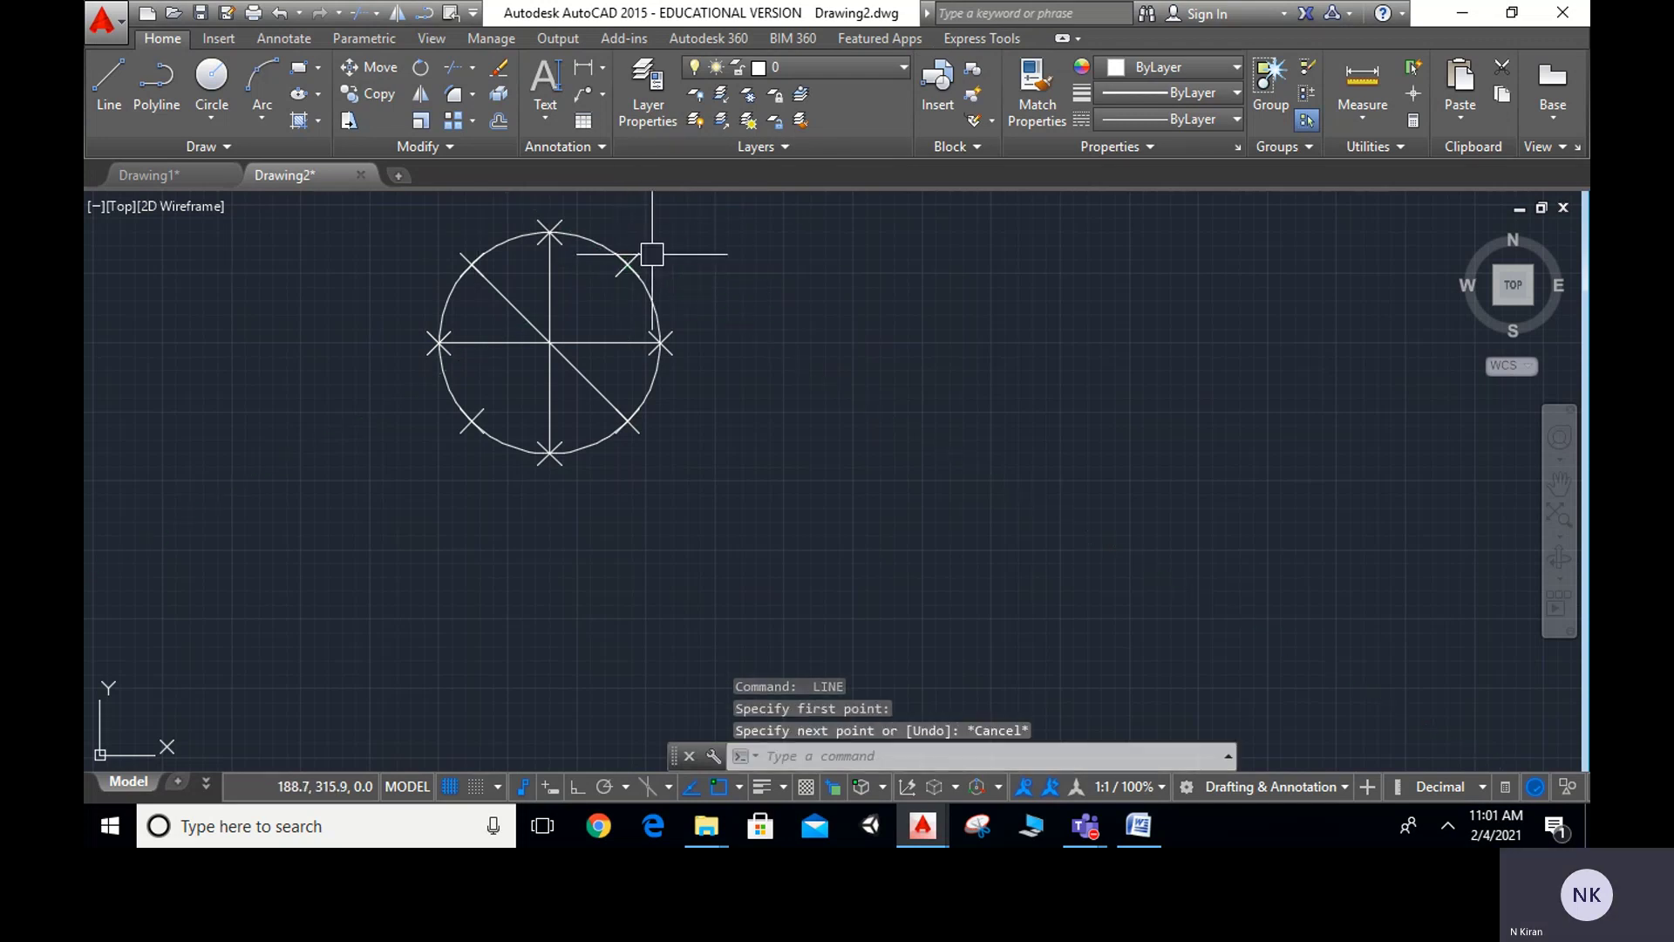
Draw the other diagonal diameter as a line from the upper-right division point to the lower-left one
key(Return)
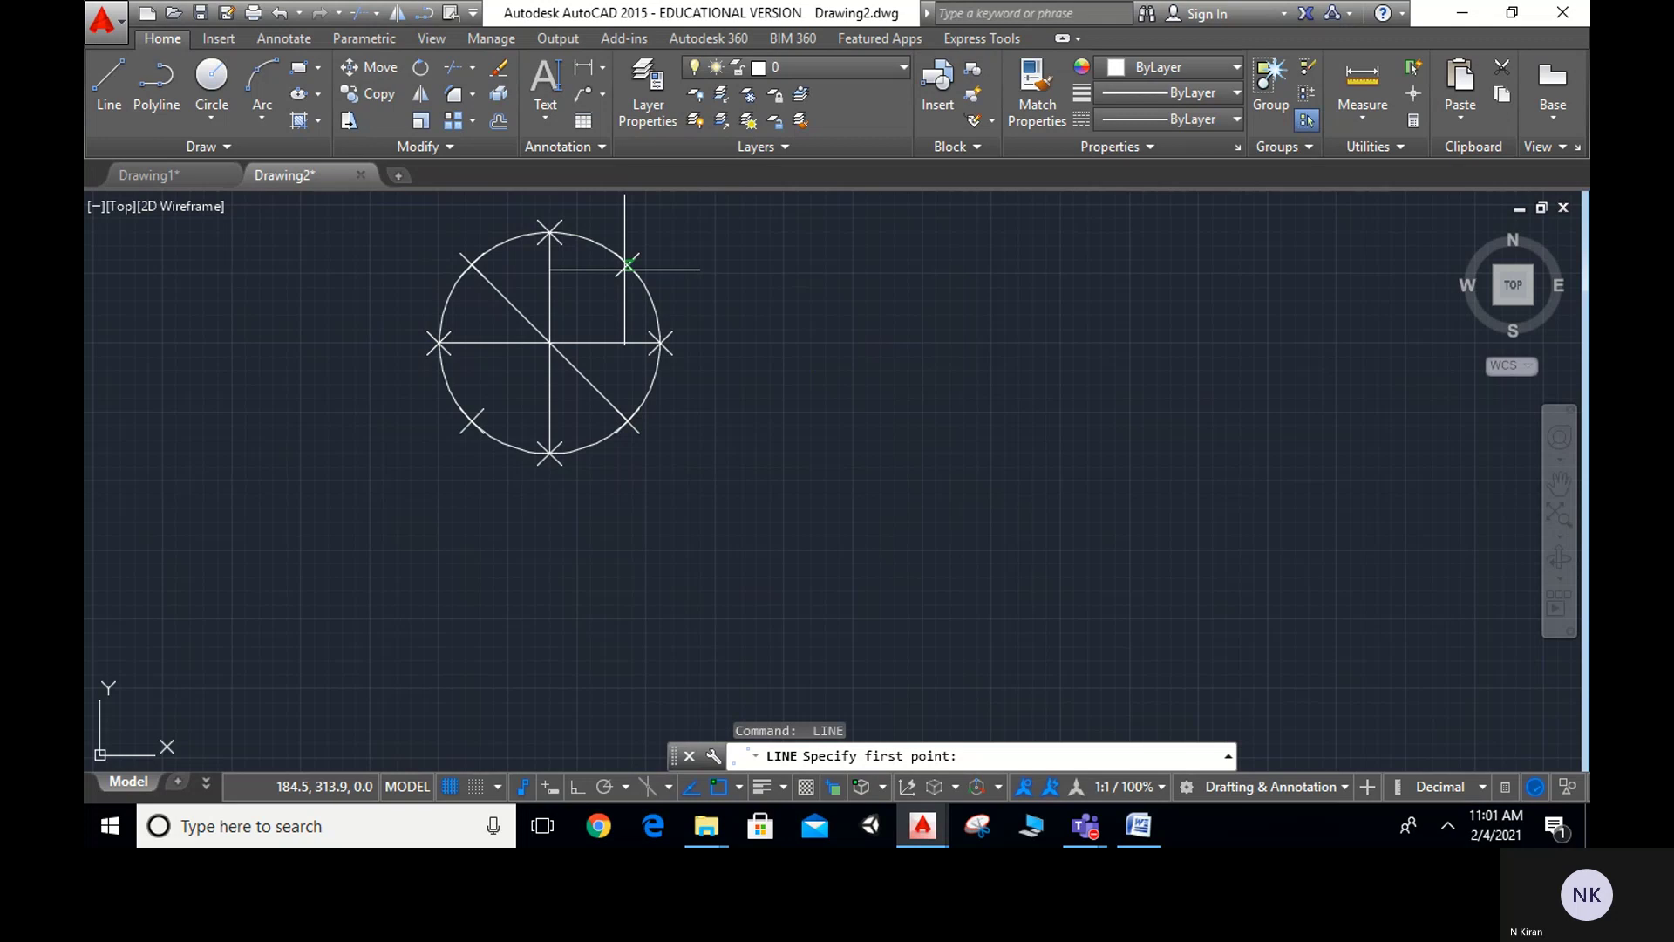
click(626, 263)
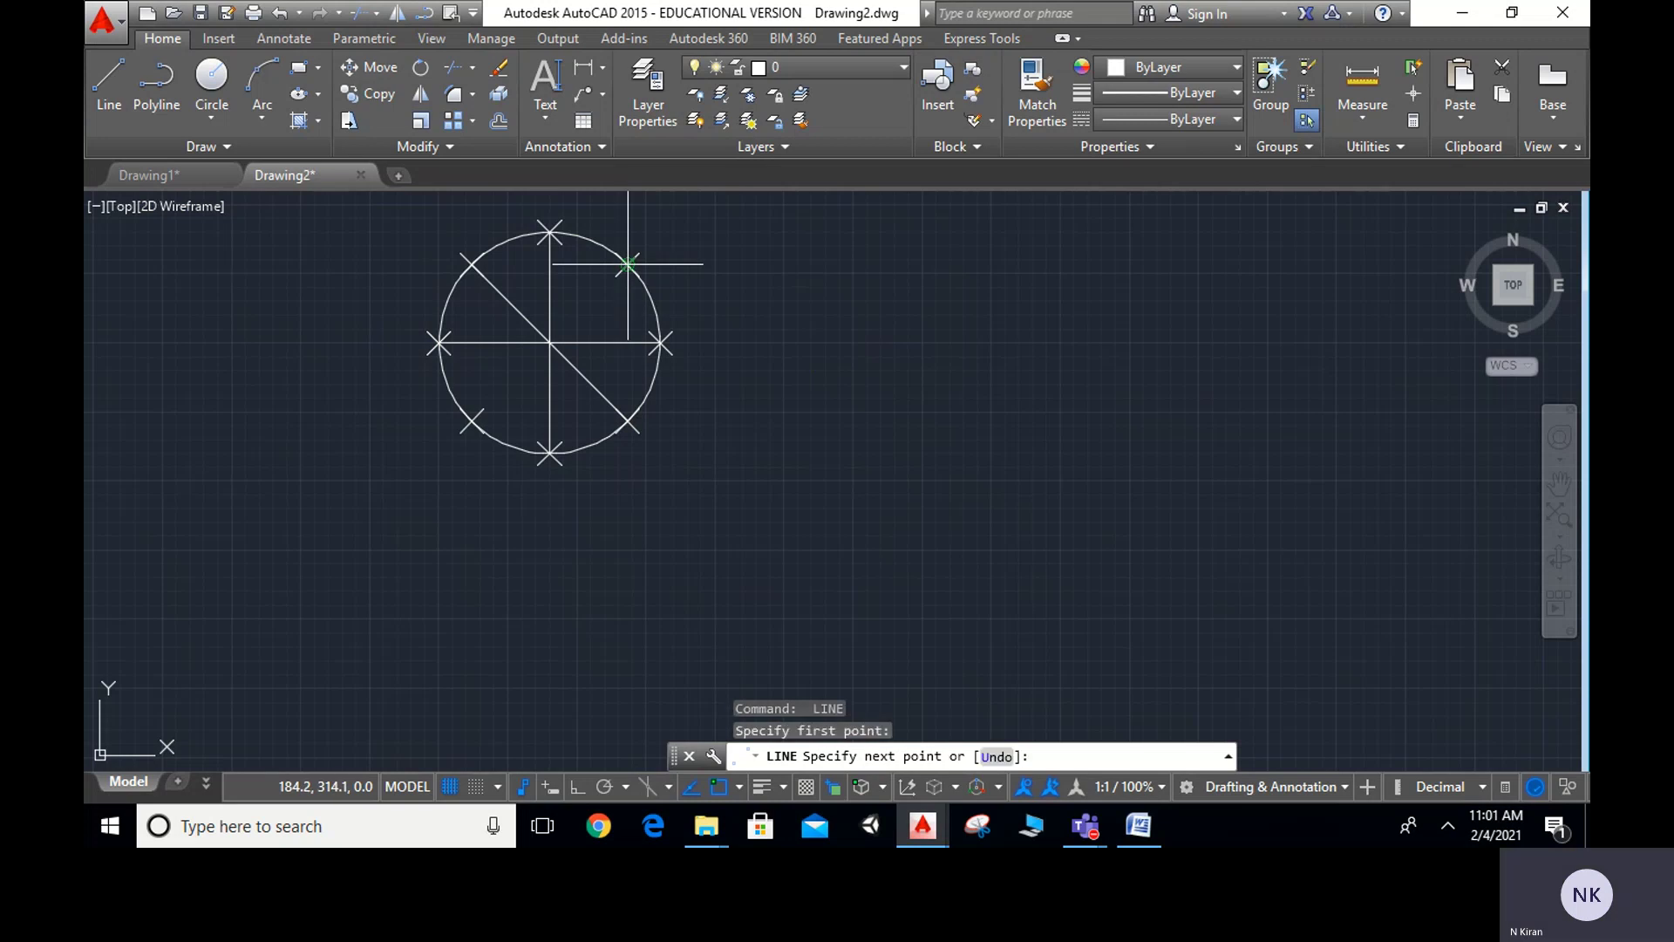
click(472, 421)
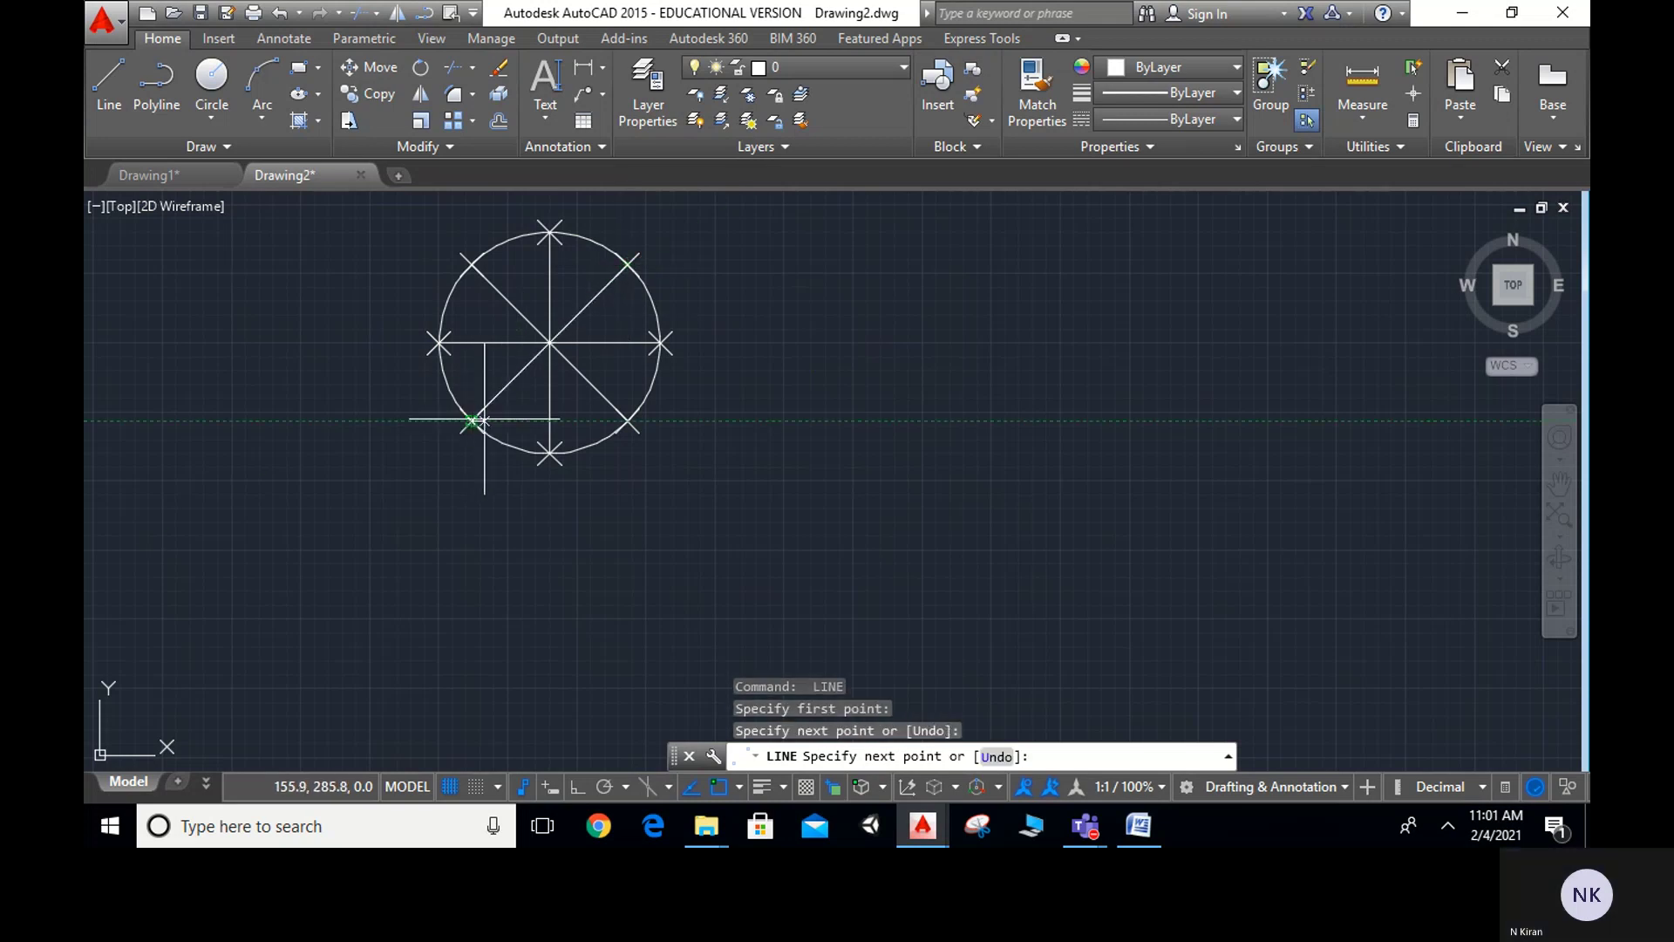
key(Escape)
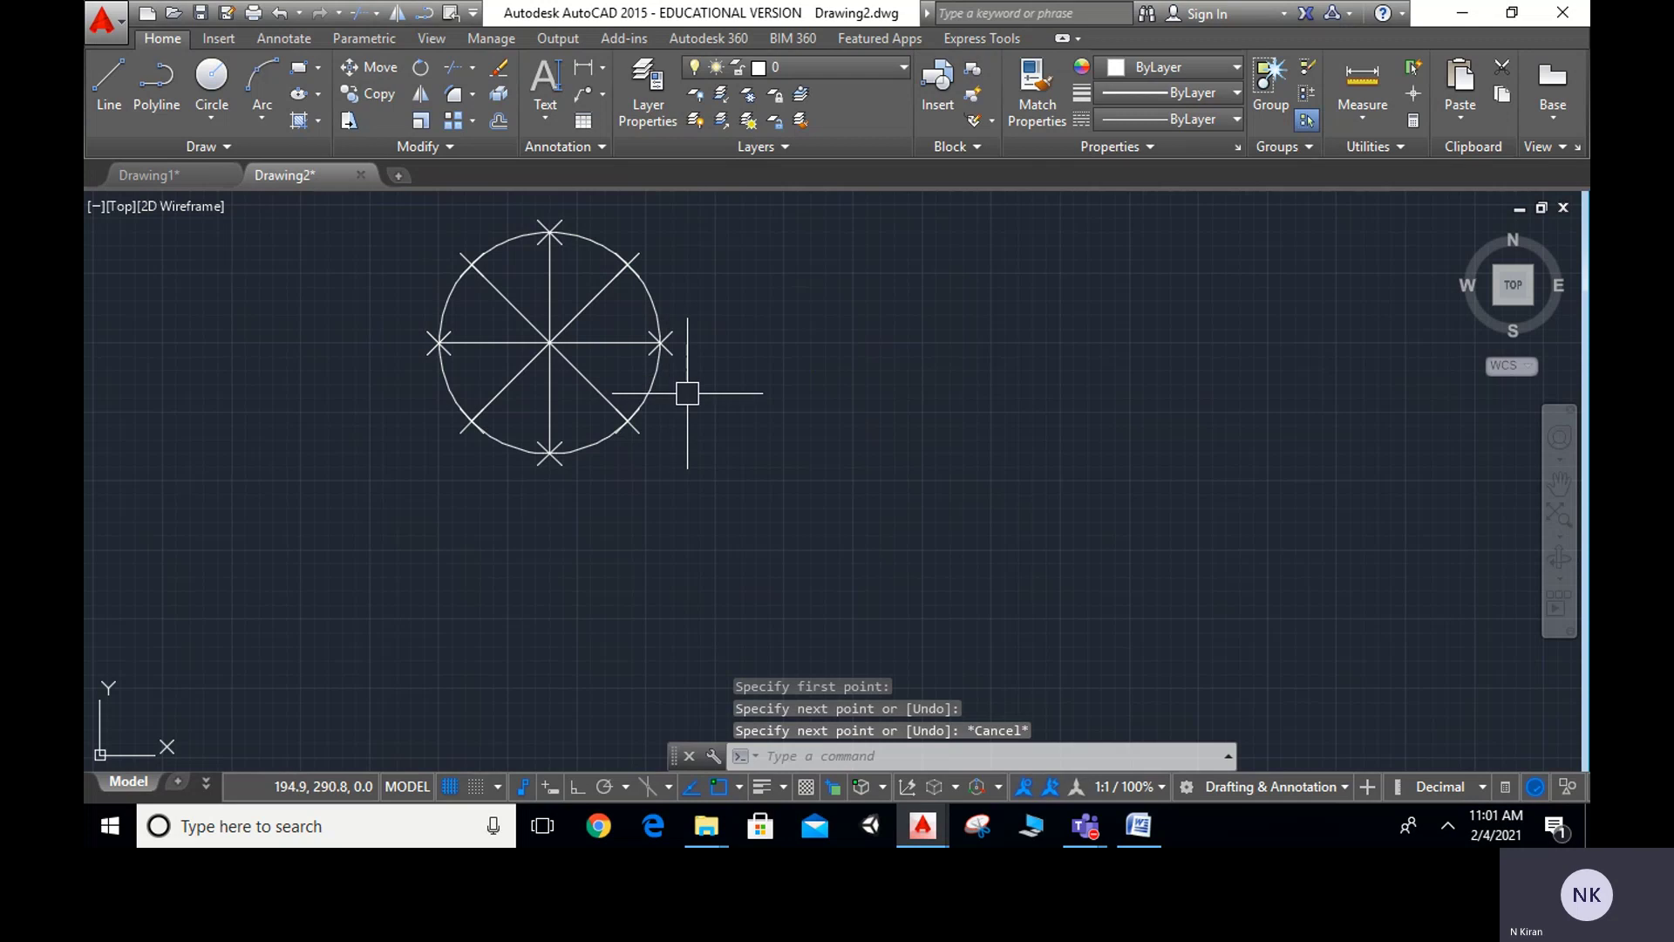
Check the epicycloid problem in Word and, back in AutoCAD's Drawing2.dwg, draw a 75 mm line straight down from the circle's lowest point with ortho on
mouse_move(618, 341)
middle_down()
mouse_move(489, 344)
mouse_move(502, 365)
middle_up()
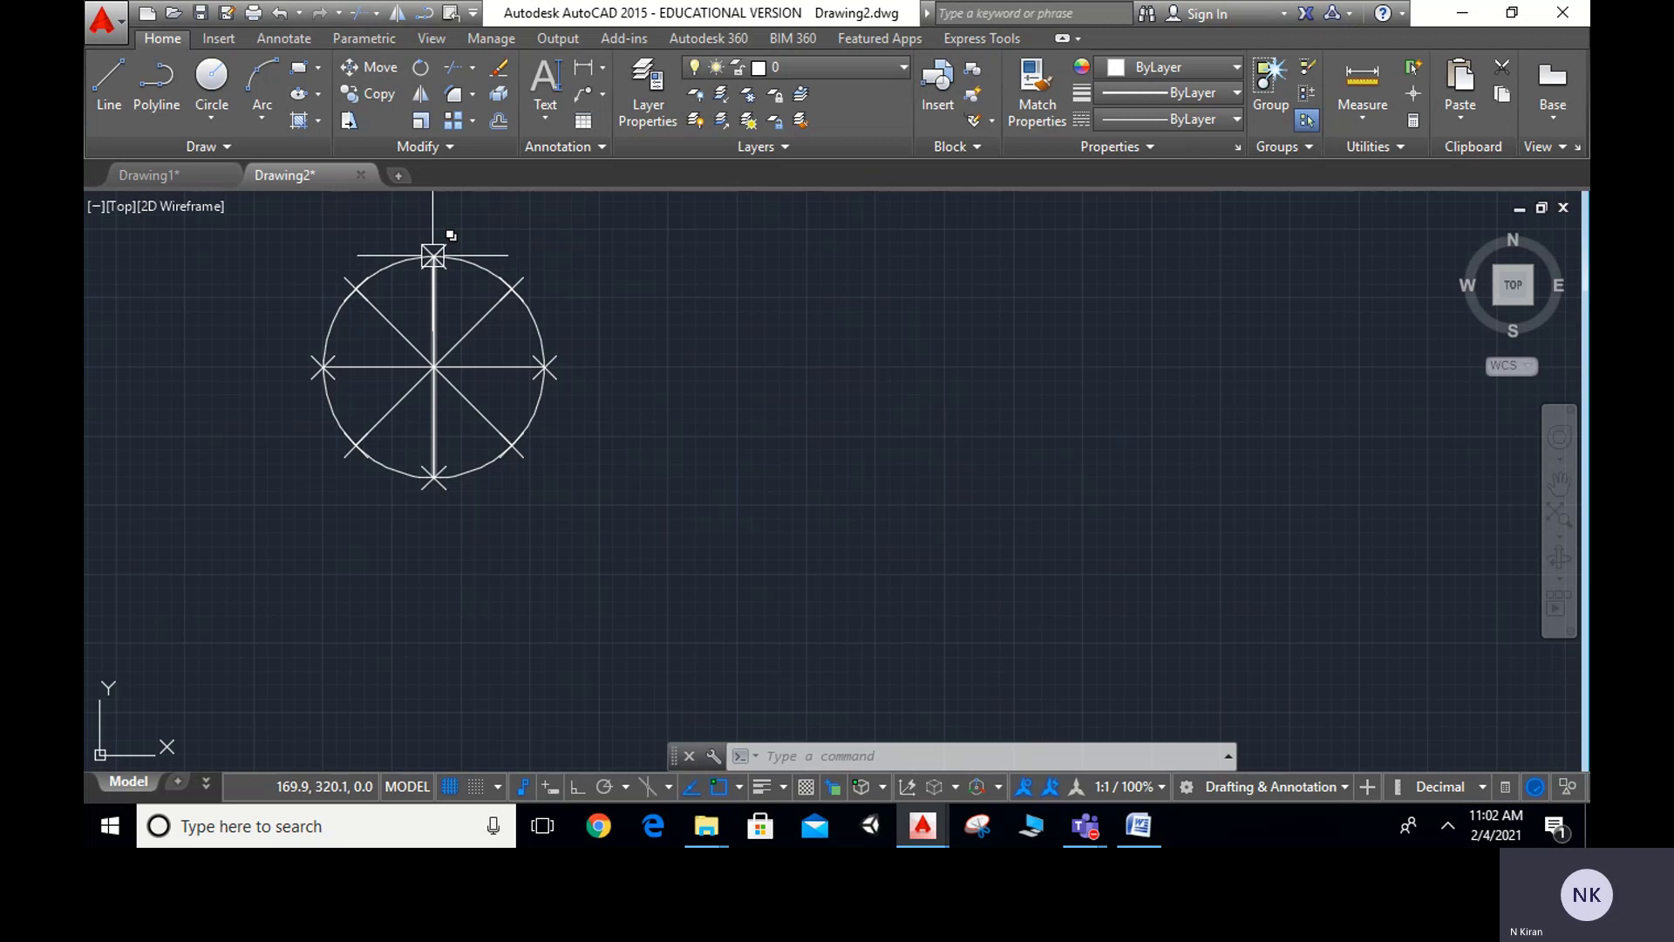
mouse_move(654, 528)
middle_down()
mouse_move(844, 444)
mouse_move(866, 485)
middle_up()
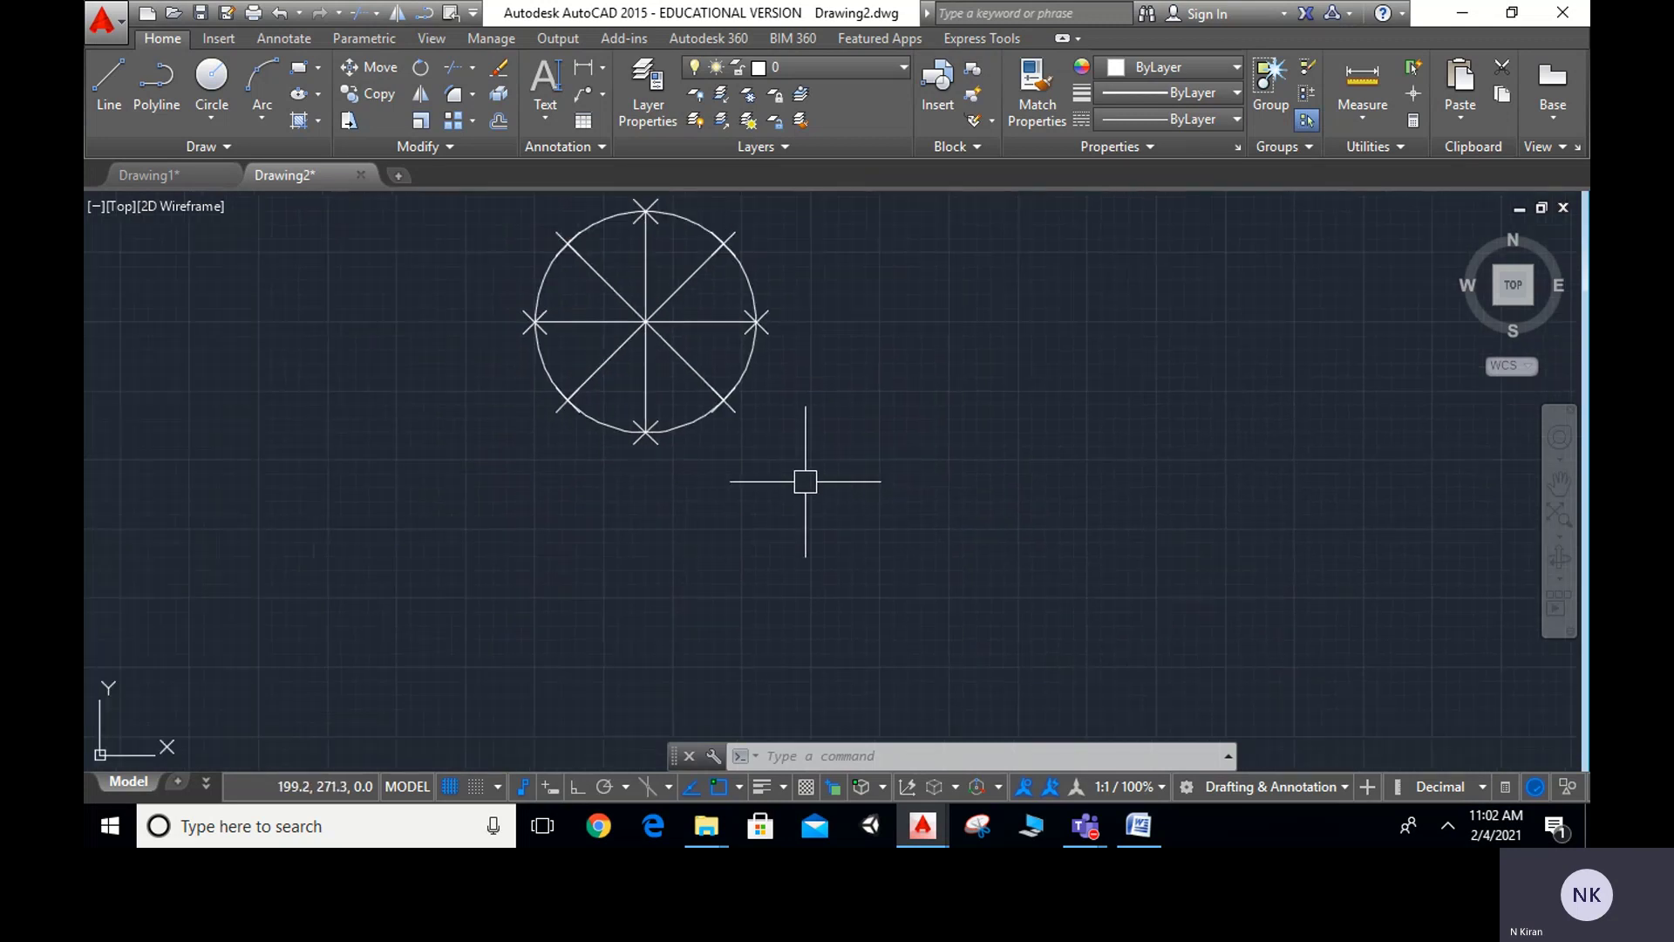
click(97, 85)
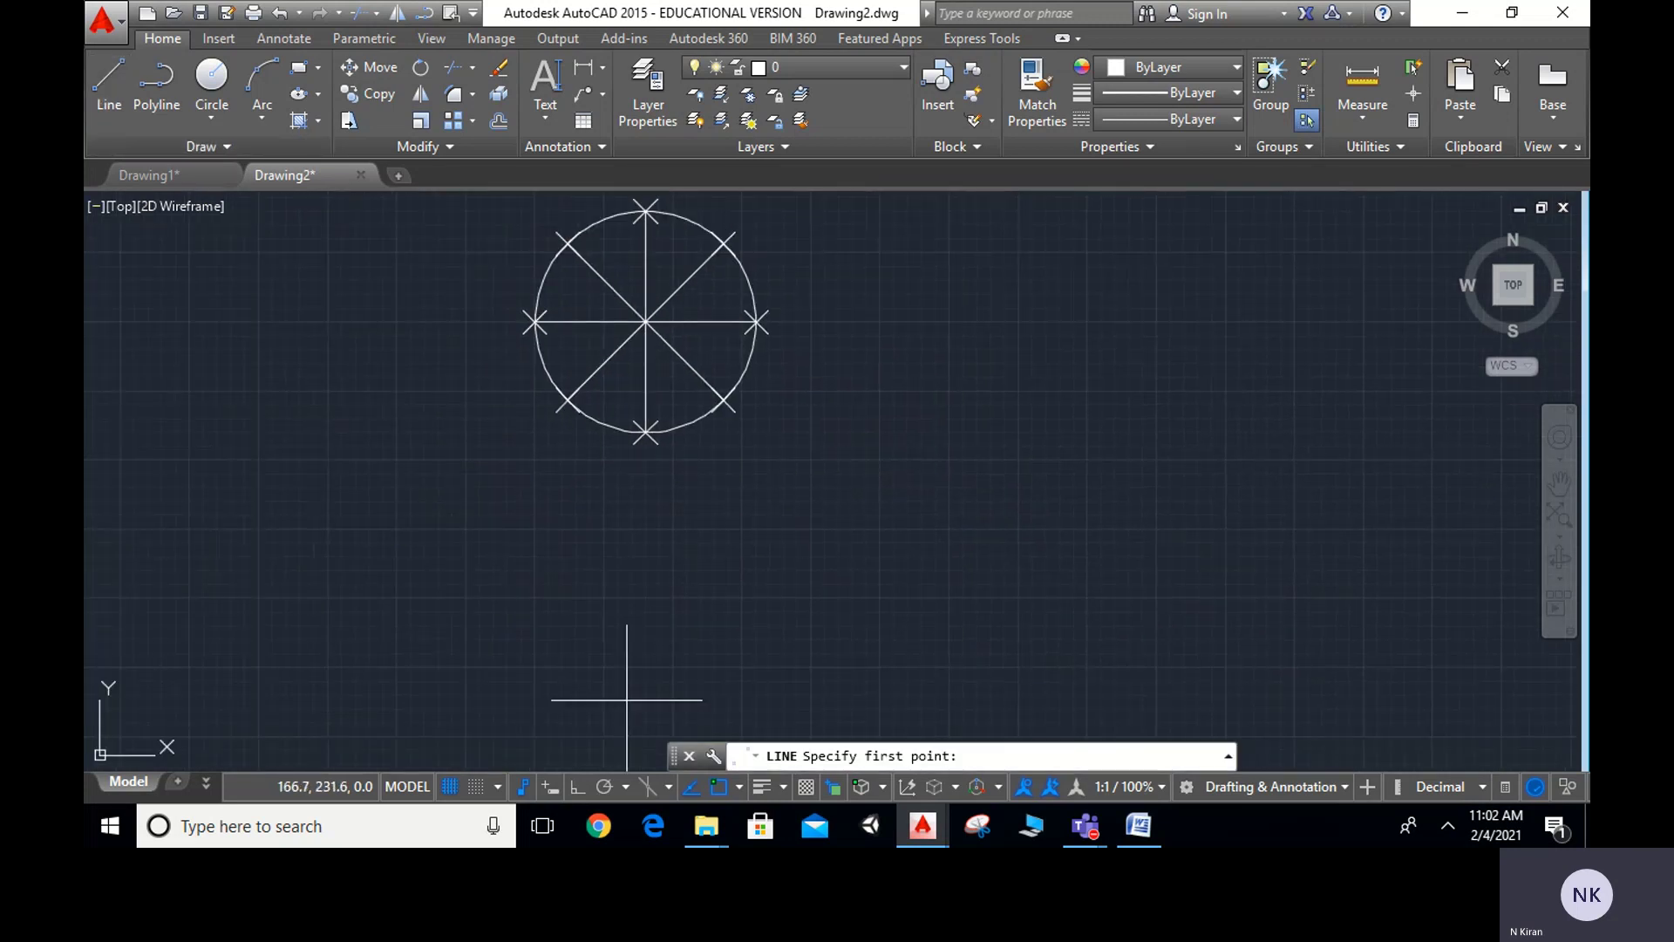
click(642, 432)
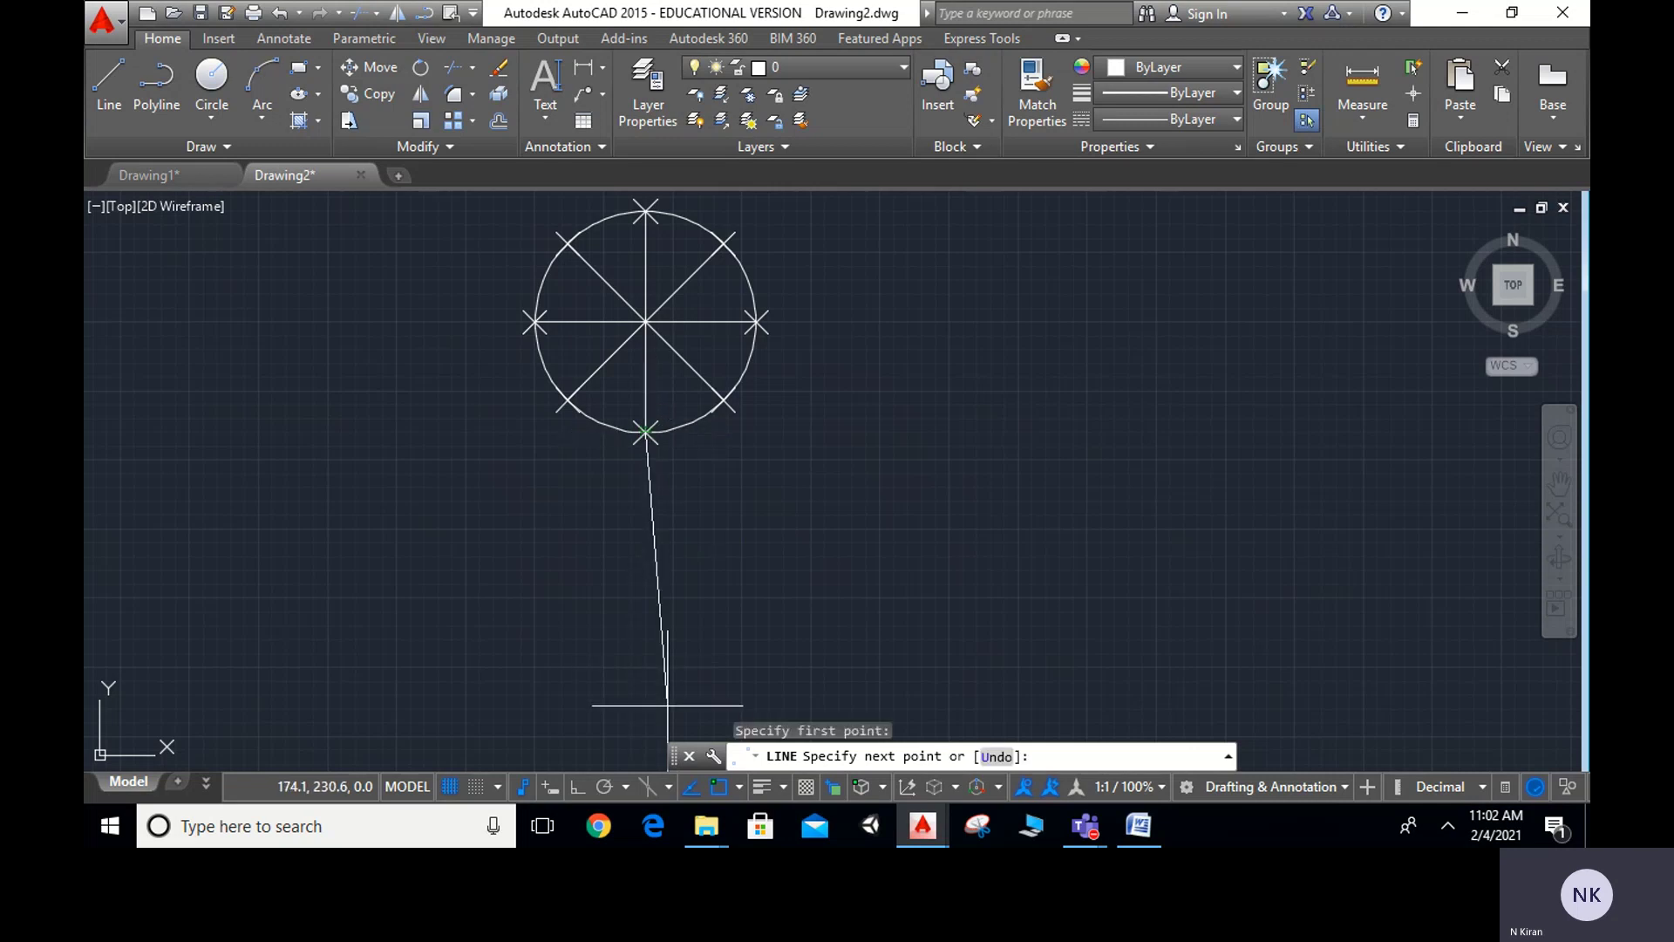
click(1138, 825)
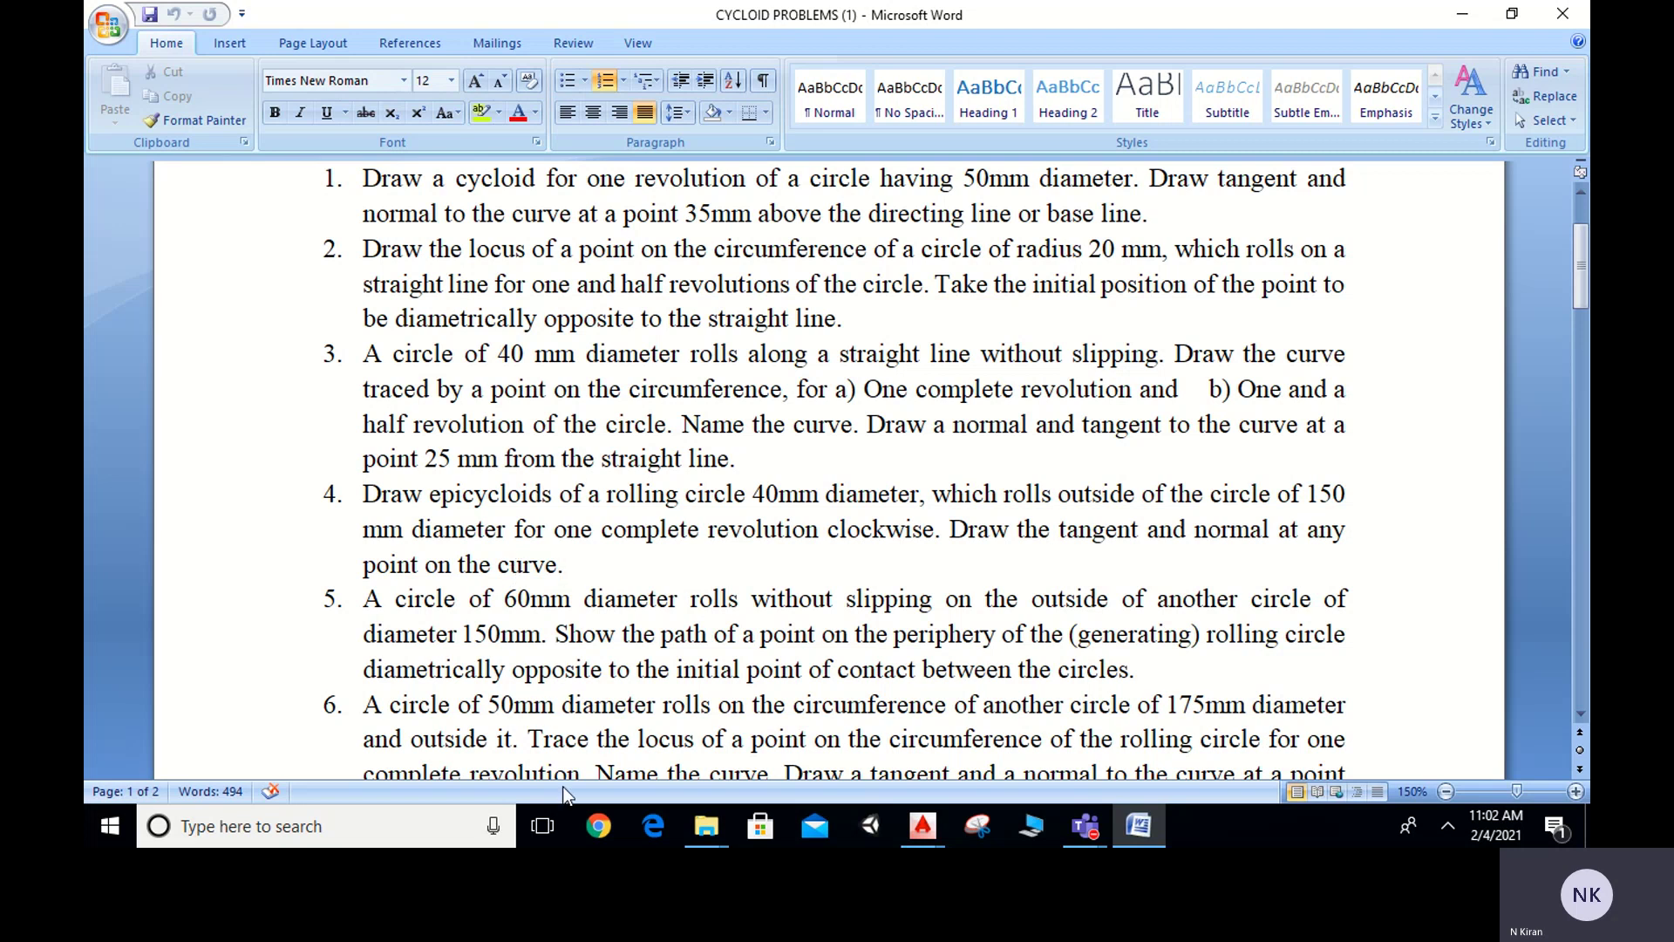
mouse_move(922, 825)
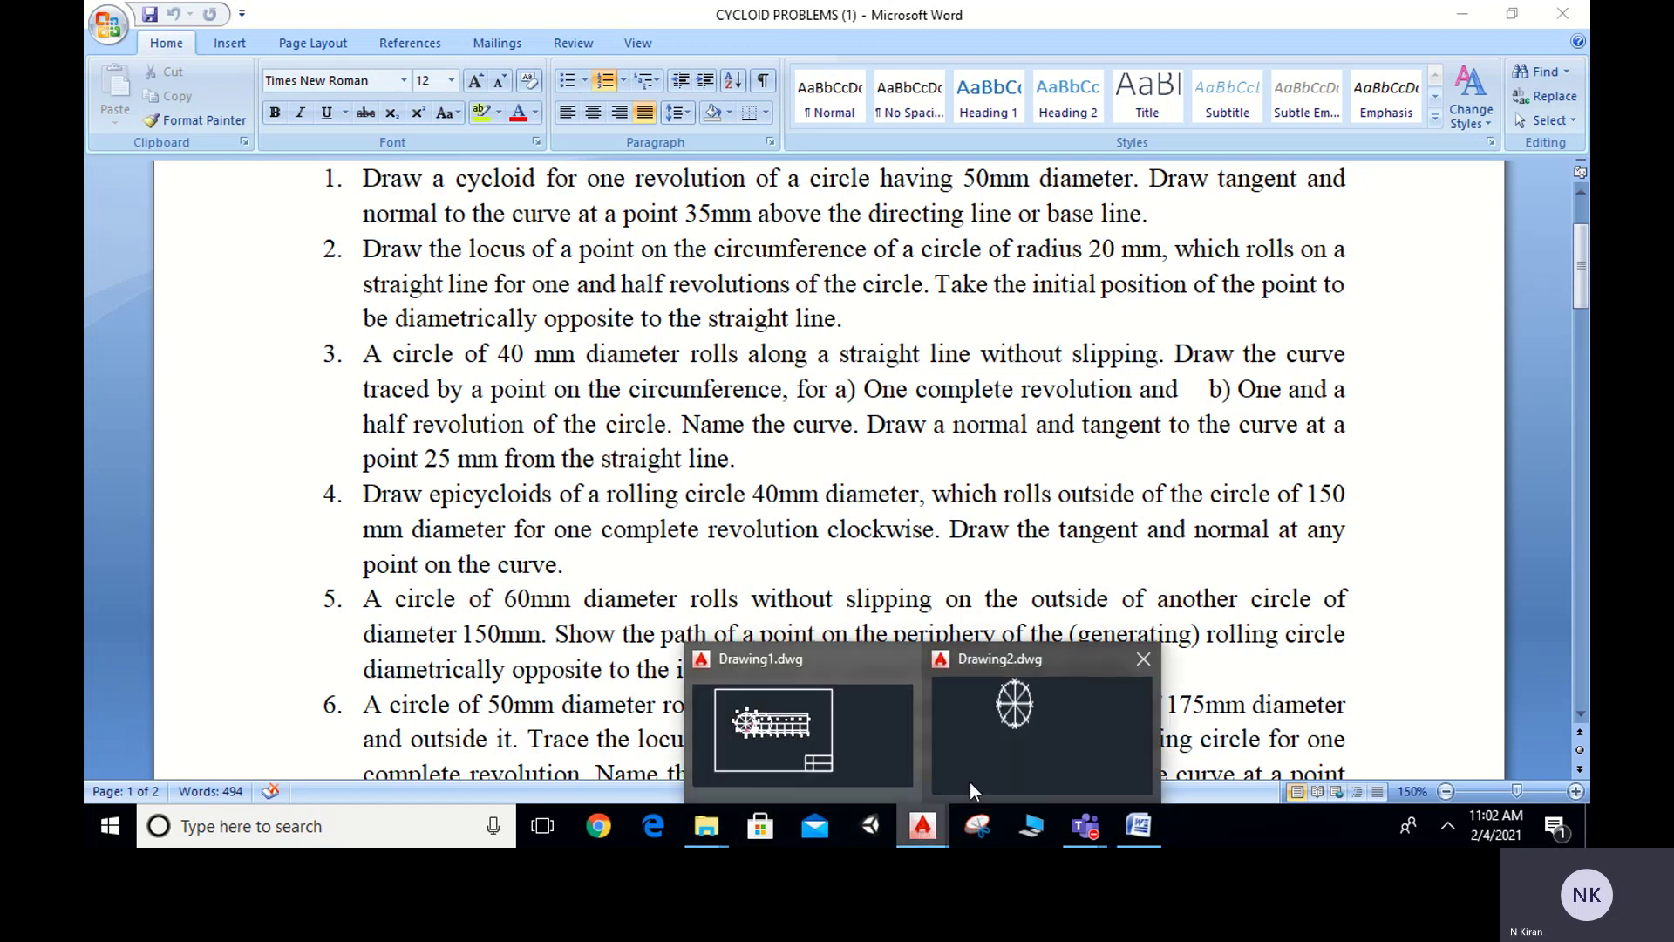
click(995, 745)
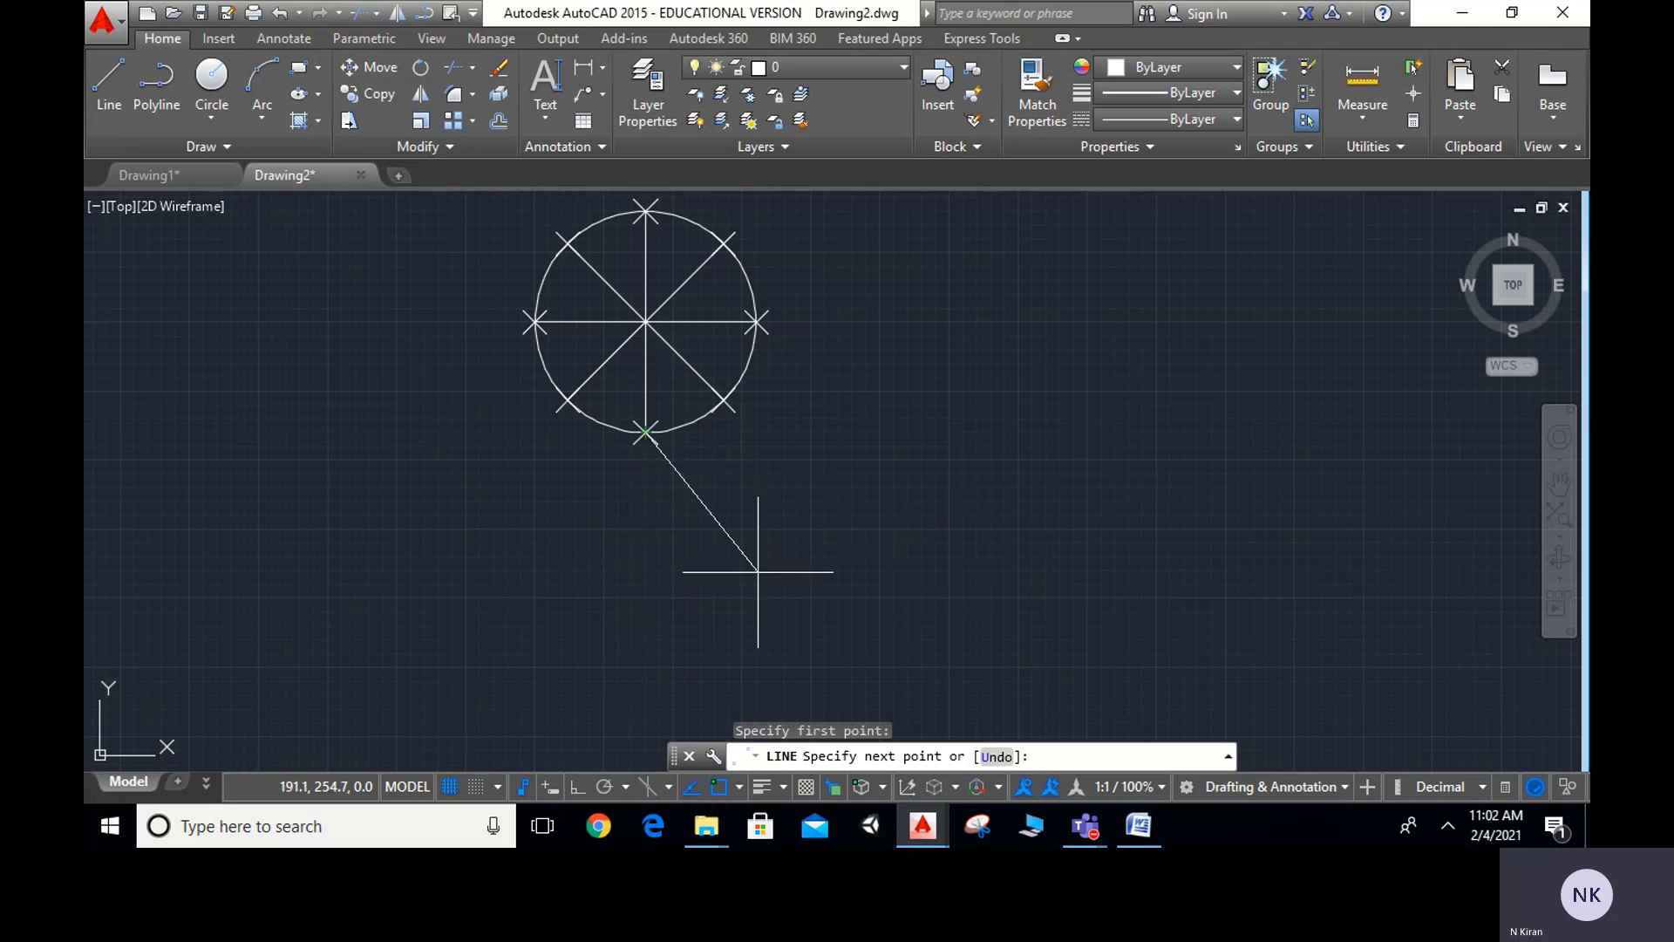
click(575, 786)
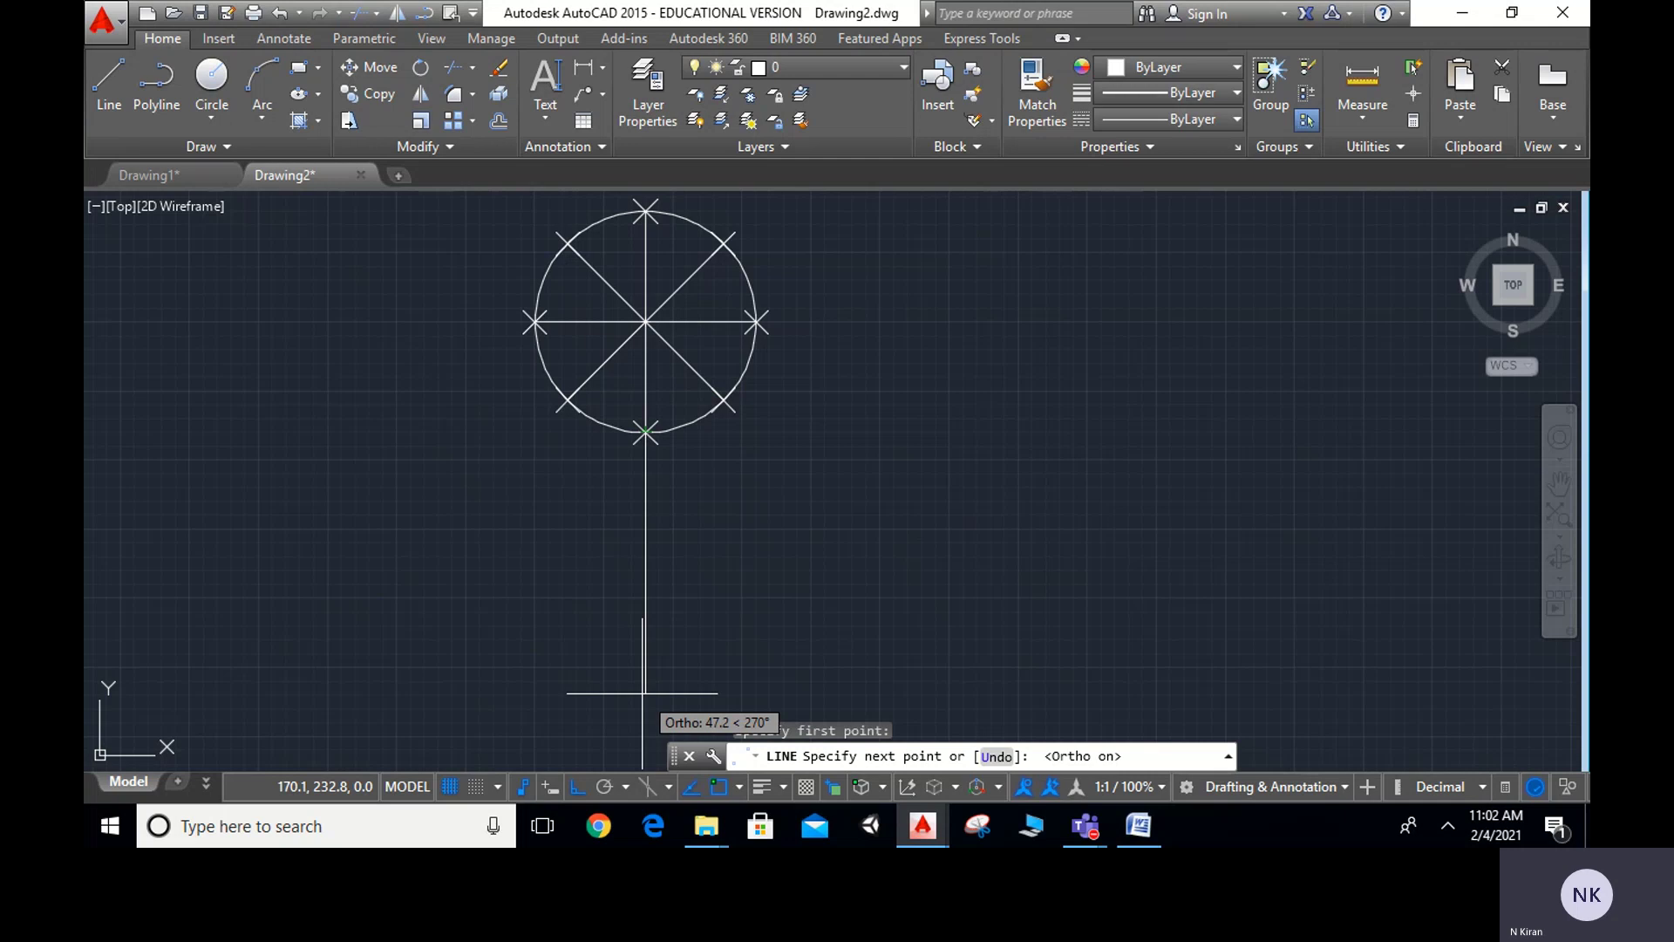
text(7)
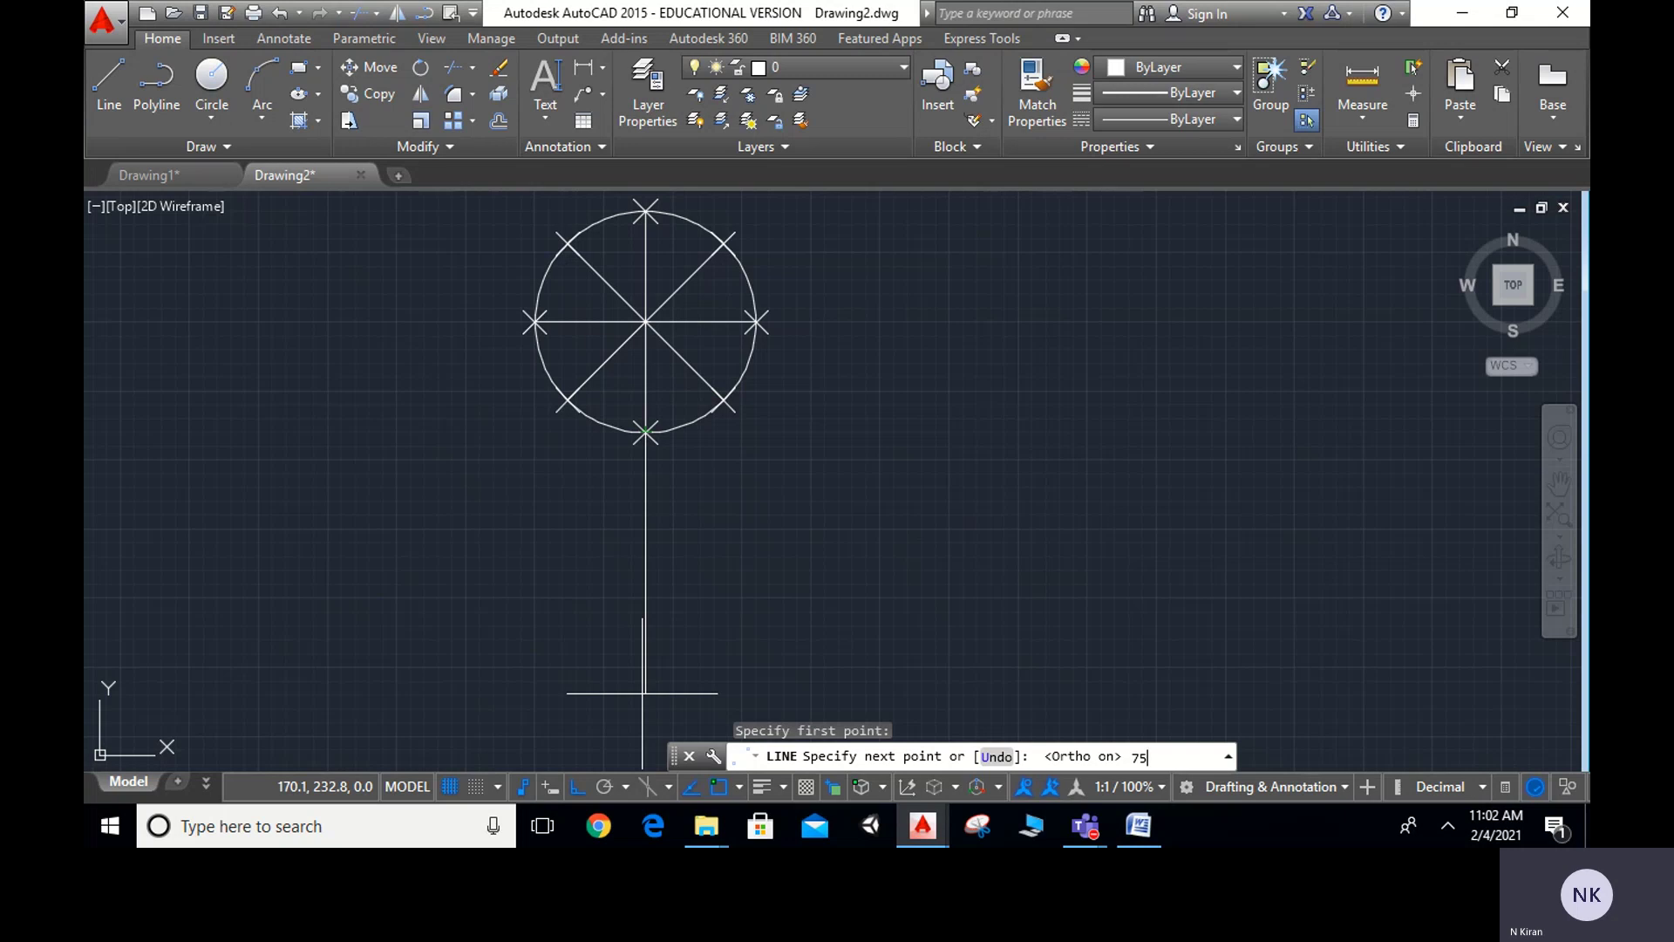
text(5)
key(Return)
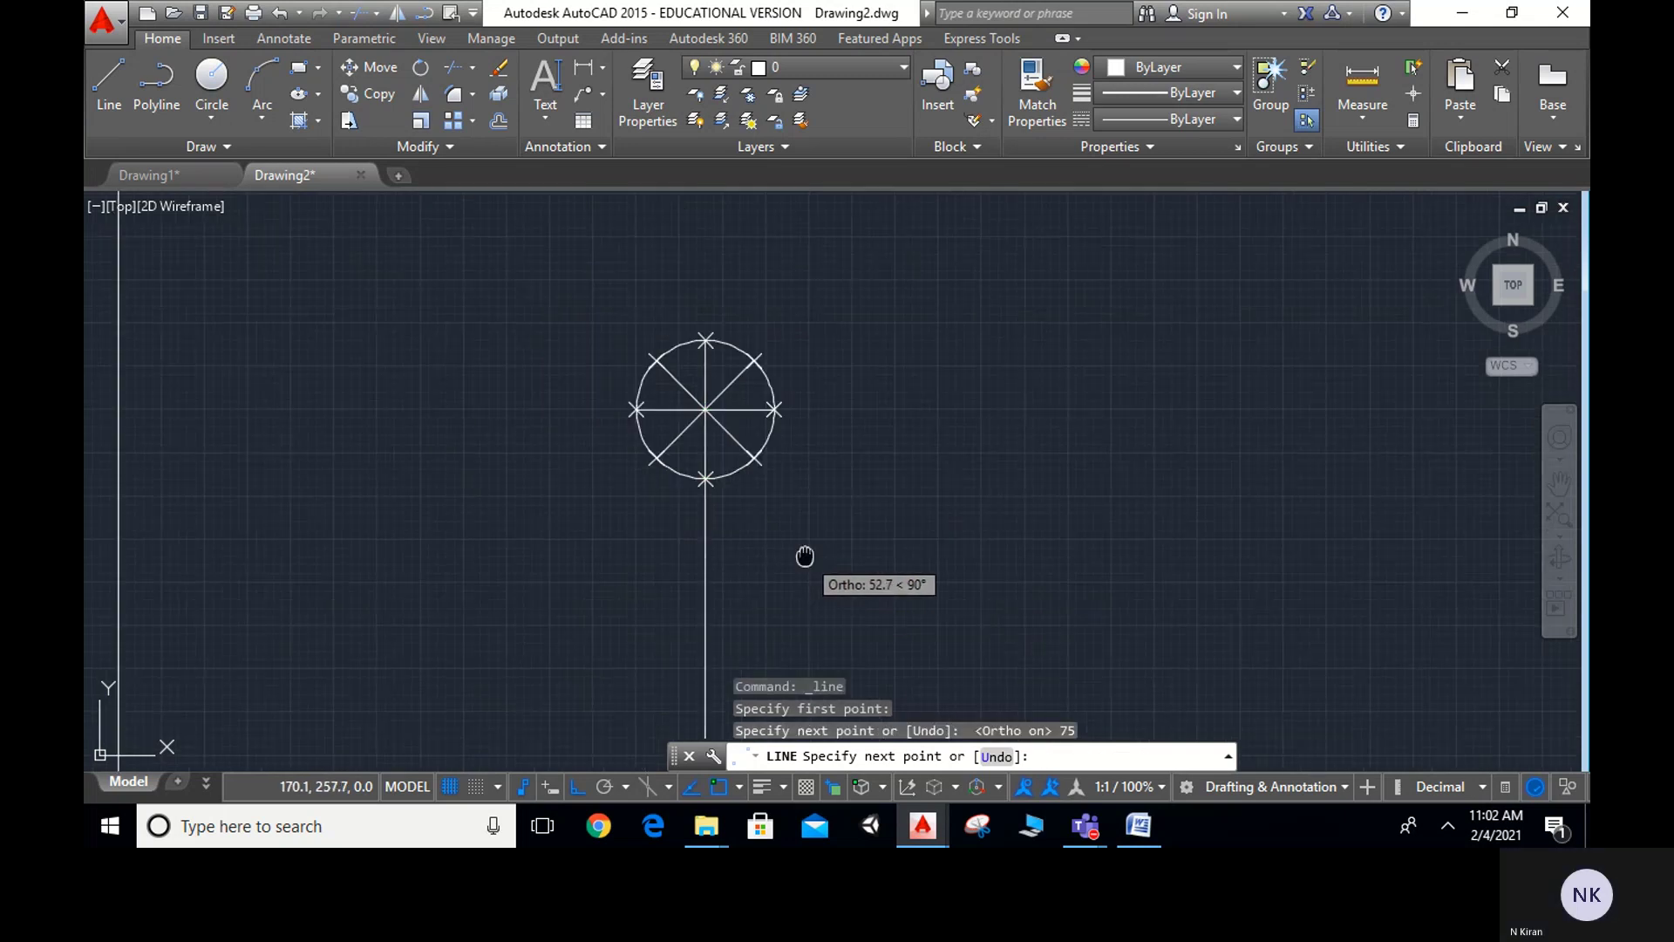
Draw the base circle centred on the vertical line's lower end and passing through the rolling circle's lowest point
mouse_move(803, 555)
middle_down()
mouse_move(703, 363)
mouse_move(703, 384)
middle_up()
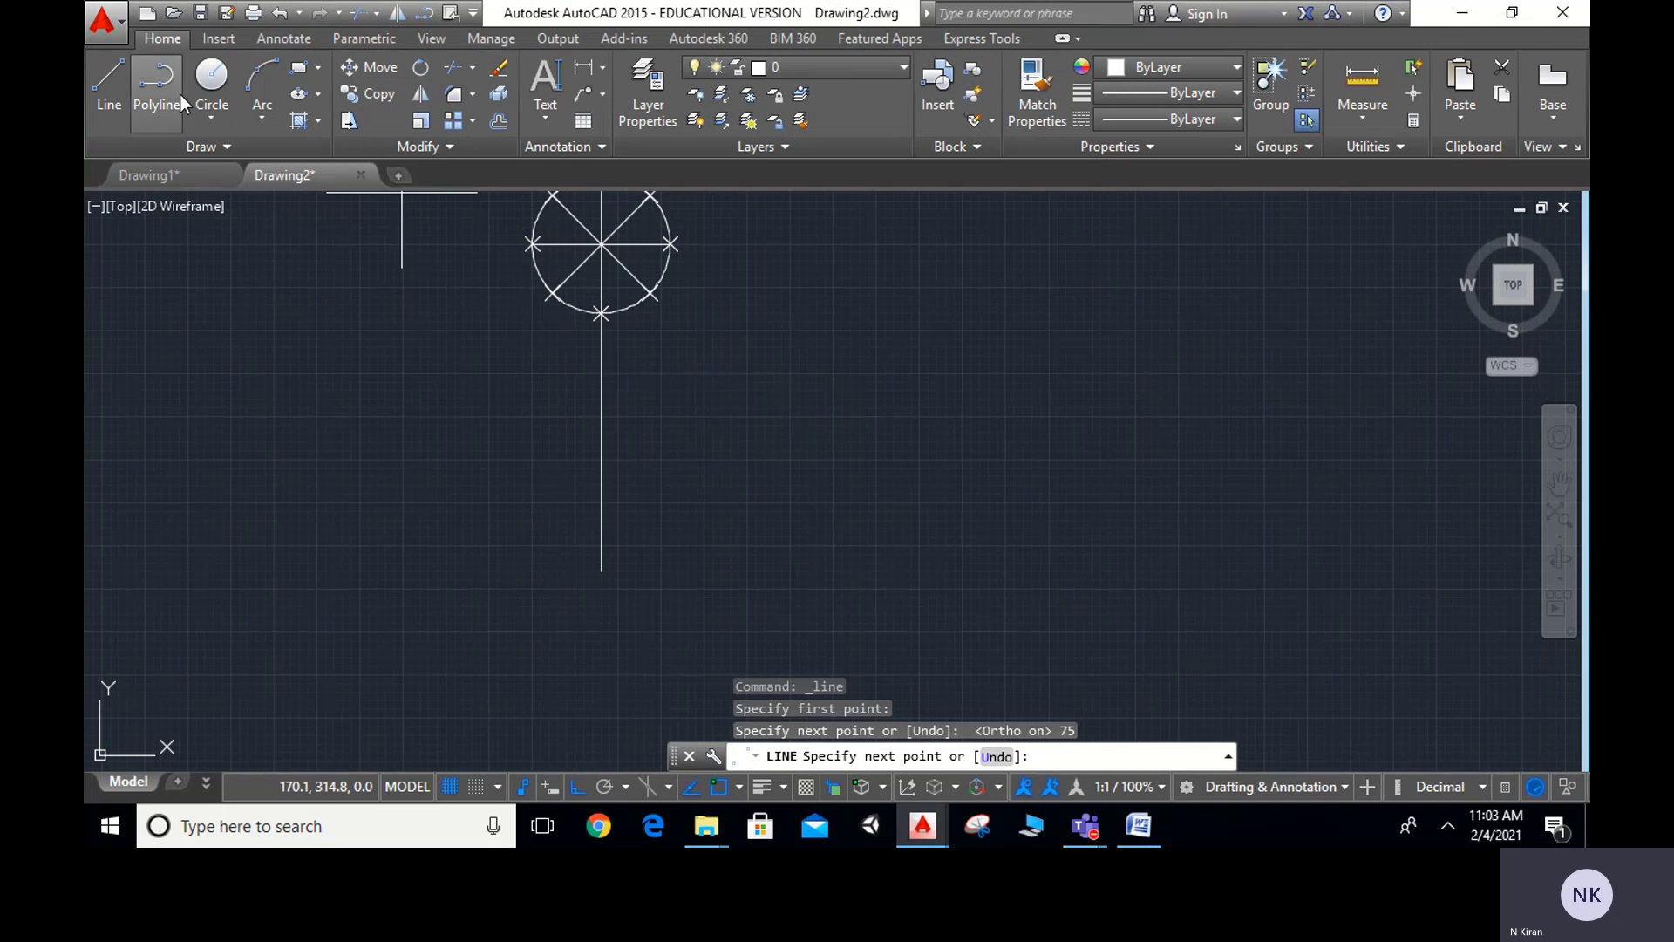
click(211, 80)
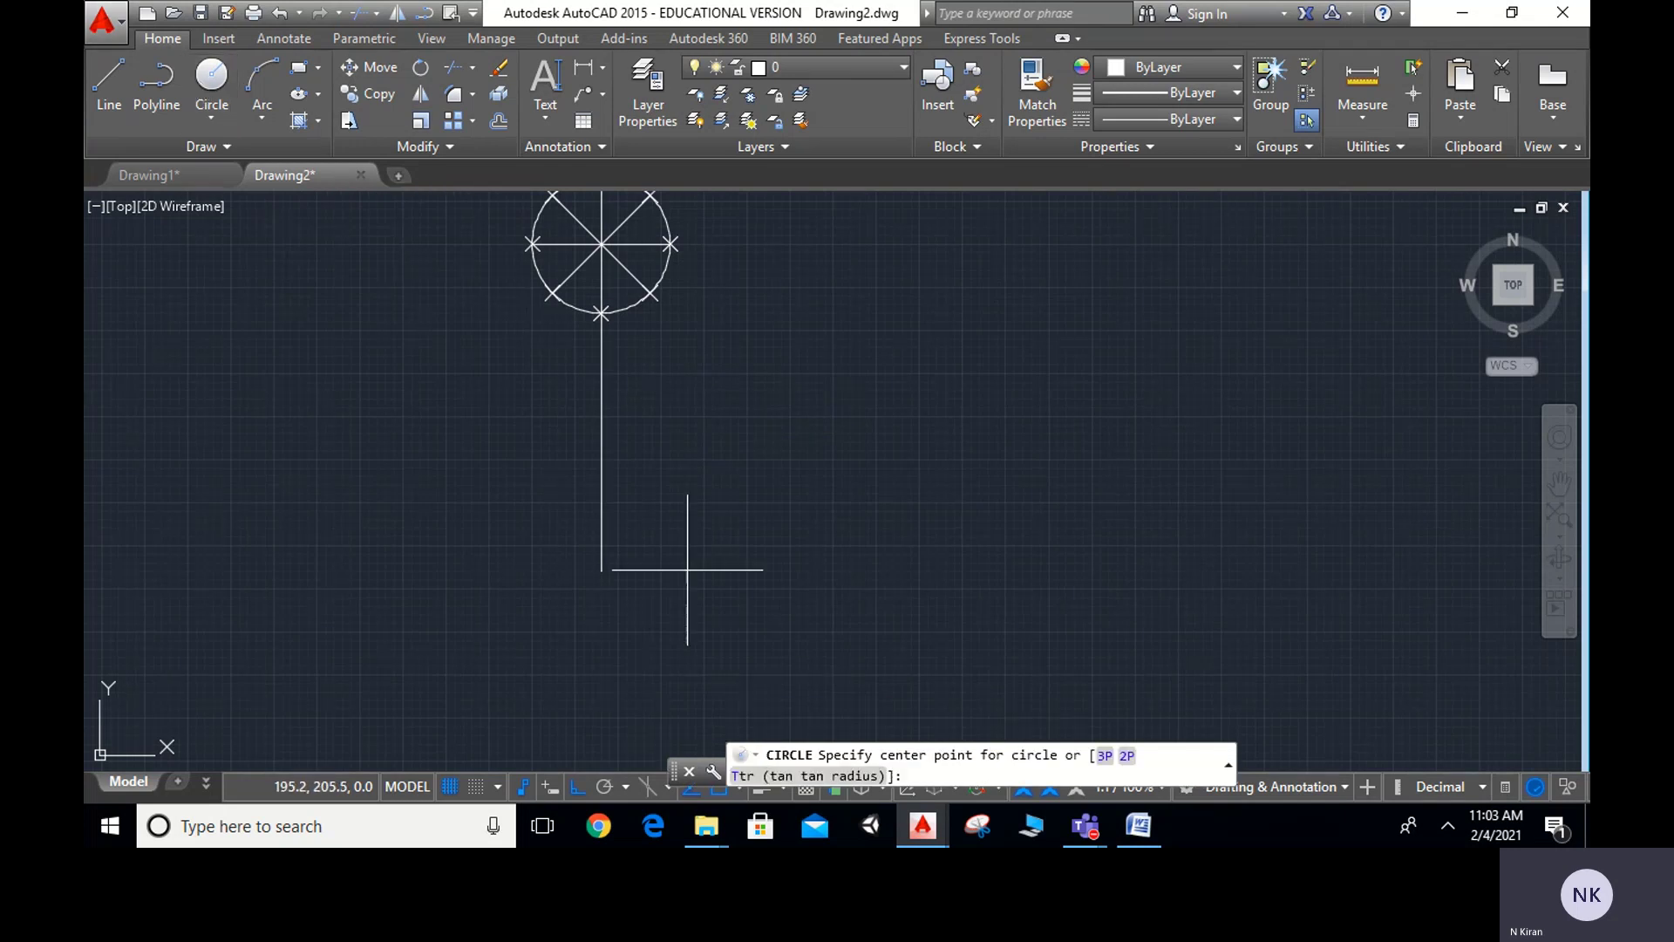
click(601, 572)
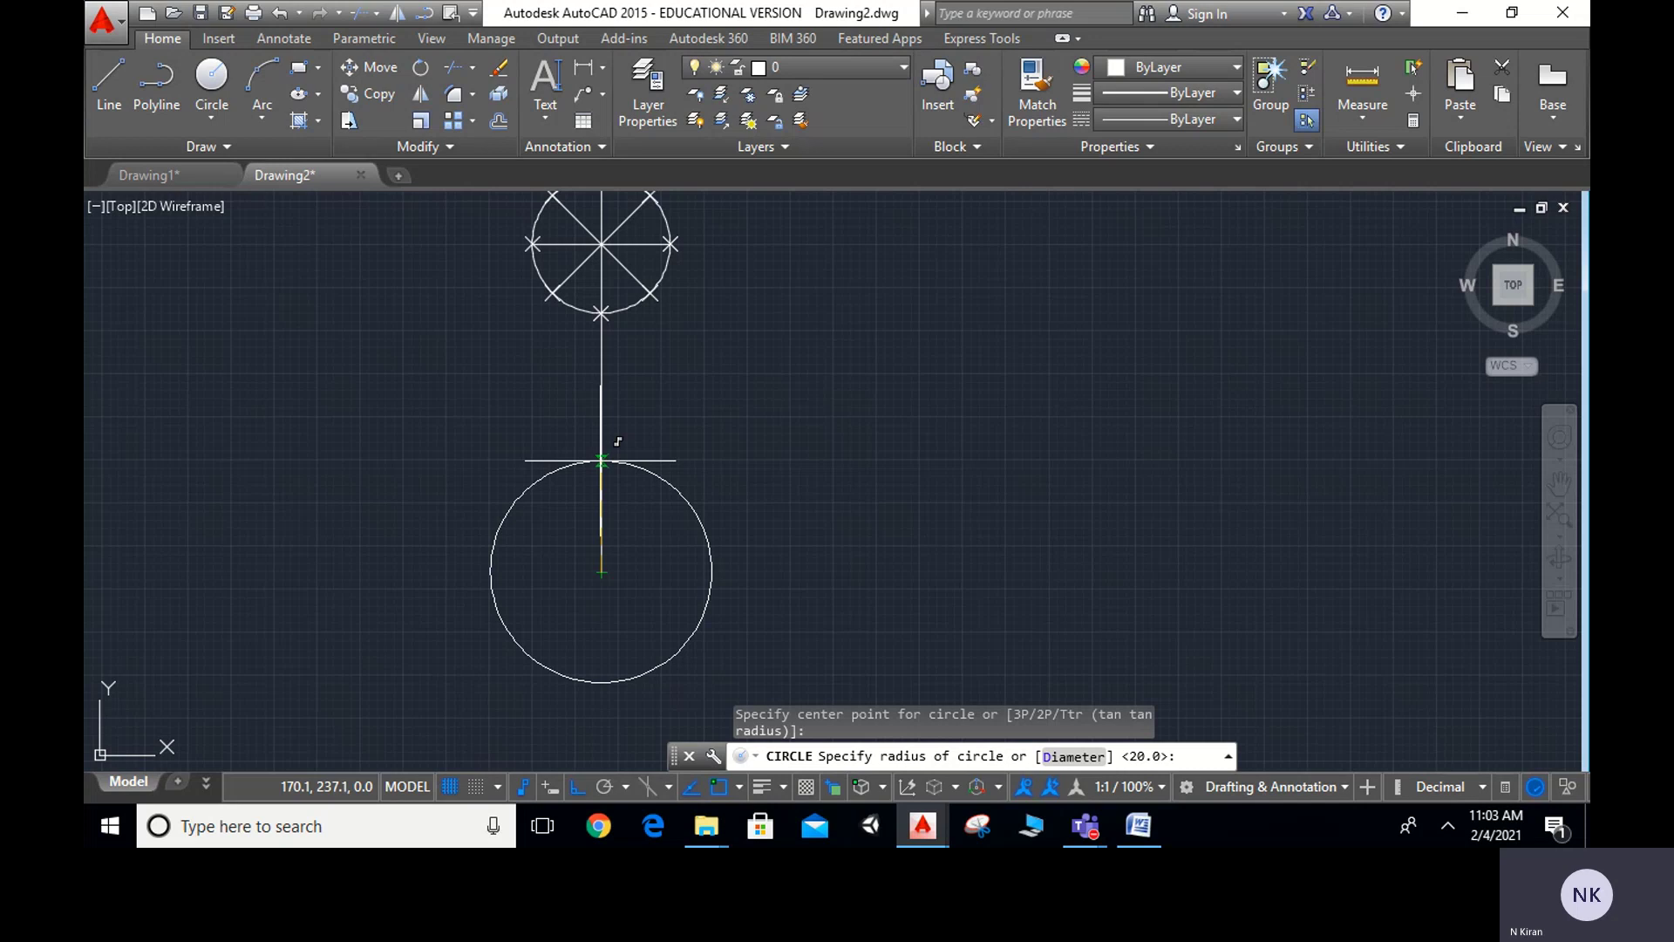
click(602, 312)
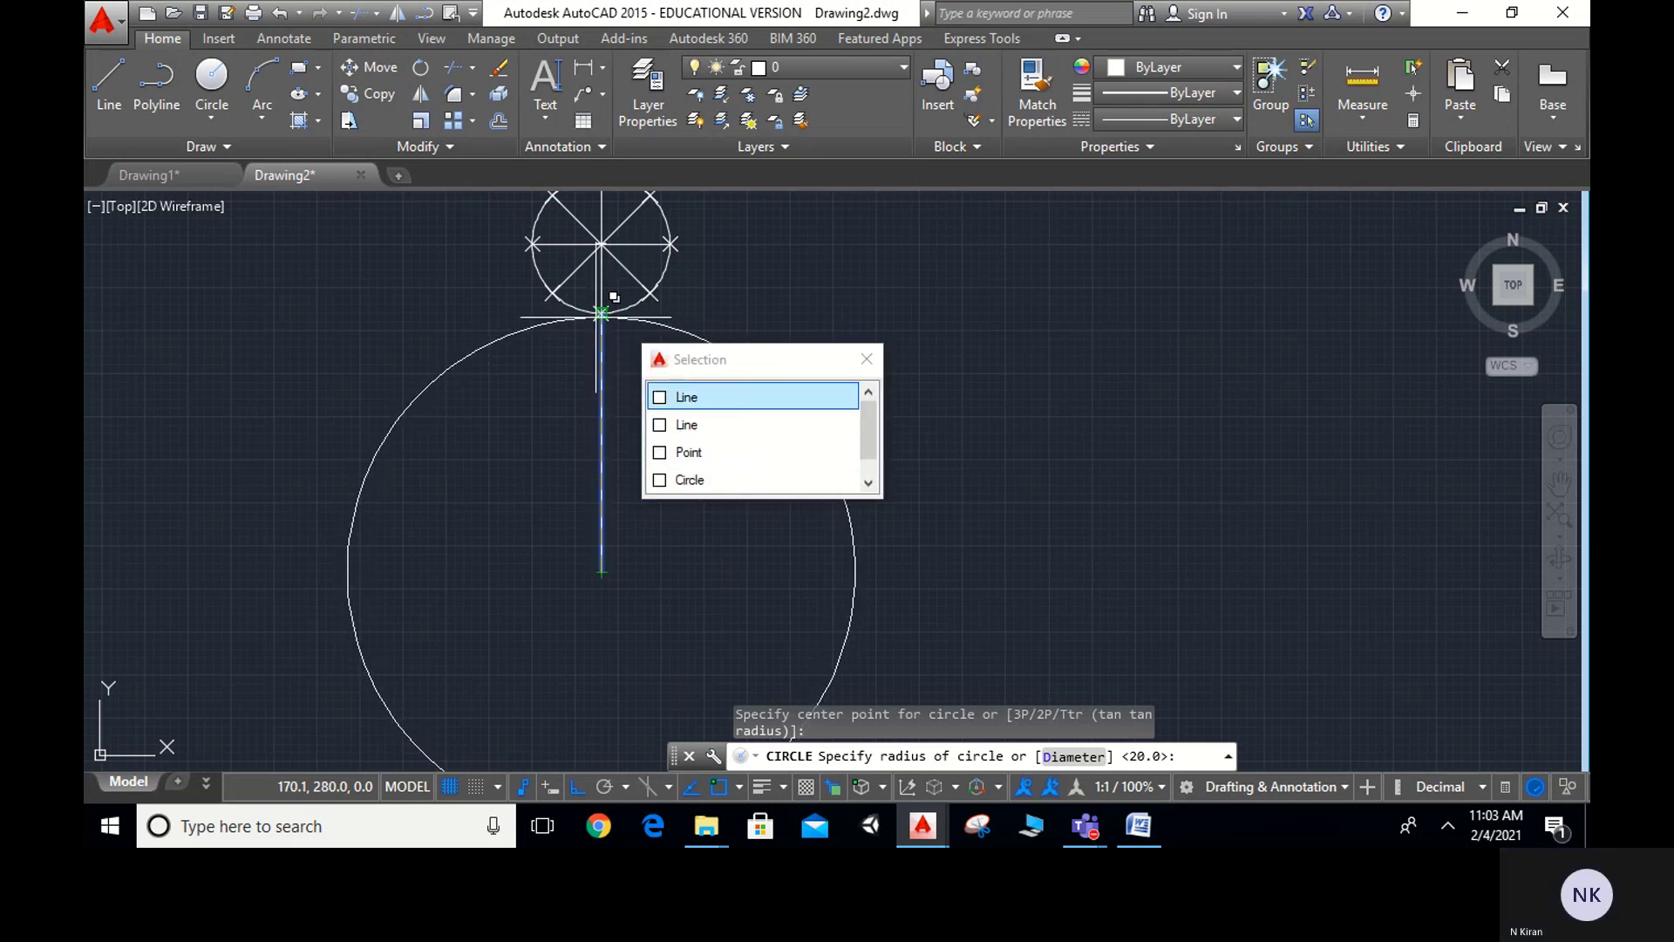
key(Return)
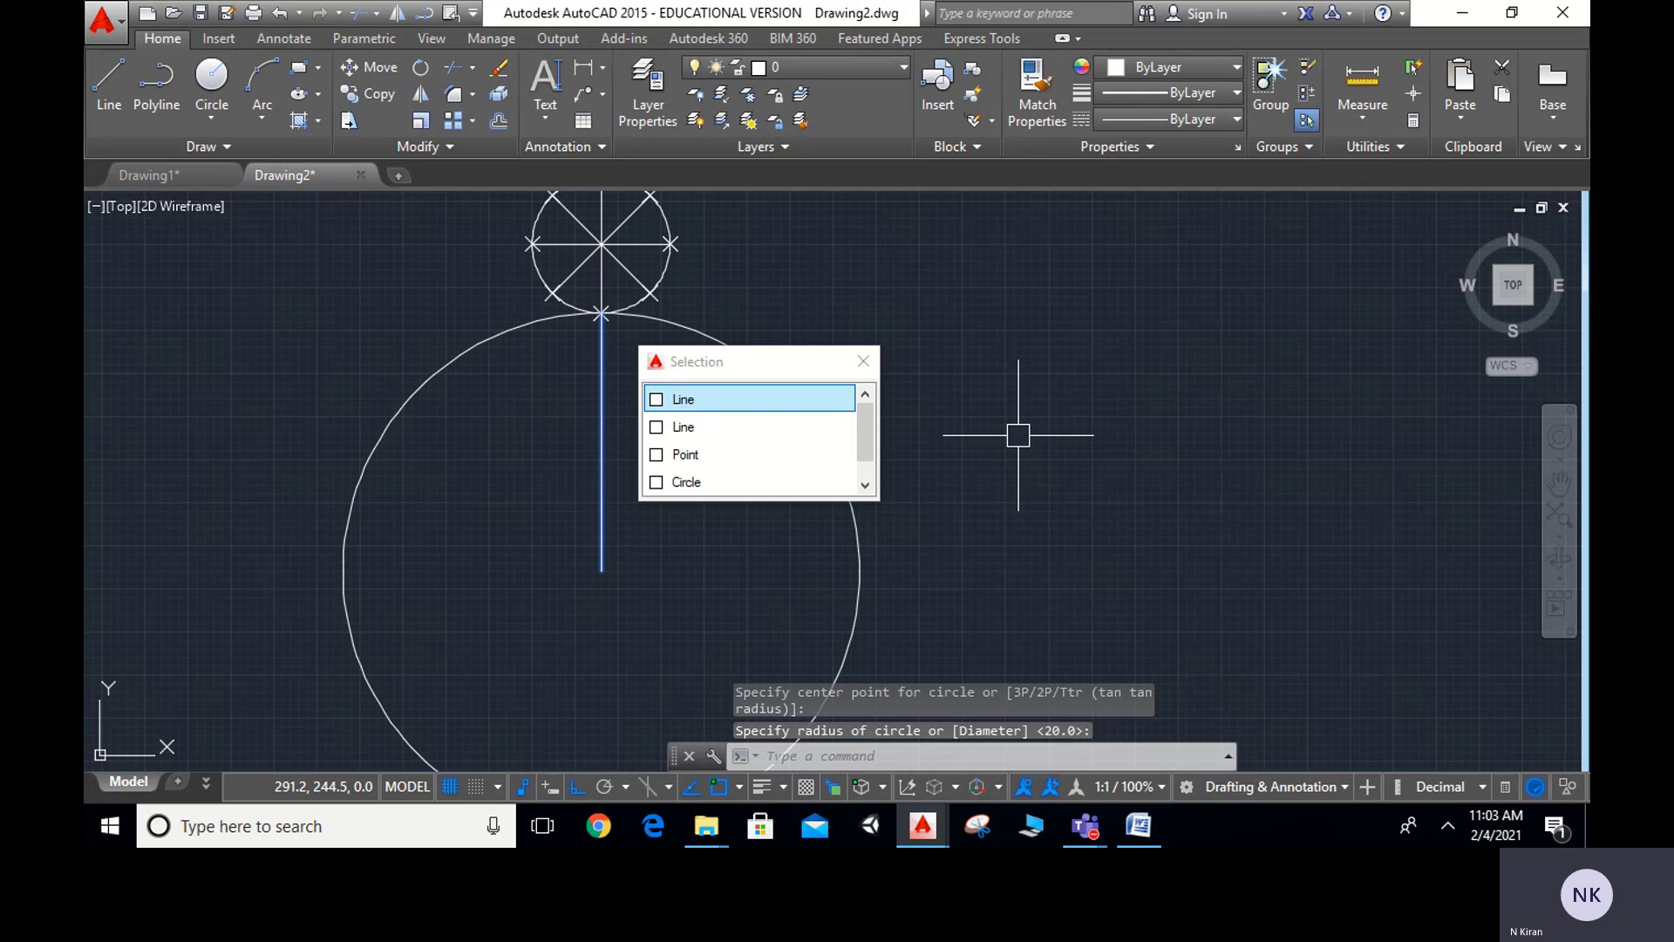
scroll(1091, 411, down, 2)
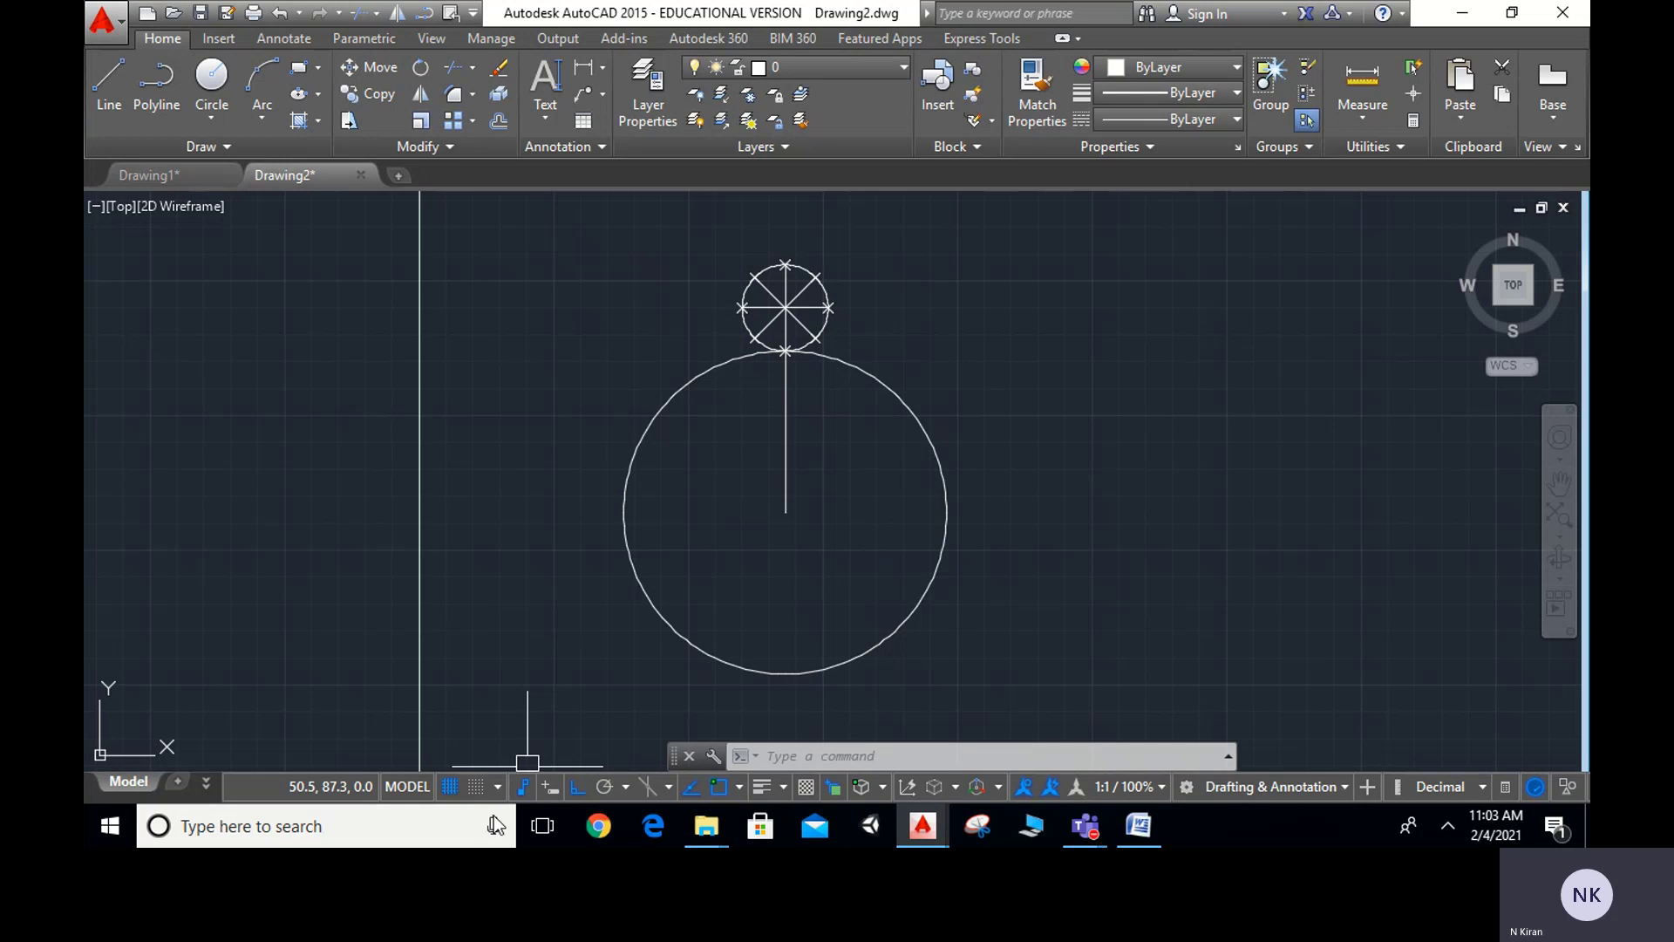
Switch to the Windows Calculator and divide the rolling circle's radius by the base circle's radius, 20 ÷ 75
click(386, 826)
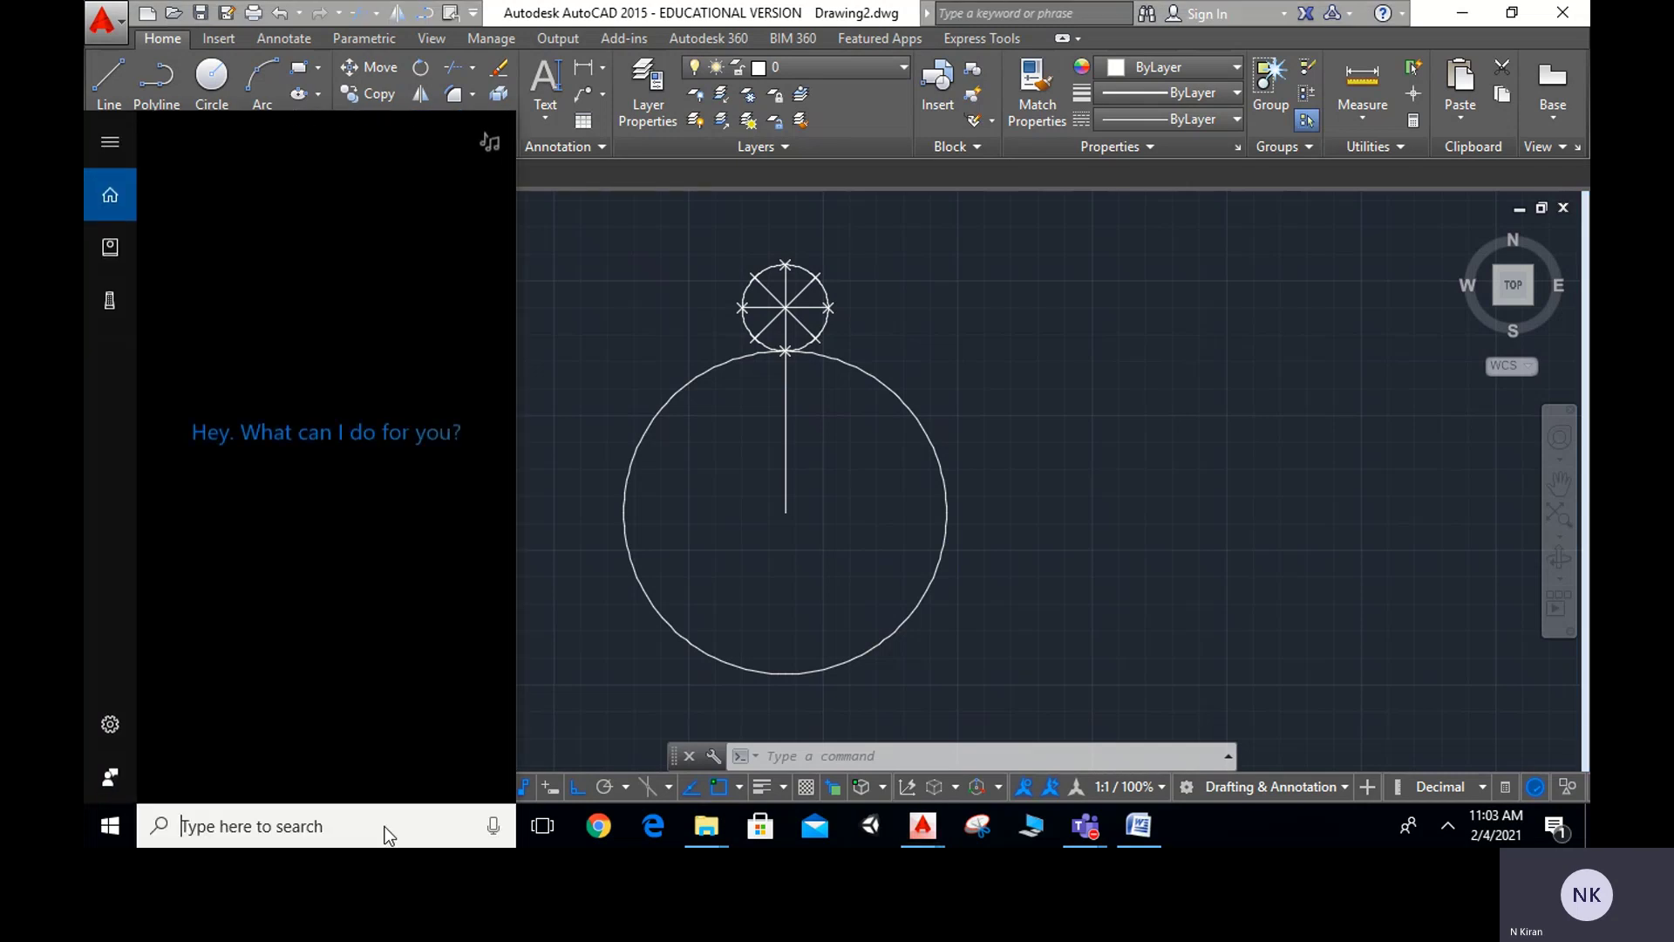
text(cal)
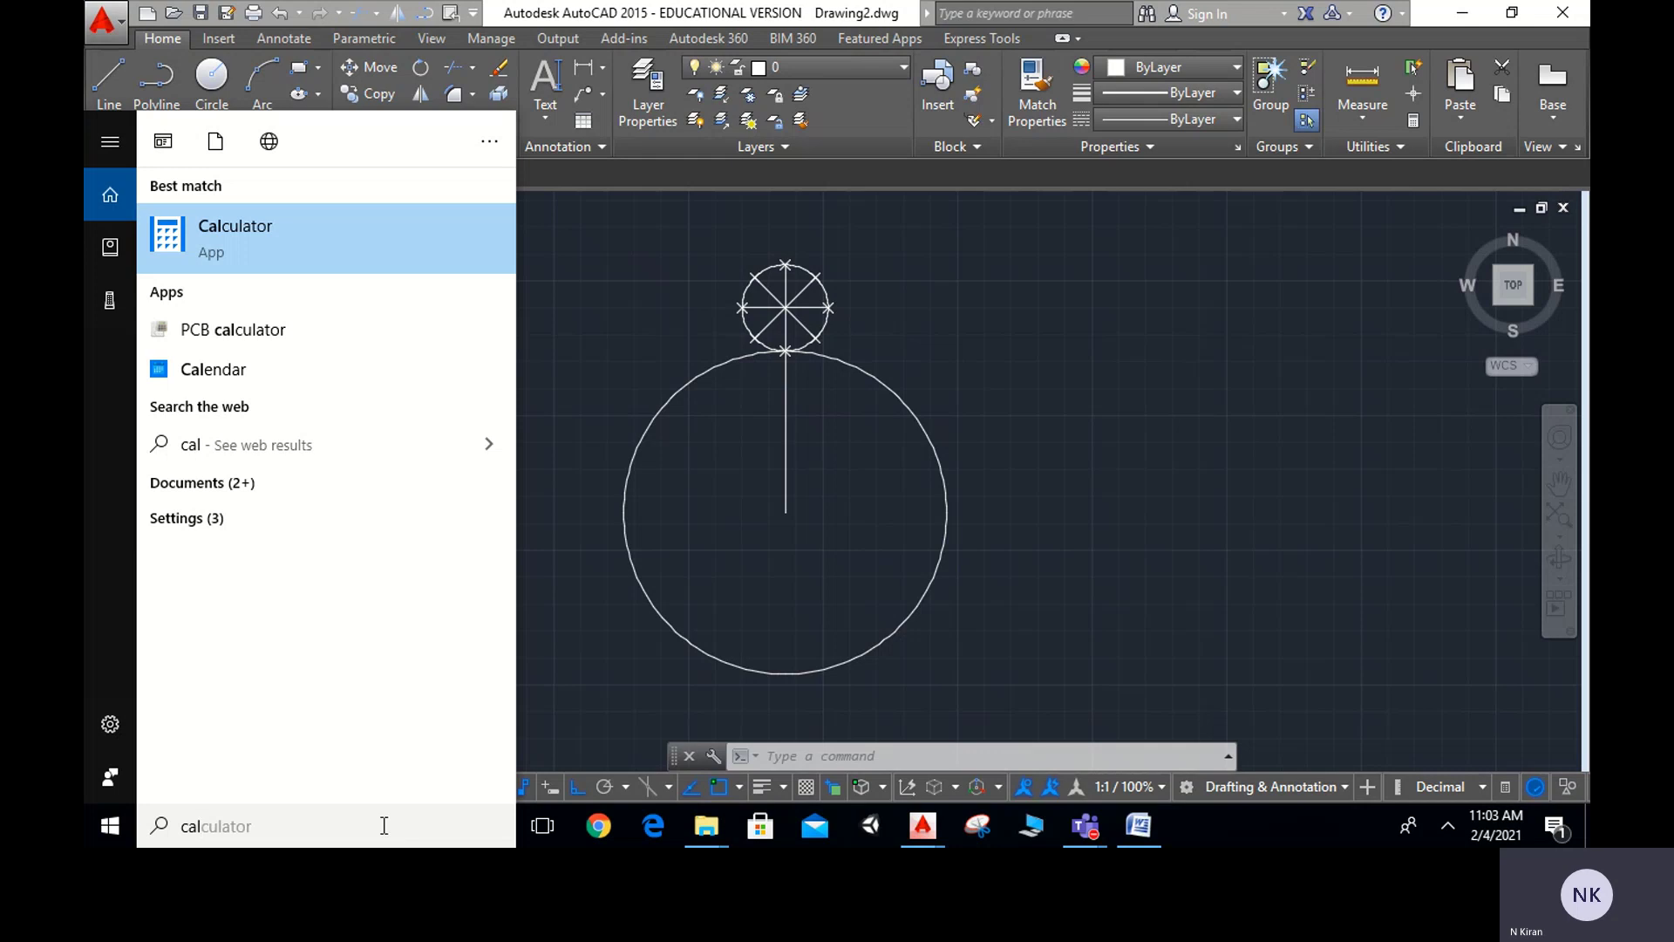
click(344, 248)
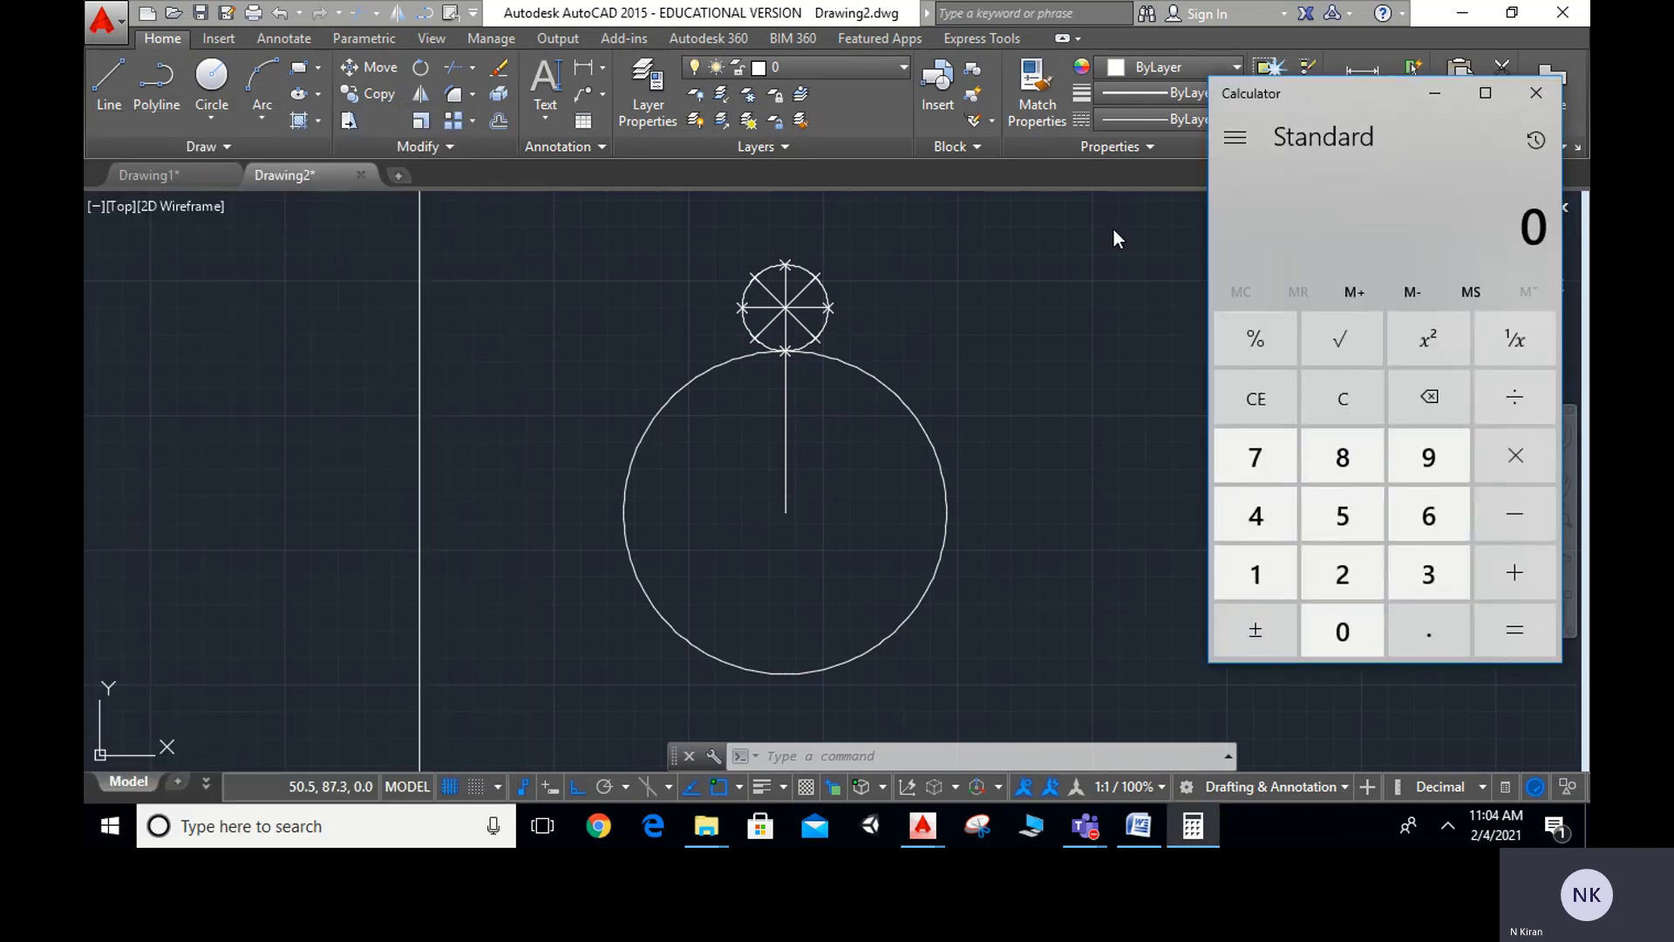
click(1344, 583)
click(1341, 650)
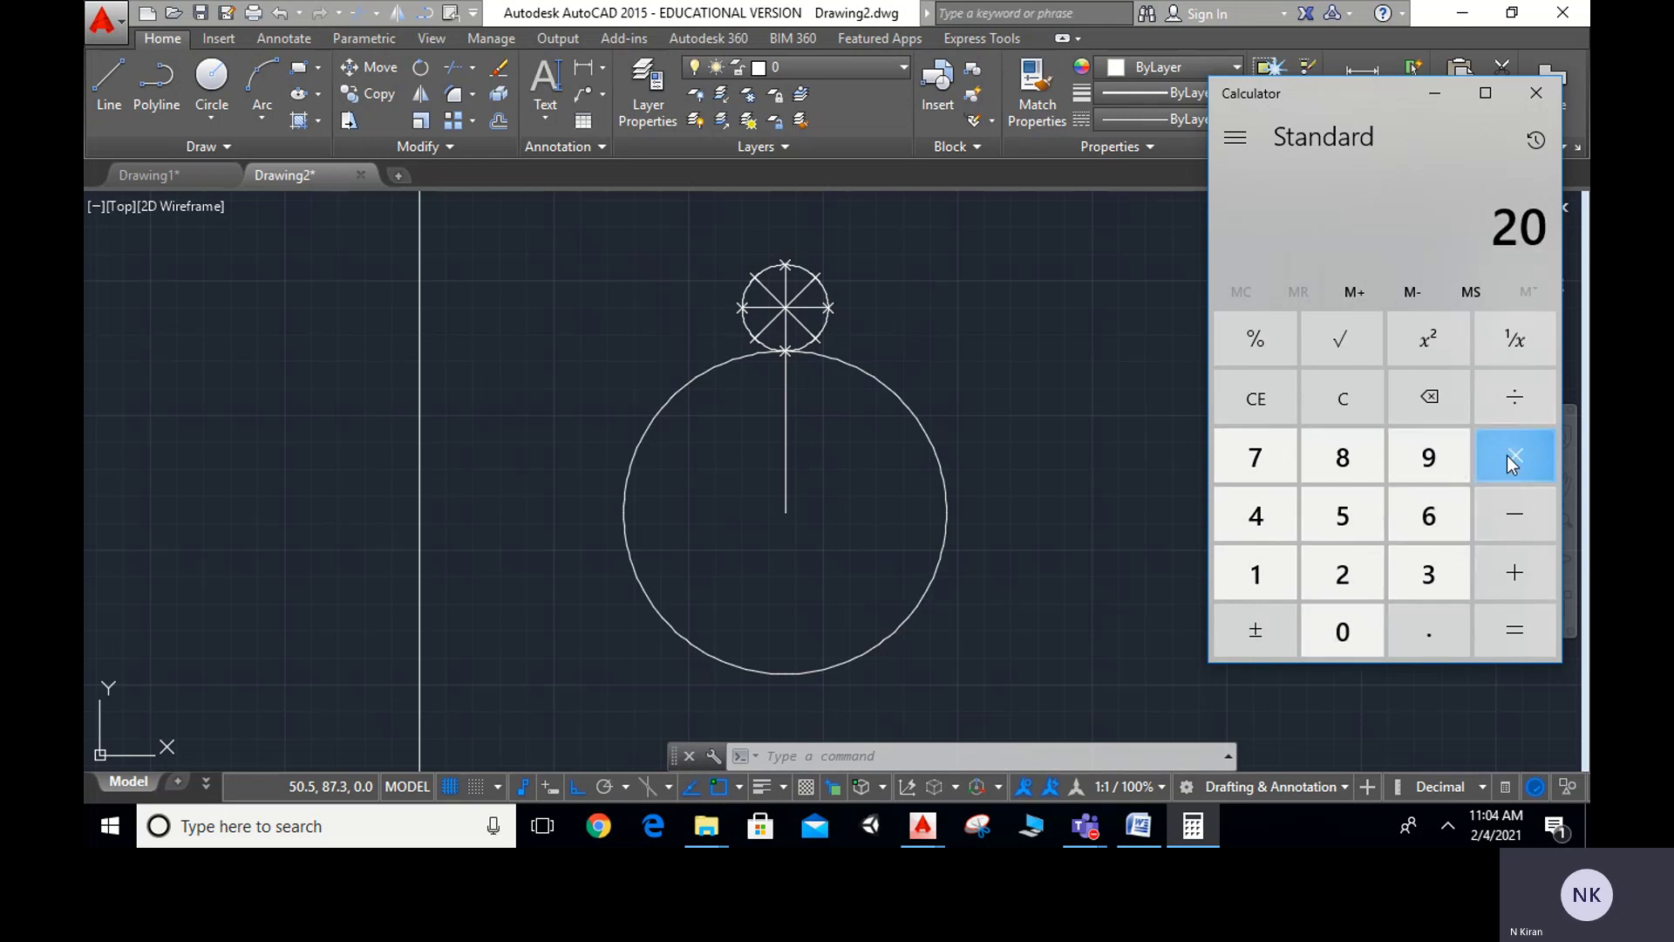
click(1514, 404)
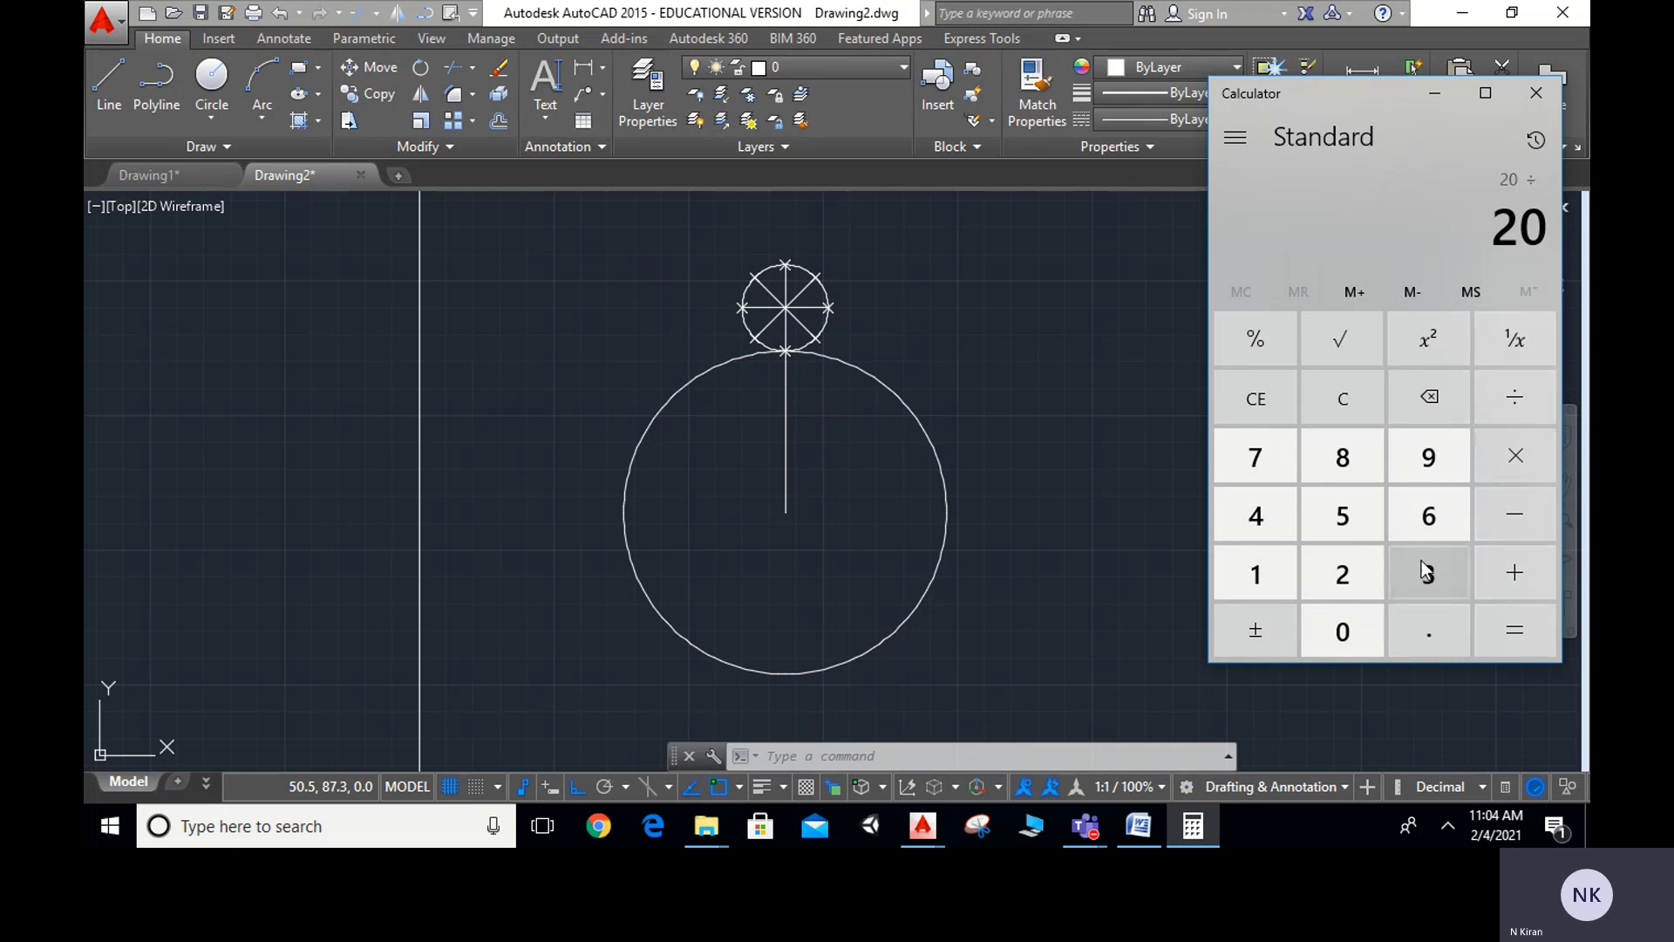
click(1269, 460)
click(1341, 520)
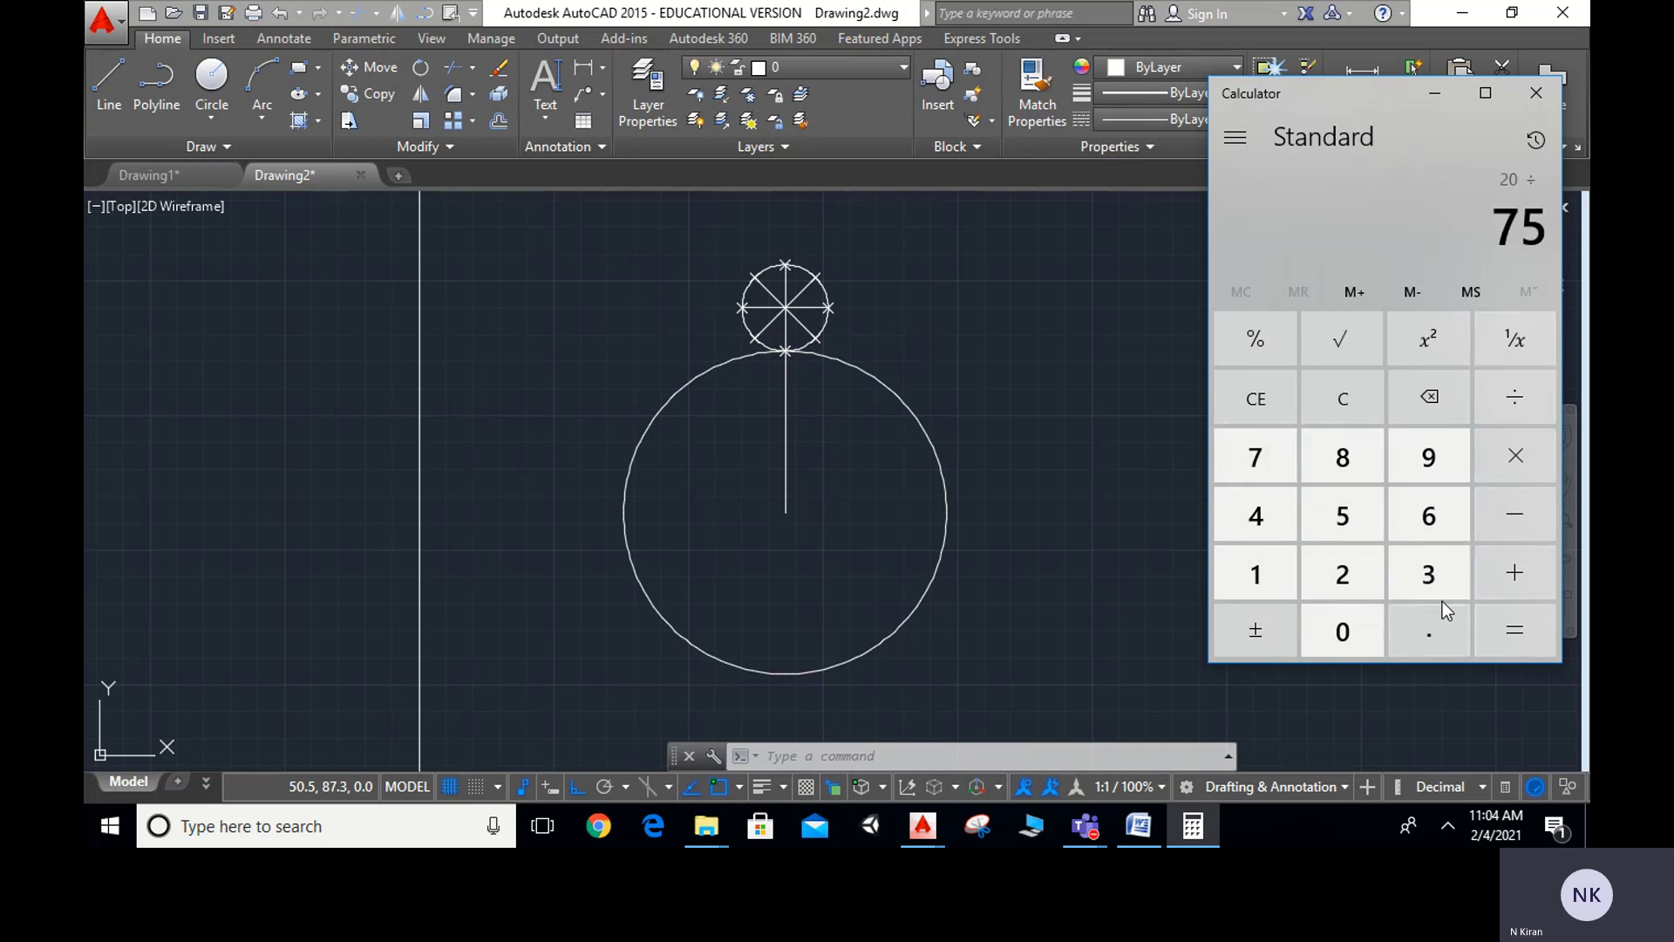
click(1509, 636)
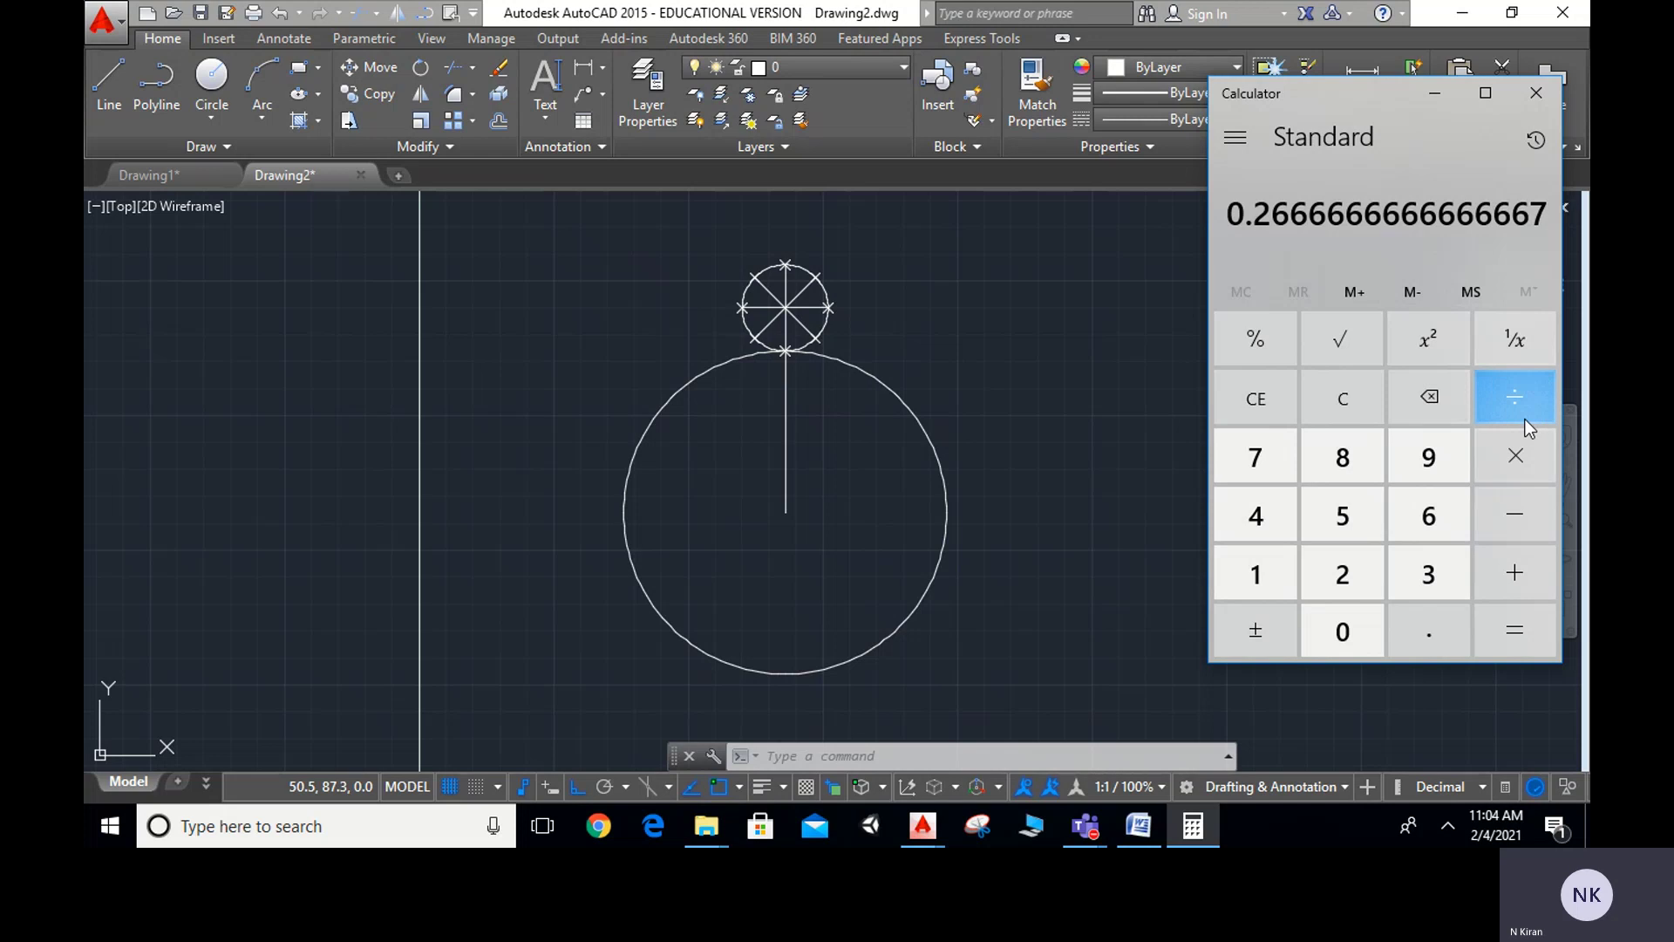
Multiply the radius ratio by 360 to get the sector angle, close the calculator and return to the AutoCAD drawing
click(1519, 456)
click(1433, 580)
click(1431, 517)
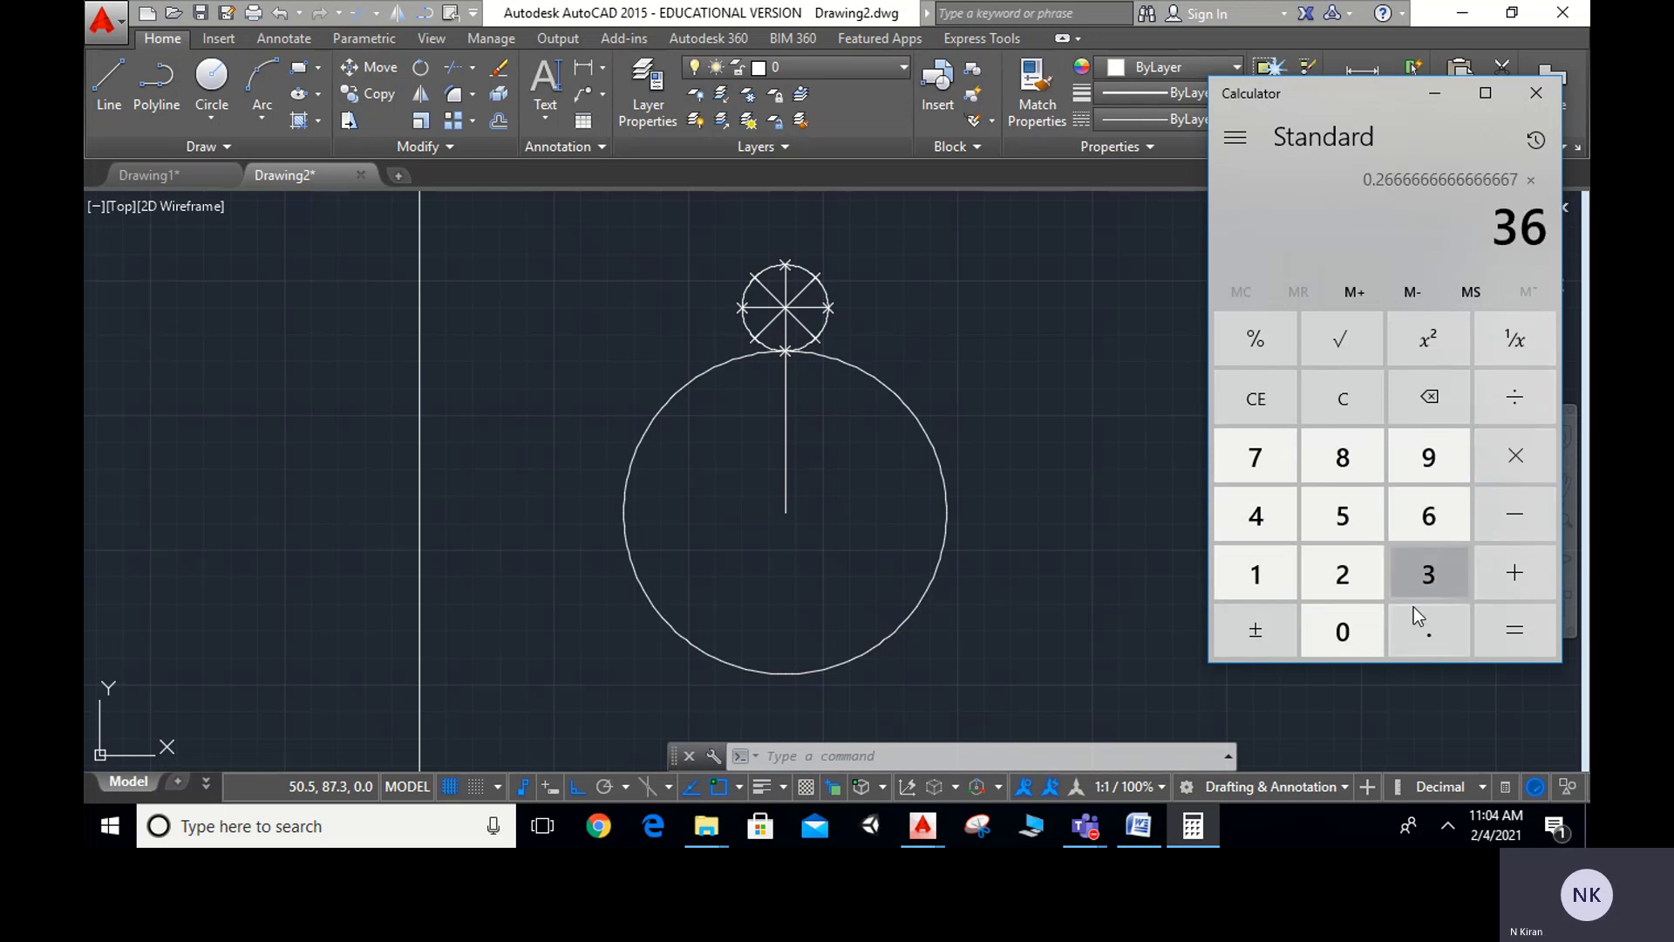
click(1353, 639)
click(1526, 641)
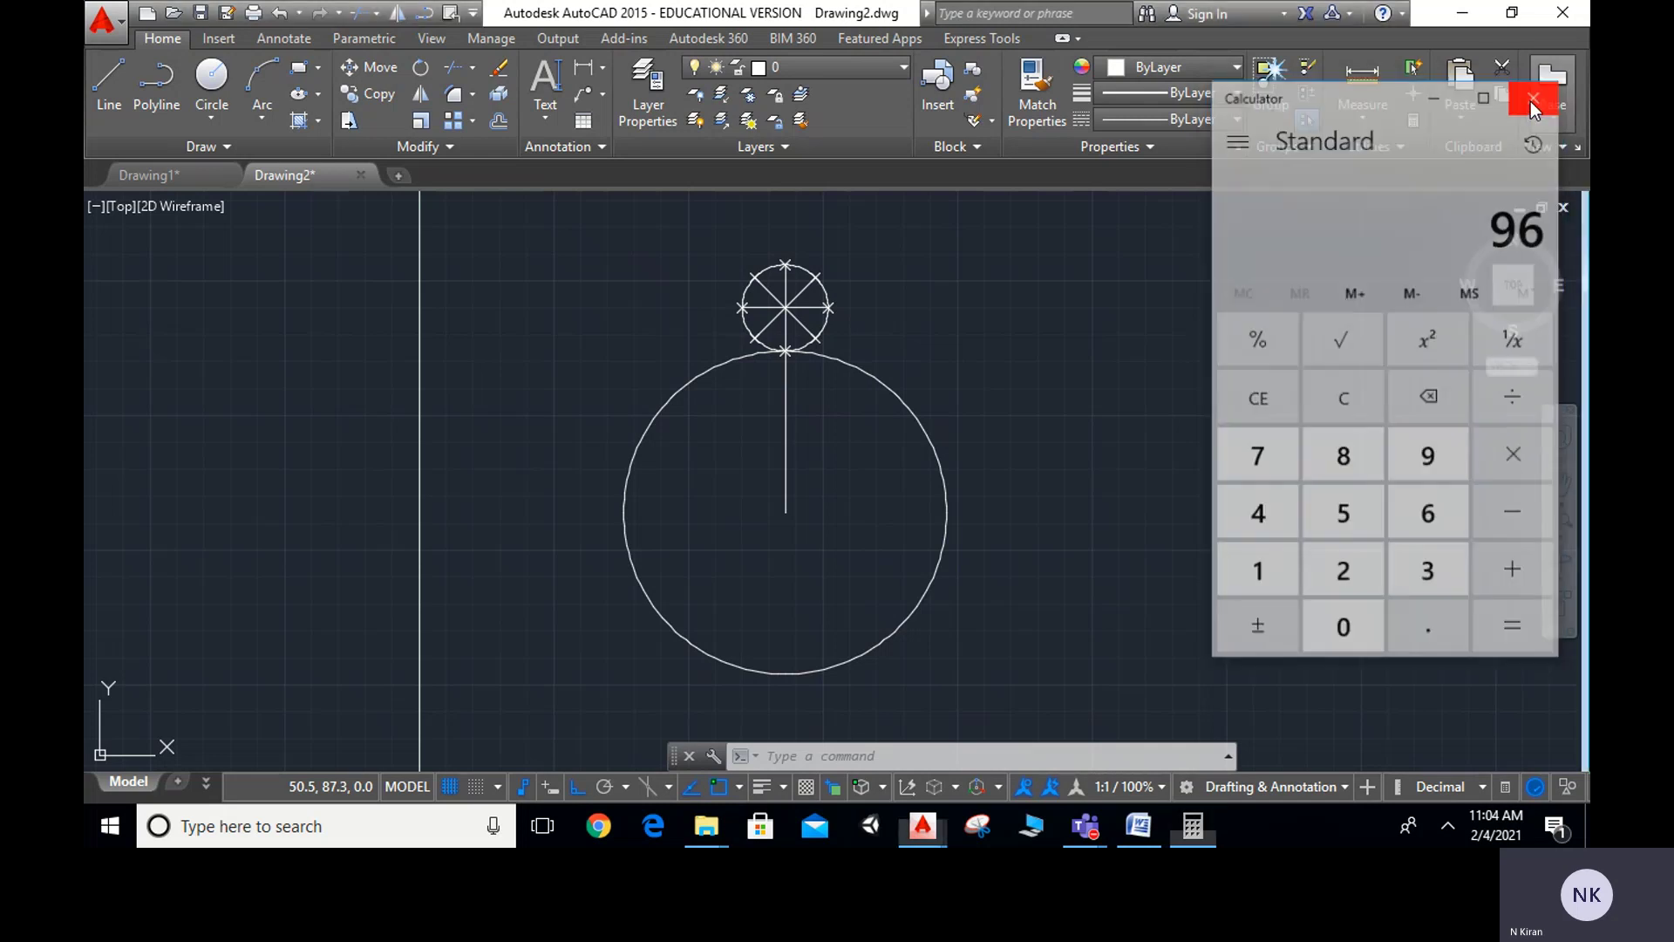
click(1533, 93)
click(741, 510)
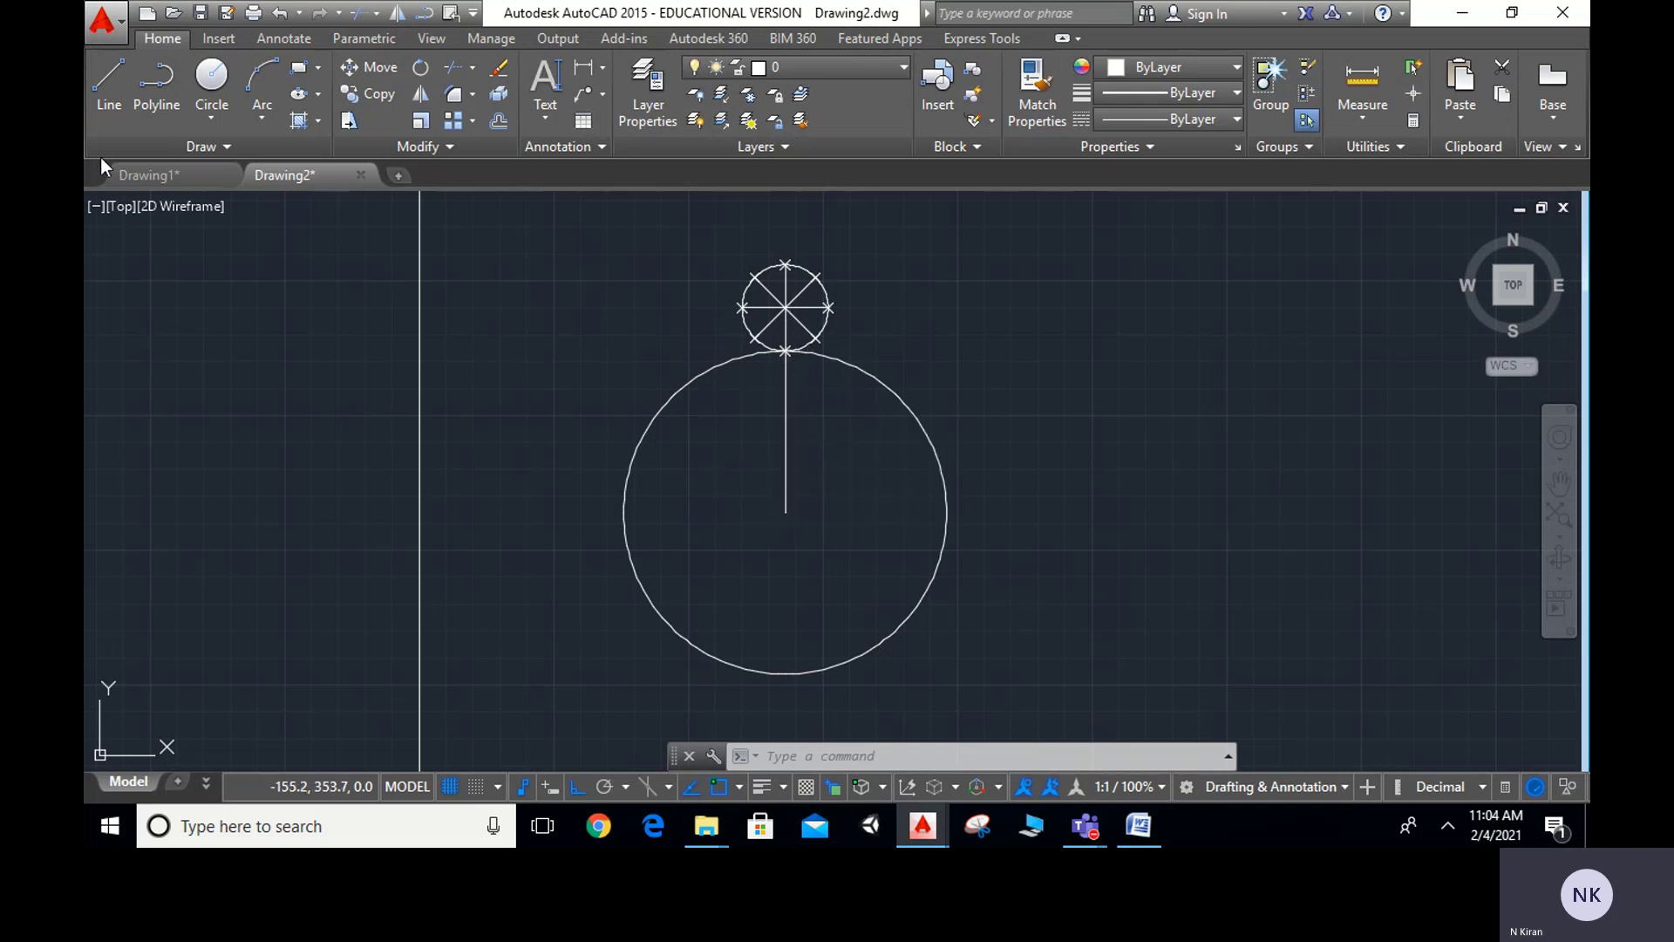
Draw a horizontal line from the base circle's centre to the circle's rightmost point
click(111, 85)
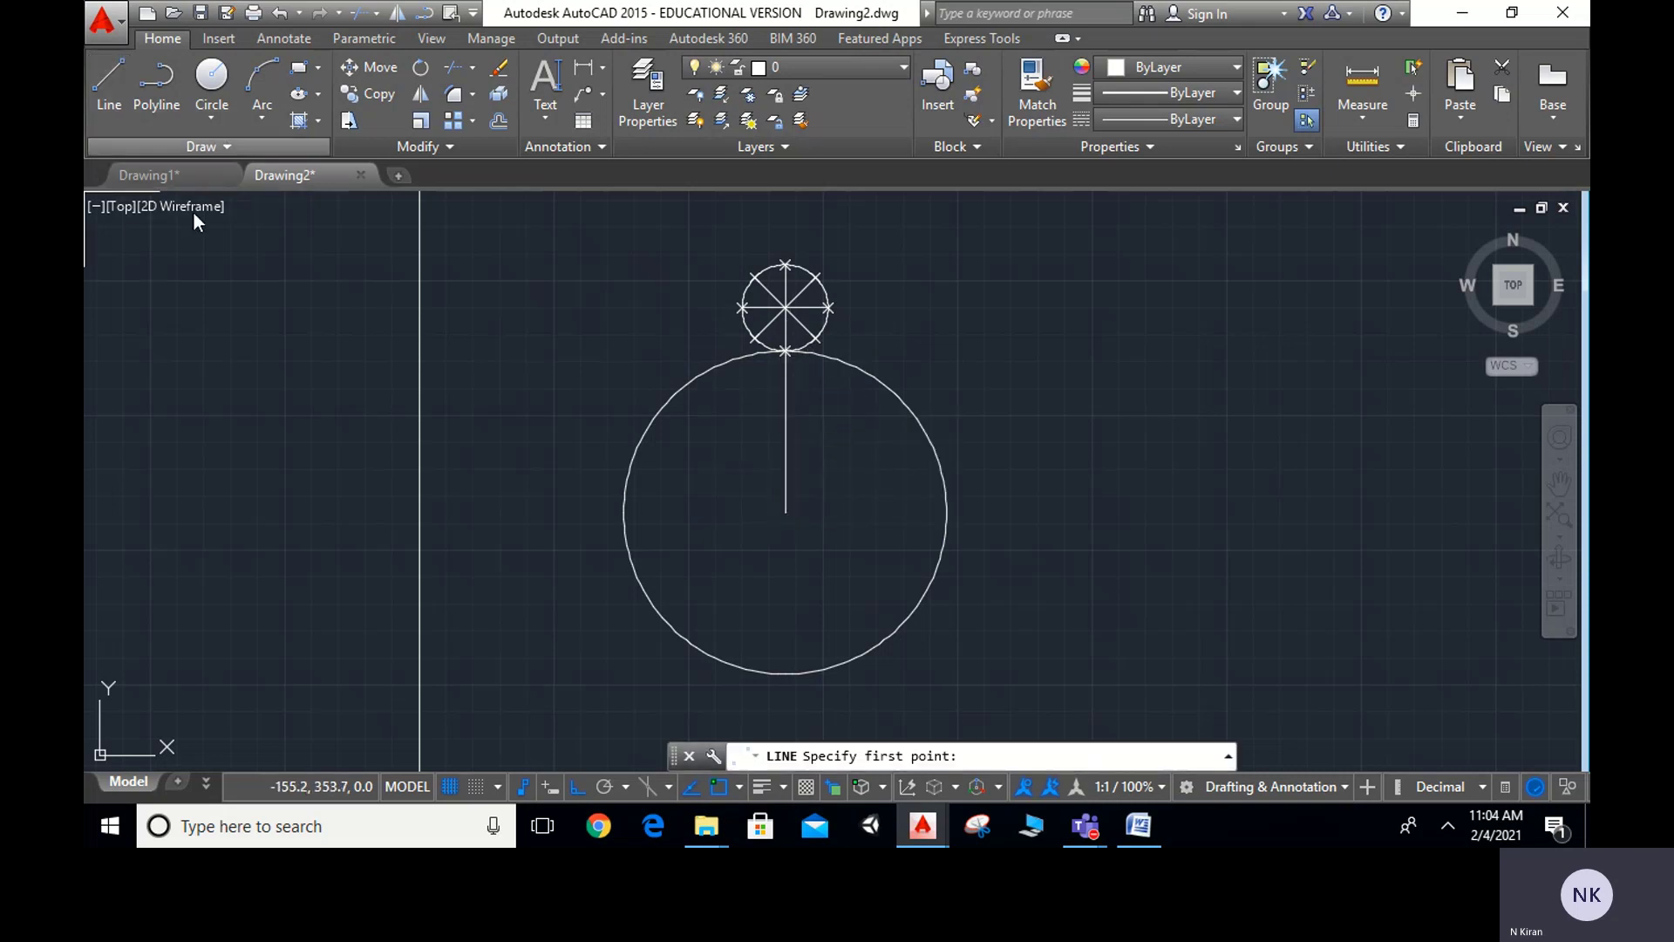
click(784, 512)
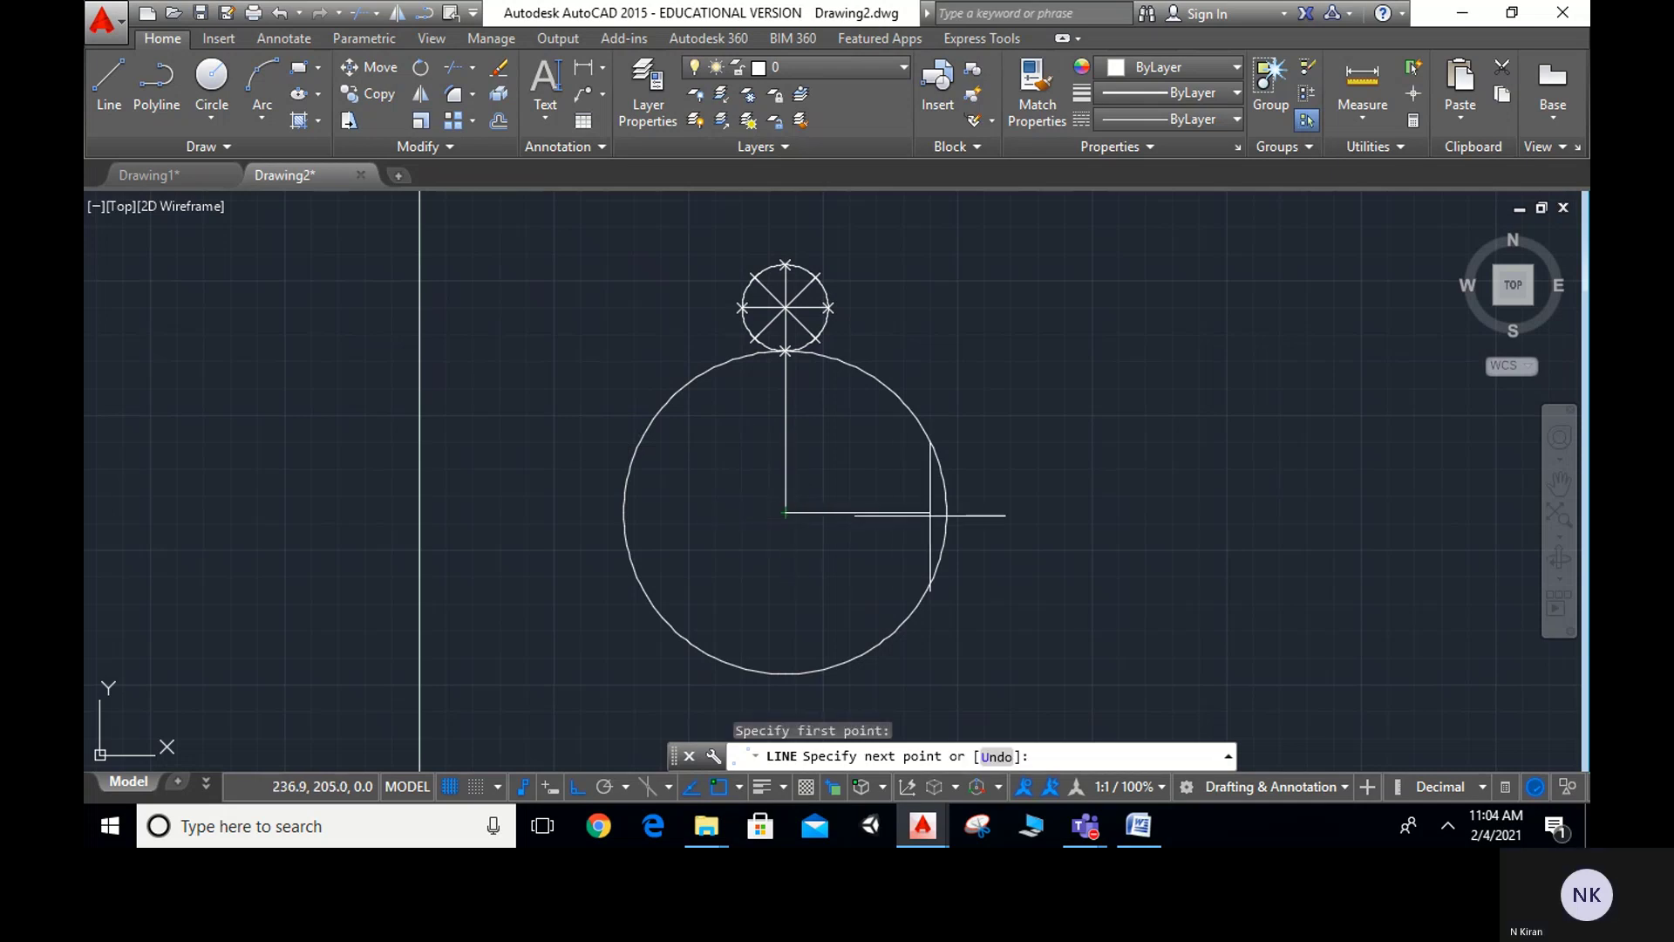
click(946, 511)
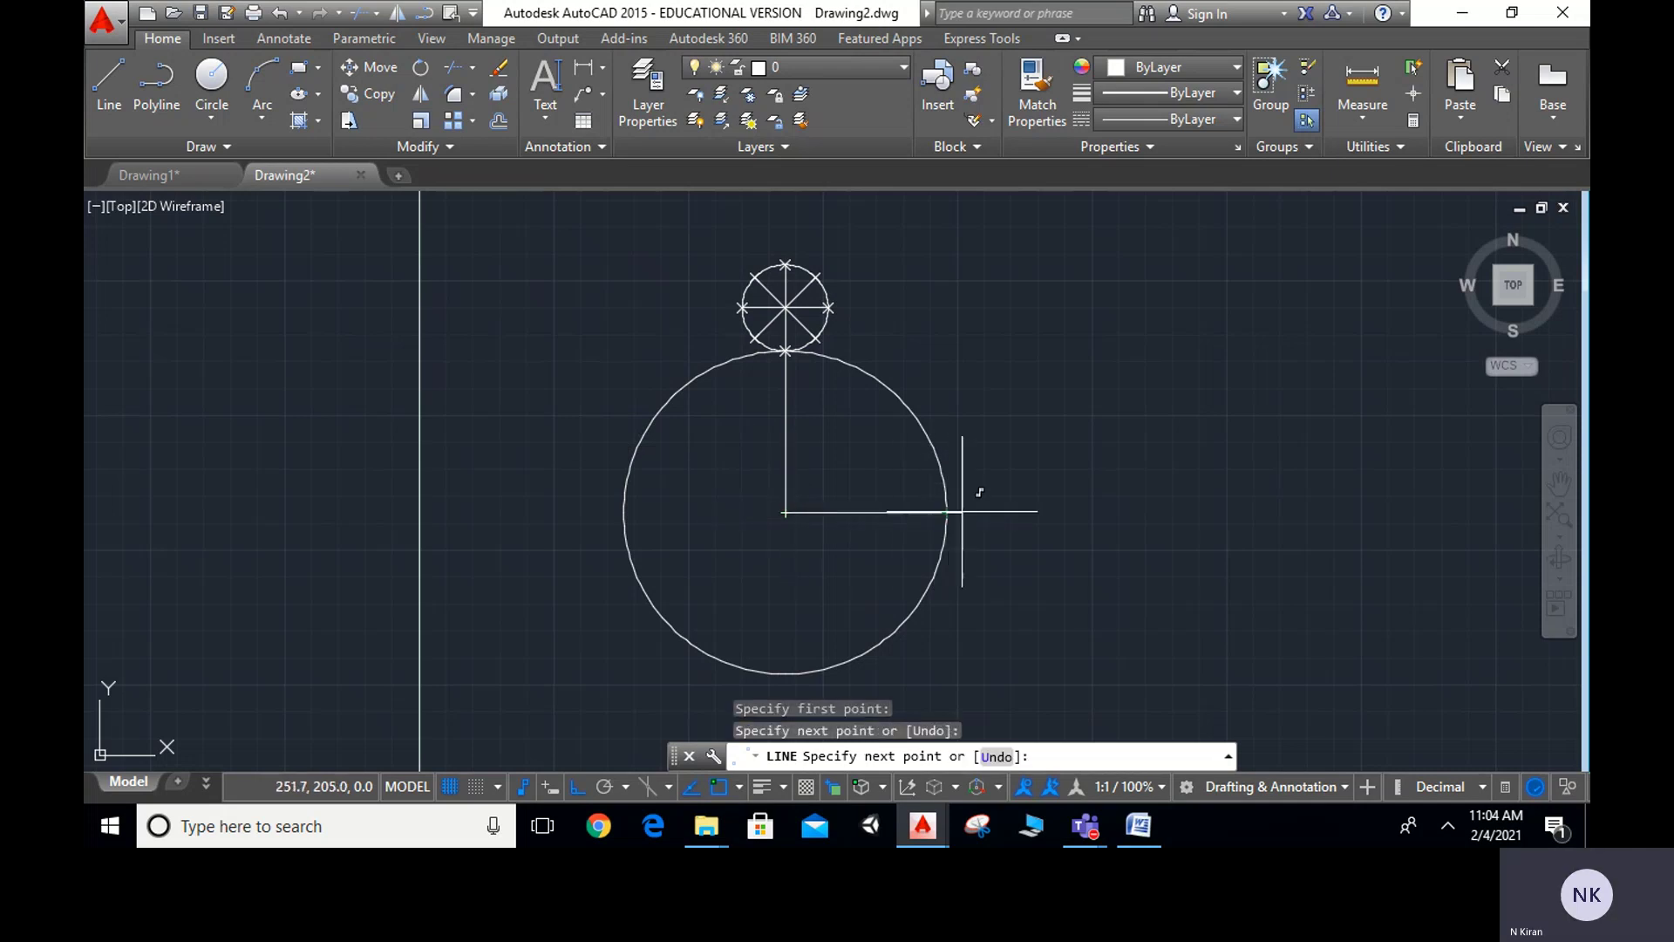
key(Escape)
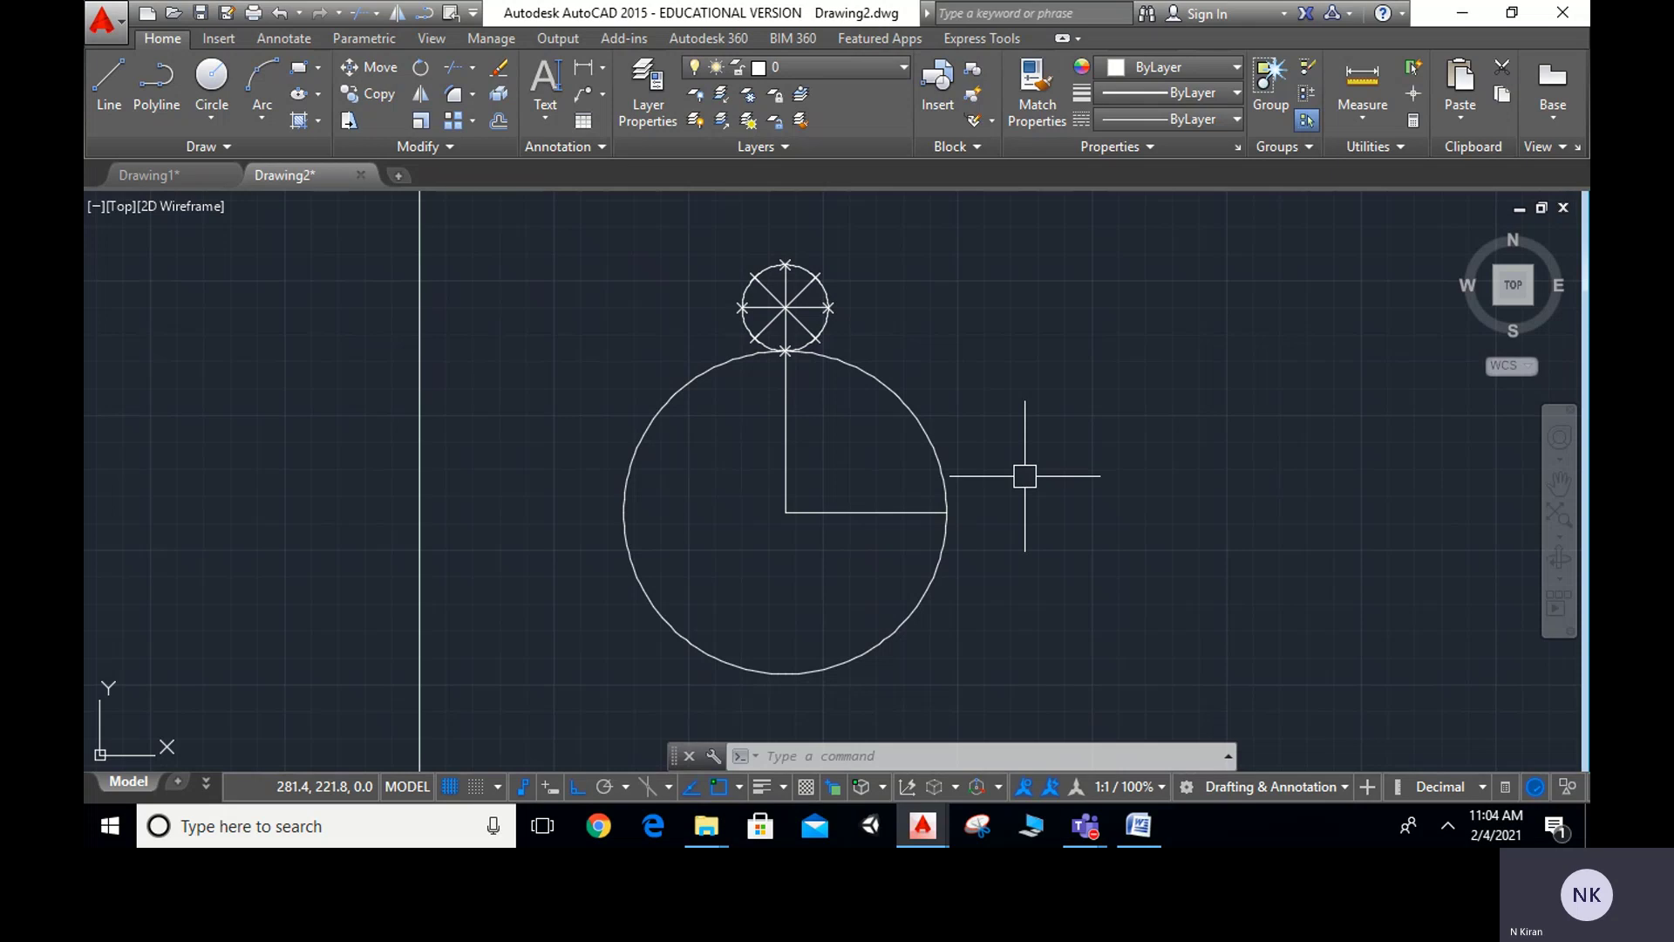
Try to rotate the horizontal radius line by 6° about the base circle's centre with the constraints relaxed, and undo the rotation
mouse_move(863, 518)
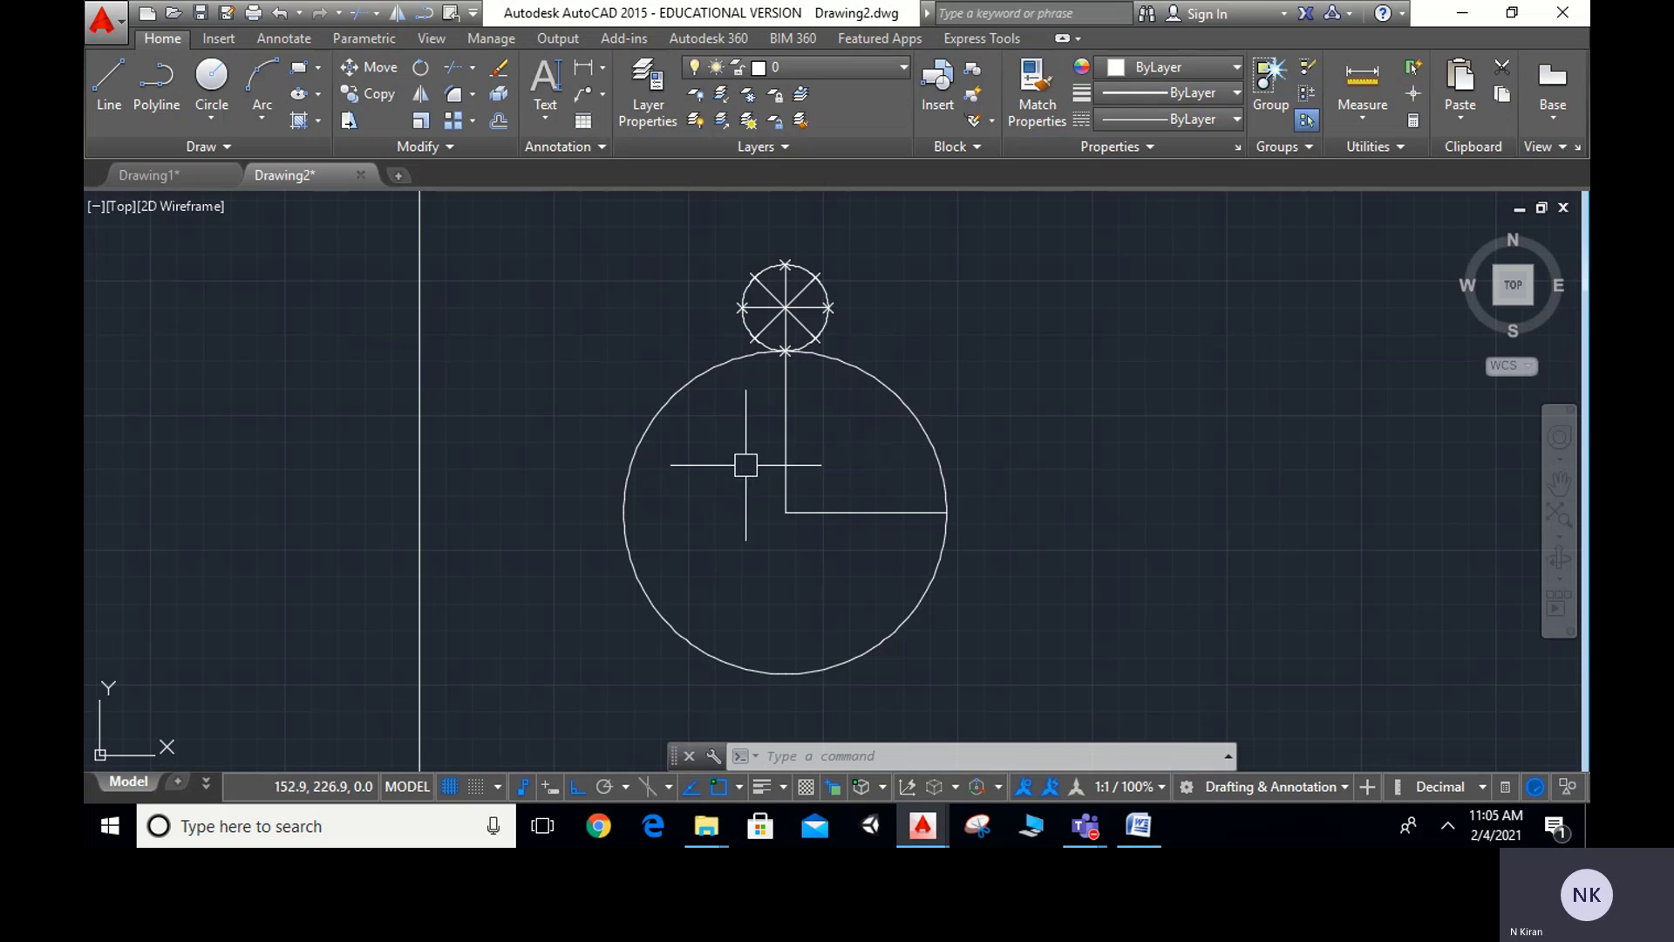
text(r)
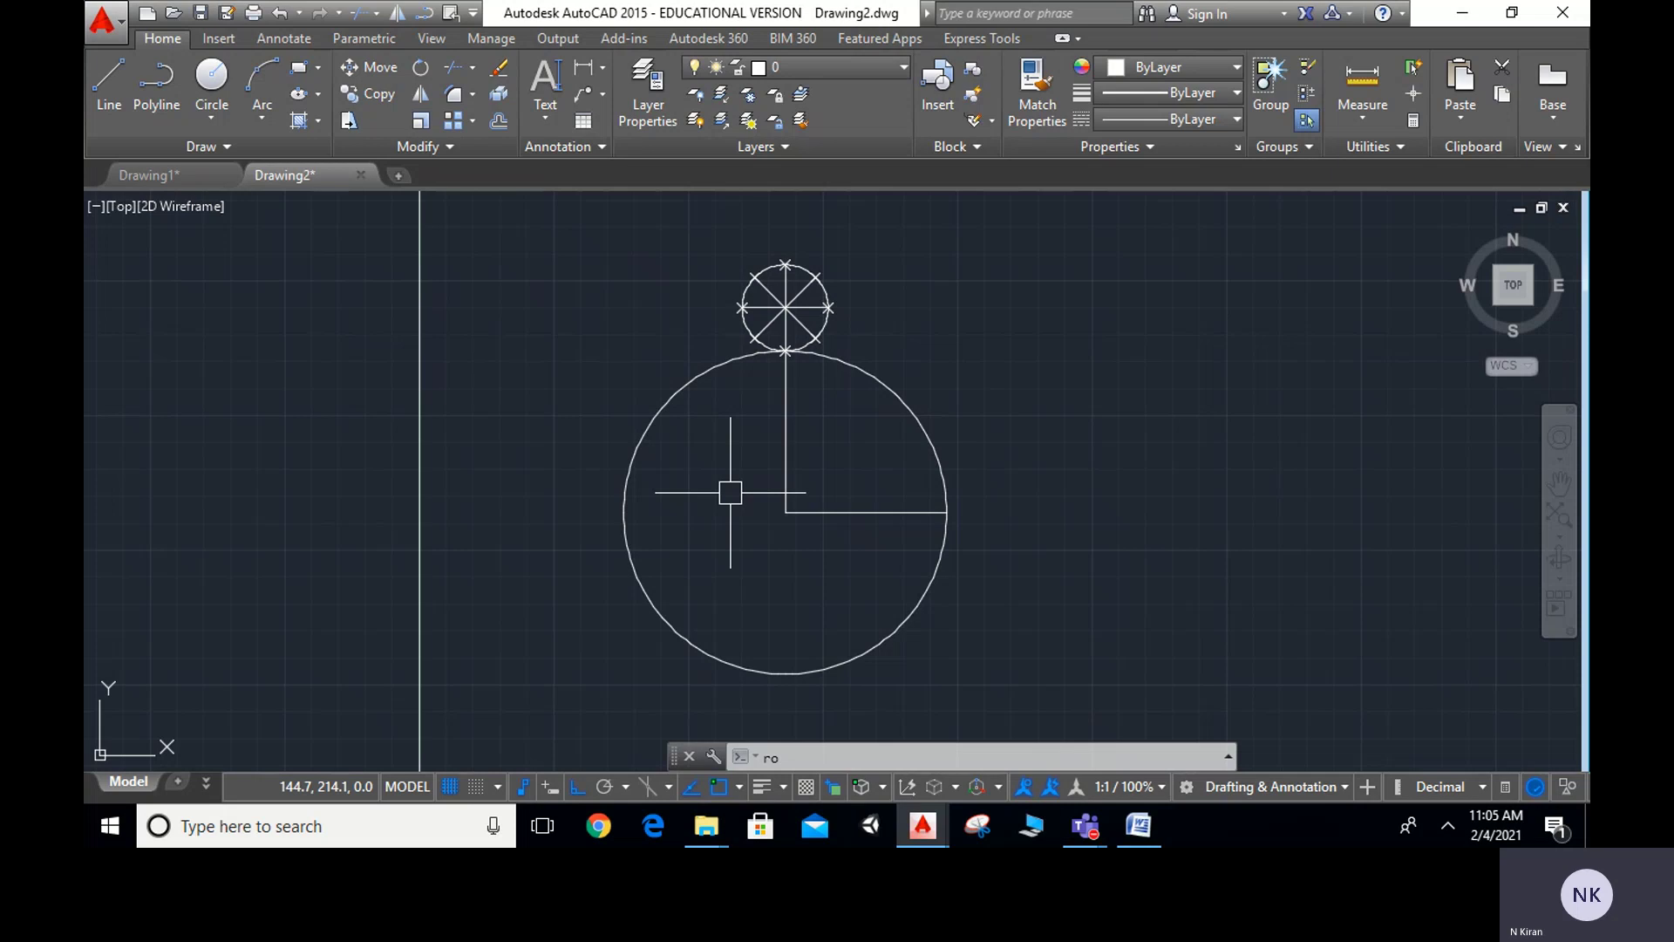
text(o)
key(Return)
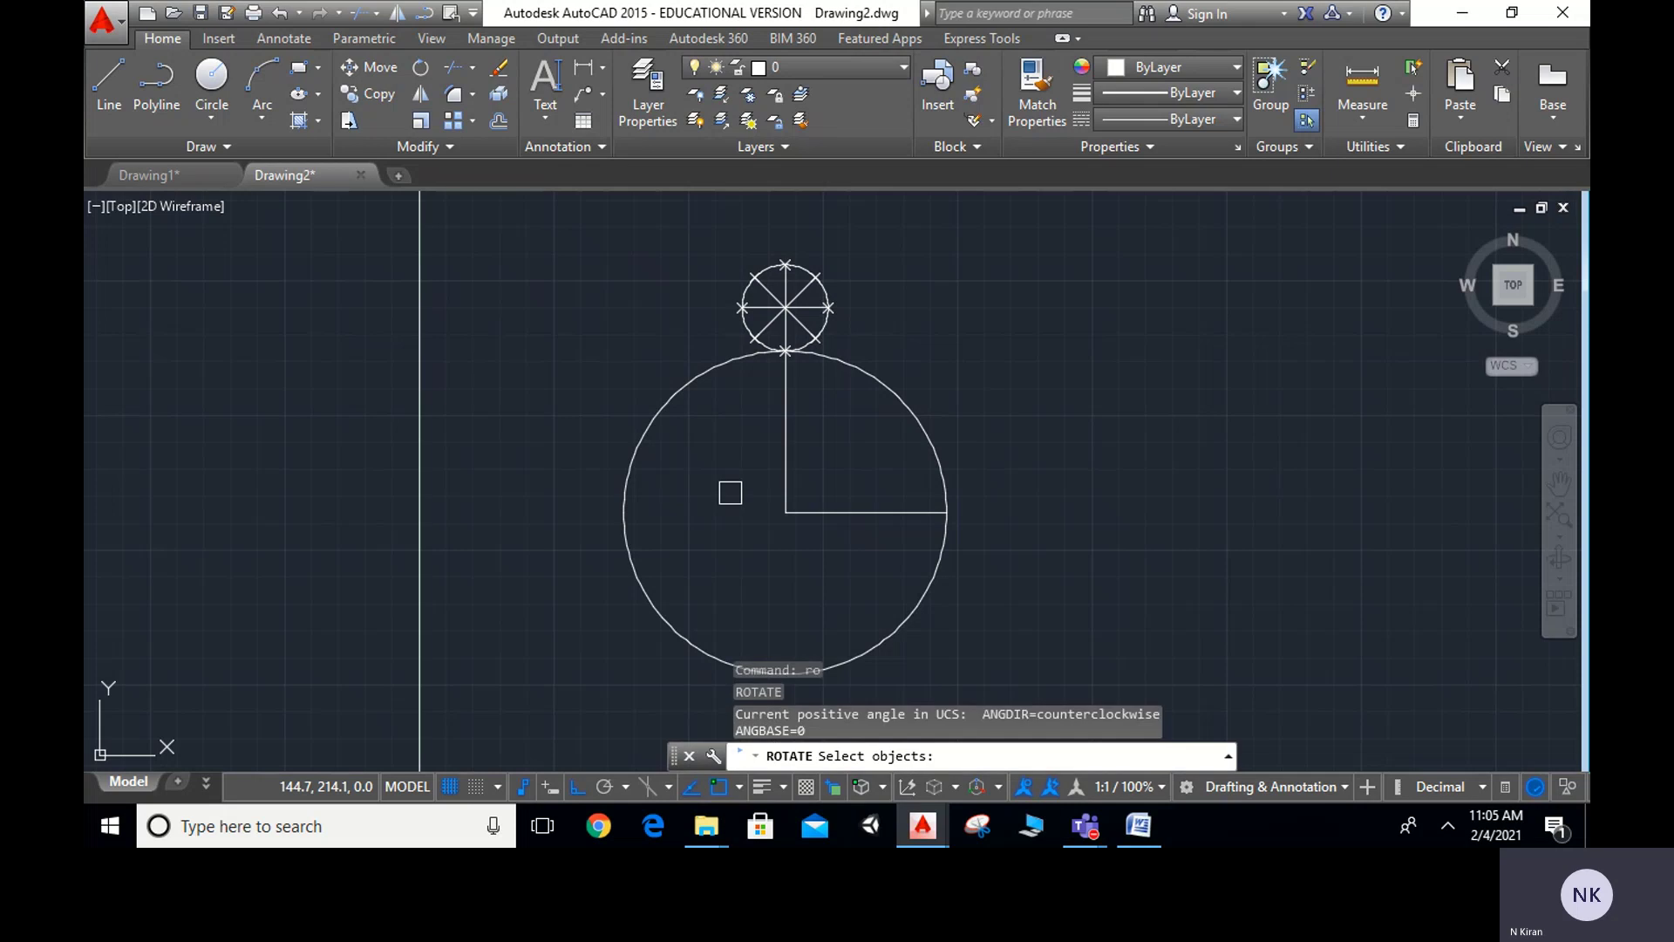
click(865, 513)
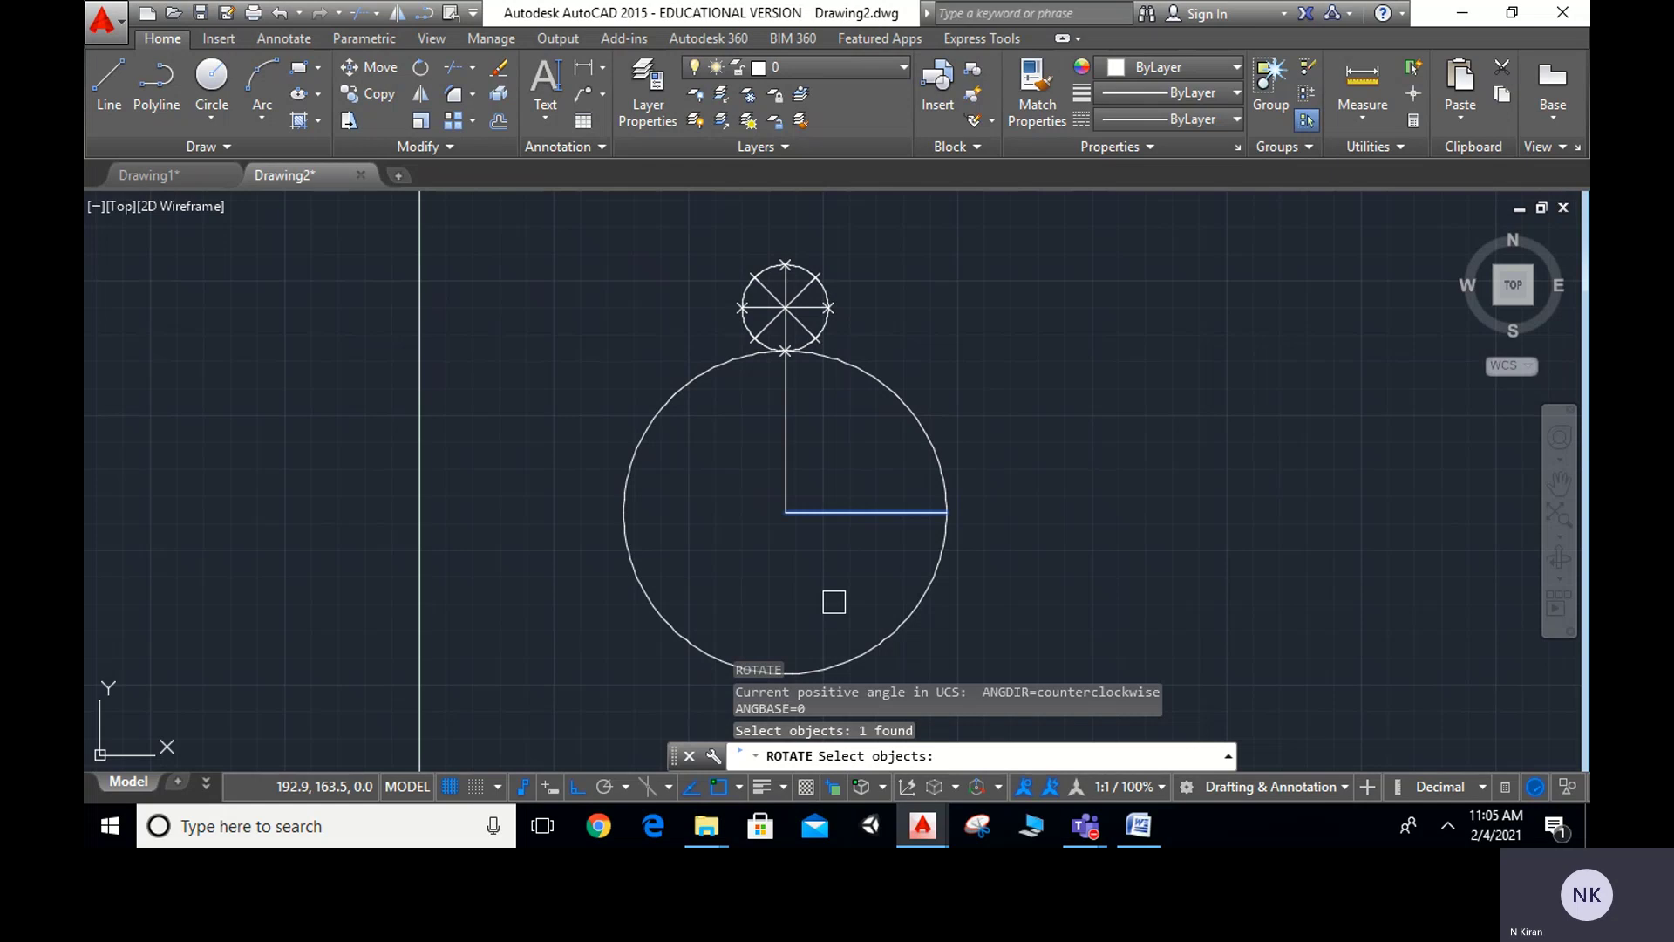
key(Return)
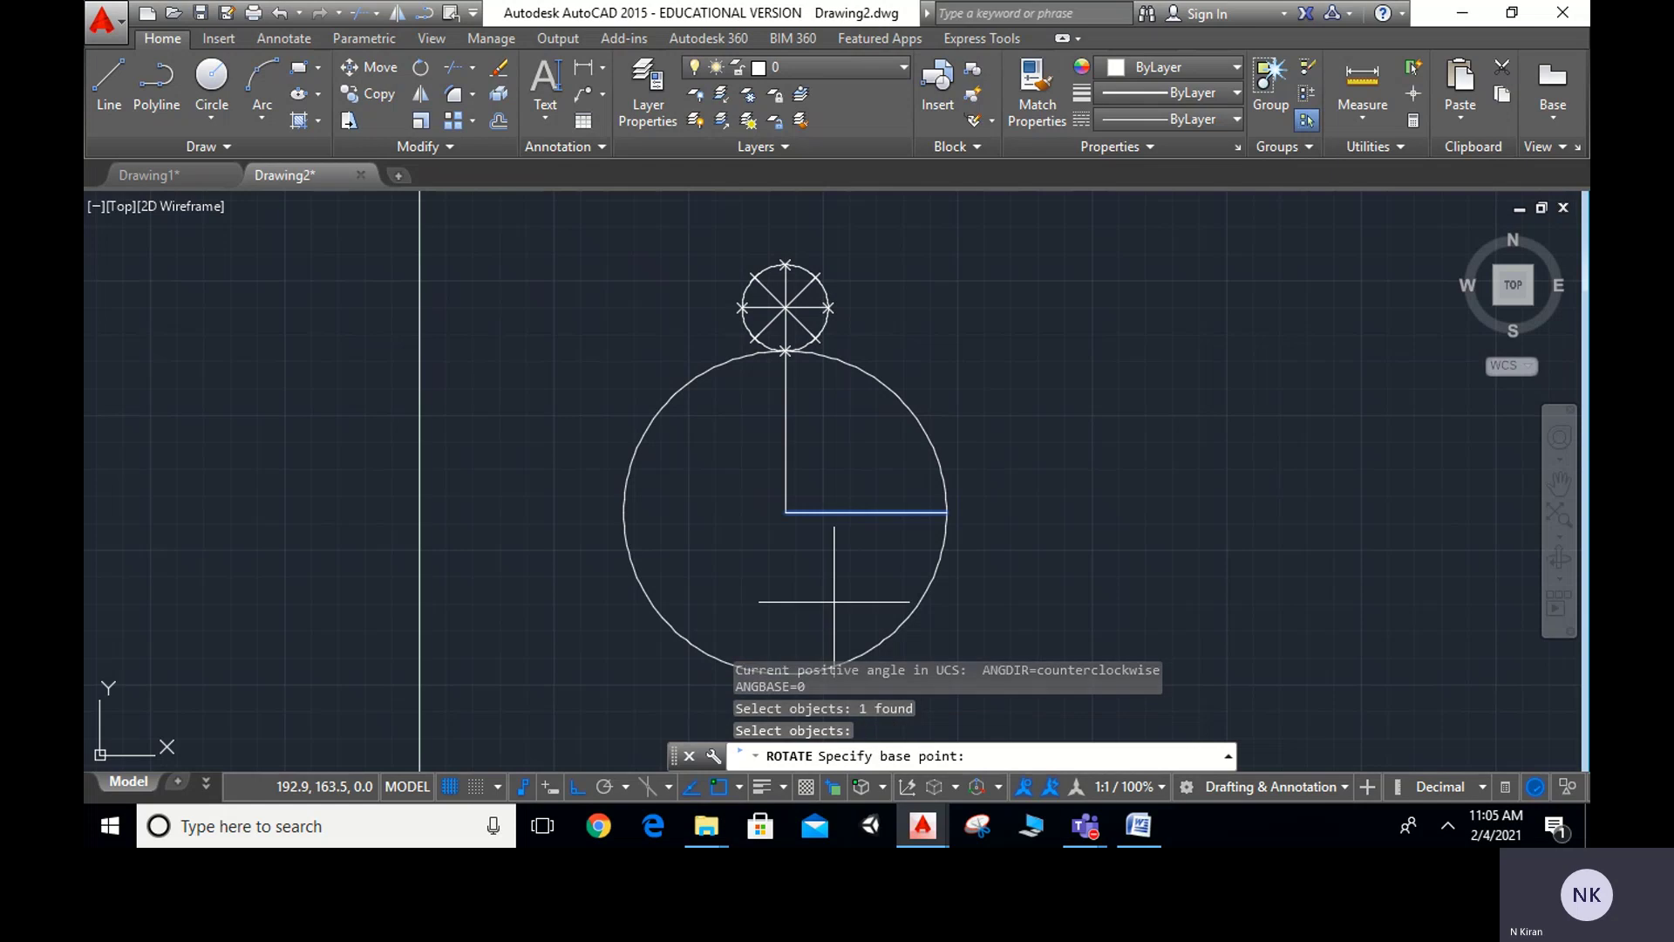
click(786, 512)
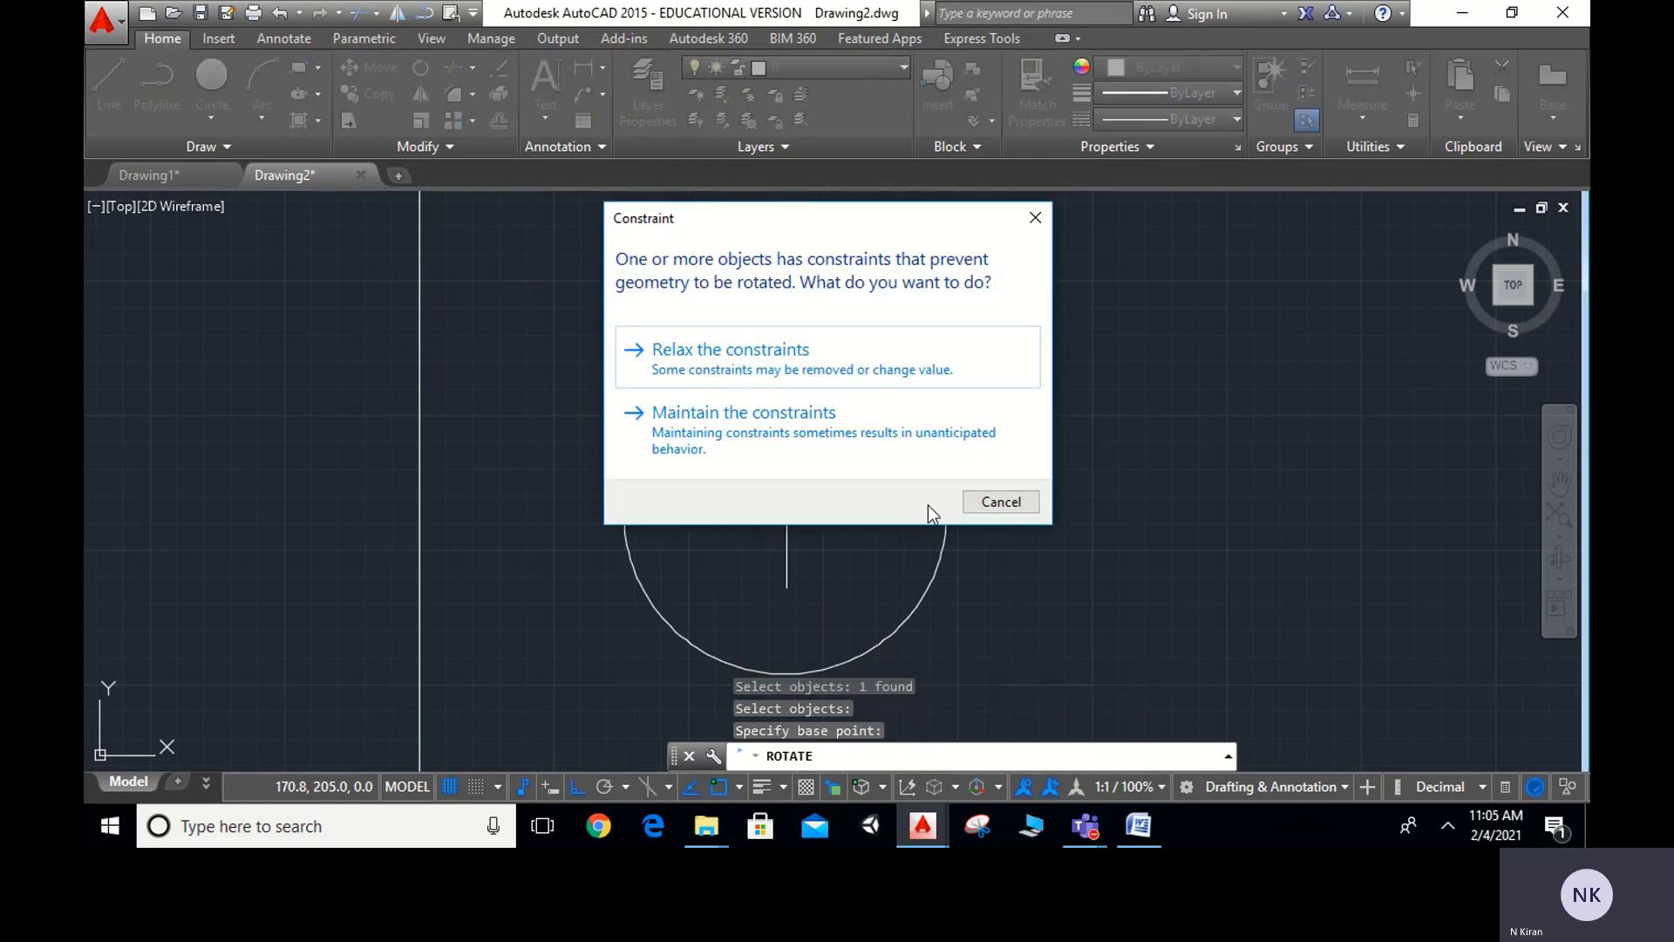
click(781, 363)
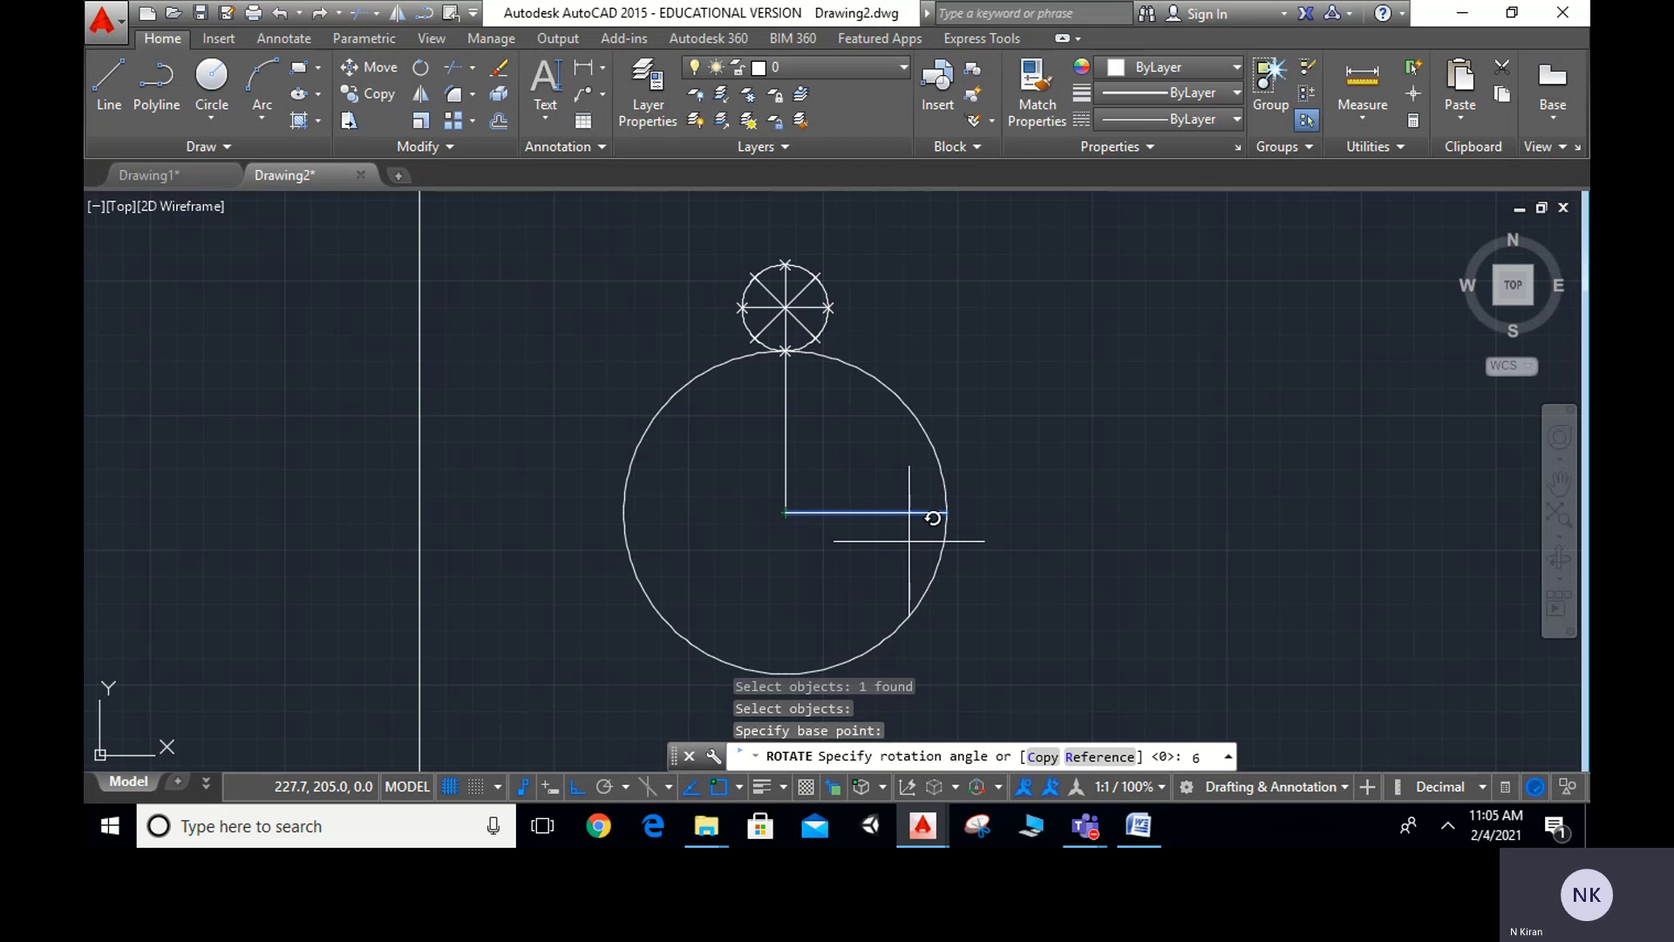
key(Return)
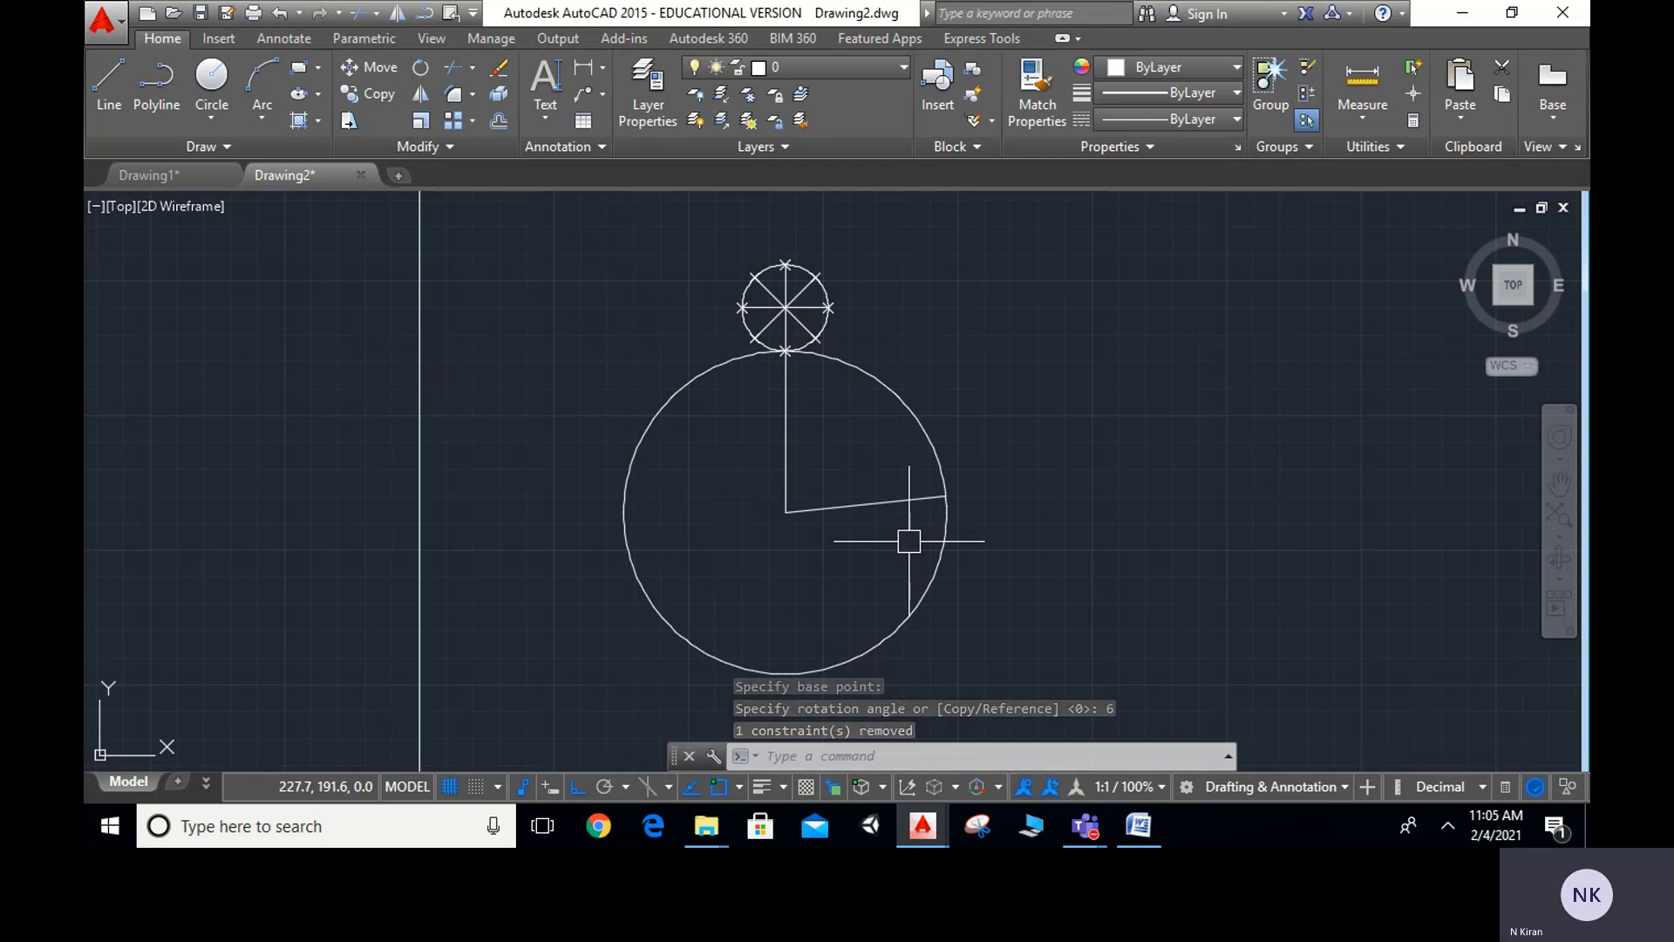
key(ctrl+z)
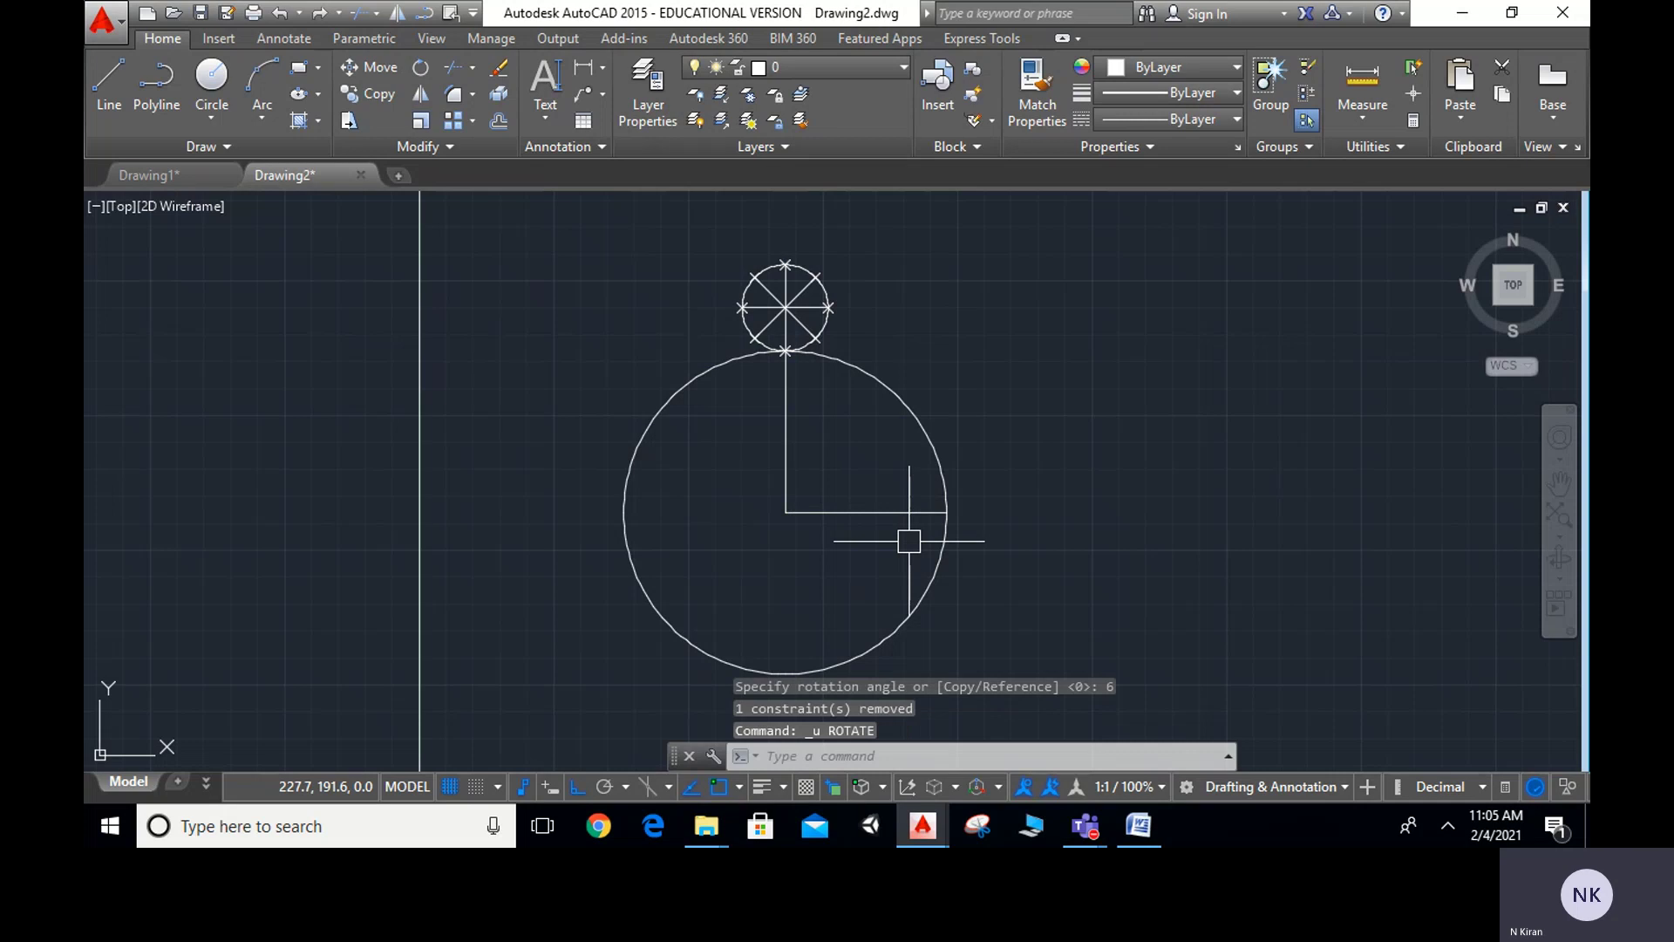
Rotate the horizontal radius line by -6° about the base circle's centre, relaxing the constraints
text(ro)
key(Return)
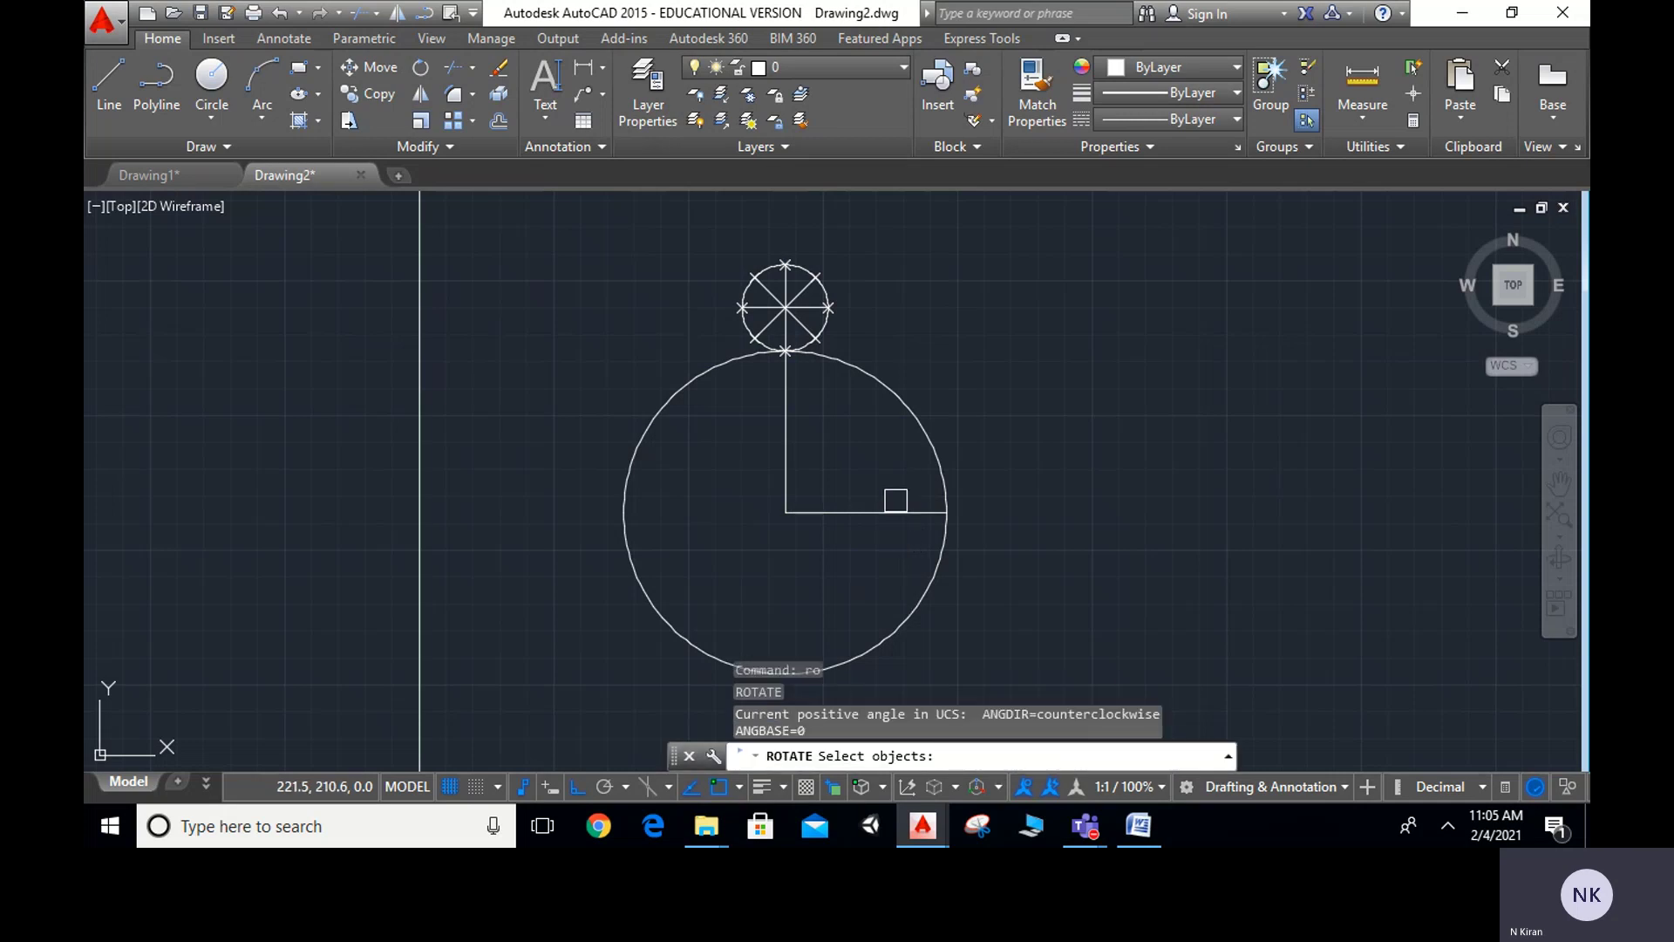
click(900, 510)
key(Return)
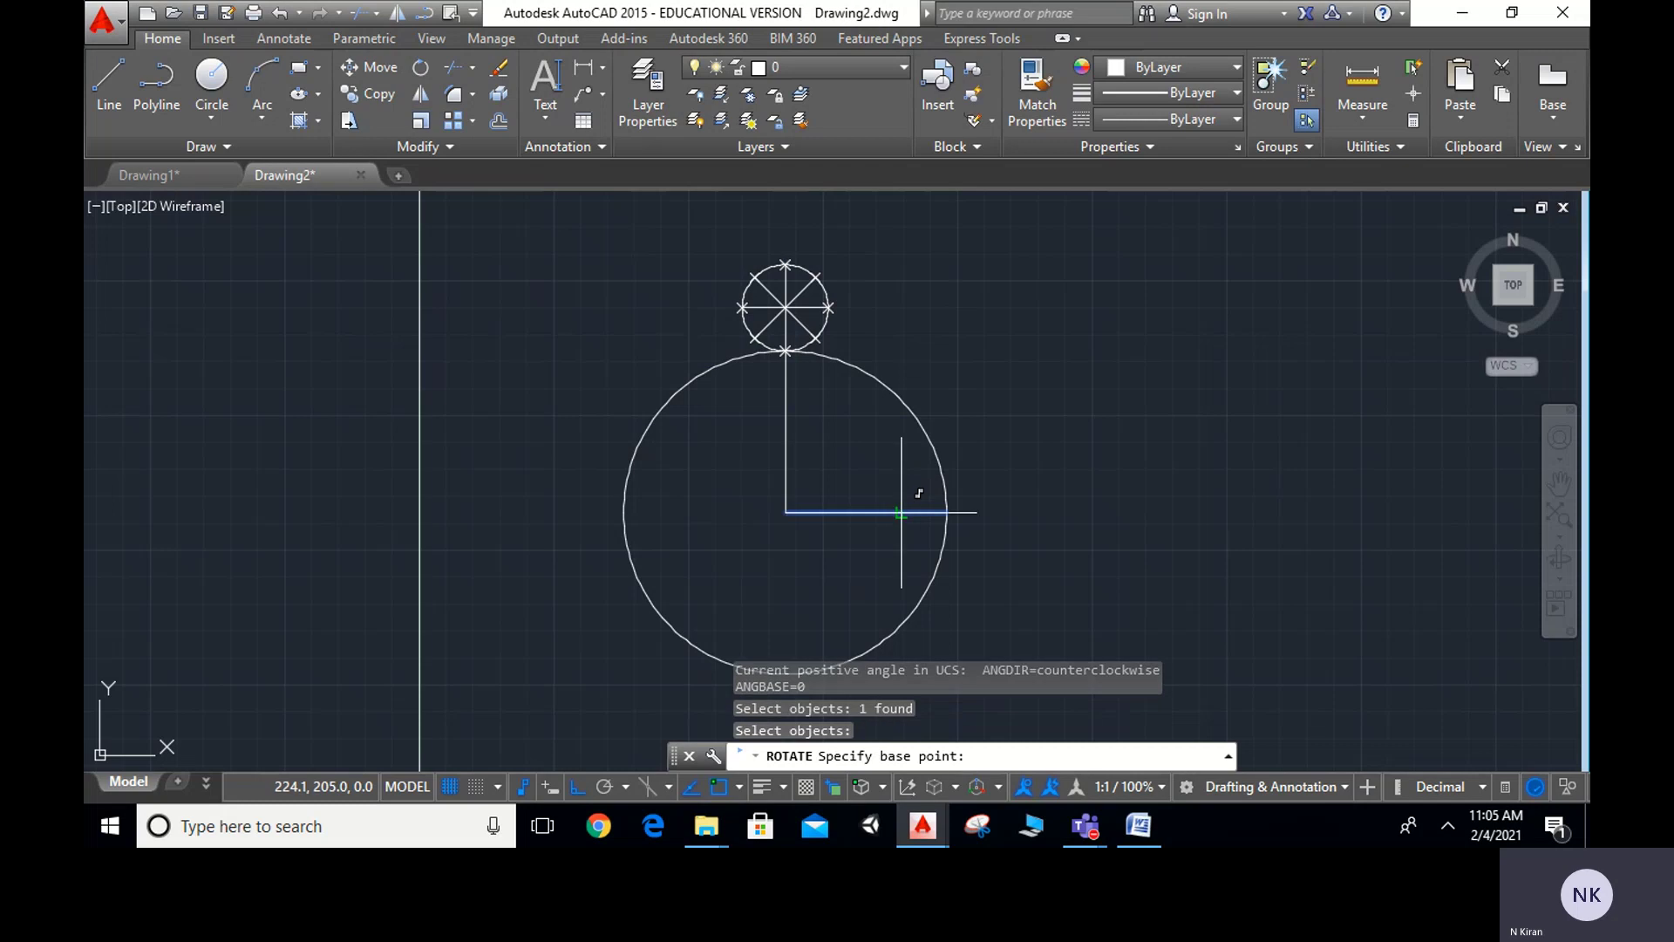
click(786, 513)
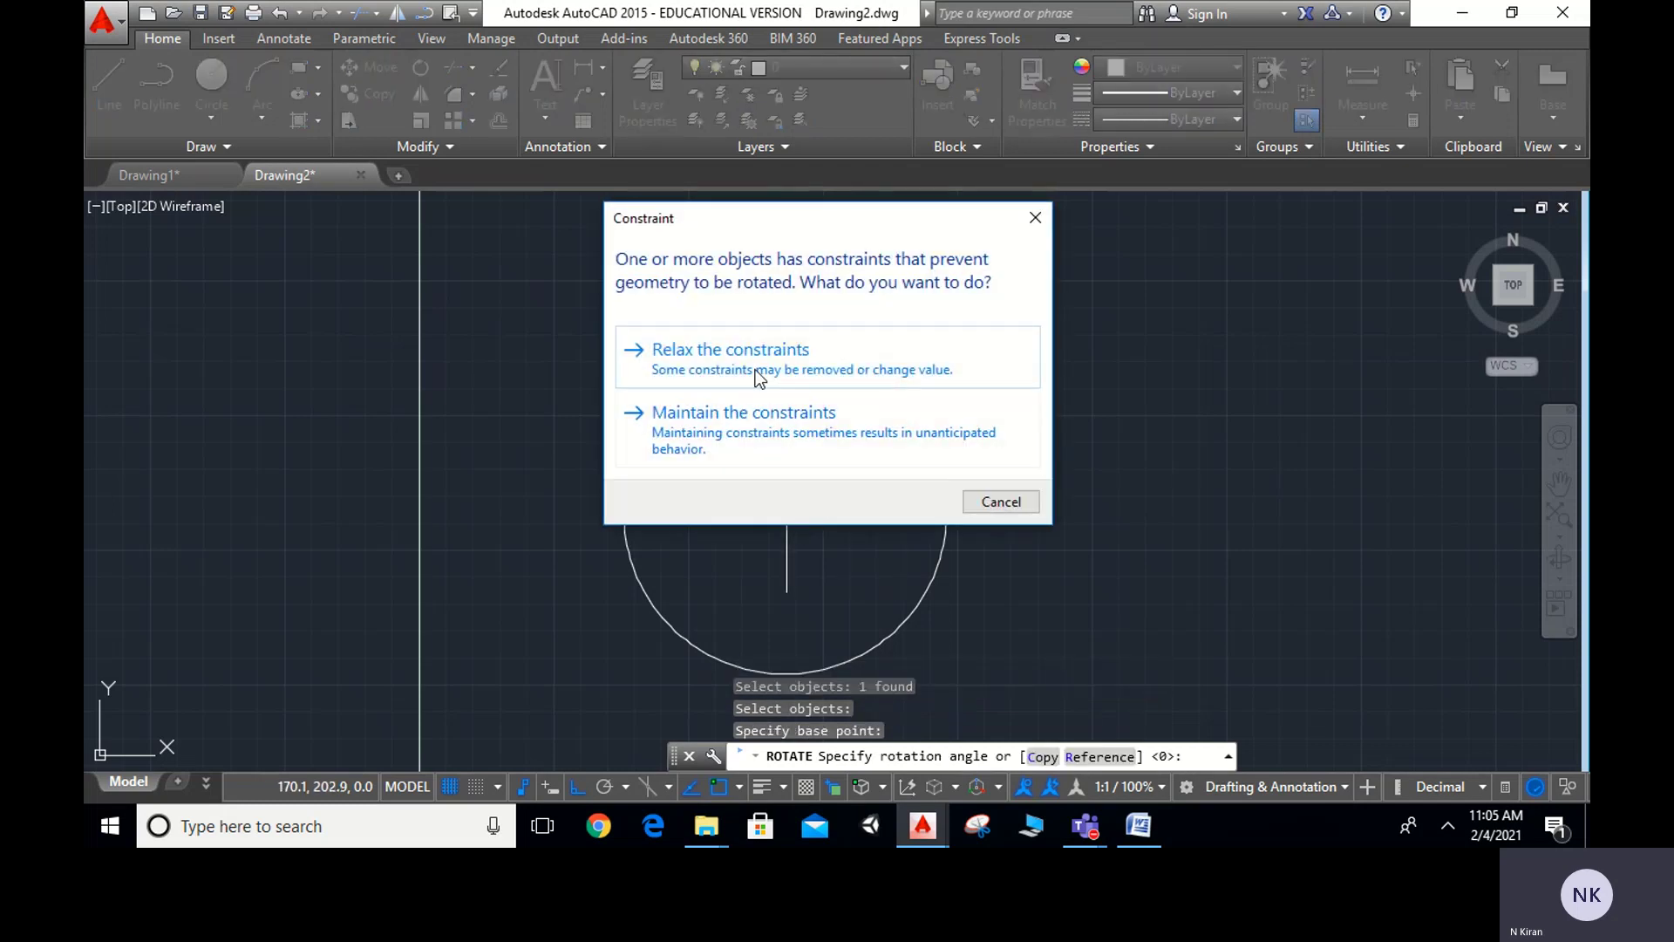
click(785, 375)
text(-6)
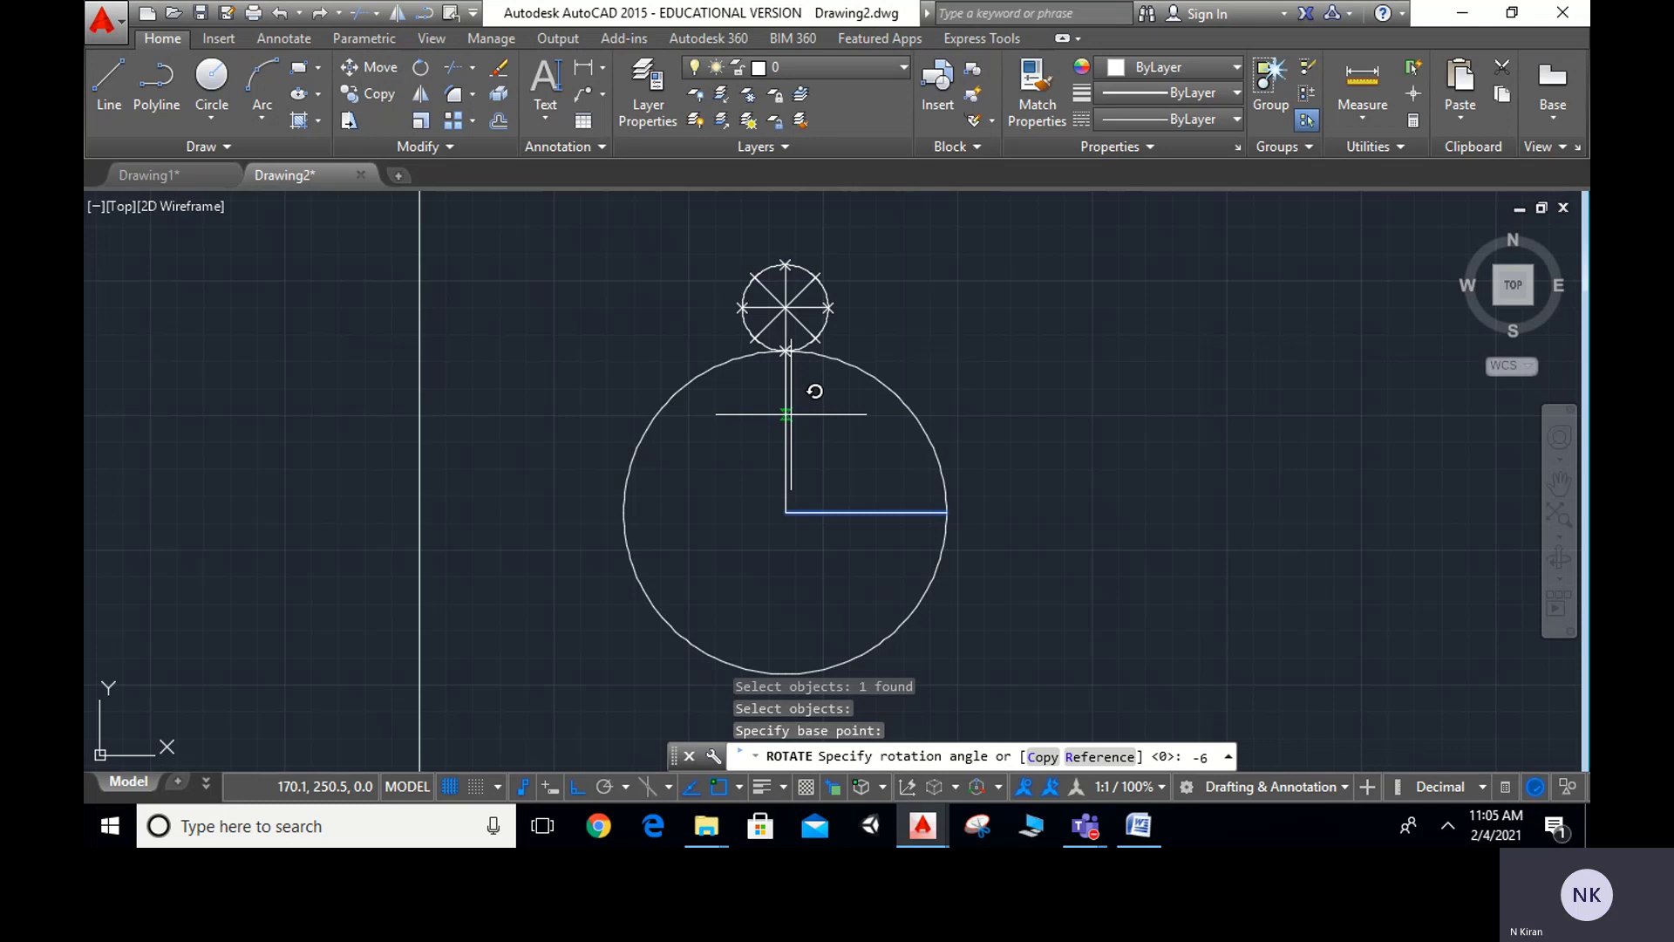
key(Return)
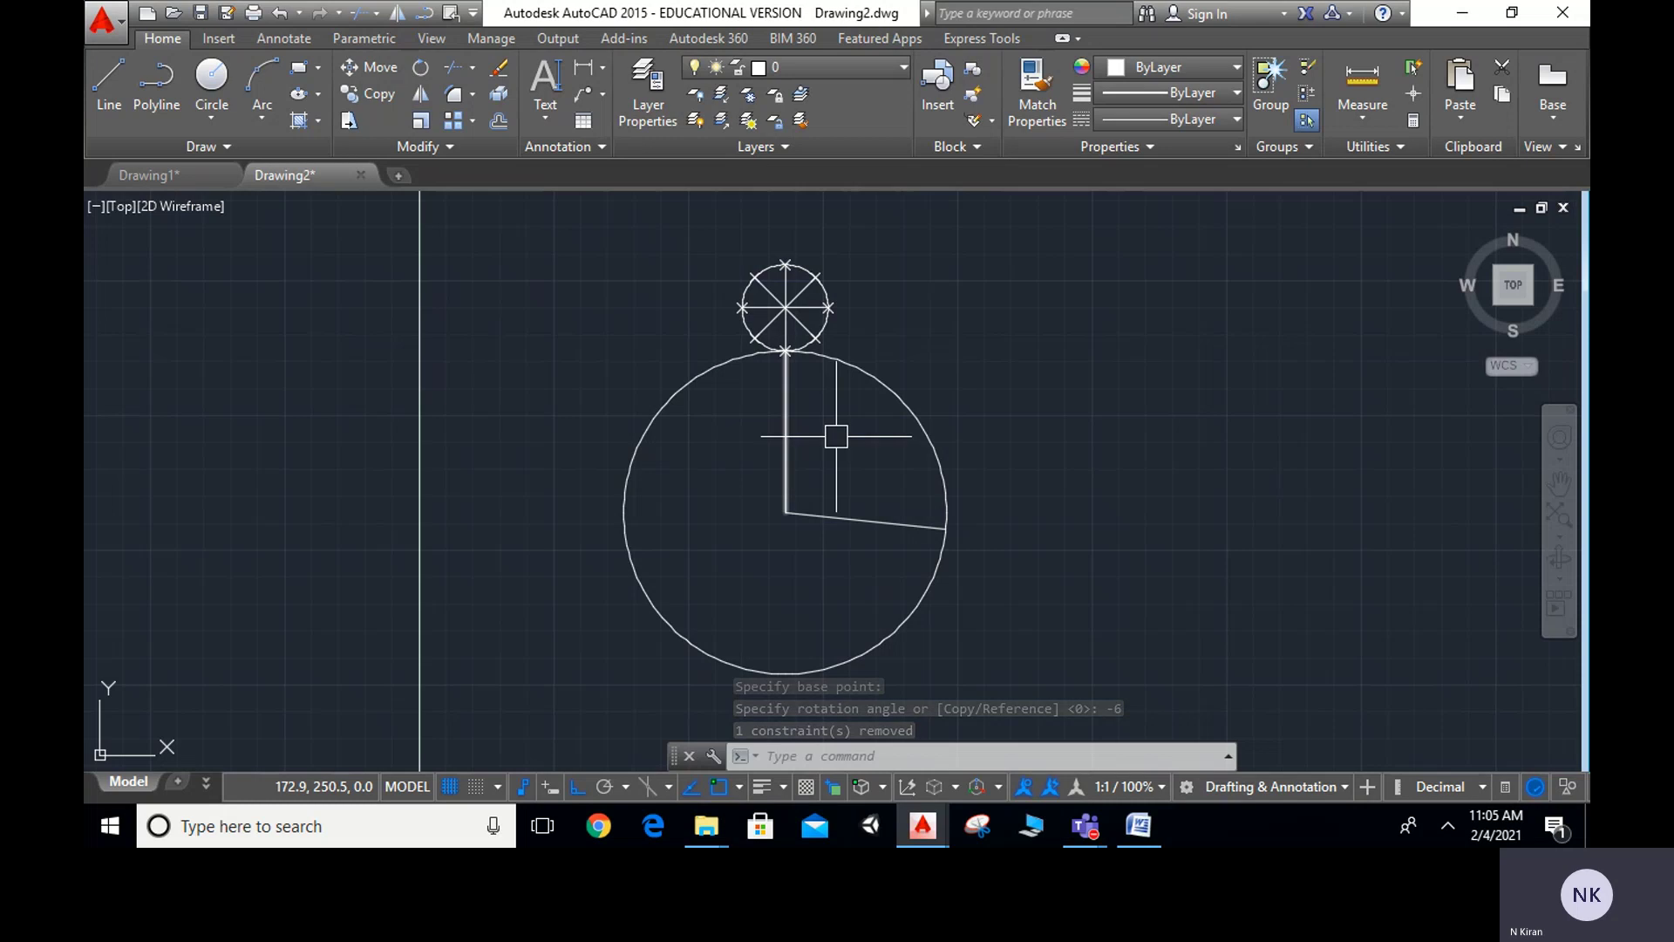
Trim away the part of the base circle outside the sector between the vertical and the tilted radius lines
mouse_move(999, 425)
middle_down()
mouse_move(1009, 403)
mouse_move(973, 478)
middle_up()
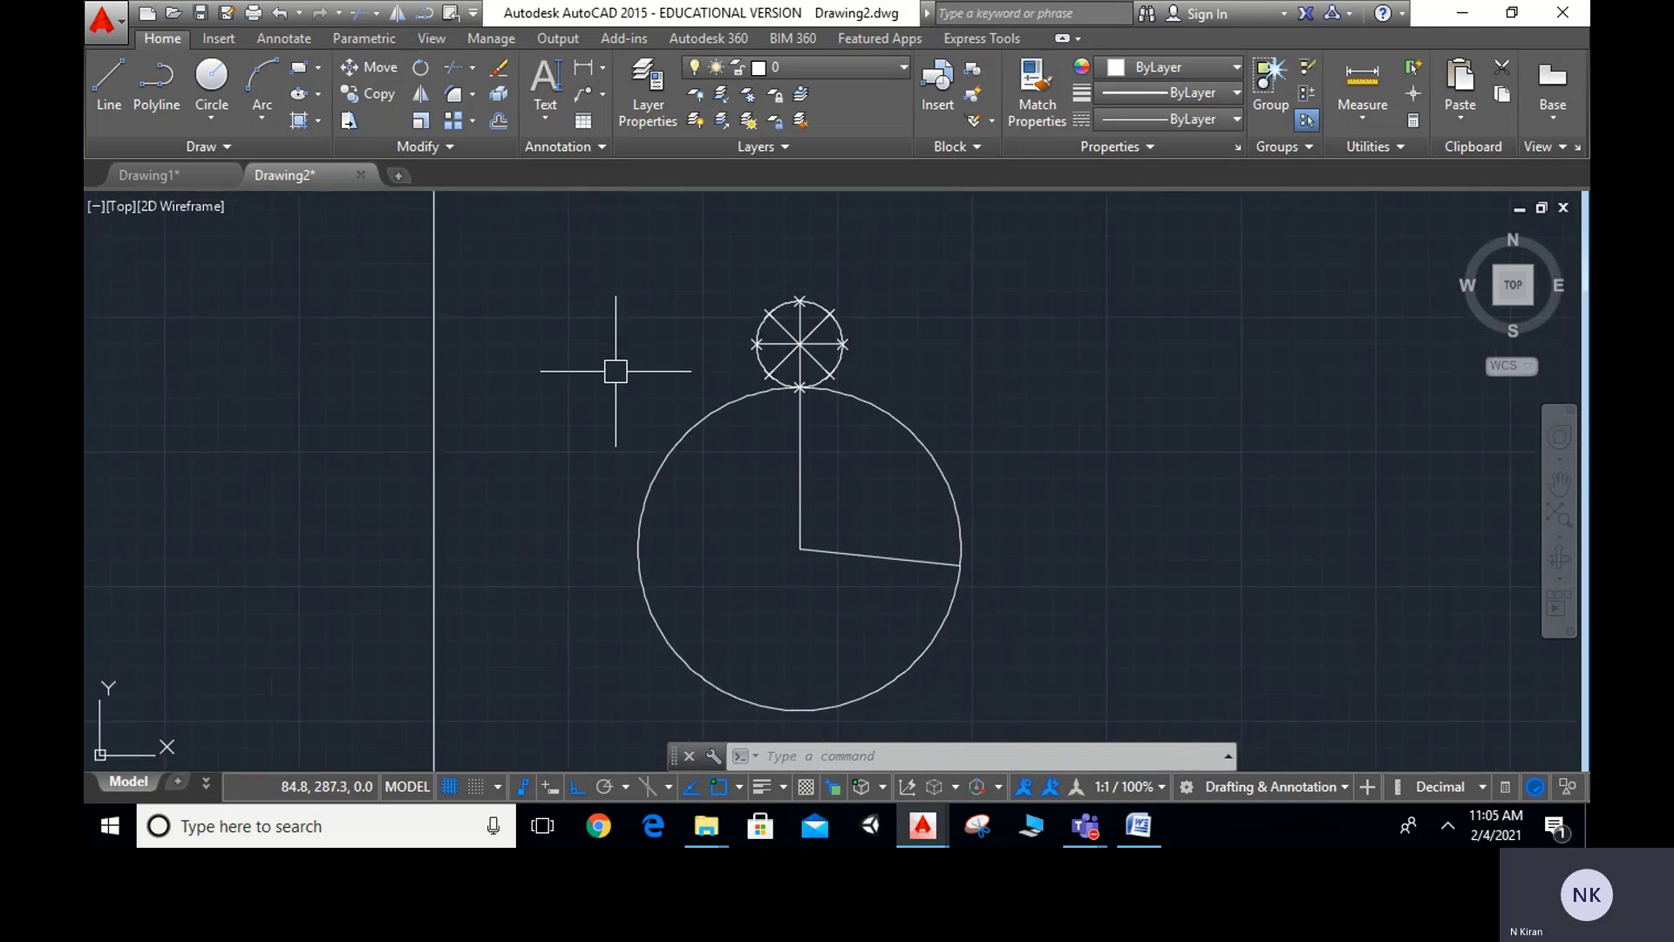
text(tr)
key(Return)
key(Return)
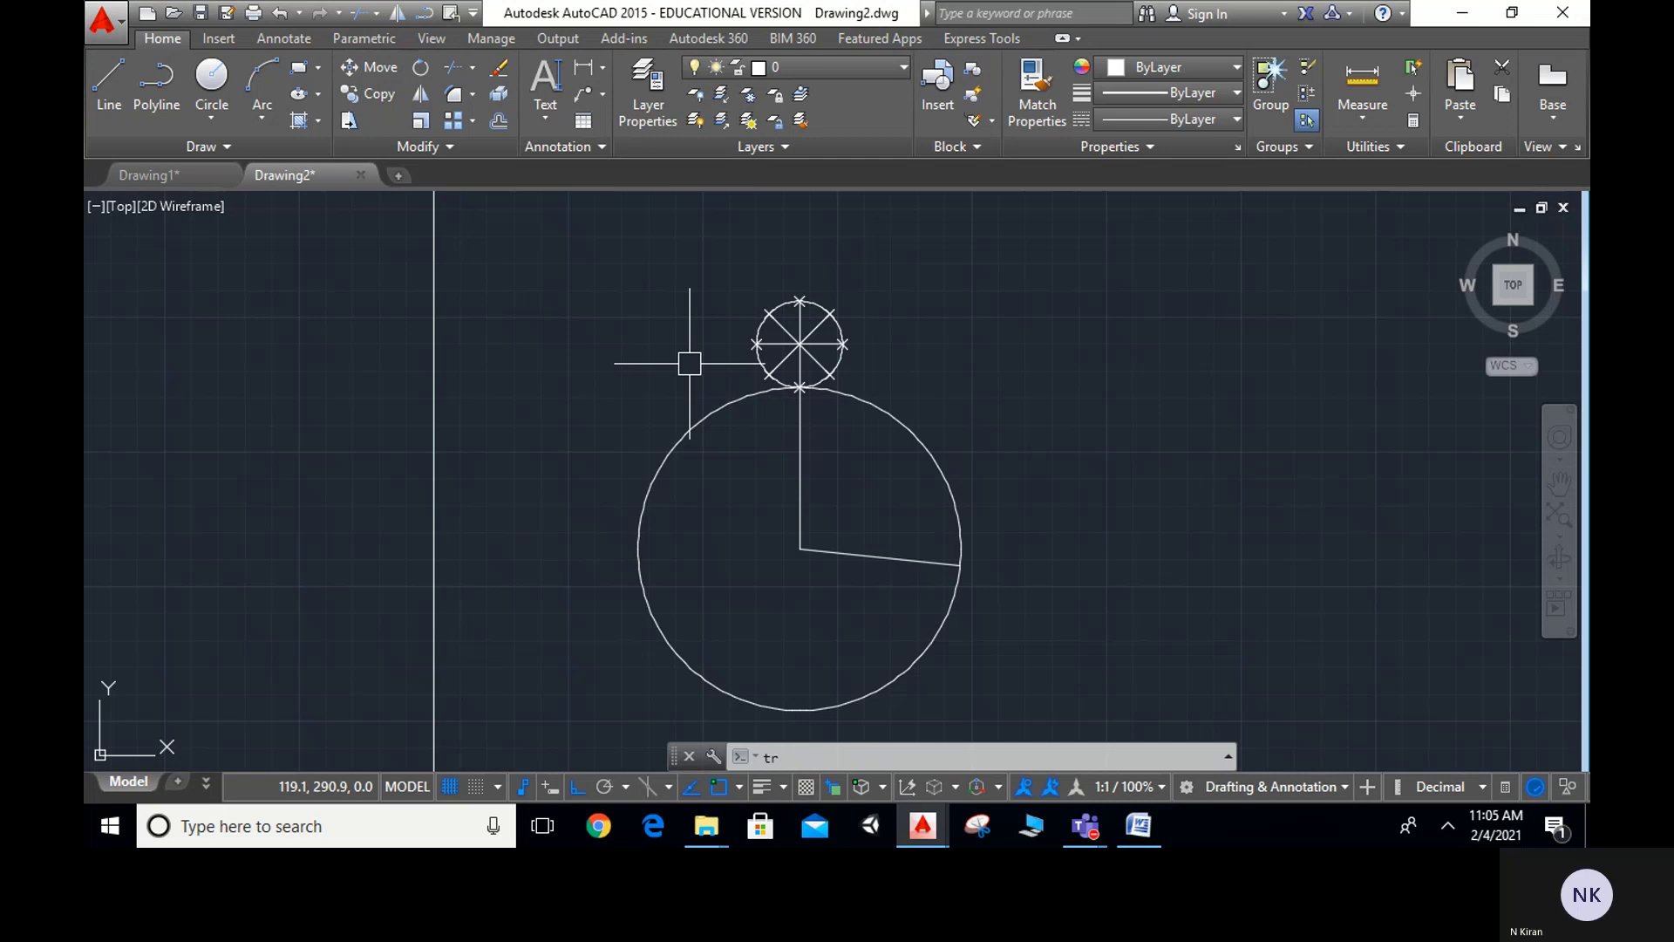
click(707, 416)
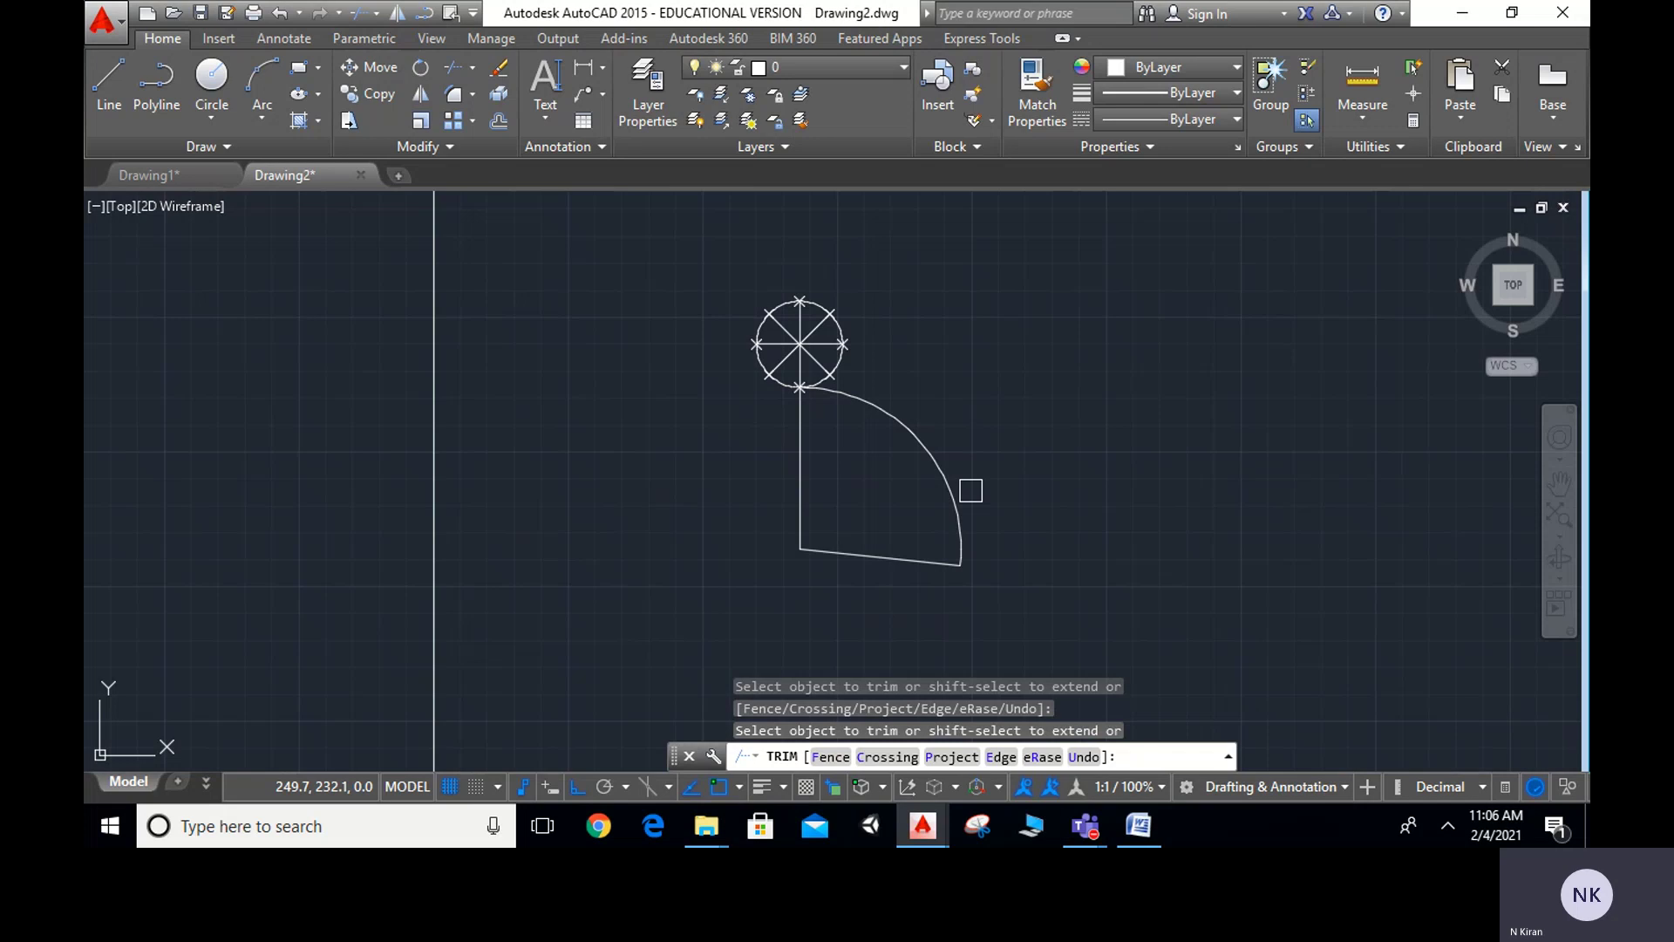
key(Escape)
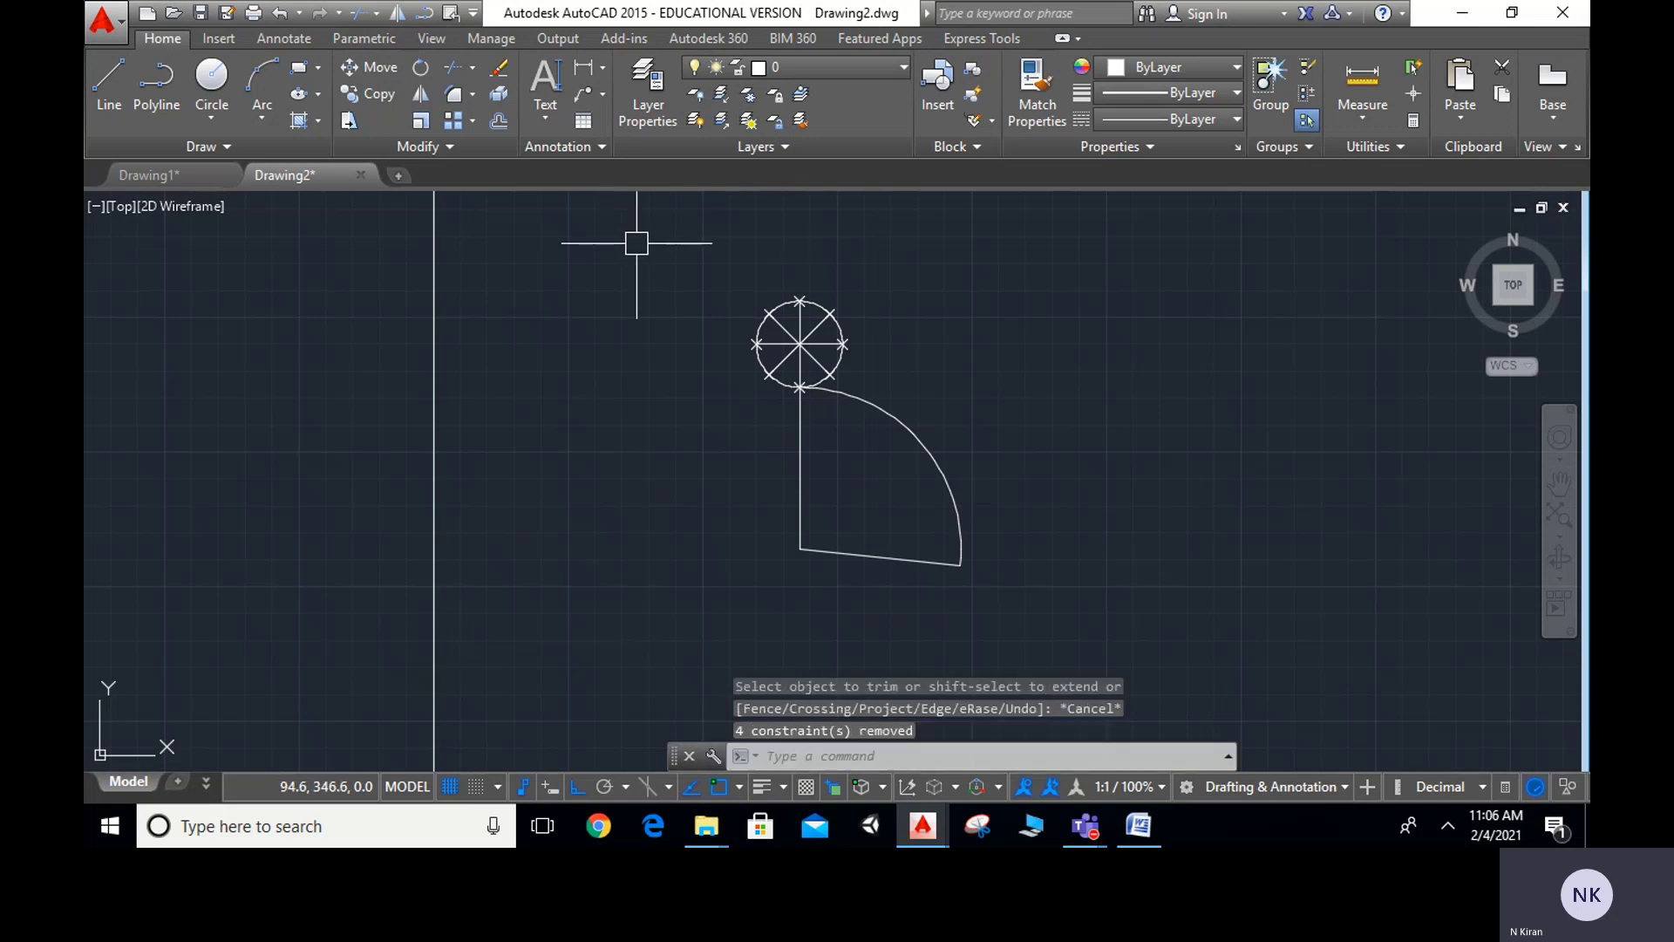
Try to rotate the whole figure, rolling circle and sector, about the sector's centre with the constraints relaxed
click(693, 243)
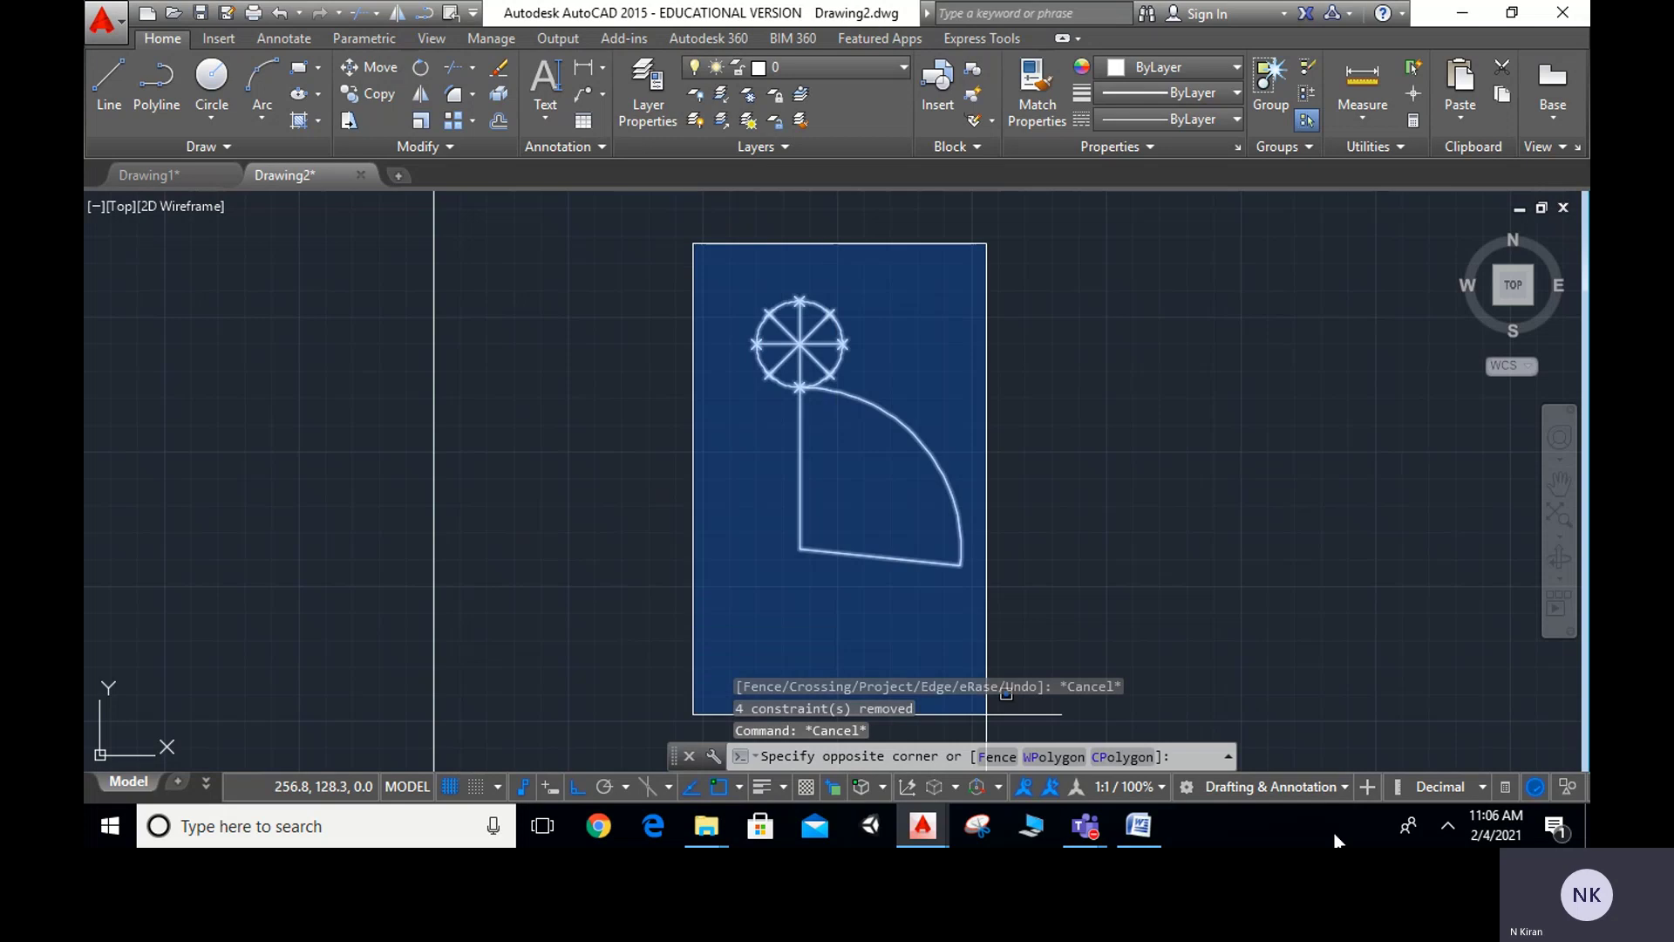
key(Escape)
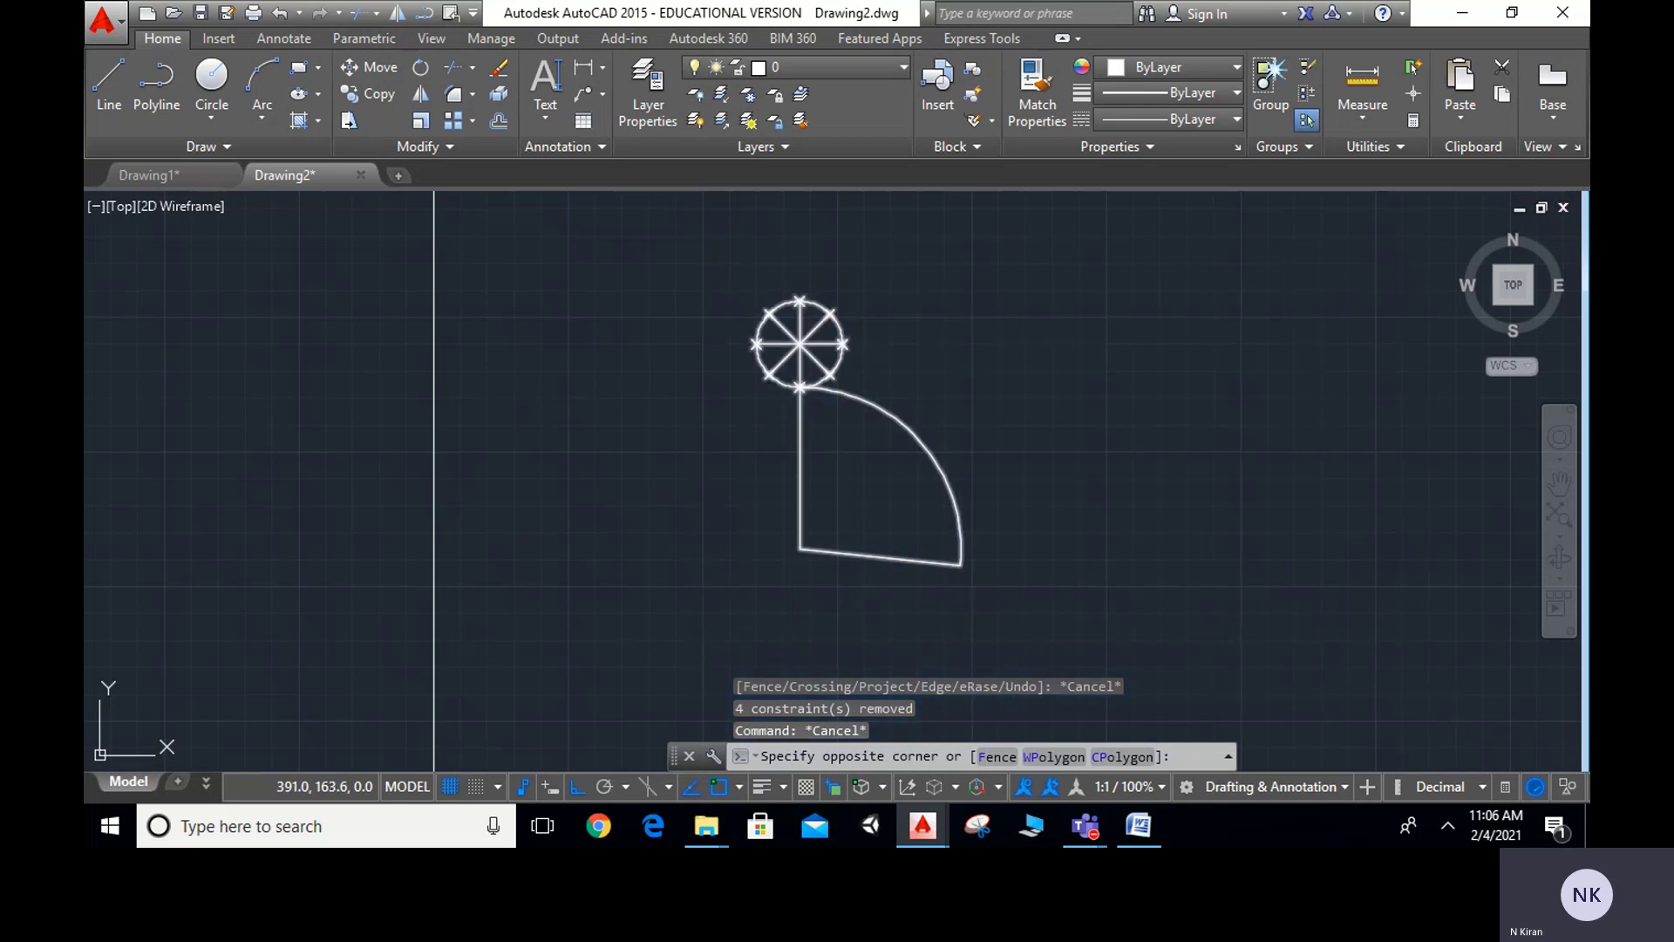
click(1278, 636)
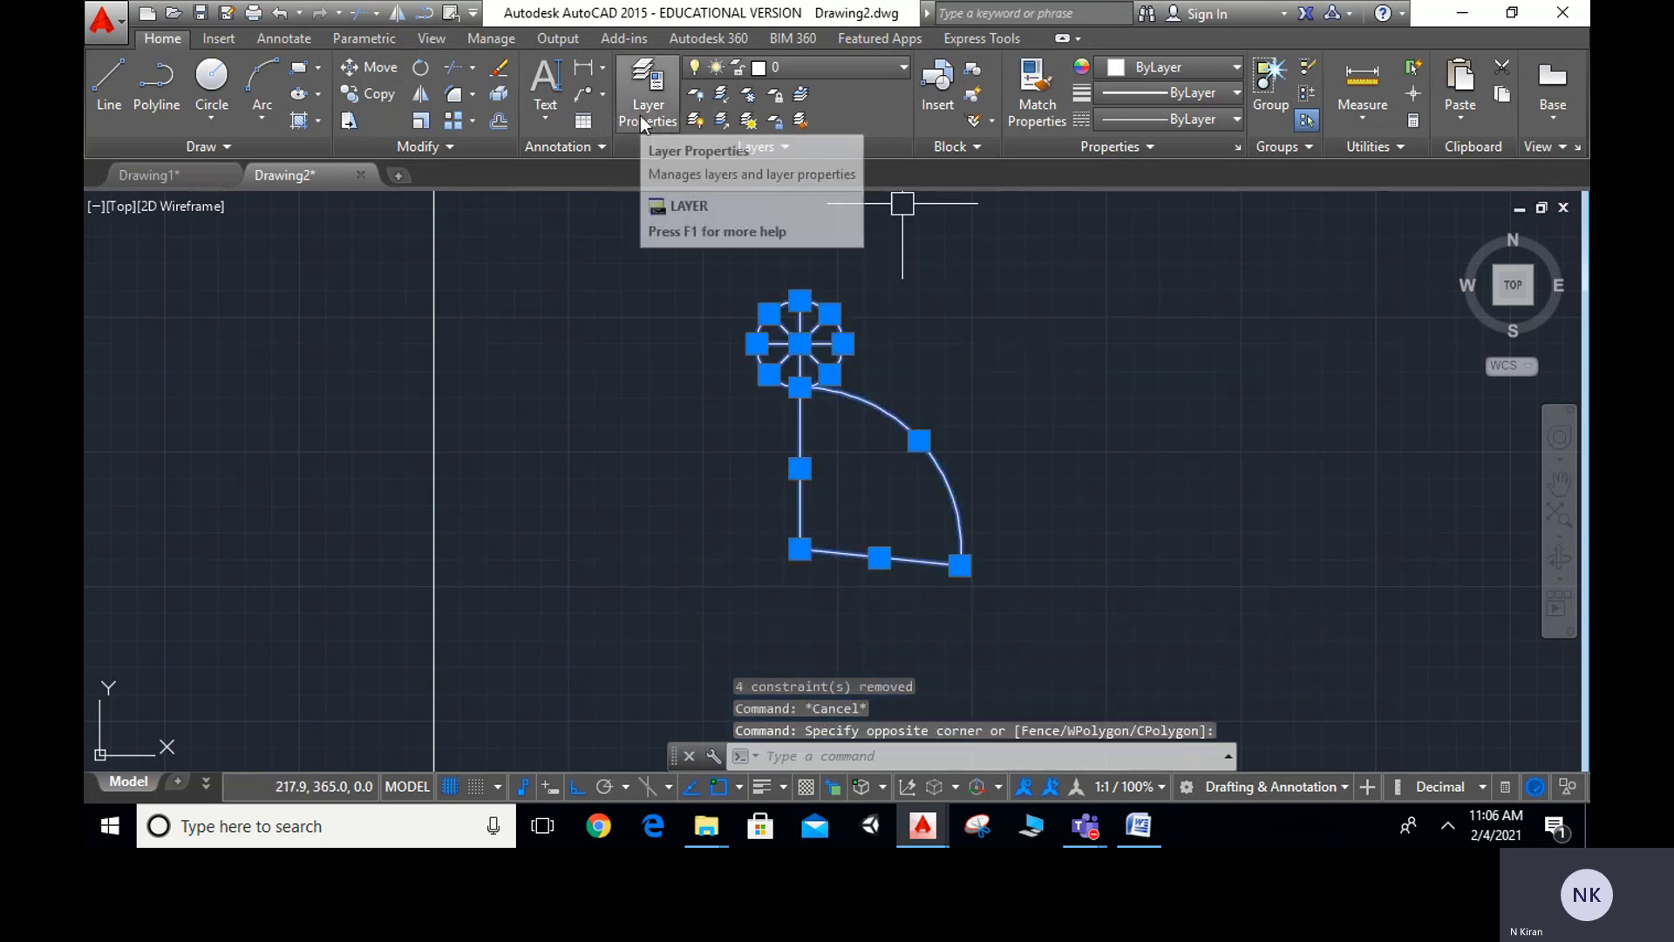
text(ROTATE Specify base point:)
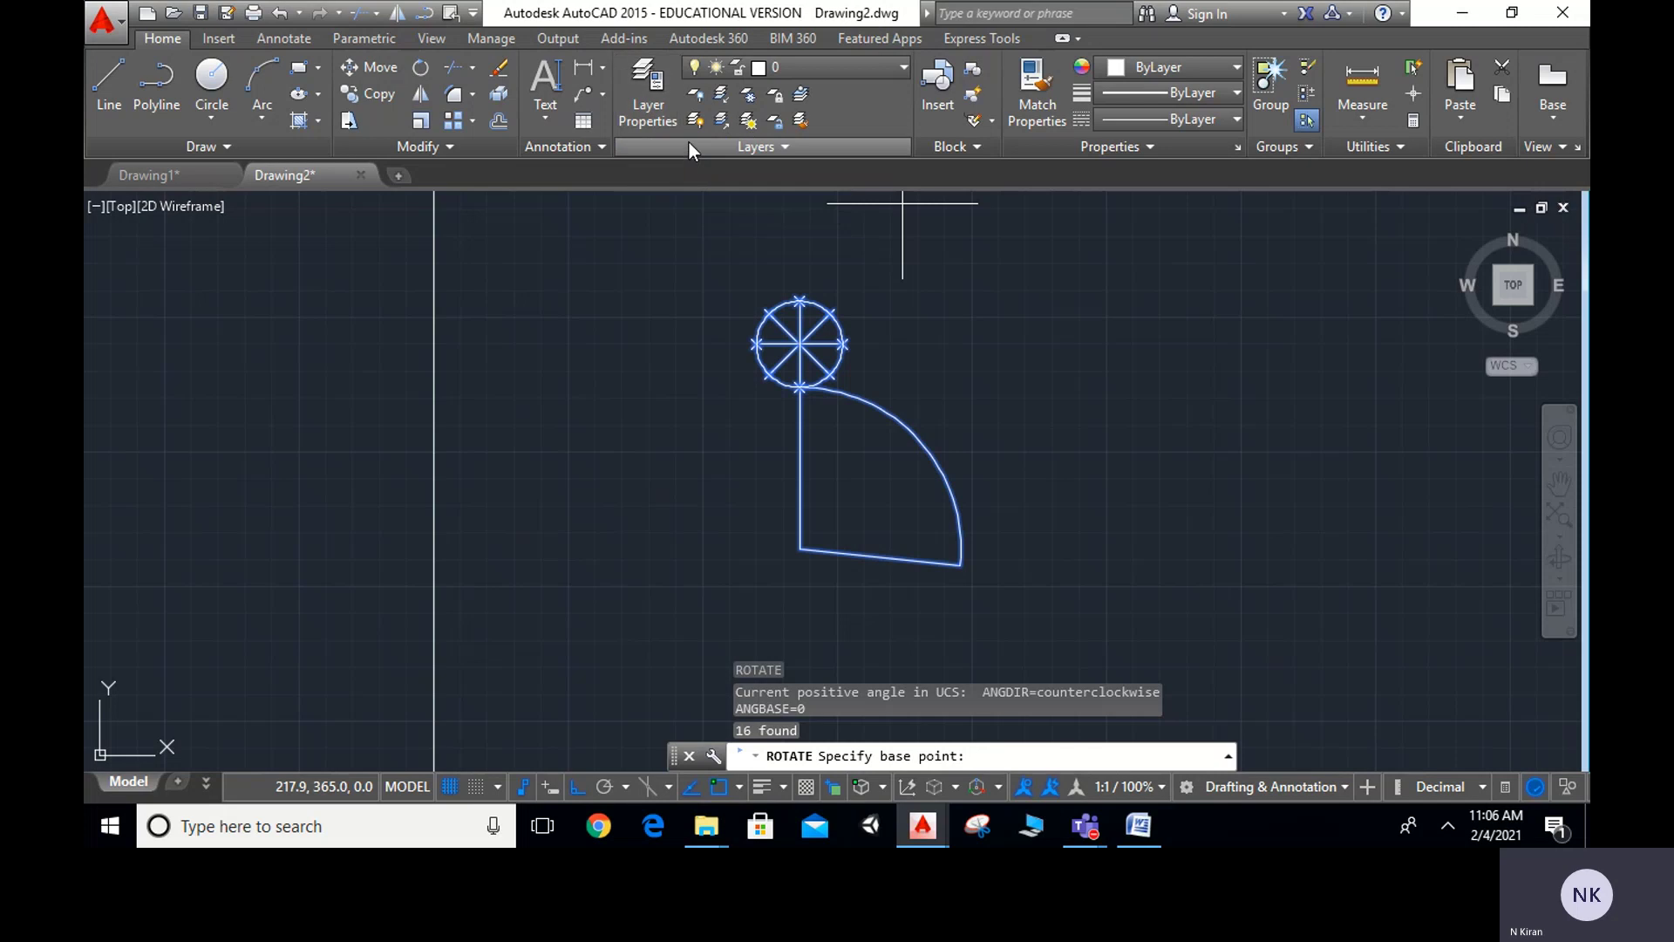
click(798, 551)
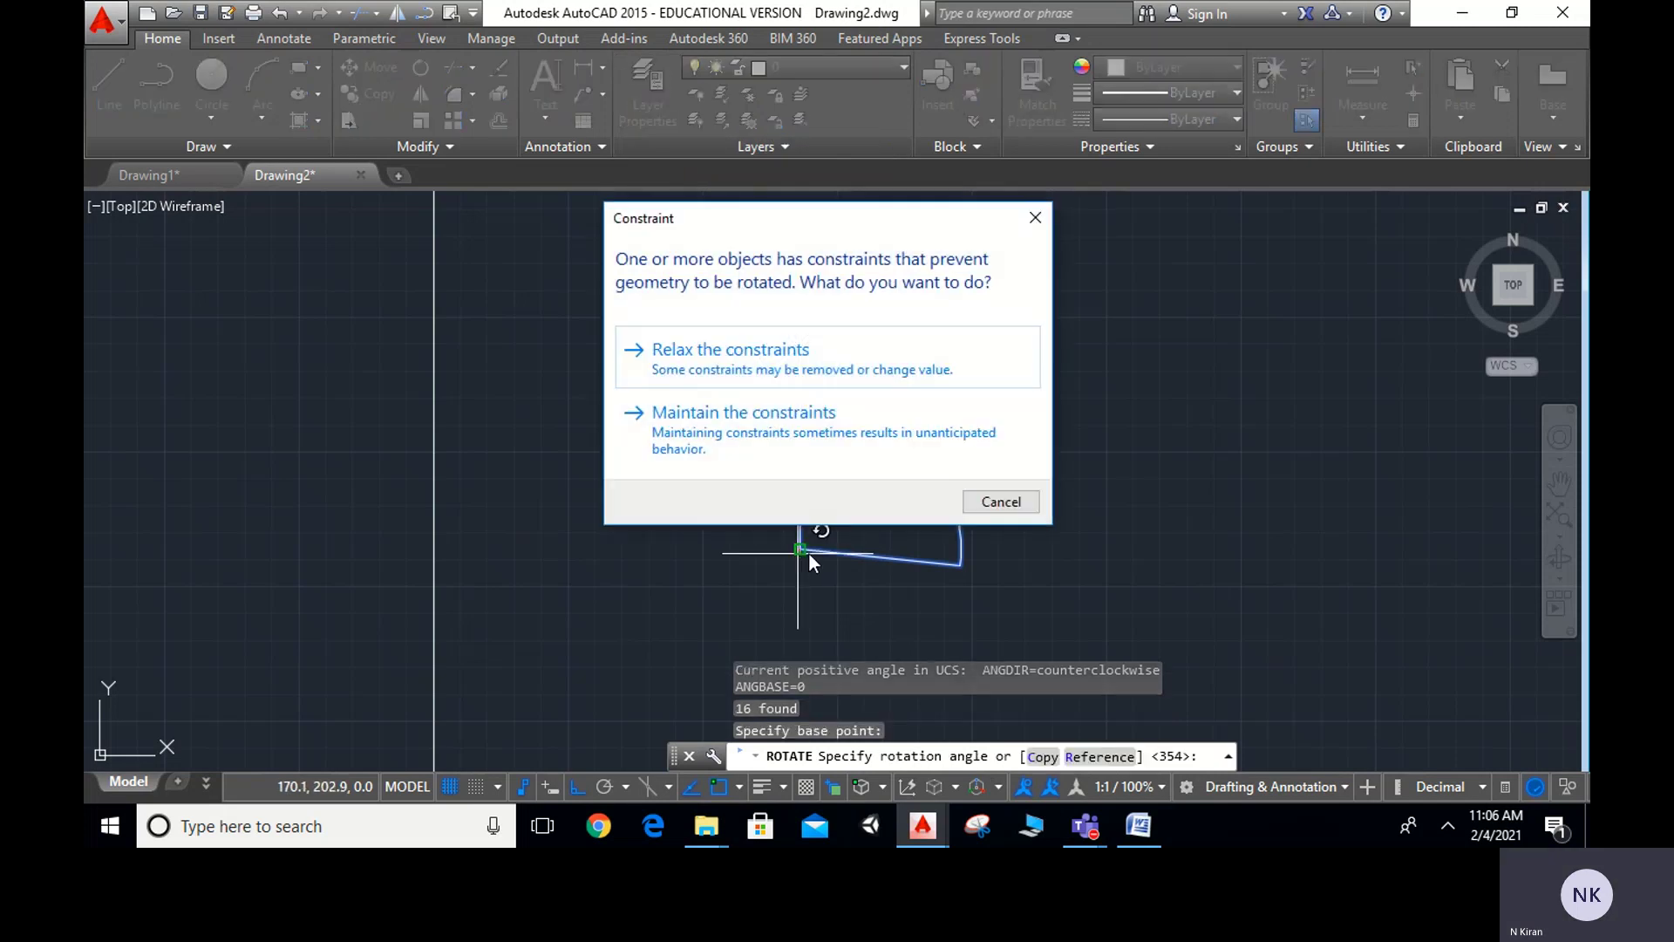
click(773, 359)
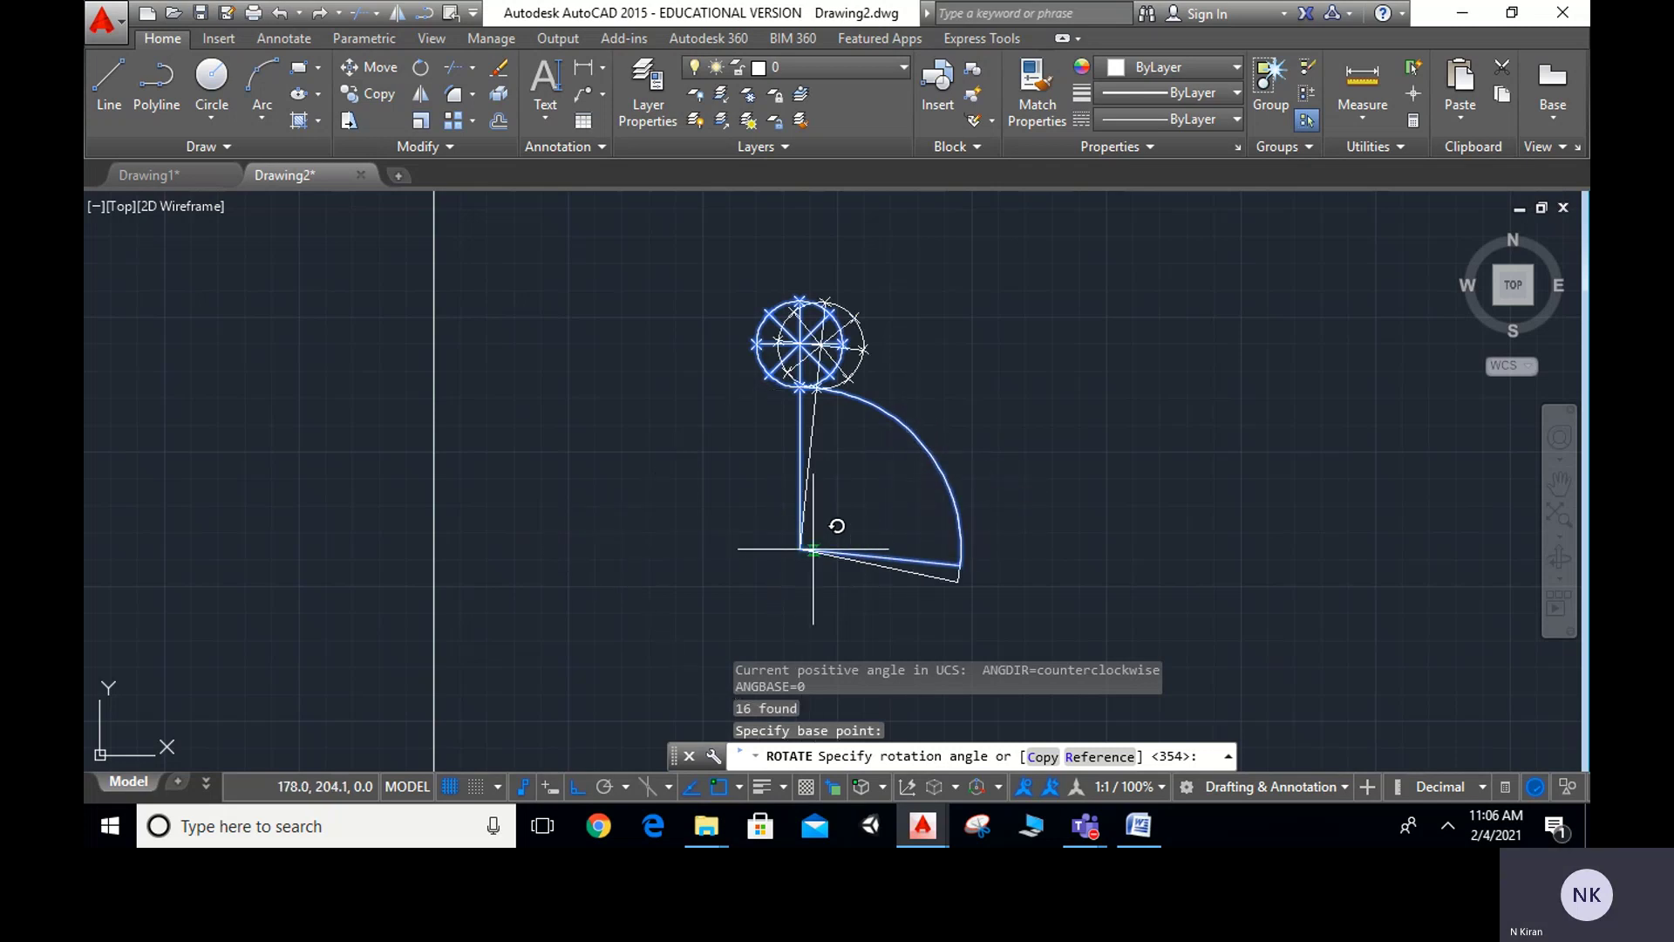
click(866, 526)
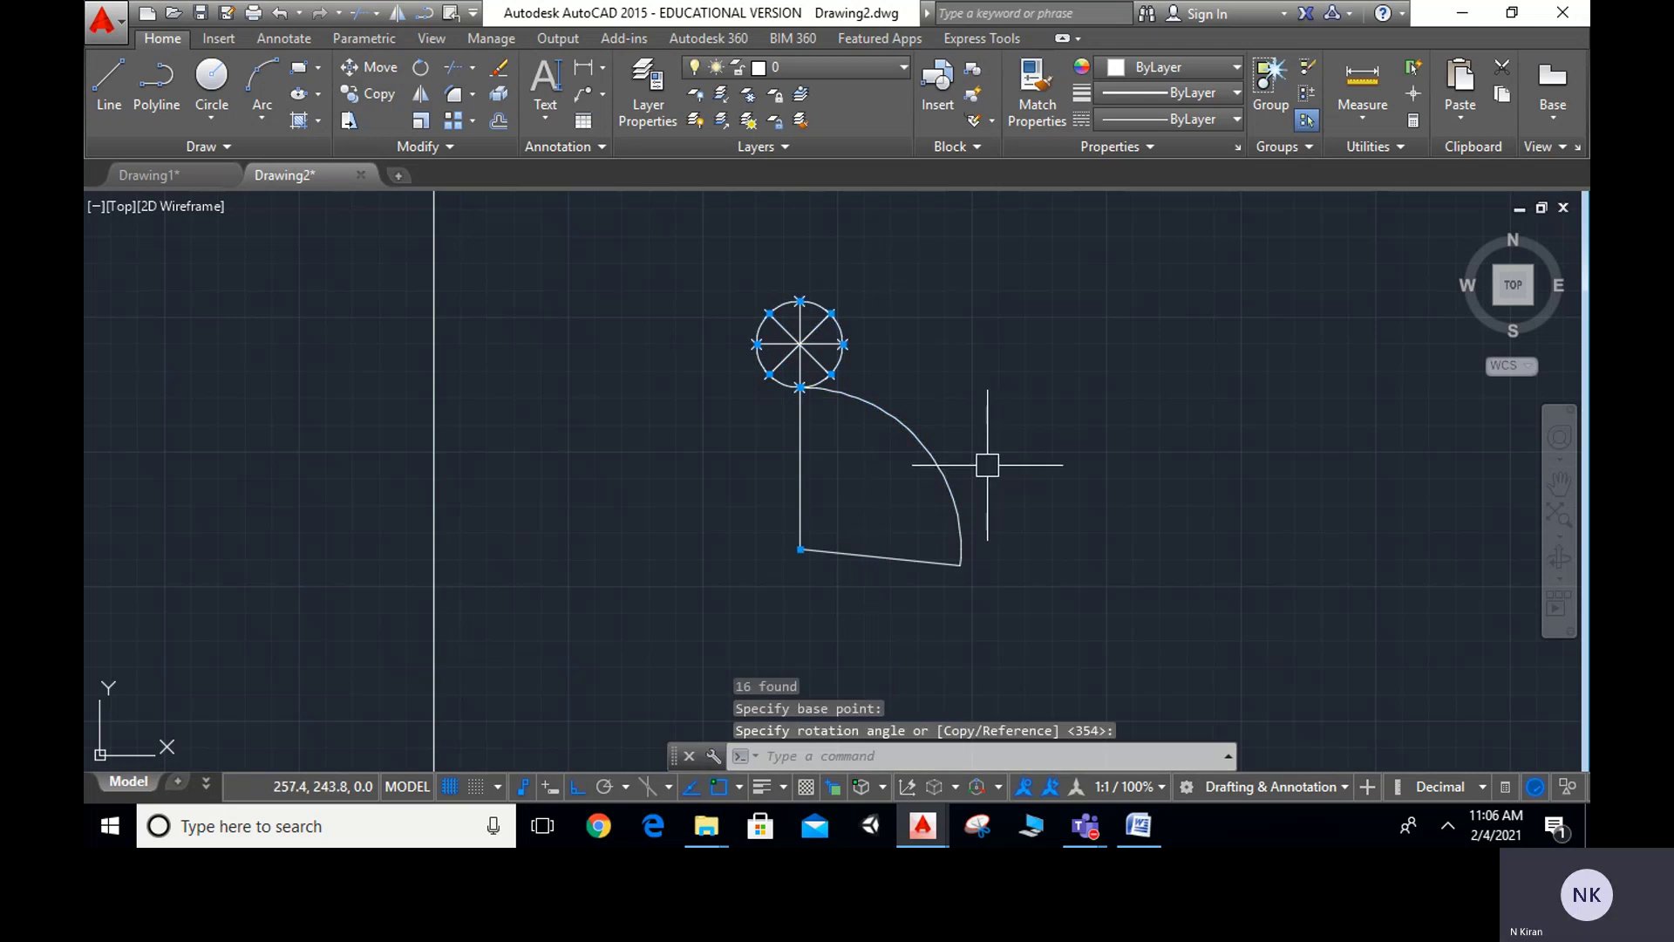
key(Escape)
key(Escape)
key(Escape)
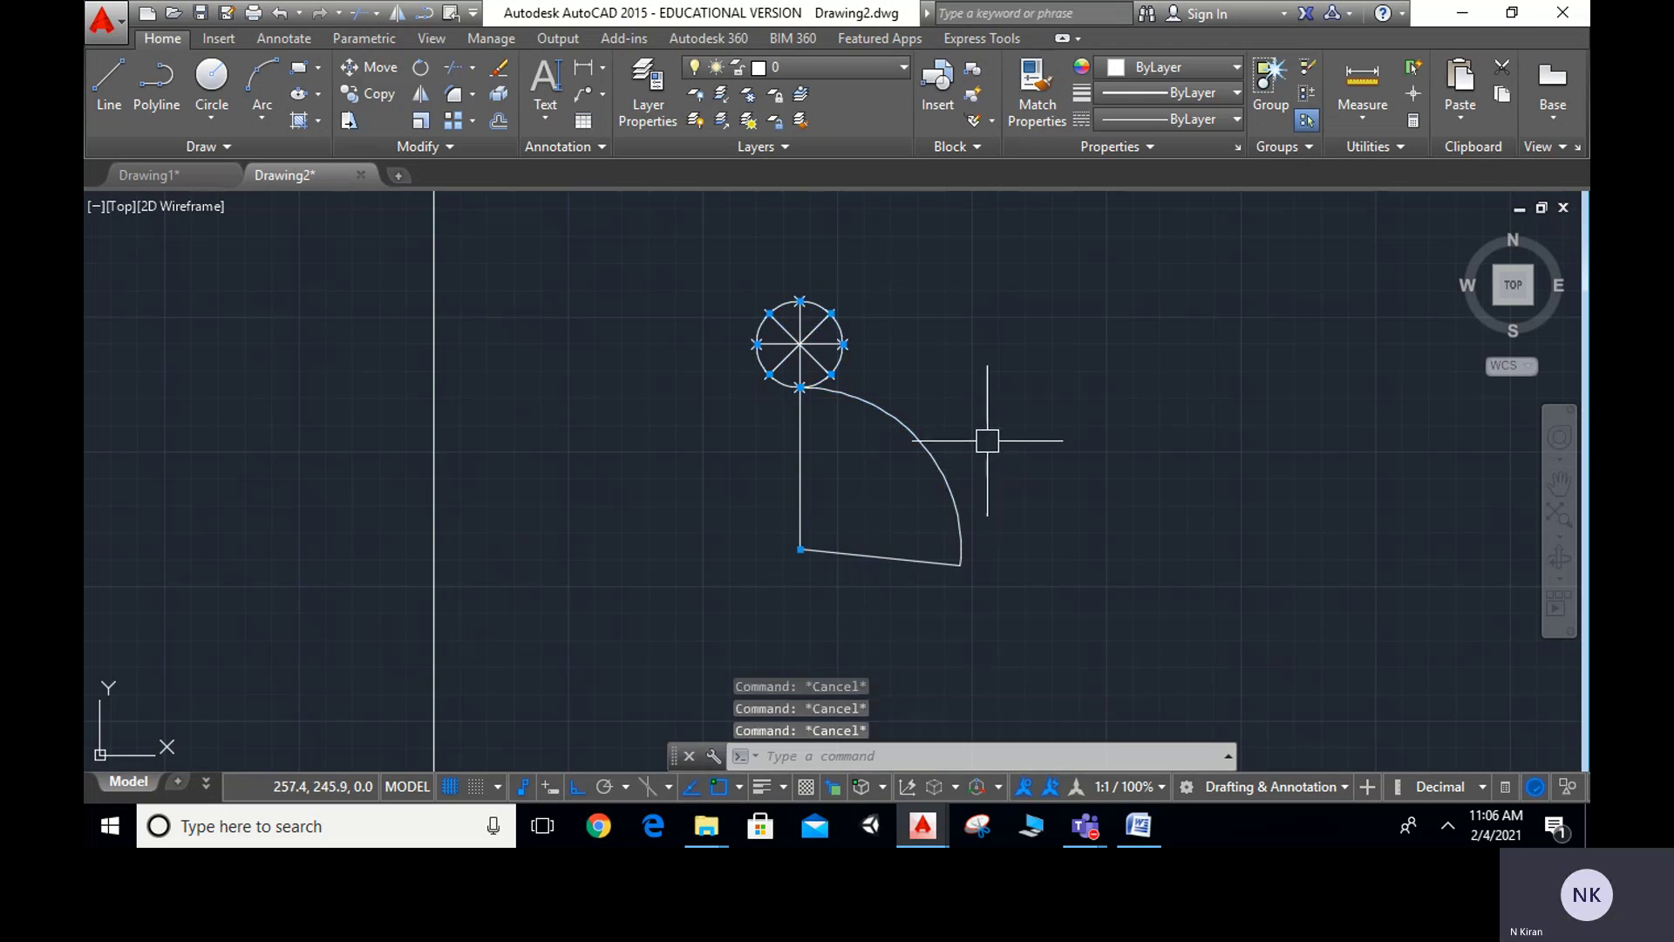
click(567, 310)
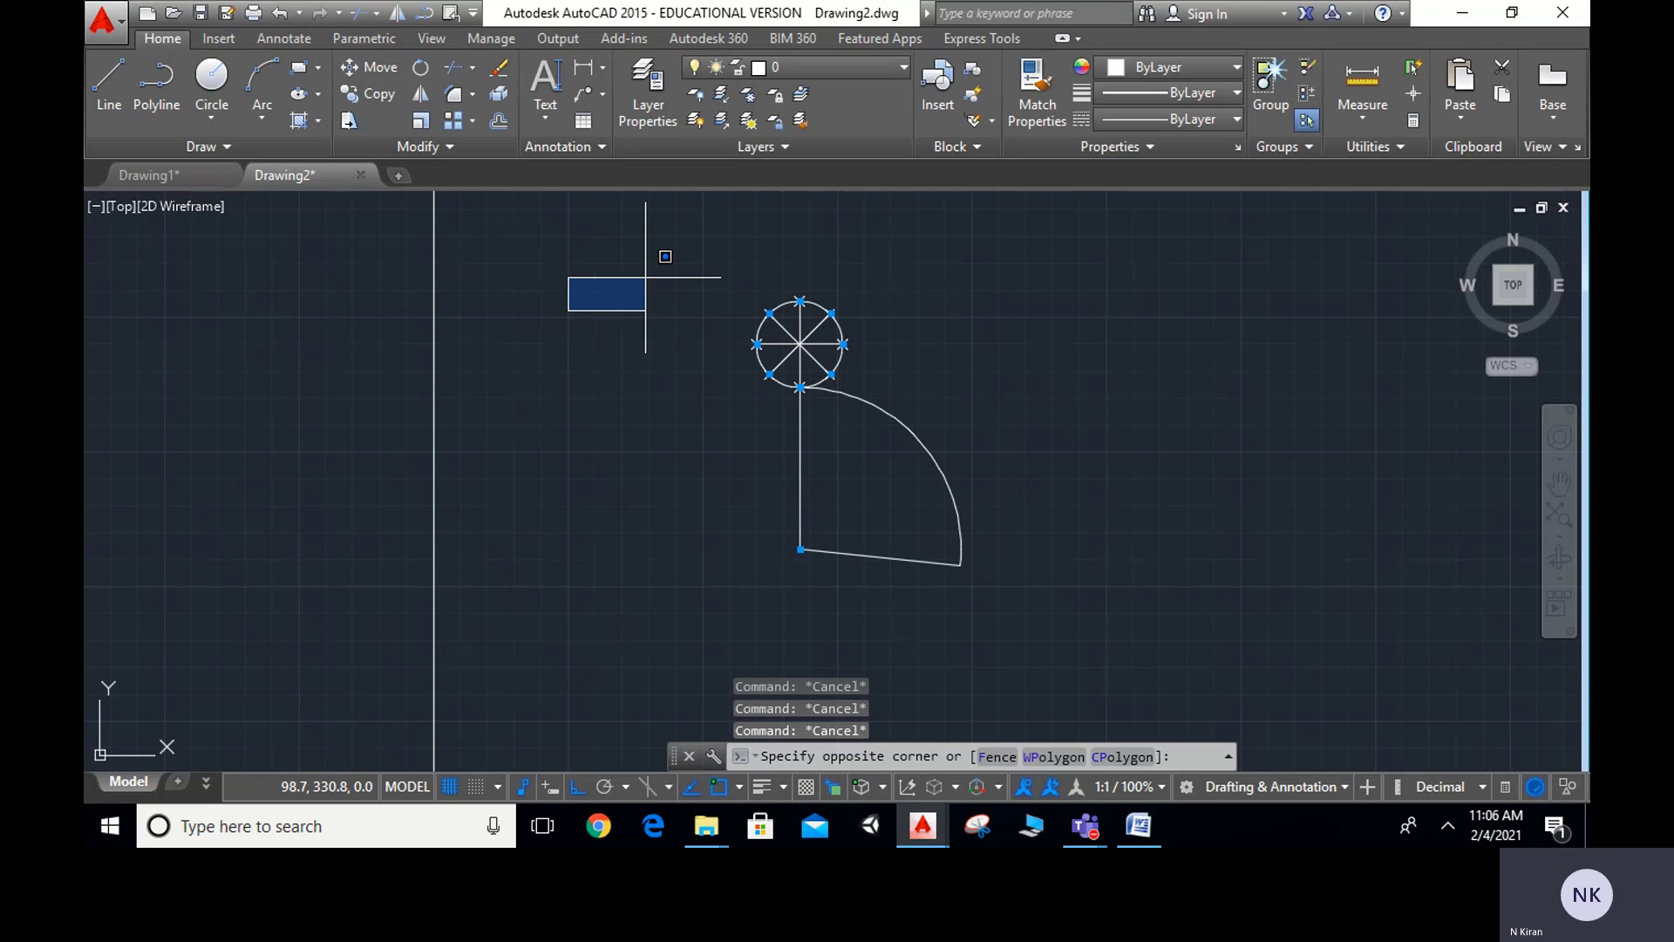
key(Escape)
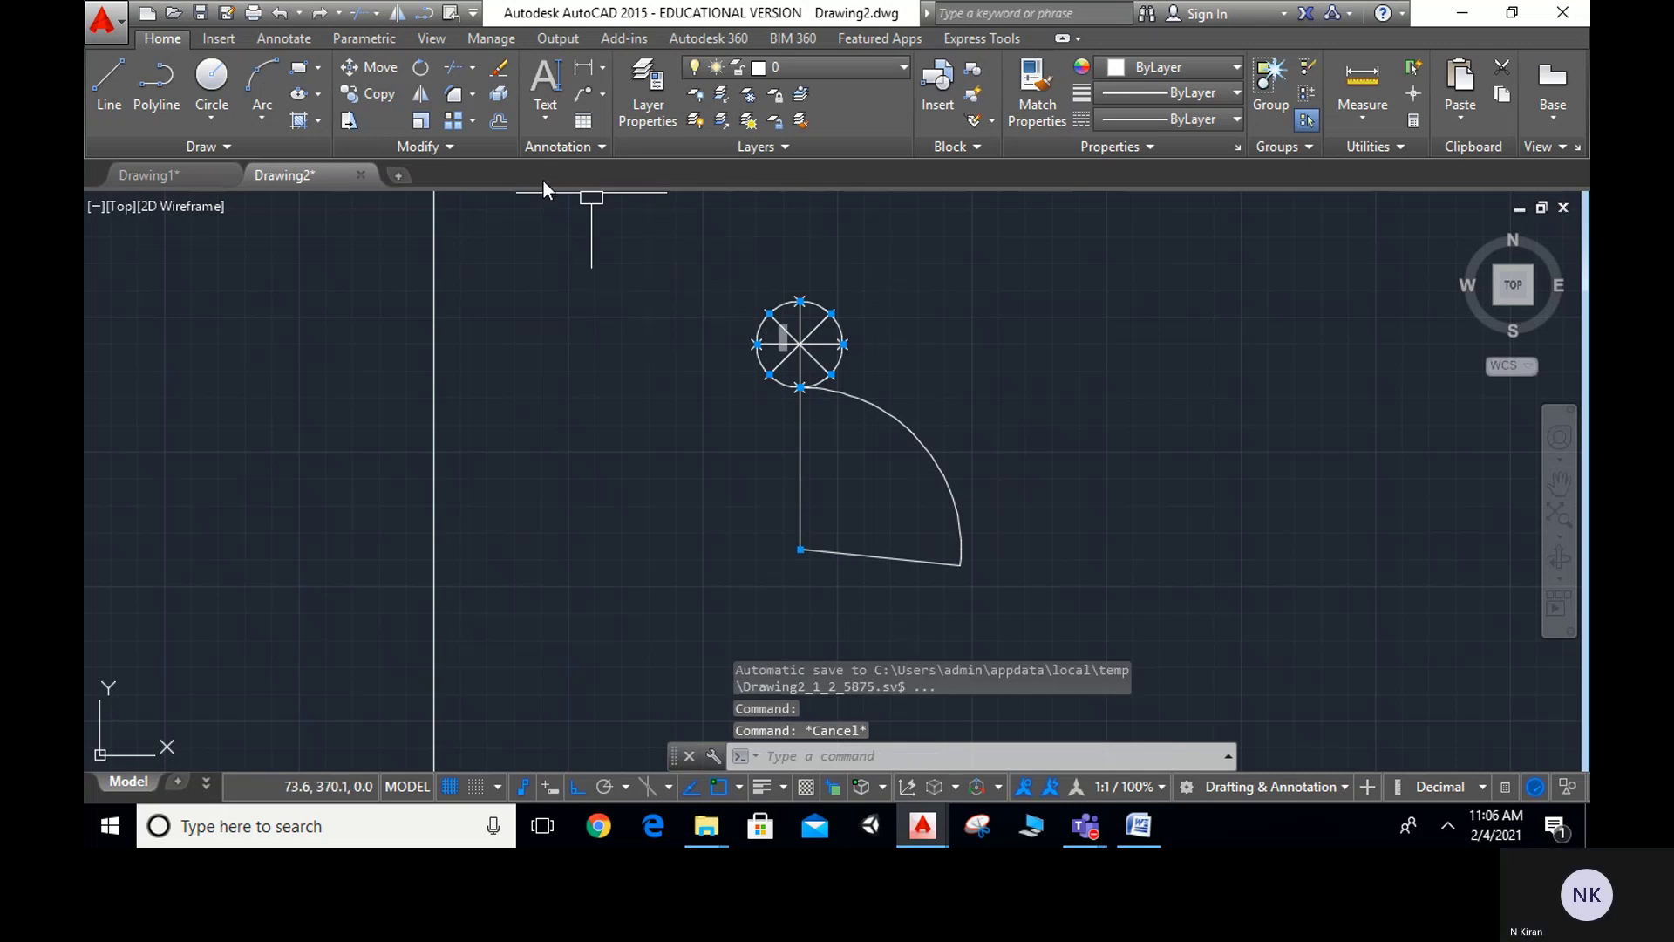
key(Escape)
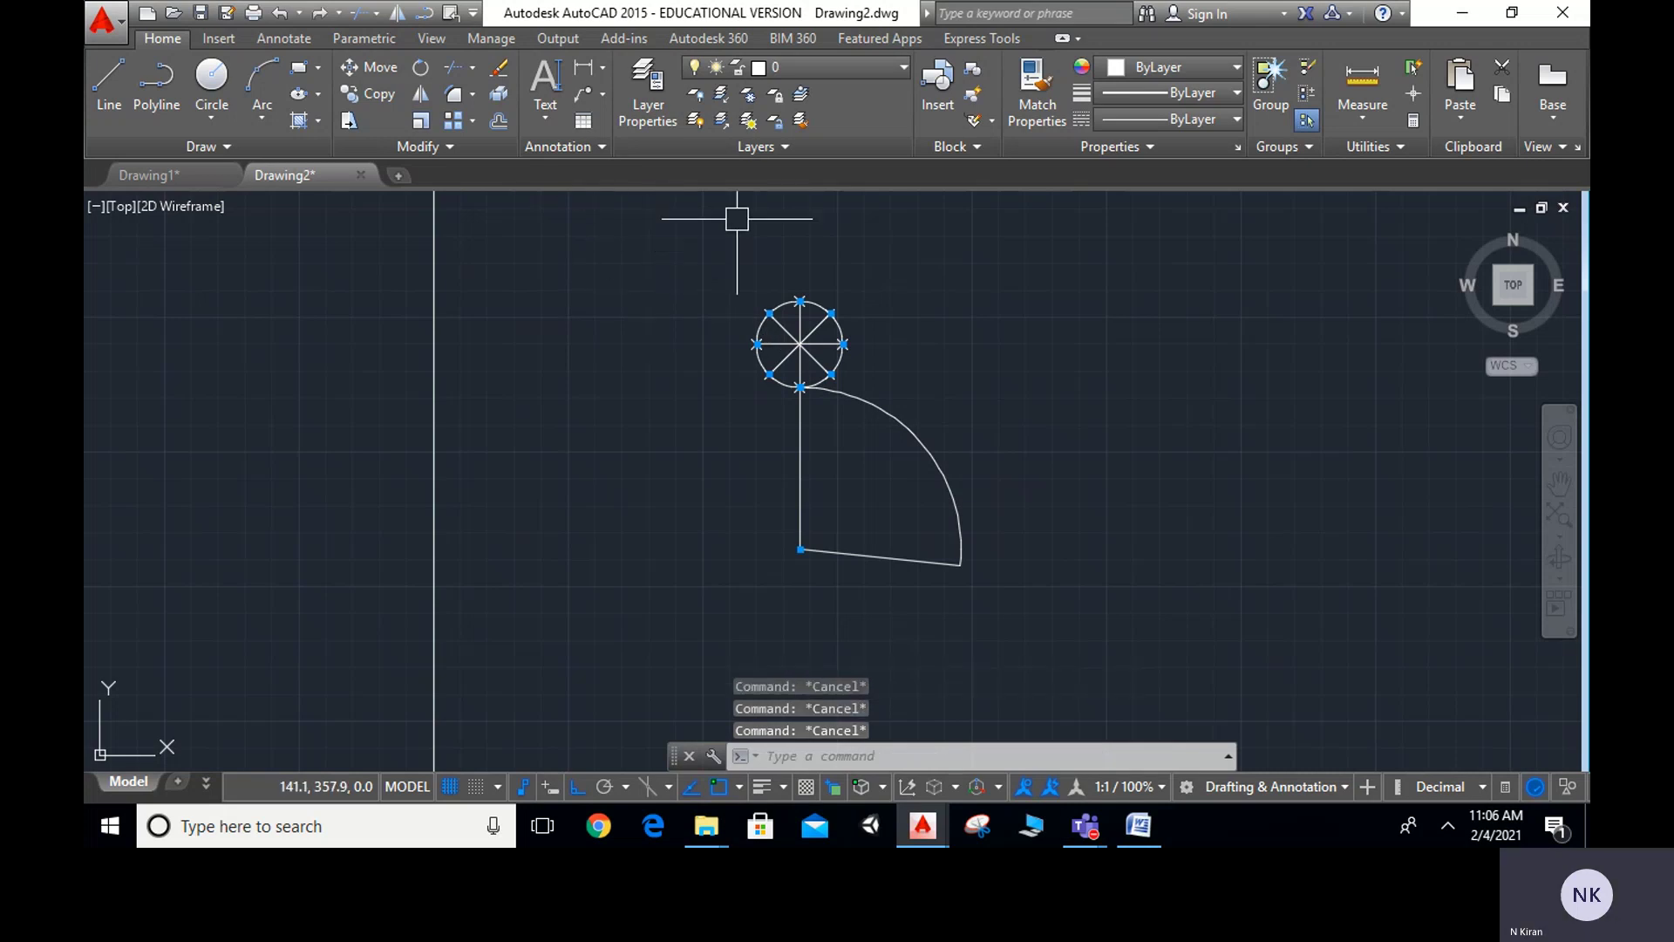
click(704, 262)
click(1036, 647)
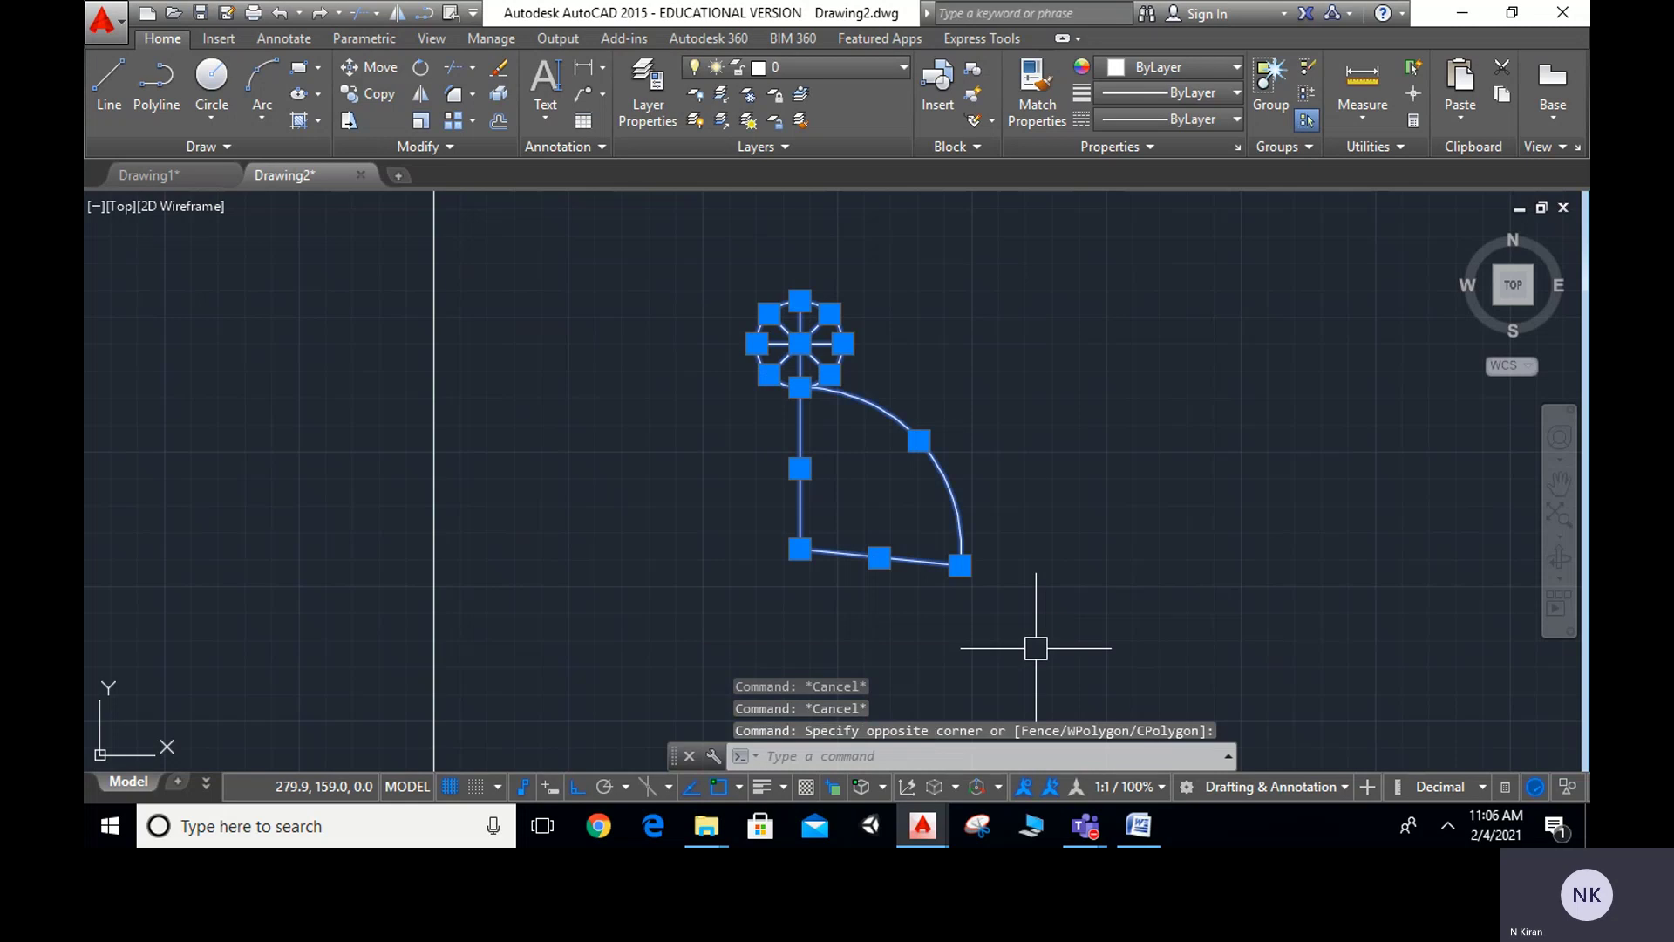
text(ro)
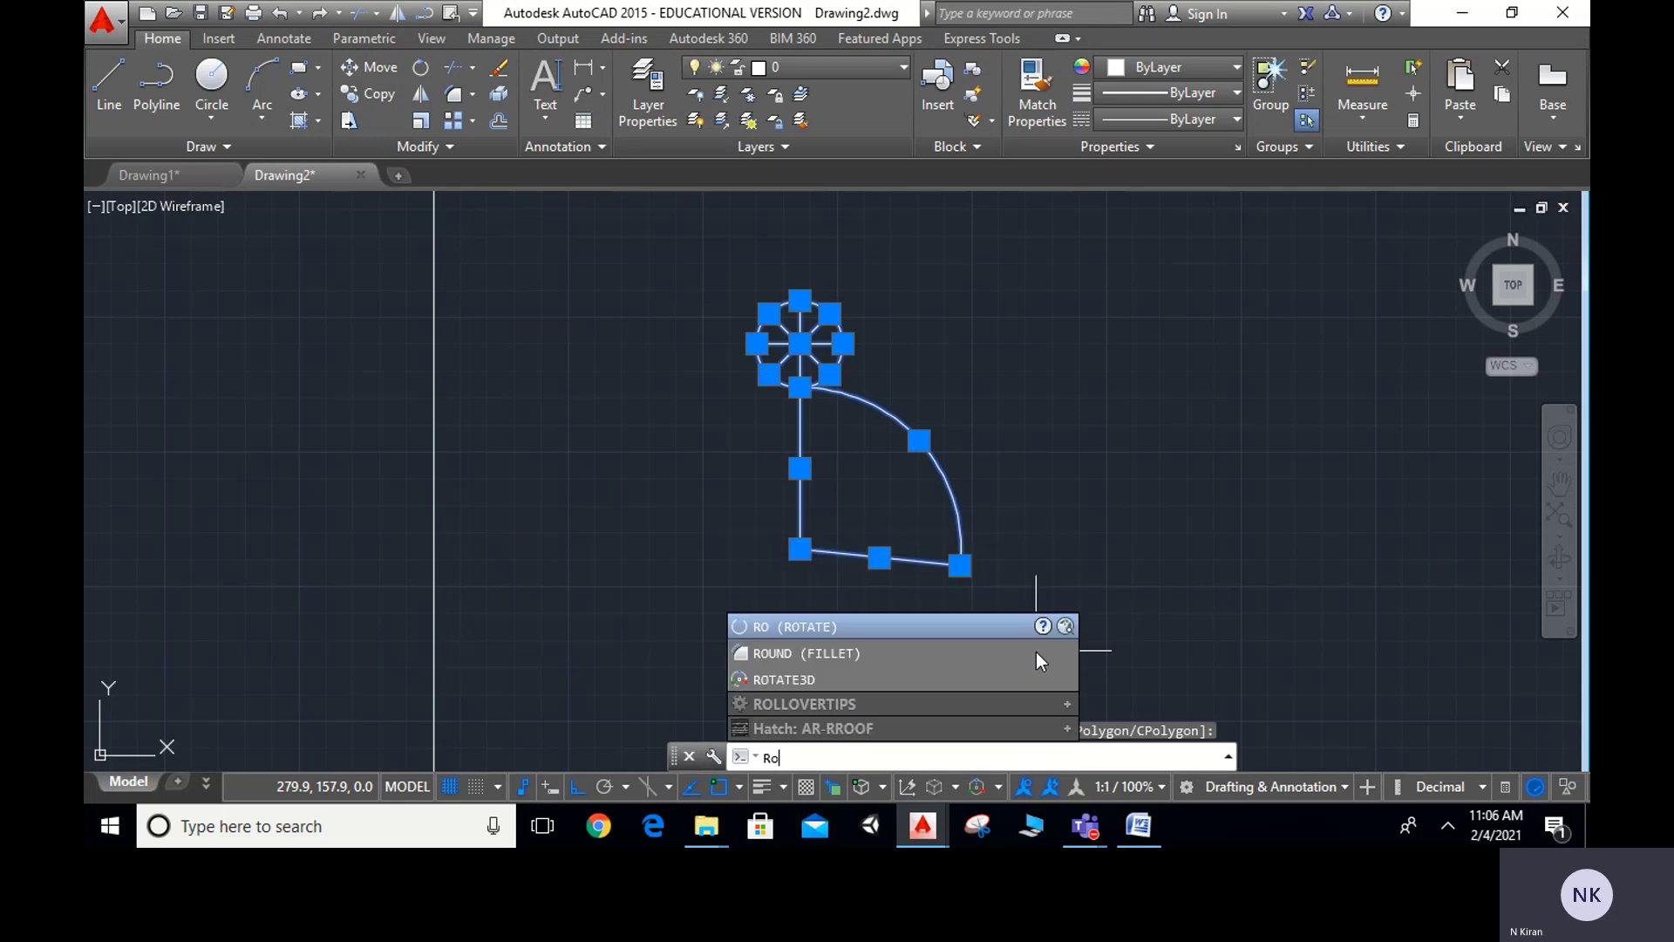
key(Return)
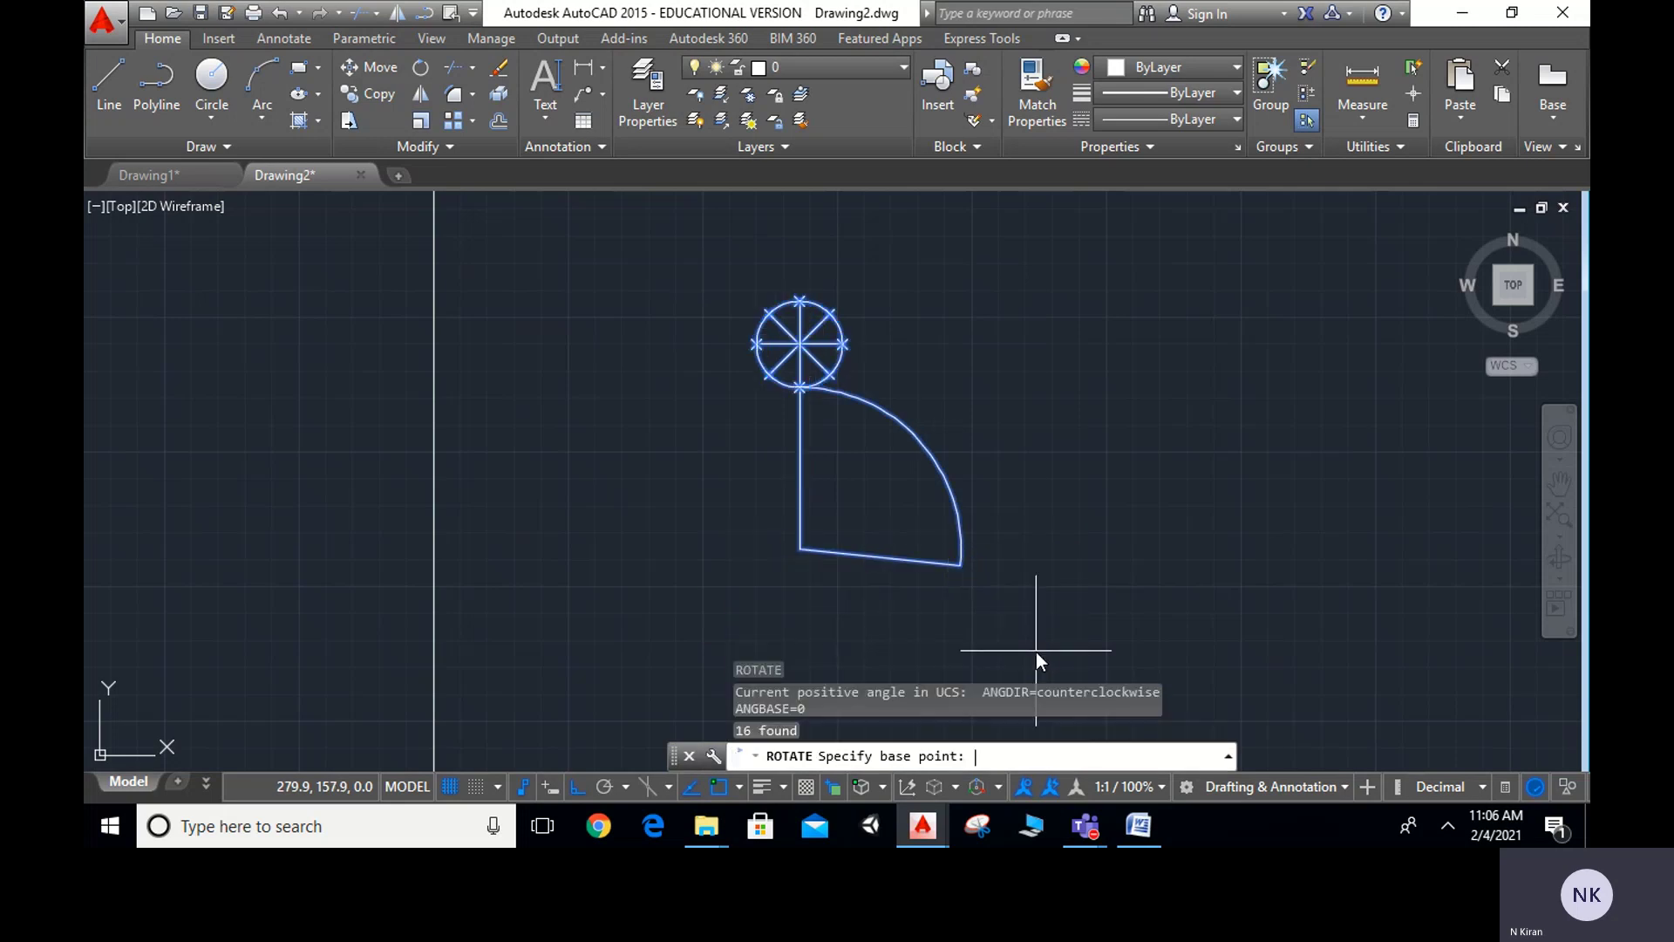
click(800, 549)
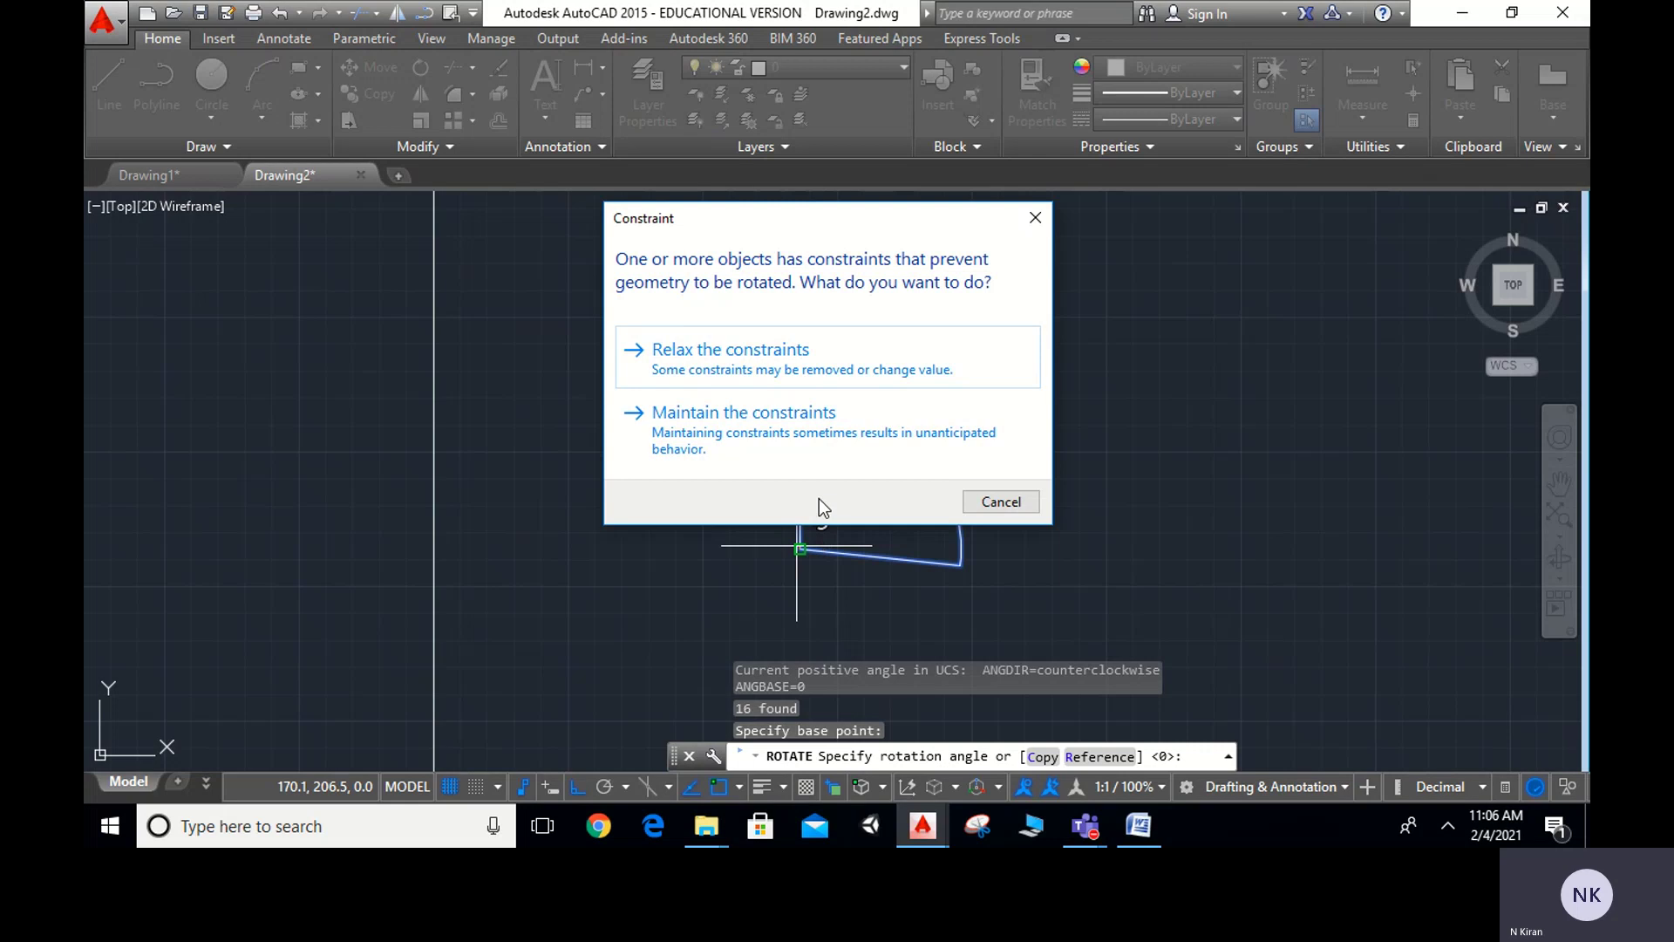
key(Escape)
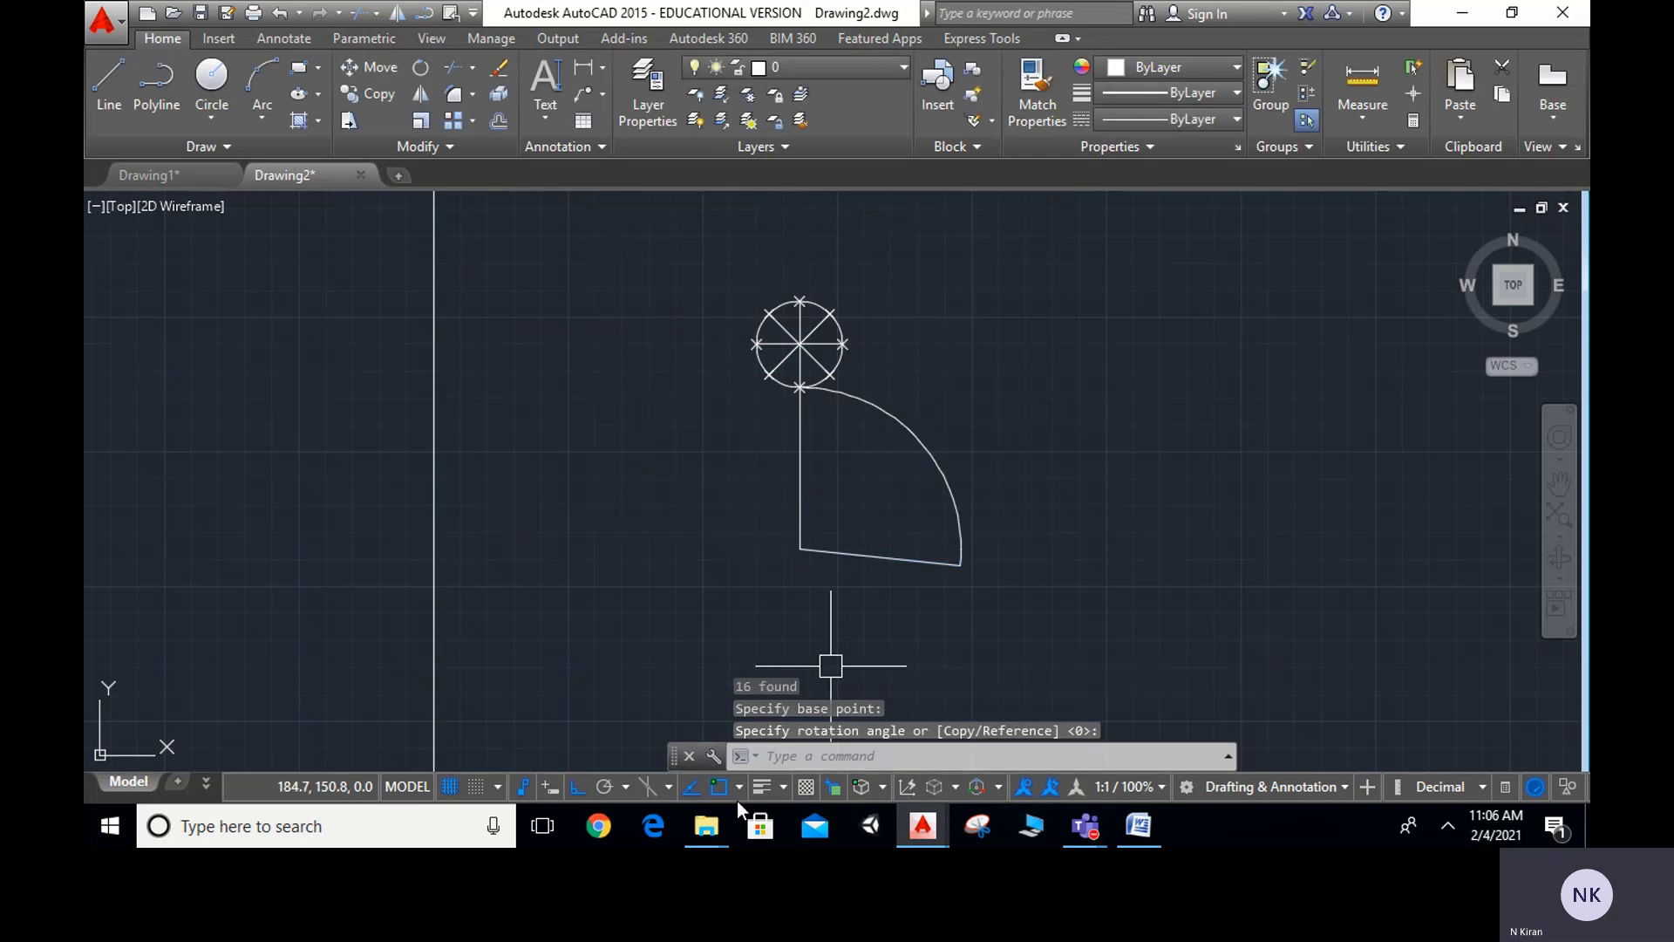
Turn Ortho off and rotate the rolling circle and sector counterclockwise about the sector's centre, relaxing the constraints, so the sector opens upward
click(577, 787)
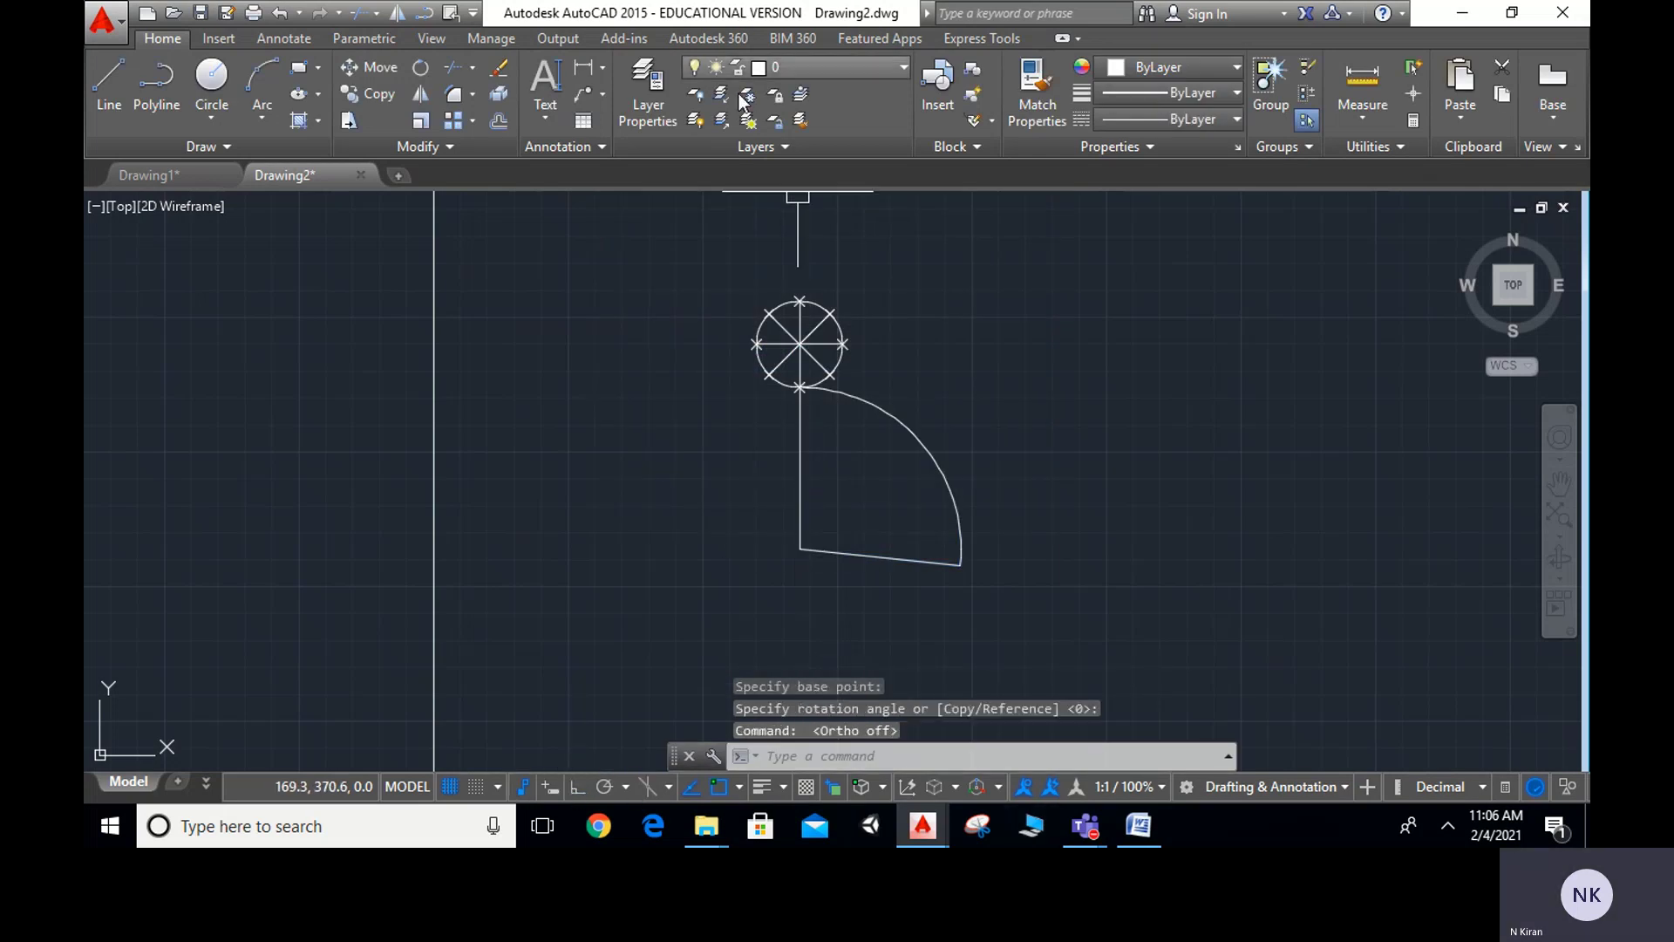
click(717, 265)
click(1047, 600)
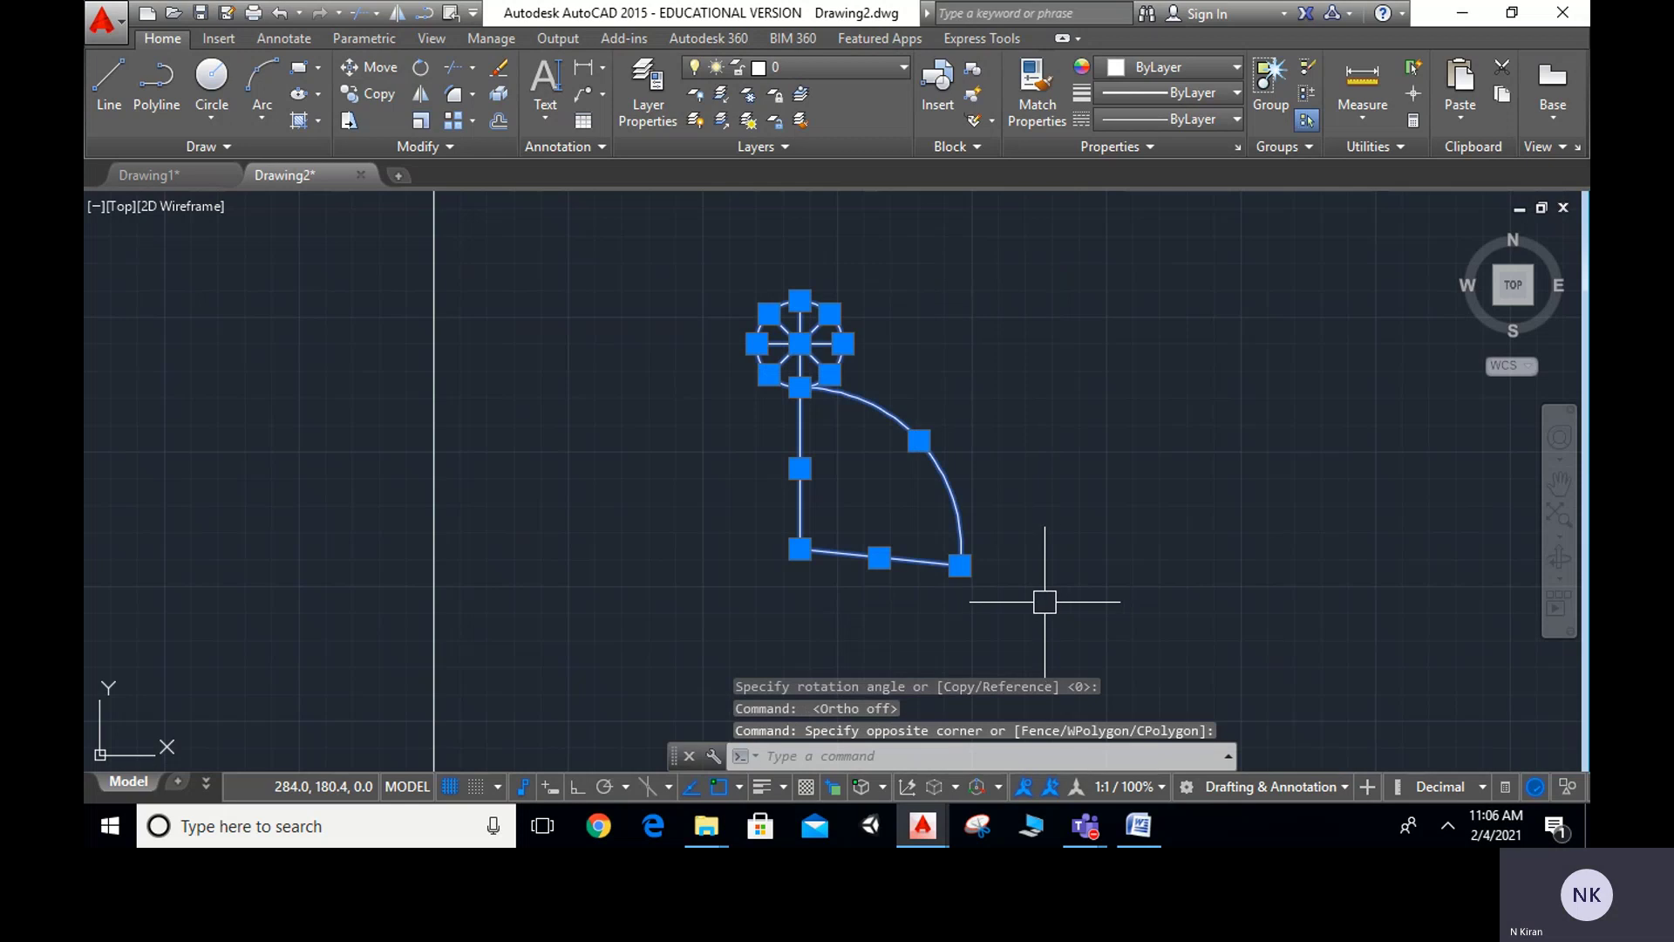
key(Return)
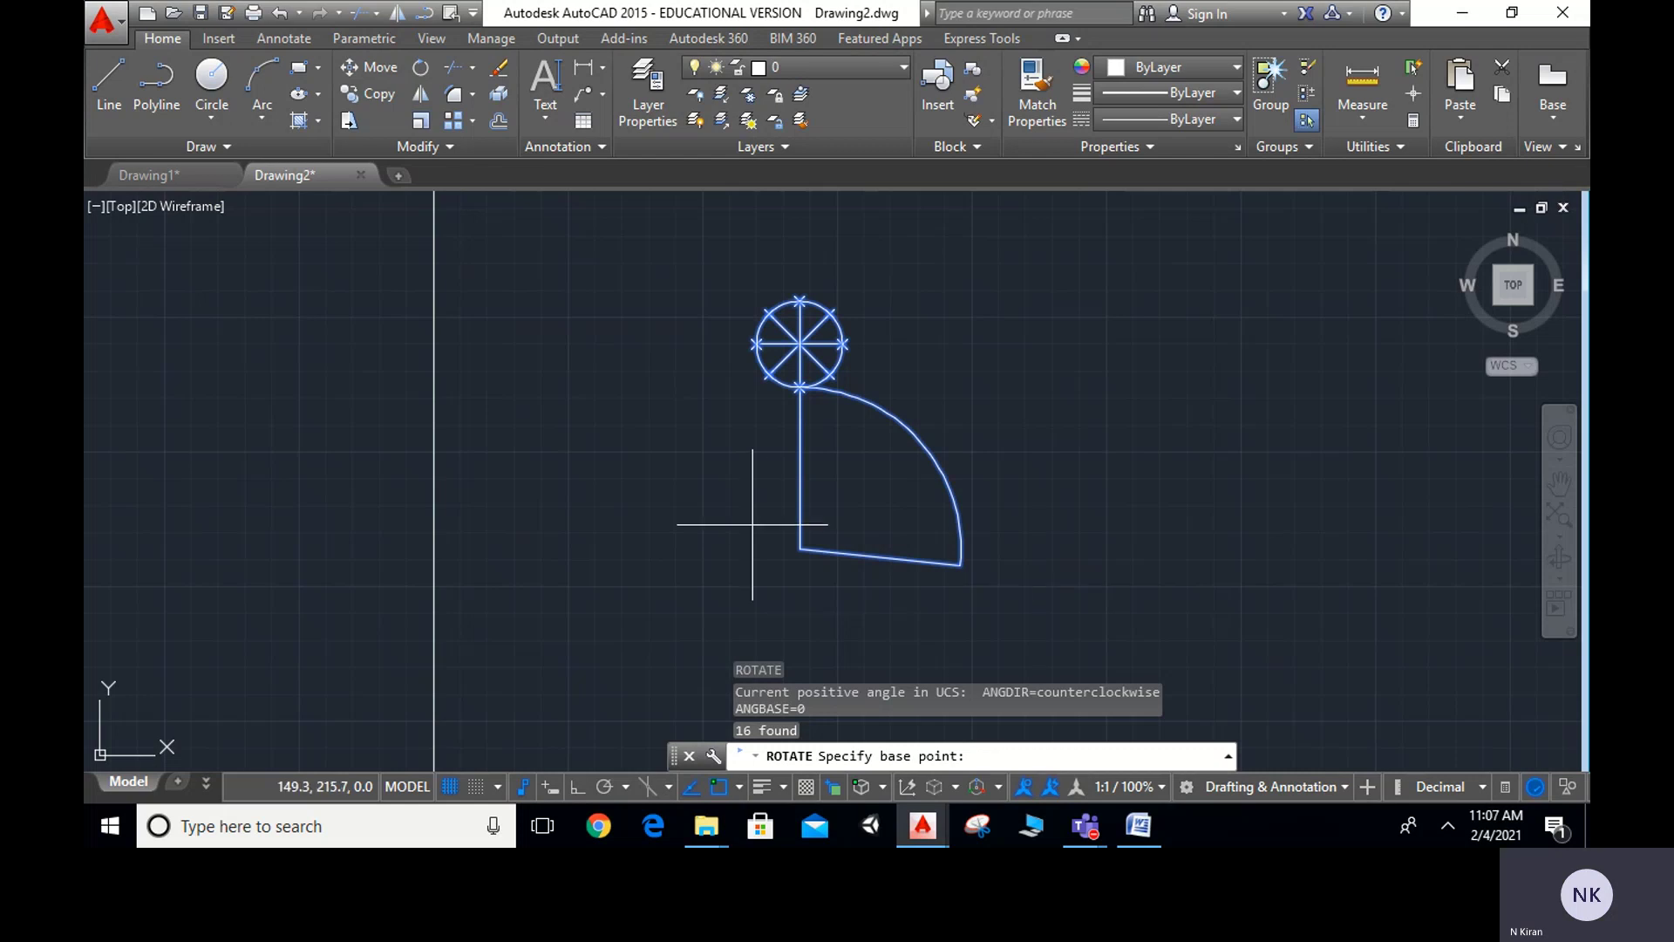
click(799, 548)
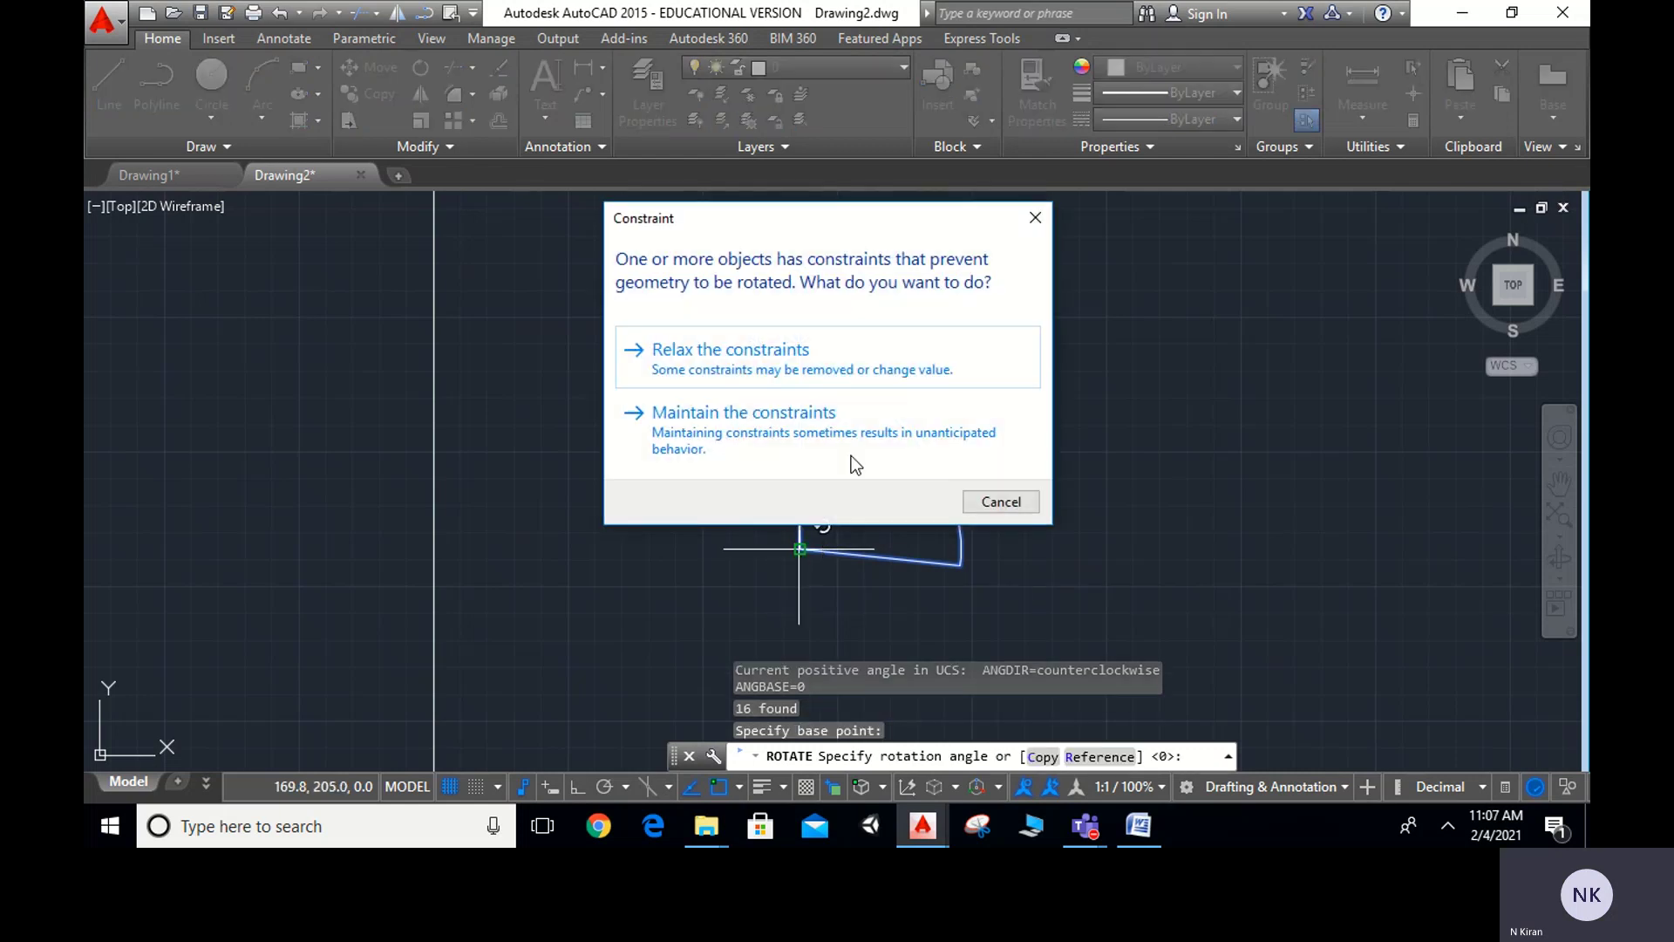
click(767, 359)
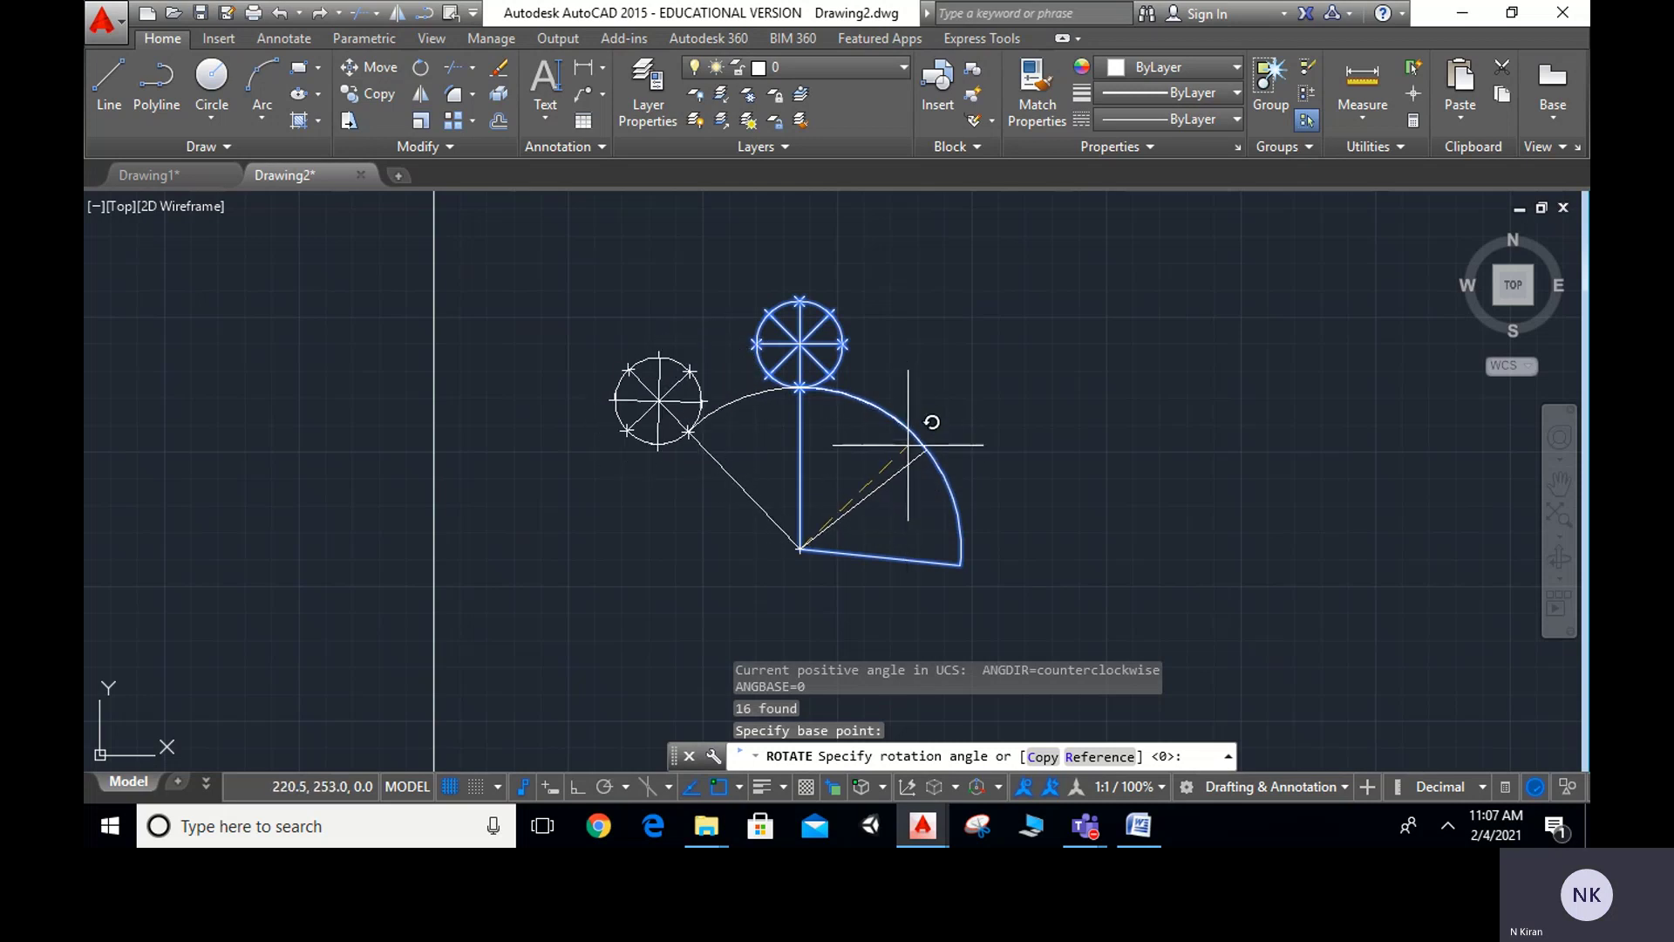
click(908, 443)
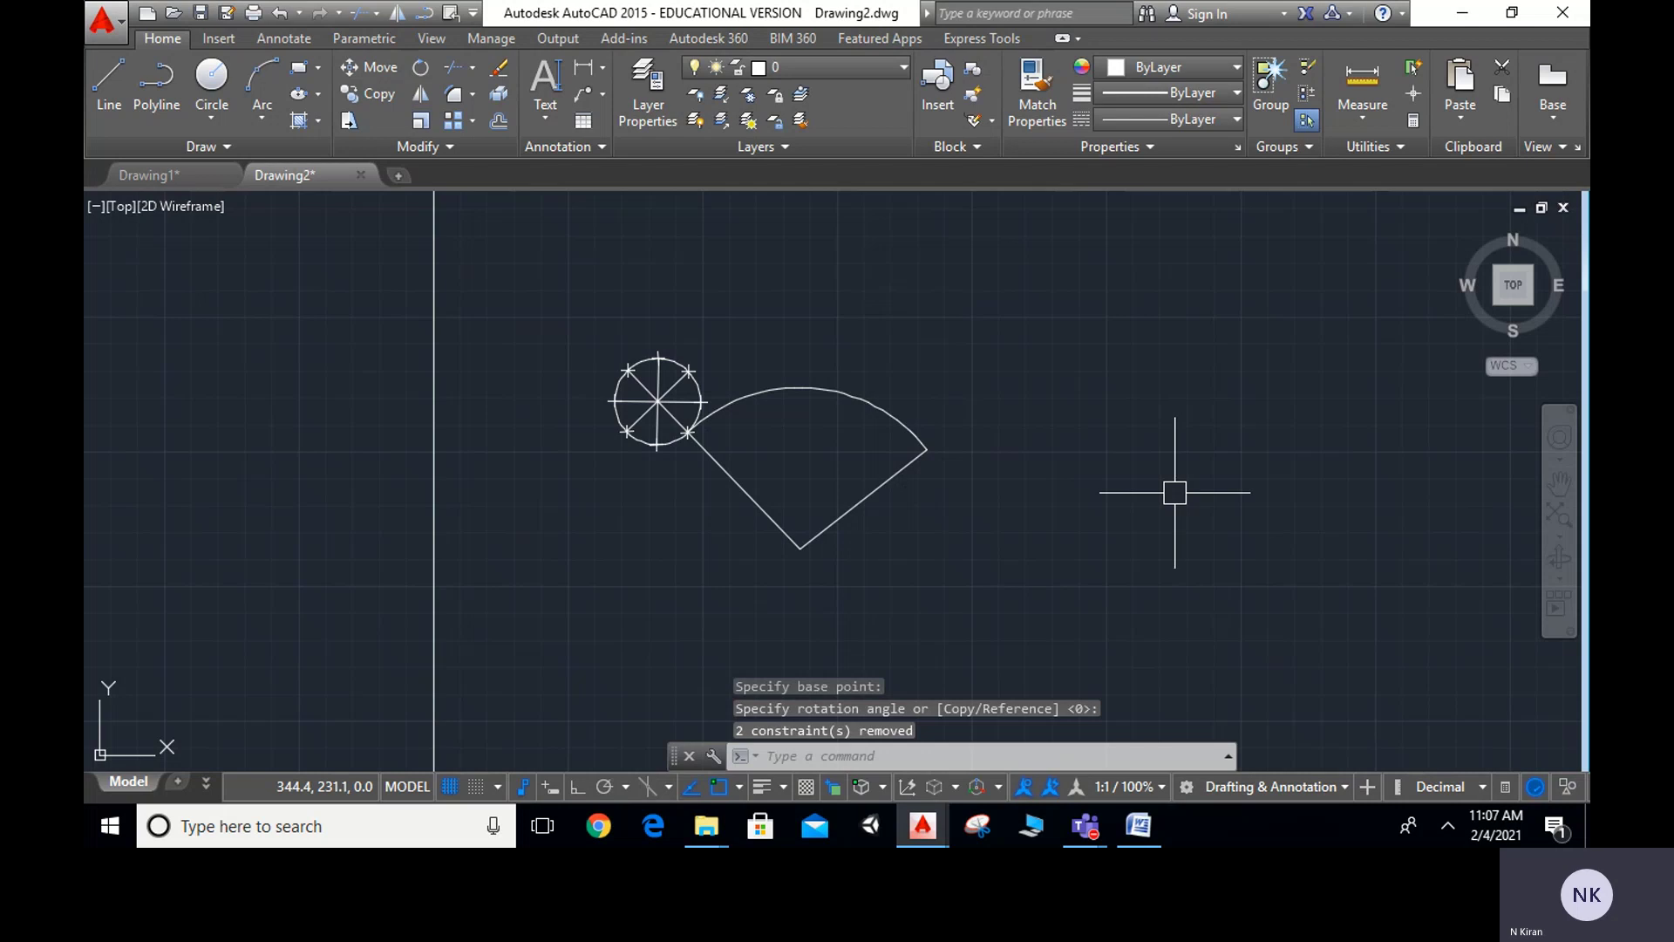
key(Escape)
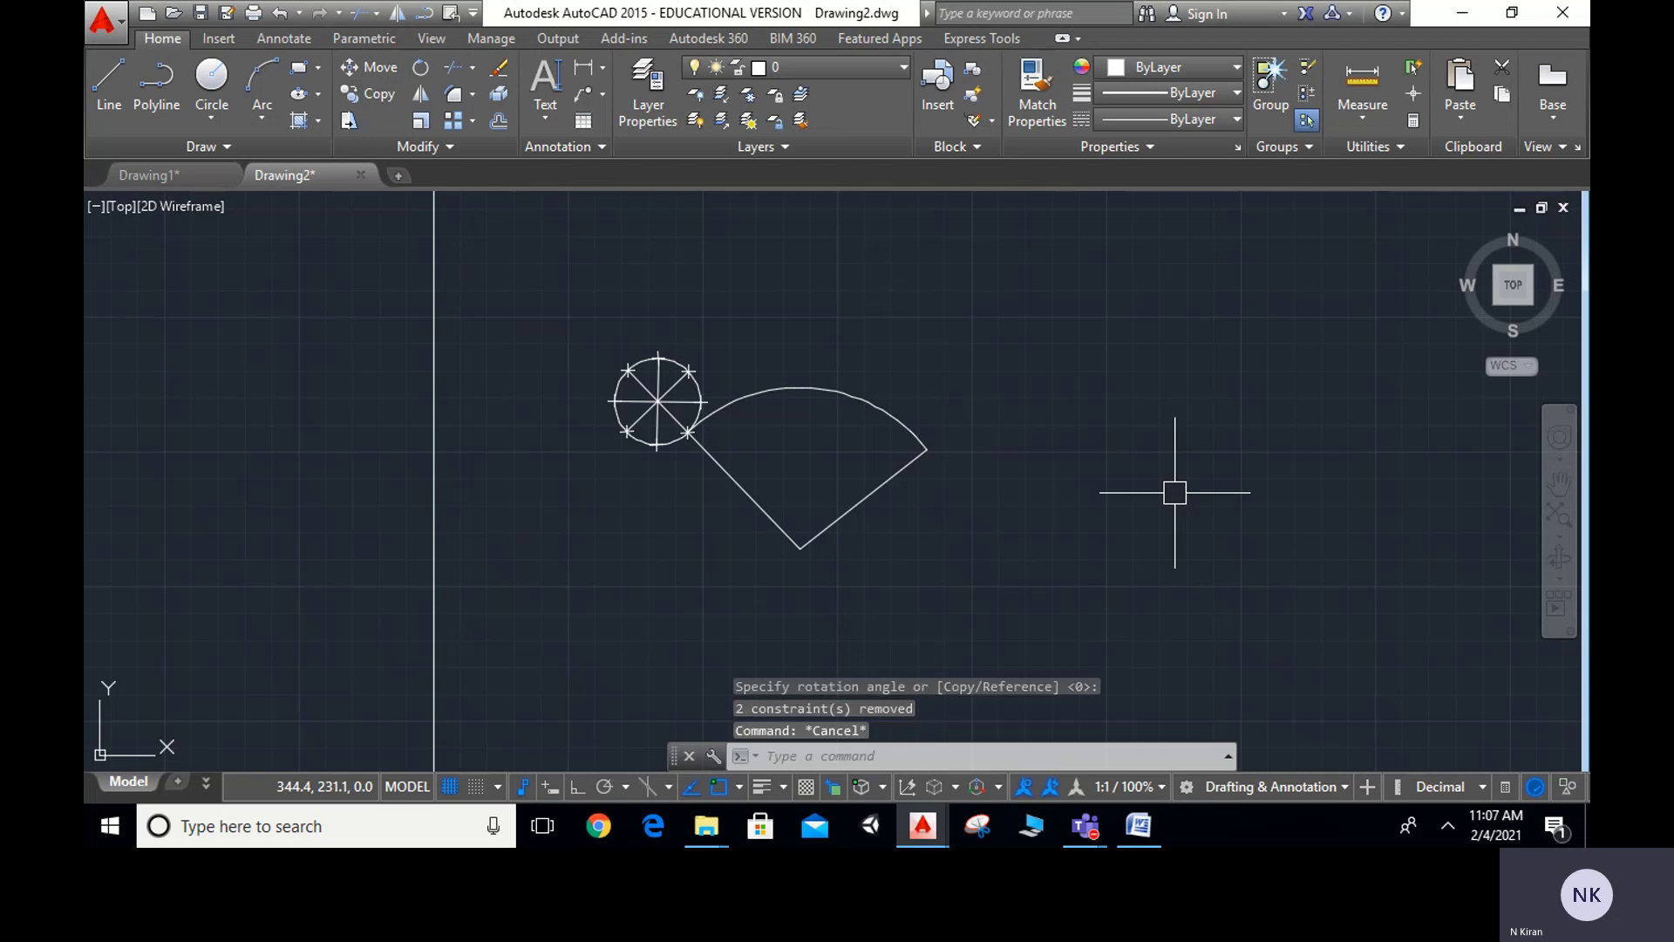
Try a circle centred on the sector's centre through the rolling circle's lowest division point, and erase it
scroll(637, 335, up, 2)
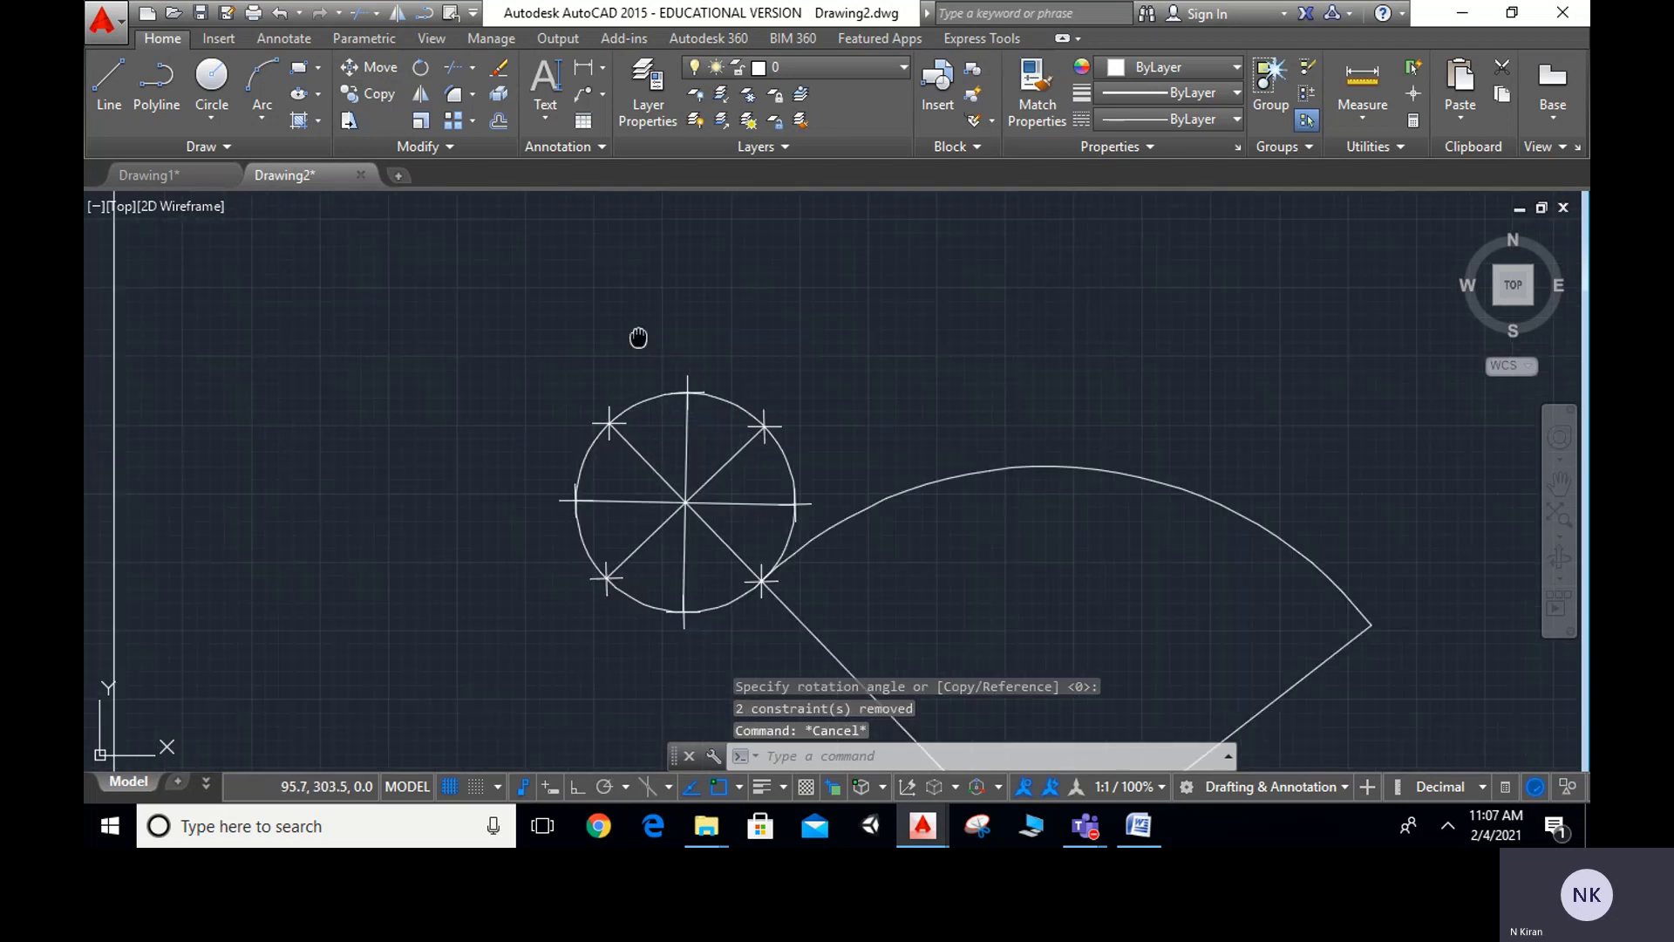
middle_drag(638, 337, 686, 260)
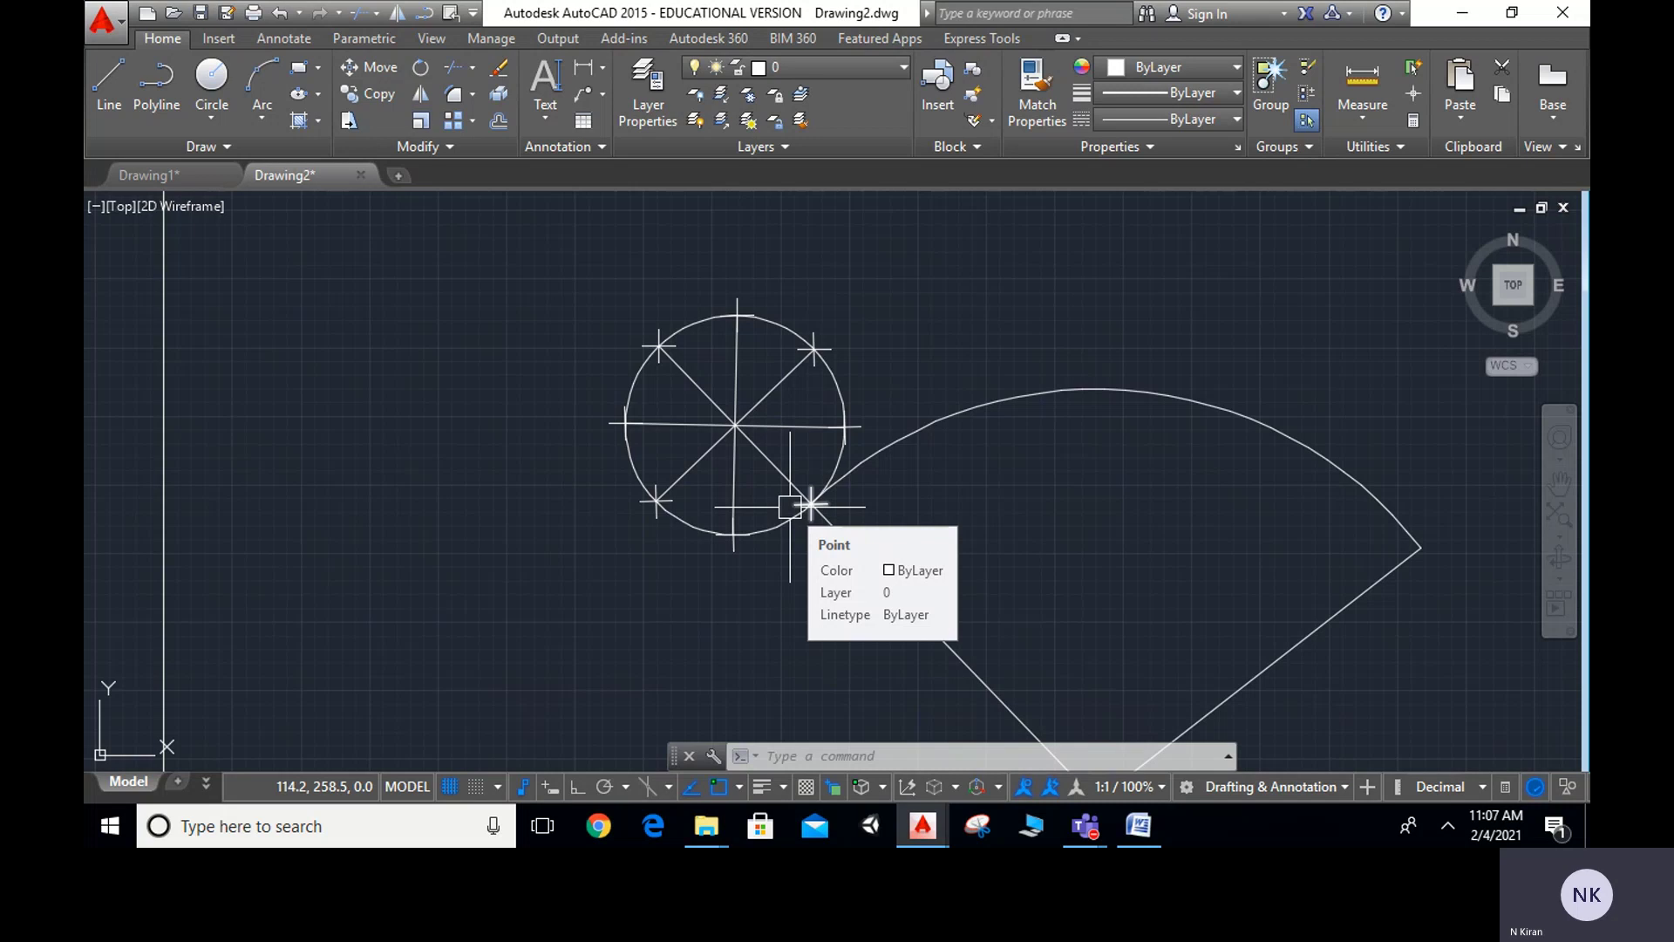
middle_drag(931, 552, 892, 445)
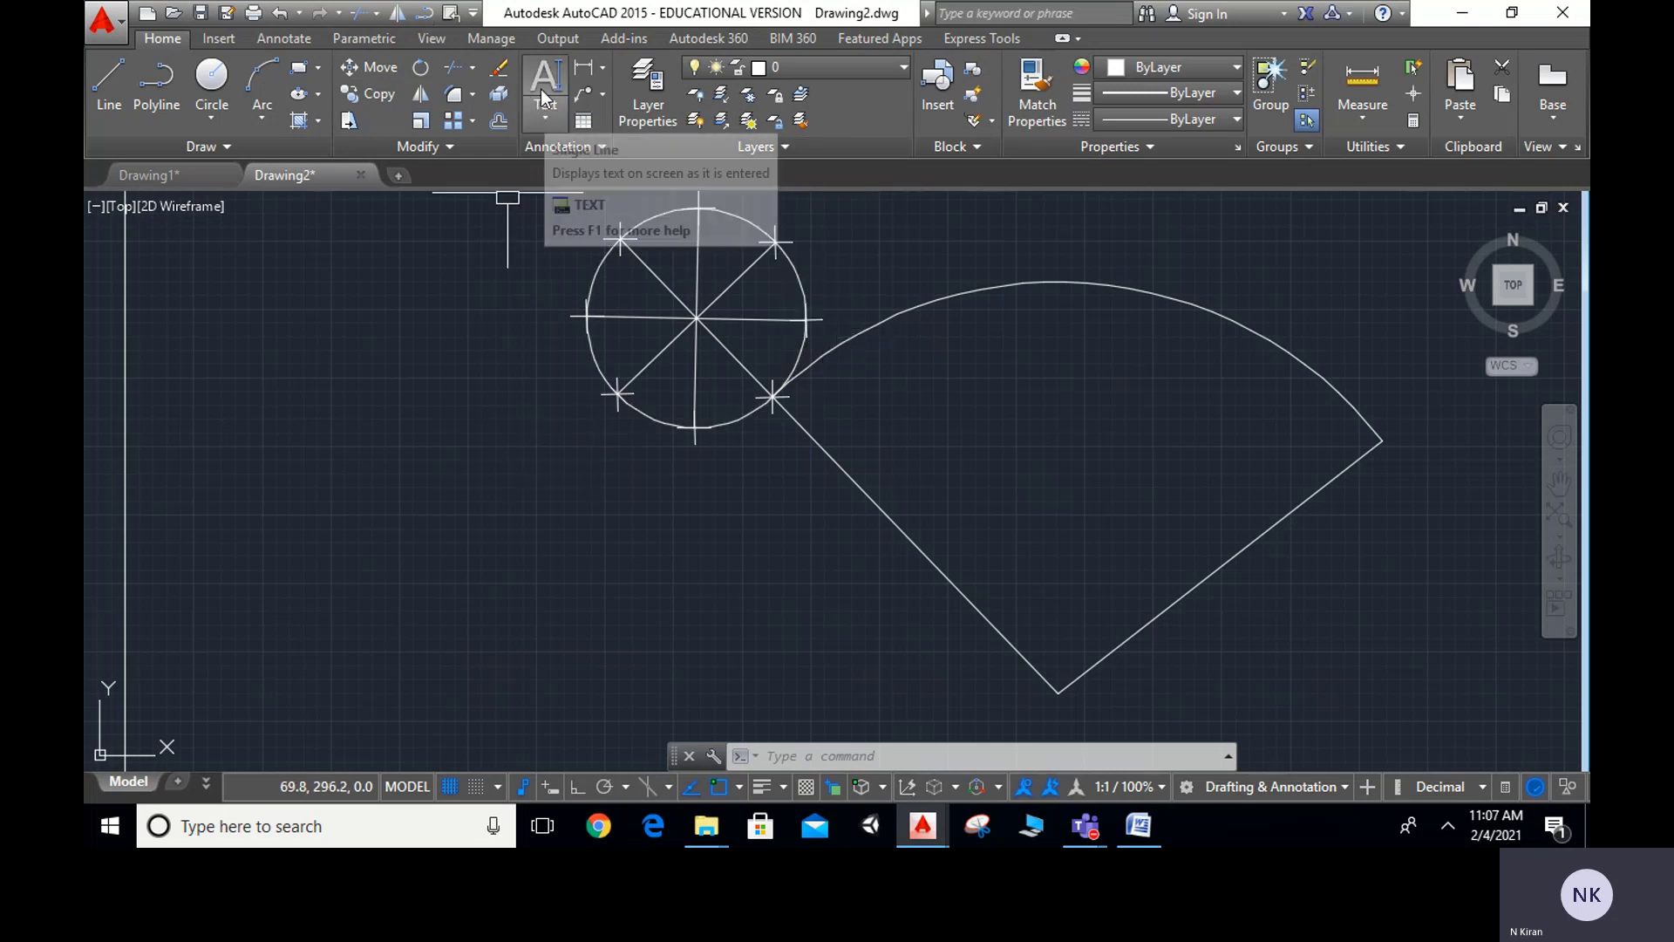
middle_drag(773, 426, 729, 541)
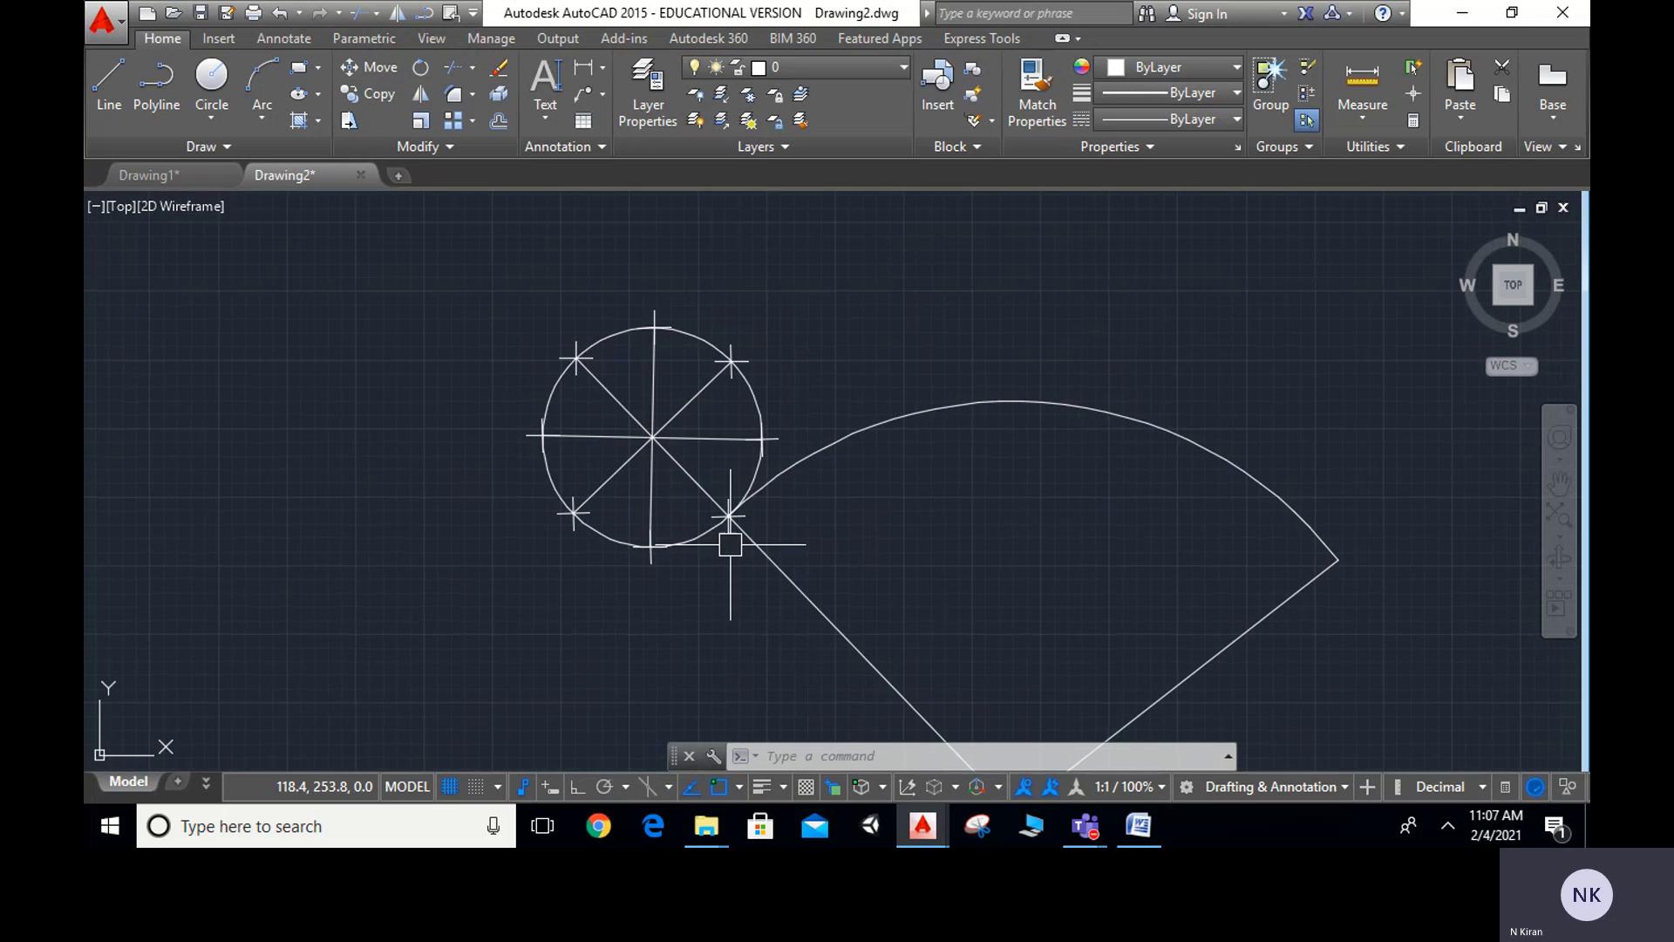
click(212, 78)
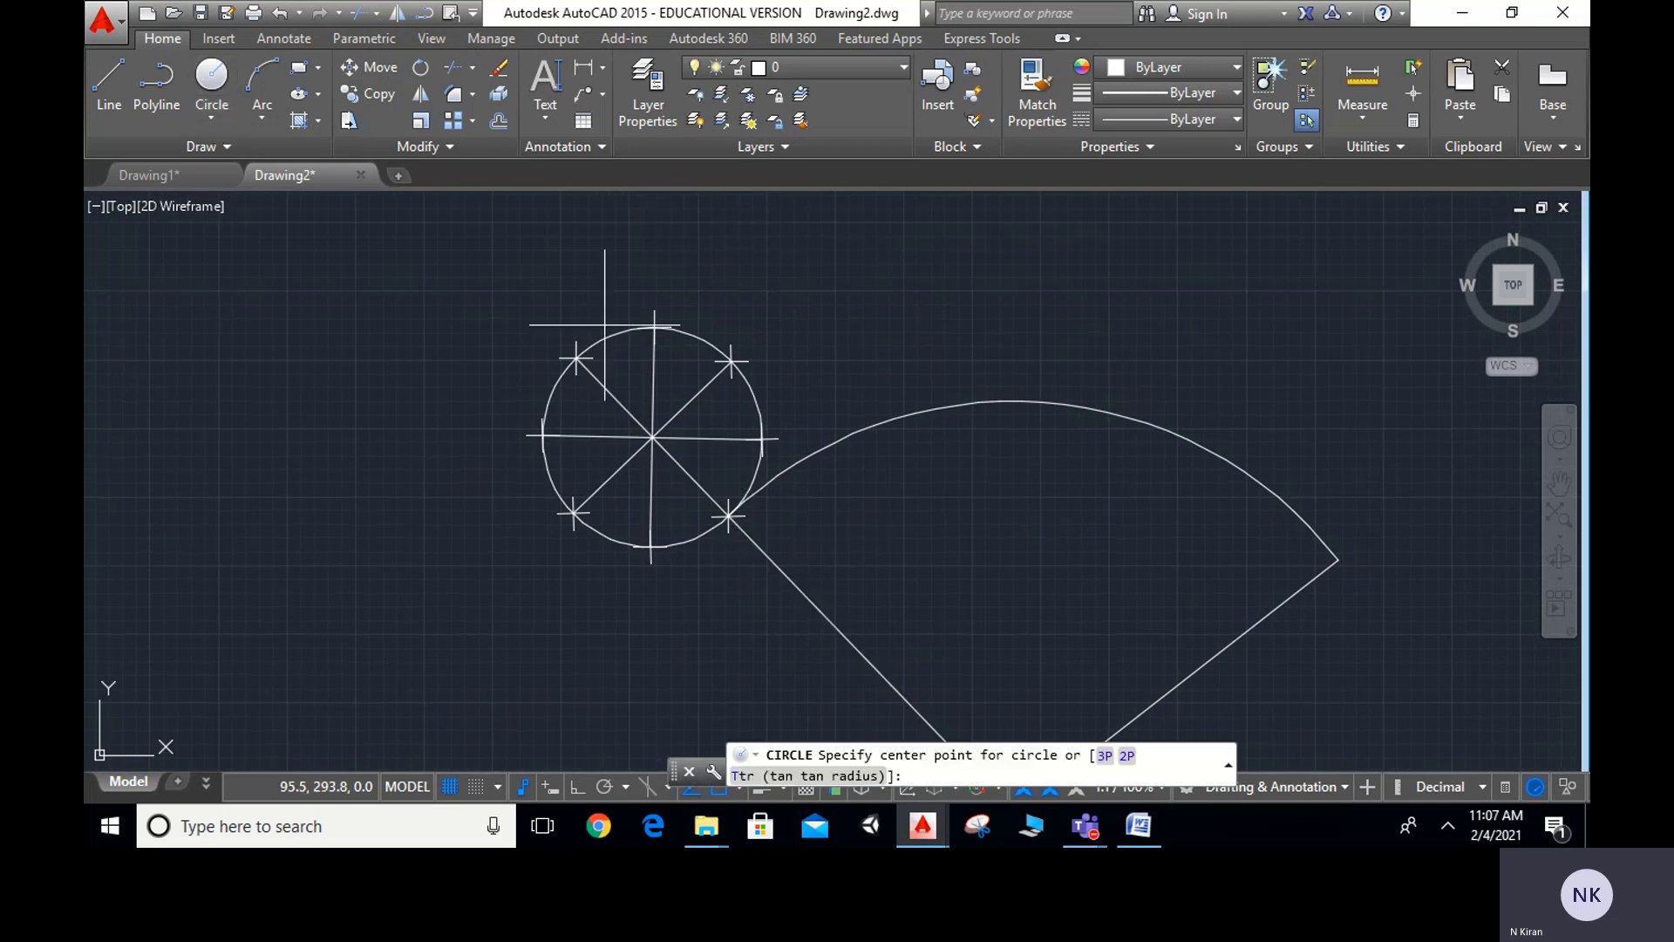
scroll(649, 329, down, 2)
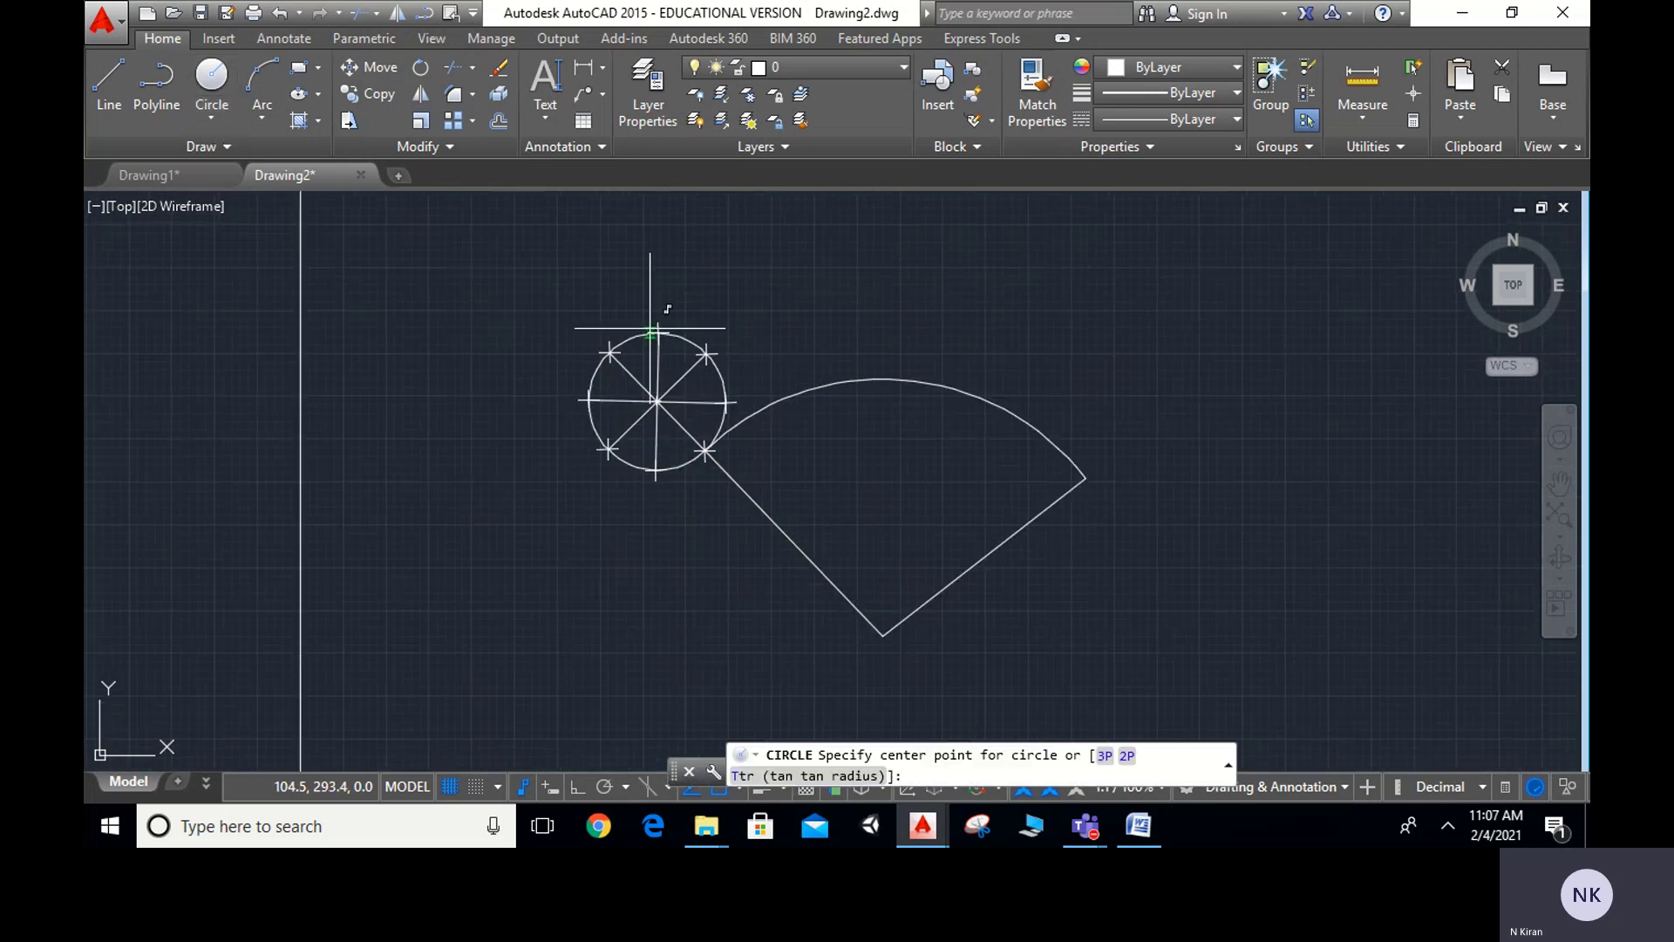
click(884, 629)
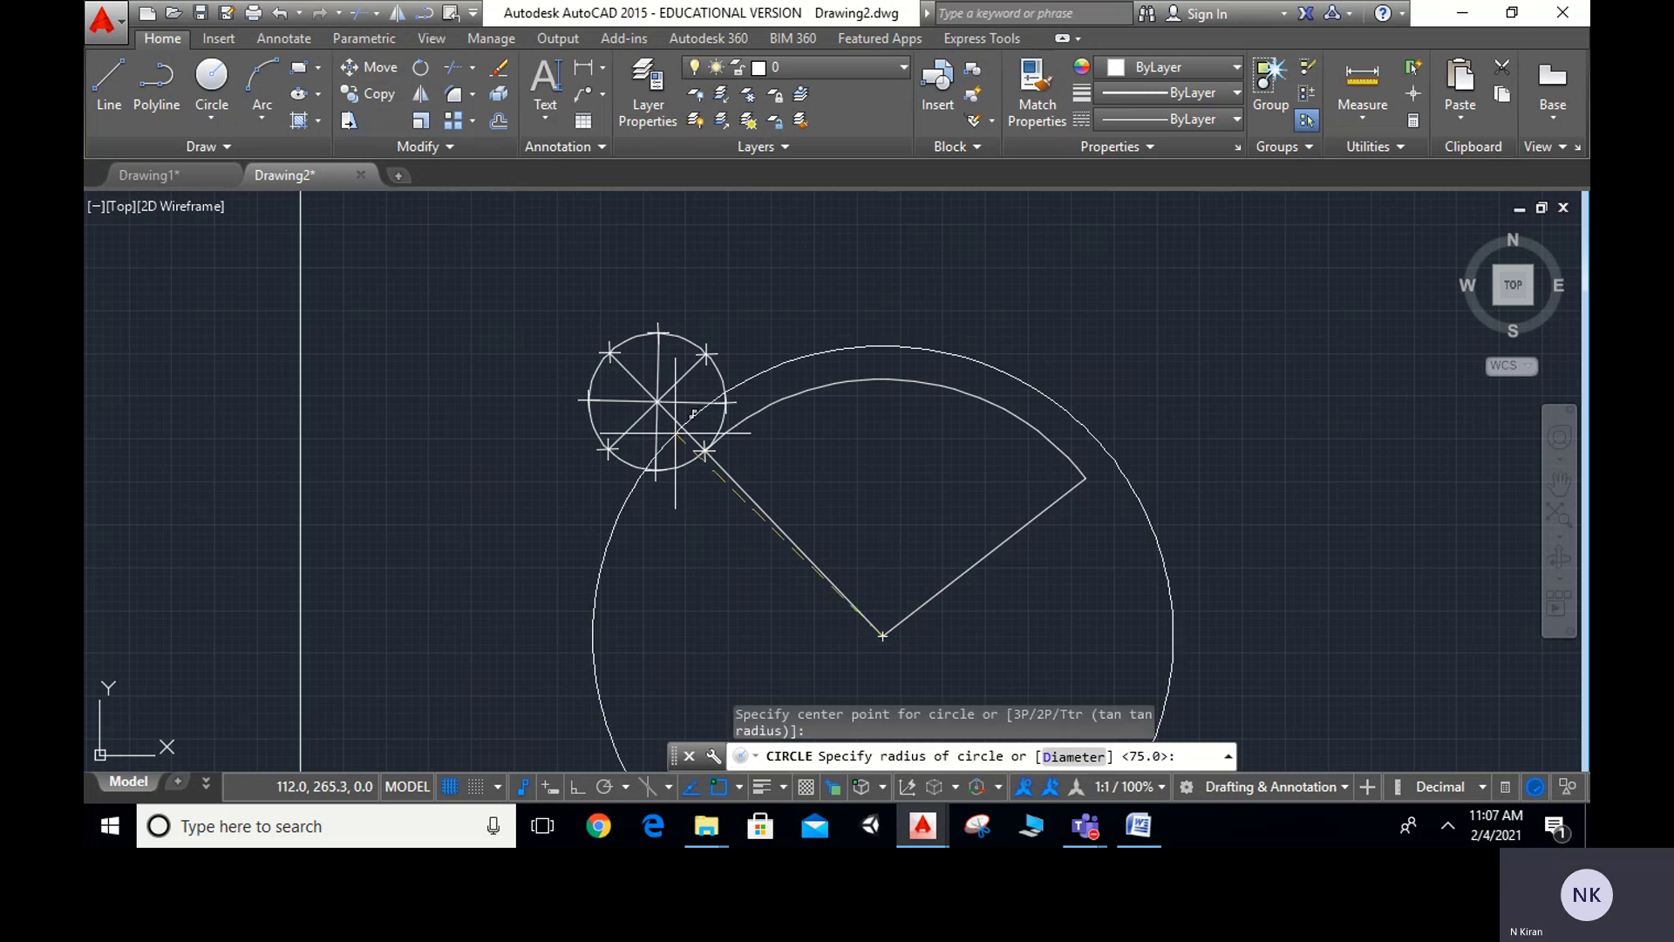
click(652, 471)
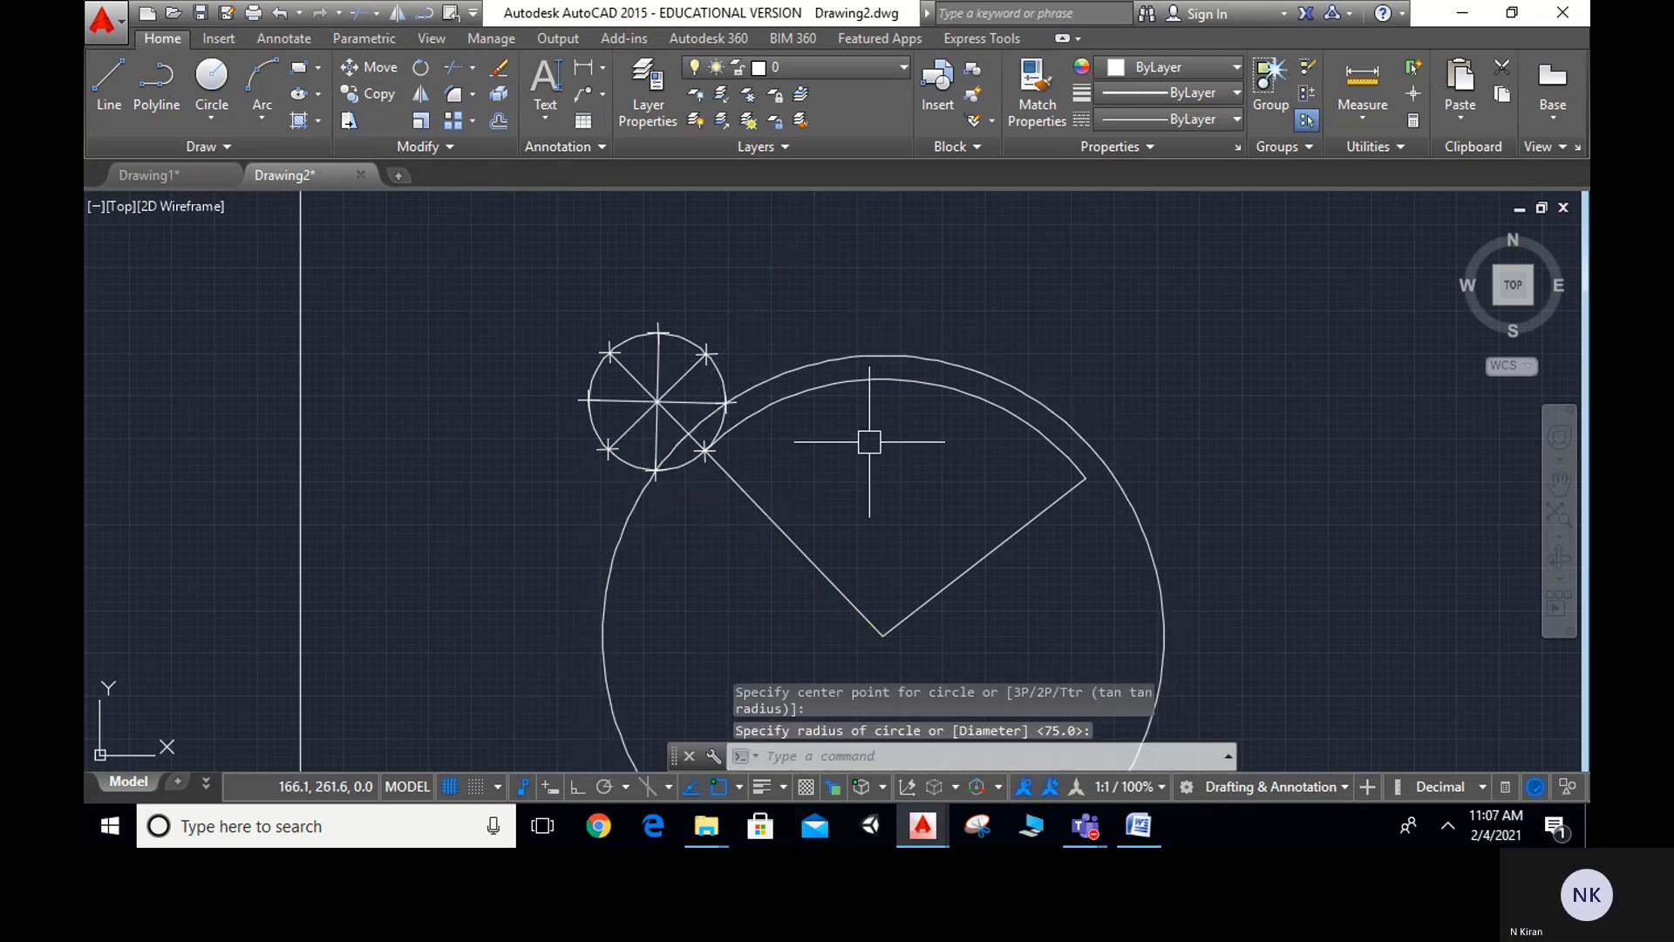
scroll(624, 497, up, 3)
scroll(452, 448, up, 2)
scroll(259, 507, up, 2)
scroll(259, 507, down, 5)
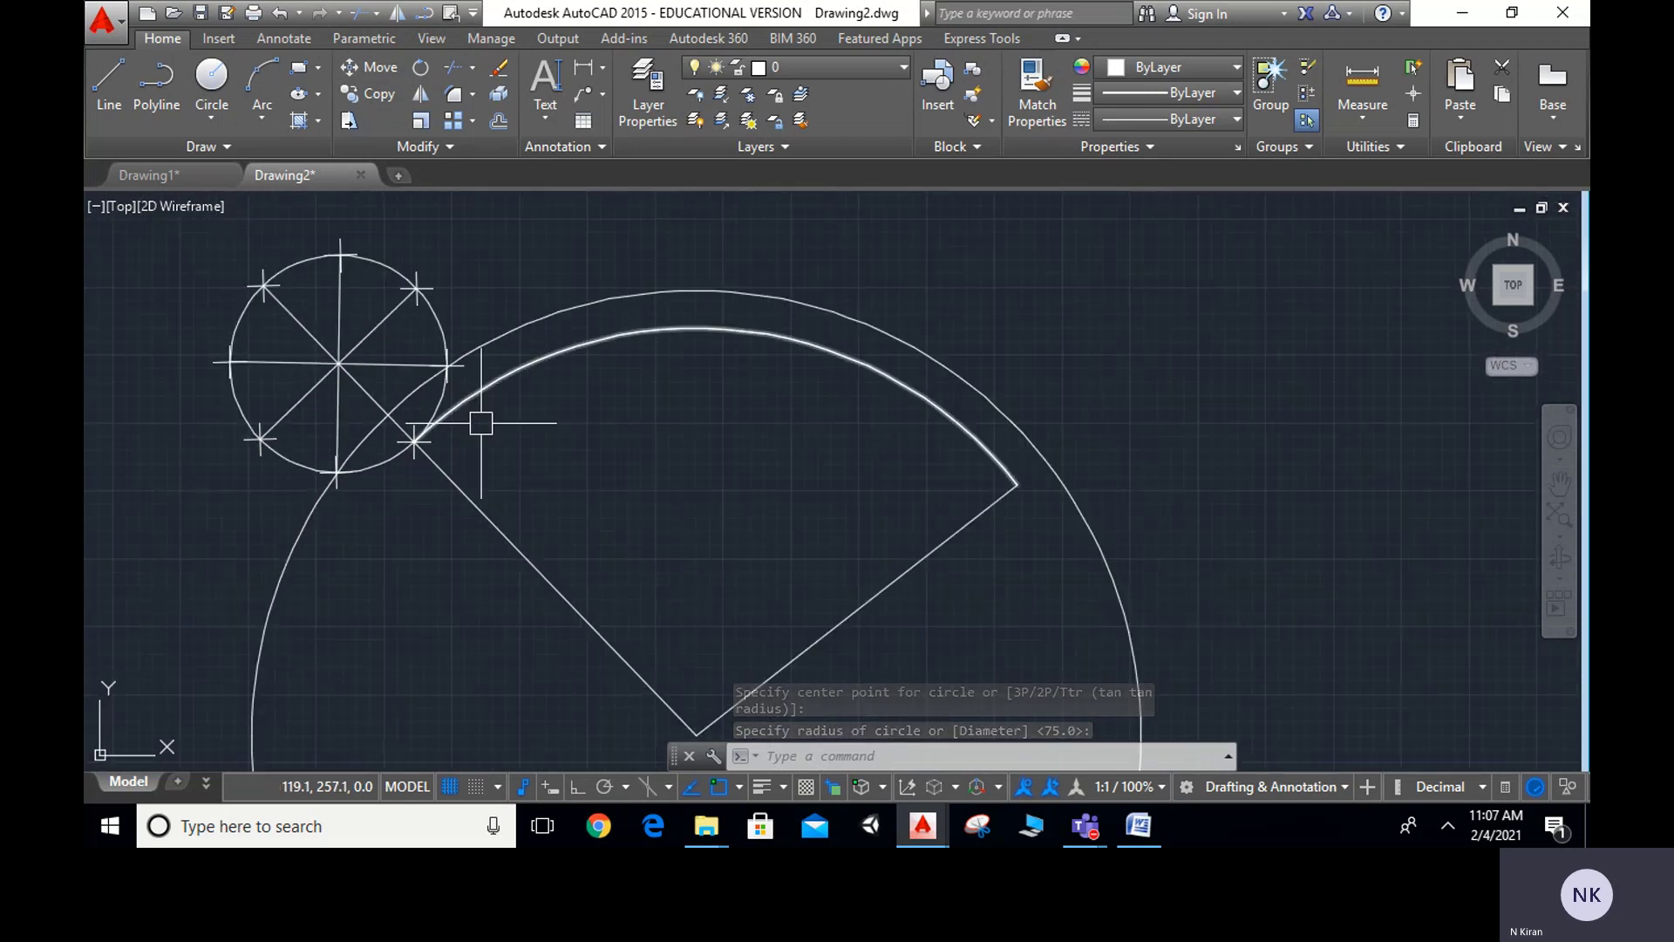
click(727, 288)
key(Delete)
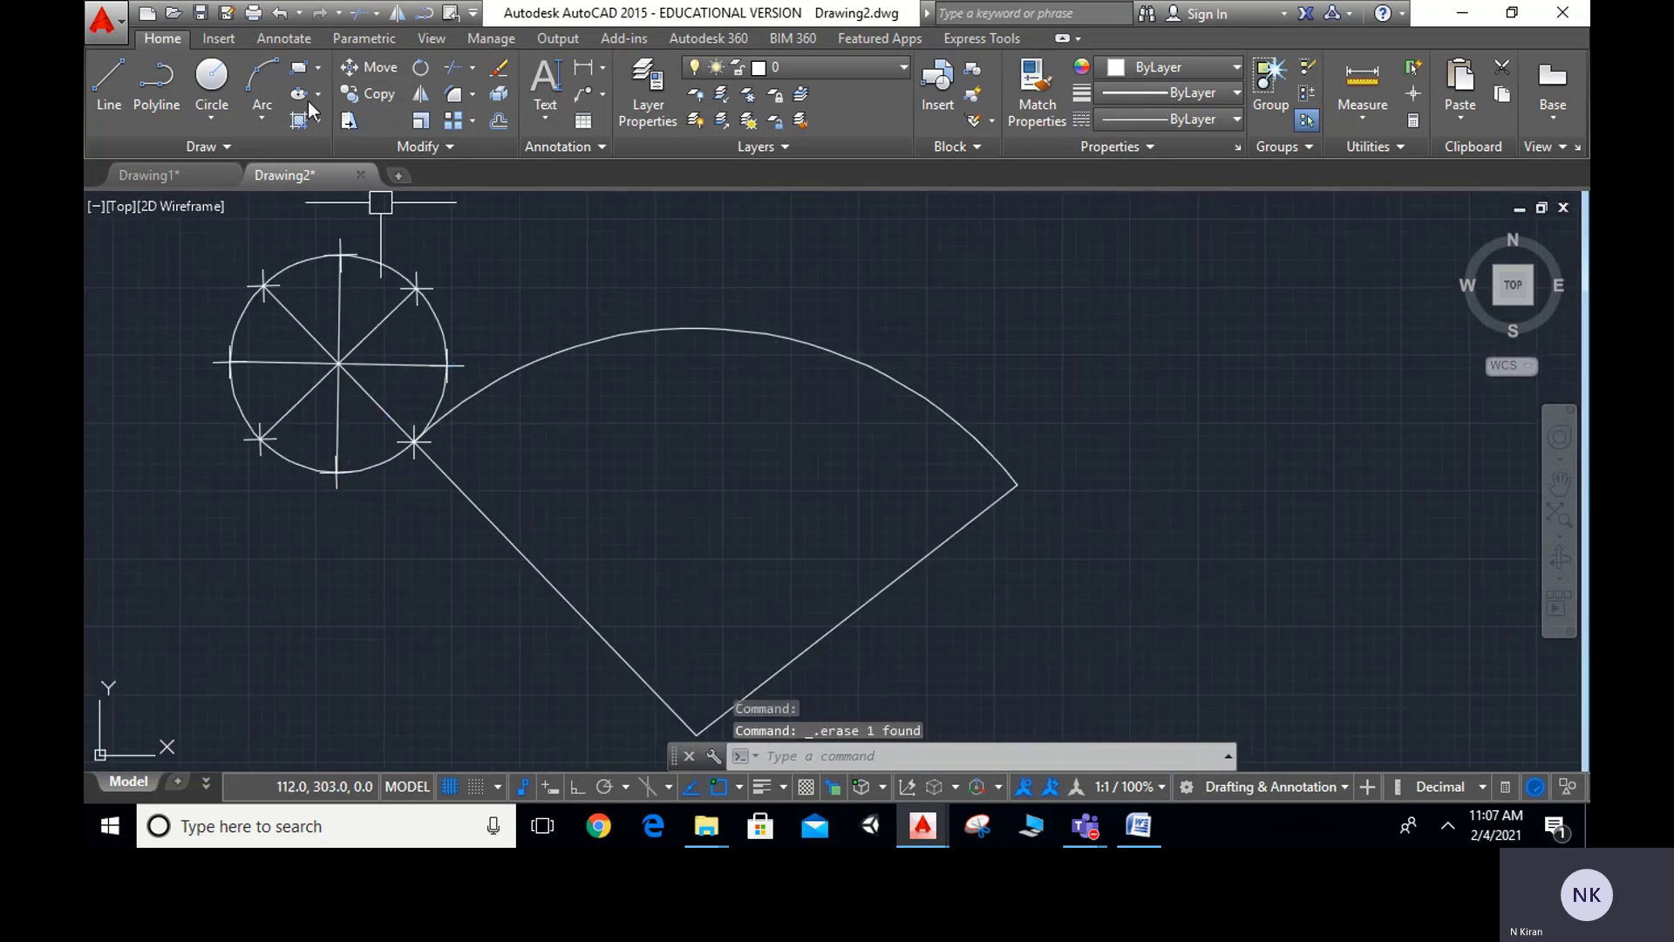
Draw three concentric circles about the sector's centre through the rolling circle's lowest, lower-left and leftmost division points
click(213, 78)
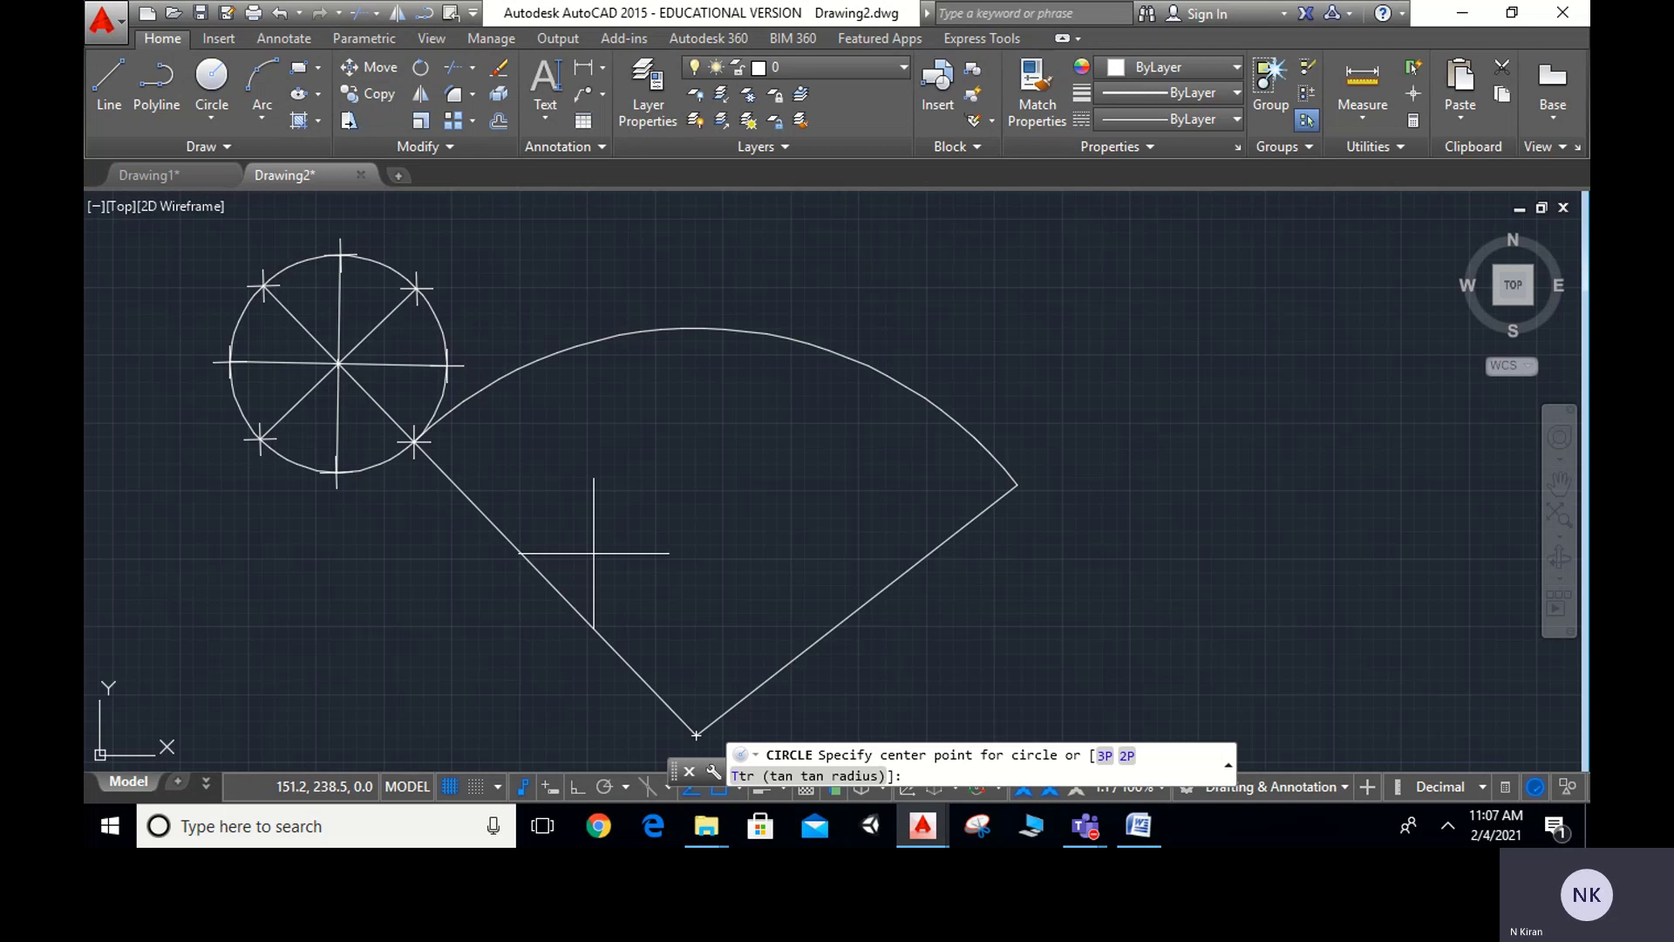
click(696, 735)
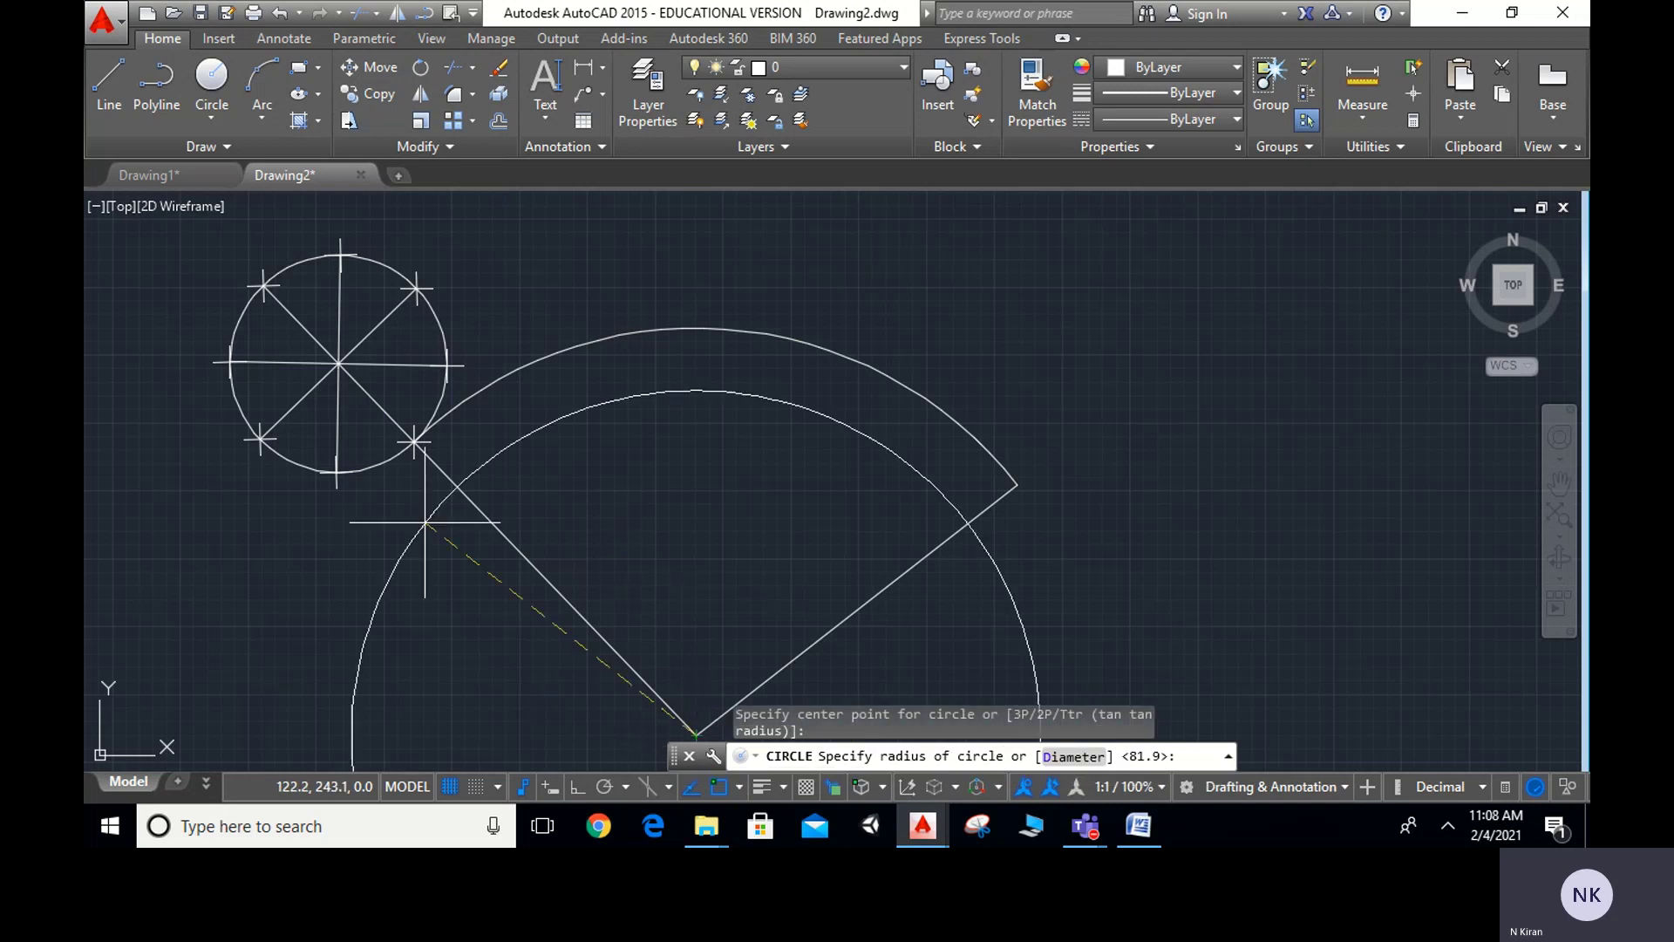
click(337, 471)
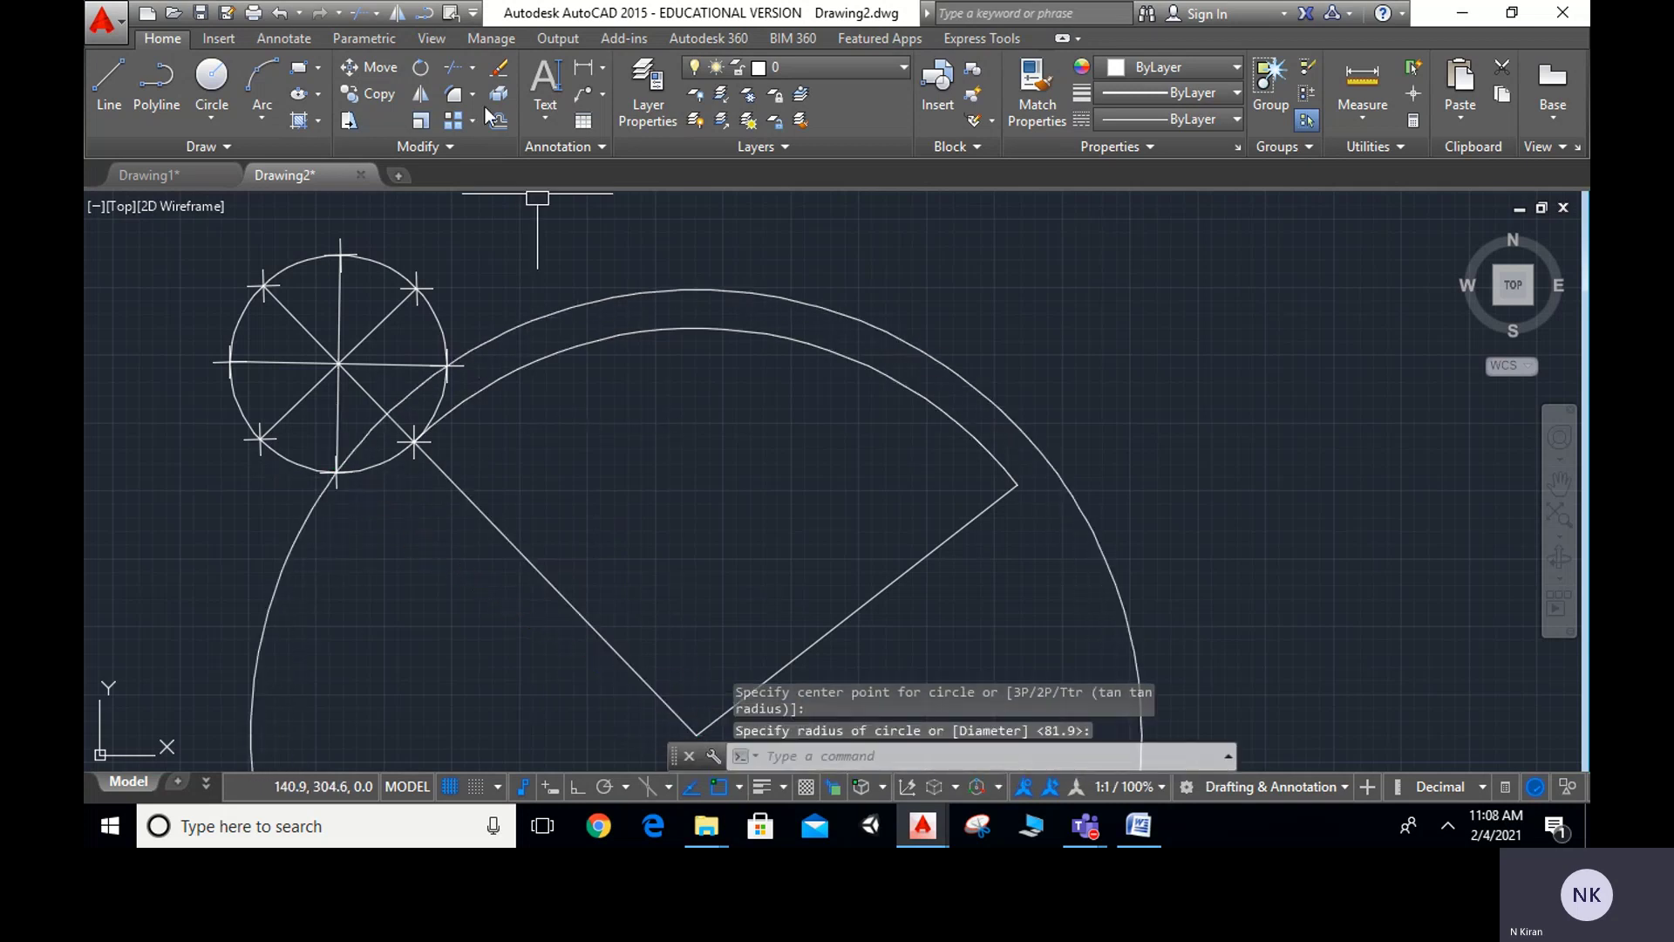
click(212, 79)
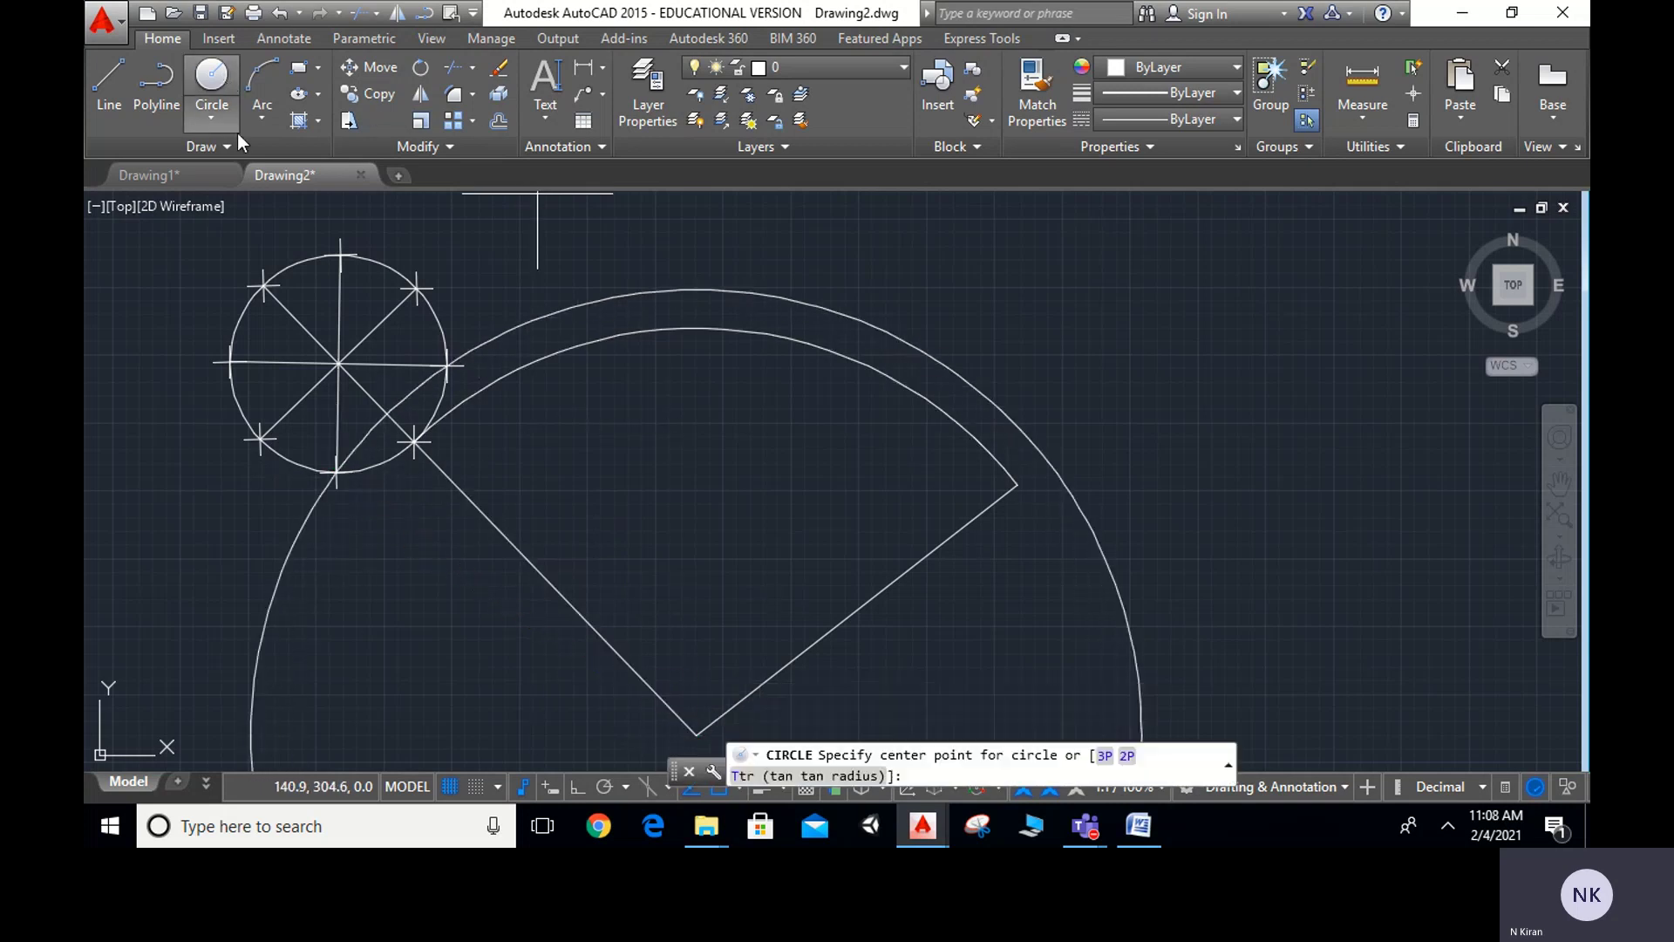
click(696, 735)
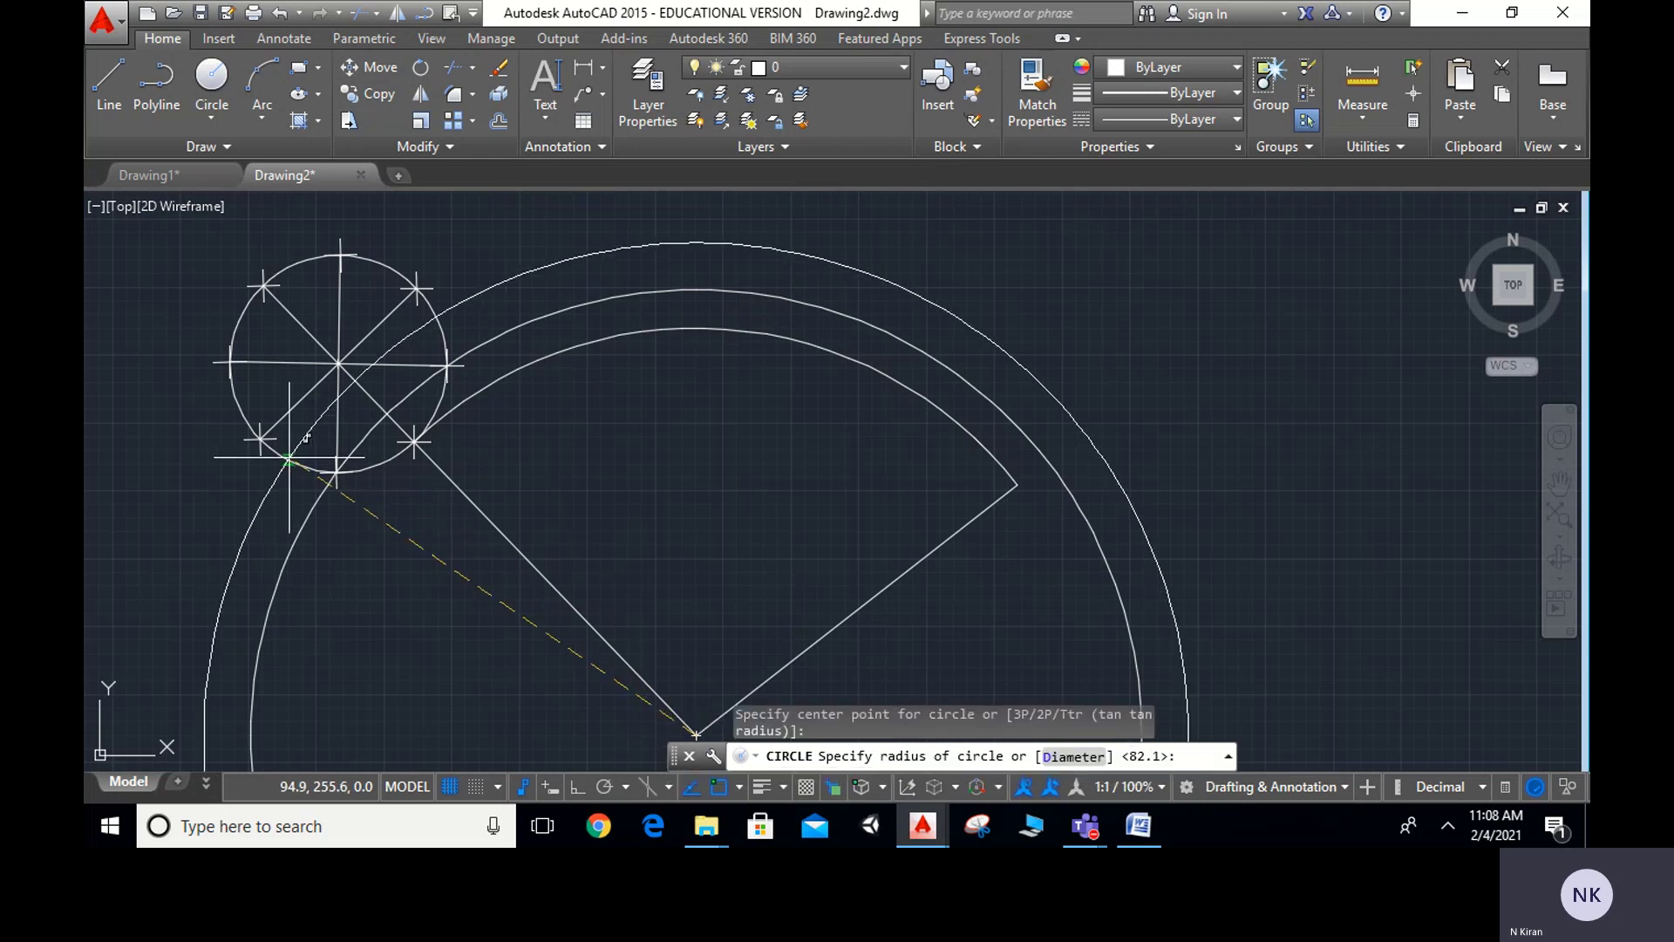
click(259, 438)
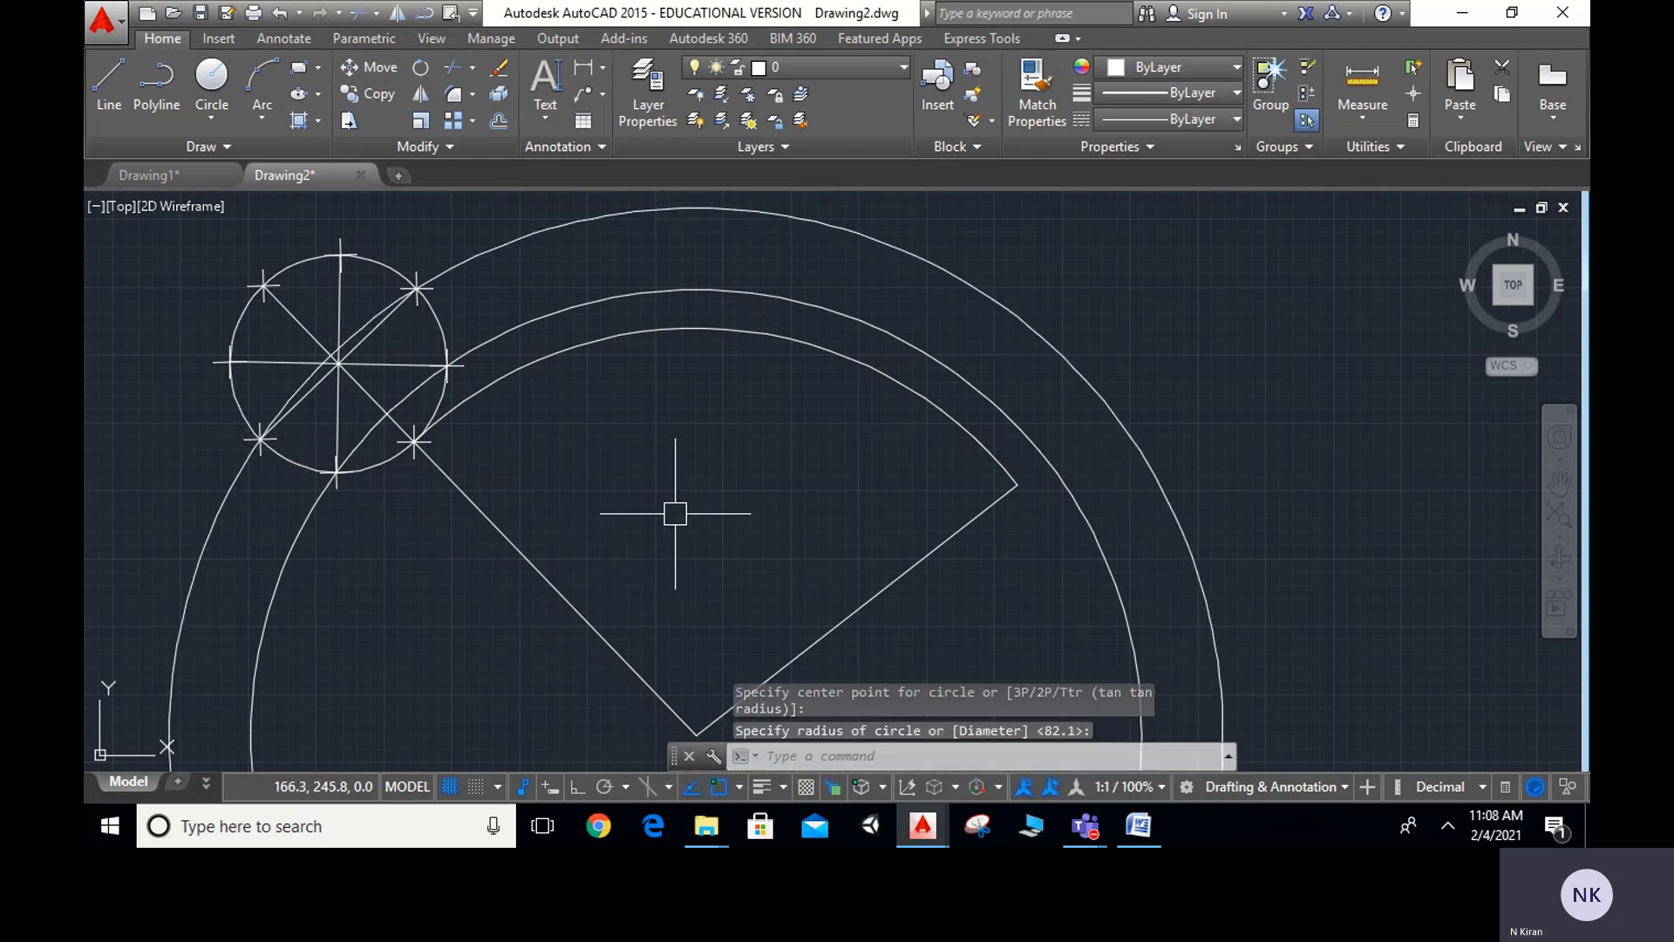
click(212, 79)
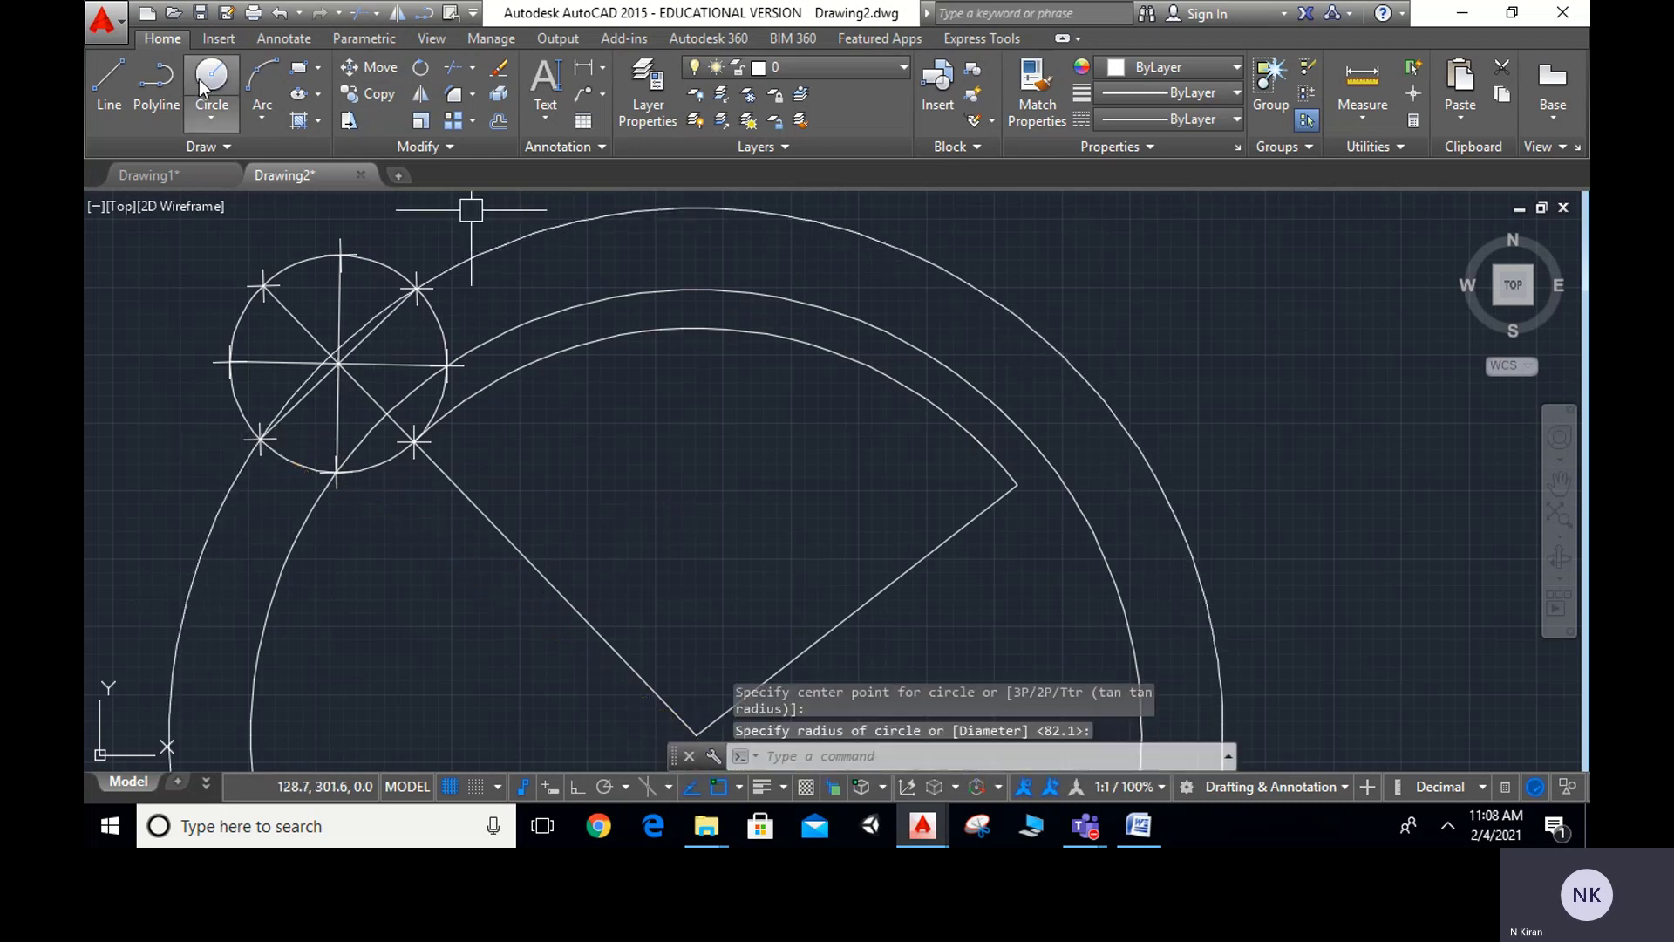
click(696, 735)
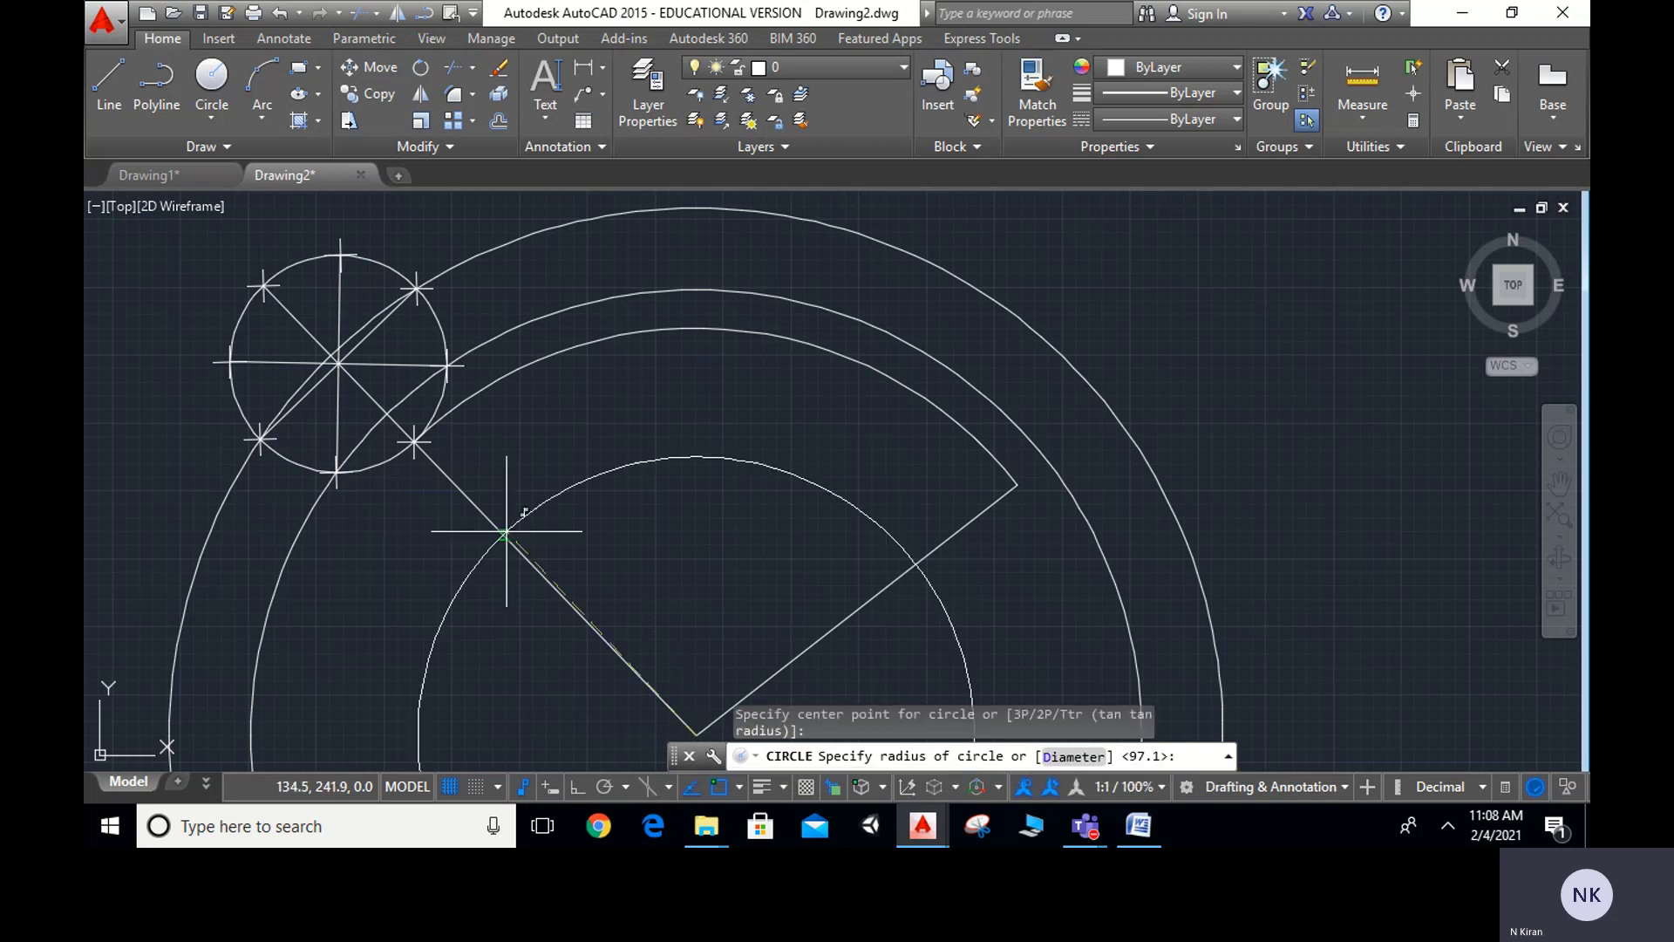
click(227, 363)
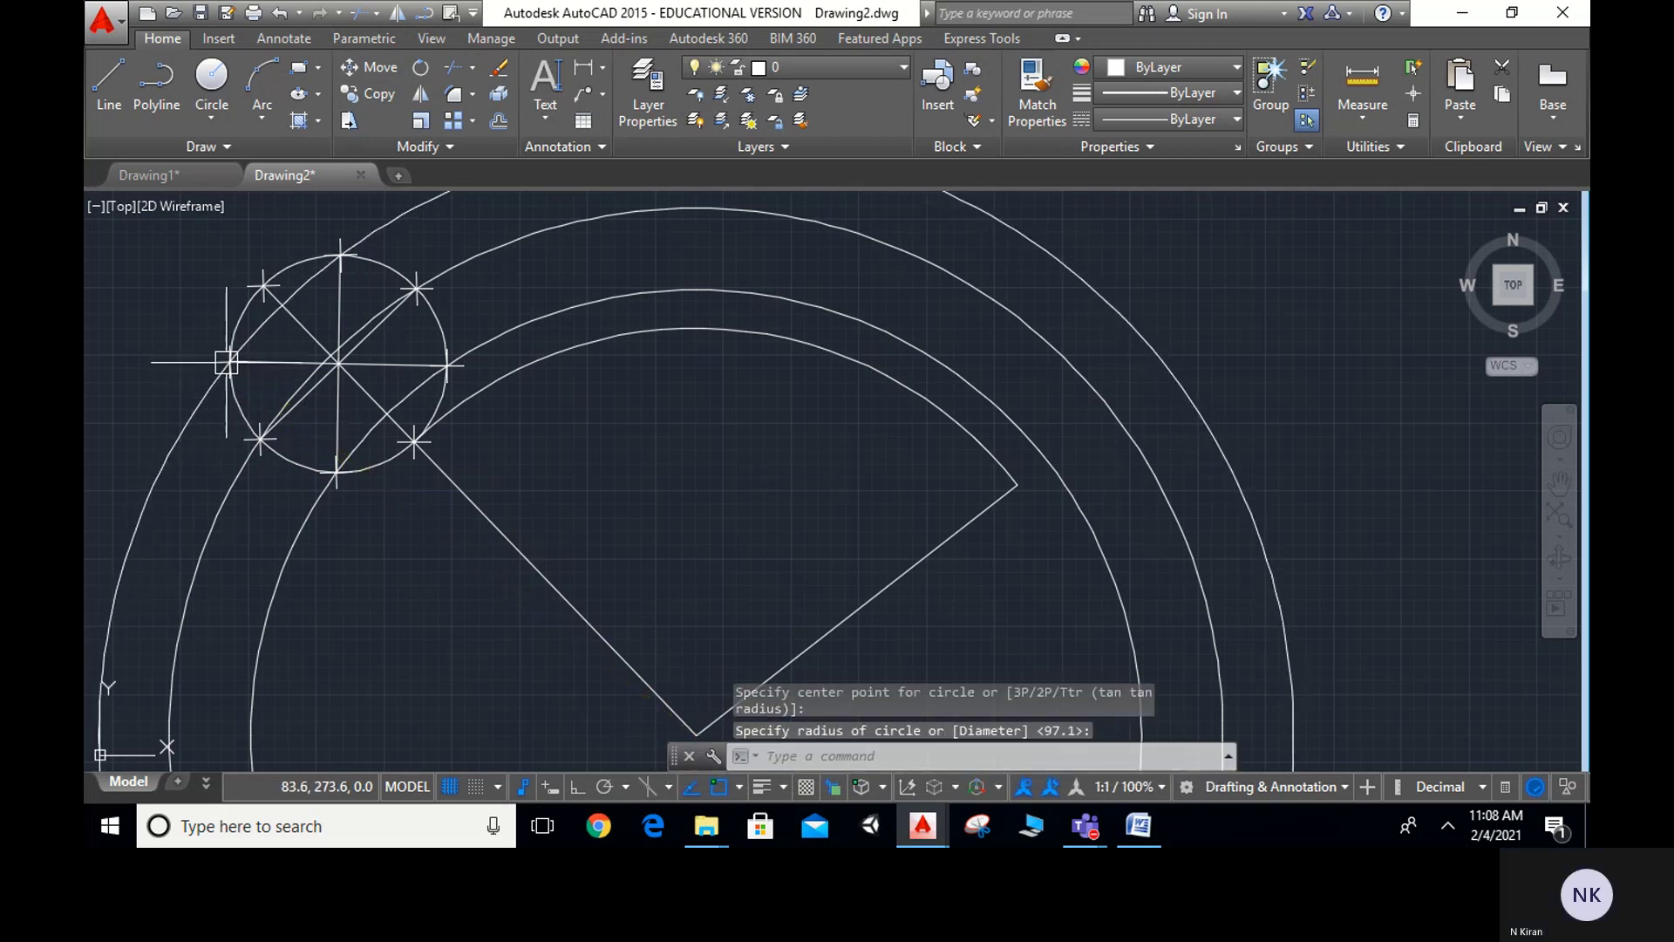
Draw another concentric circle about the sector's centre through the rolling circle's upper-left division point
scroll(868, 466, down, 2)
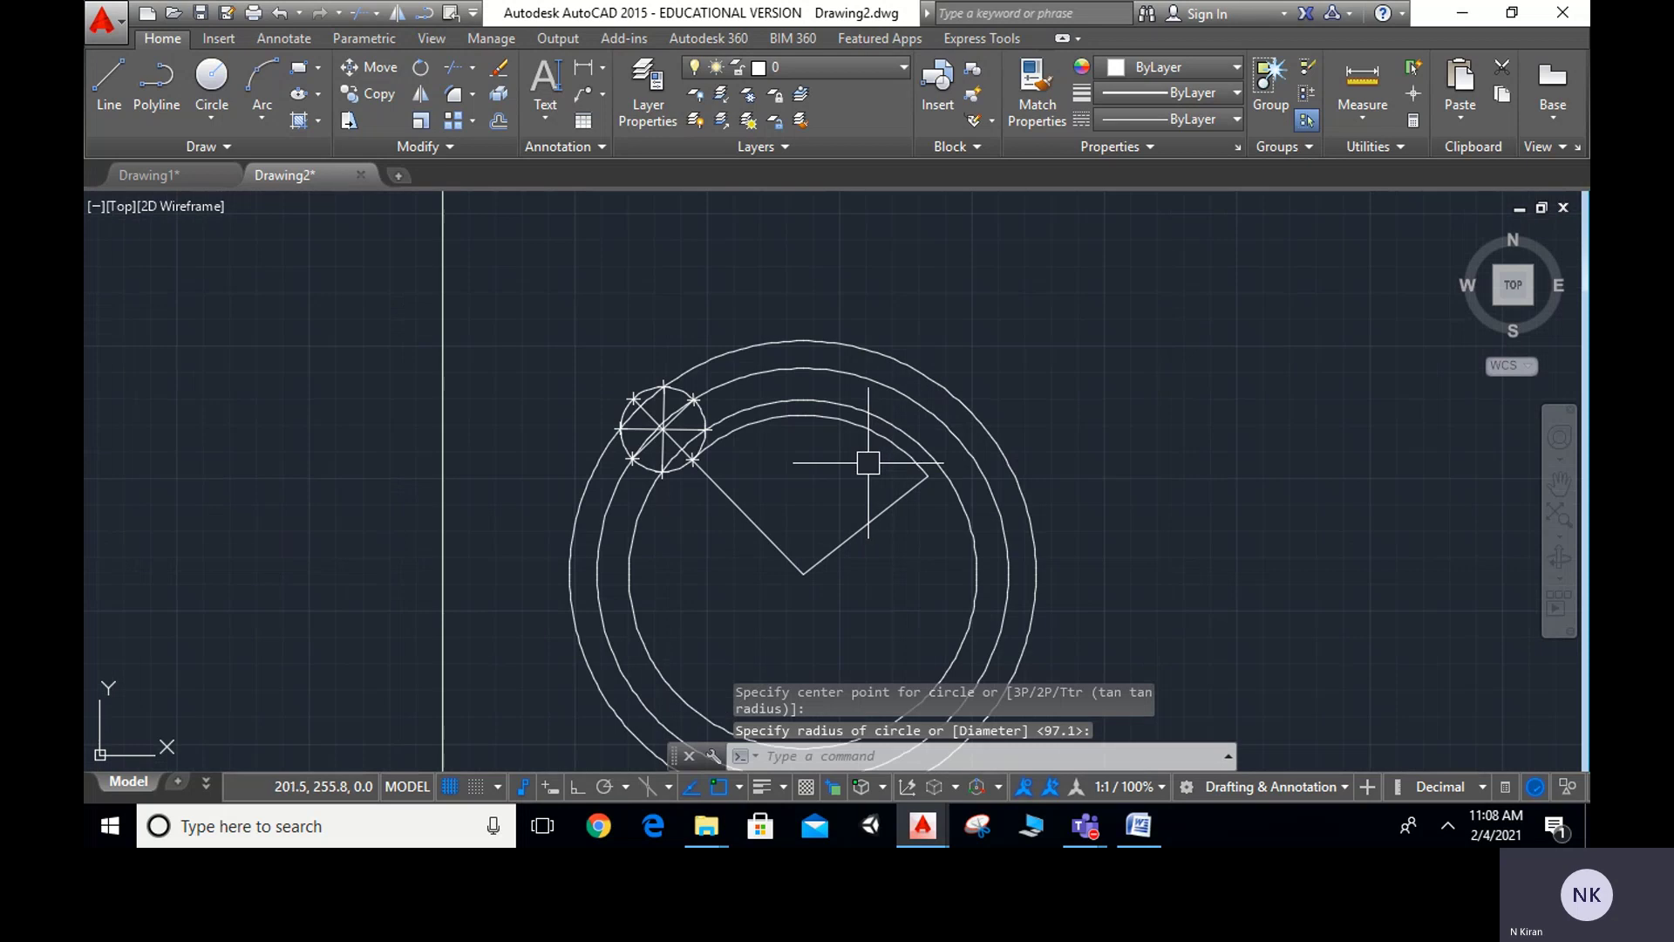
click(211, 76)
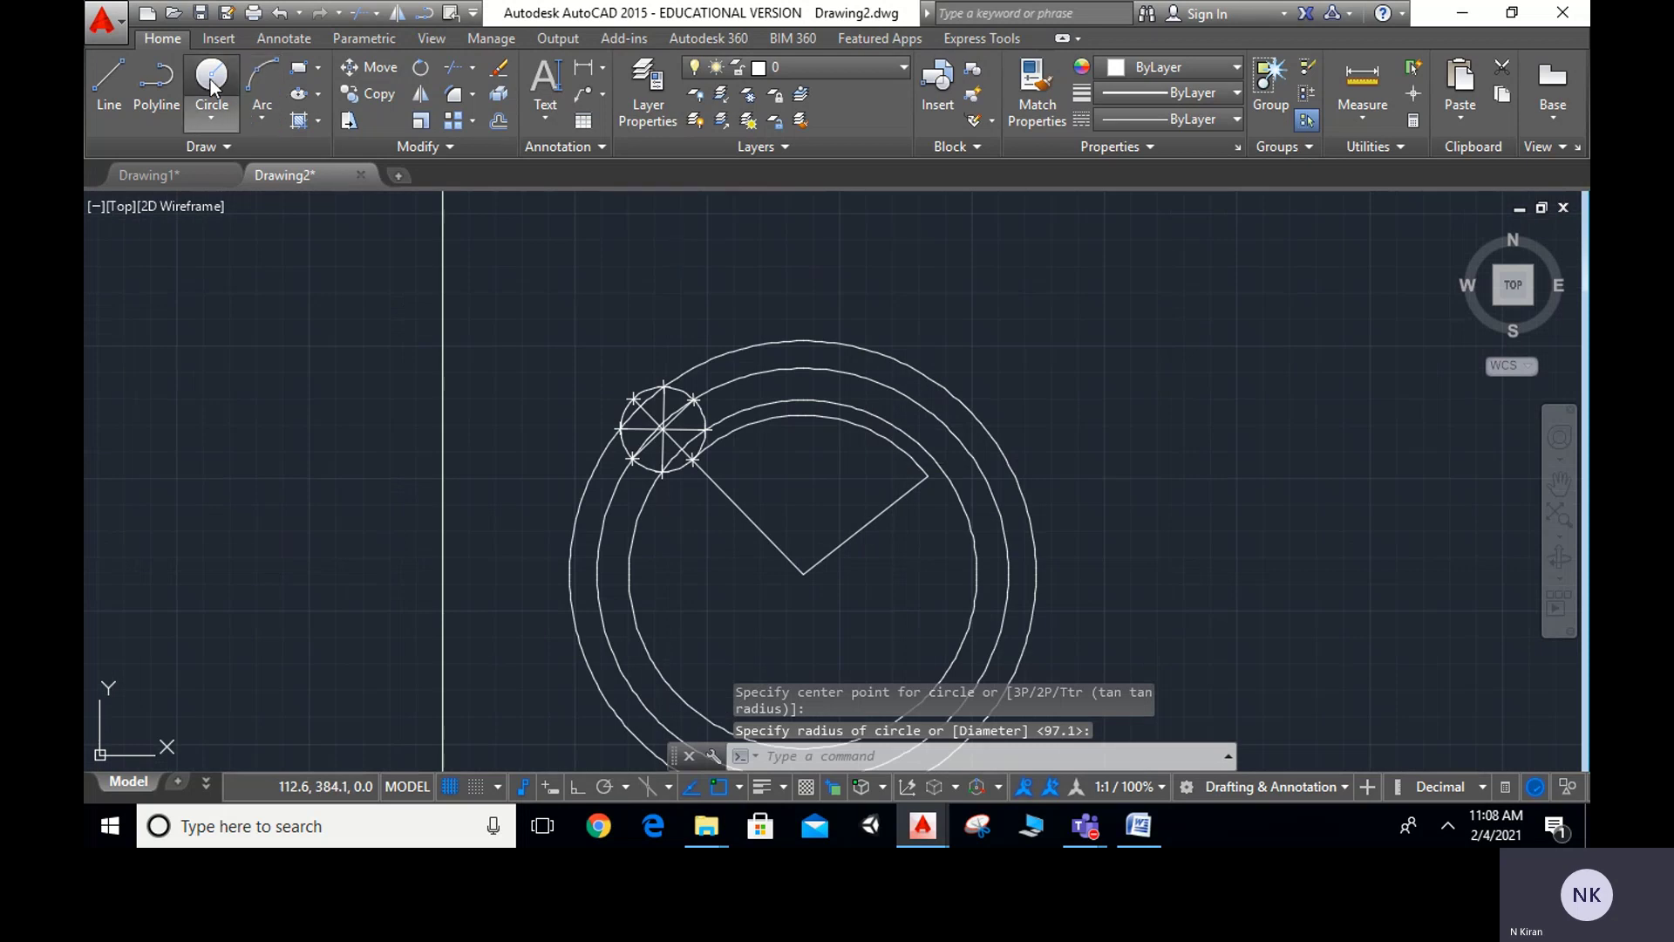
click(802, 569)
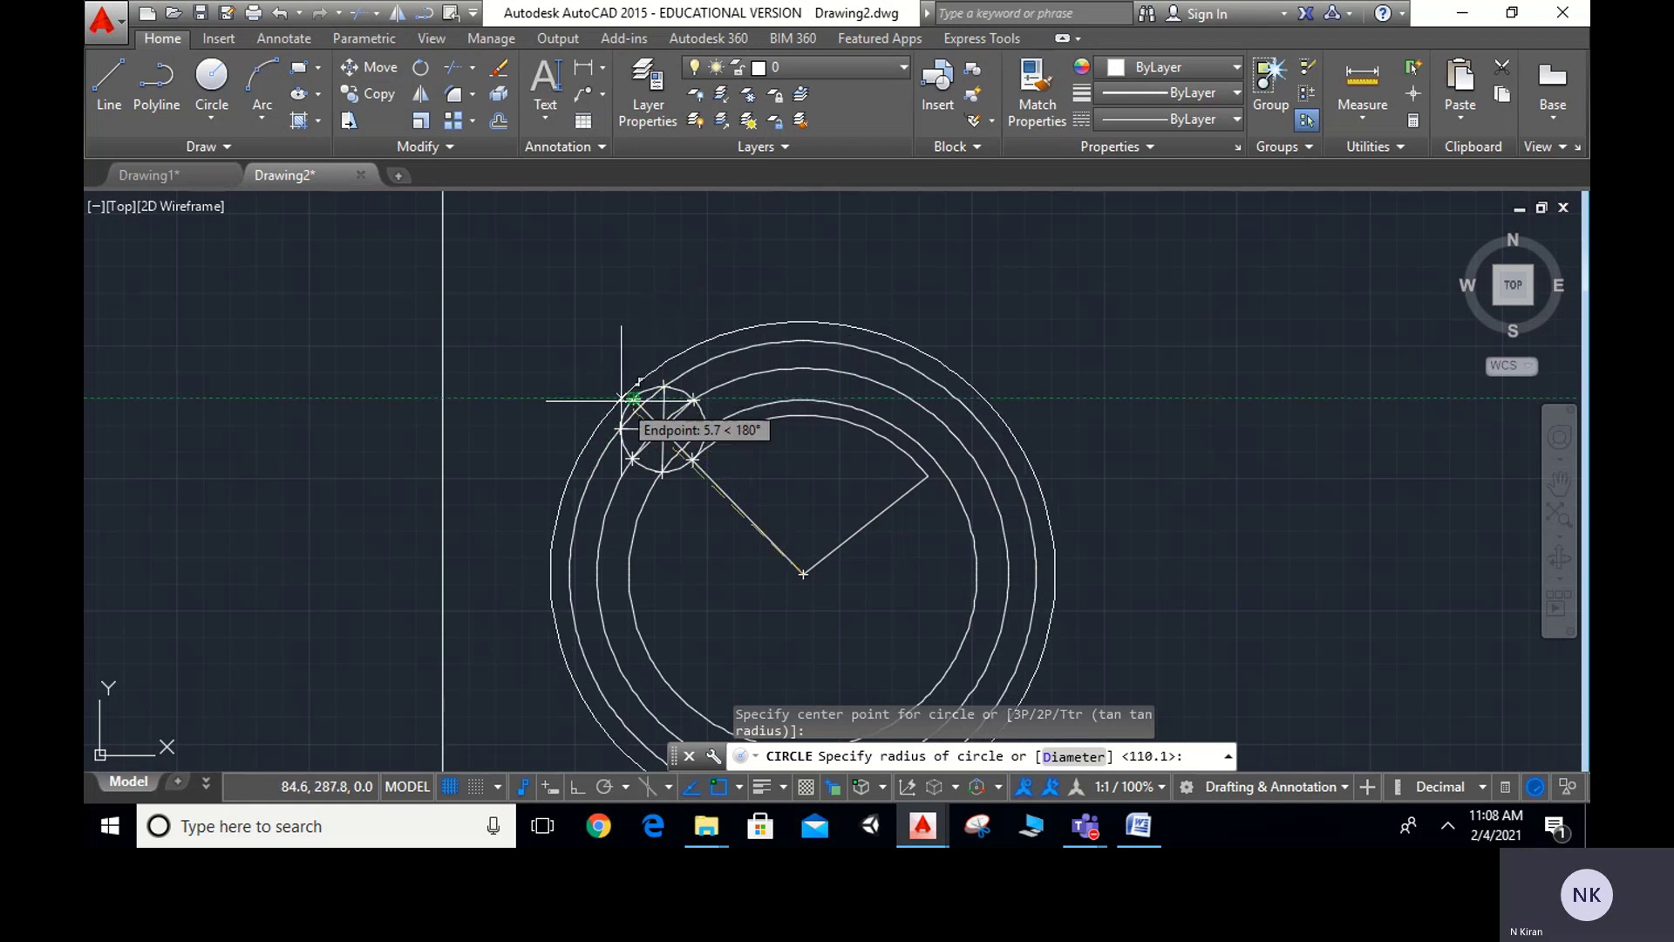
scroll(634, 399, up, 3)
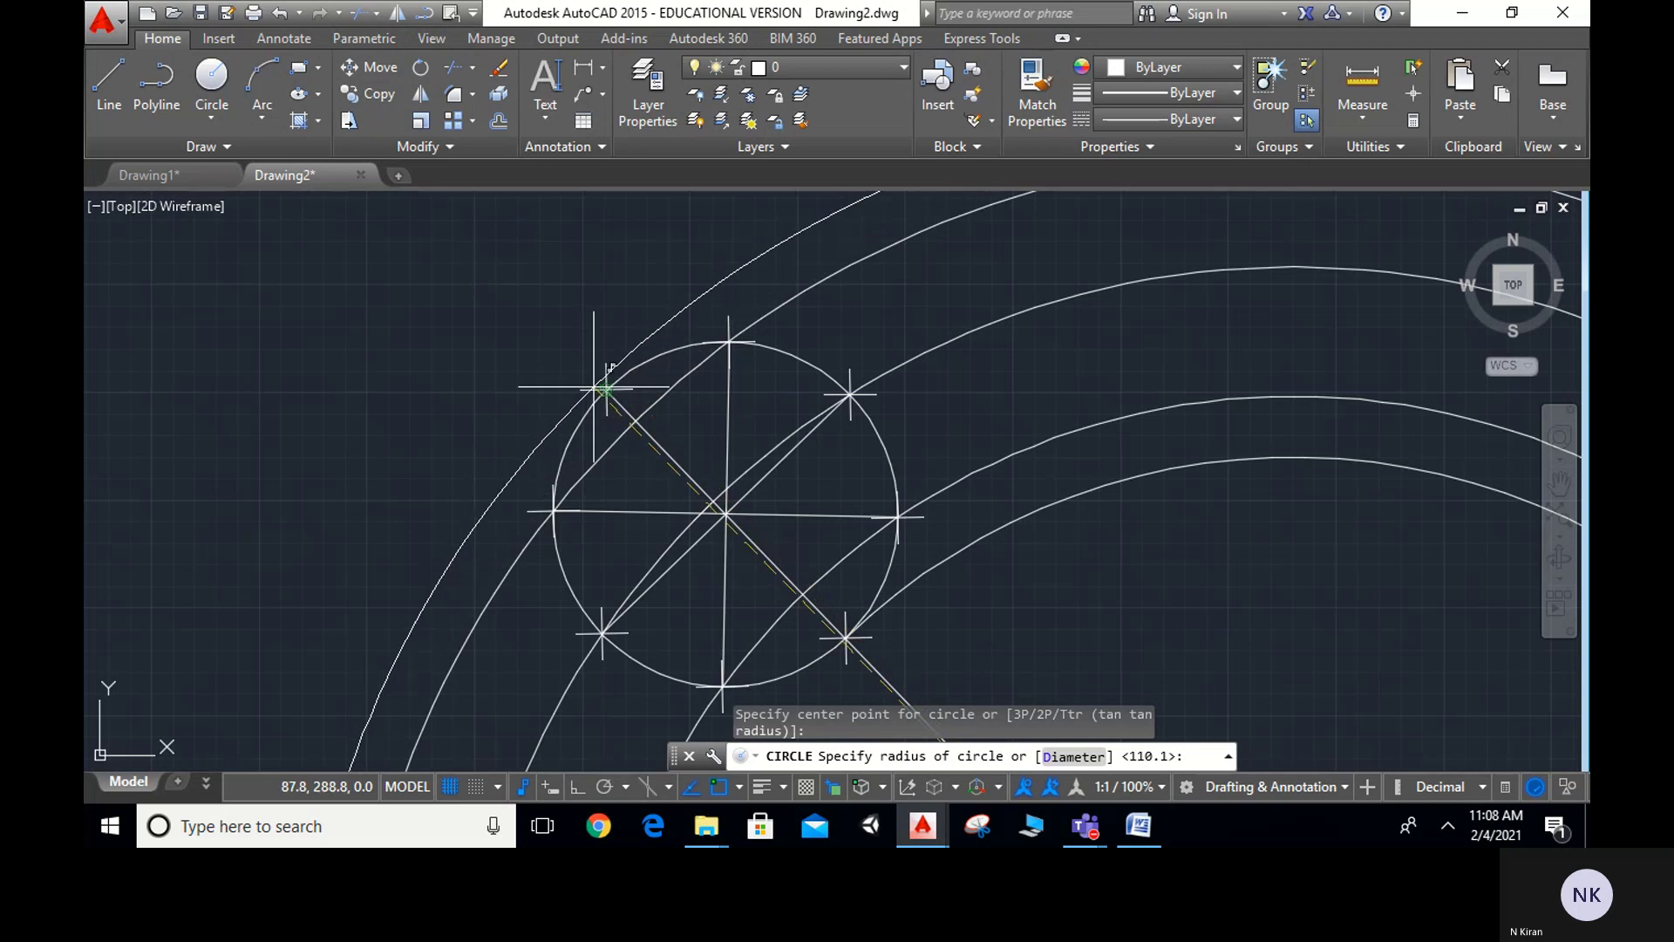
click(606, 390)
scroll(605, 389, down, 3)
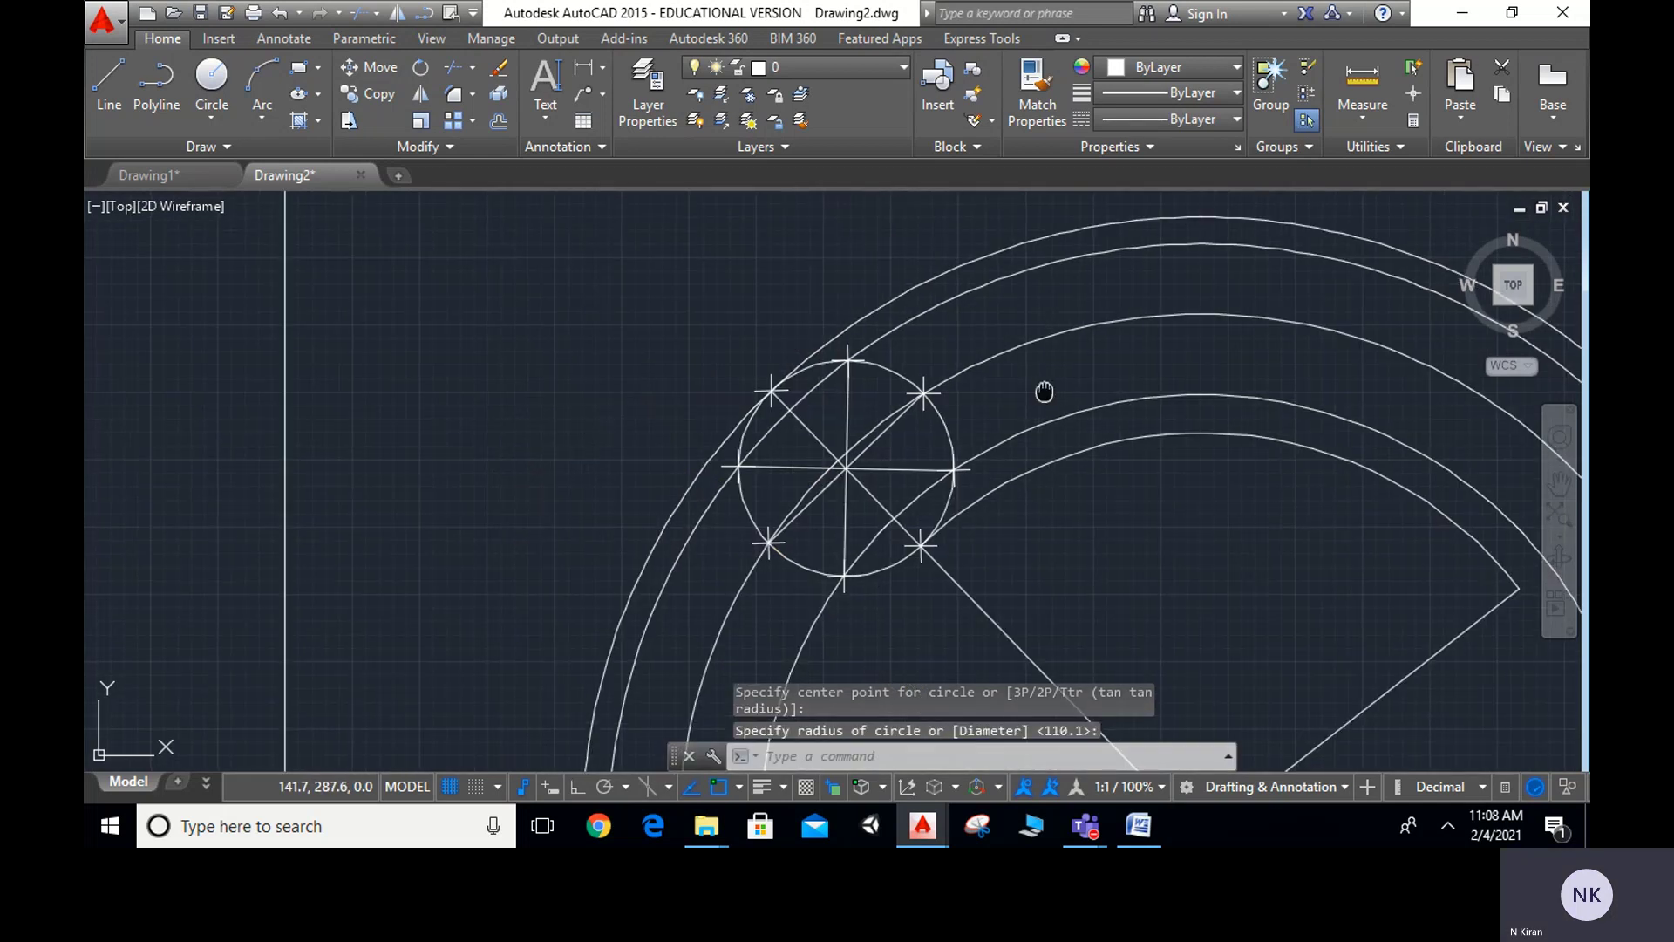
middle_drag(1043, 389, 786, 228)
scroll(786, 227, down, 4)
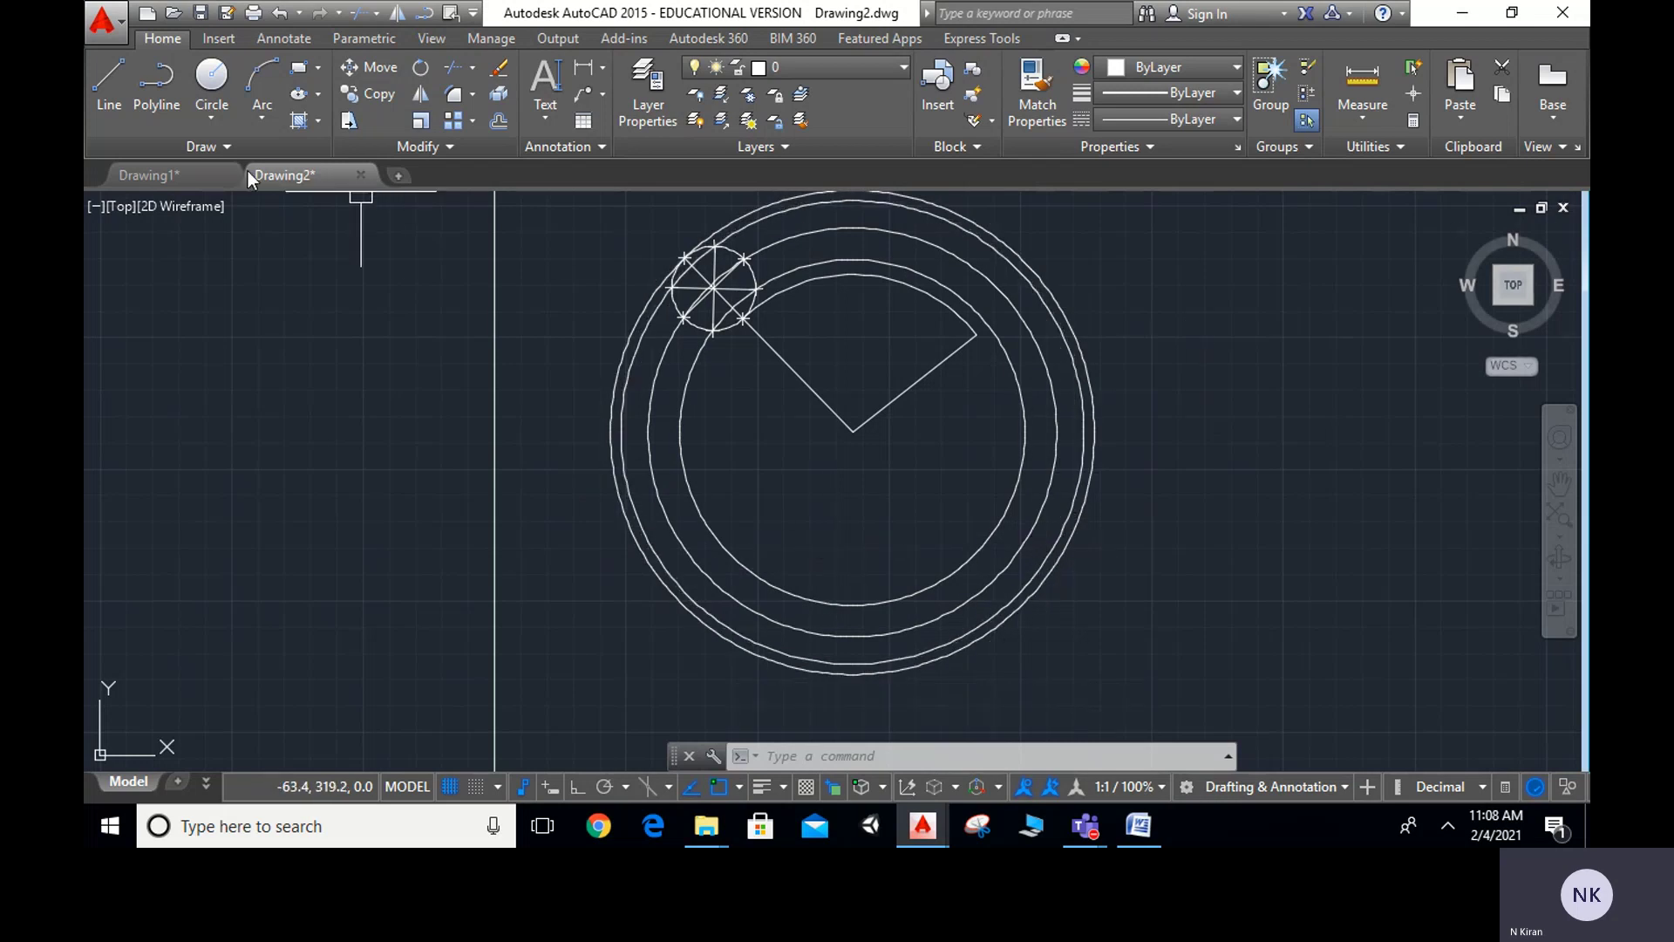
click(109, 83)
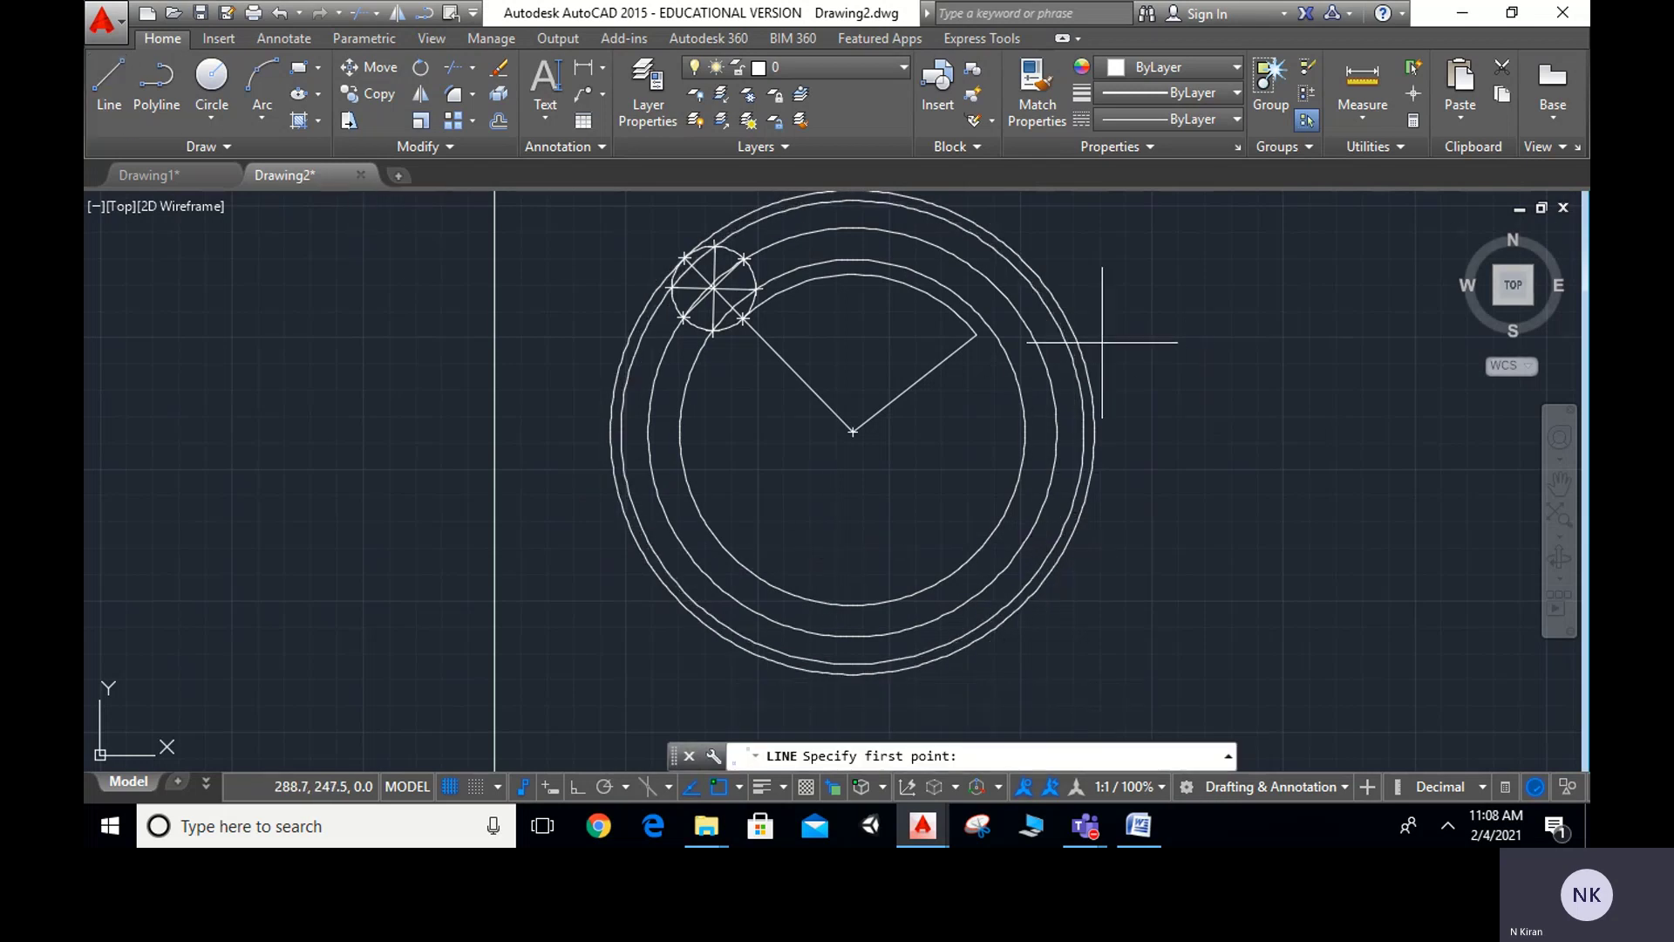
click(976, 335)
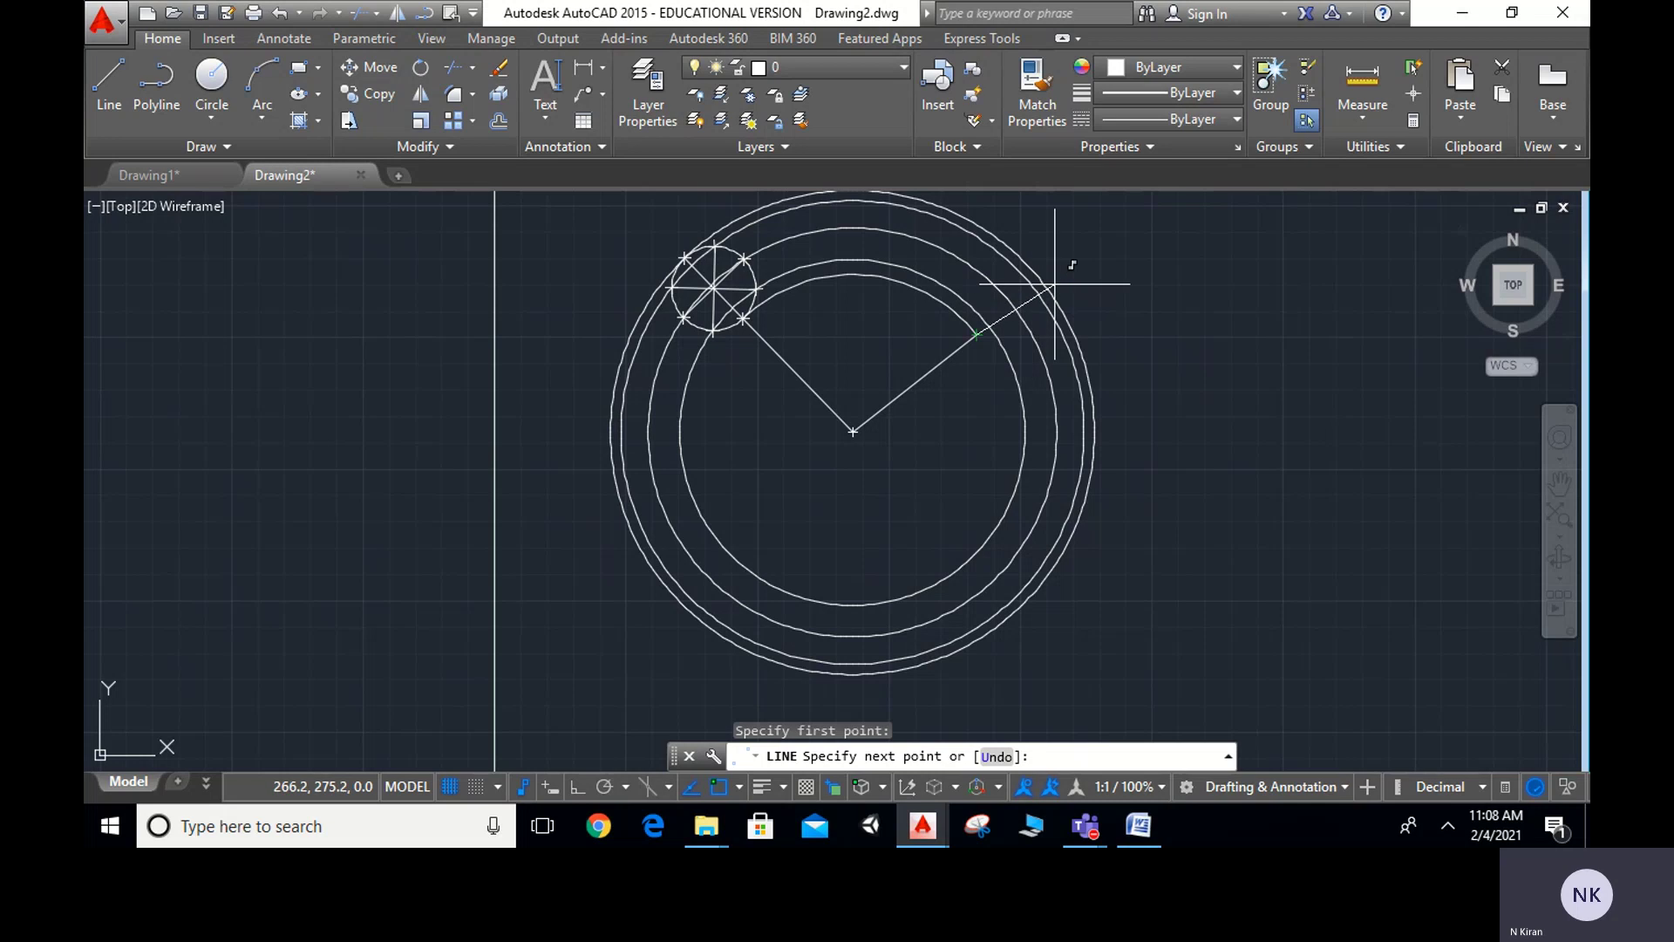
scroll(1016, 280, up, 5)
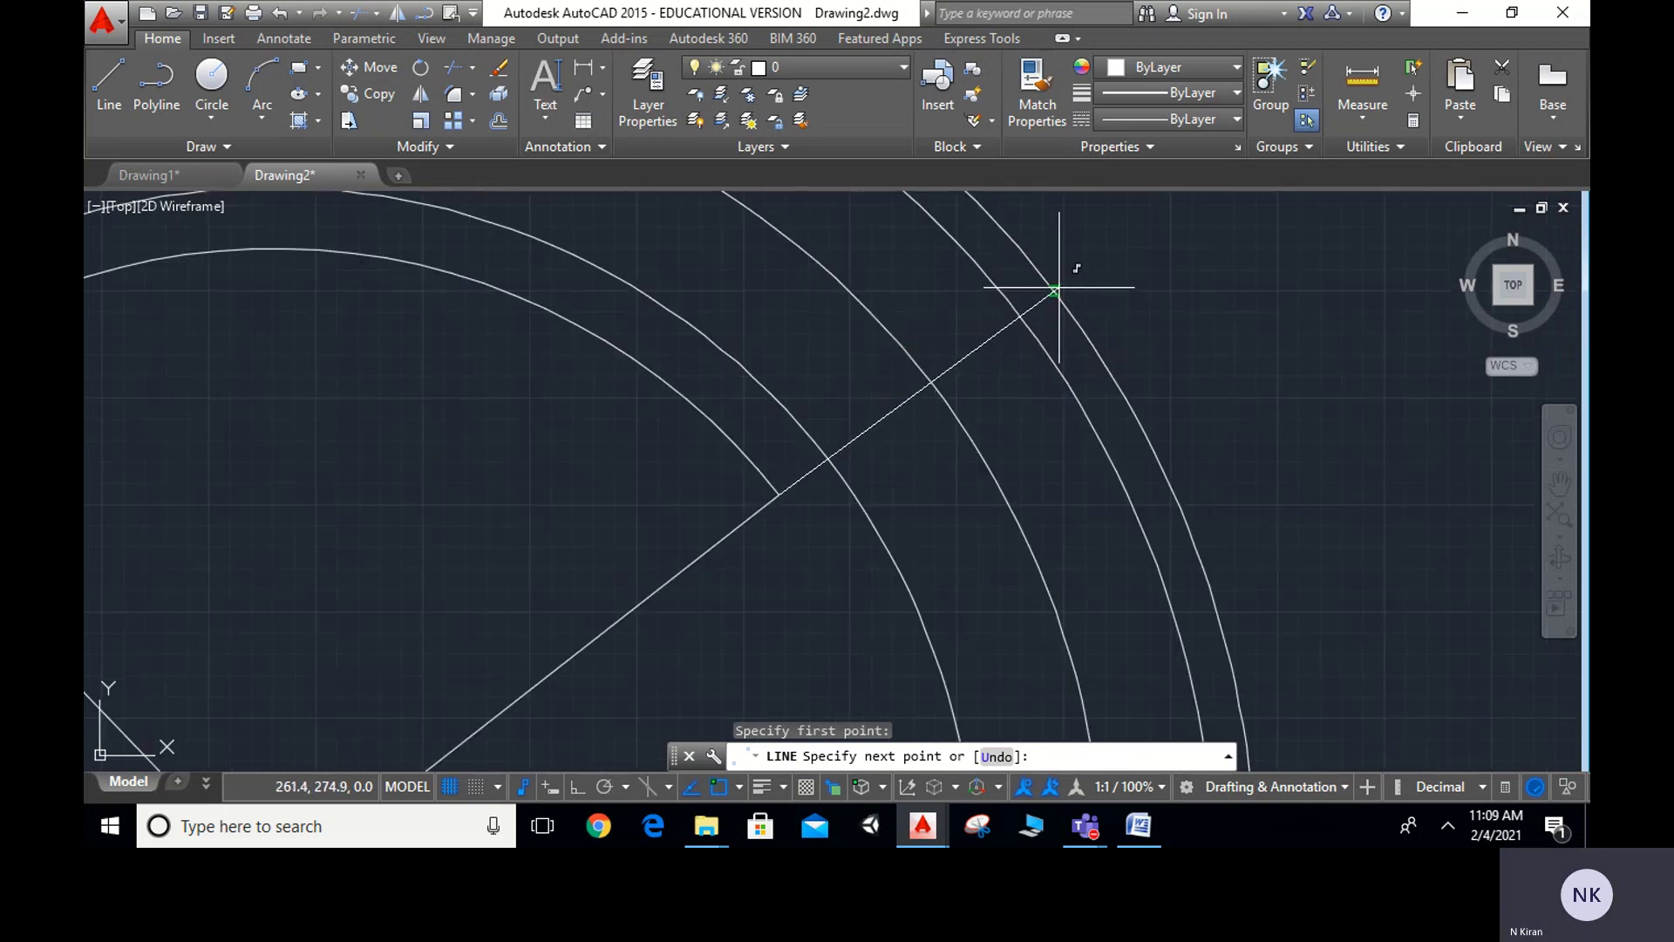
click(778, 495)
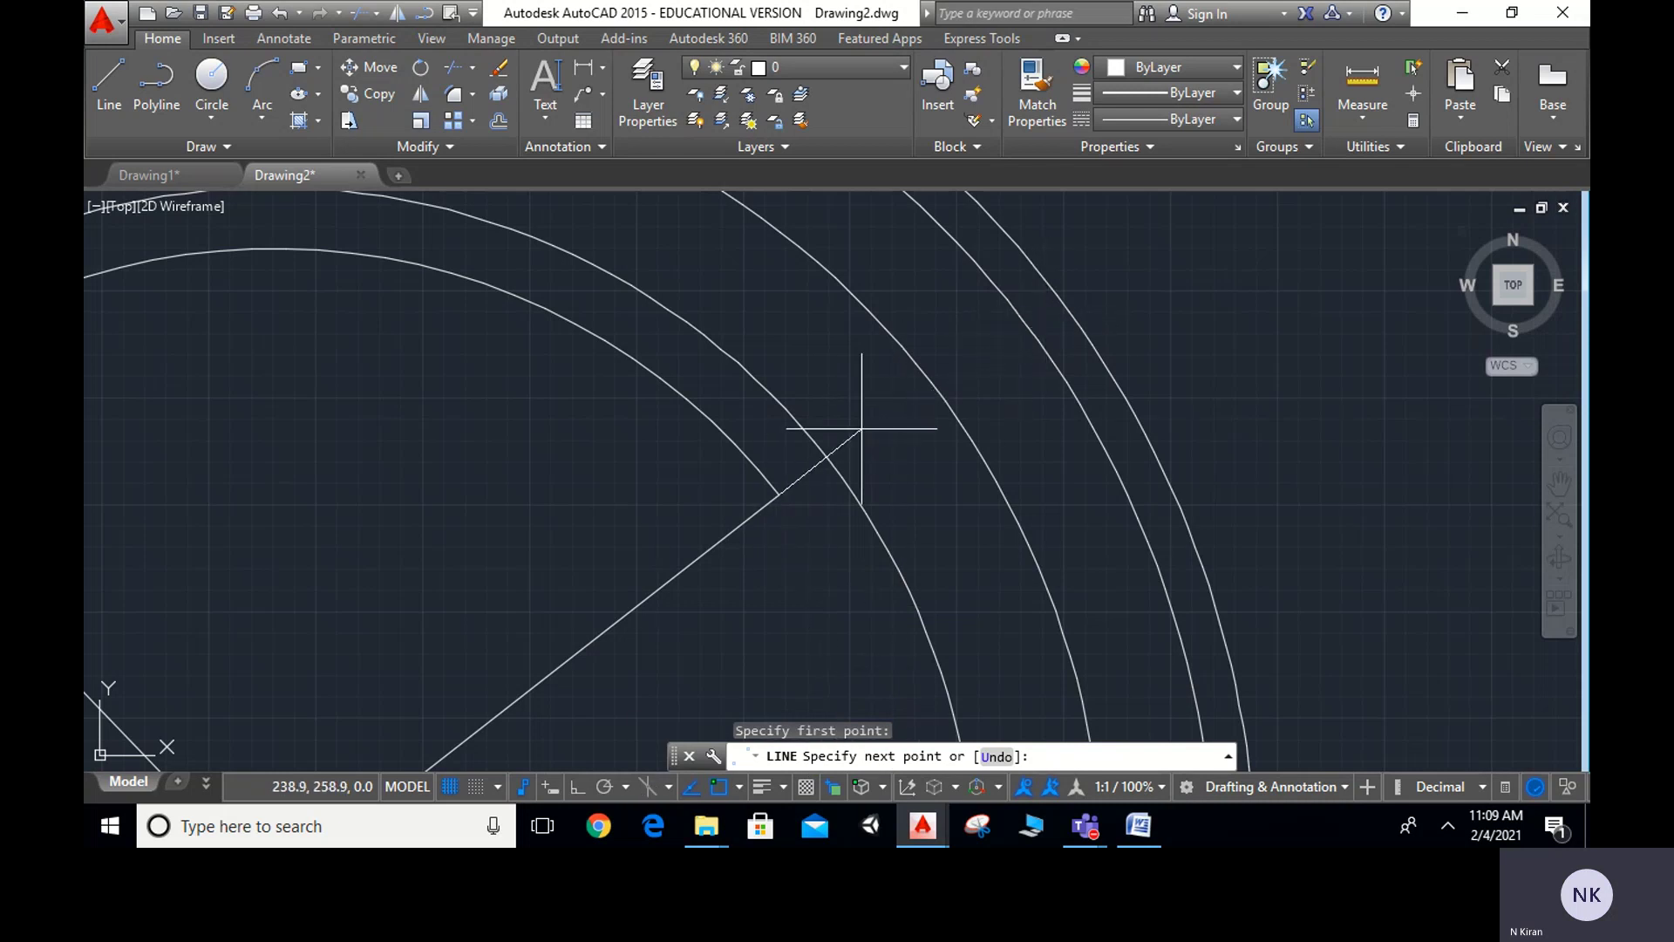
key(Escape)
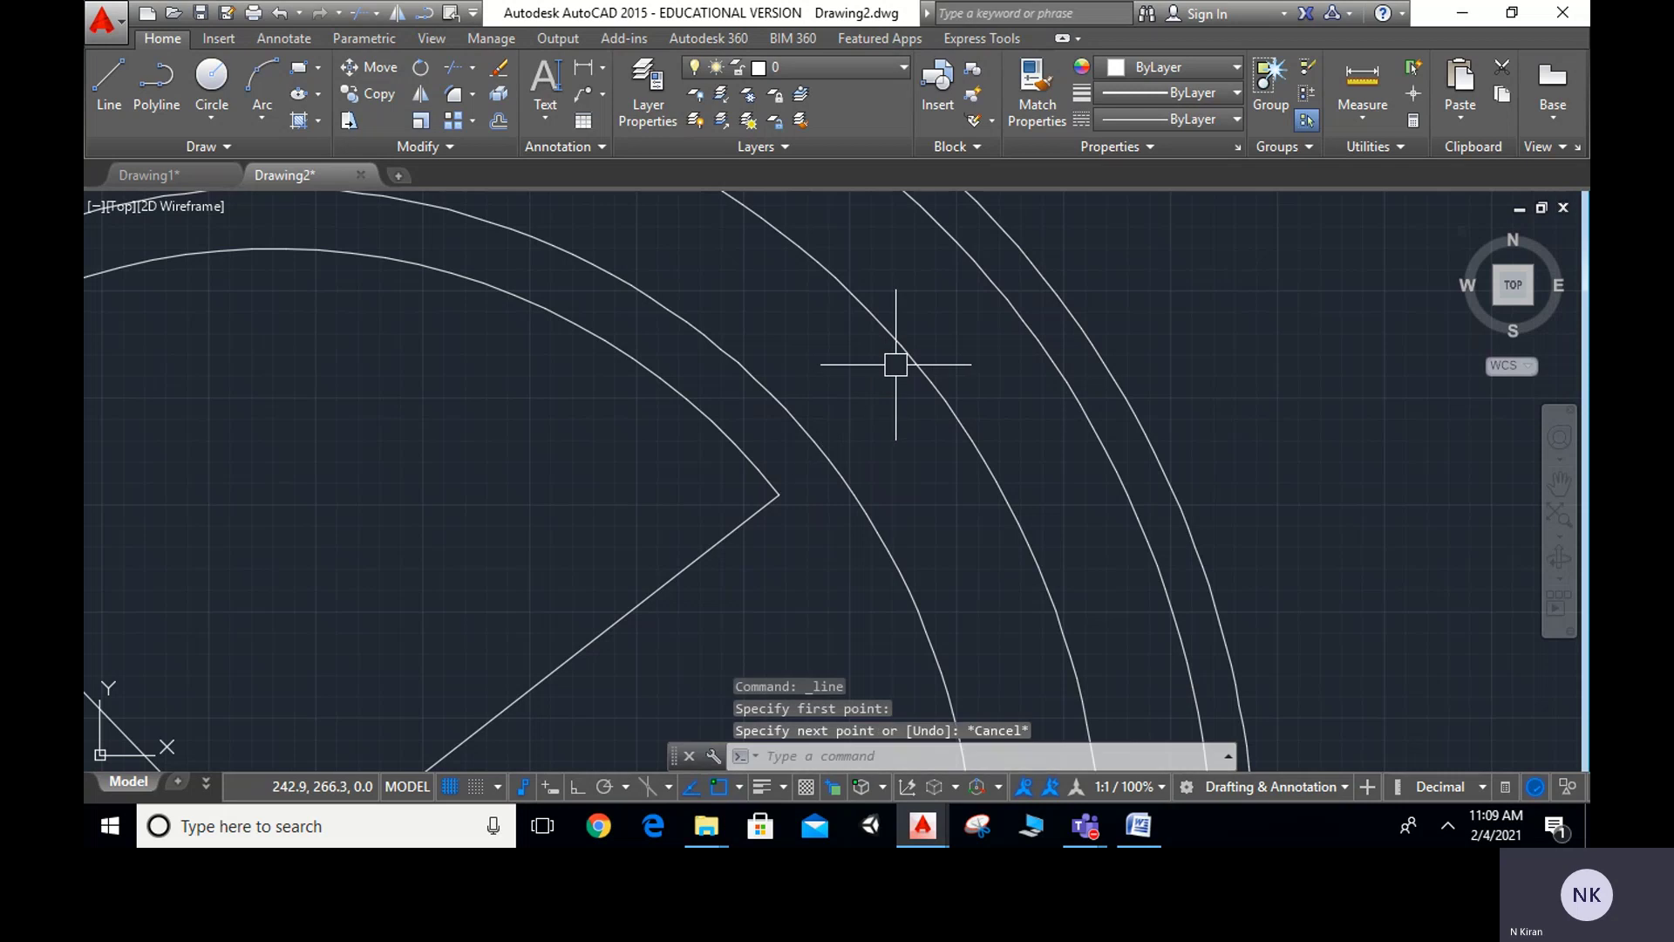
Extend the sector's right-hand radius outward across the concentric circles to the outermost one
text(e)
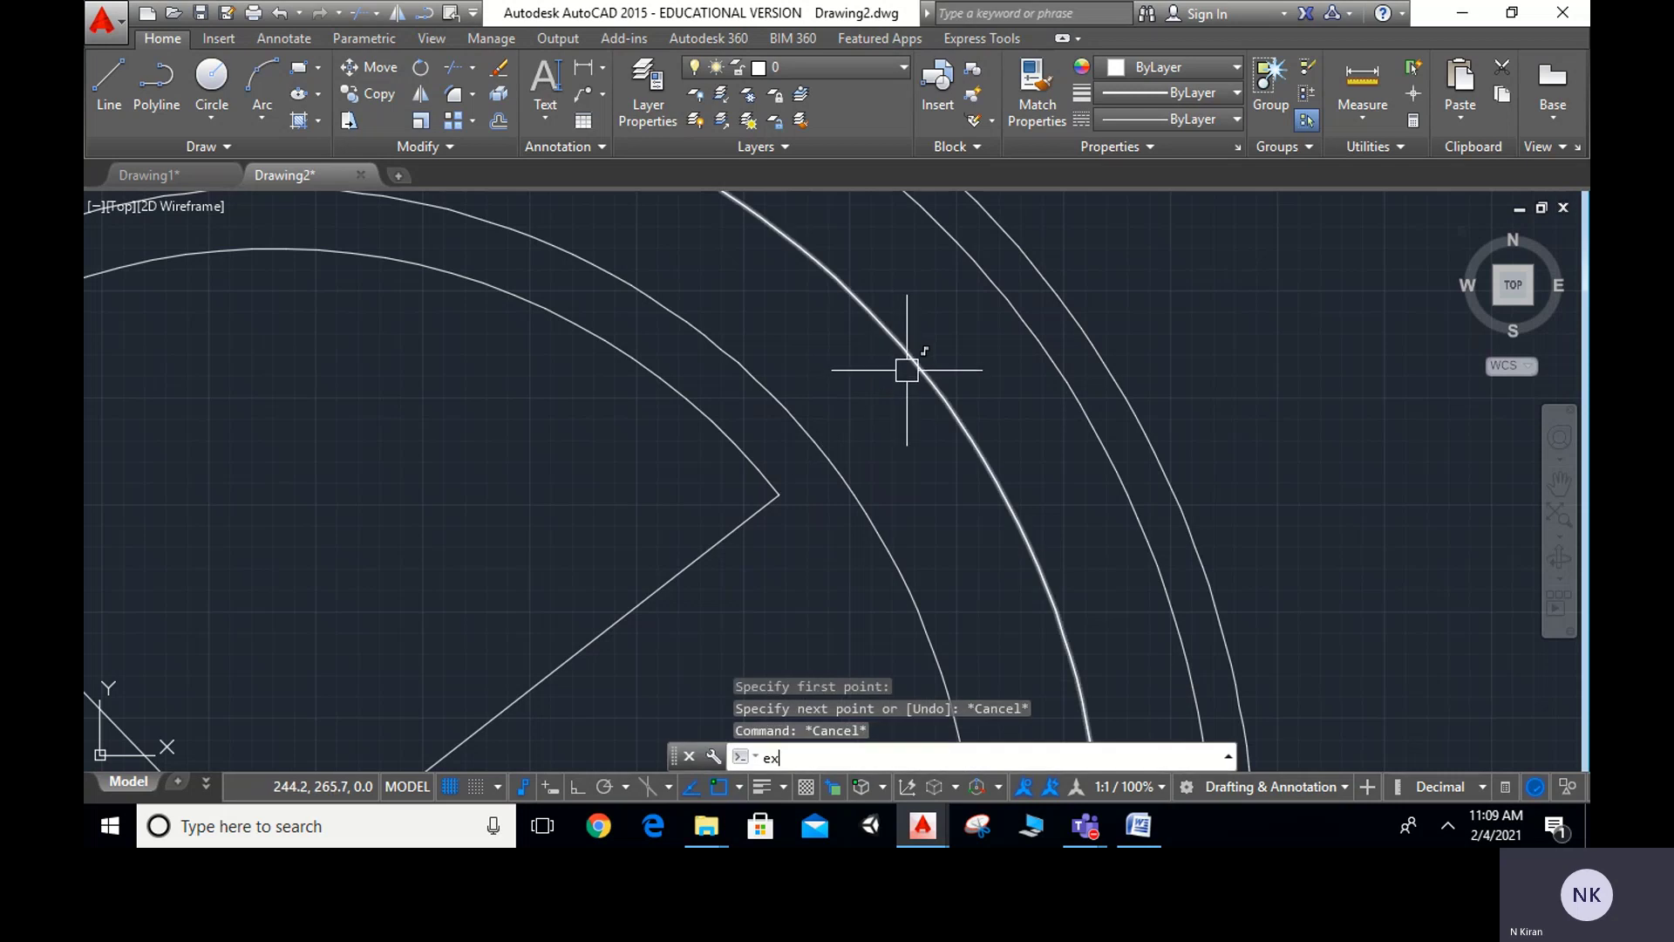
text(x)
key(Return)
key(Return)
click(907, 372)
click(741, 534)
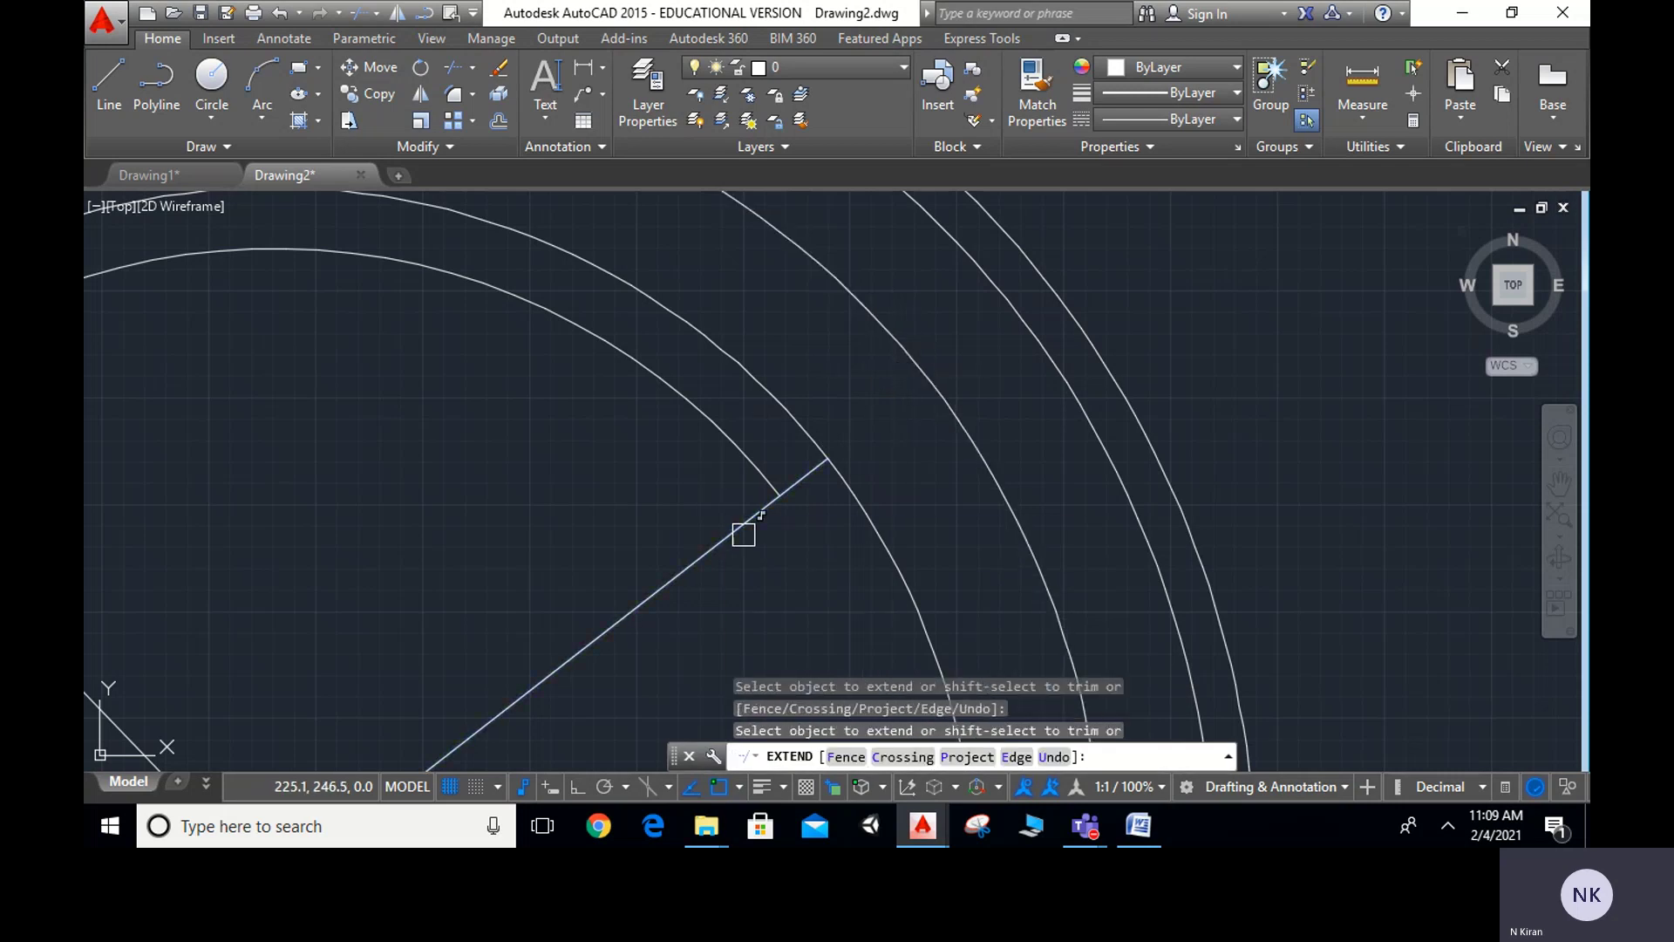
click(802, 478)
click(874, 402)
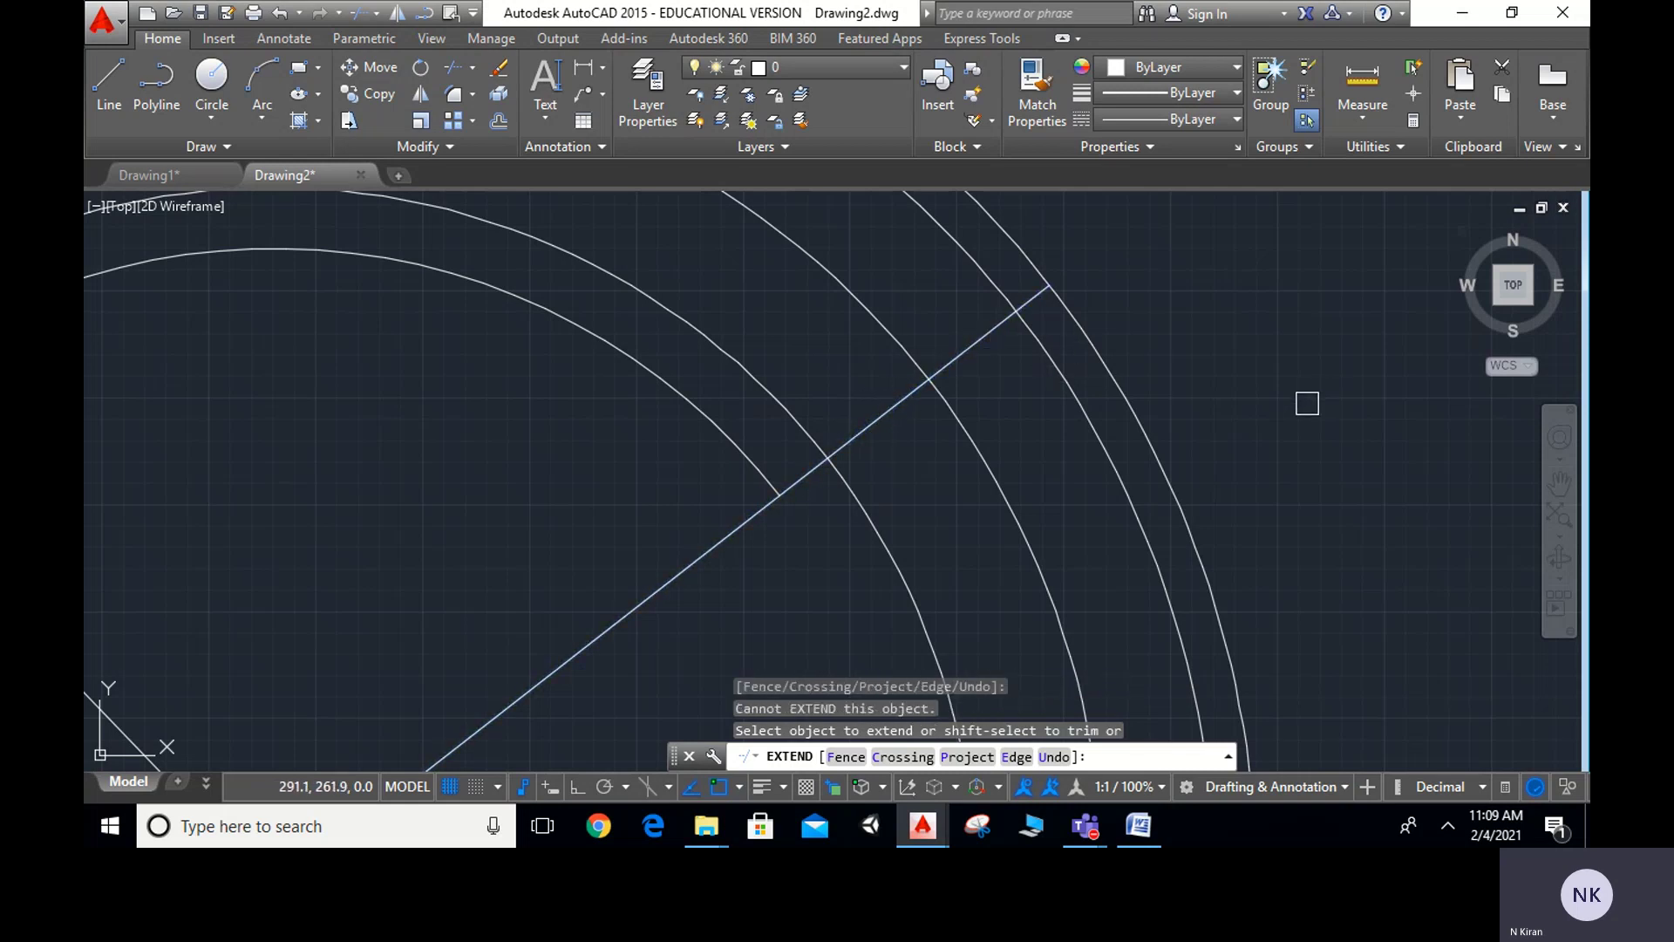
key(Escape)
scroll(1296, 435, down, 5)
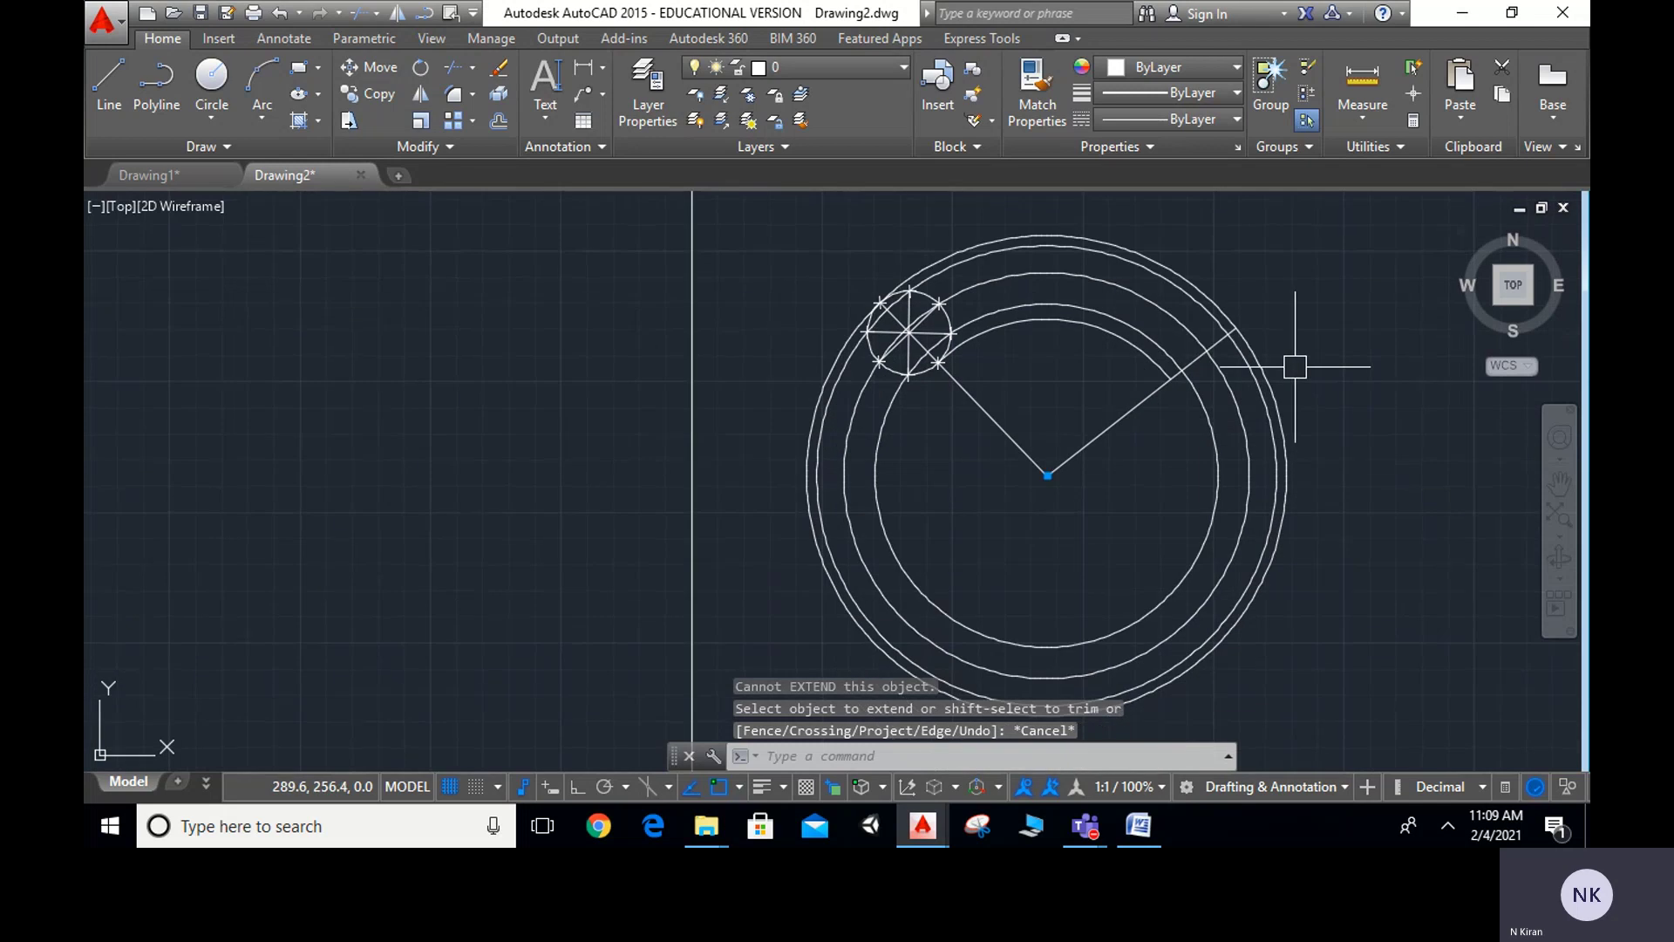
Trim away the lower parts of the four concentric circles, keeping the arcs between the rolling circle and the extended radius
text(tr)
key(Return)
key(Return)
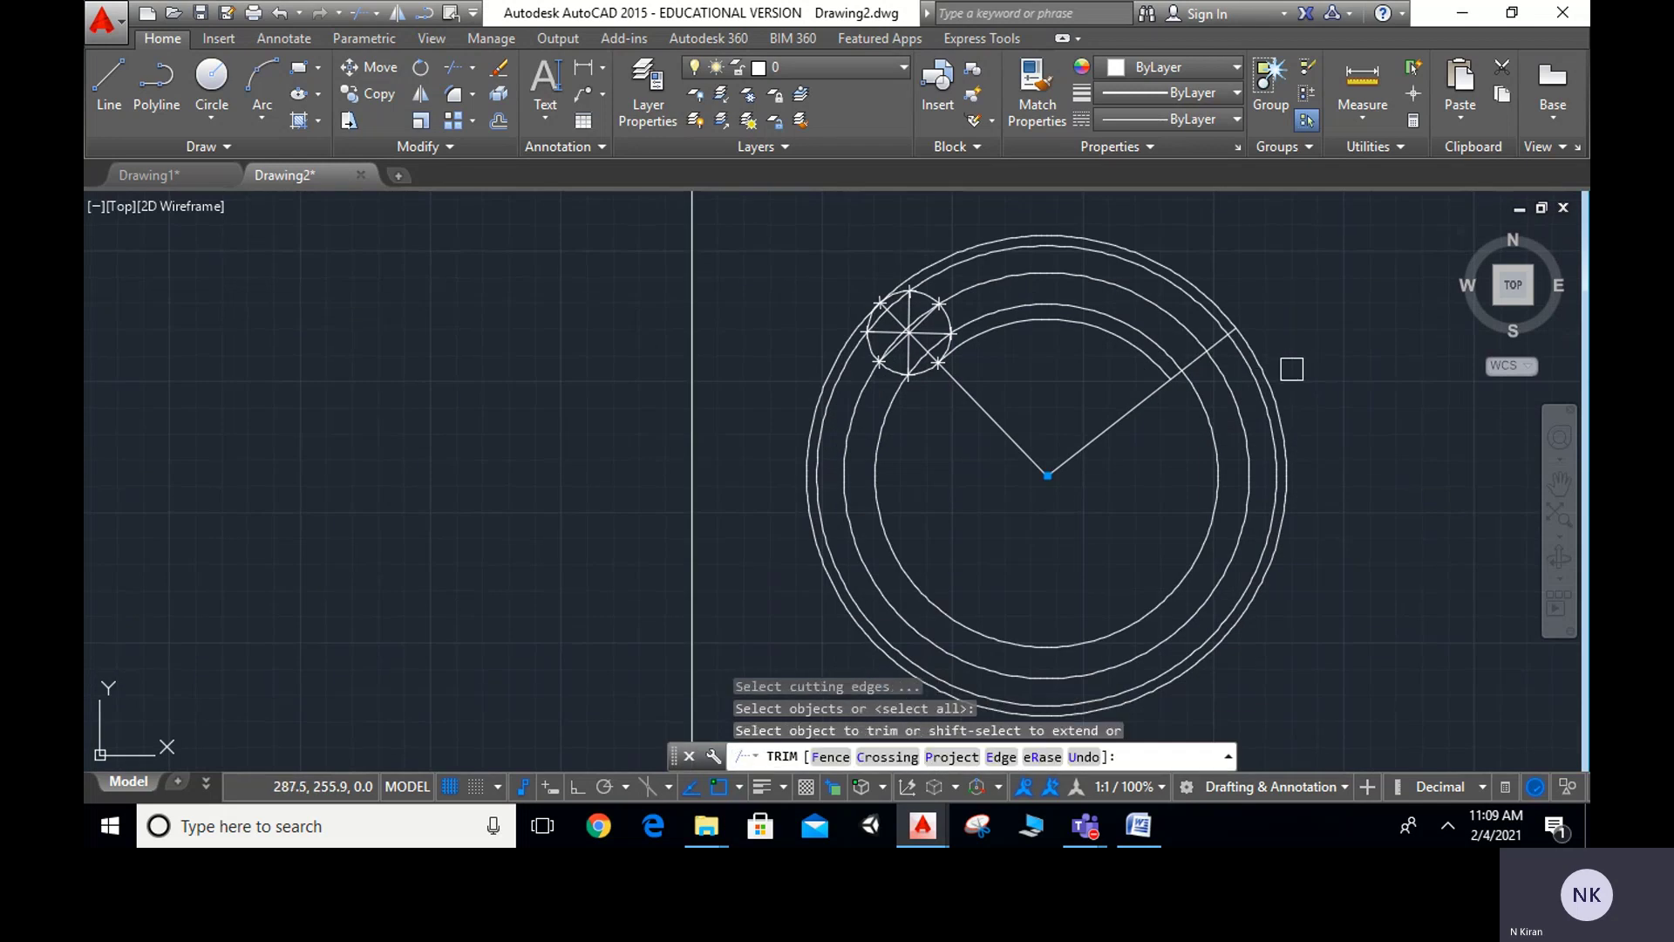
click(1219, 488)
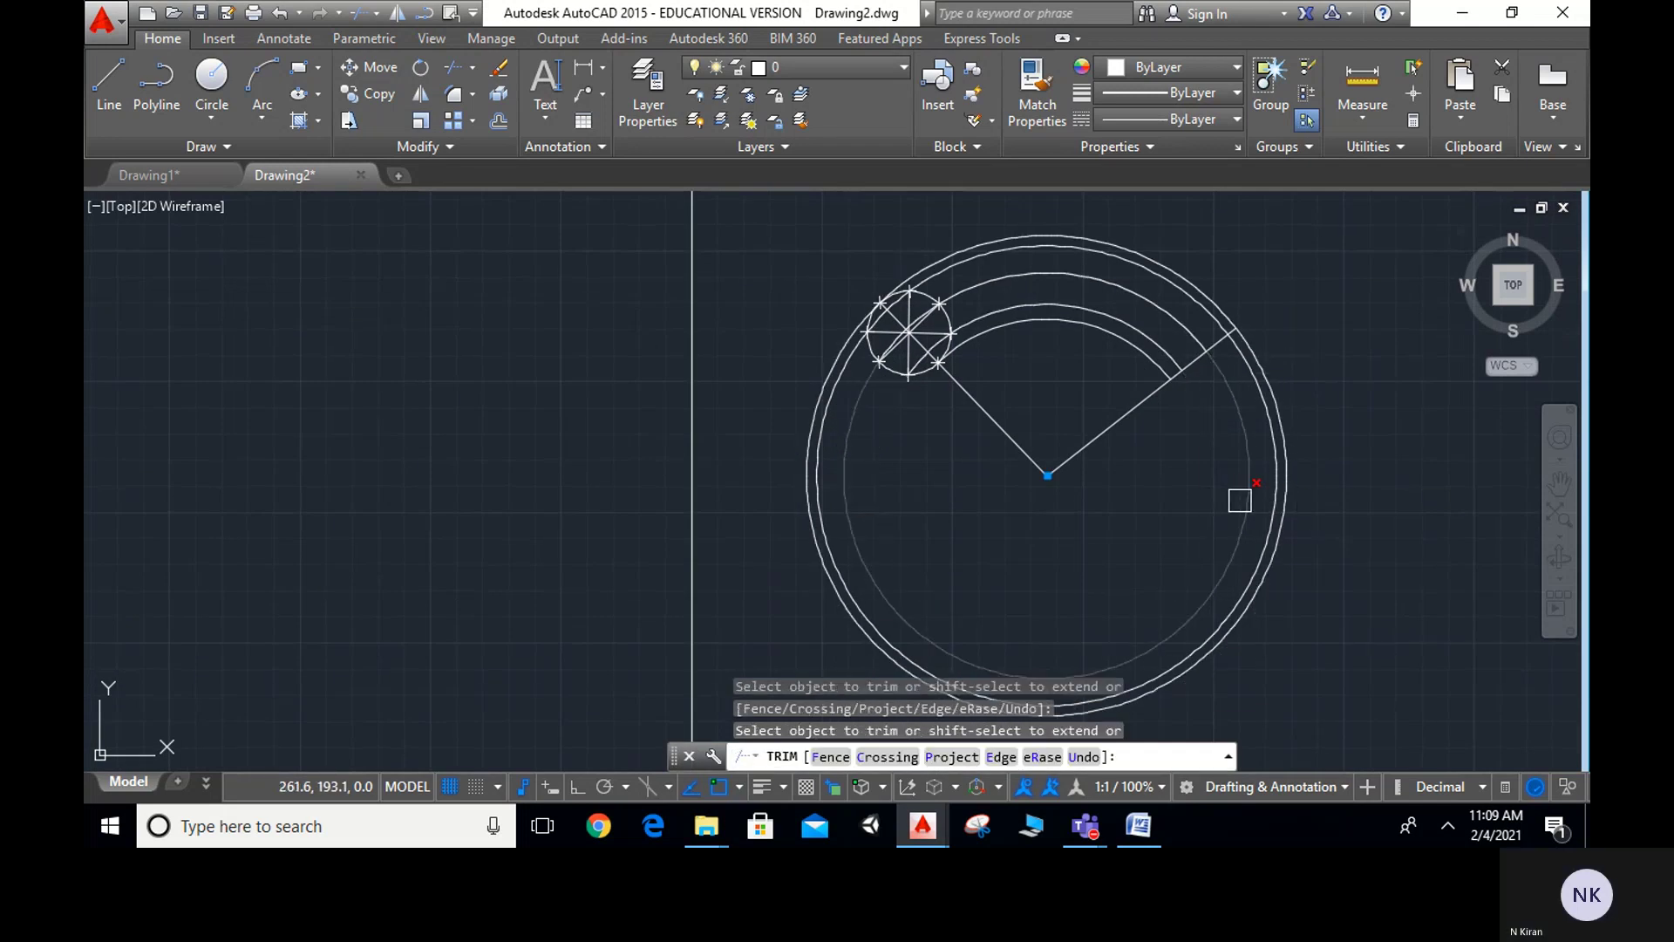
click(1271, 495)
click(1278, 497)
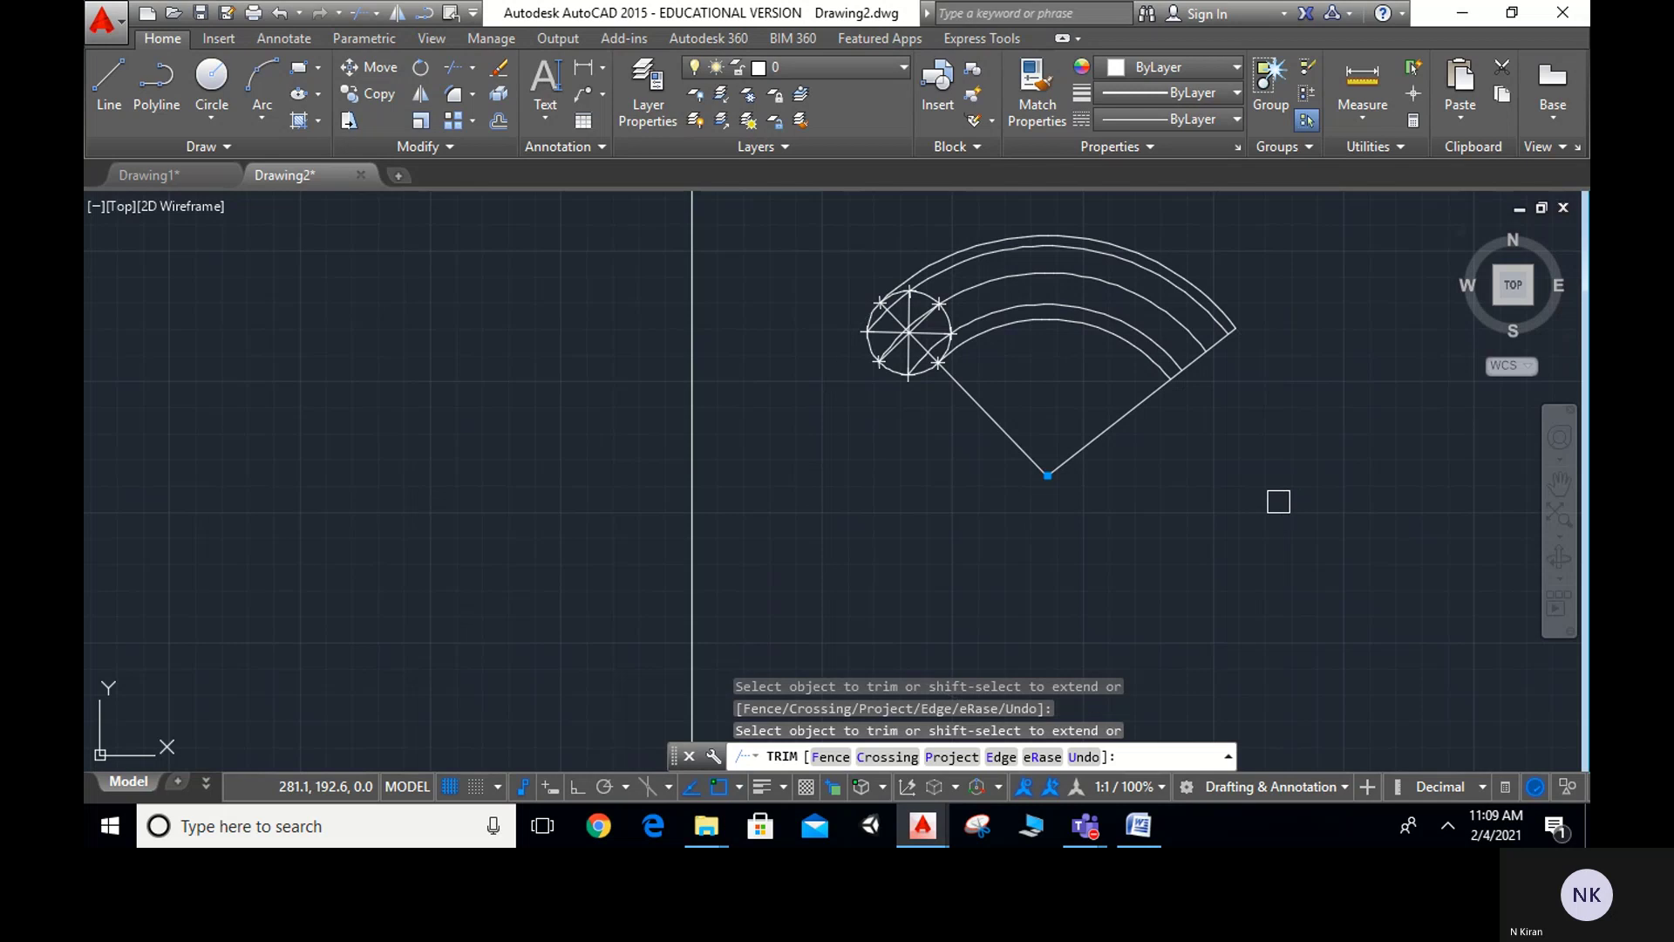
middle_drag(1278, 497, 1229, 612)
scroll(1199, 568, up, 2)
scroll(1169, 568, up, 4)
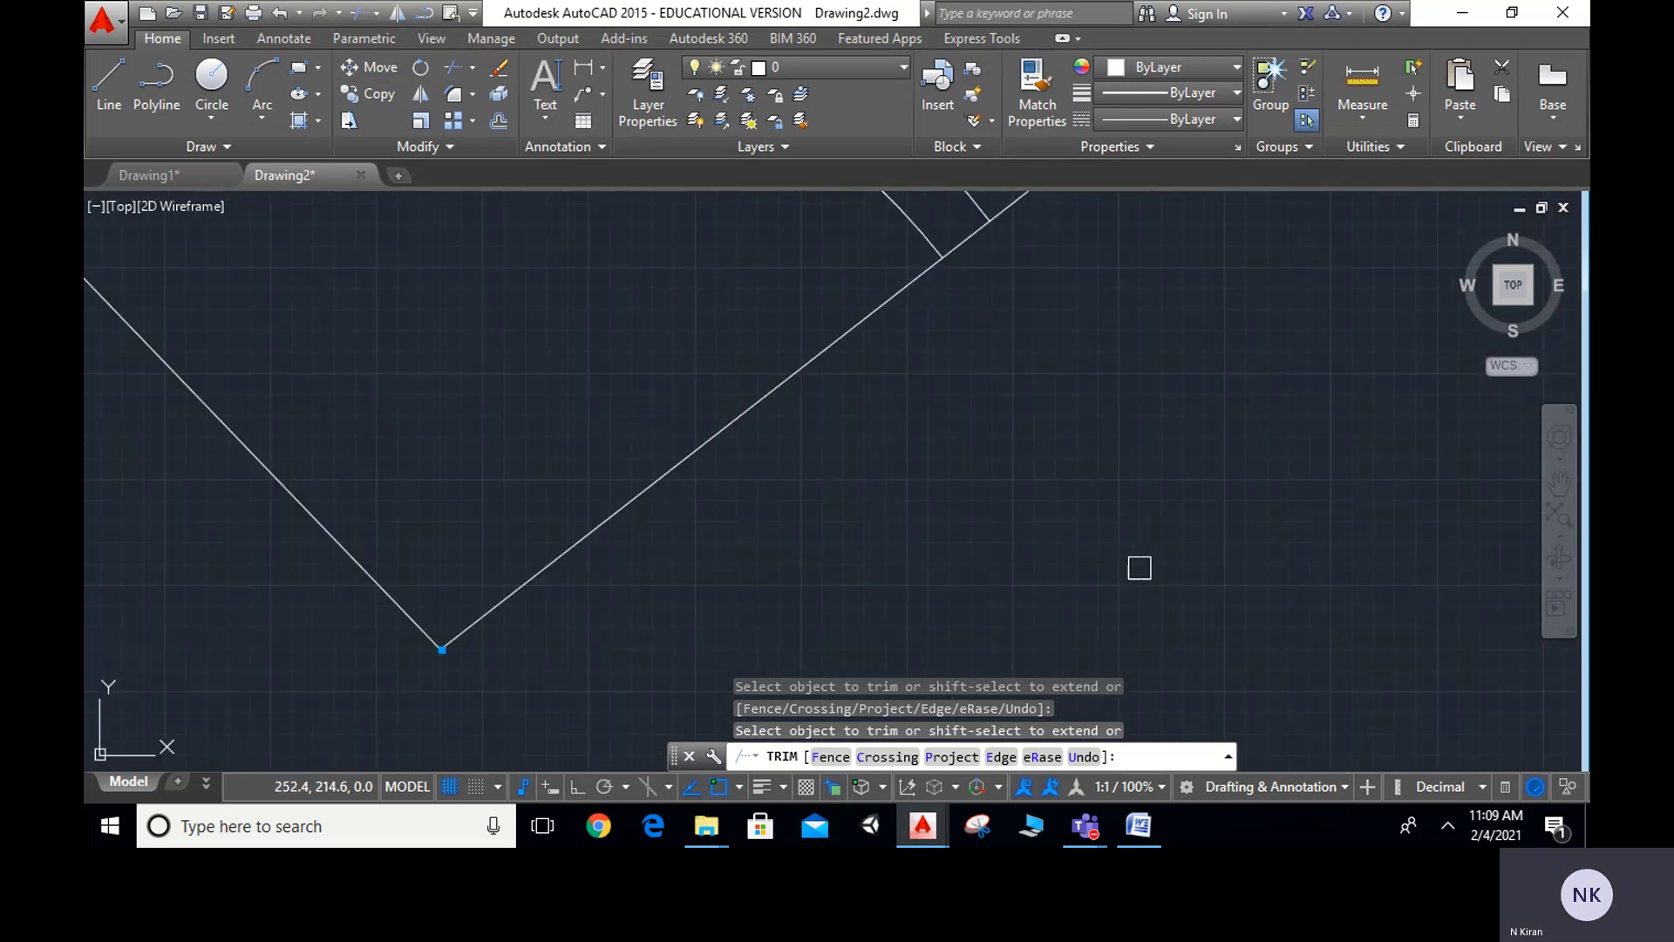
scroll(1139, 568, down, 4)
click(641, 414)
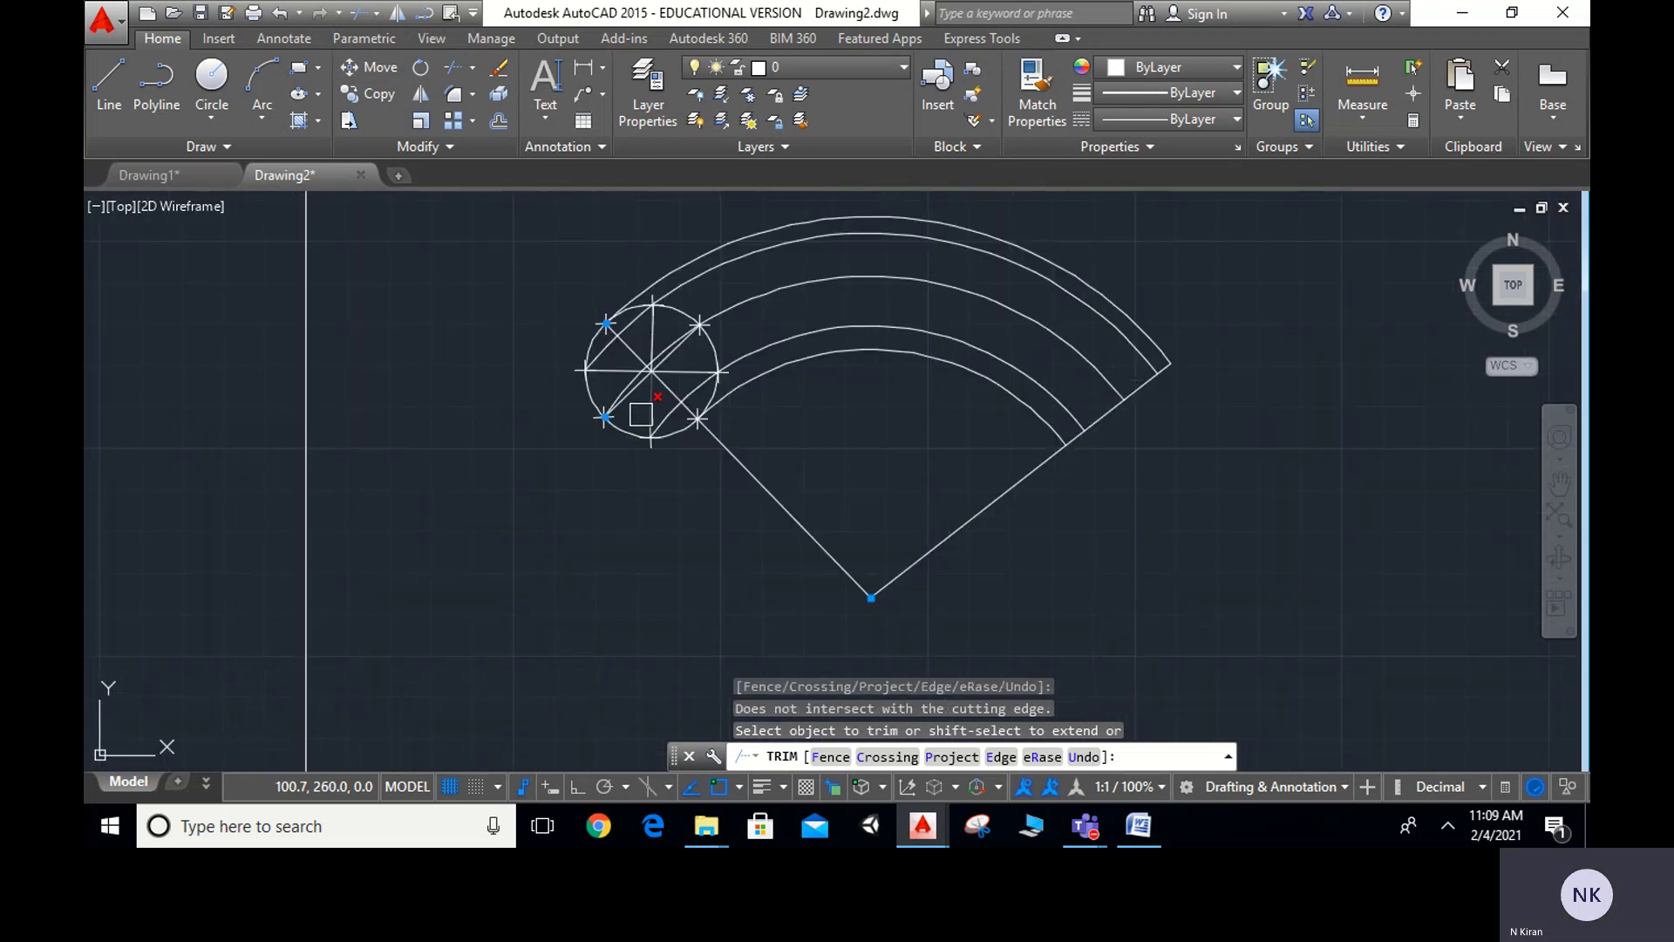
key(Escape)
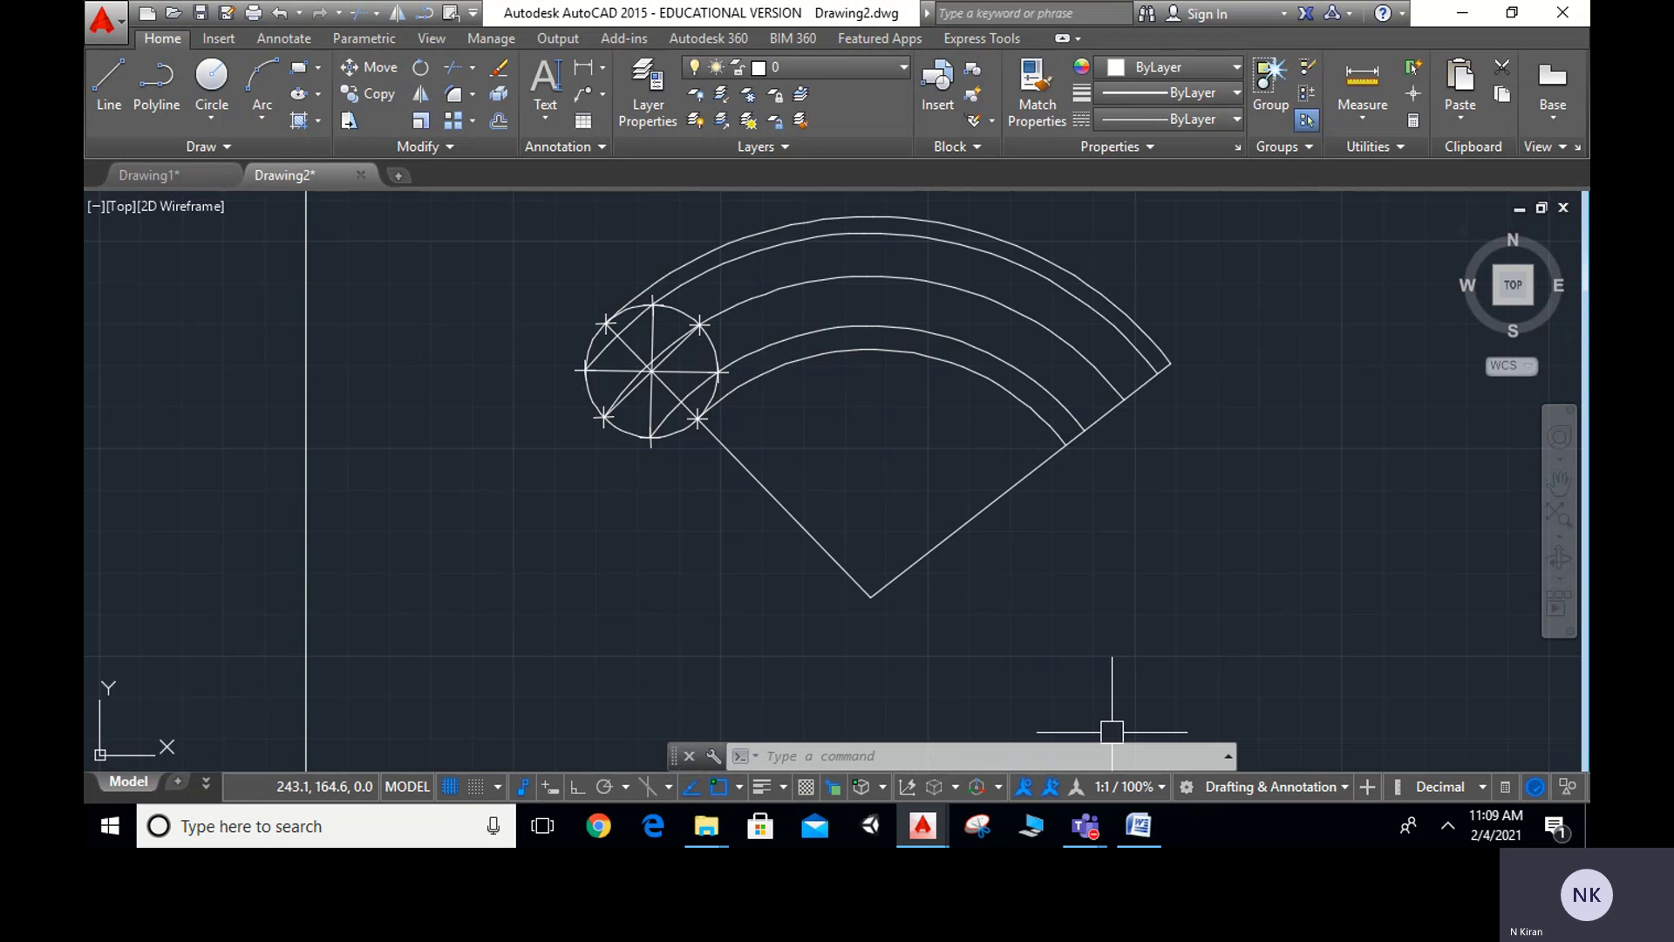
Divide the sector's base arc into 8 equal segments
text(div)
key(Return)
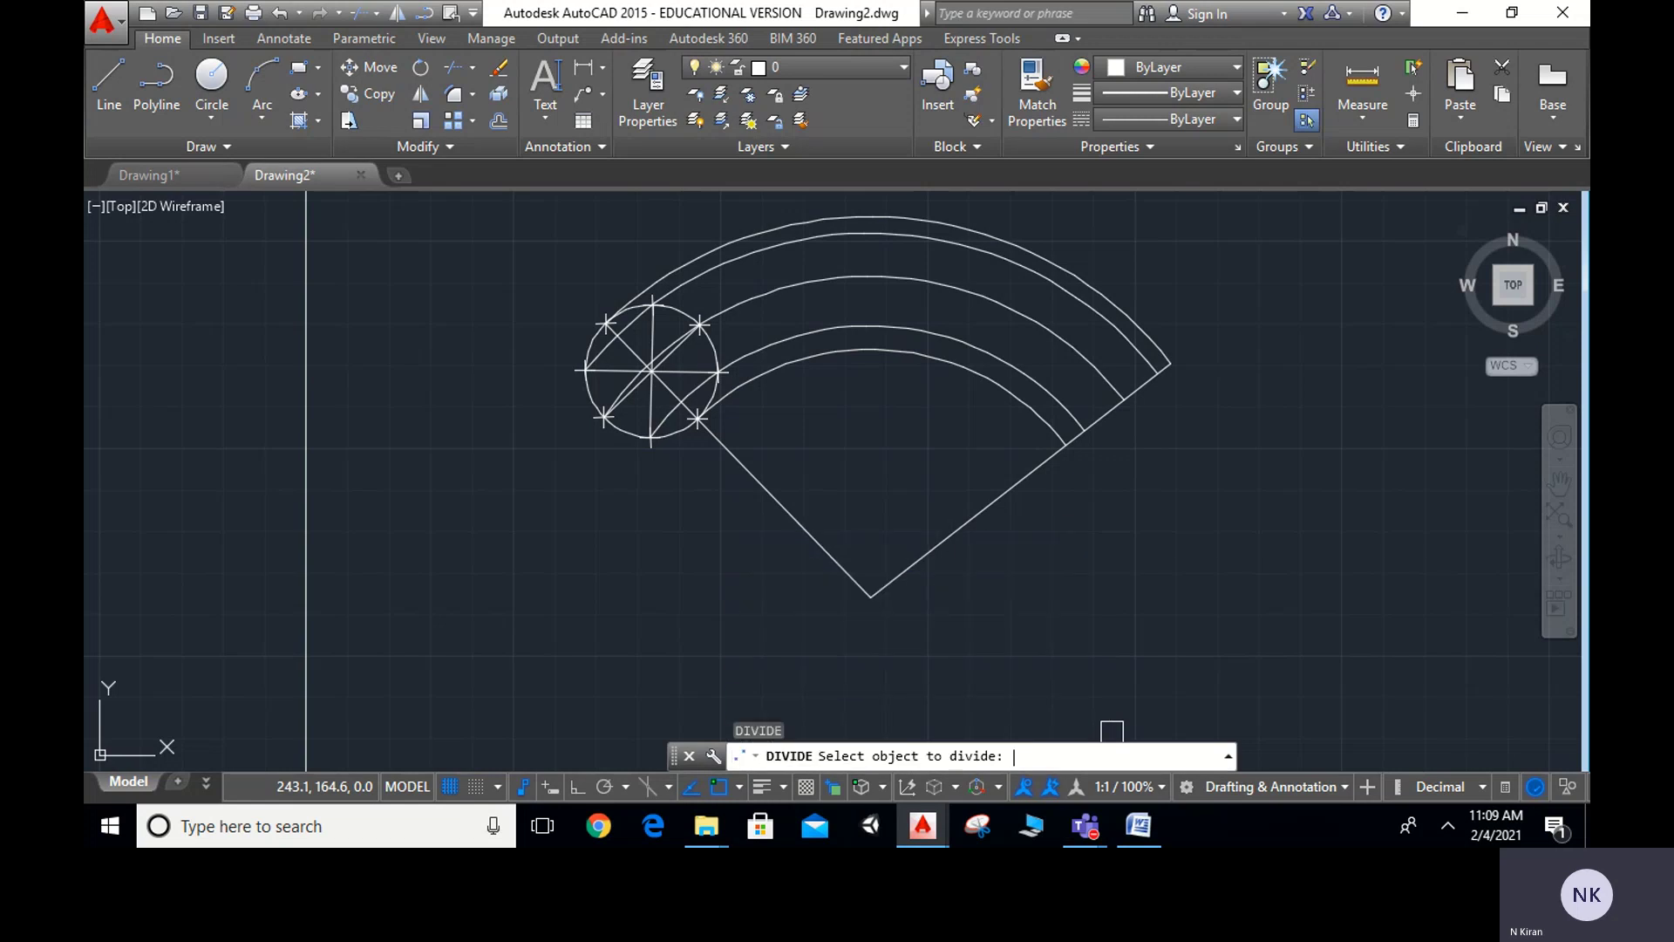
click(969, 367)
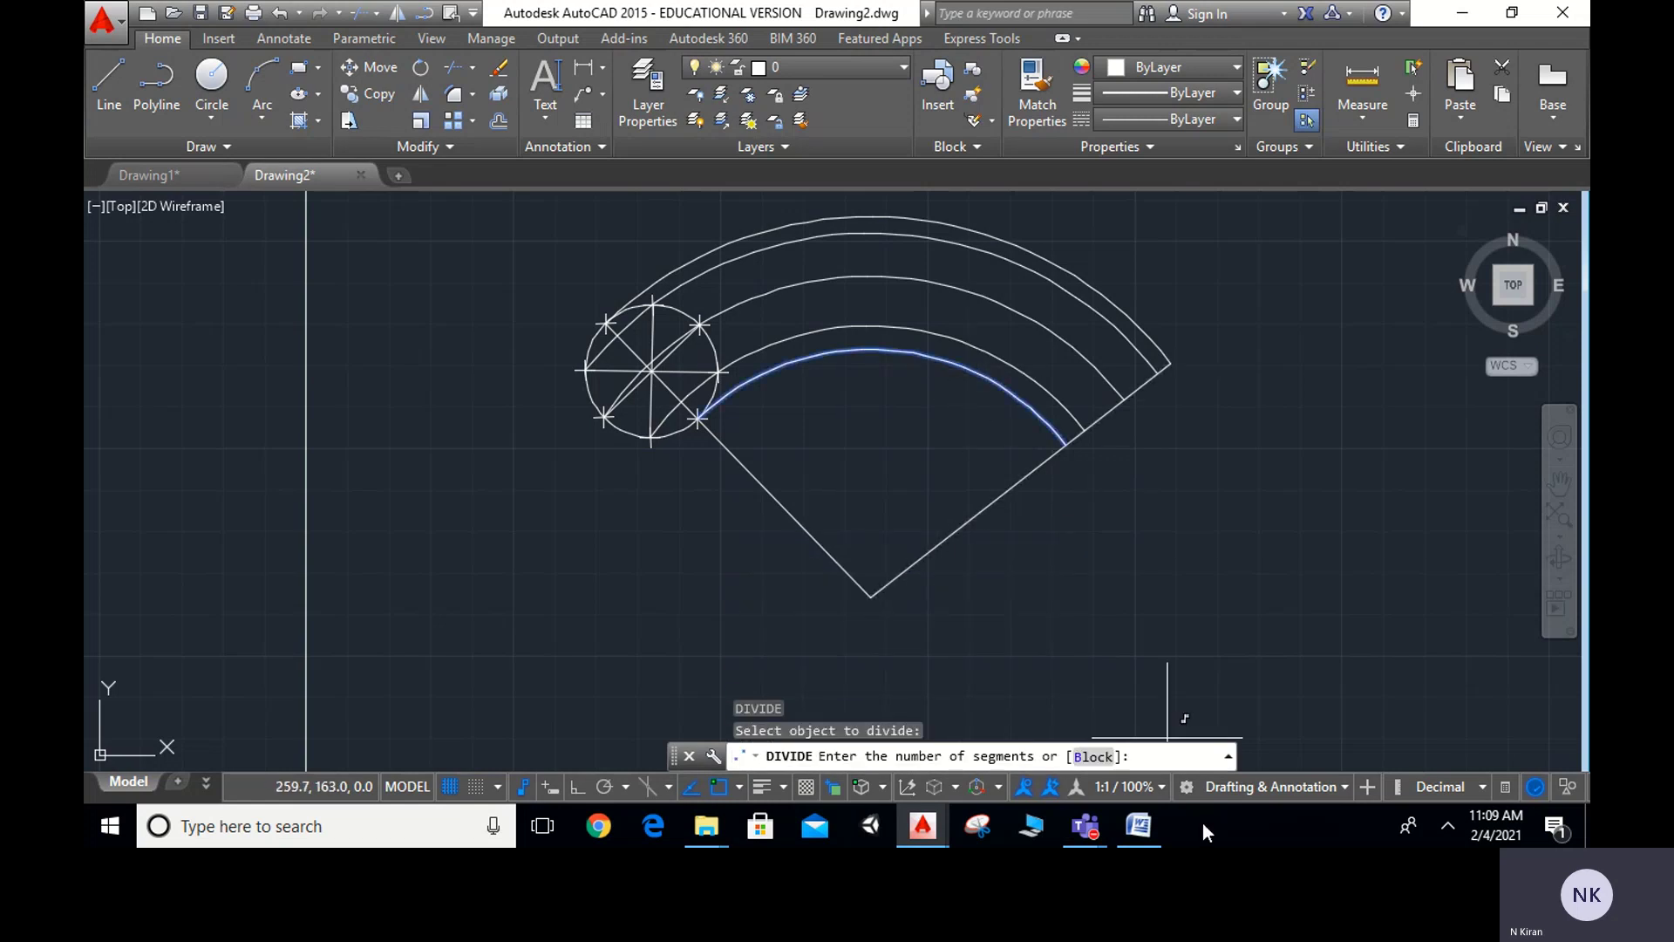
text(8)
key(Return)
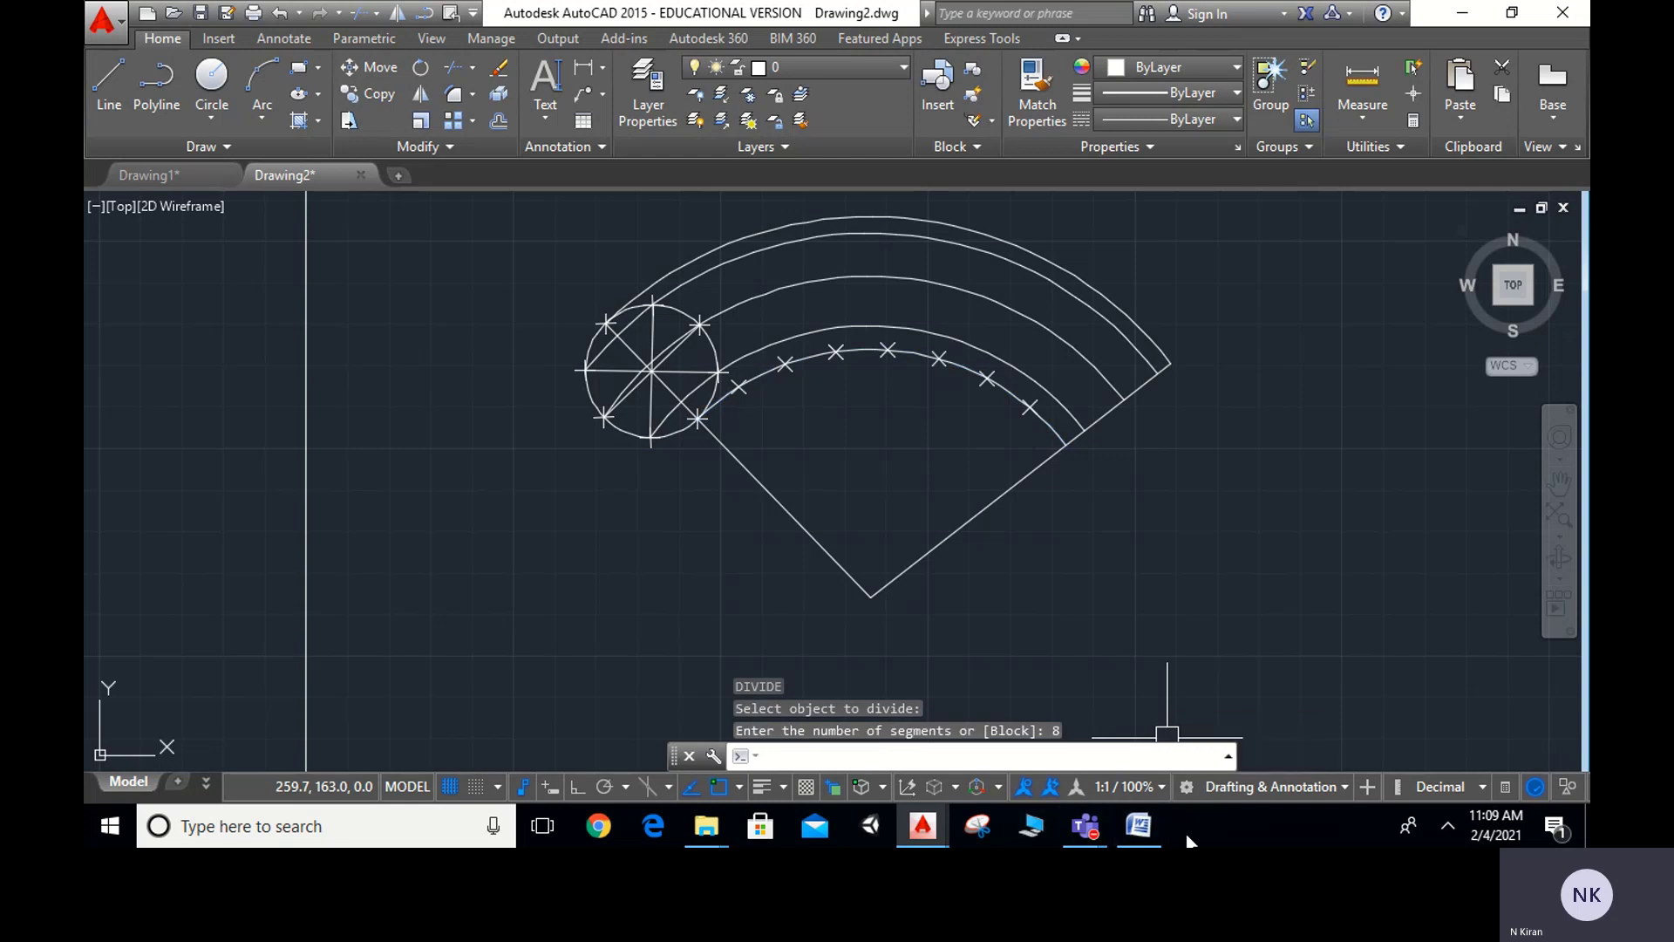
key(Escape)
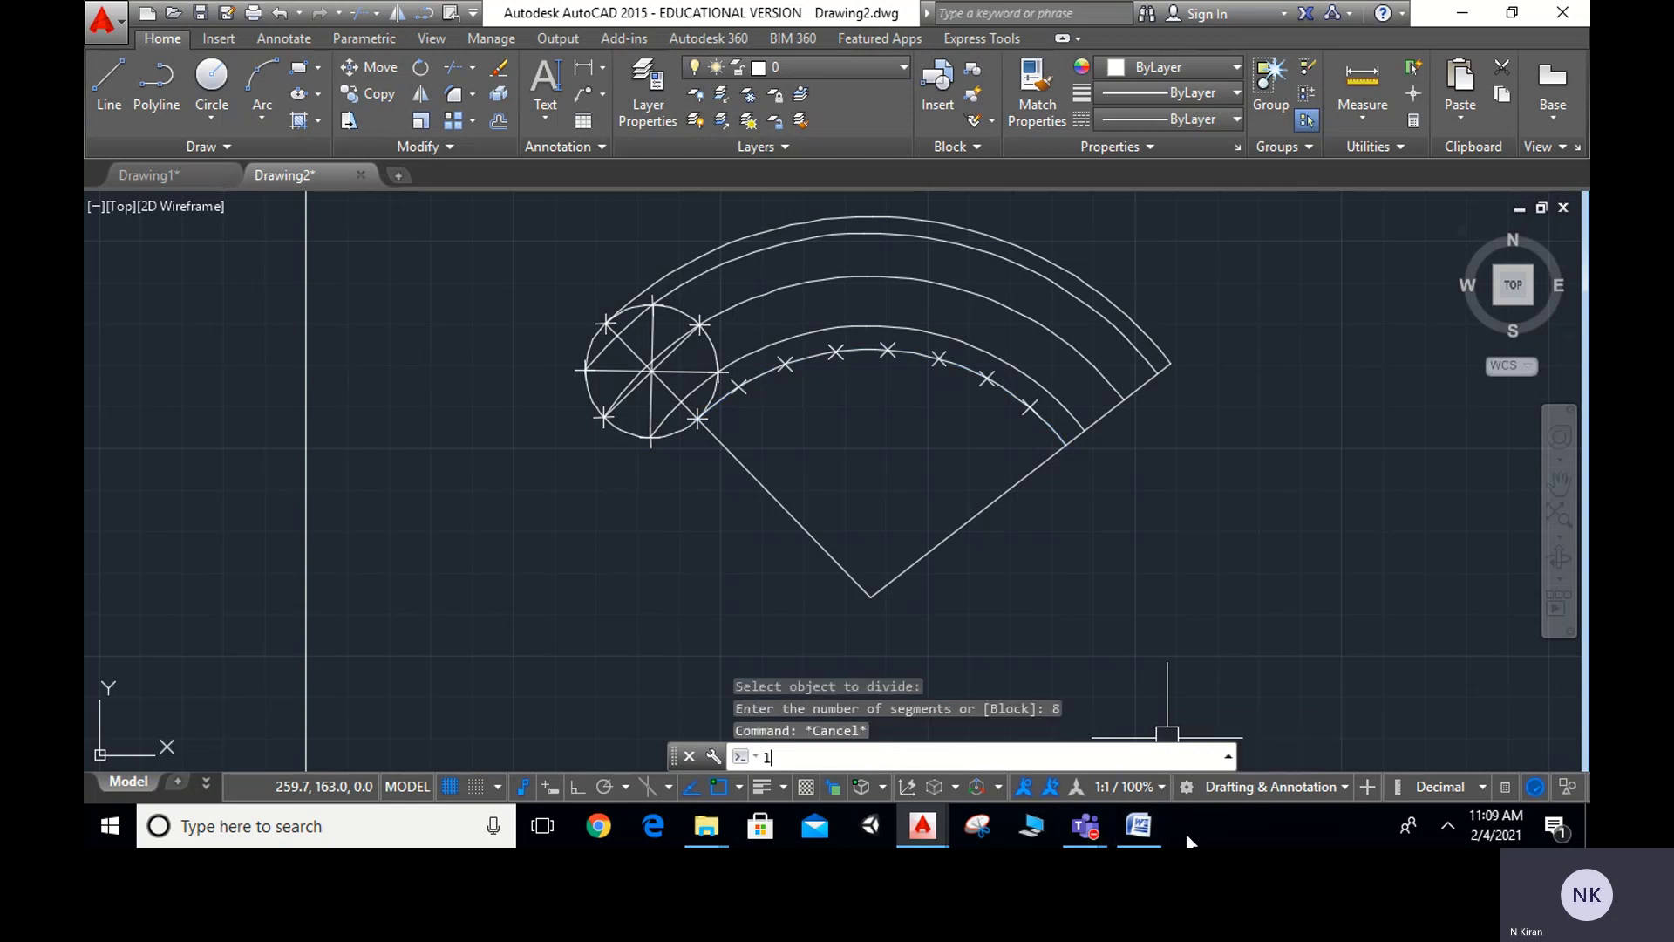
Draw lines from the sector's centre to the first and second division points of the base arc, counting from the rolling circle
text(l)
key(Return)
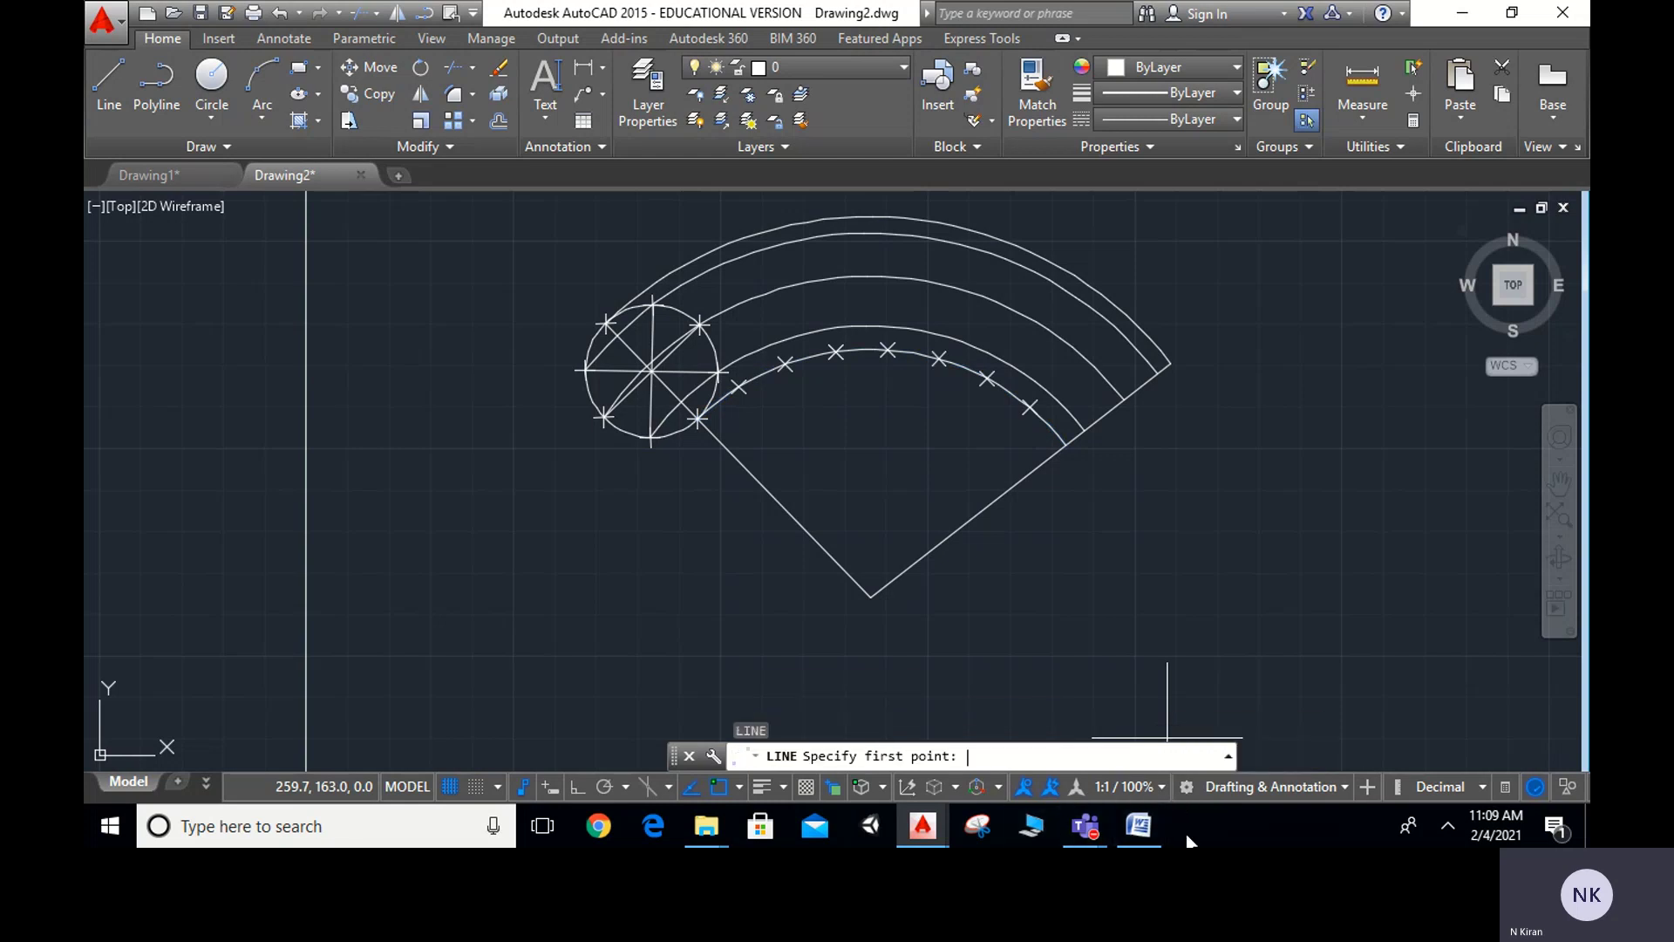
click(871, 598)
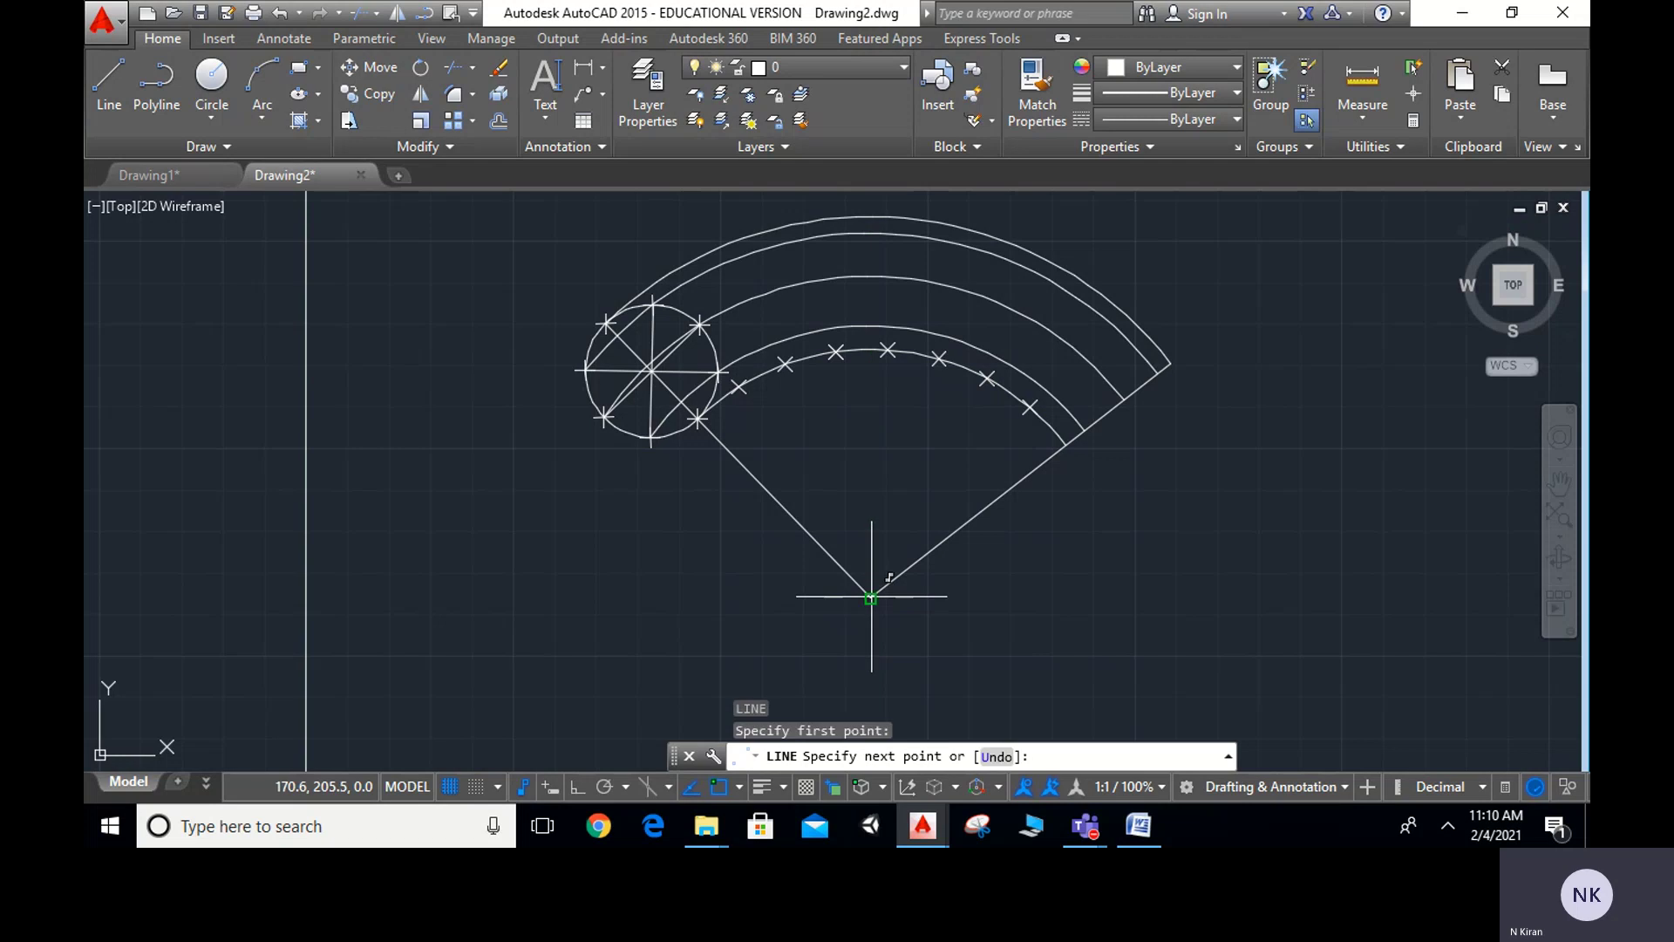
click(738, 385)
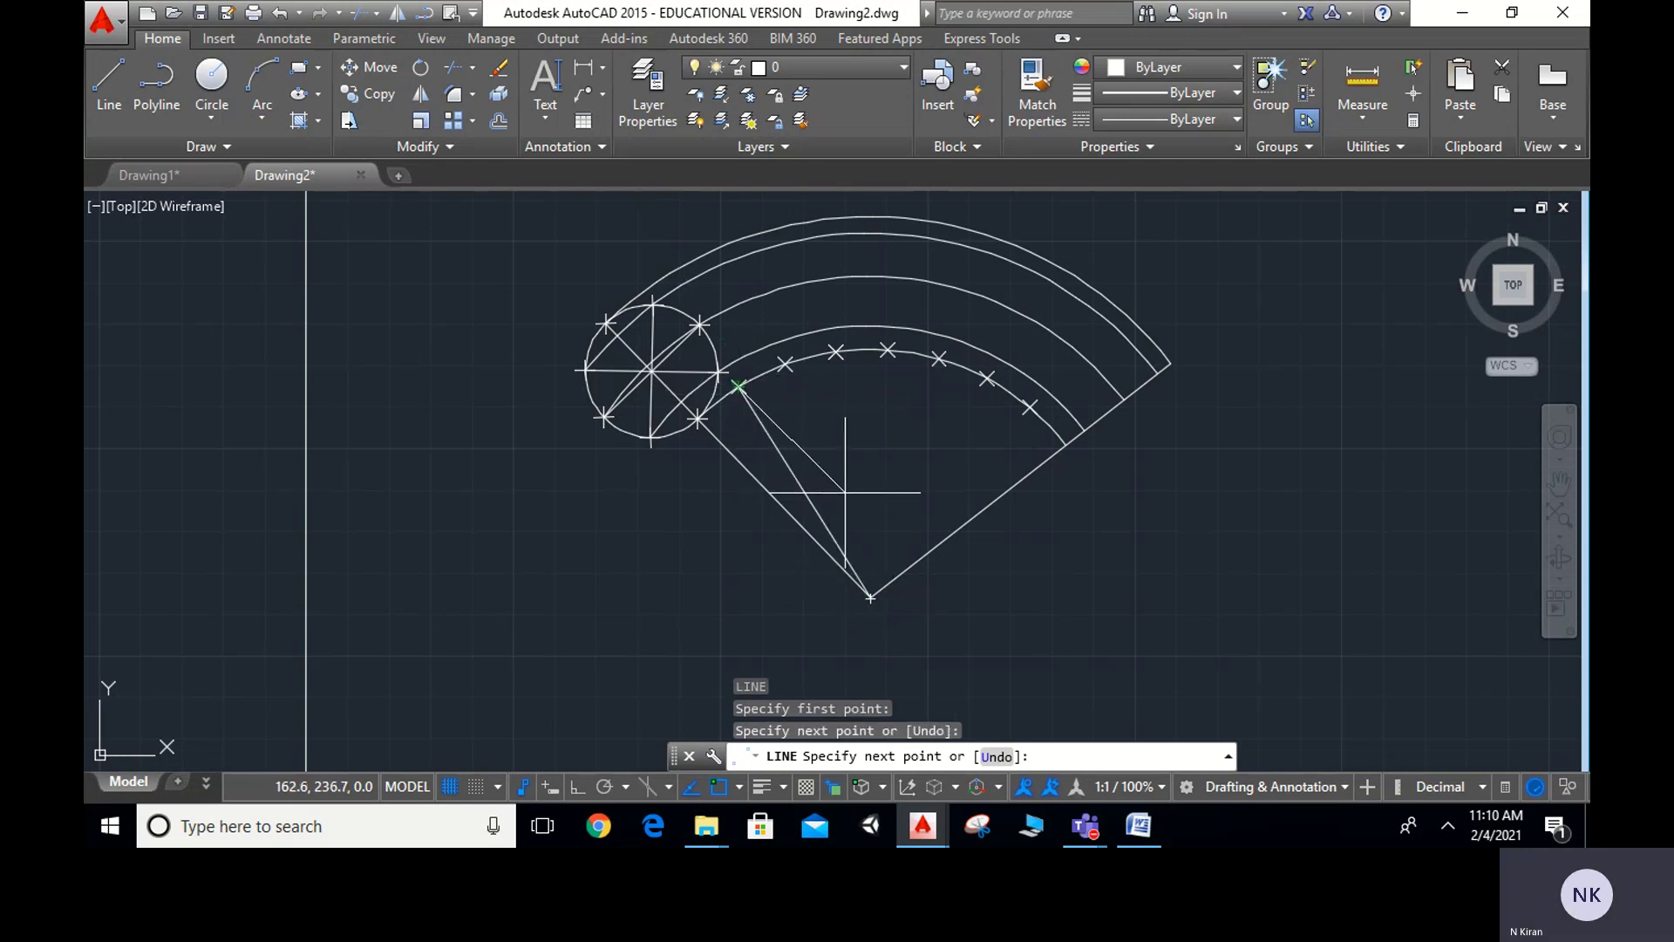
key(Return)
key(Return)
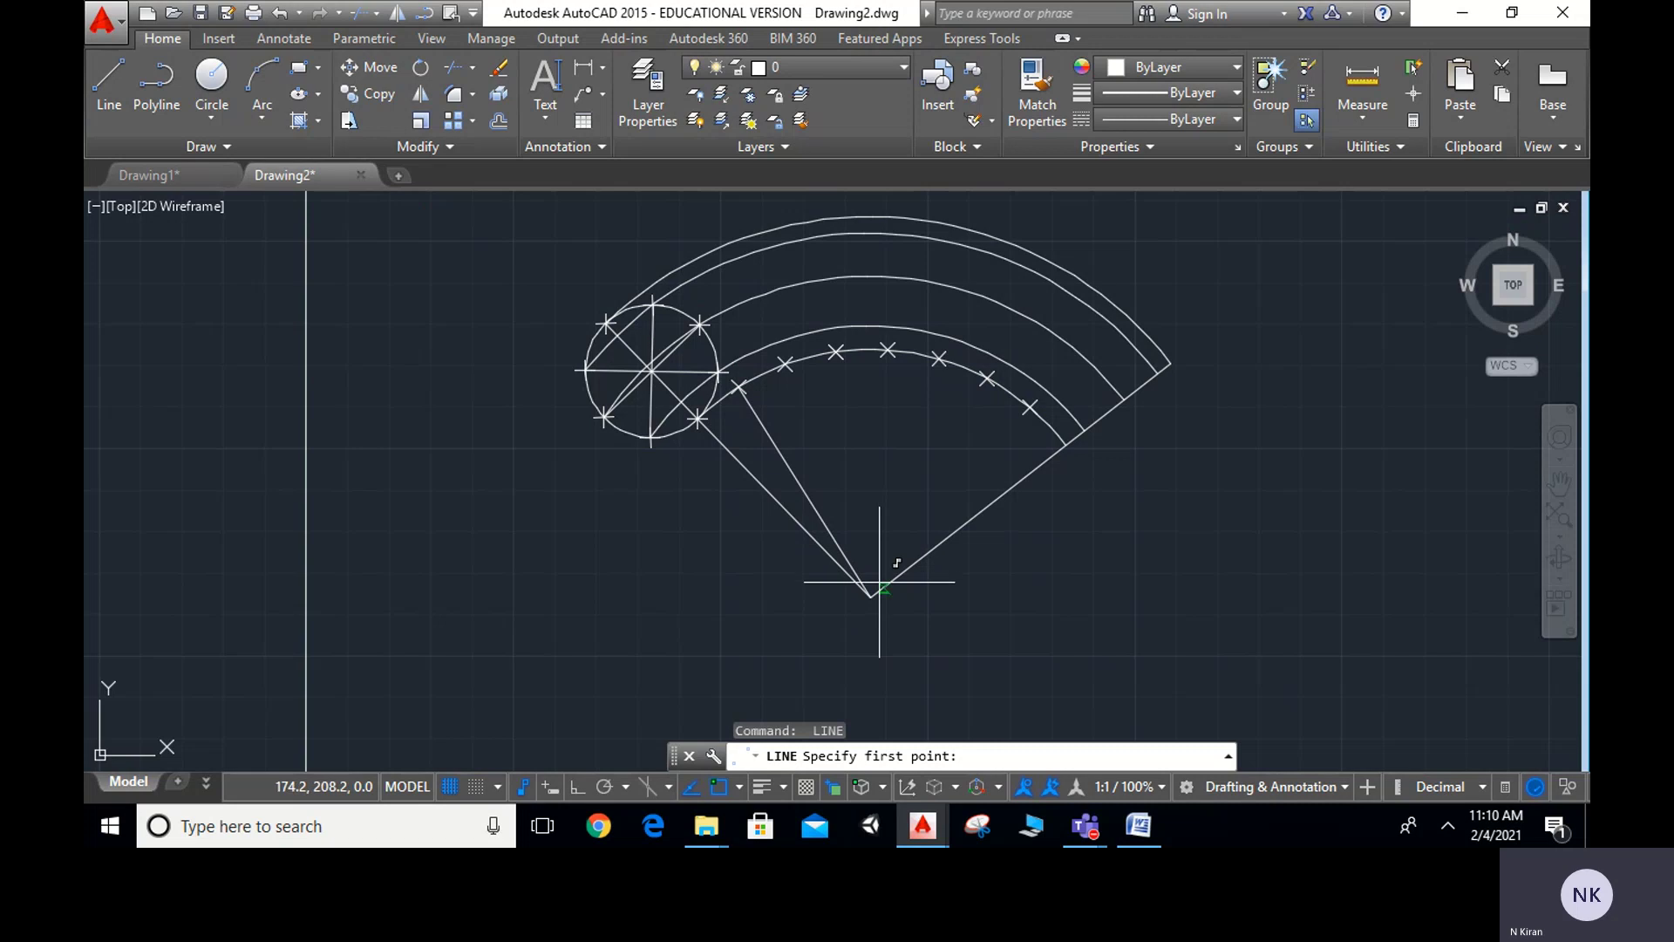
click(874, 587)
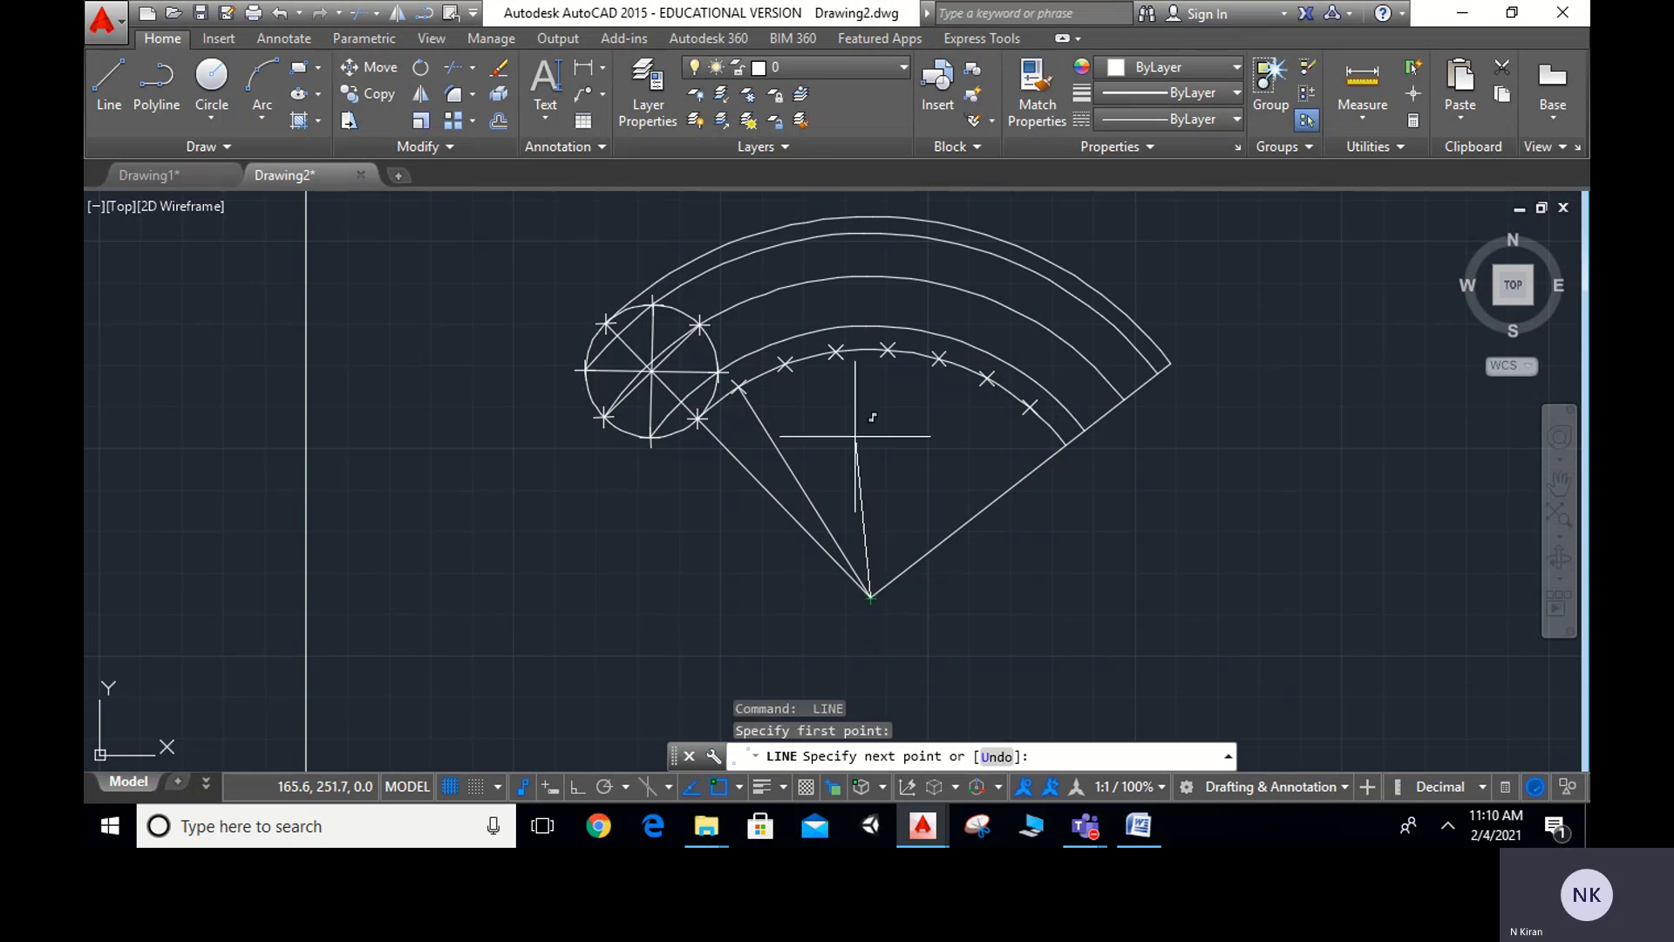
click(787, 362)
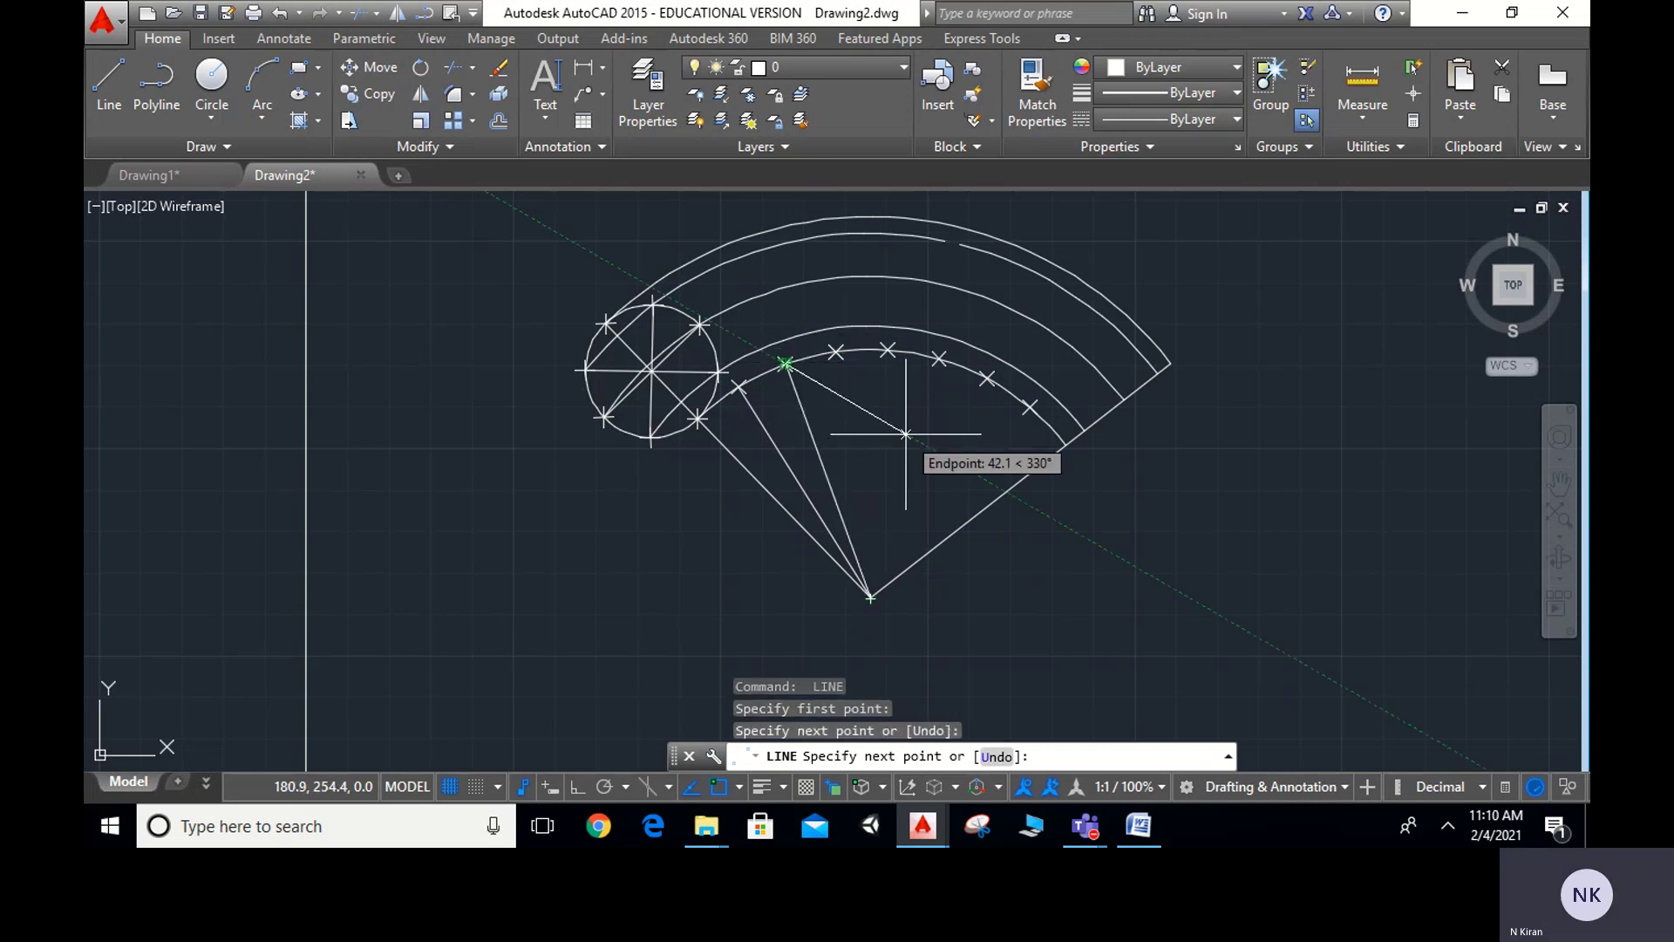
key(Escape)
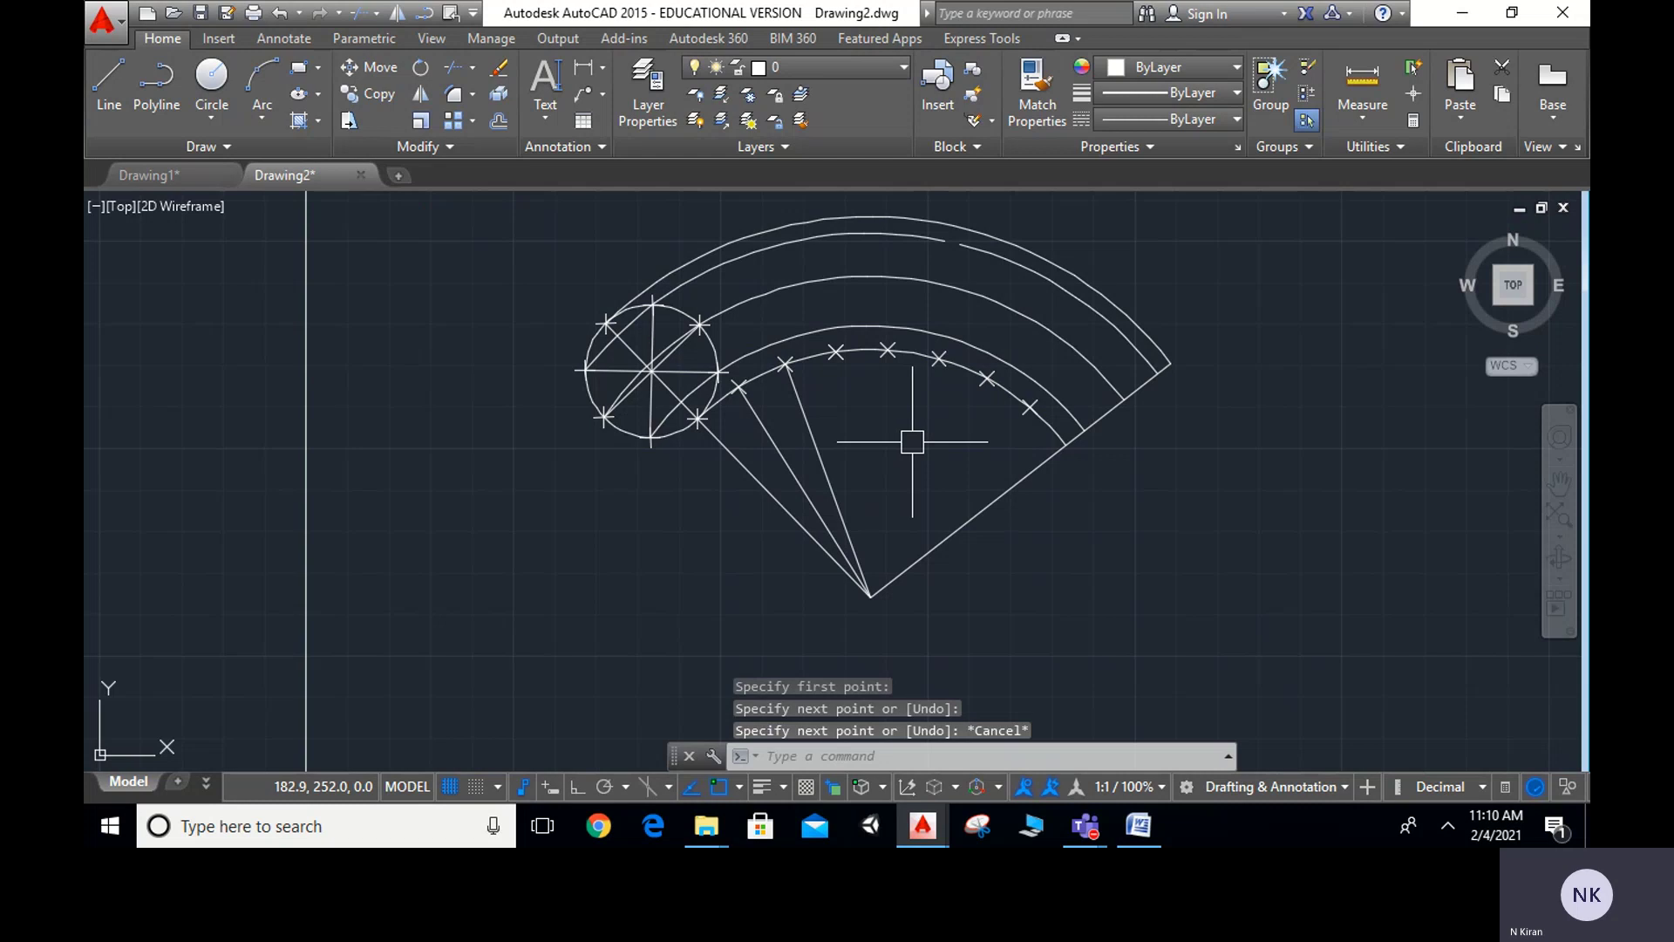
Draw lines from the sector's centre to the third and fourth division points of the base arc
key(Return)
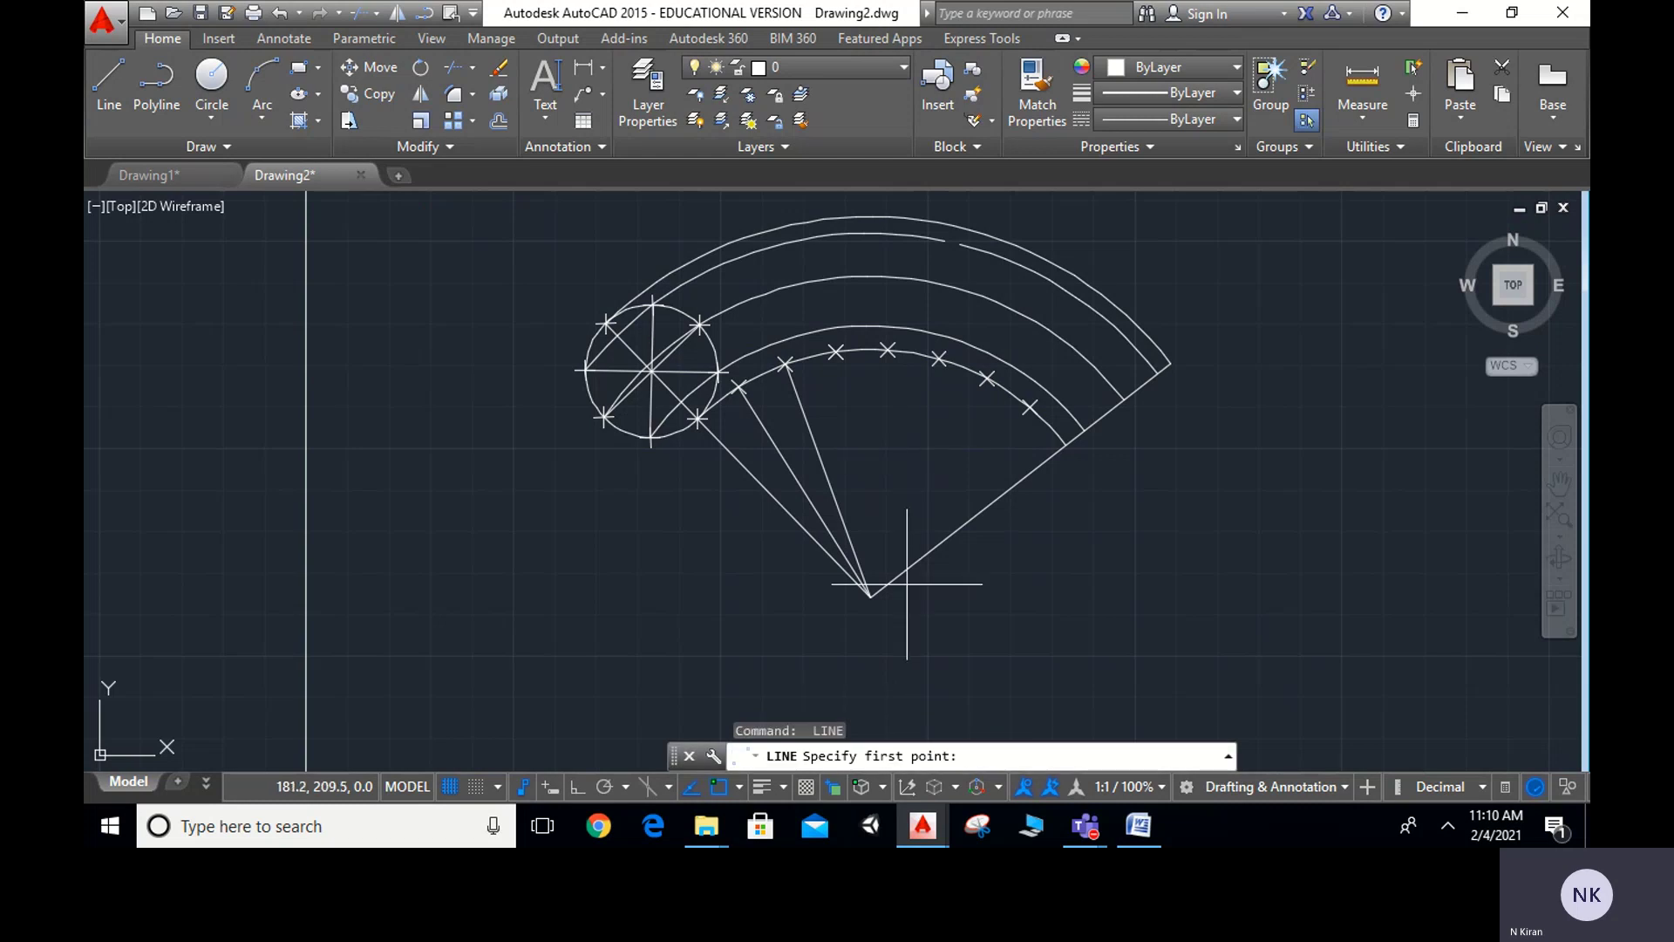
click(869, 596)
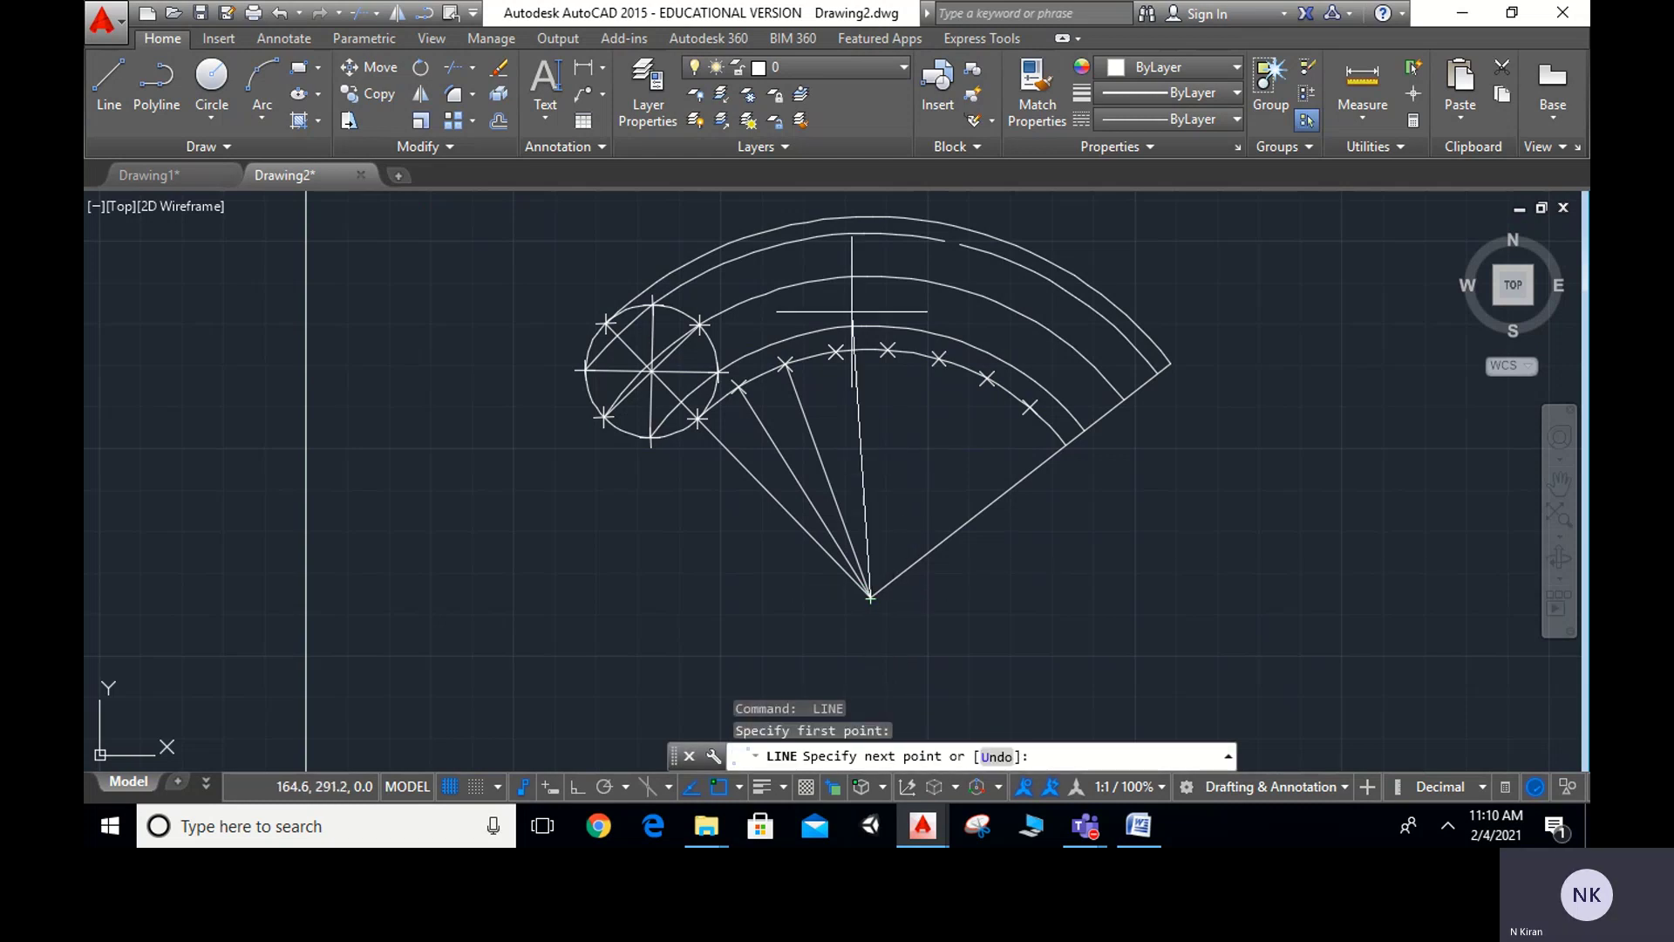
click(835, 351)
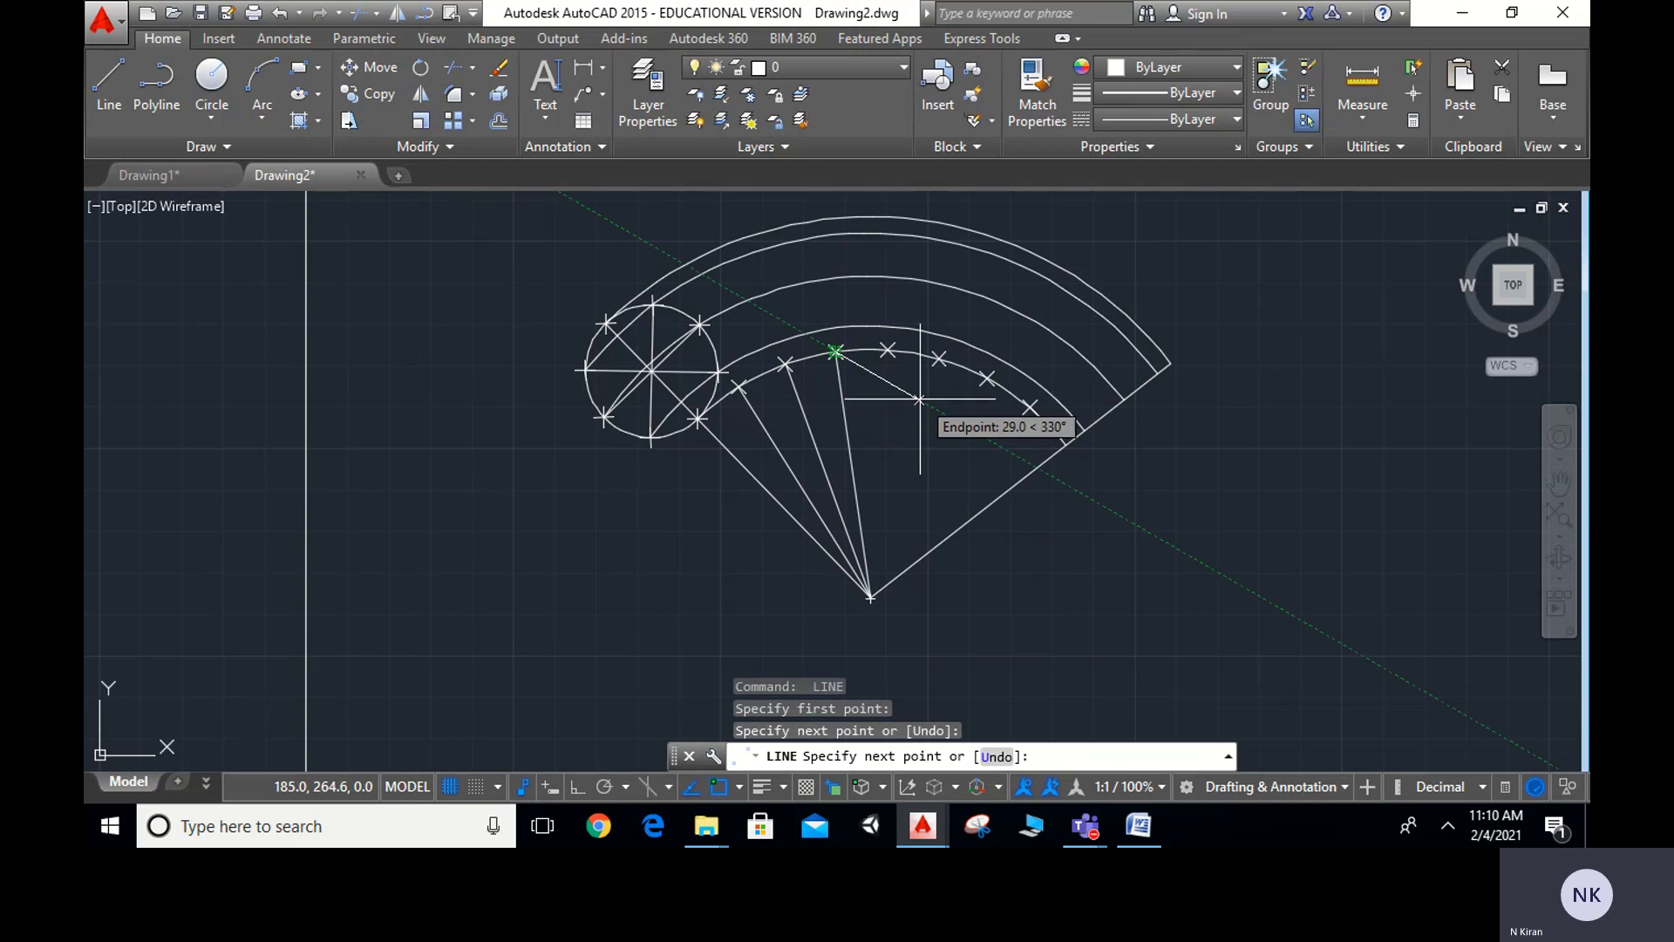
key(Return)
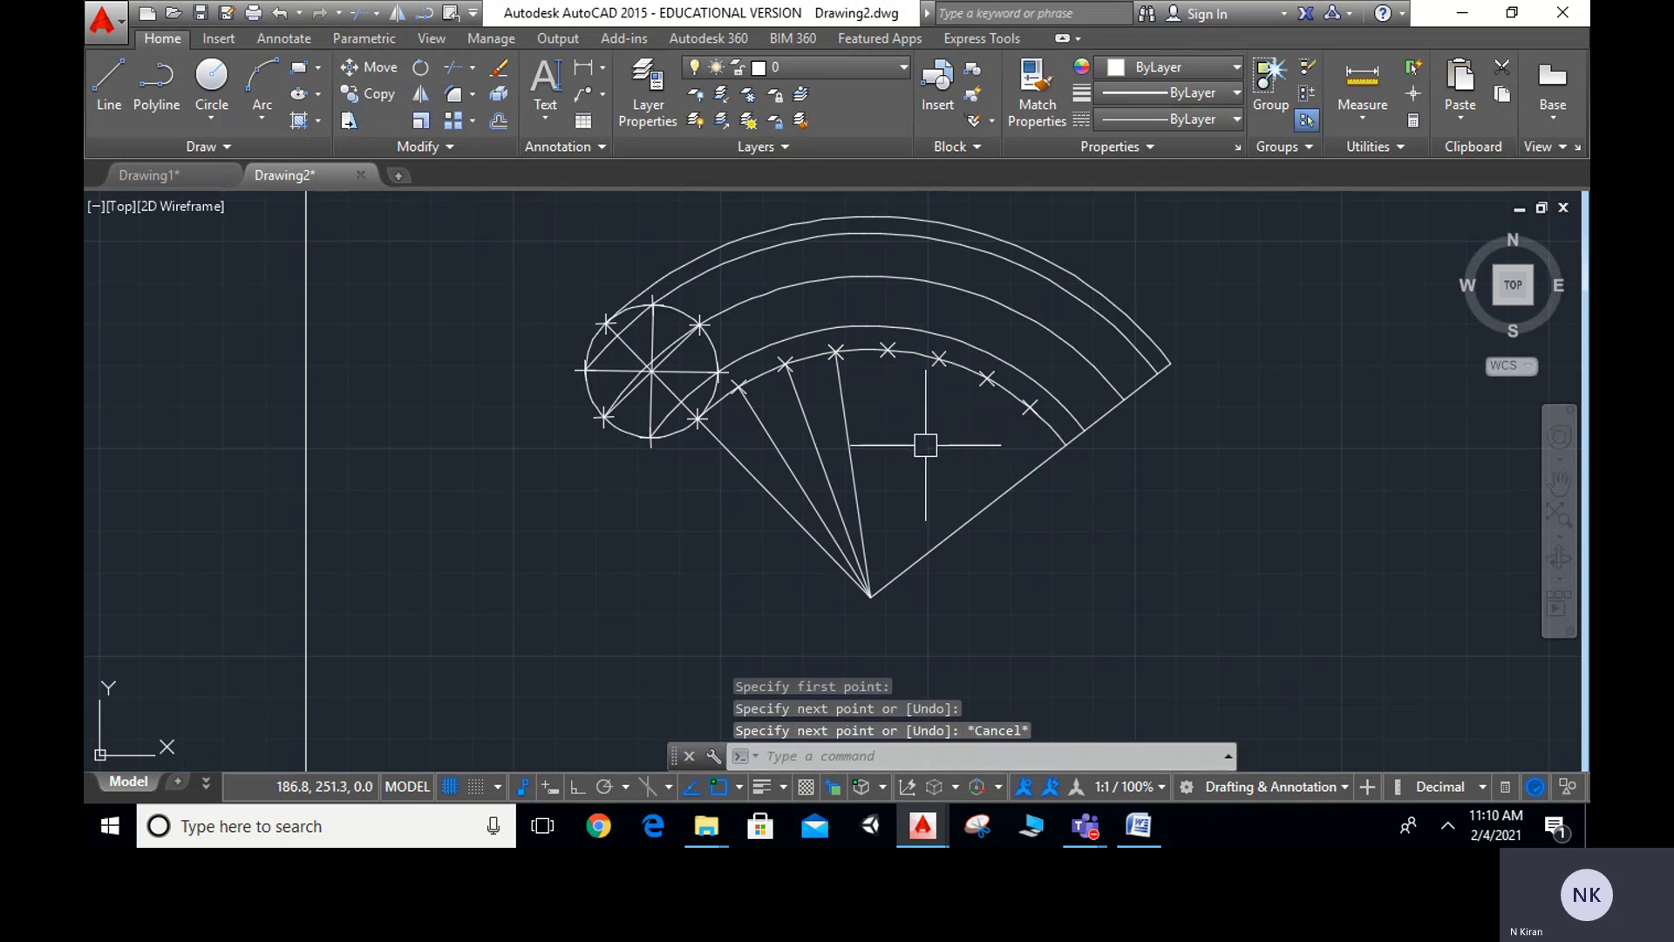
key(Return)
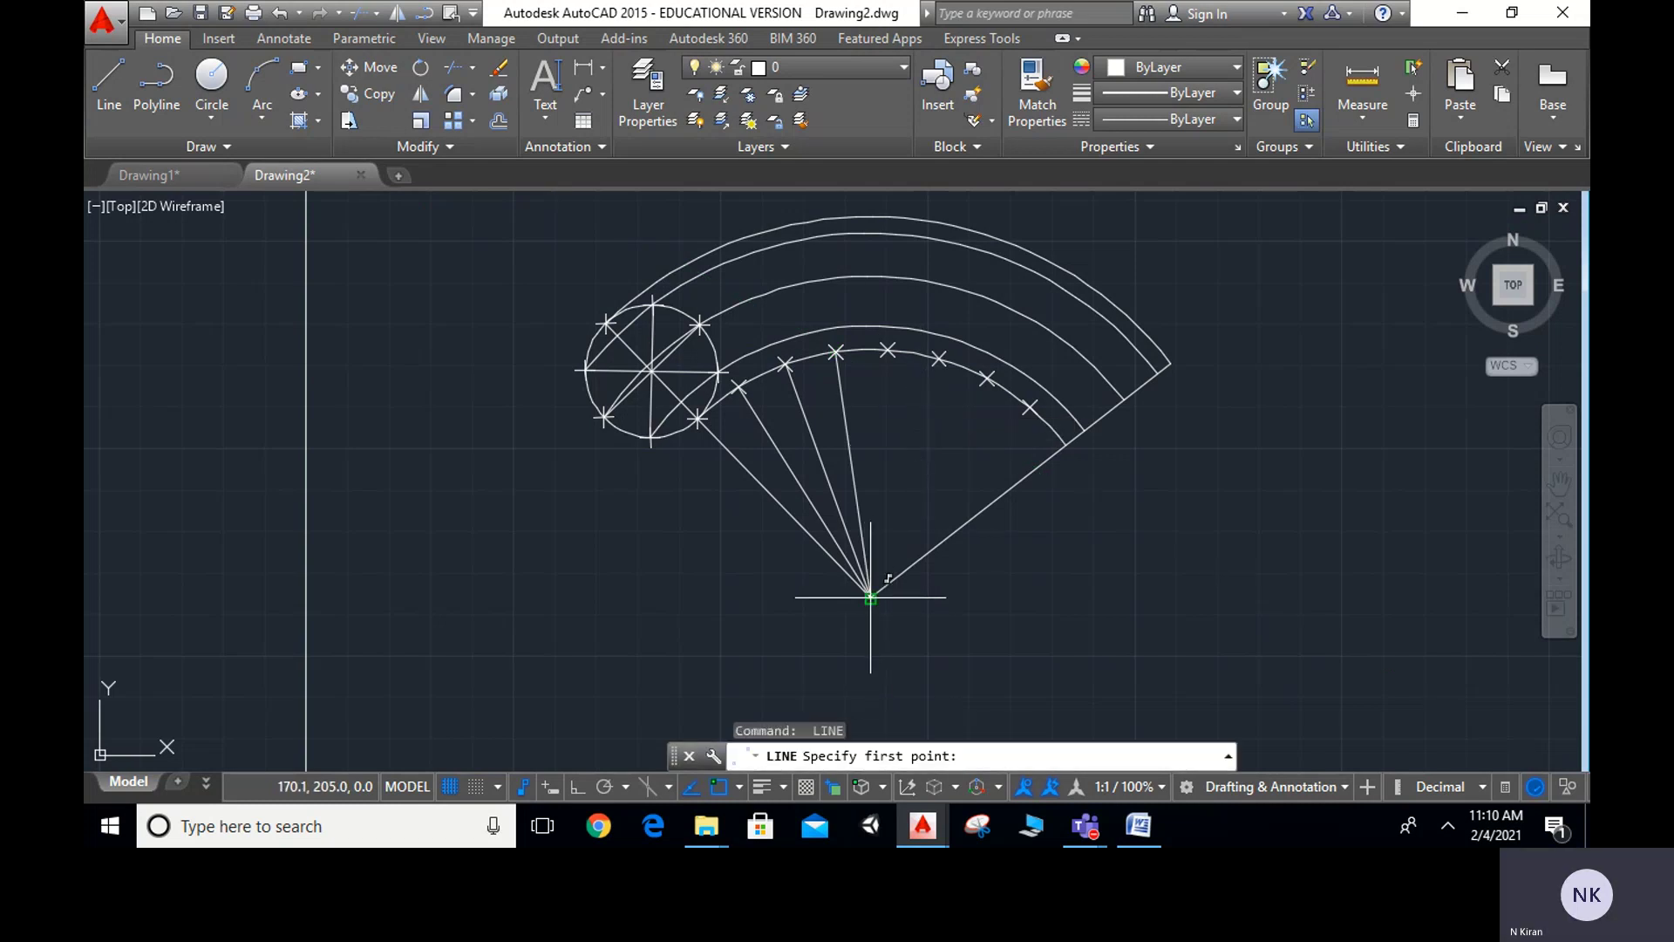
click(869, 596)
click(886, 348)
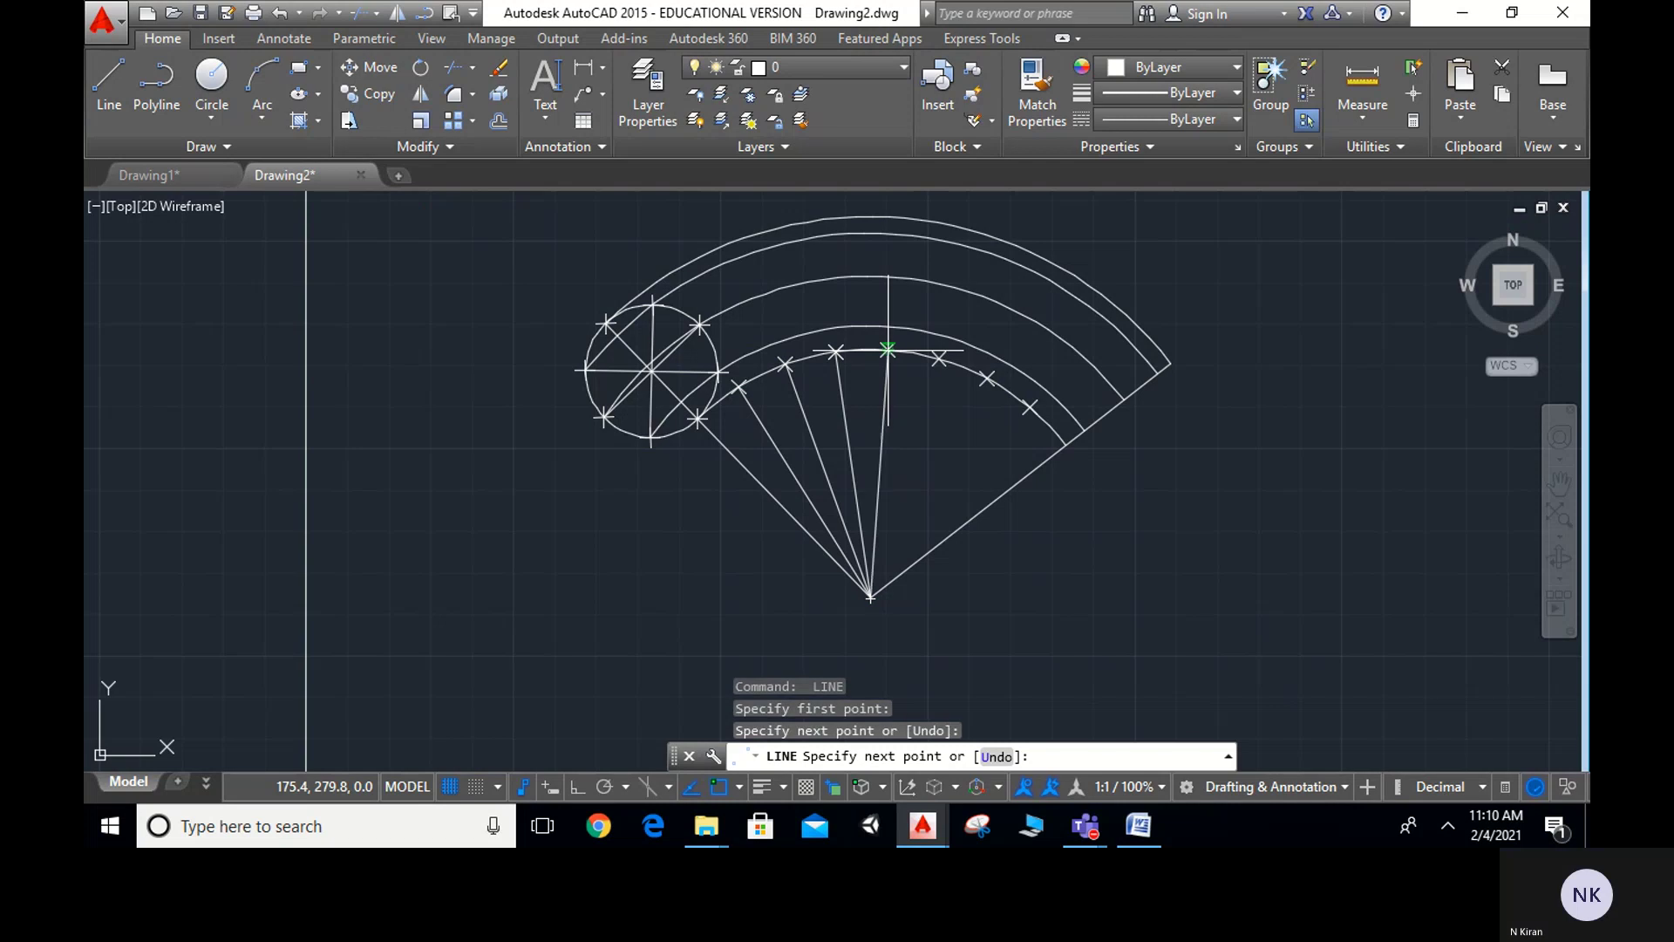
key(Return)
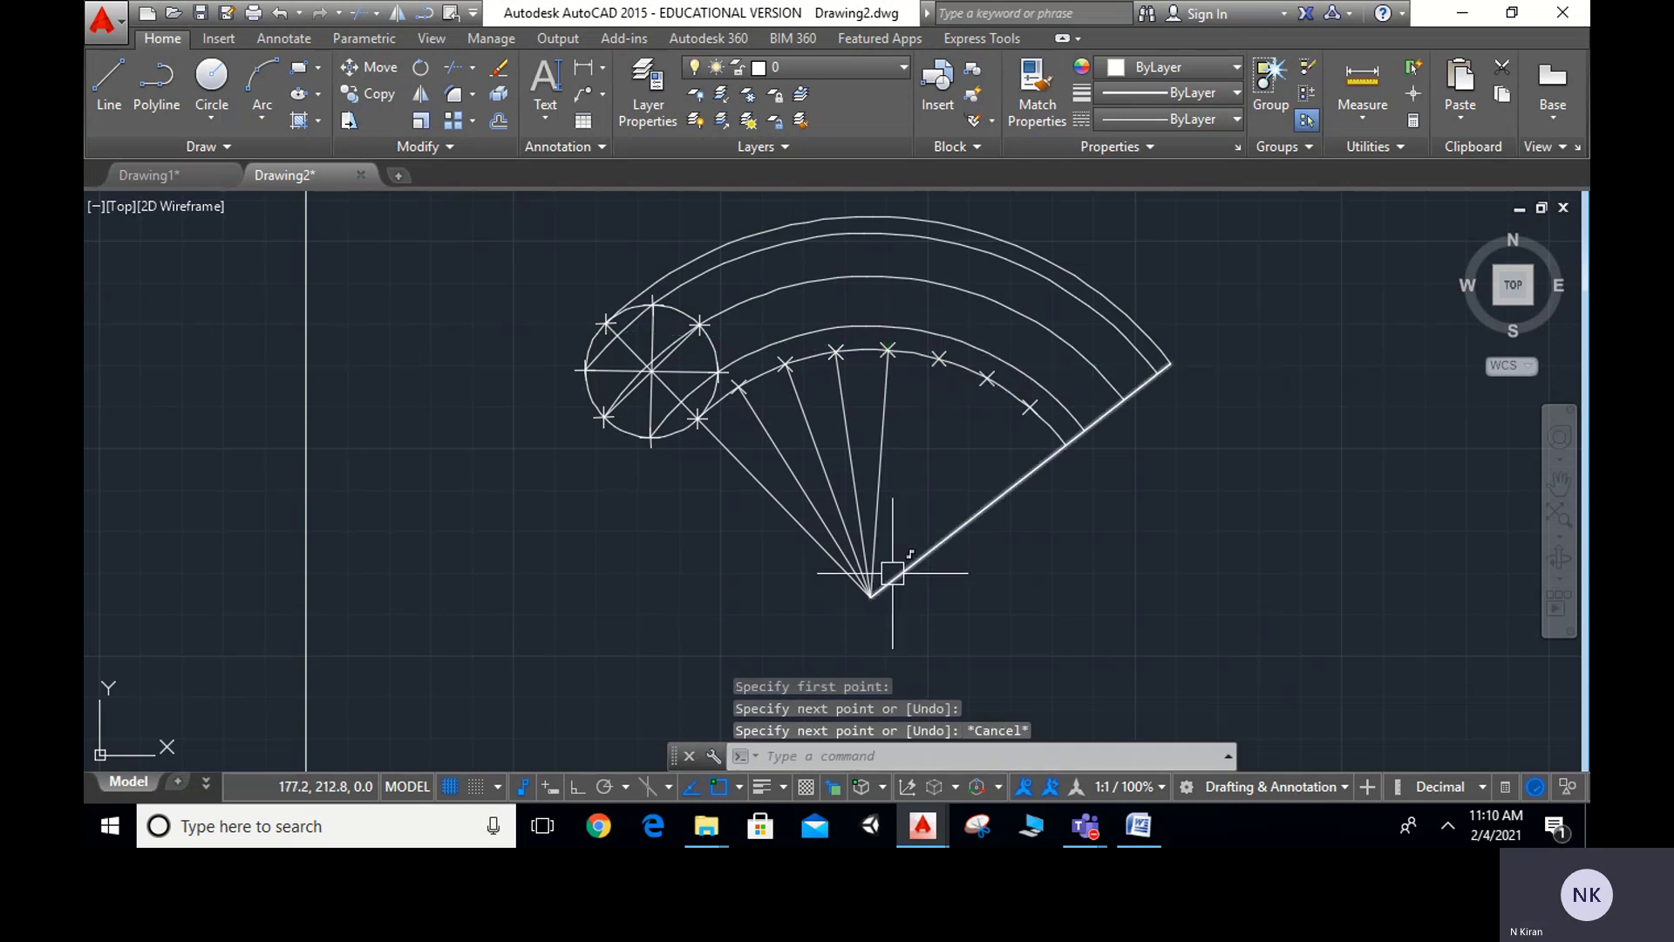
Draw lines from the sector's centre to the fifth, sixth and seventh division points of the base arc
key(Return)
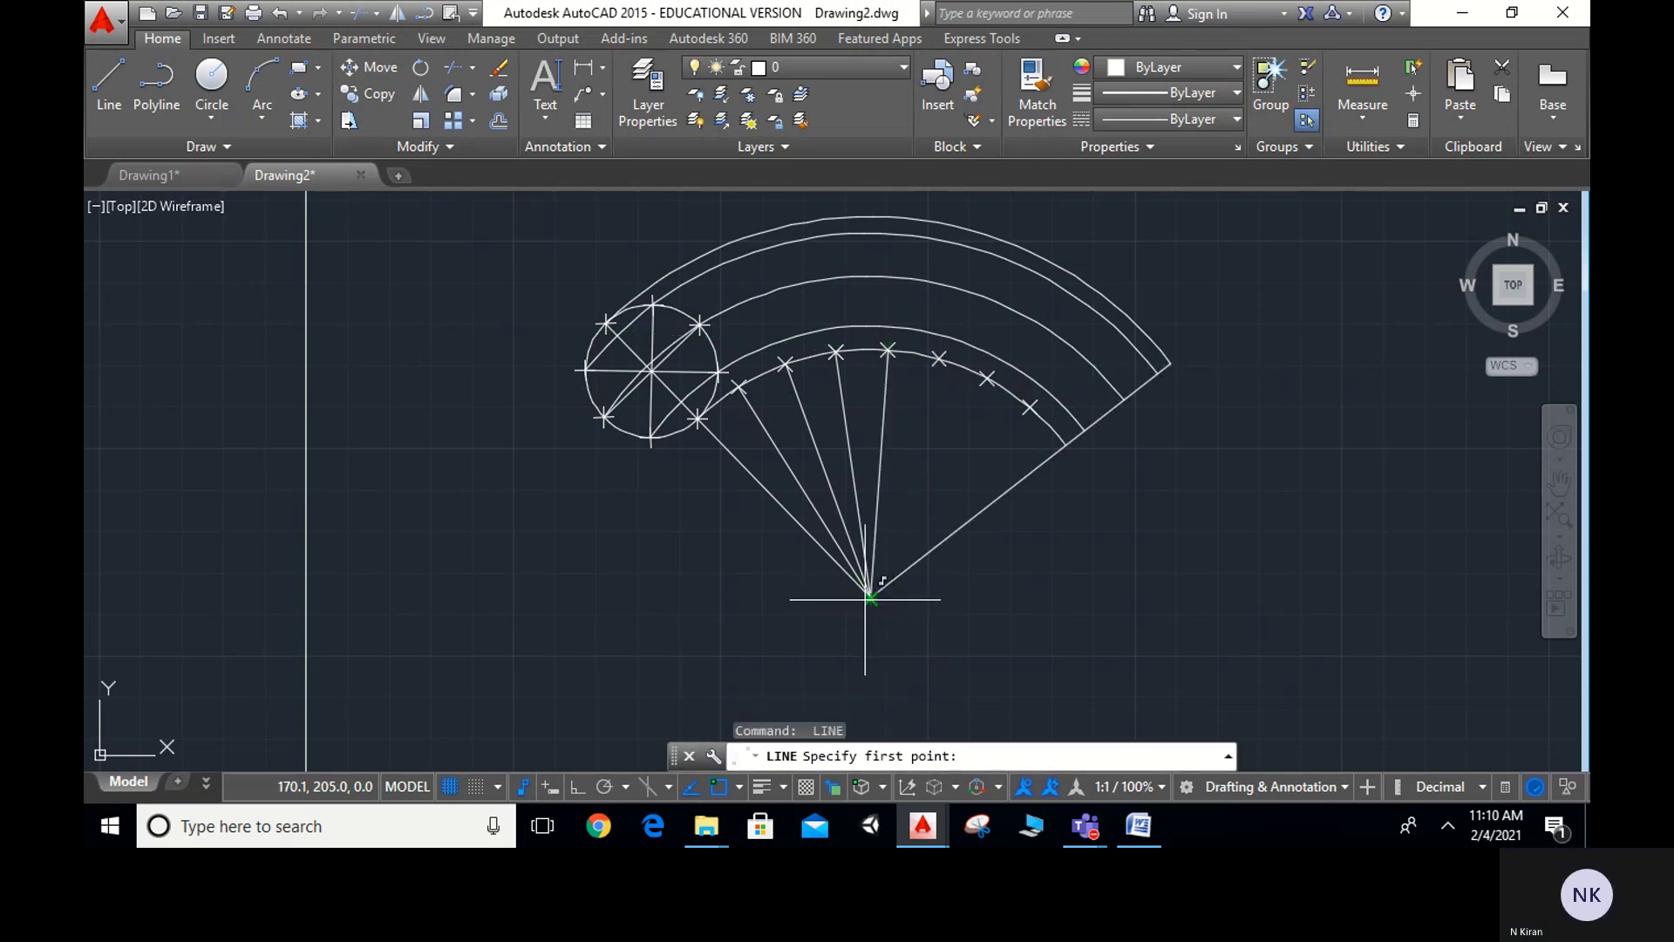
click(871, 594)
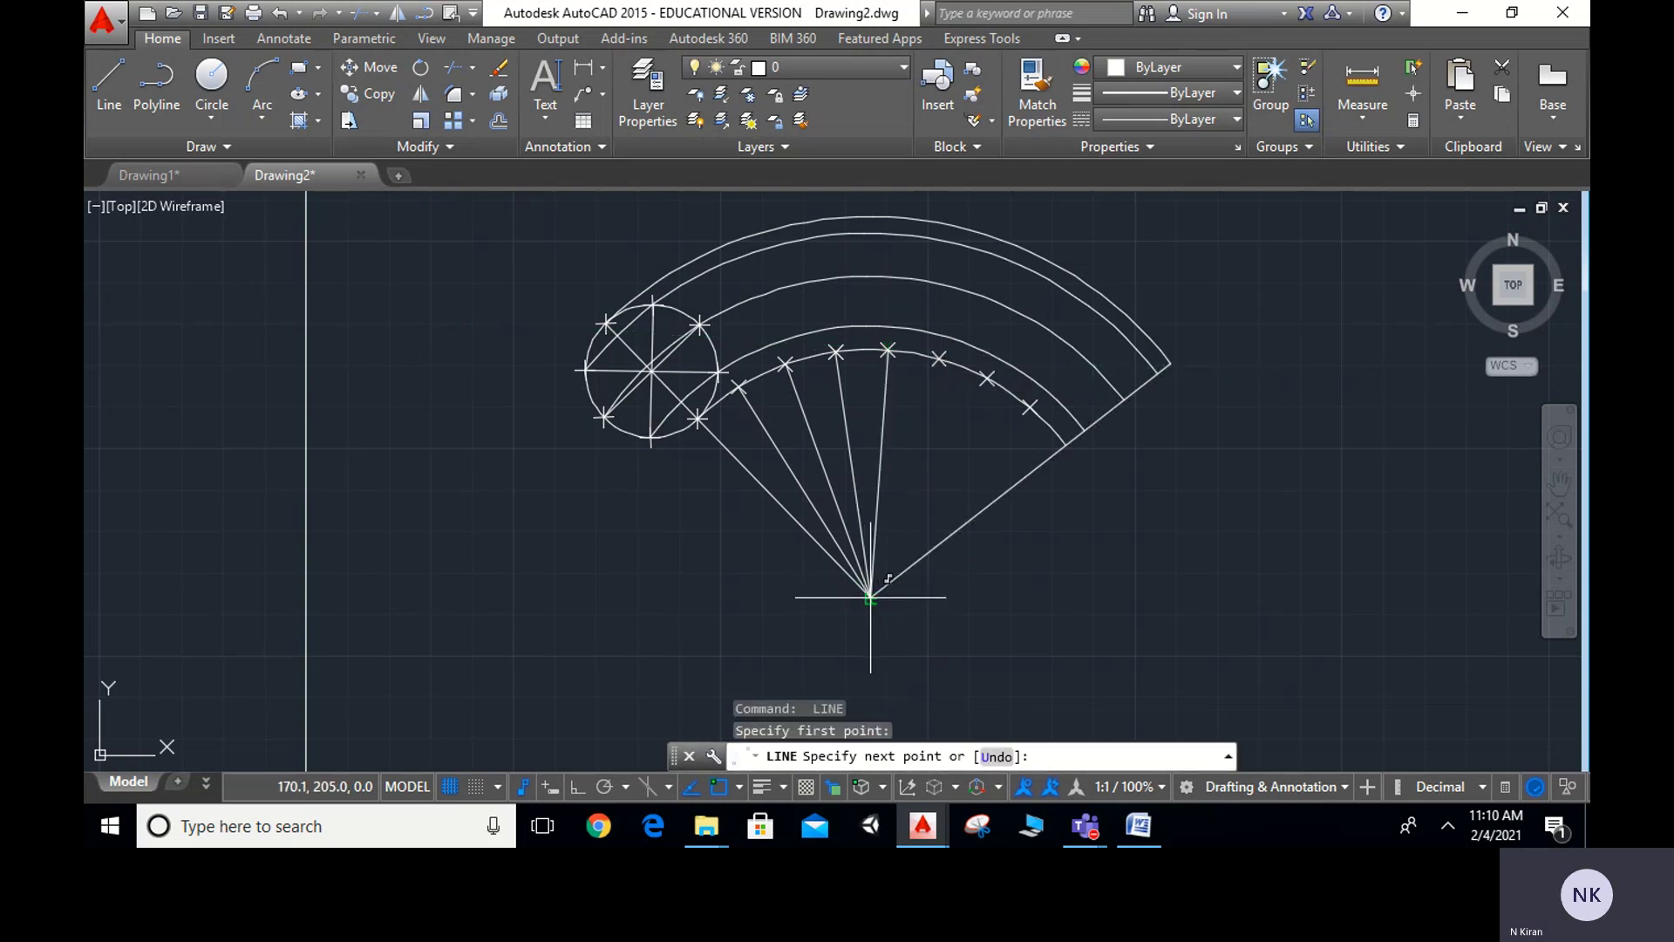
click(940, 358)
key(Escape)
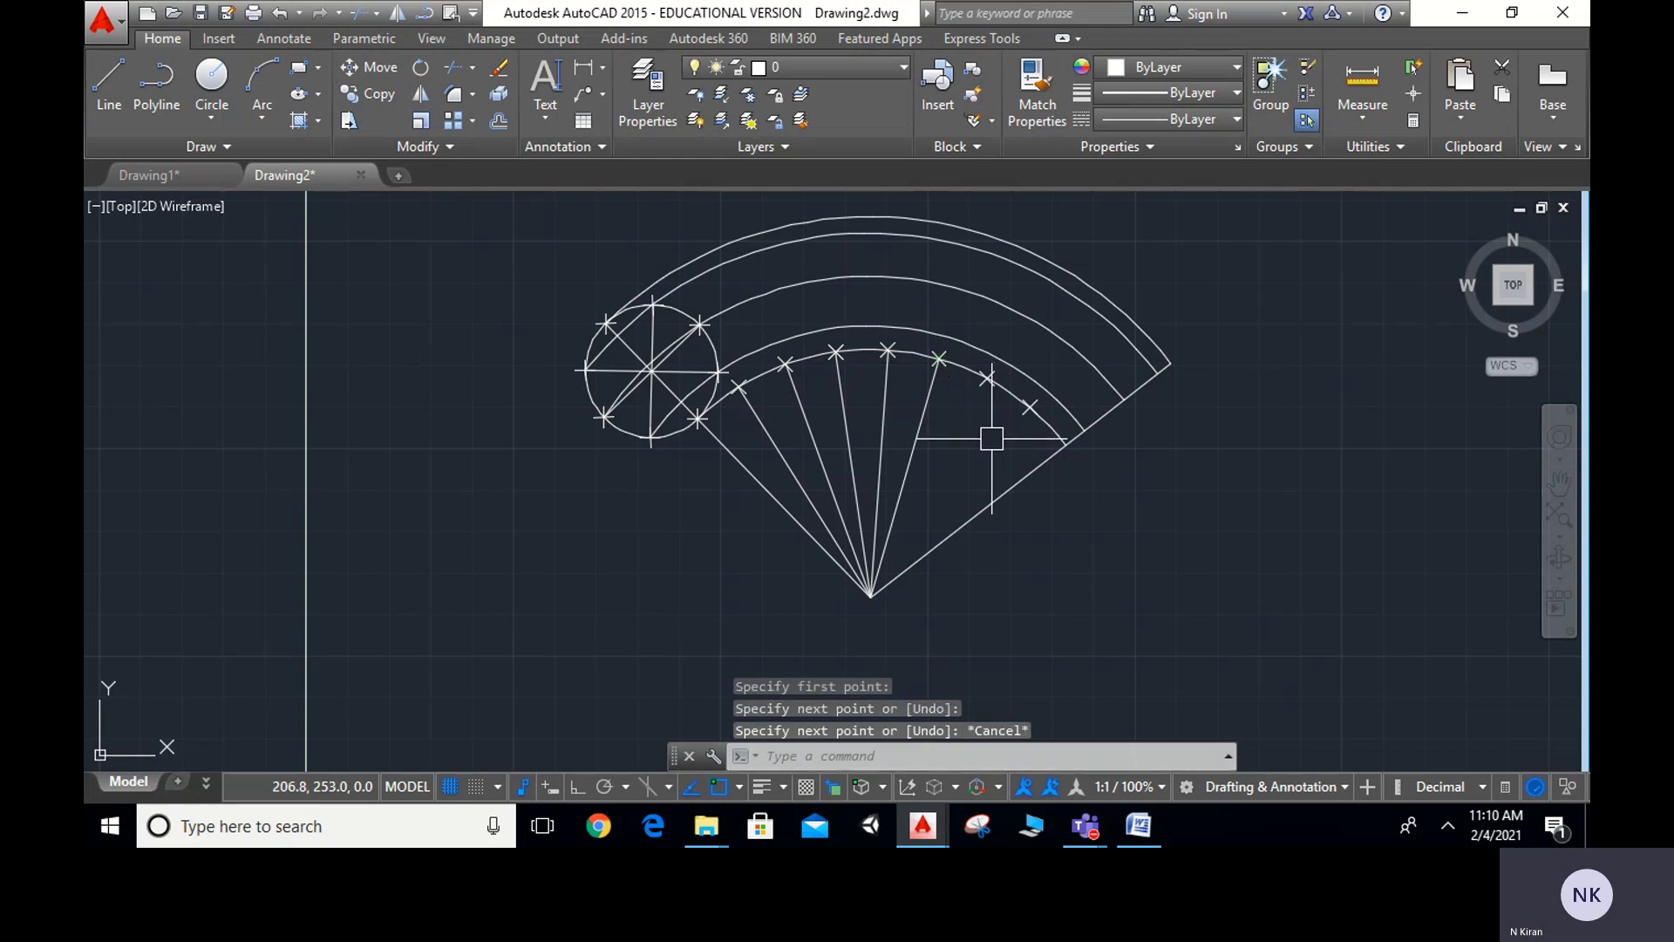
key(Return)
click(870, 597)
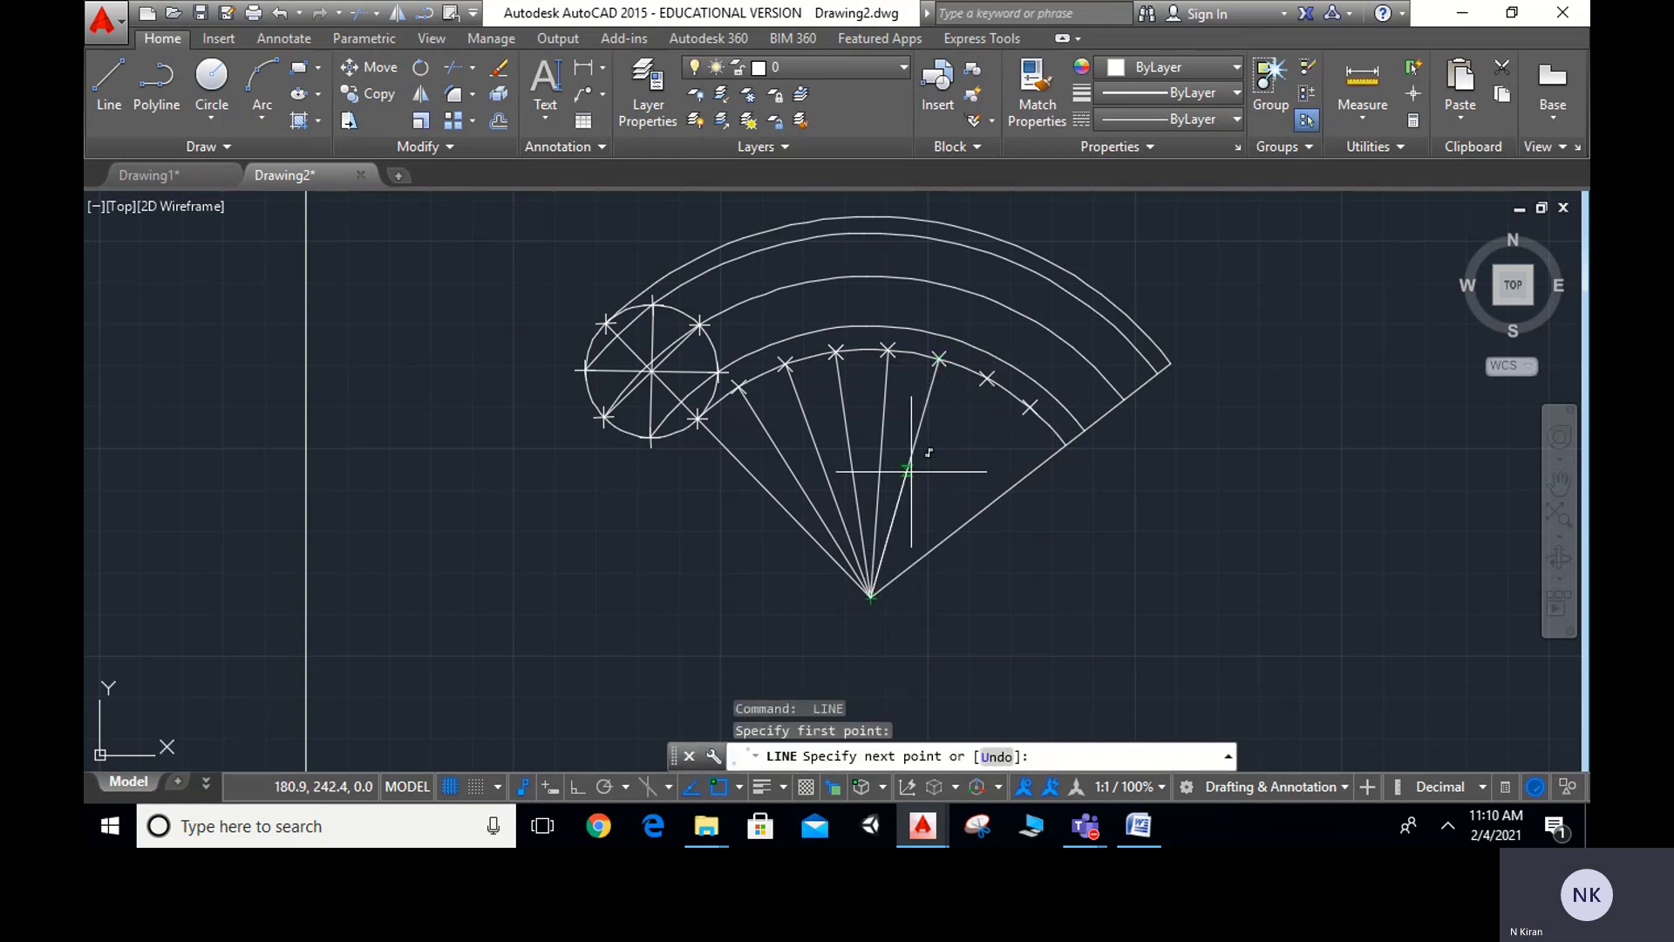
click(987, 377)
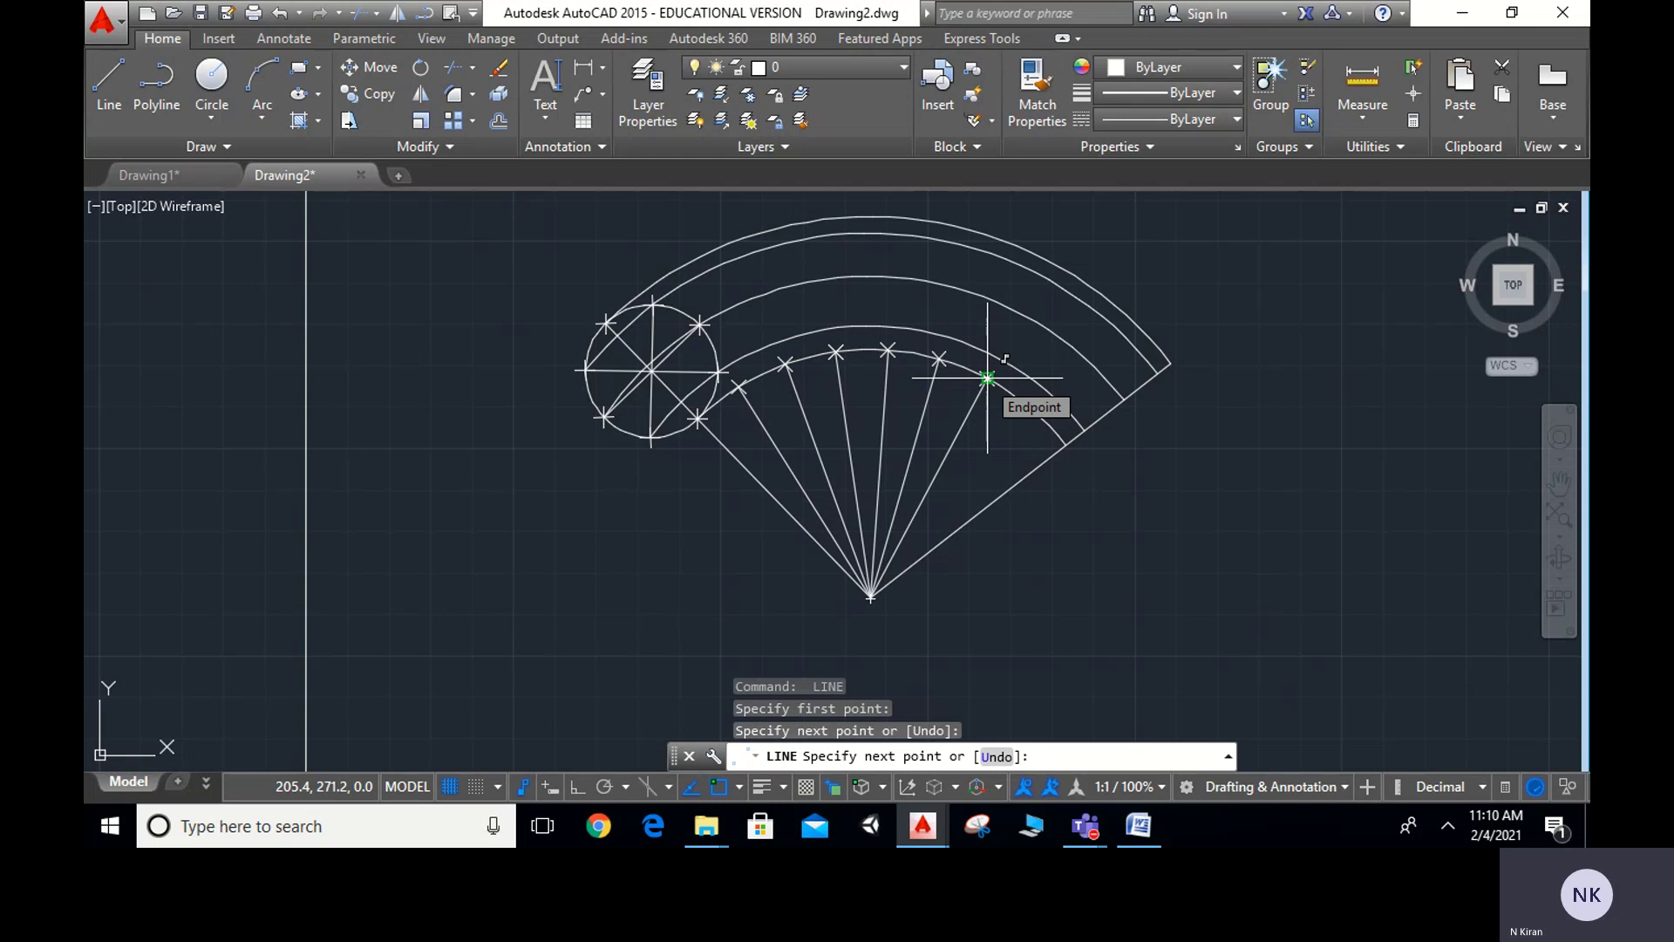
key(Return)
key(Return)
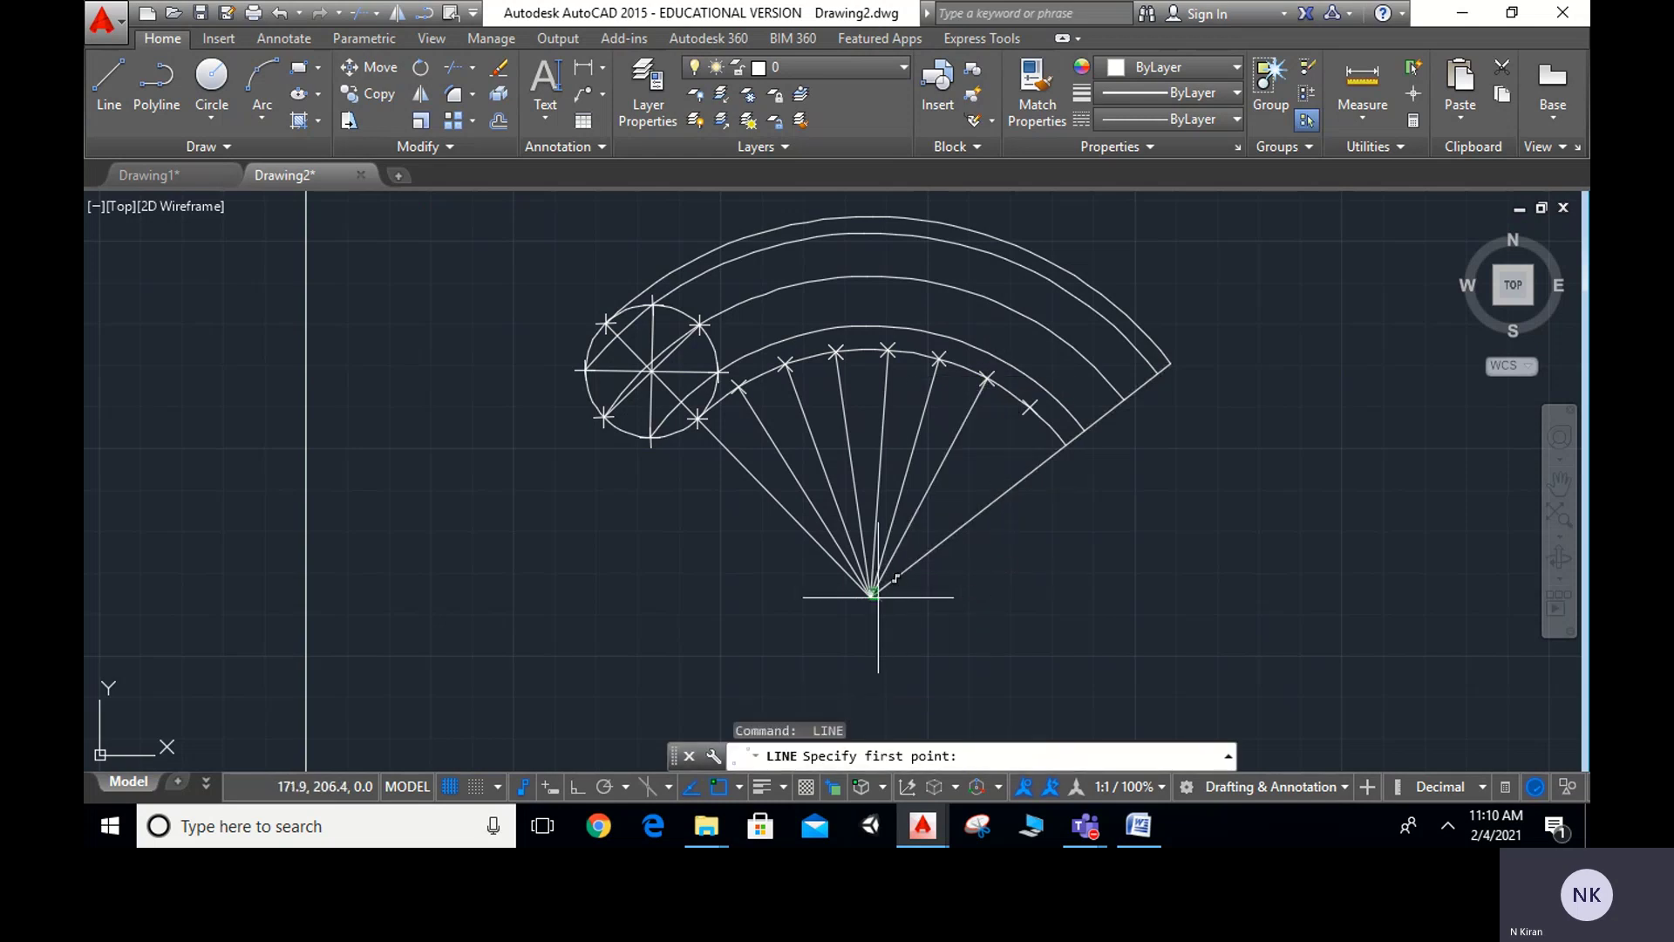
click(871, 597)
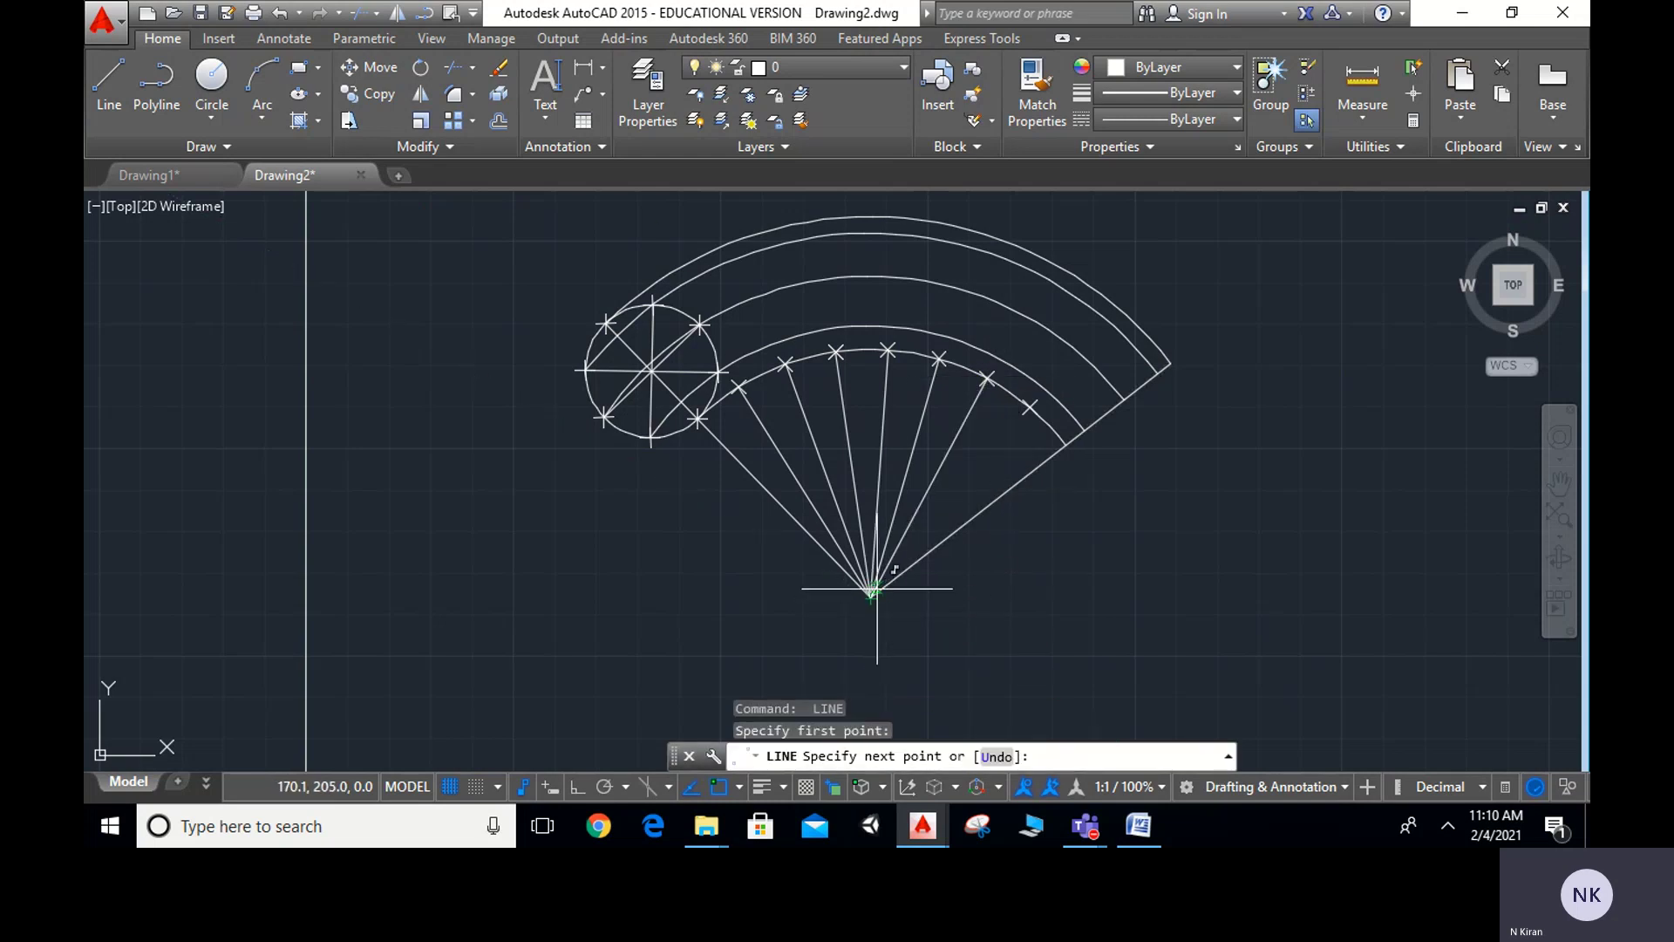
click(1029, 406)
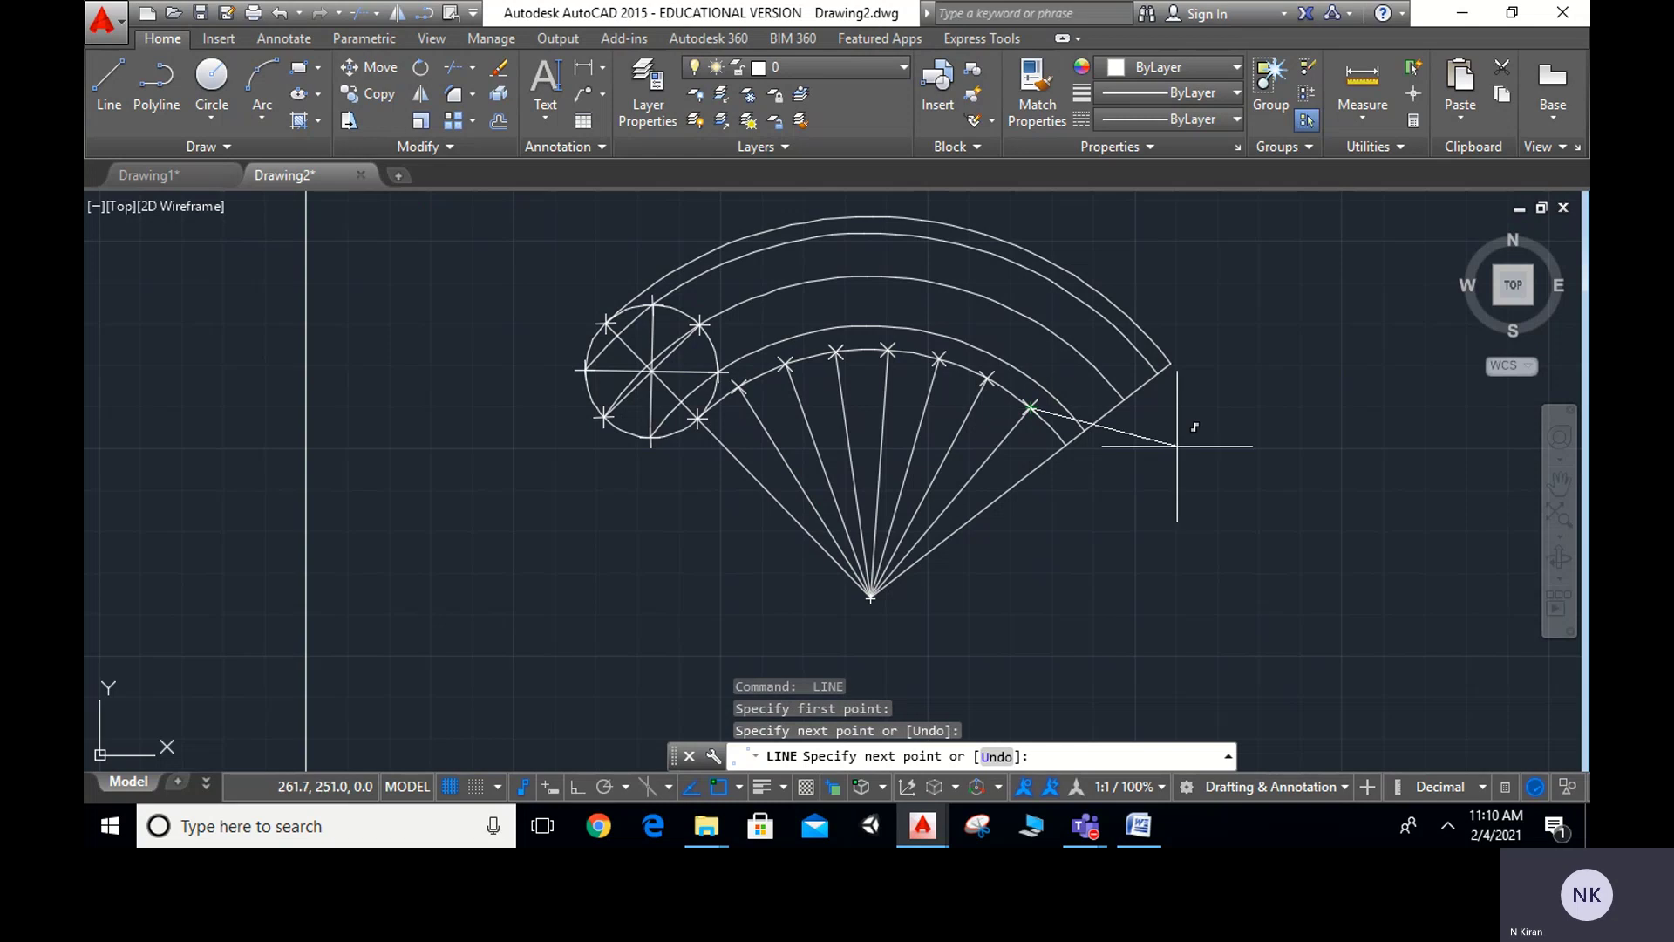
key(Escape)
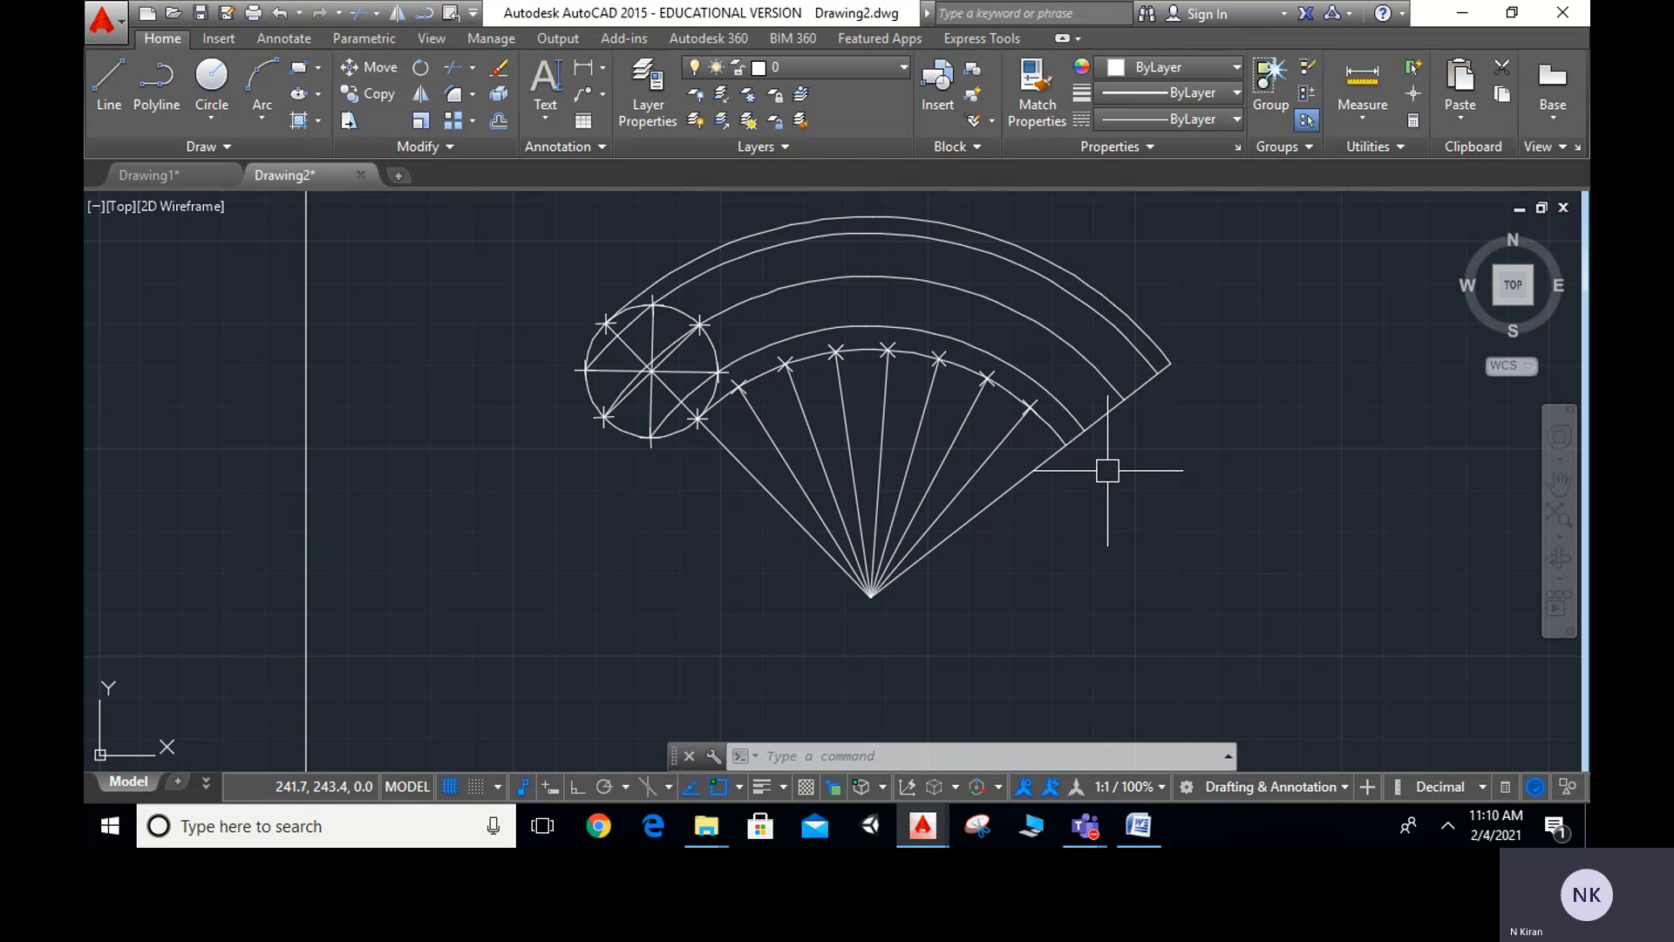
Extend the first division radius outward to the rolling circle and the second to the second concentric arc beyond the base arc
text(ex)
key(Return)
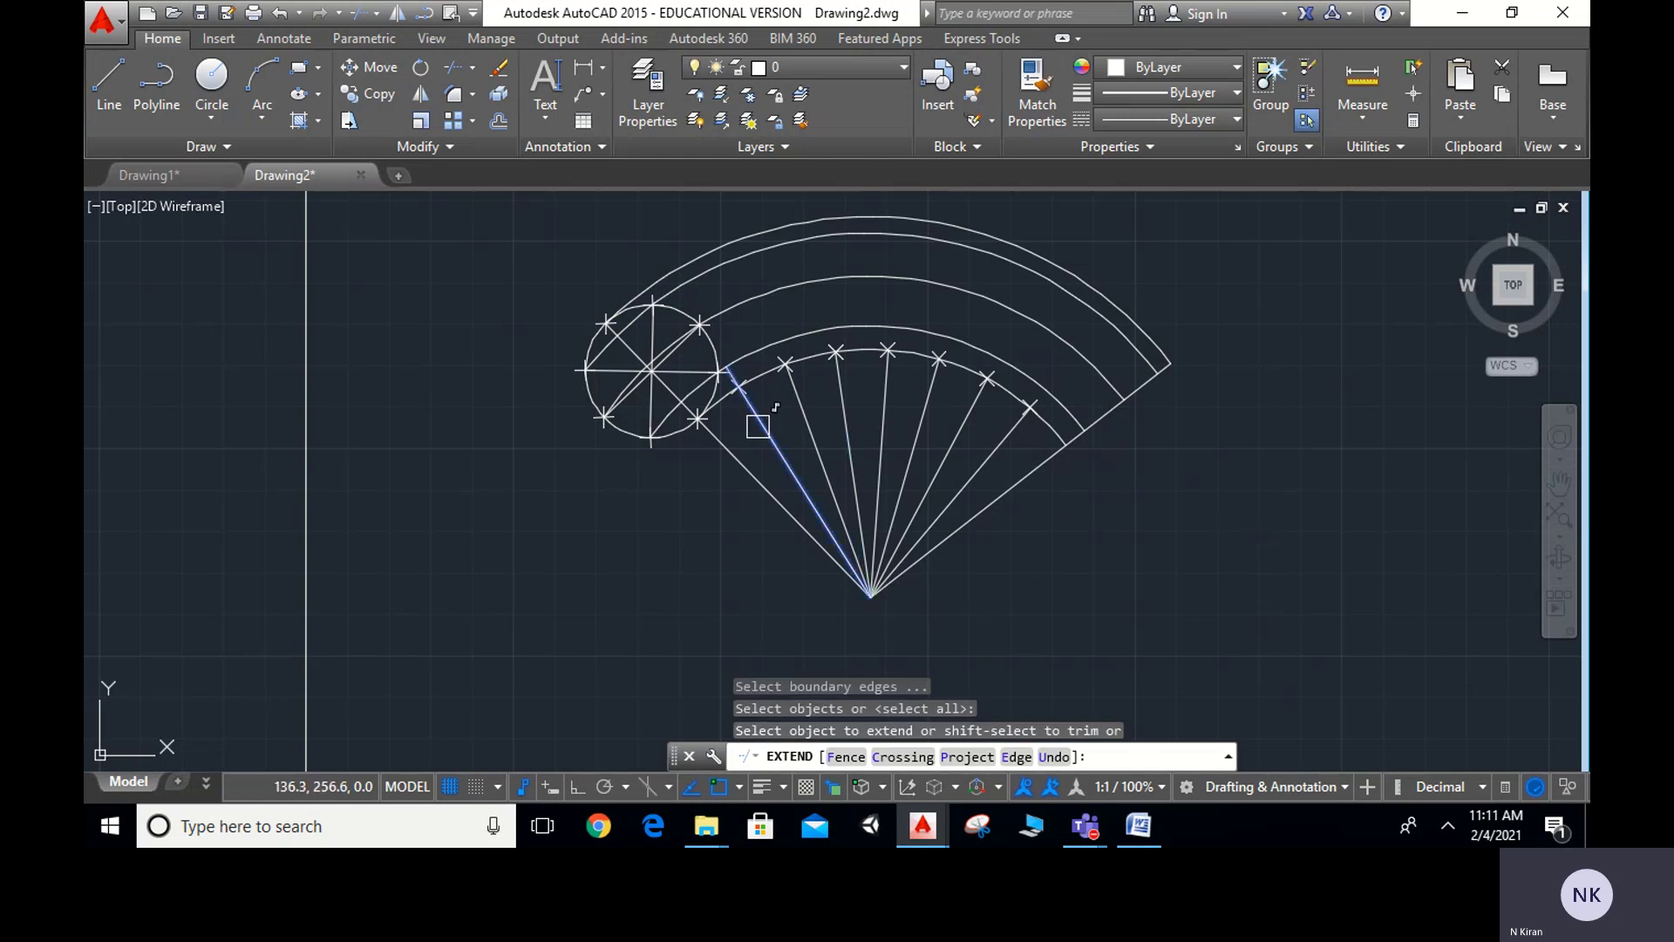
click(741, 361)
click(735, 374)
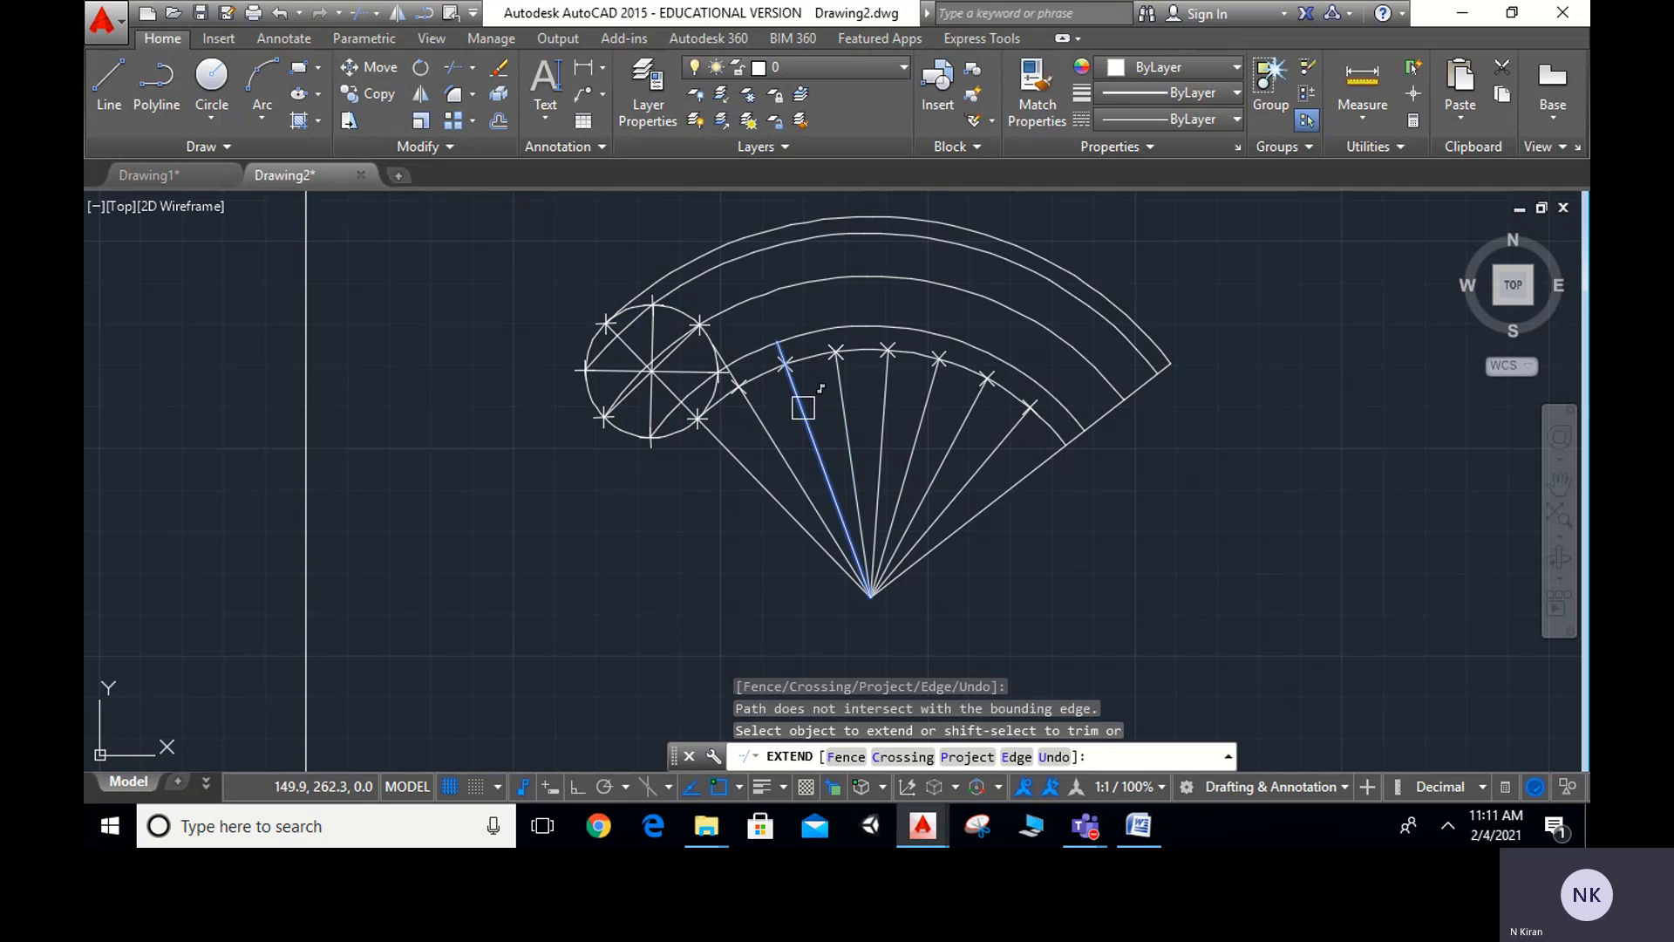
click(794, 366)
click(784, 354)
Extend the third division radius outward to the second concentric arc beyond the base arc
click(850, 410)
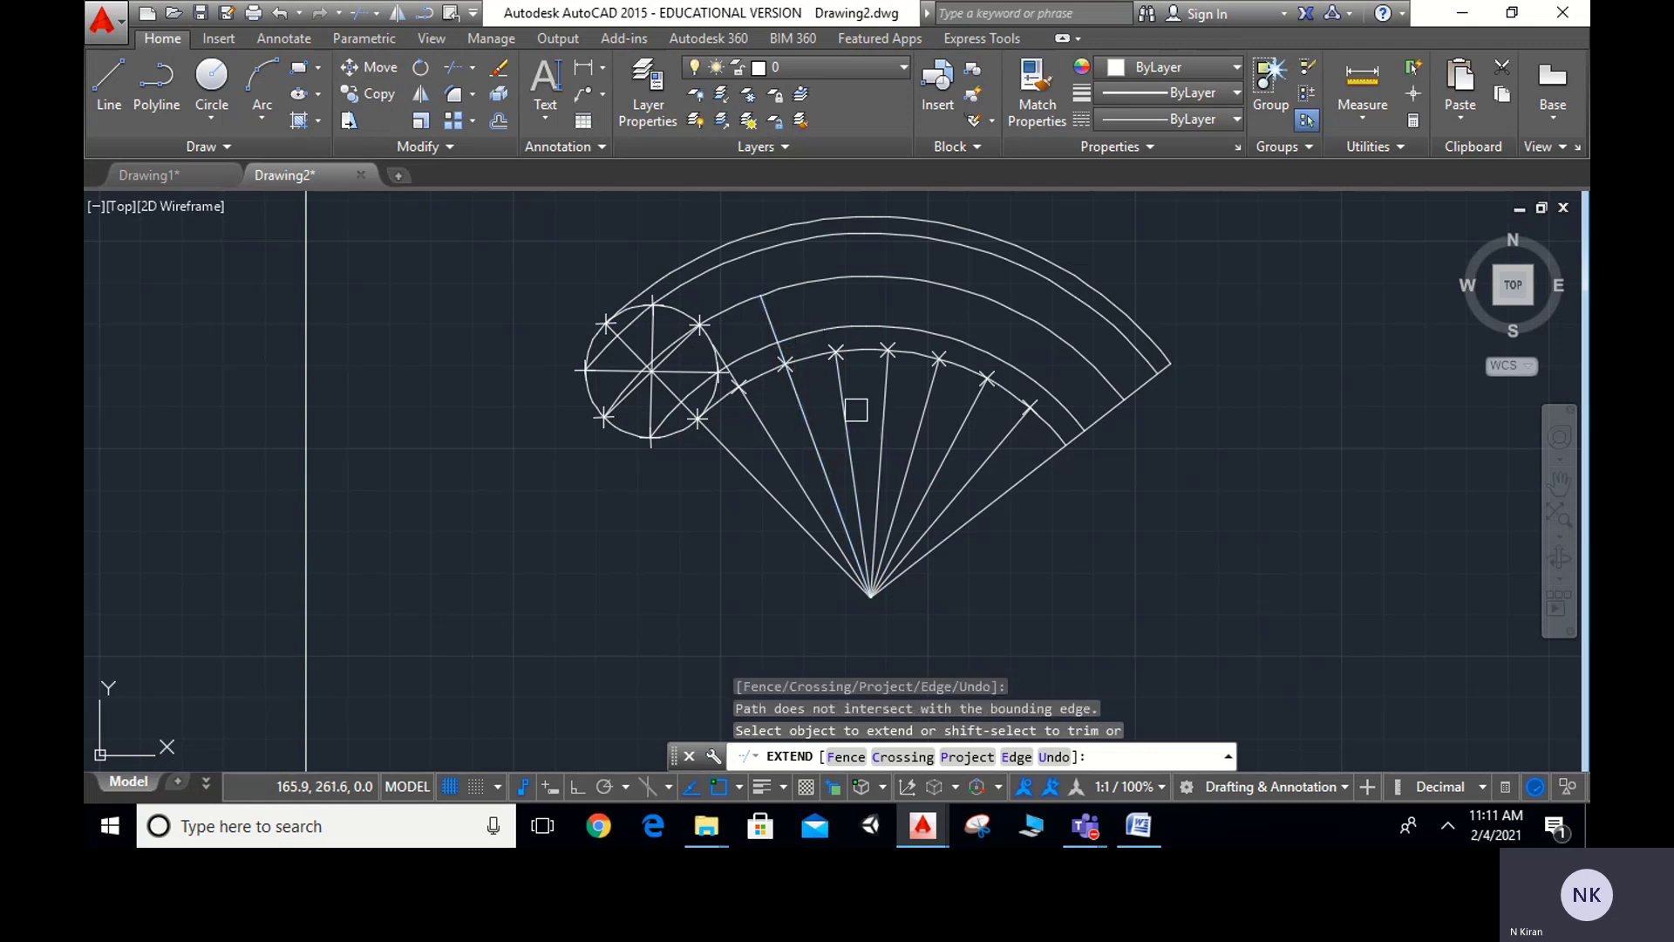
click(850, 382)
click(846, 336)
click(832, 348)
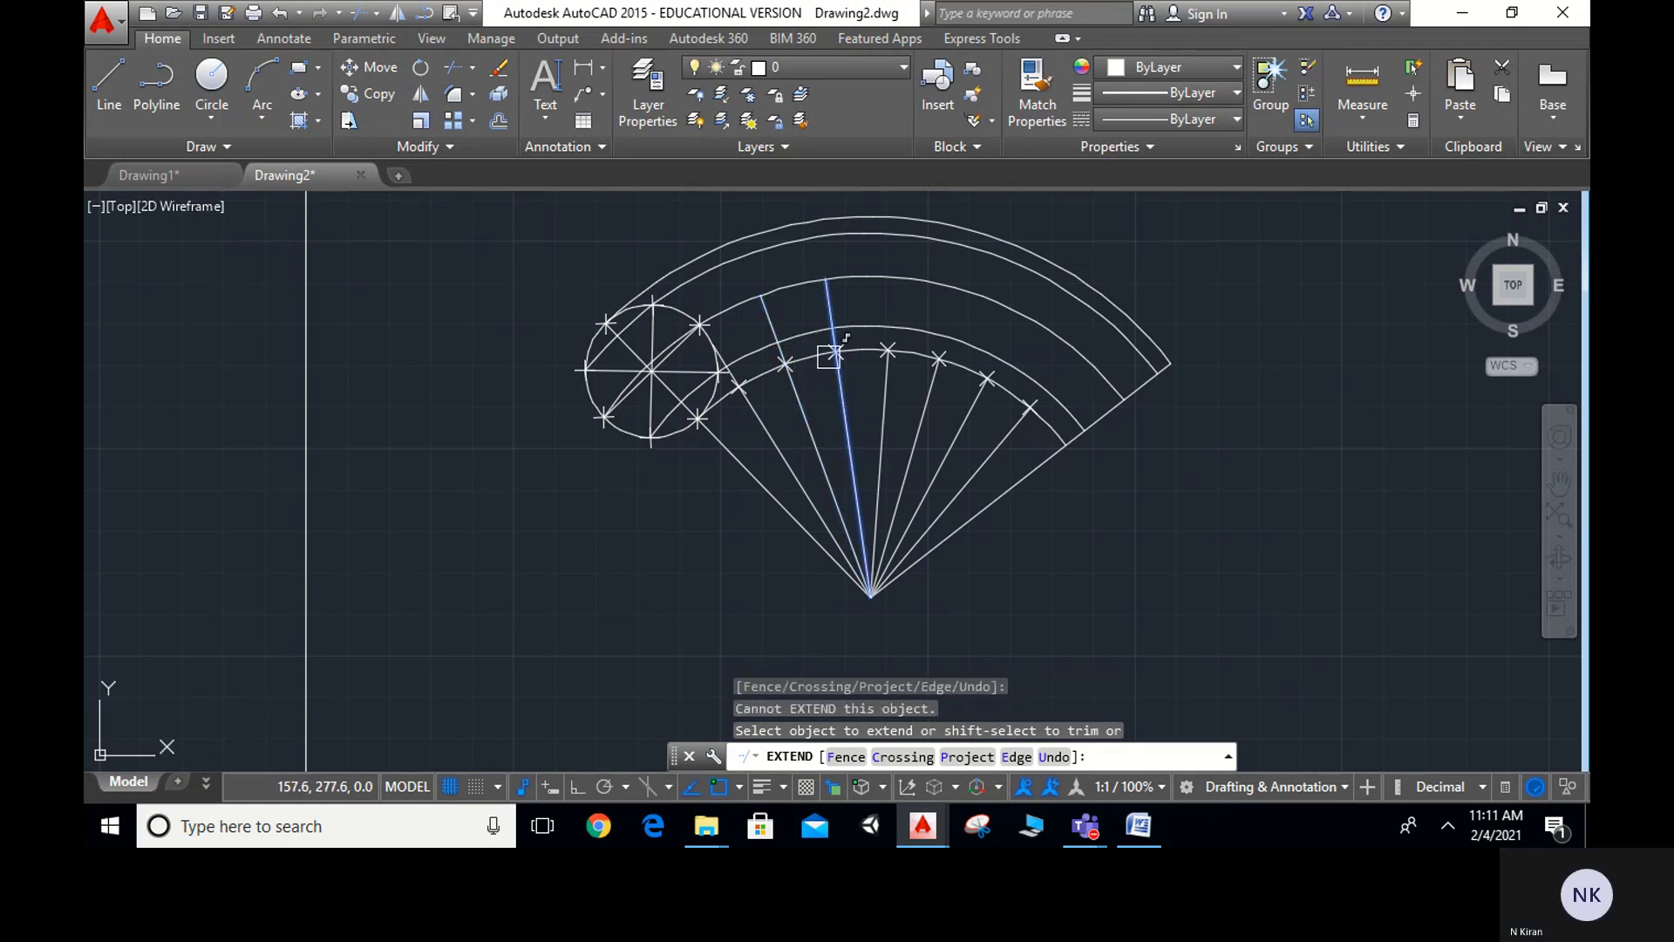
scroll(829, 357, up, 4)
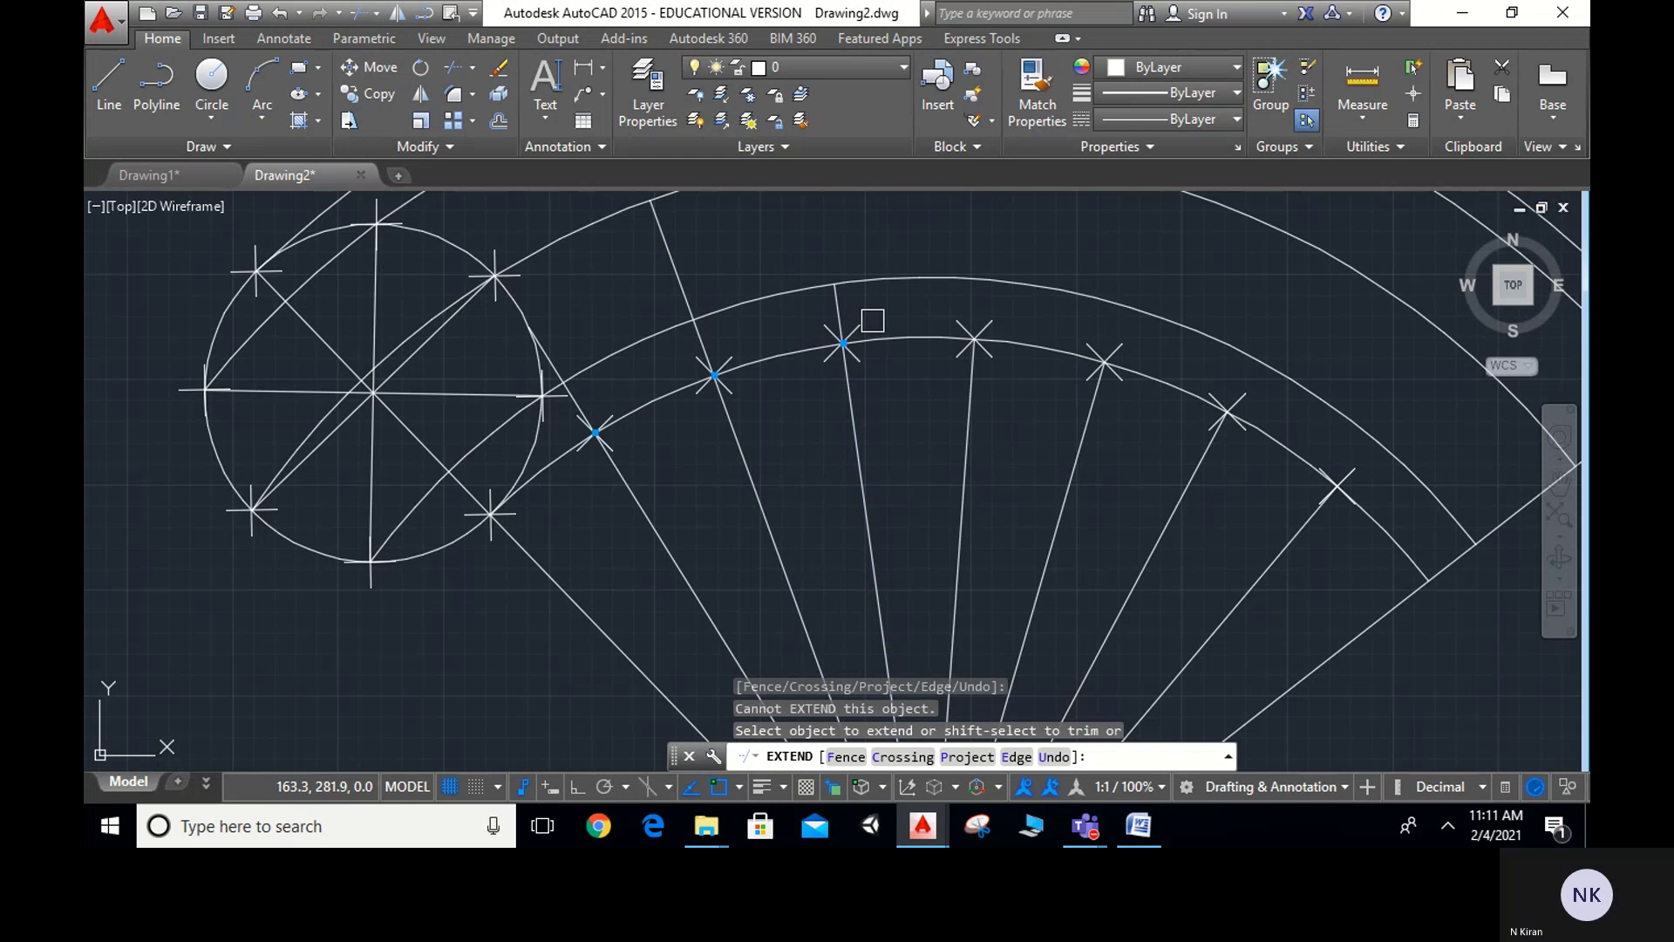
click(840, 323)
scroll(840, 324, down, 2)
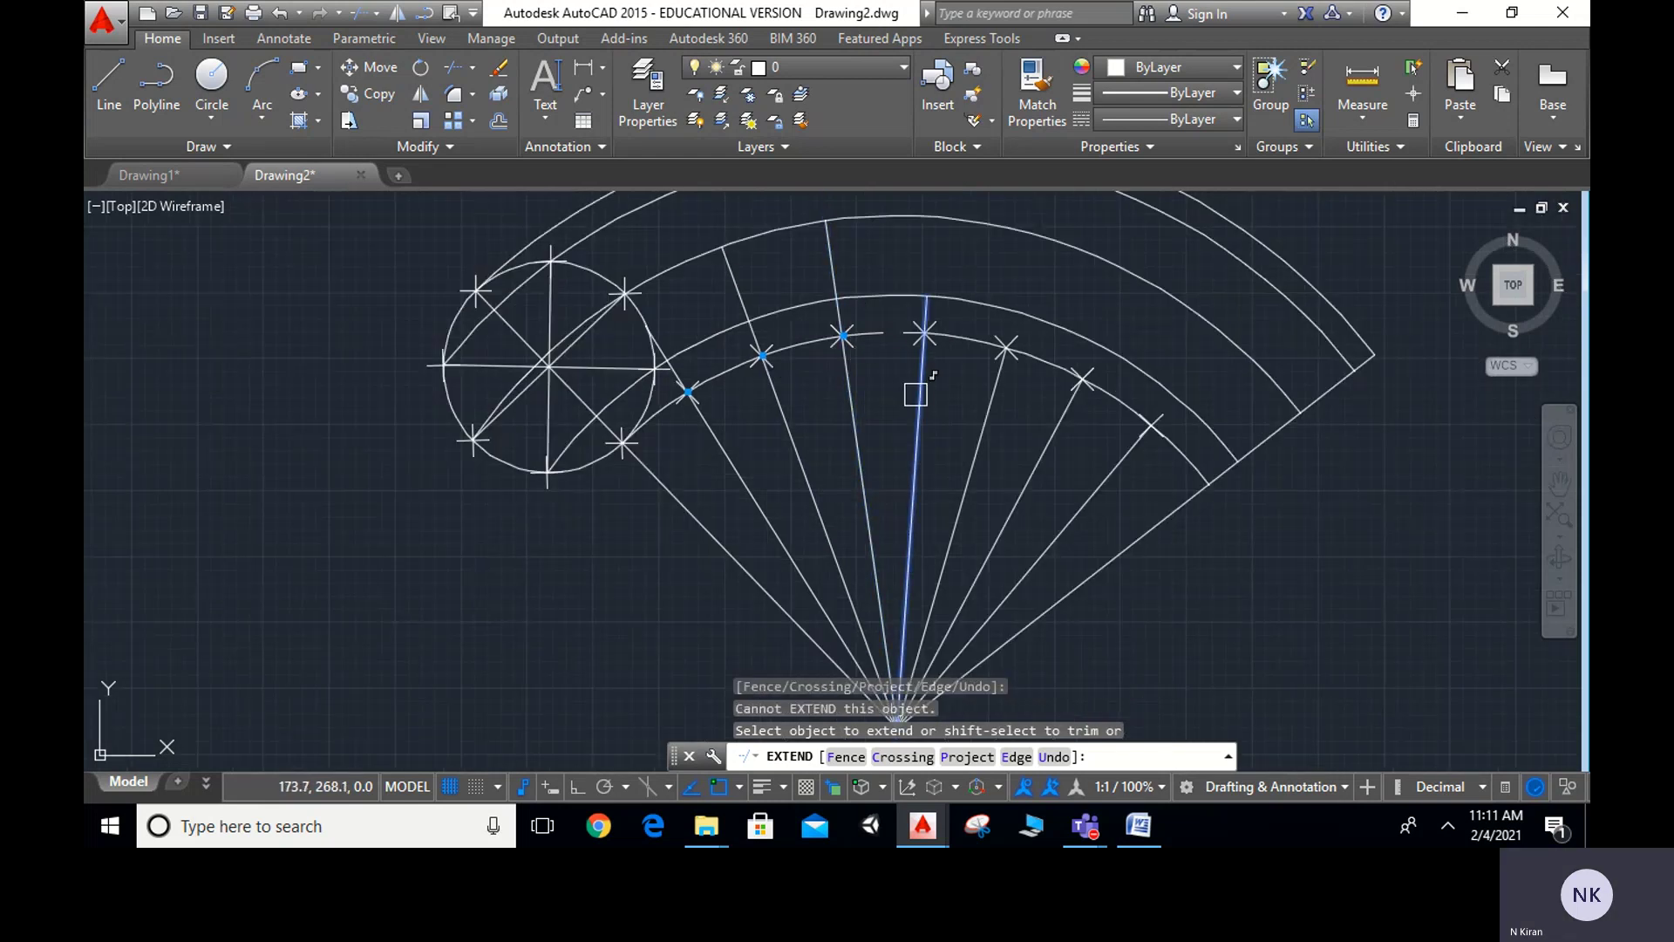
Extend the fourth to seventh division radii outward to the second concentric arc beyond the base arc
click(917, 384)
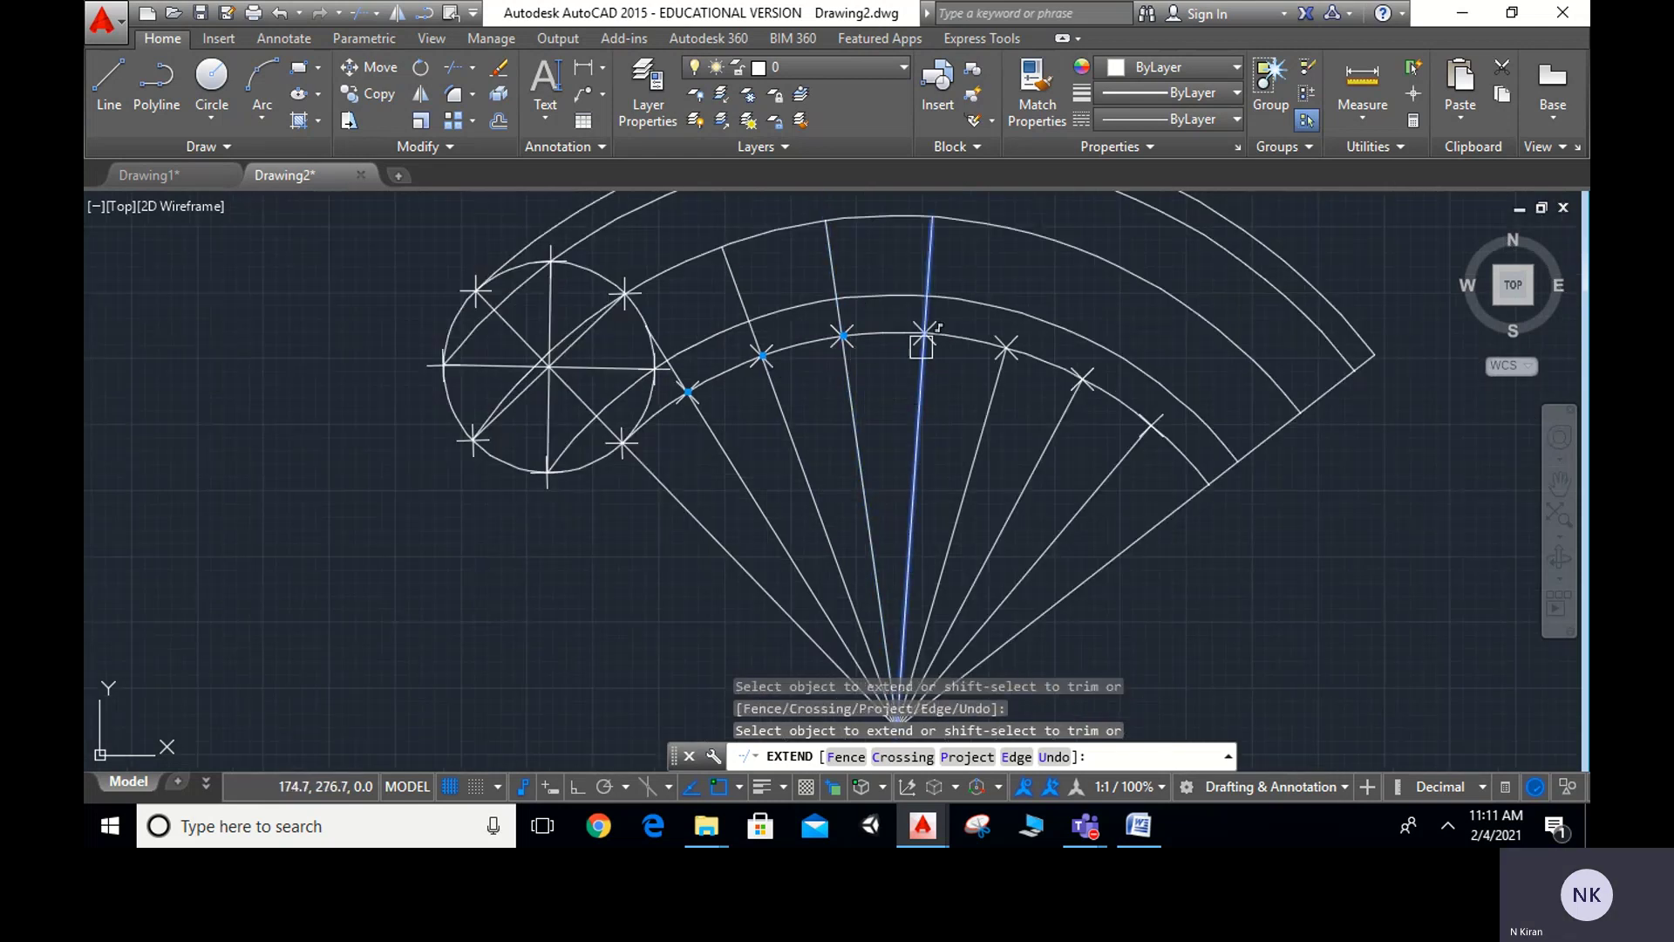
click(982, 403)
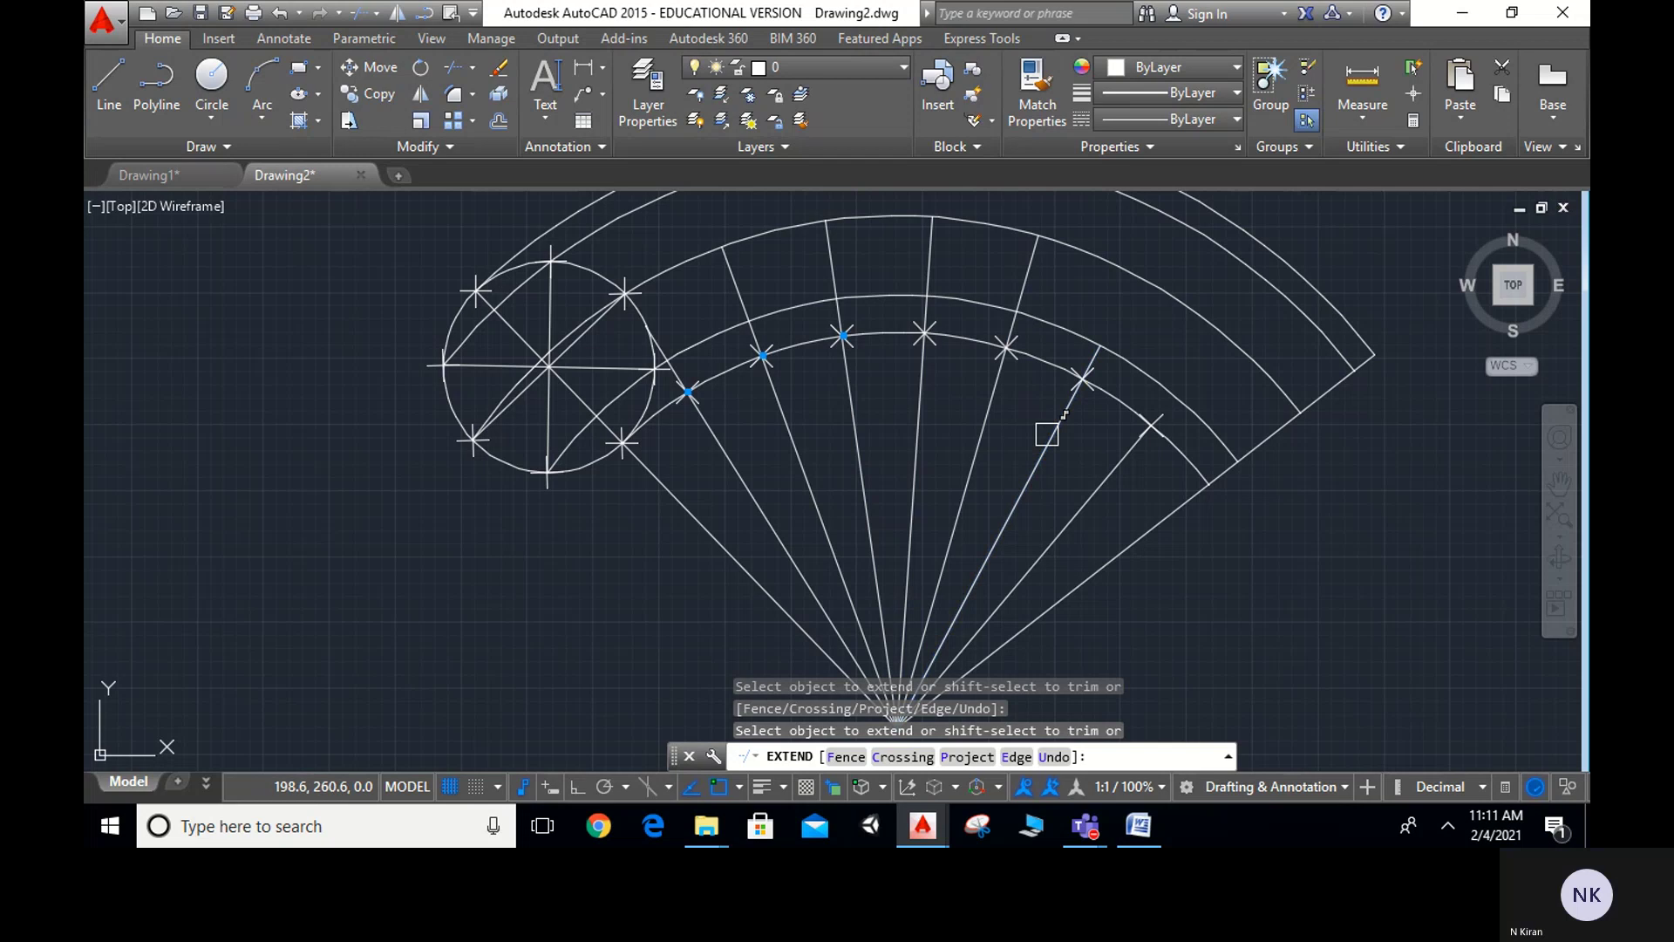
click(1094, 354)
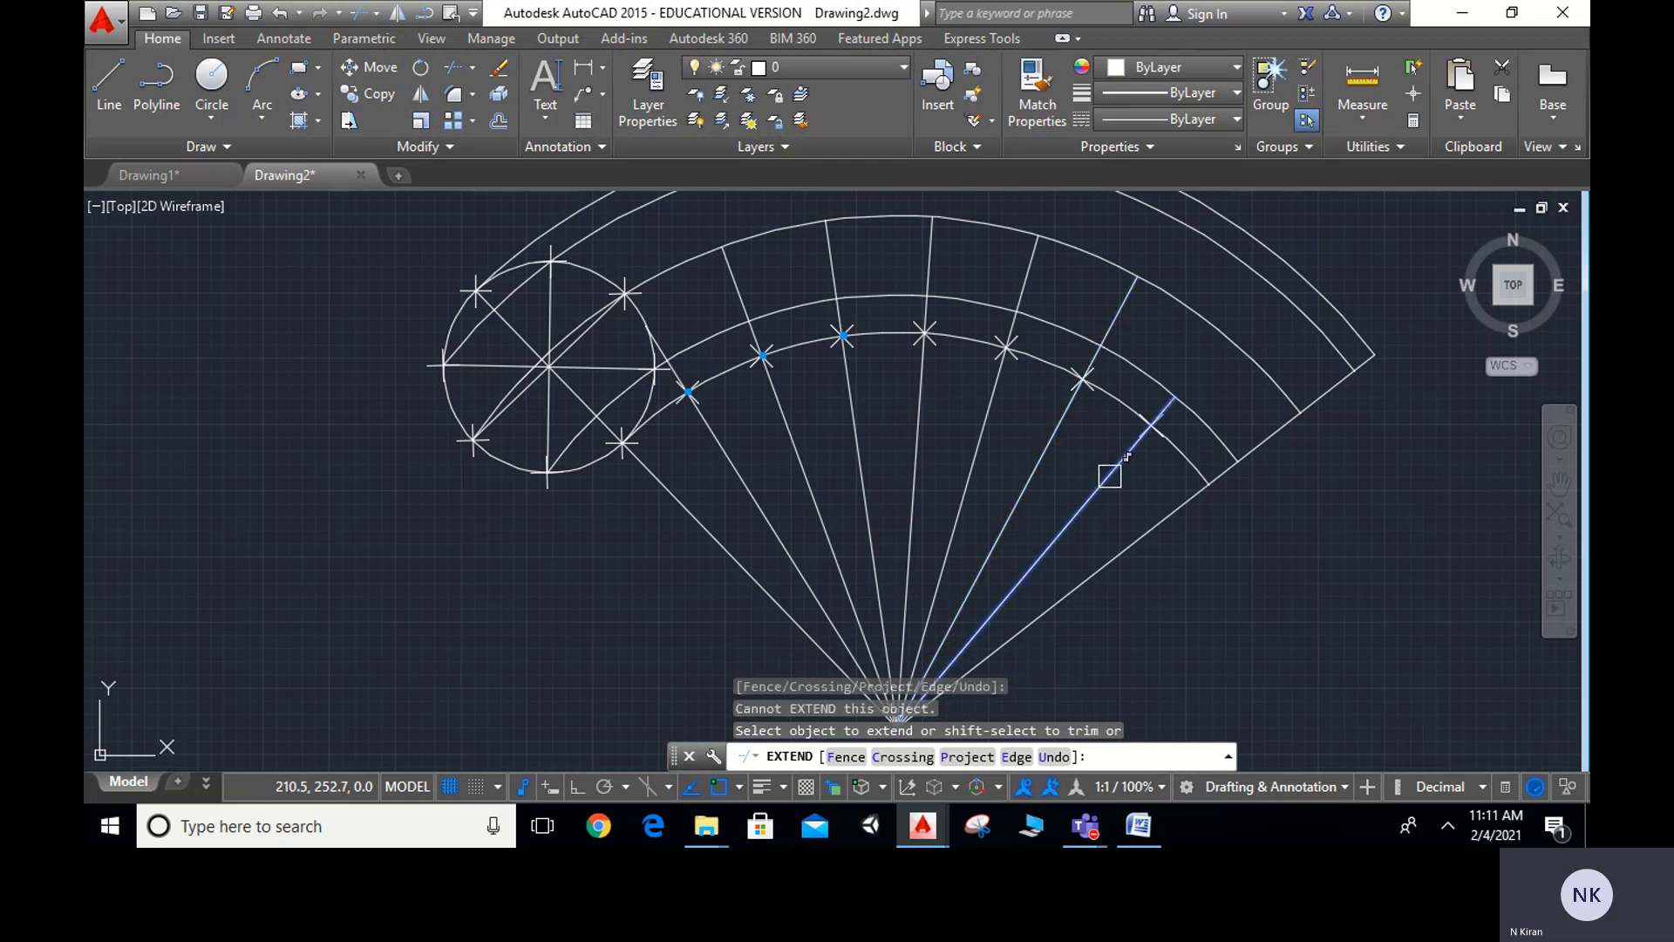
click(1172, 399)
click(1171, 404)
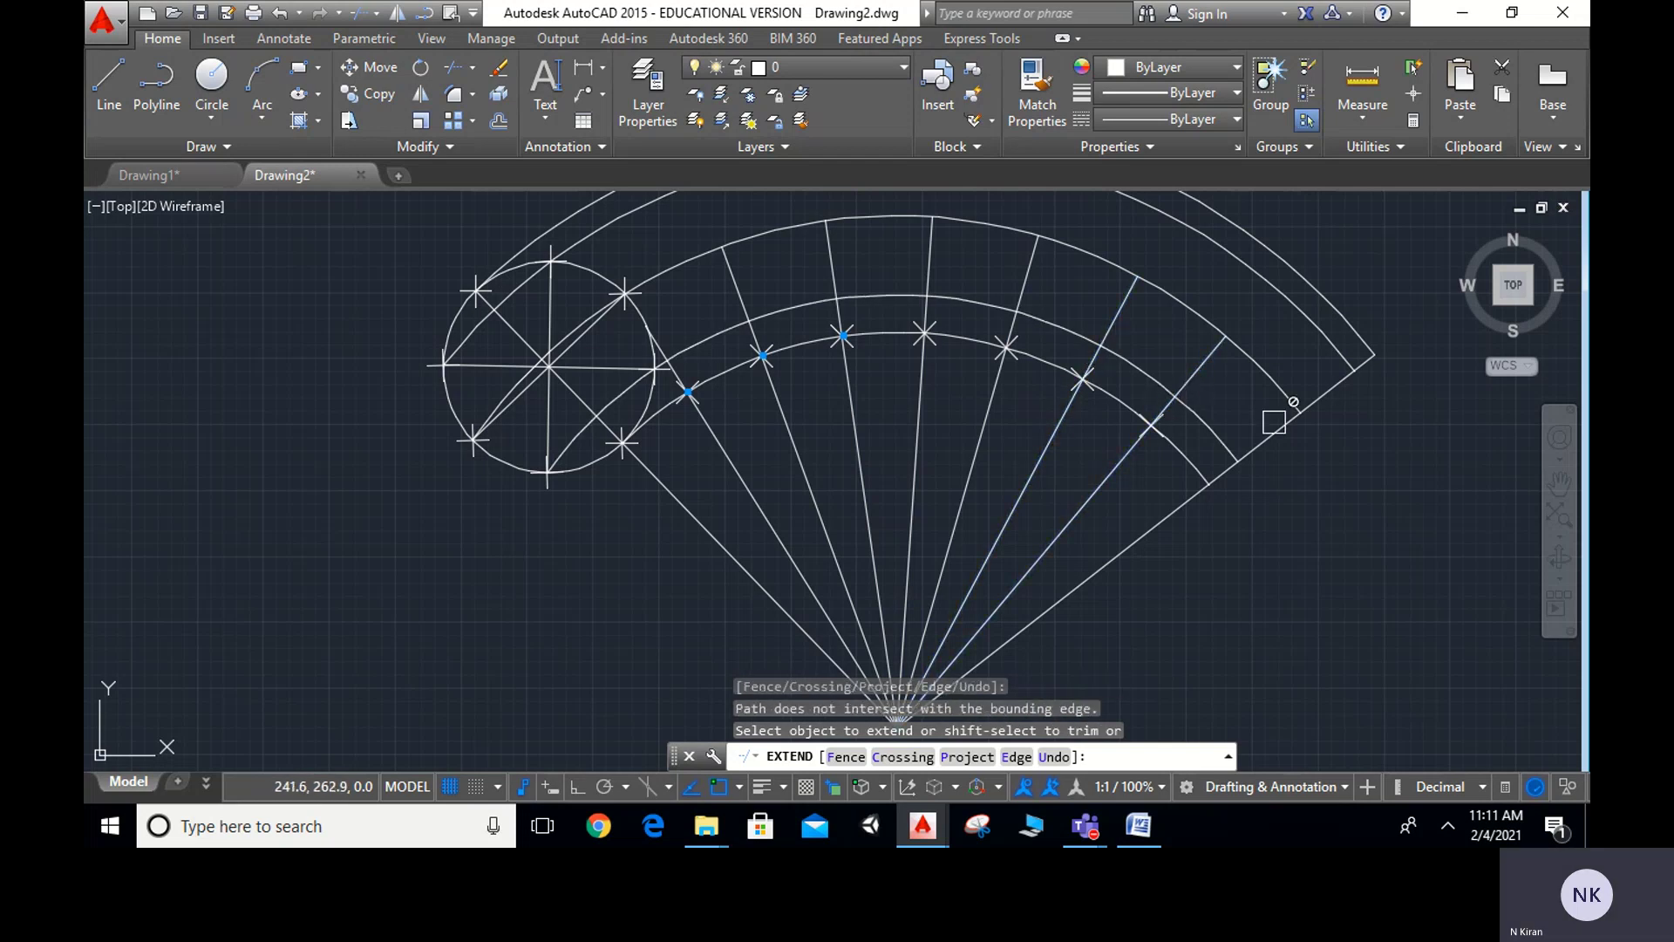
key(Escape)
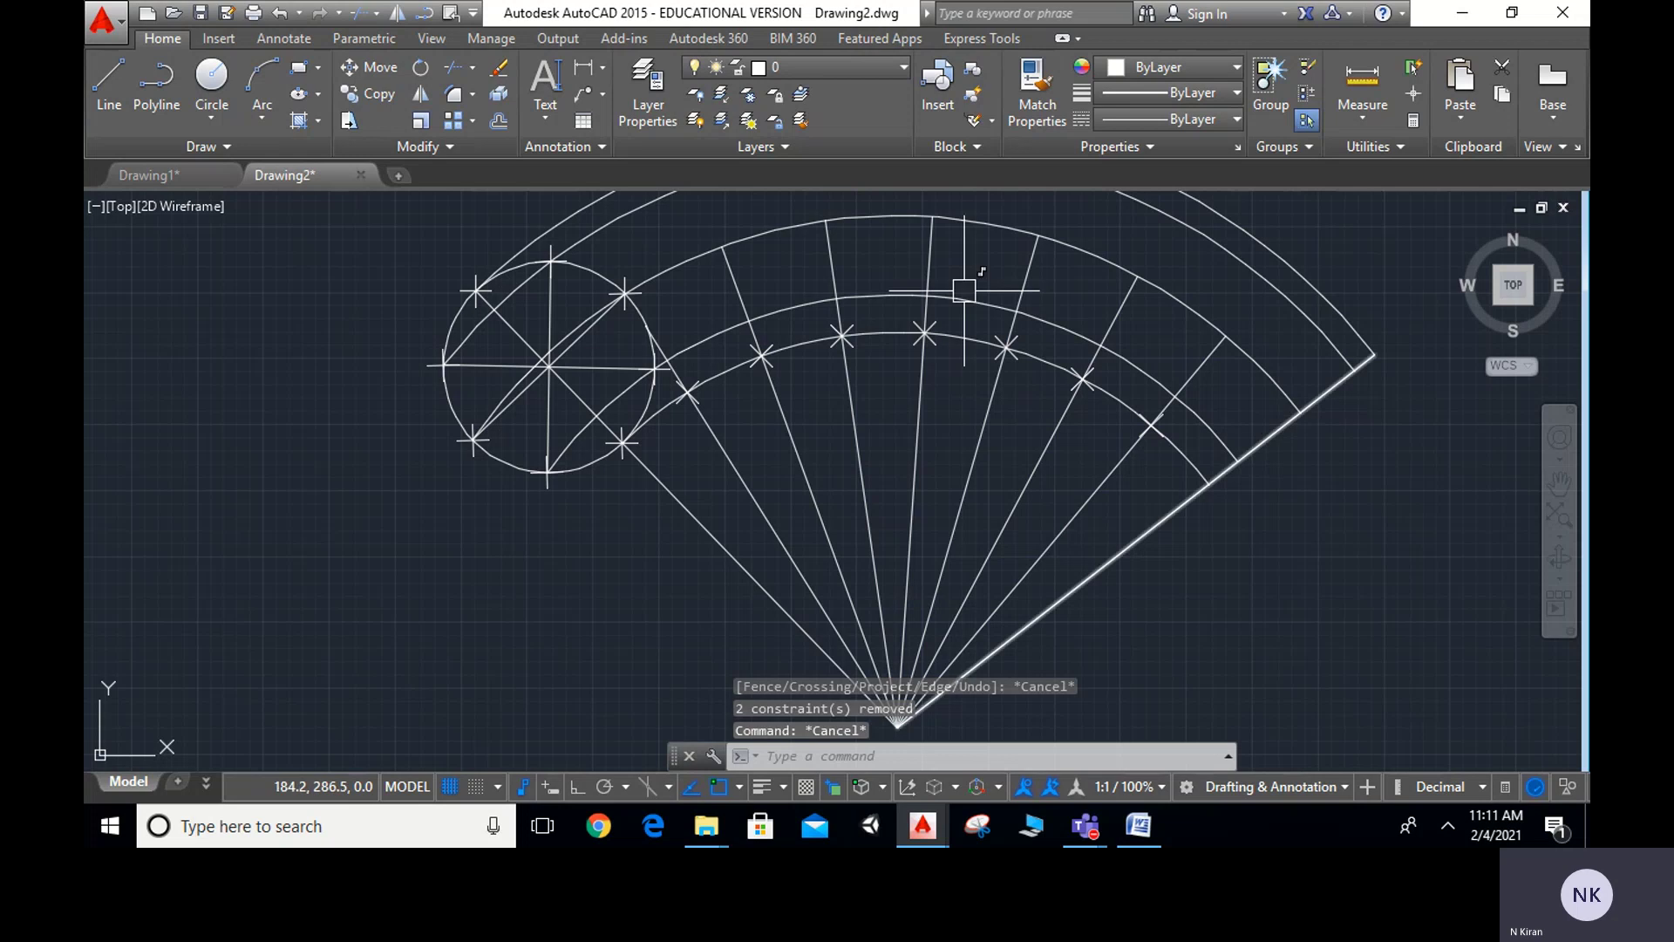
scroll(662, 325, up, 4)
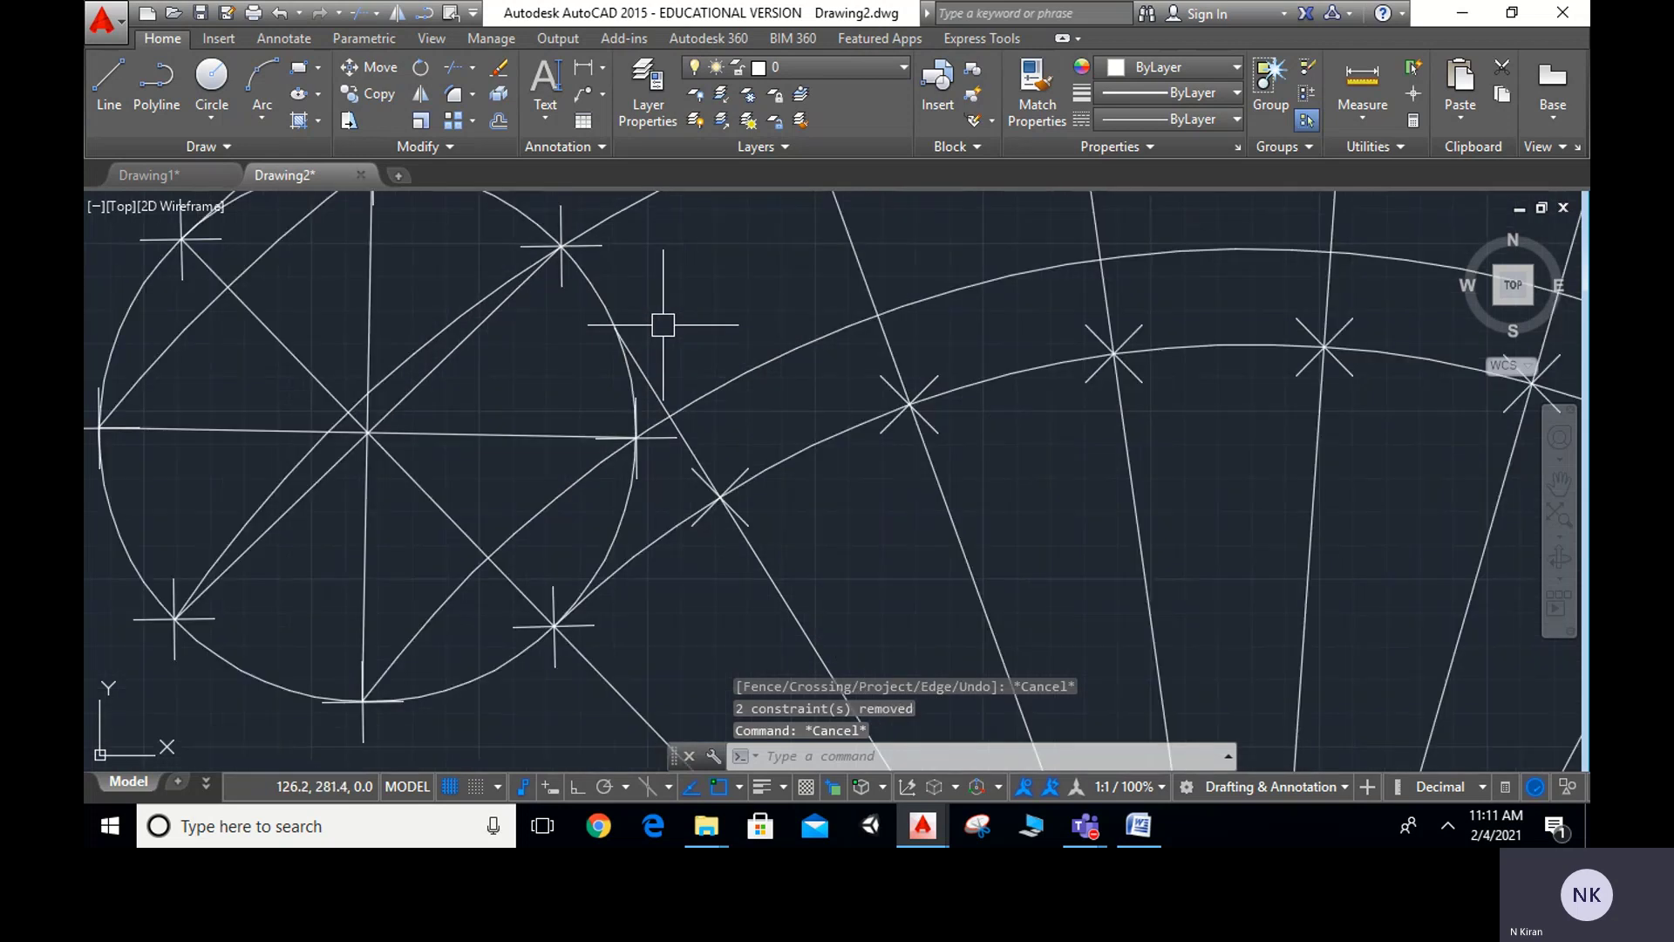
Extend the first division radius past the rolling circle's edge to the second concentric arc beyond the base arc
scroll(779, 330, down, 2)
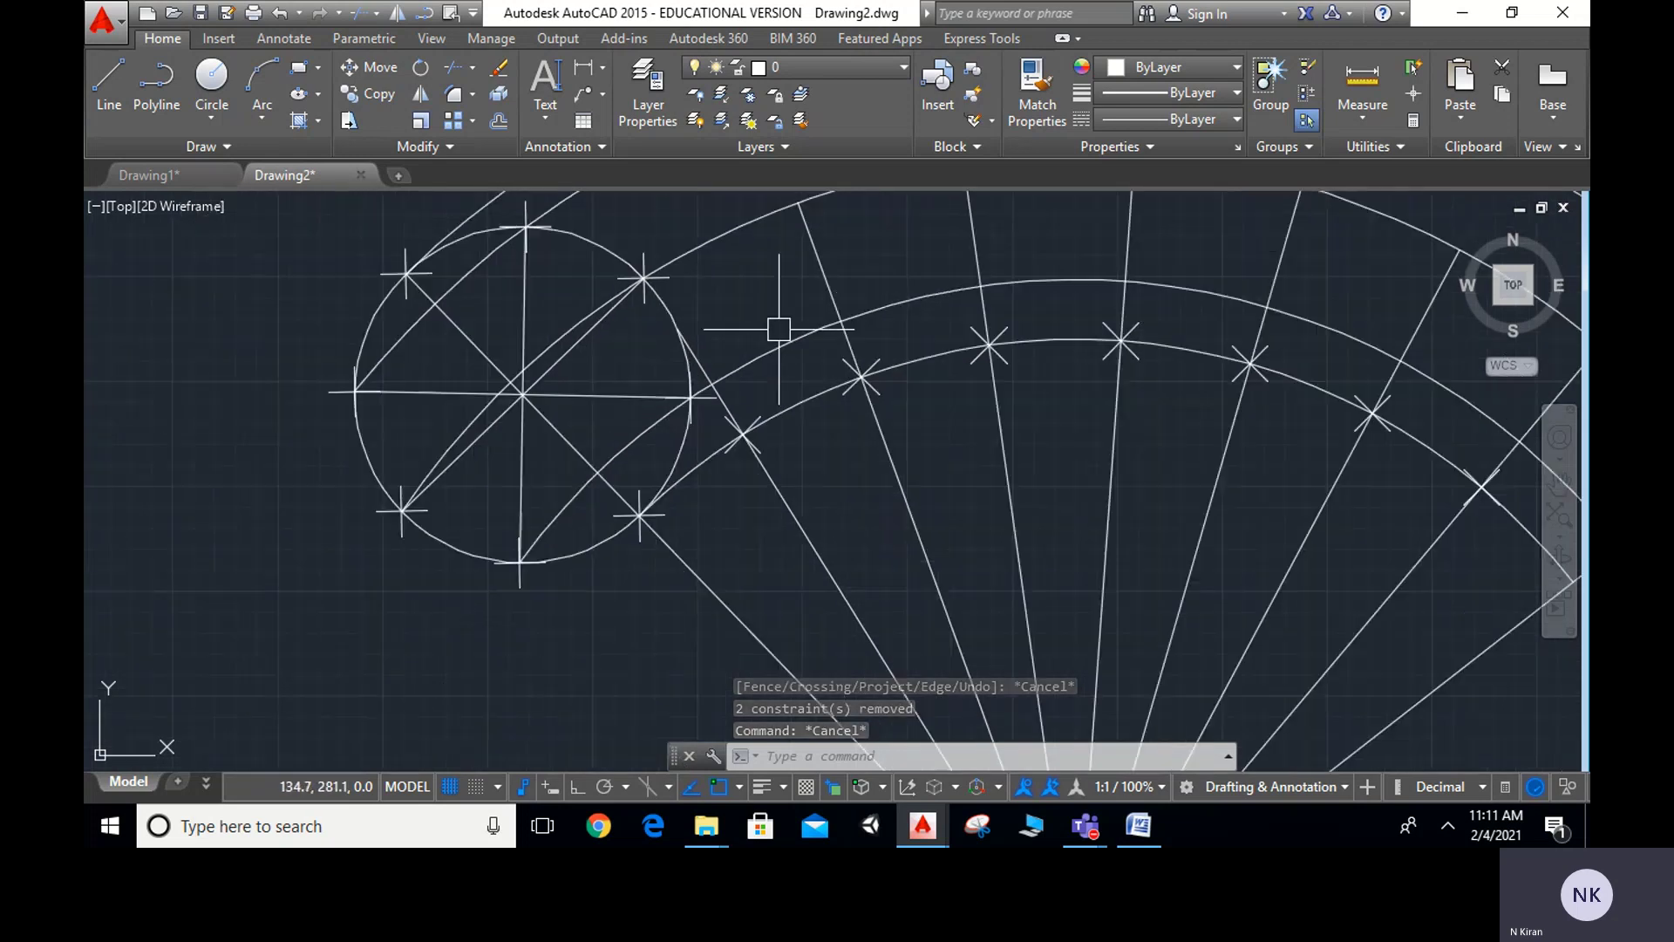
click(691, 350)
key(Escape)
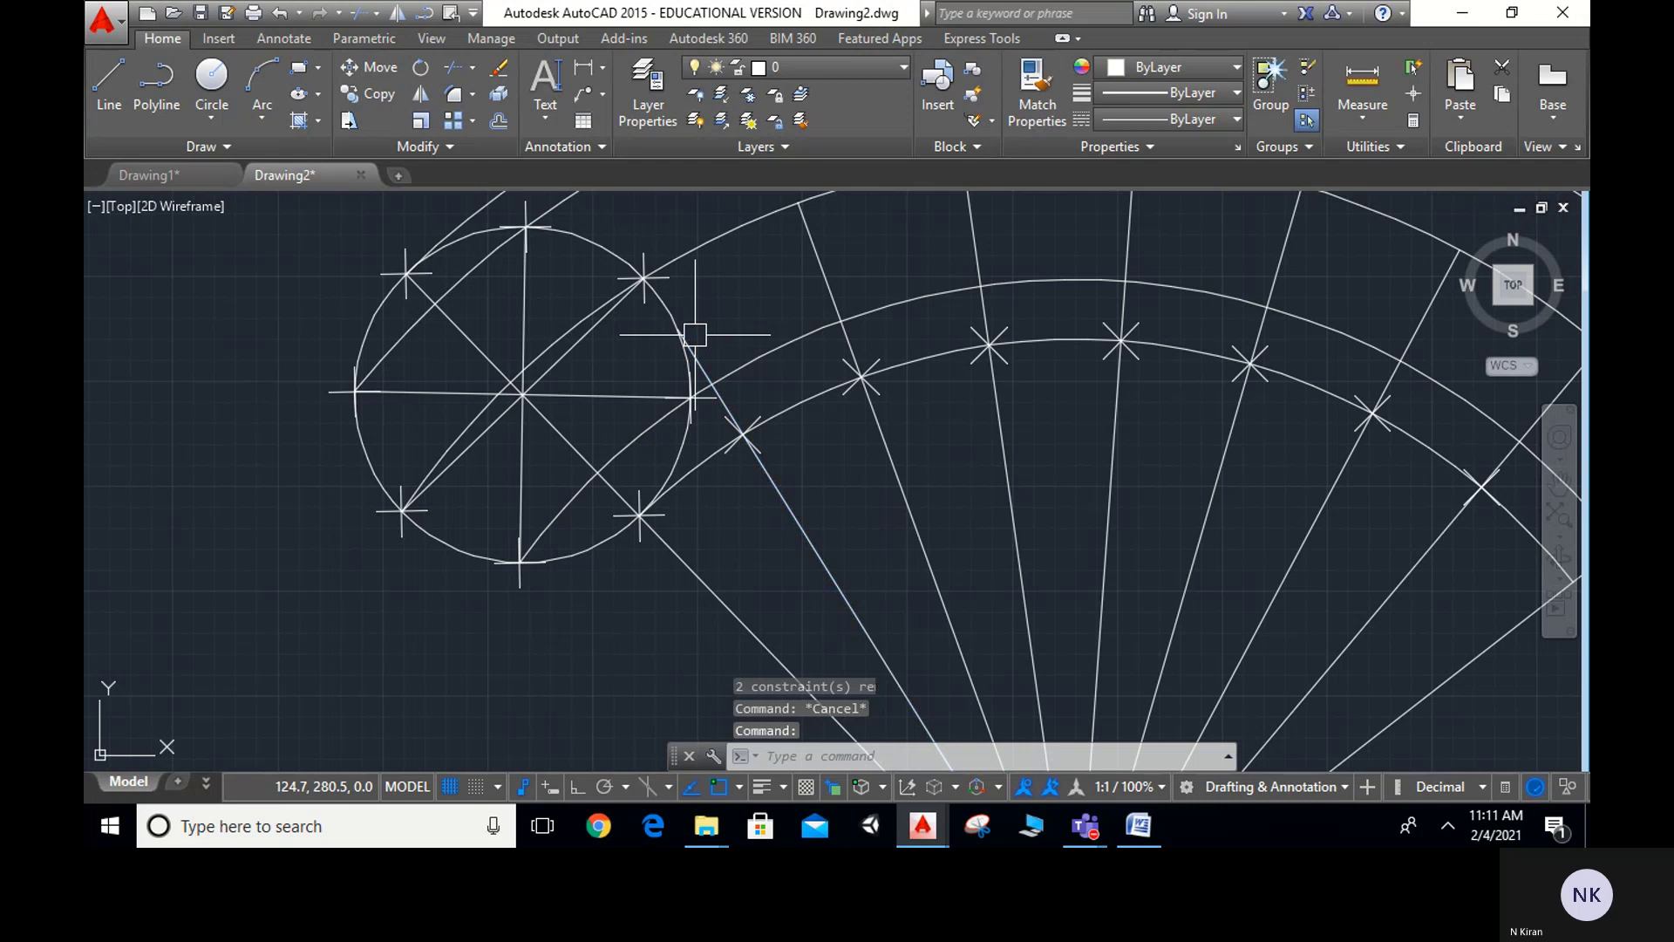
text(e)
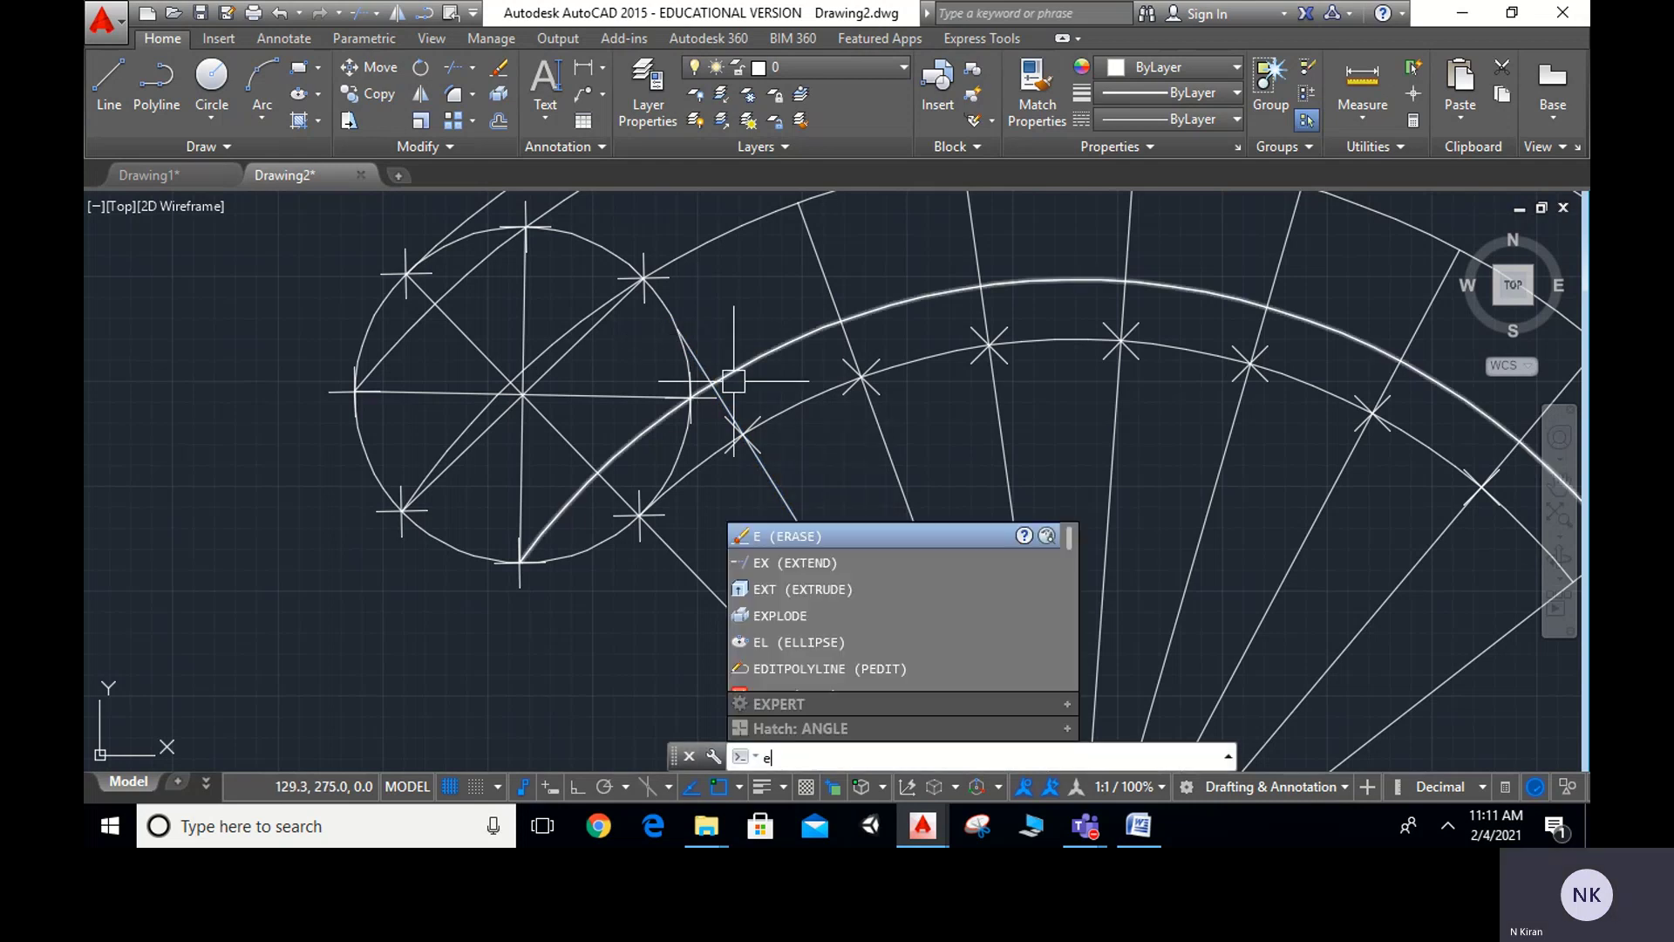
key(Return)
key(Return)
click(734, 381)
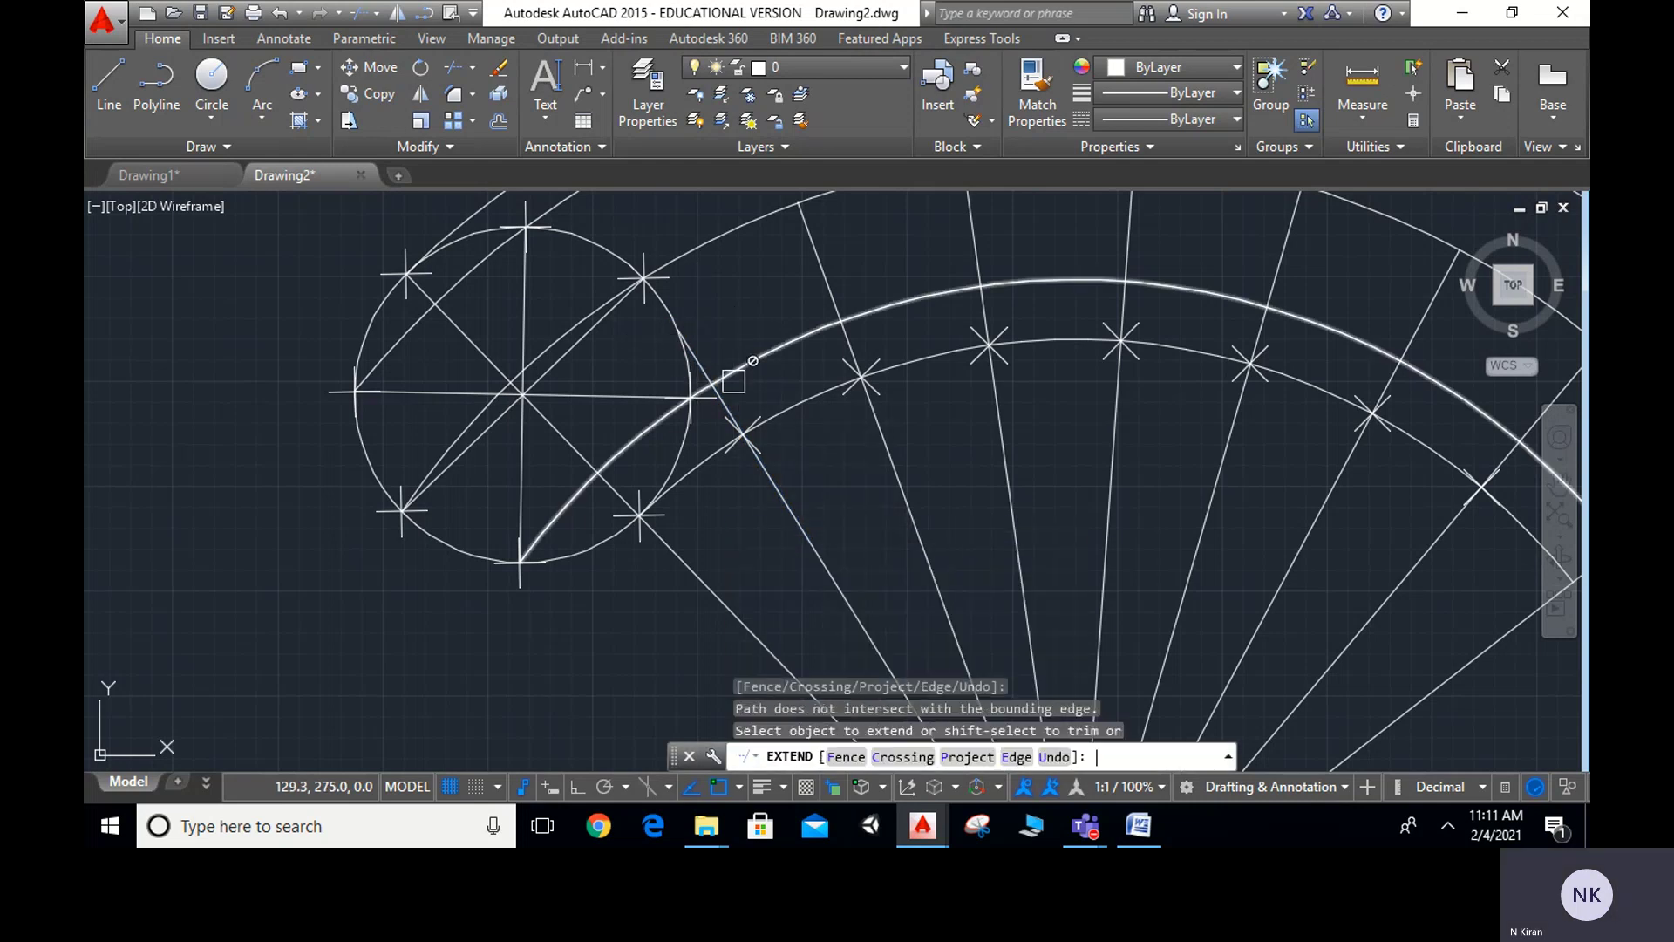
click(688, 347)
scroll(689, 347, up, 4)
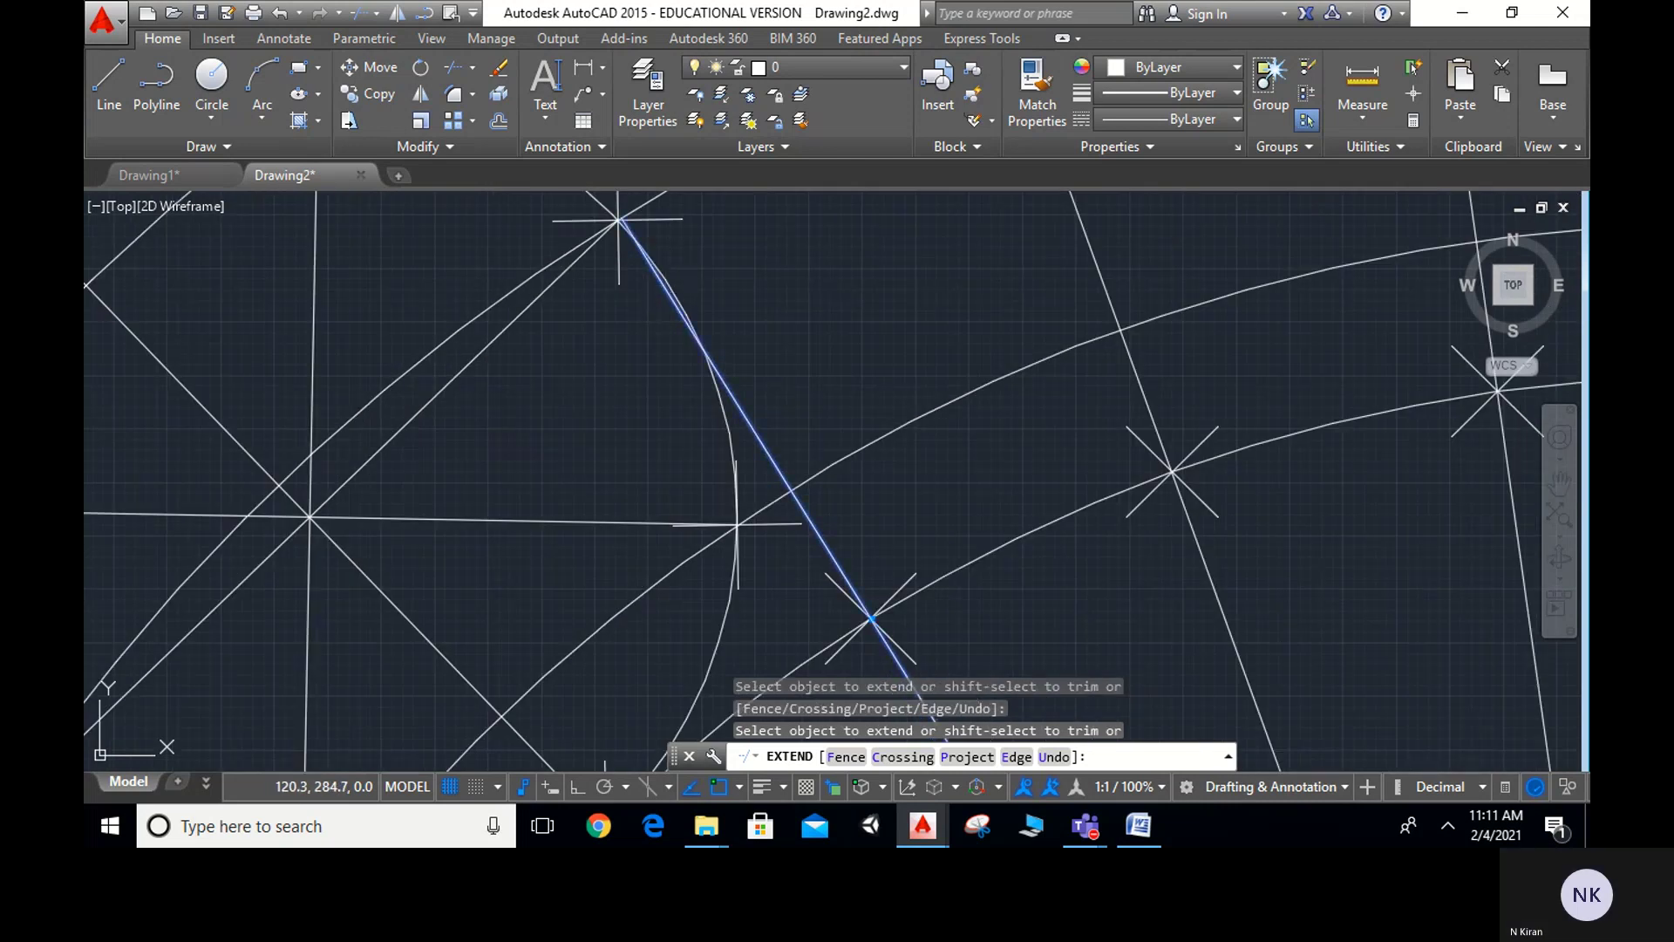
click(698, 344)
scroll(876, 336, down, 3)
key(Escape)
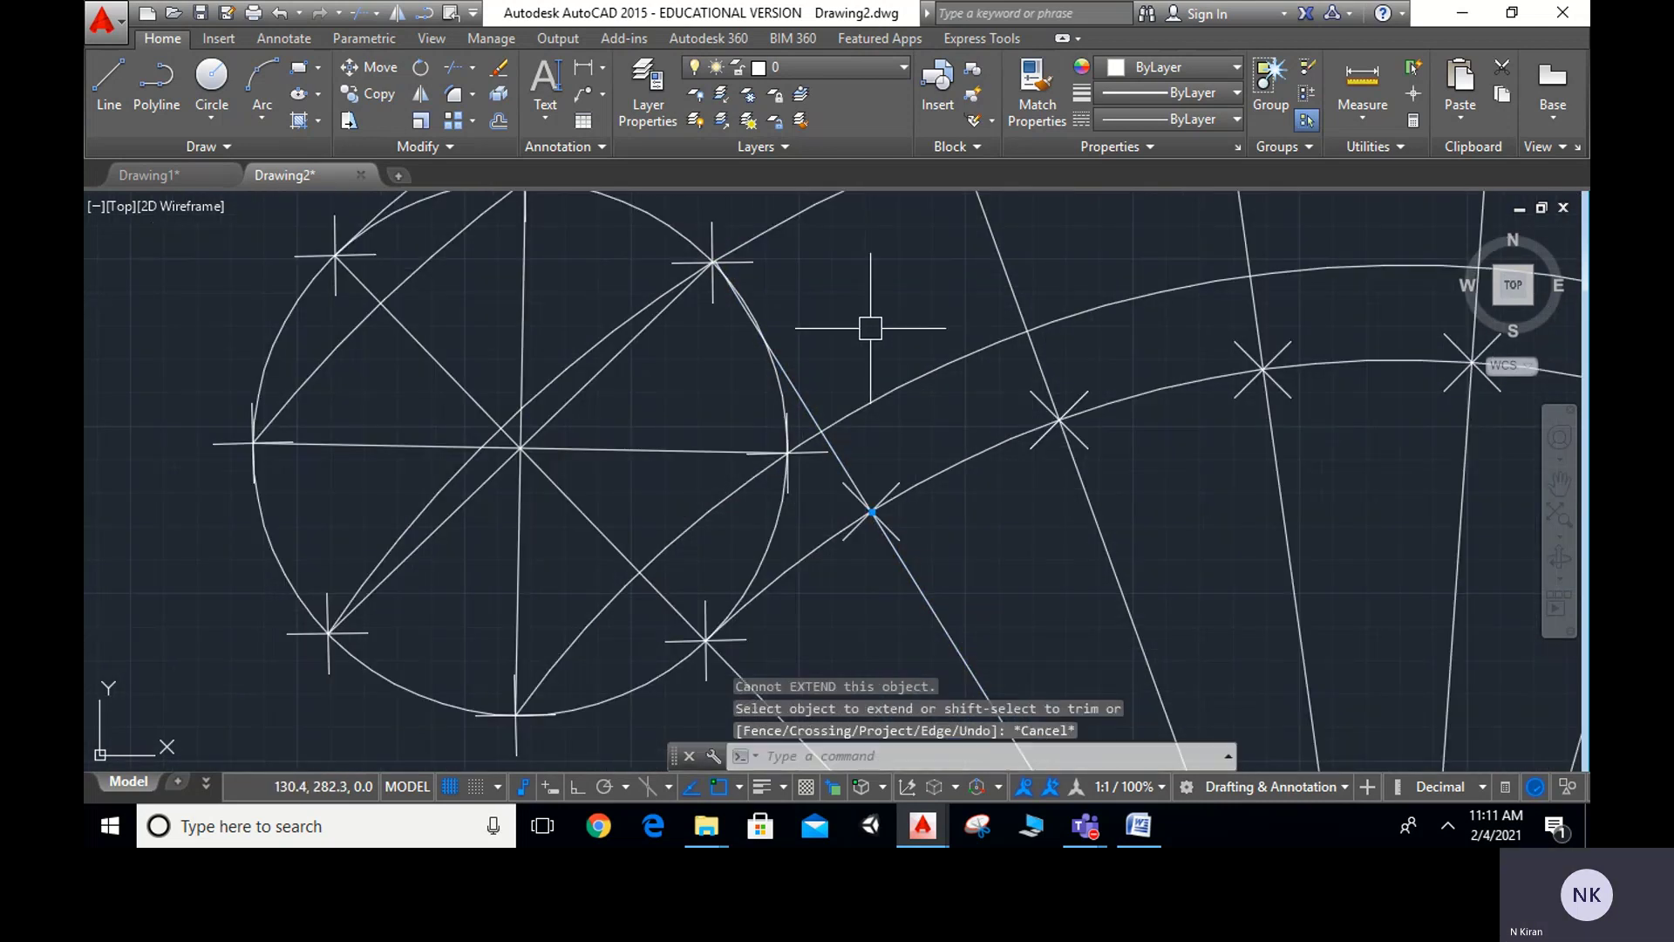
scroll(872, 331, down, 3)
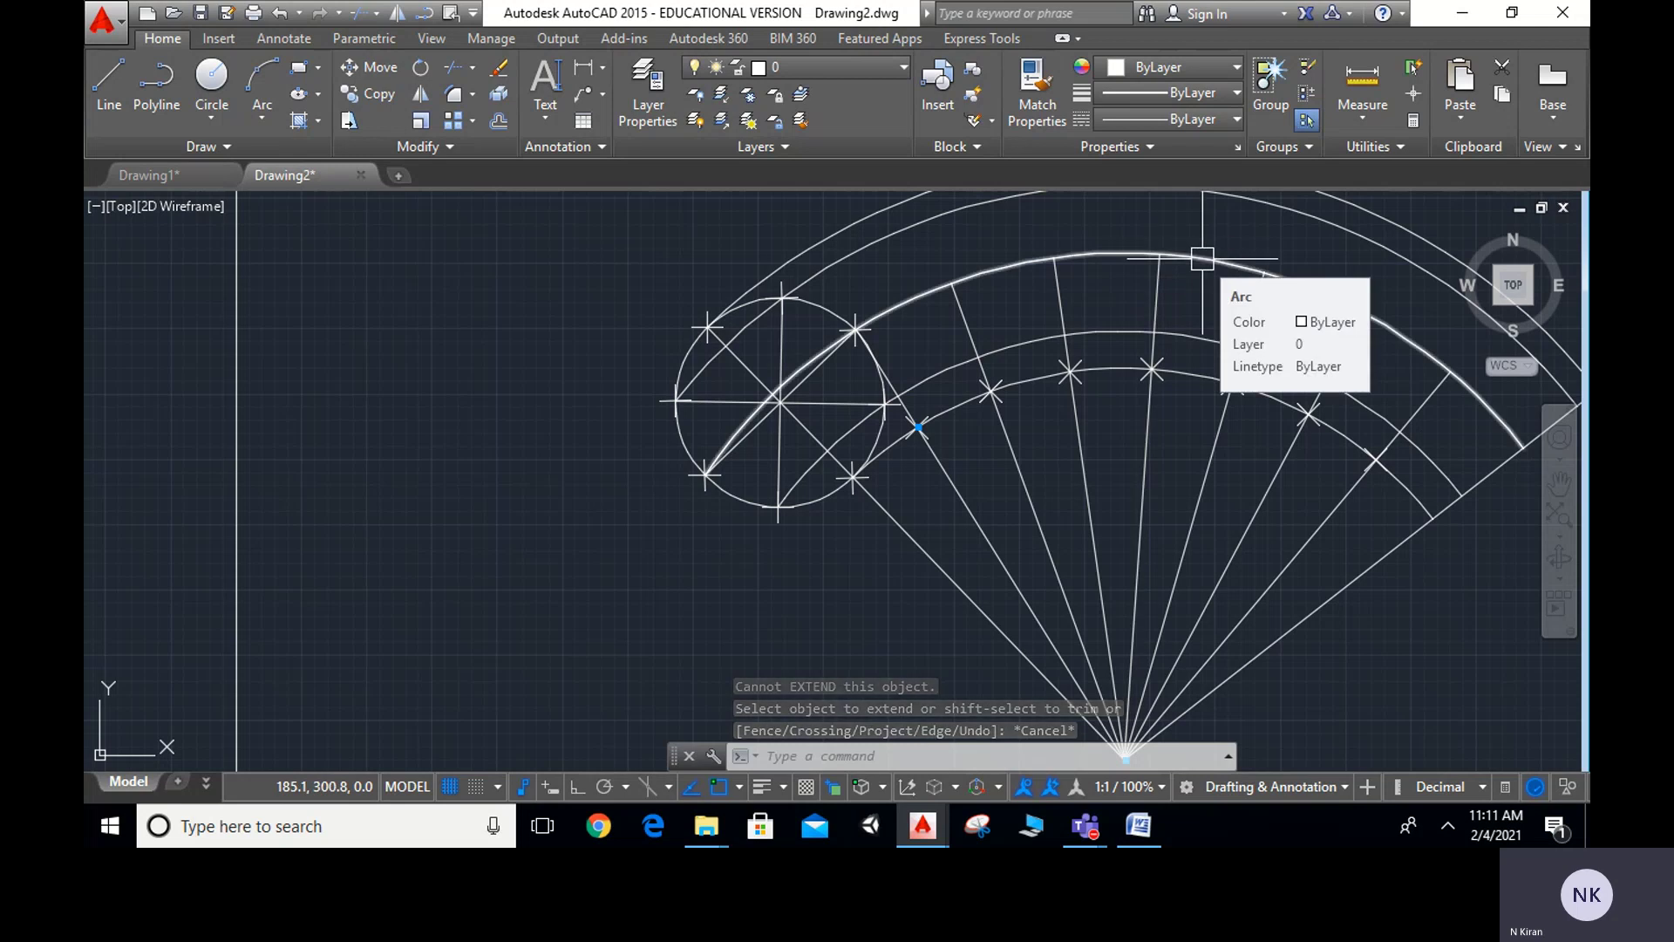
middle_drag(863, 301, 541, 392)
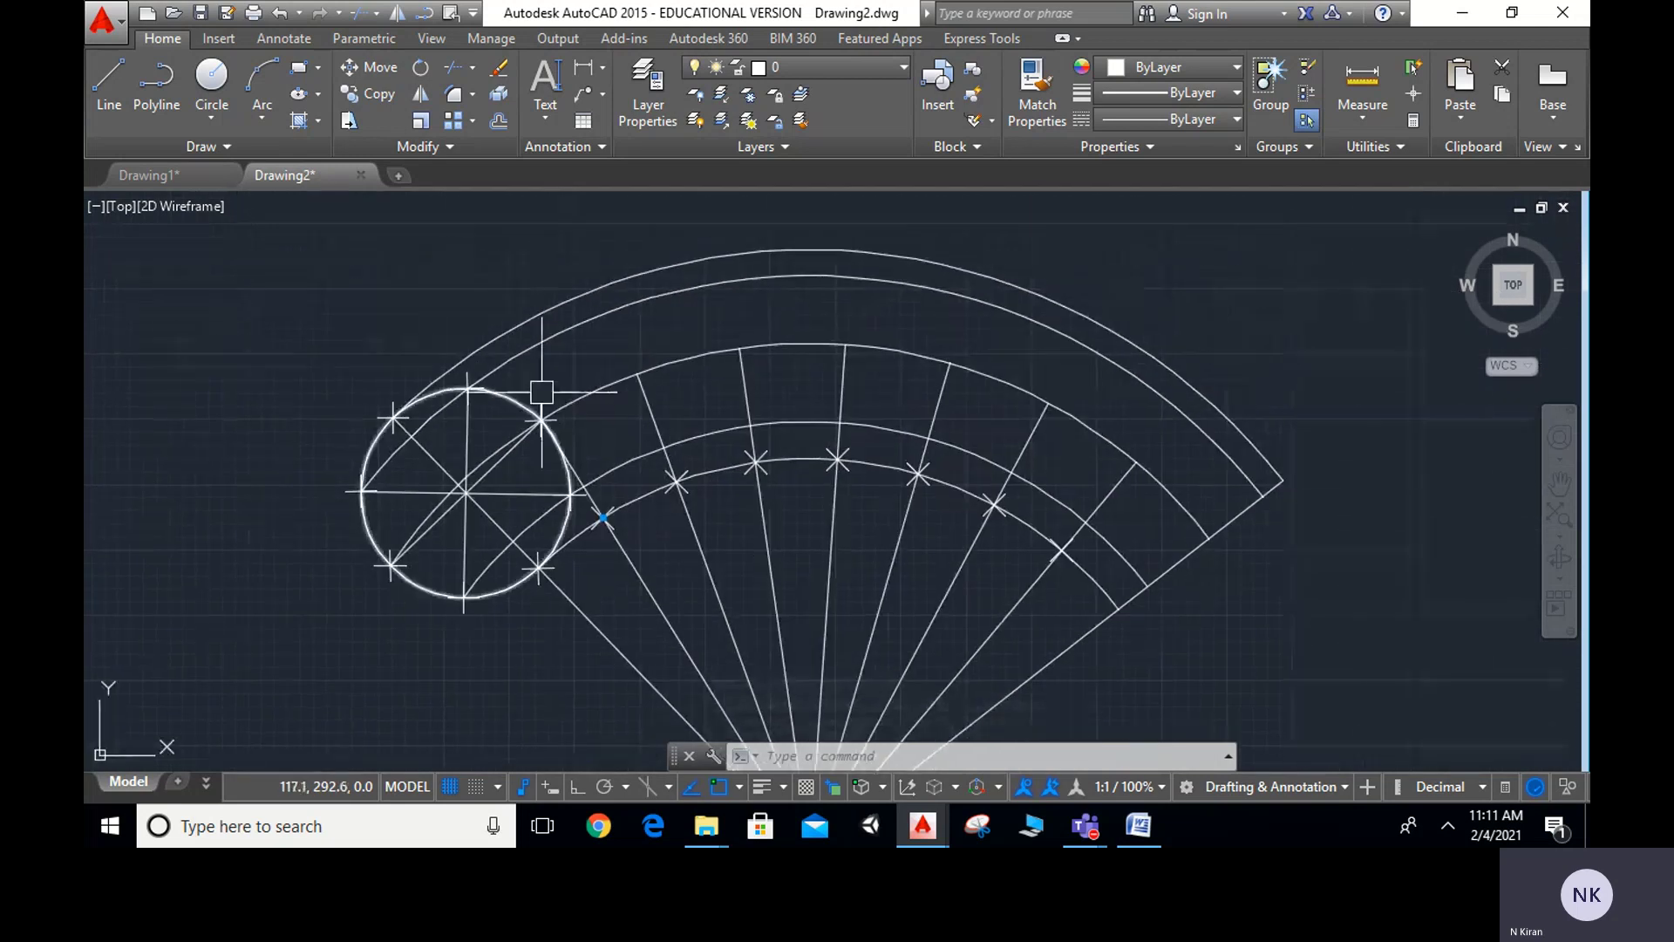
click(544, 106)
click(315, 204)
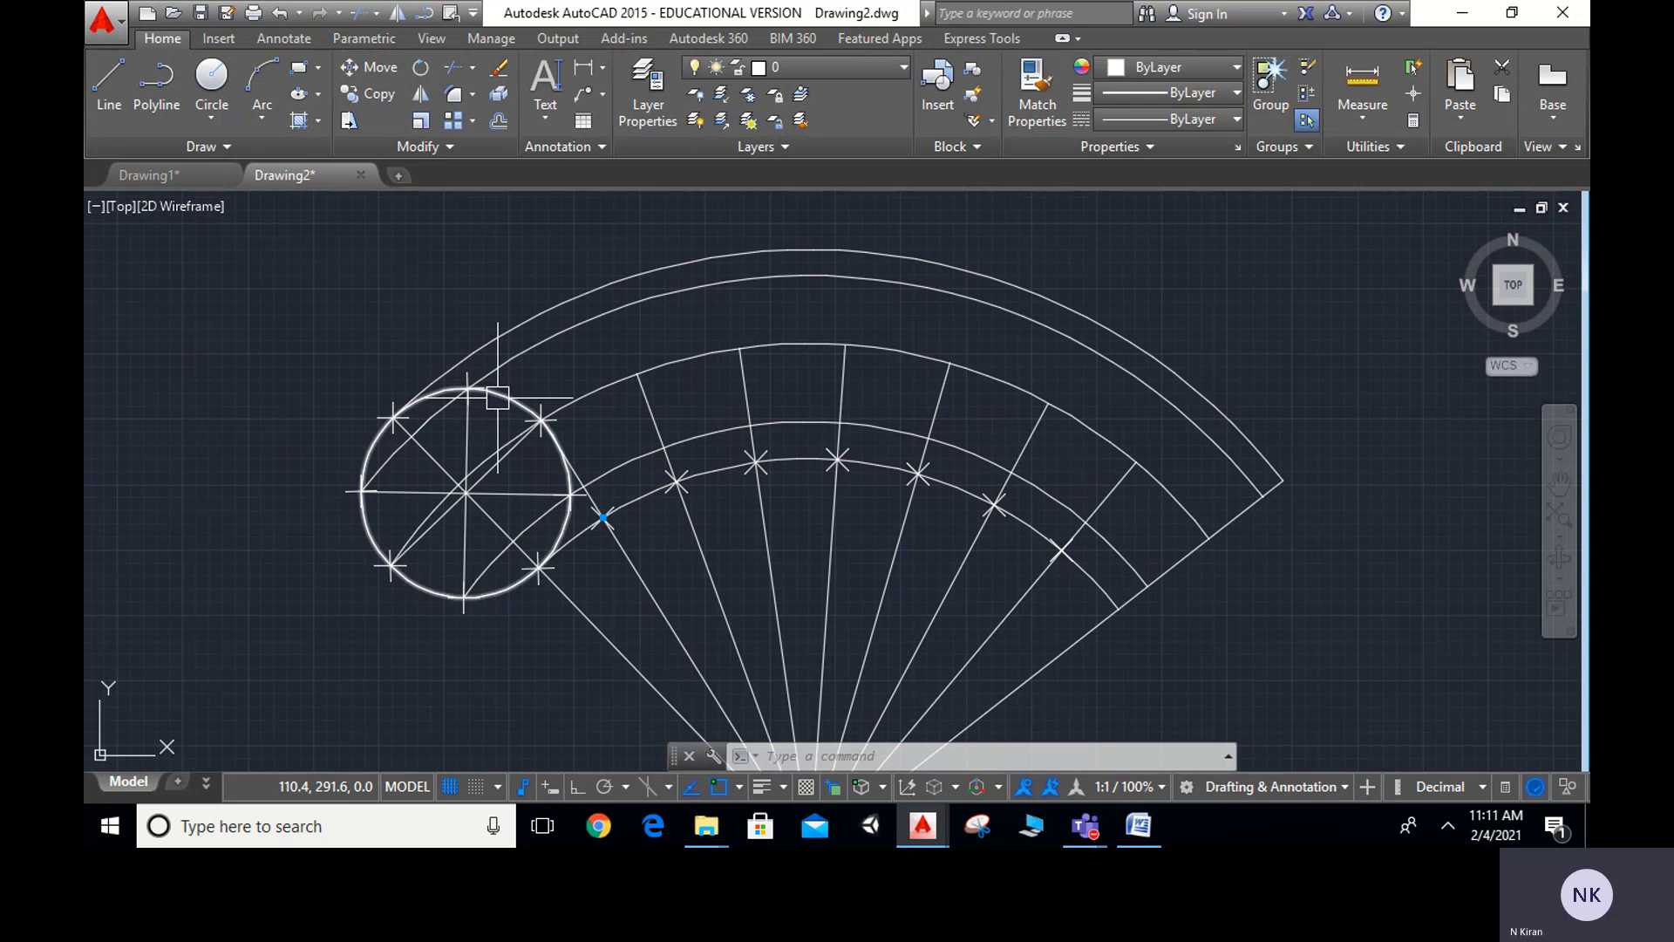
text(co)
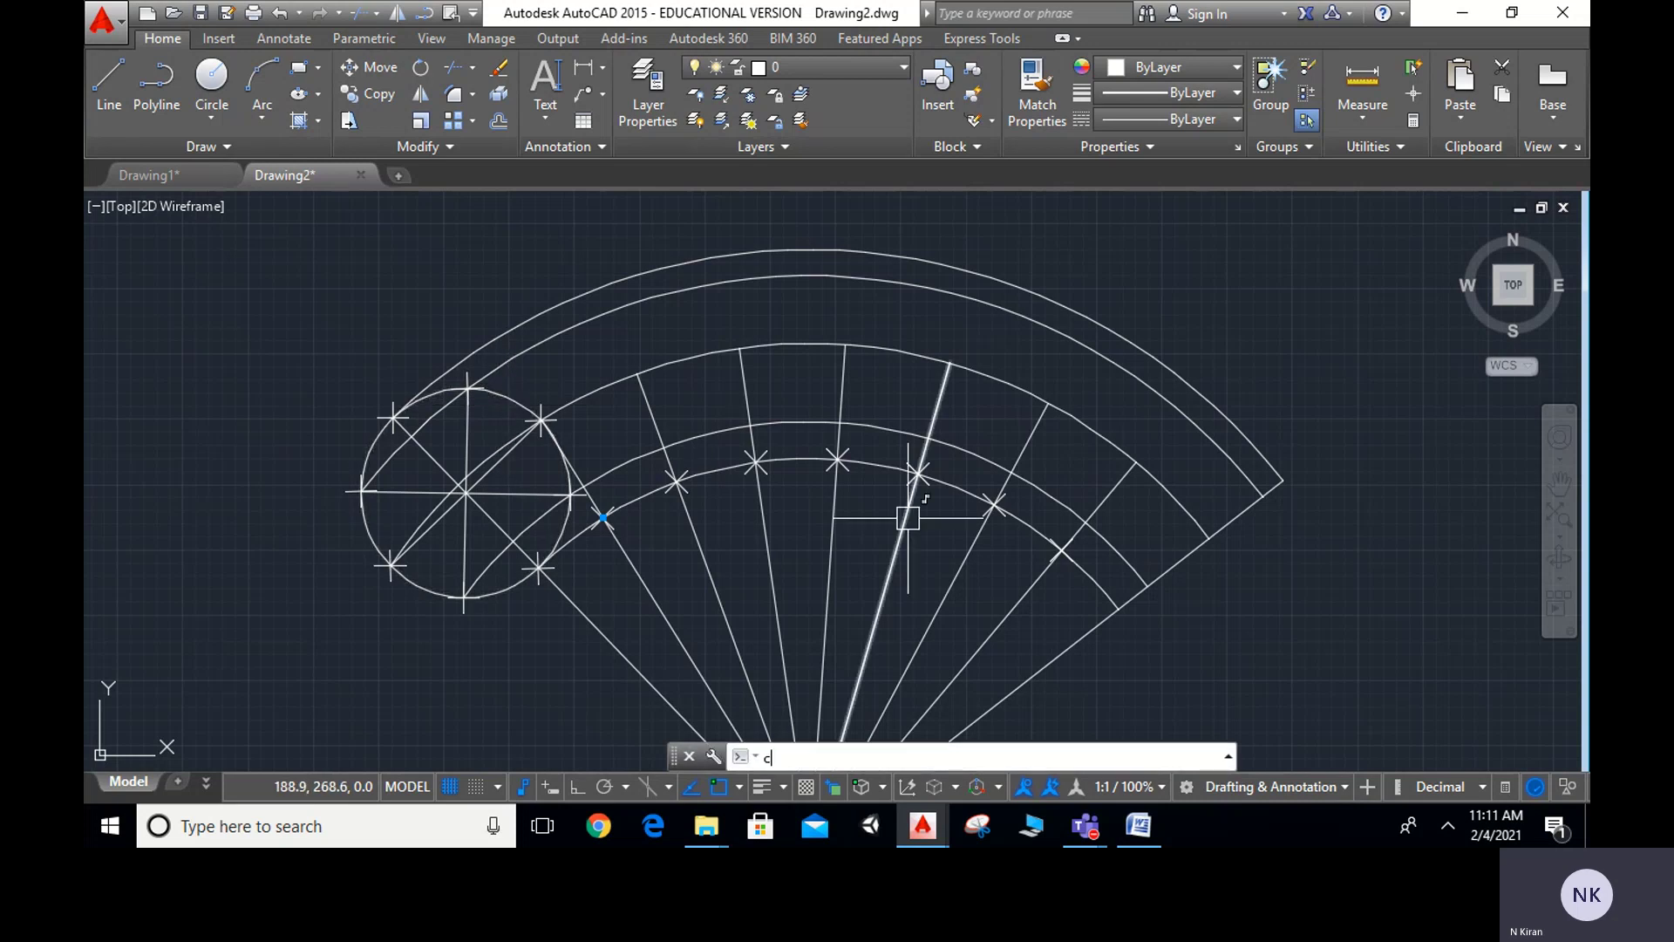
click(503, 397)
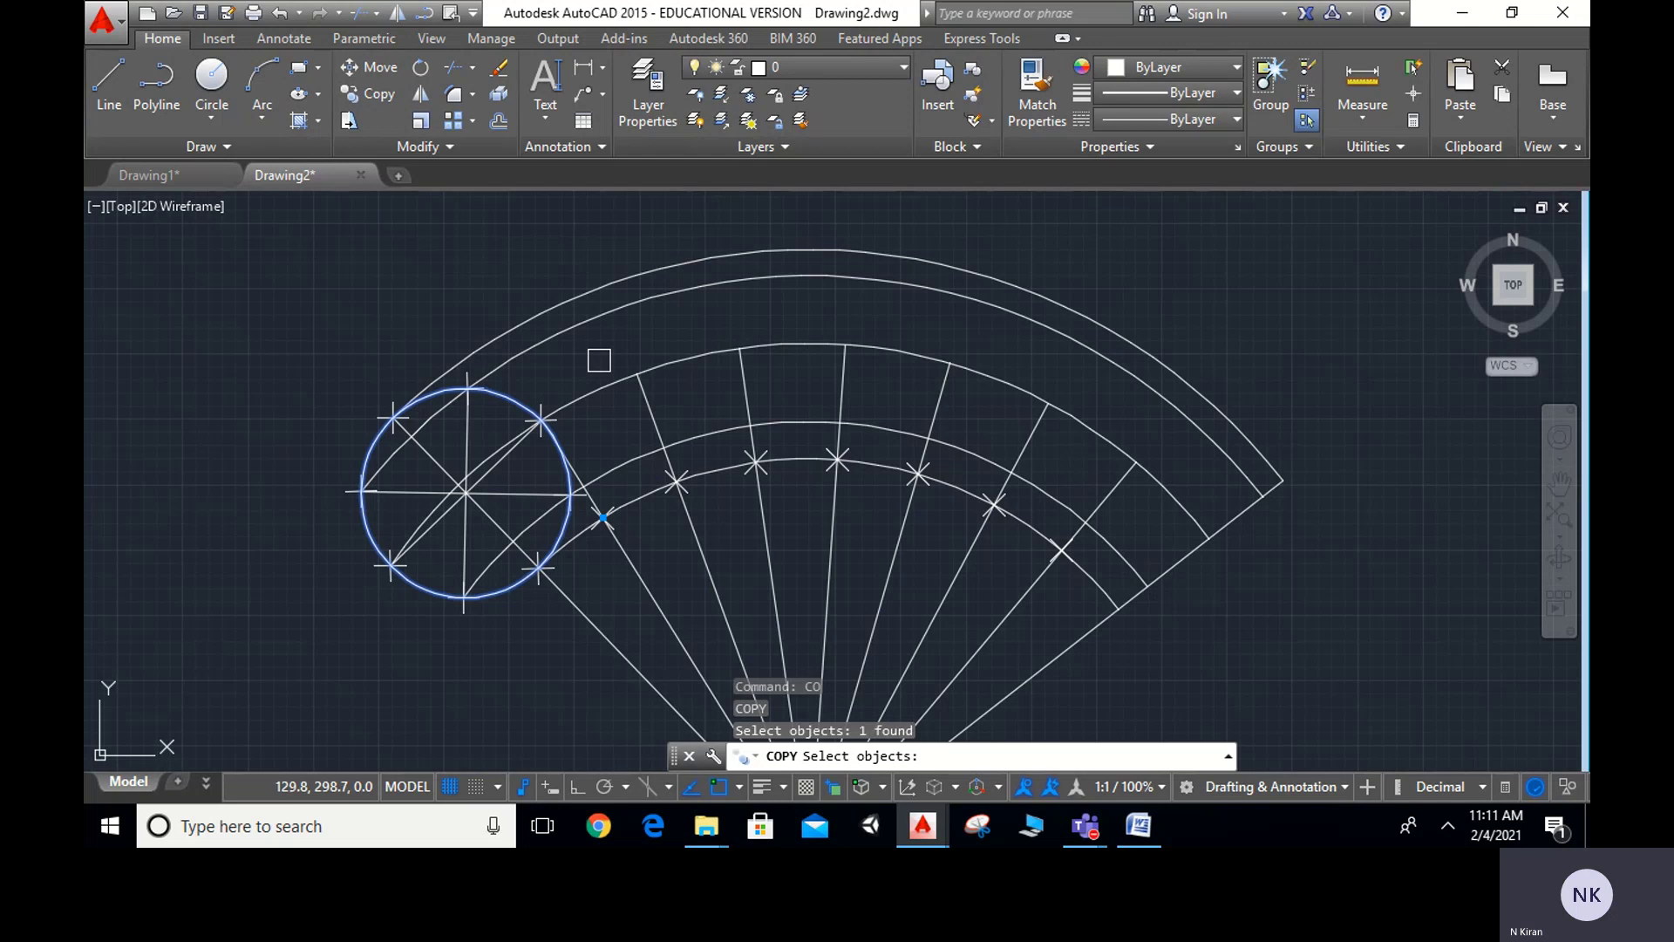
key(Return)
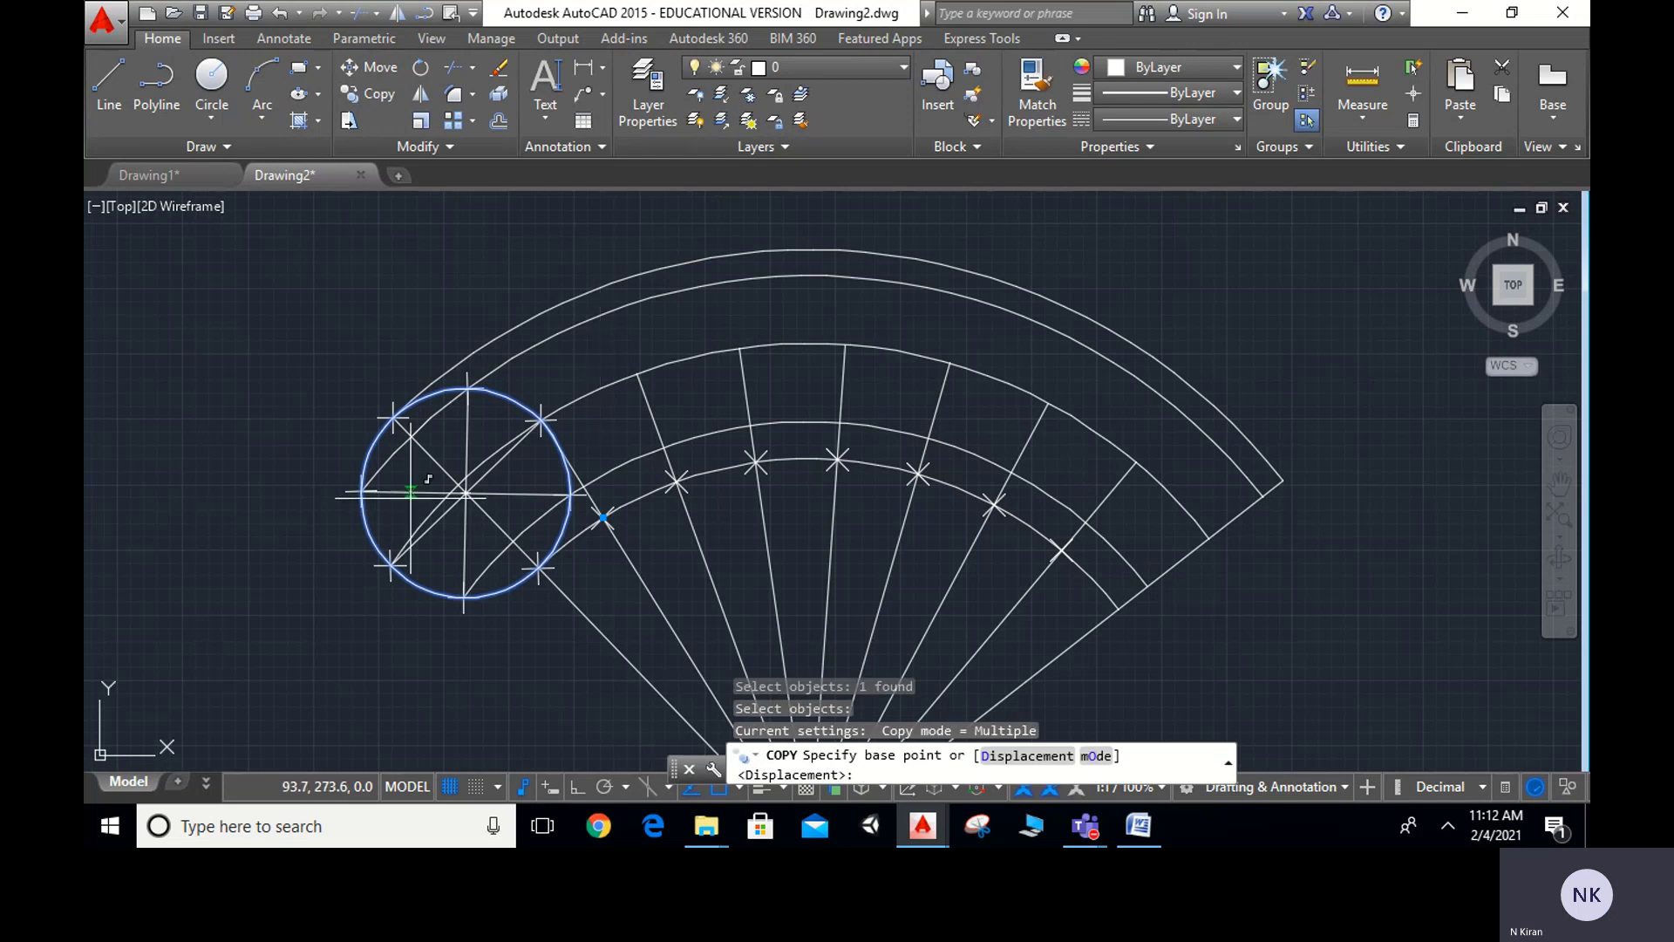
click(467, 493)
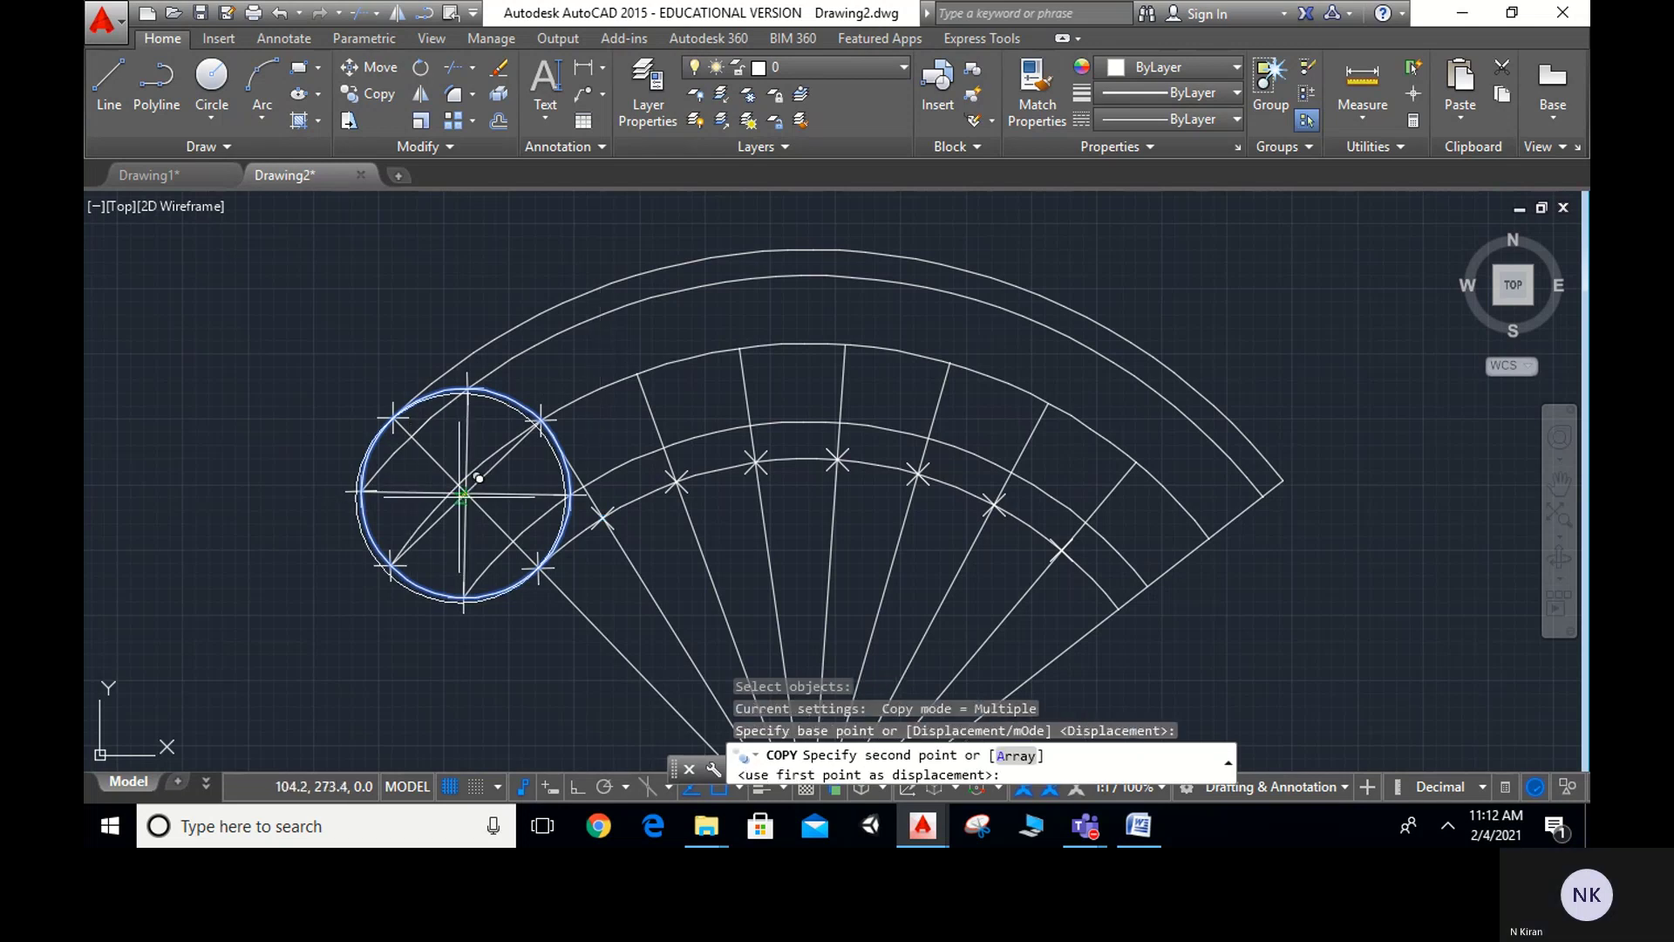
key(Escape)
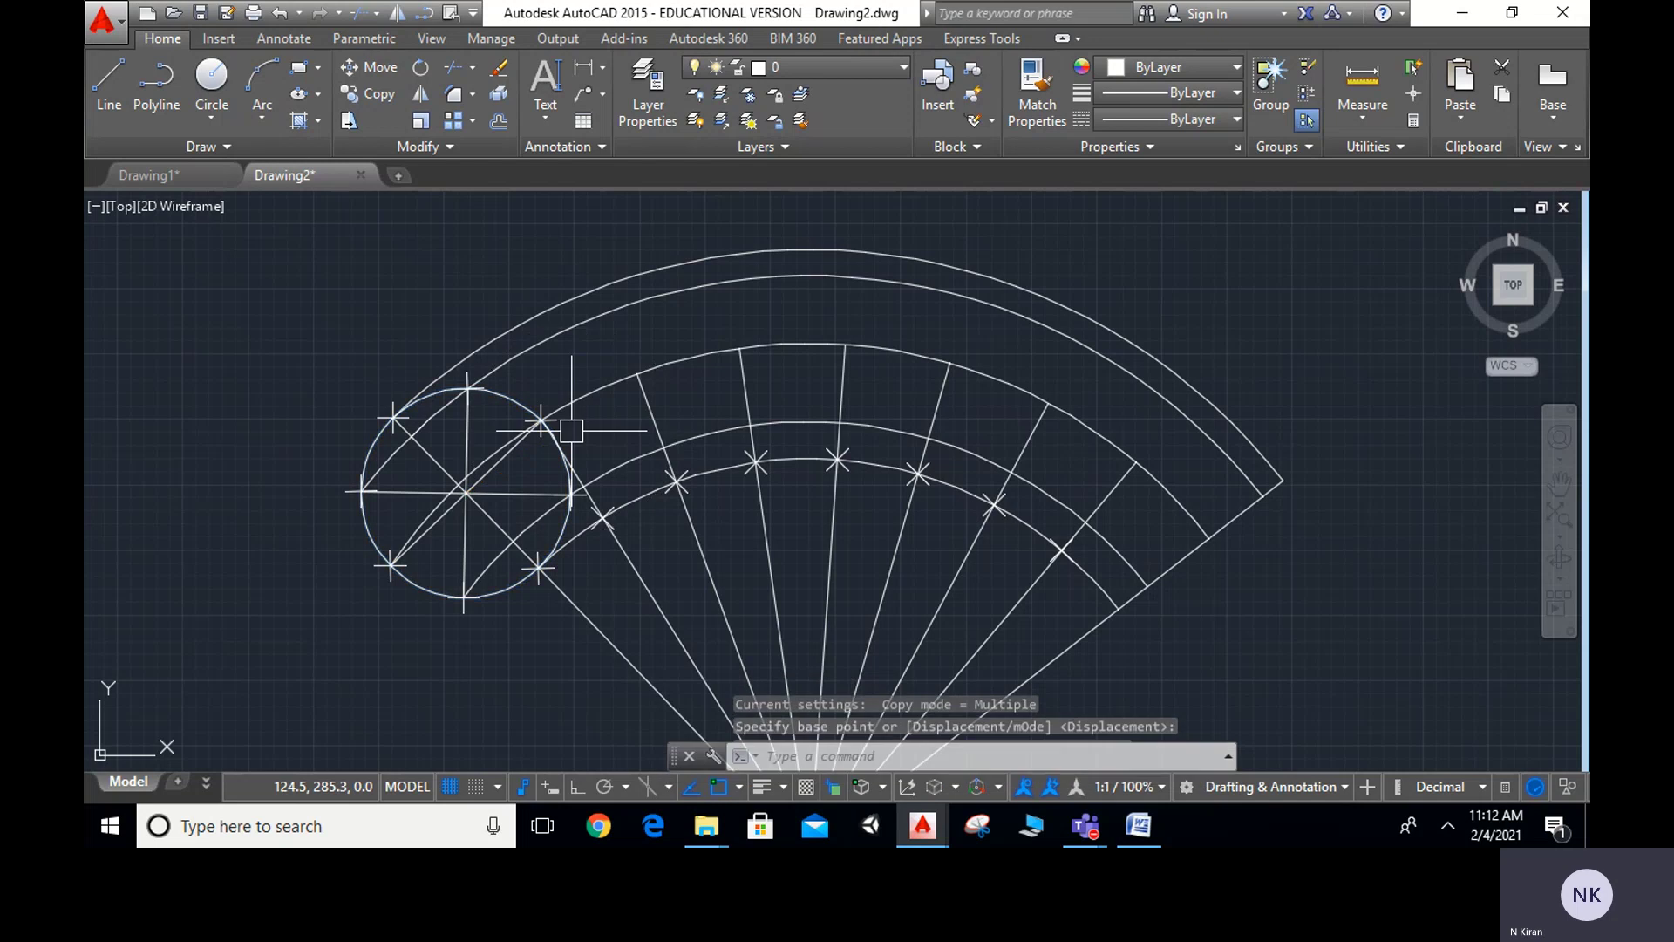
Copy the rolling circle from its centre to the intersection of the first division radius and the second concentric arc beyond the base arc
text(co)
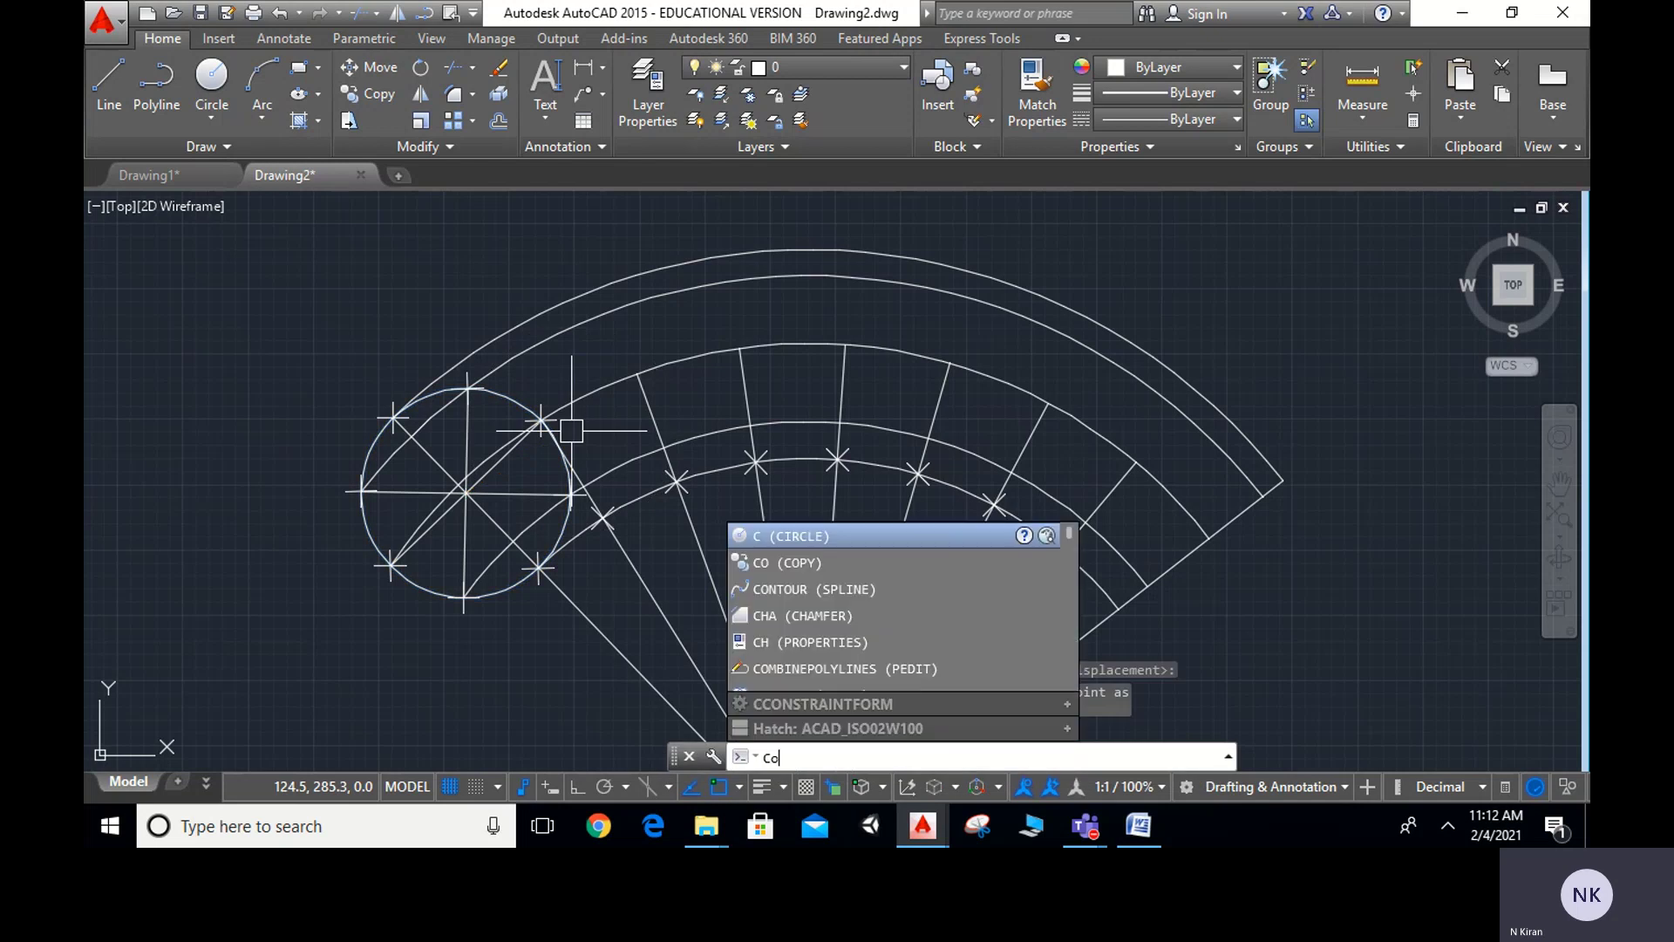
key(Return)
click(552, 430)
scroll(552, 430, up, 3)
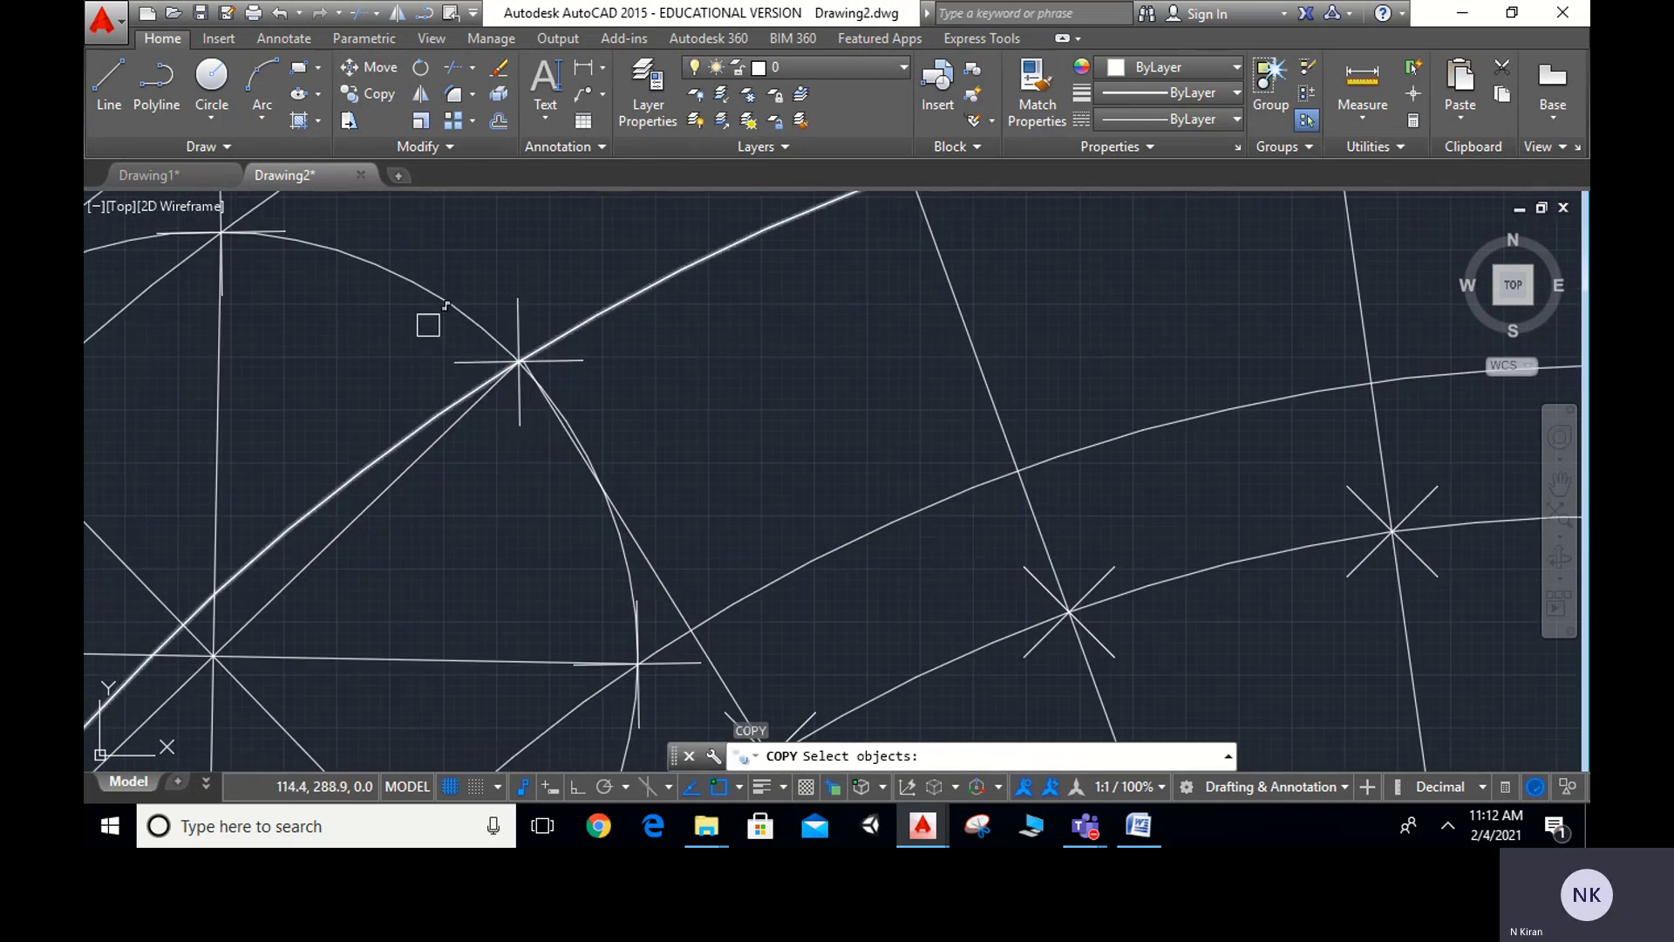
key(Return)
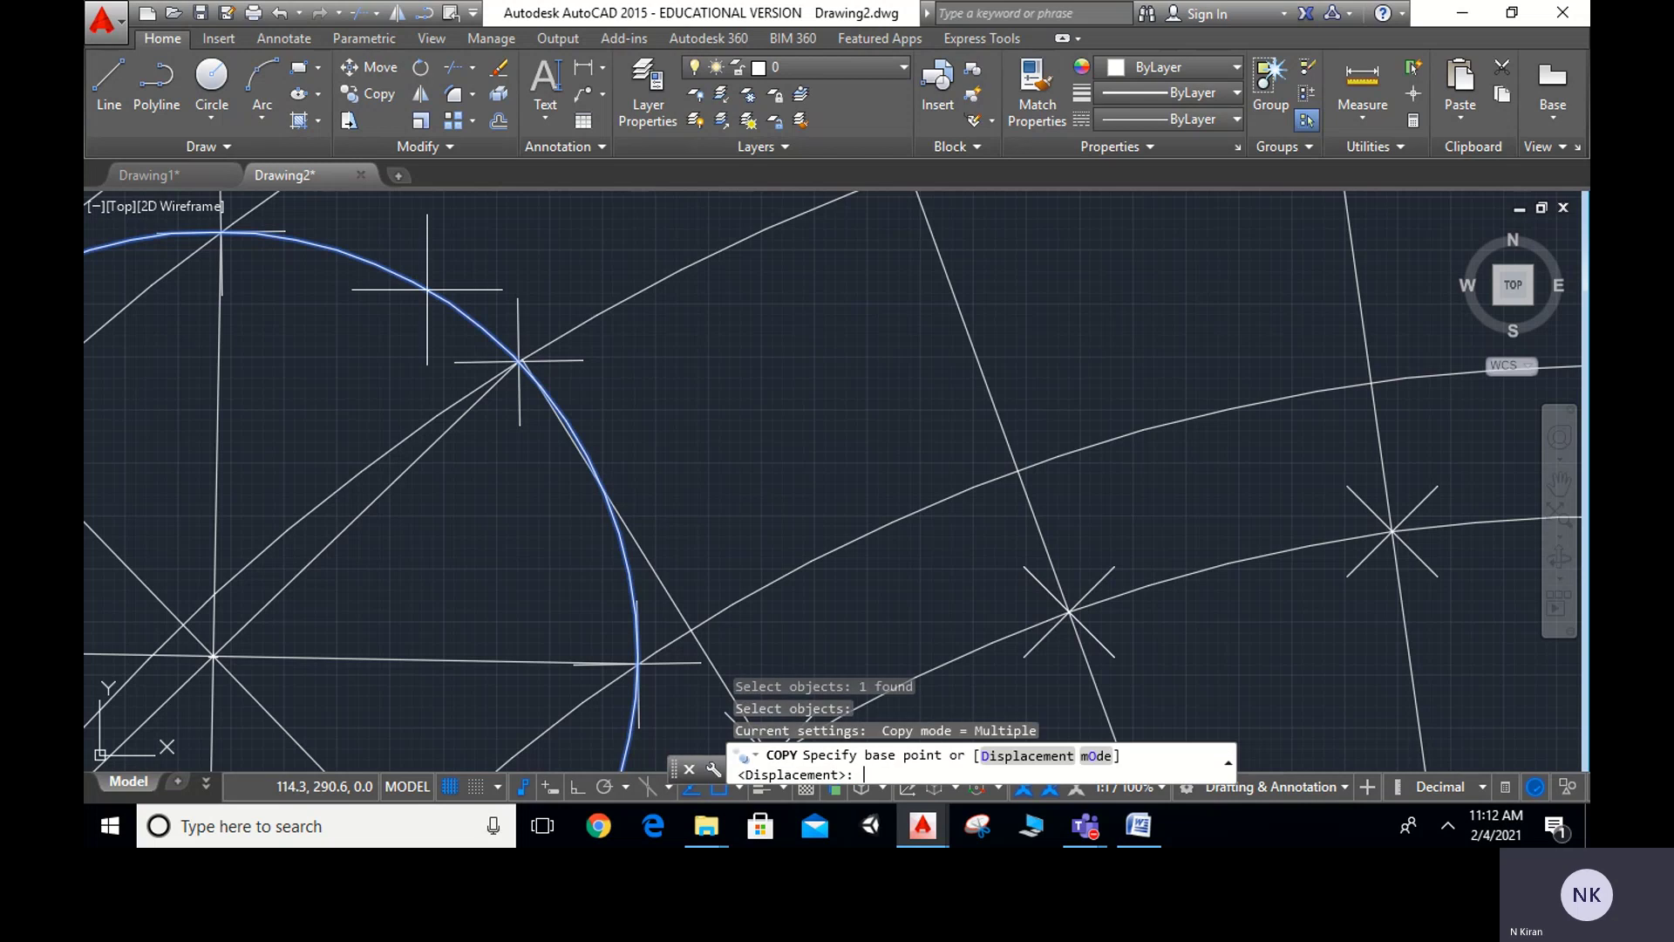
scroll(231, 652, down, 2)
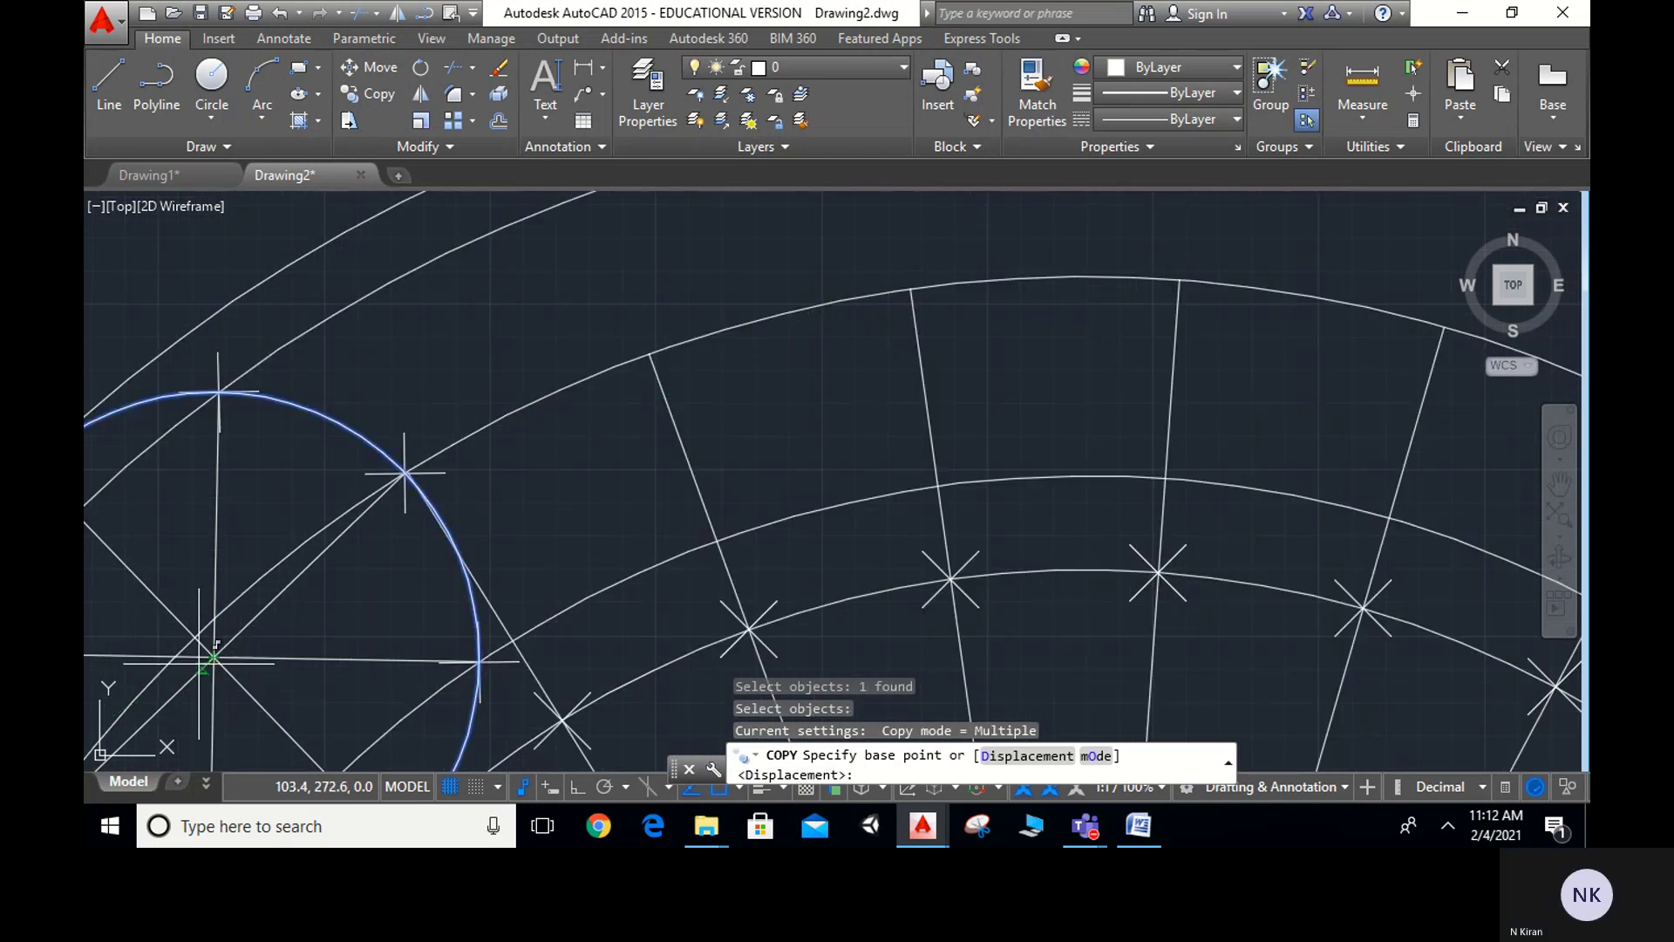
click(214, 656)
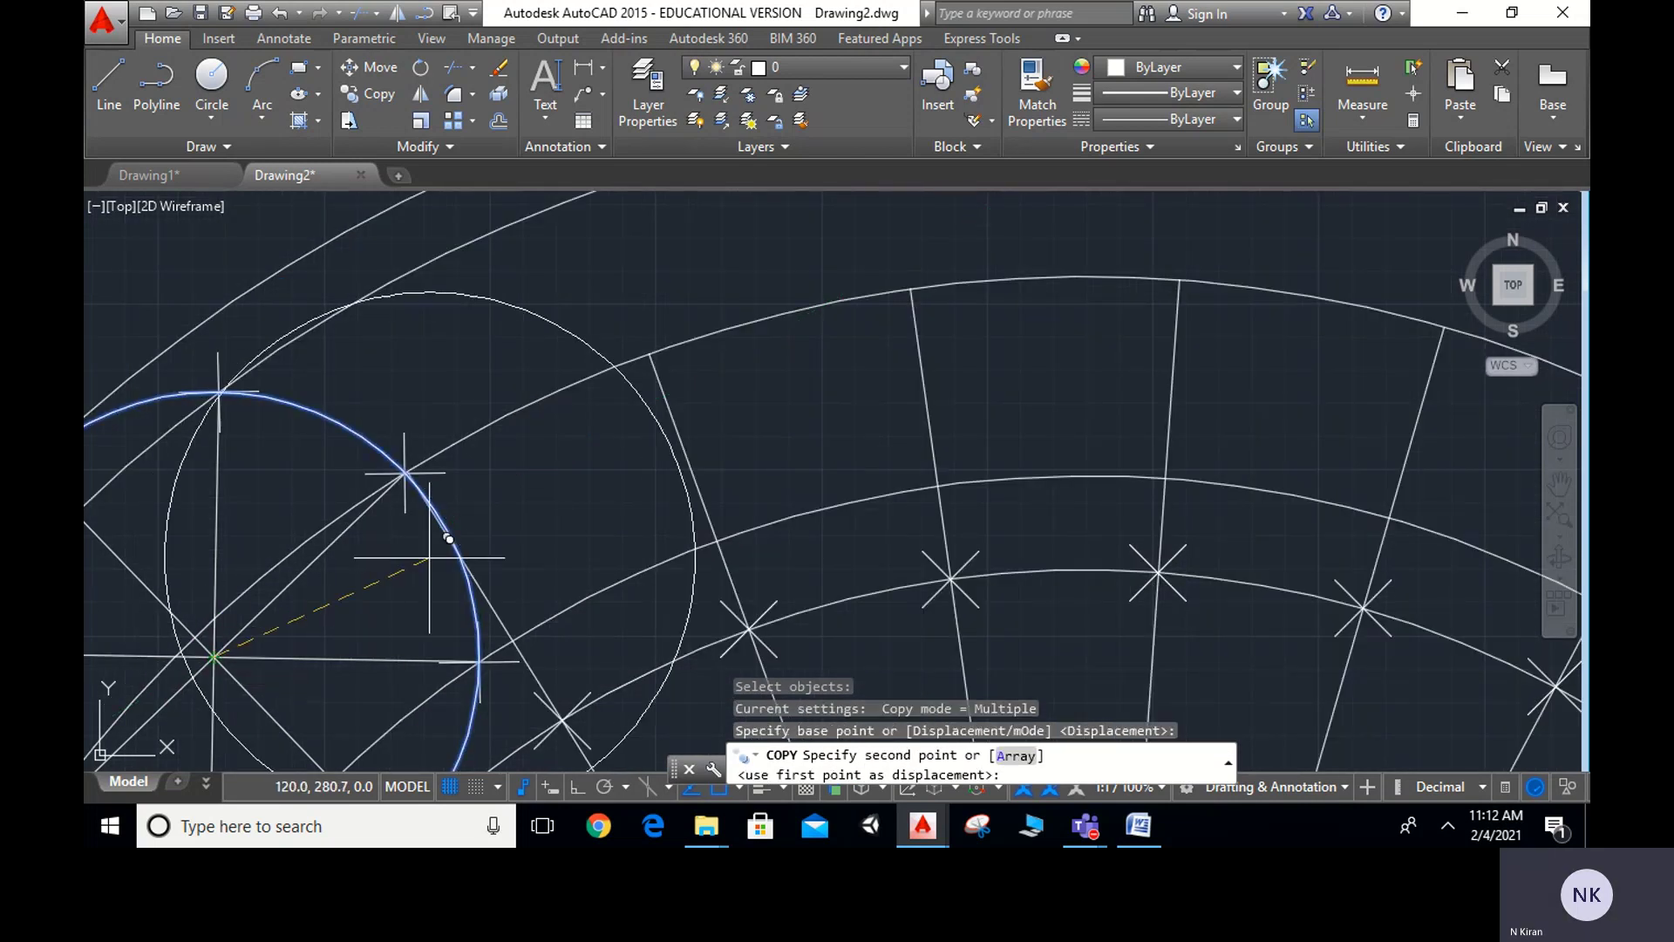
scroll(403, 463, up, 3)
scroll(375, 433, up, 2)
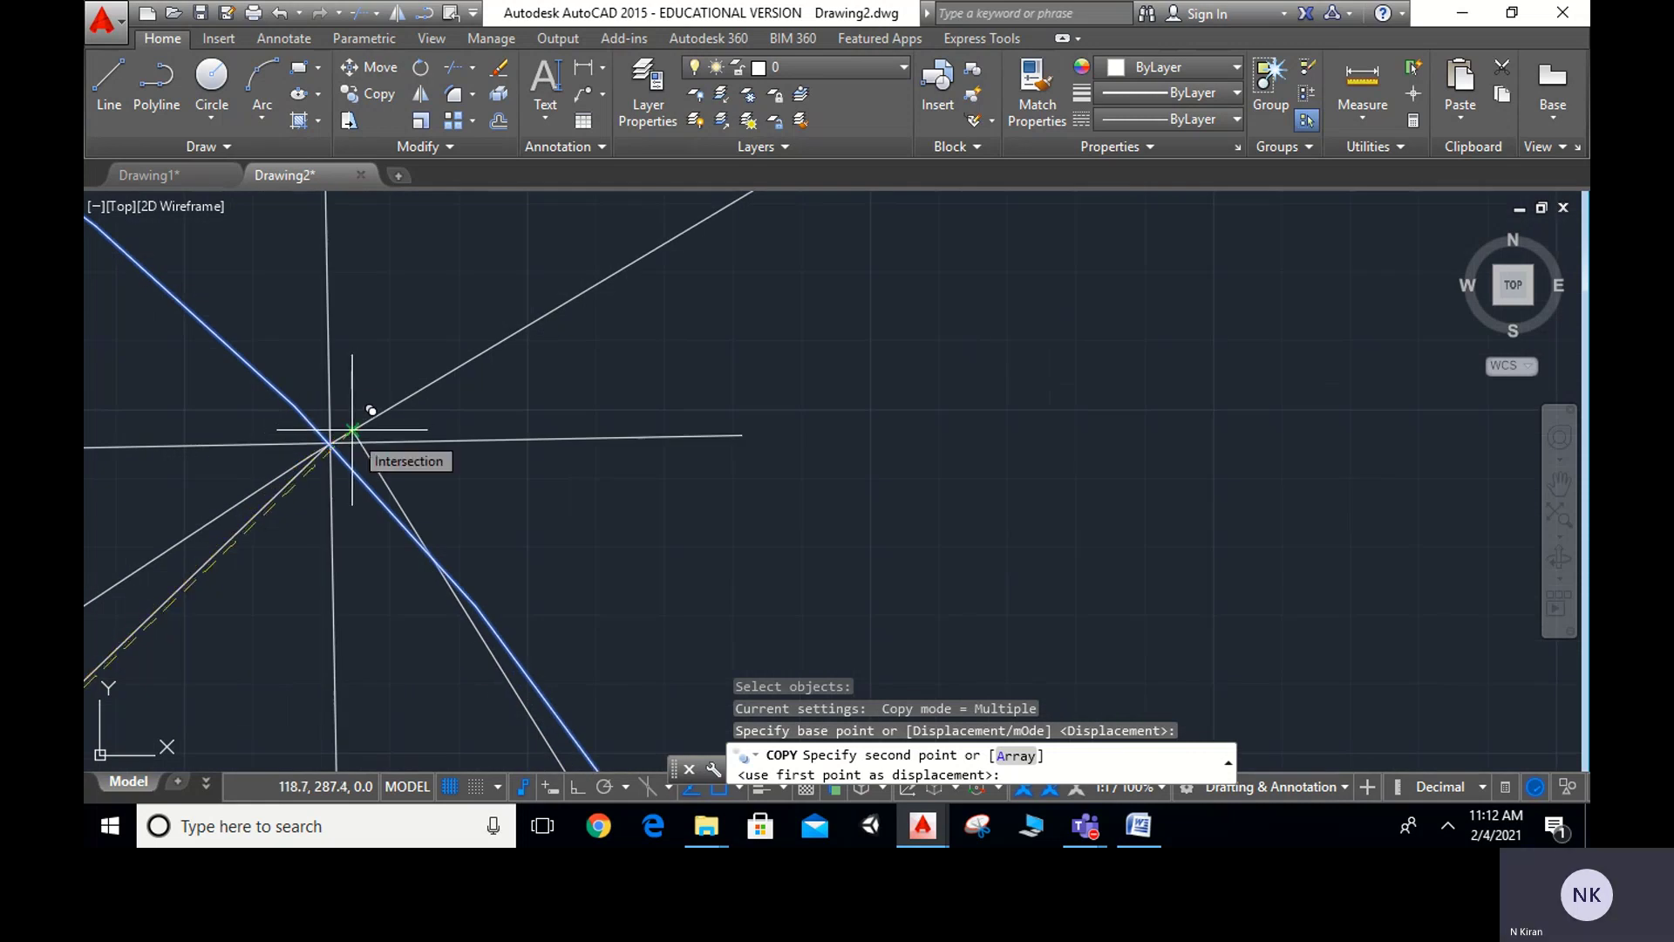
click(368, 408)
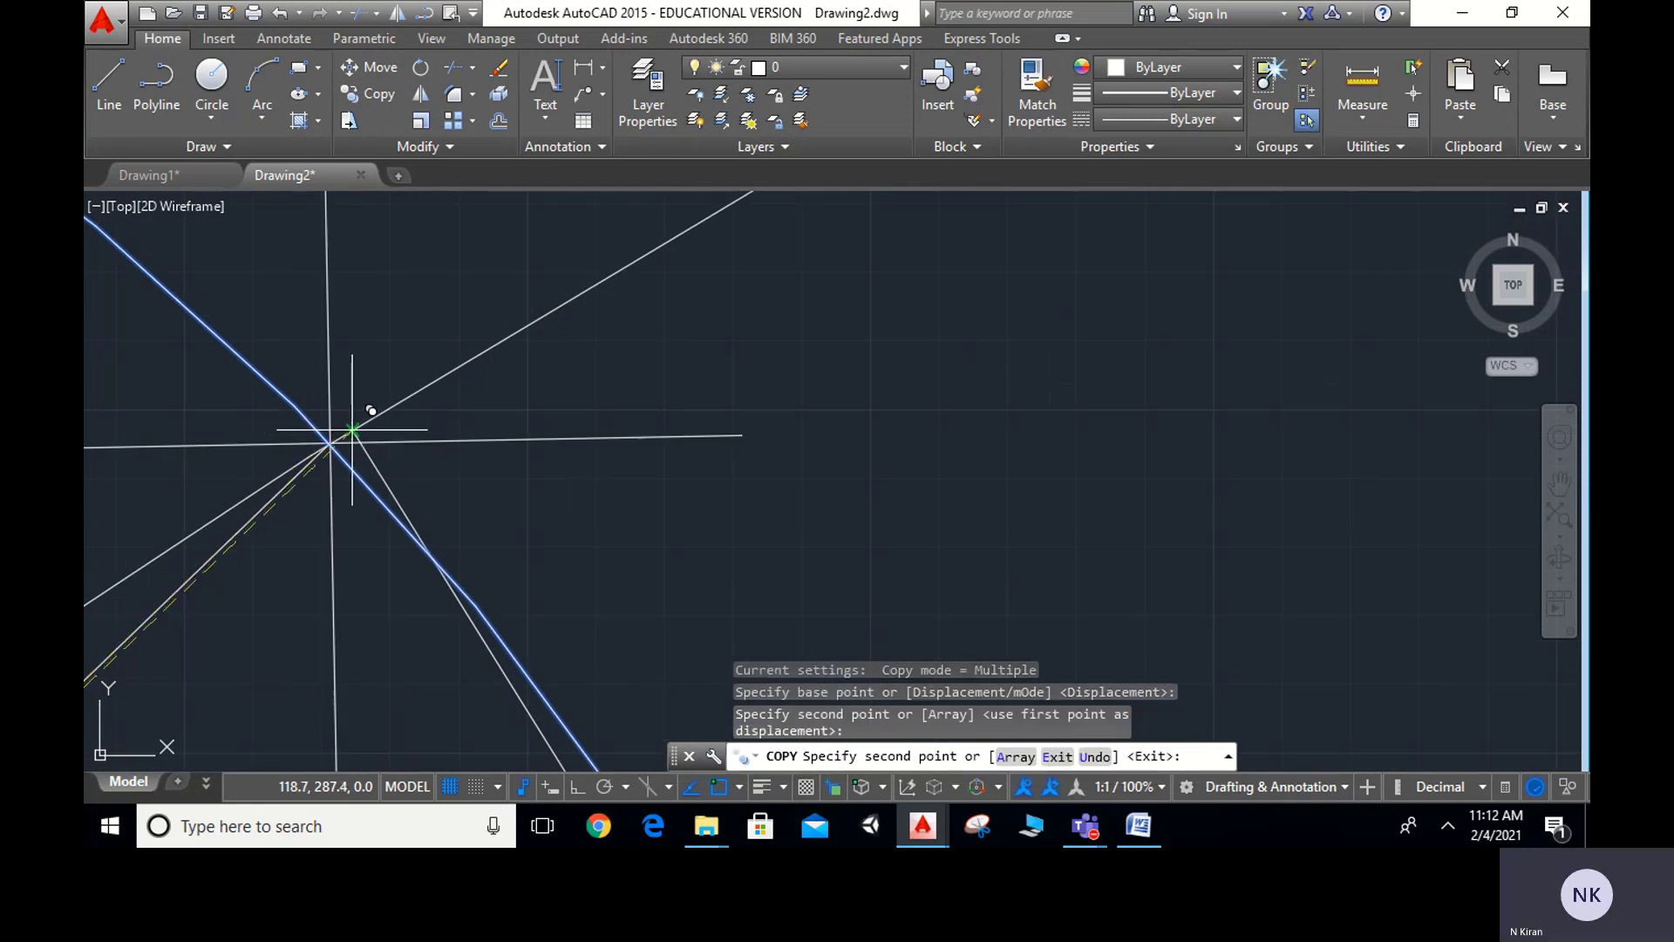
scroll(575, 452, down, 4)
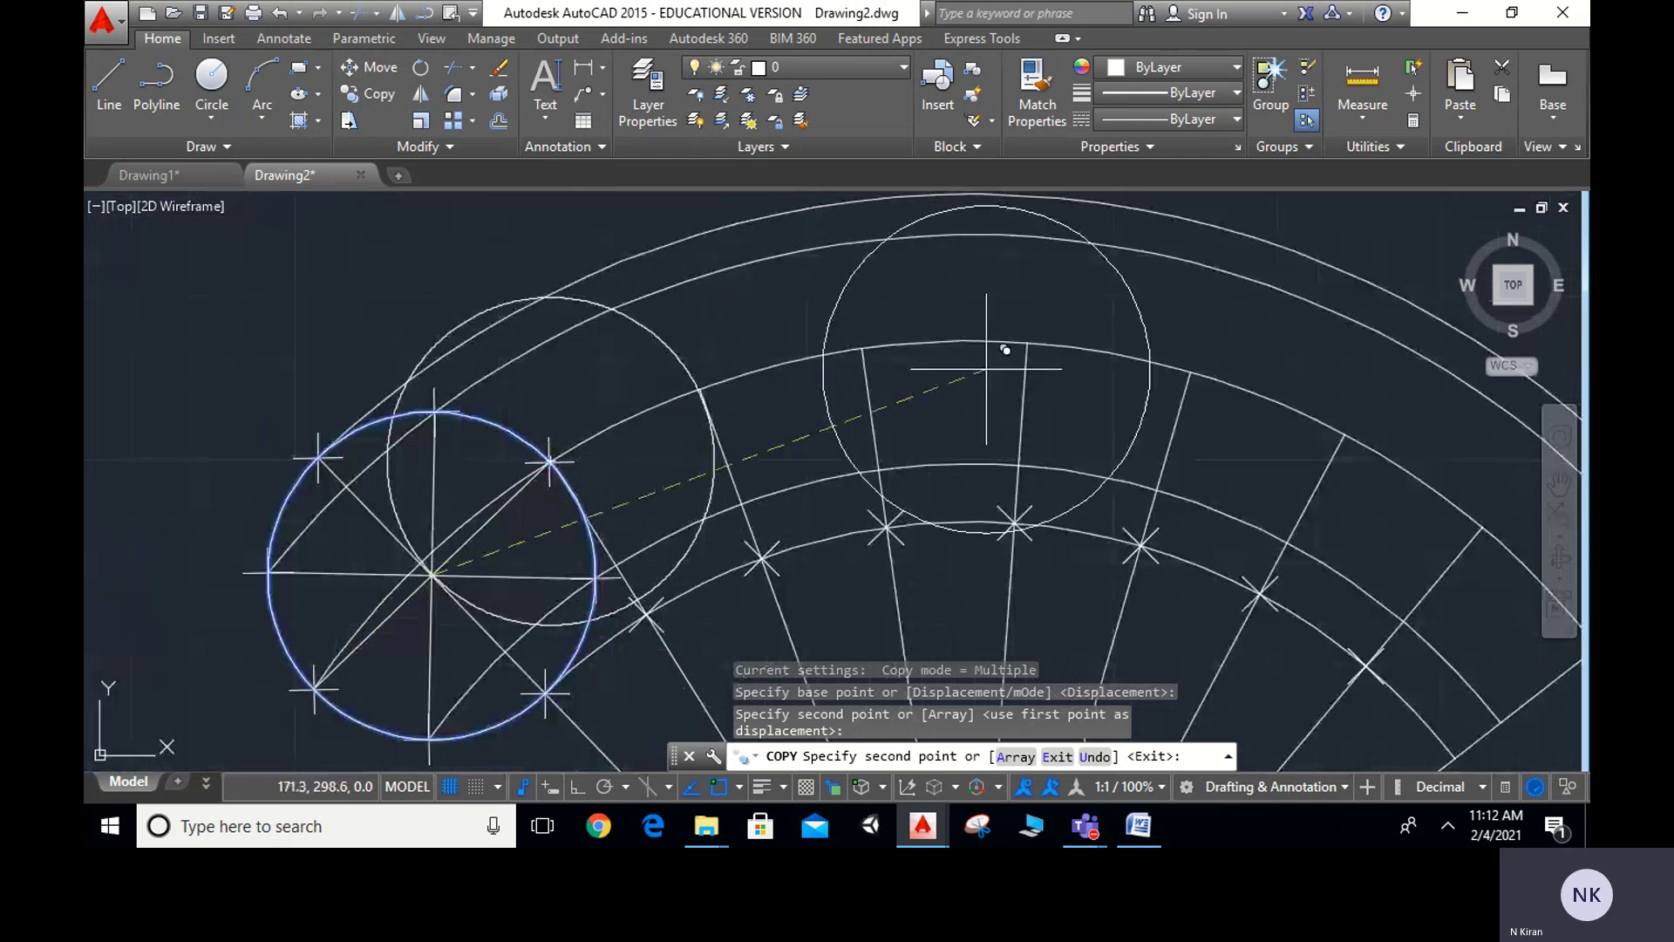
key(Escape)
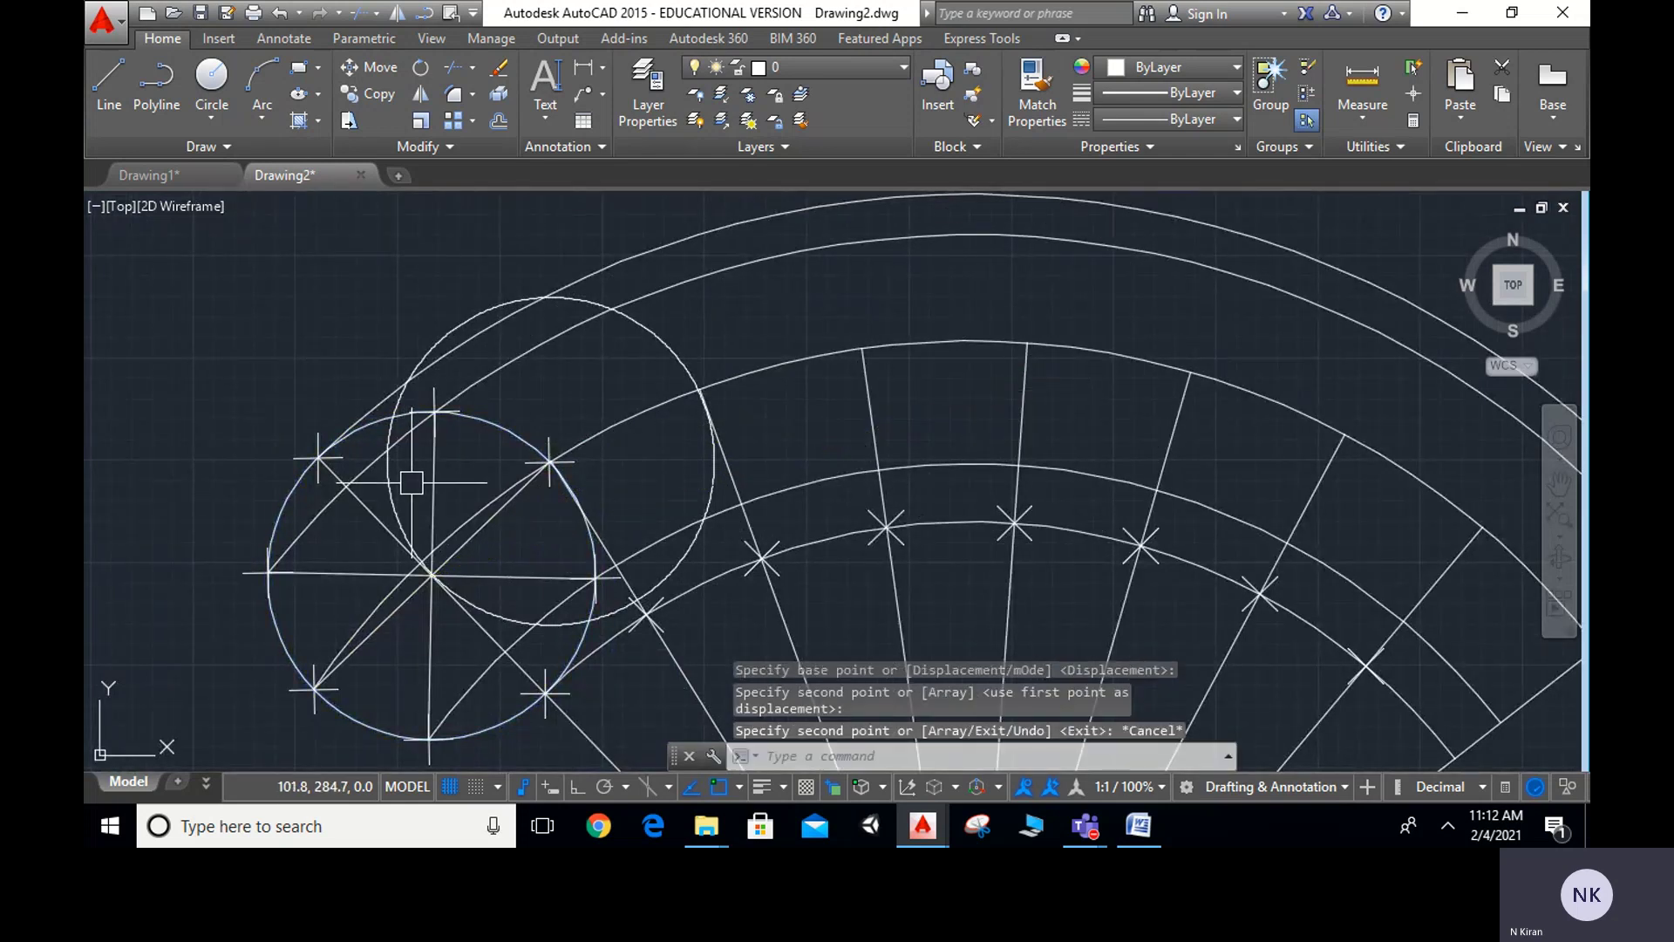
Place a point where the copied circle's lower edge crosses the first concentric arc beyond the base arc
scroll(404, 479, up, 2)
scroll(755, 610, down, 2)
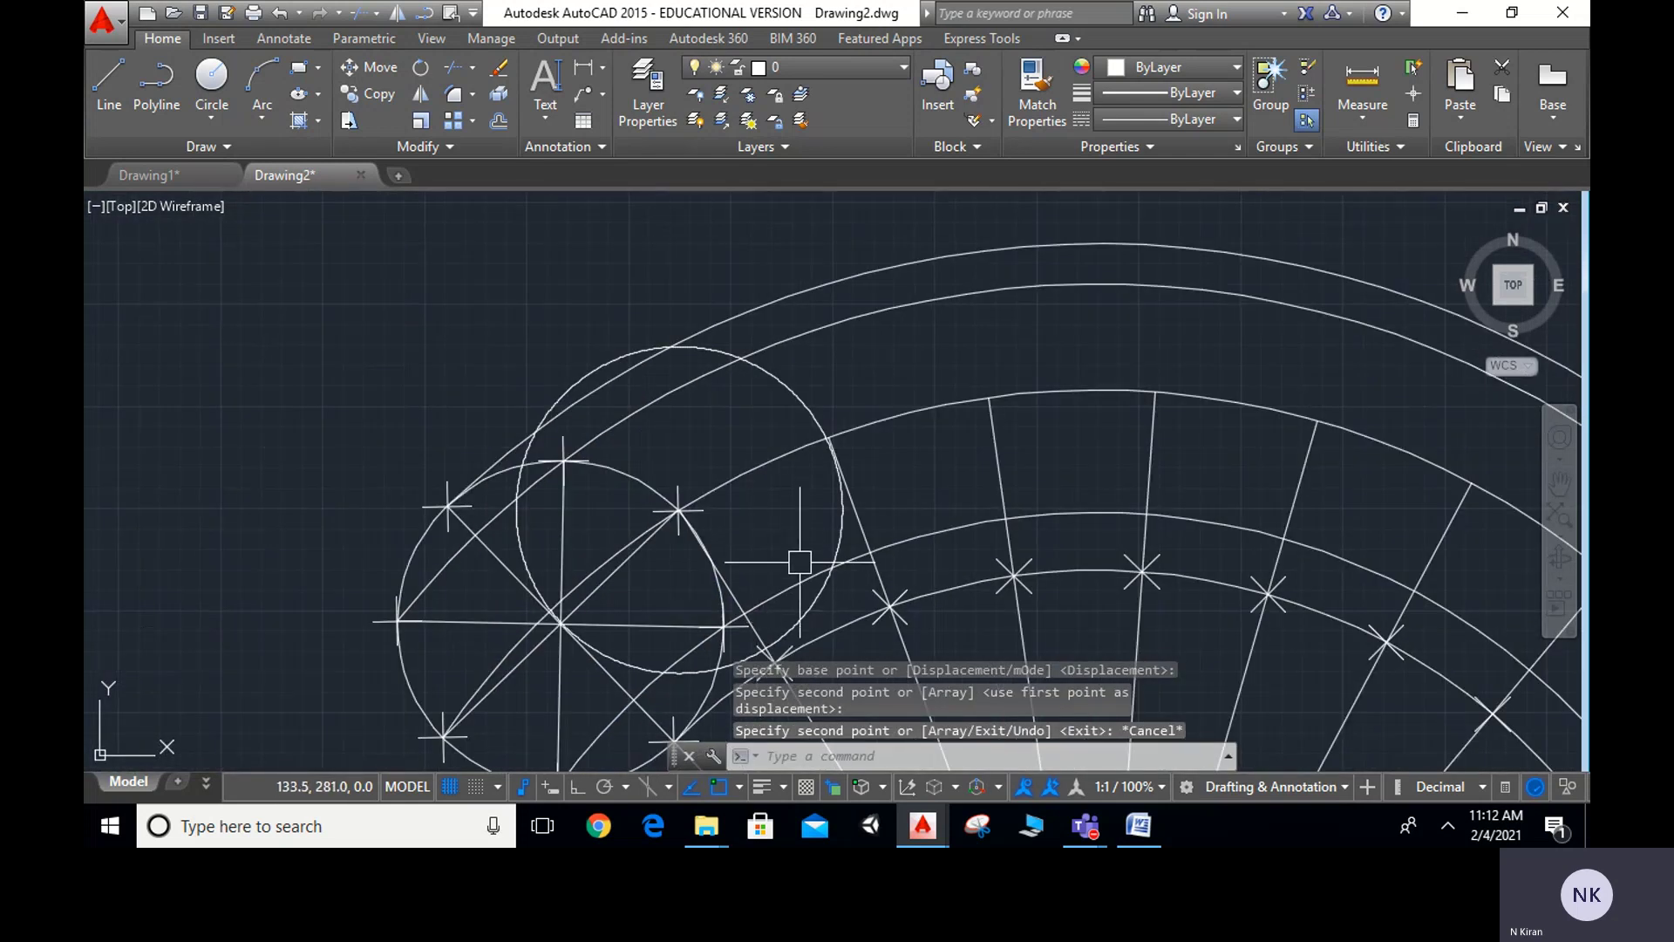
right_click(811, 598)
key(Escape)
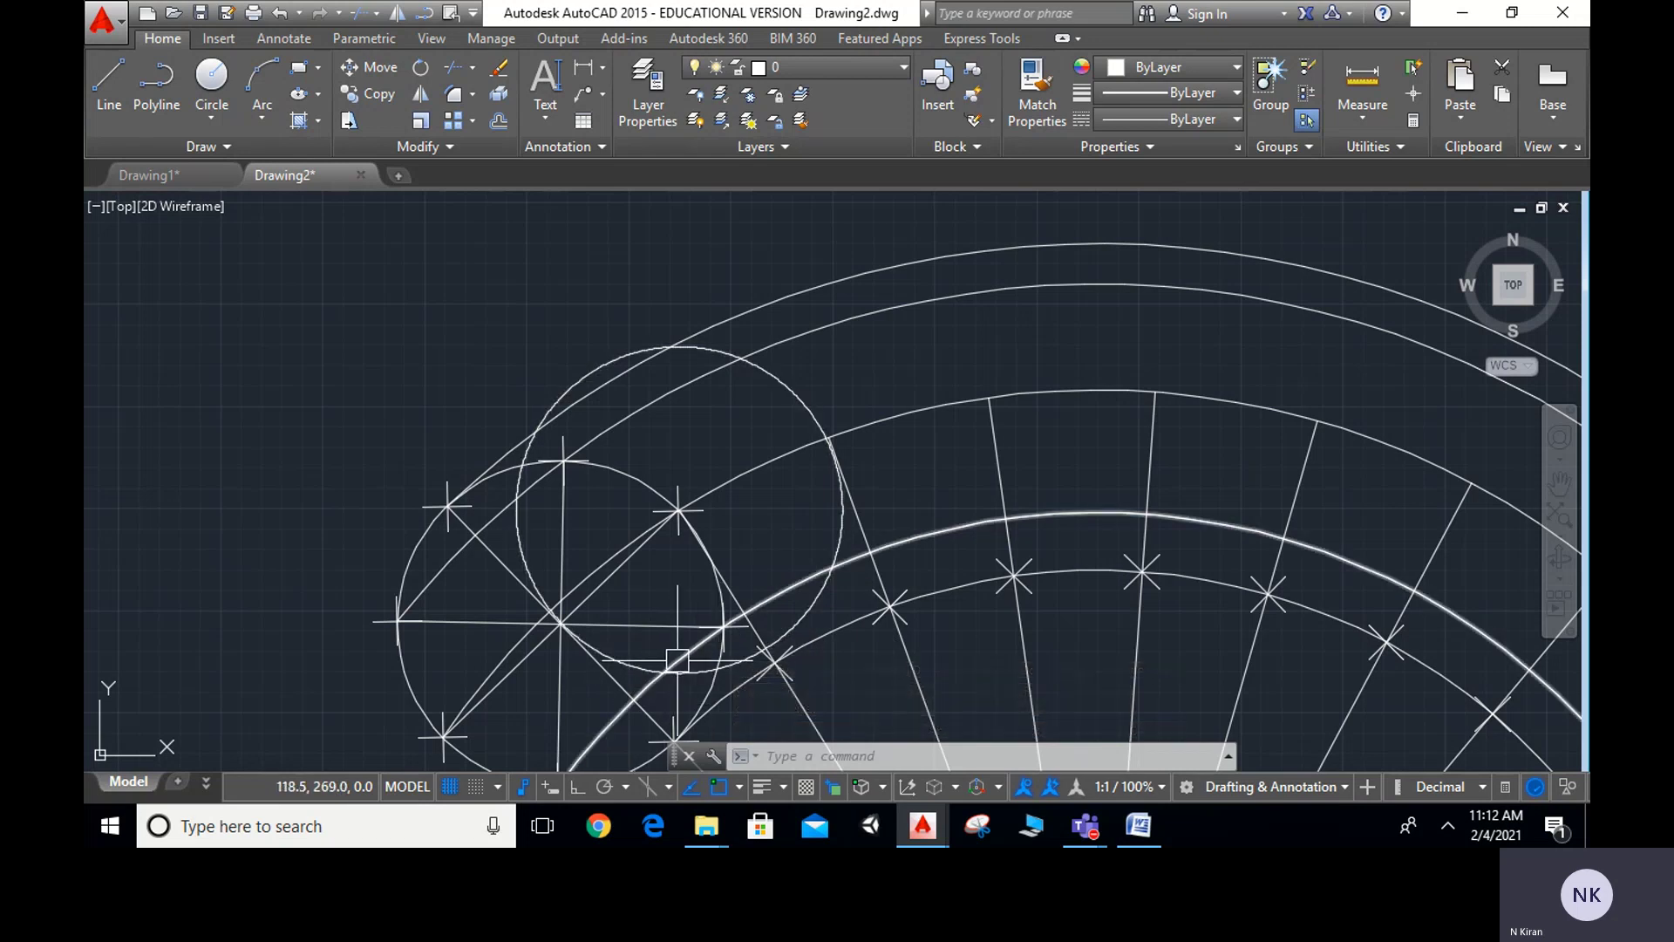
middle_drag(682, 658, 665, 494)
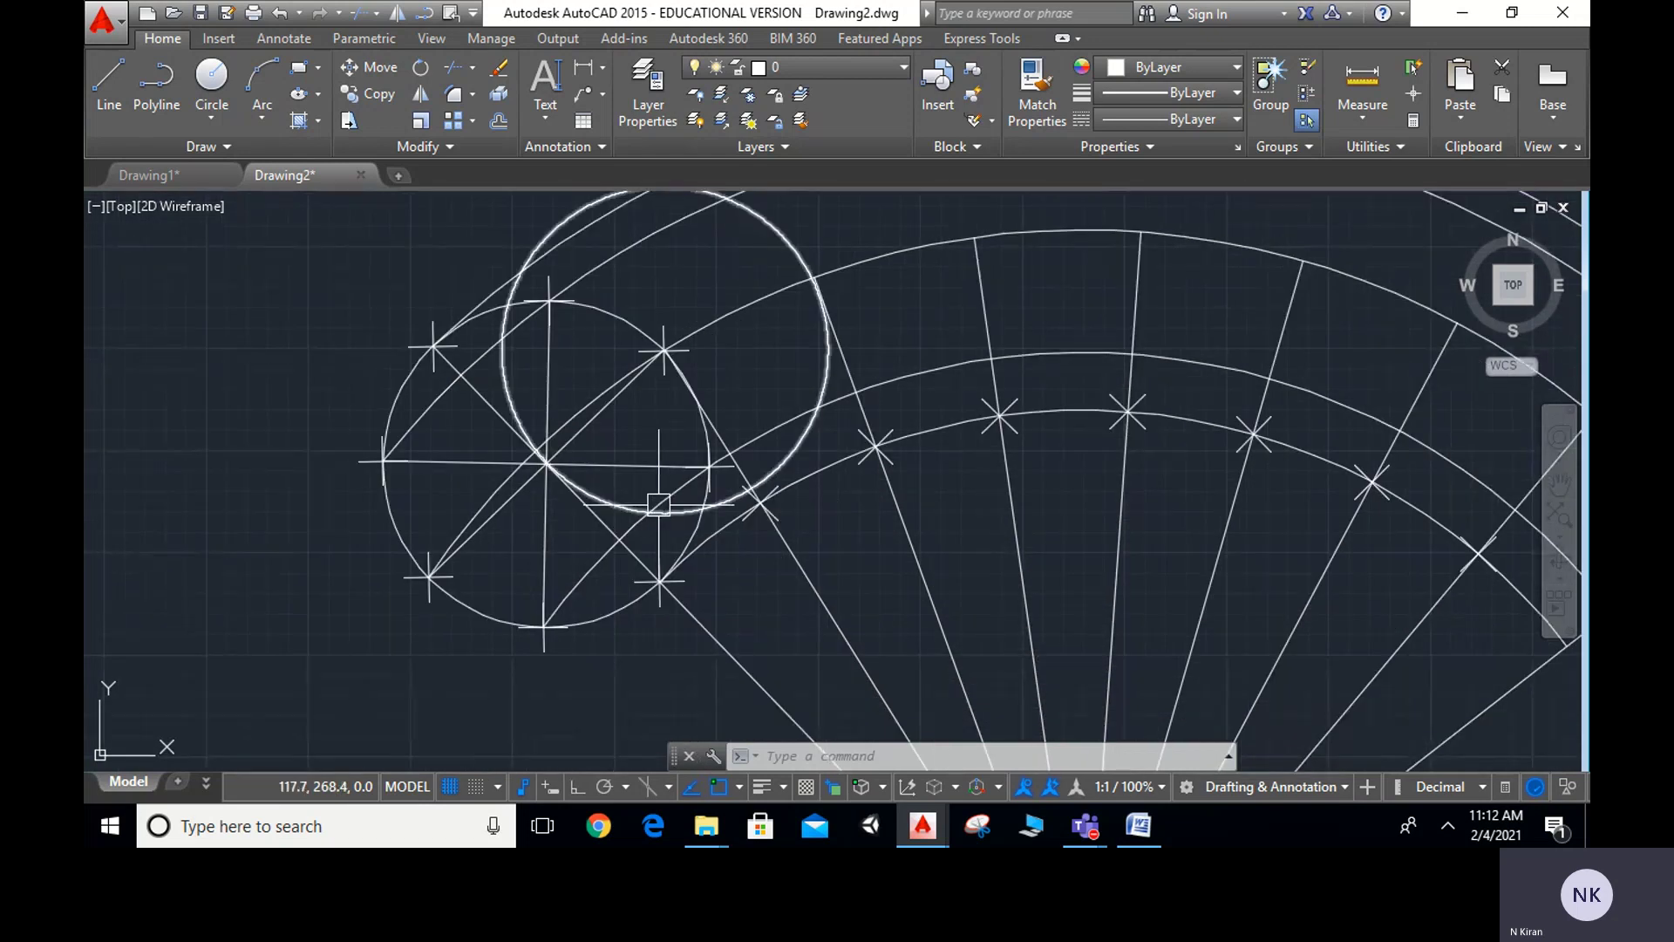
text(P)
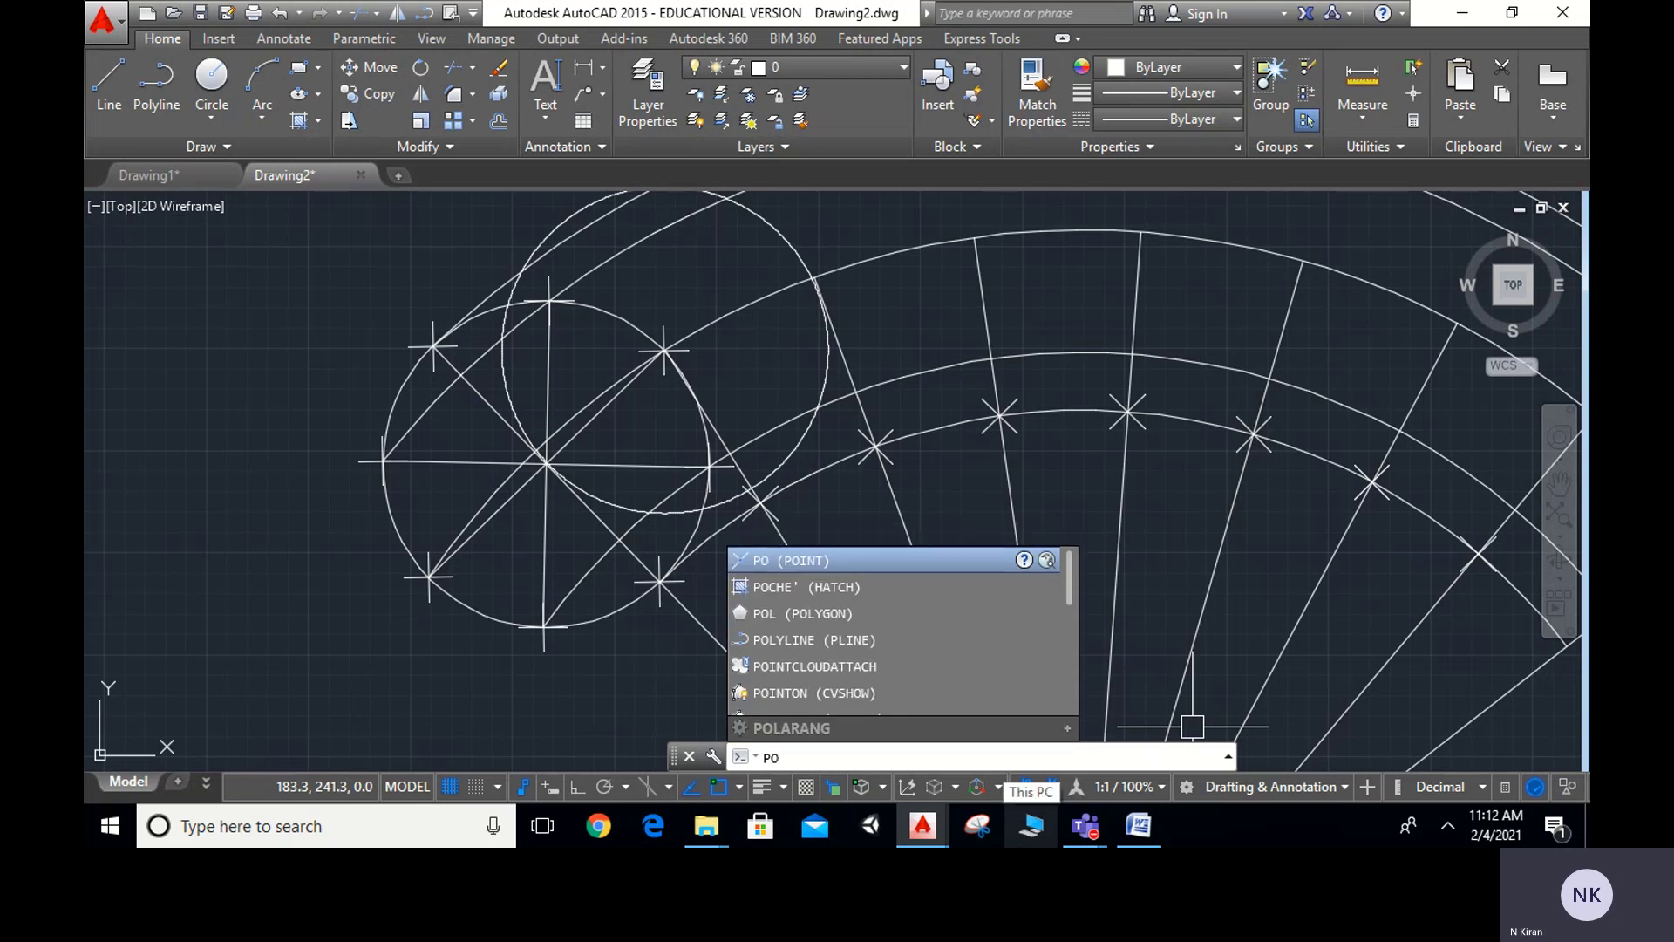
text(O)
key(Return)
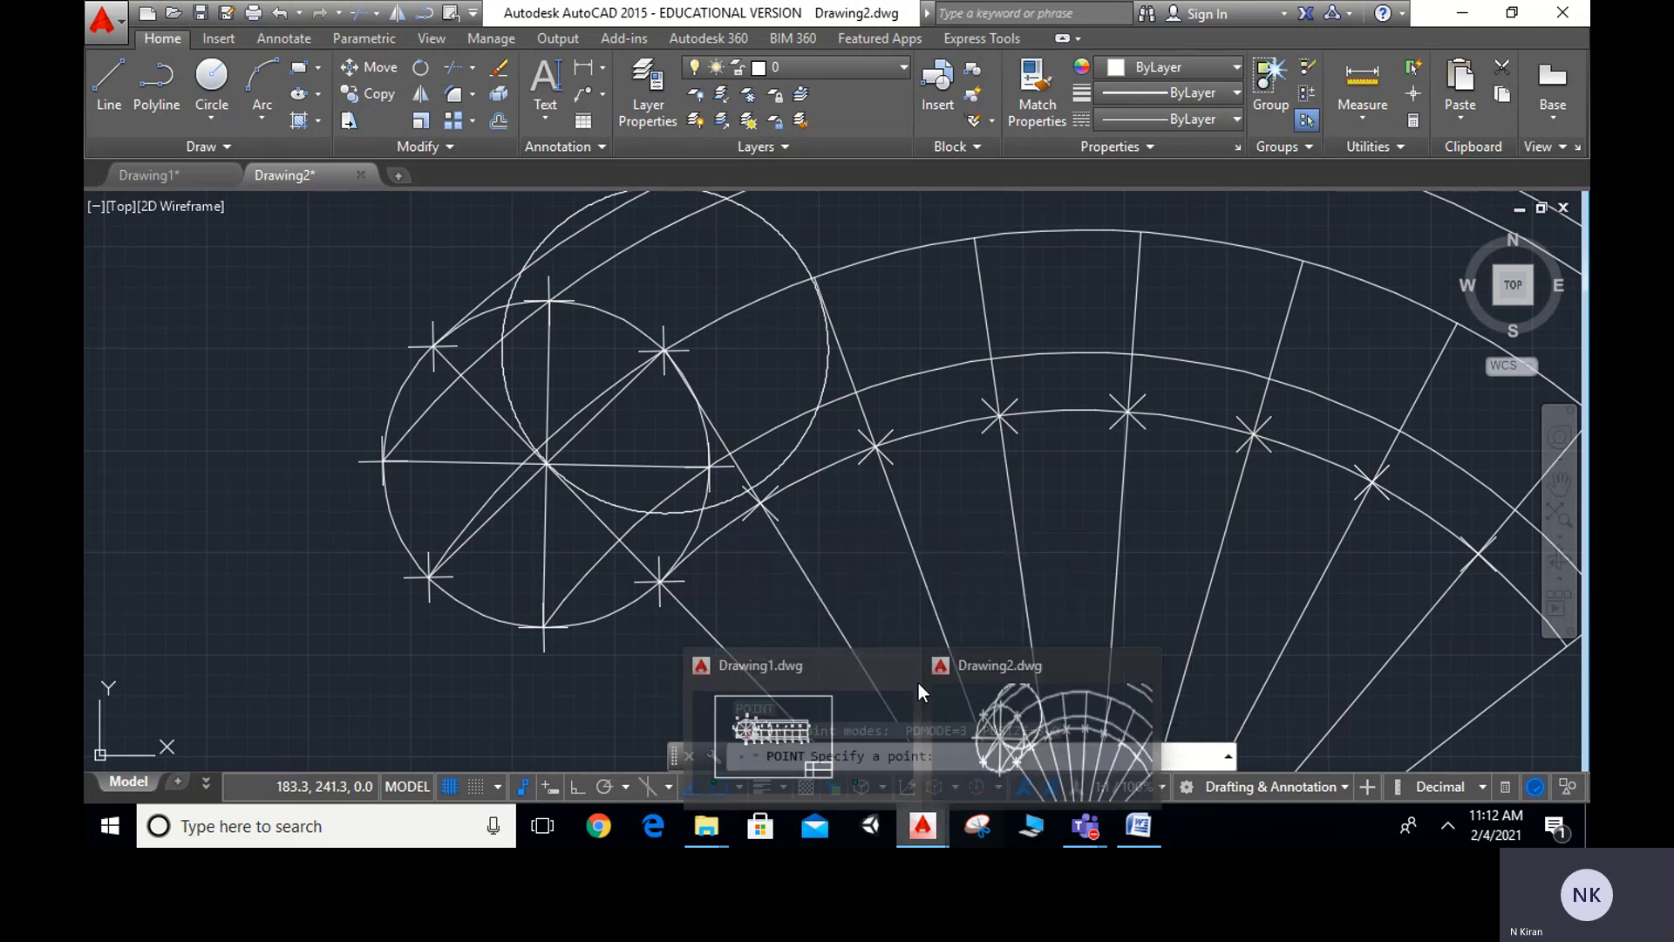
click(649, 512)
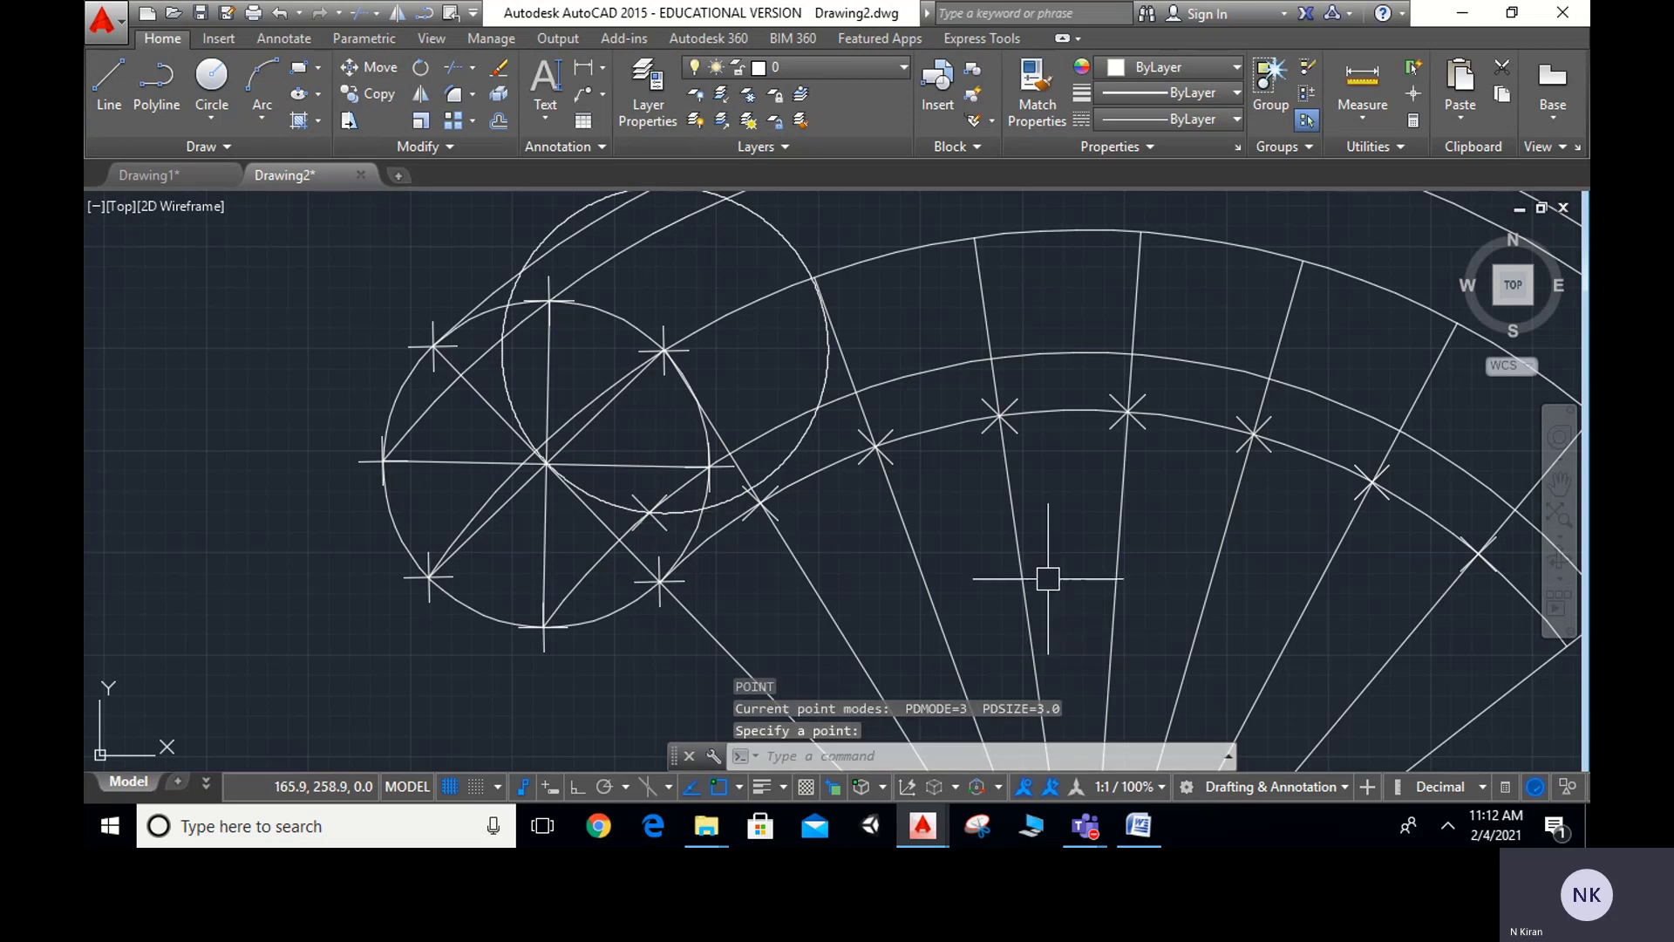
scroll(1001, 561, down, 3)
scroll(767, 541, up, 1)
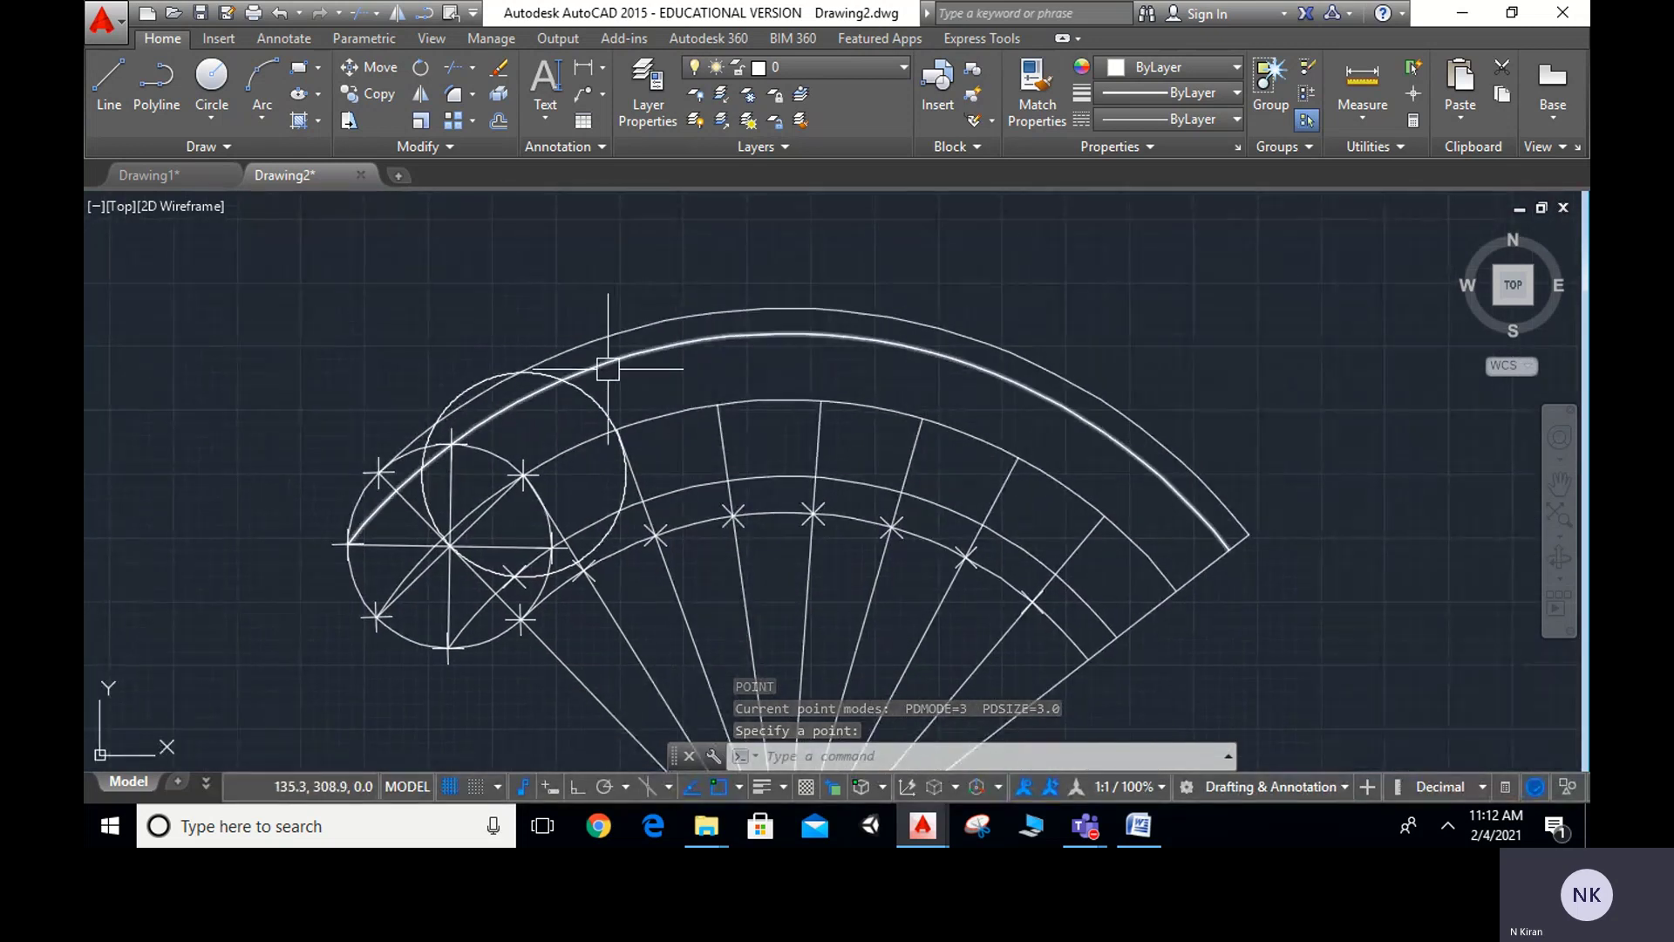
key(Escape)
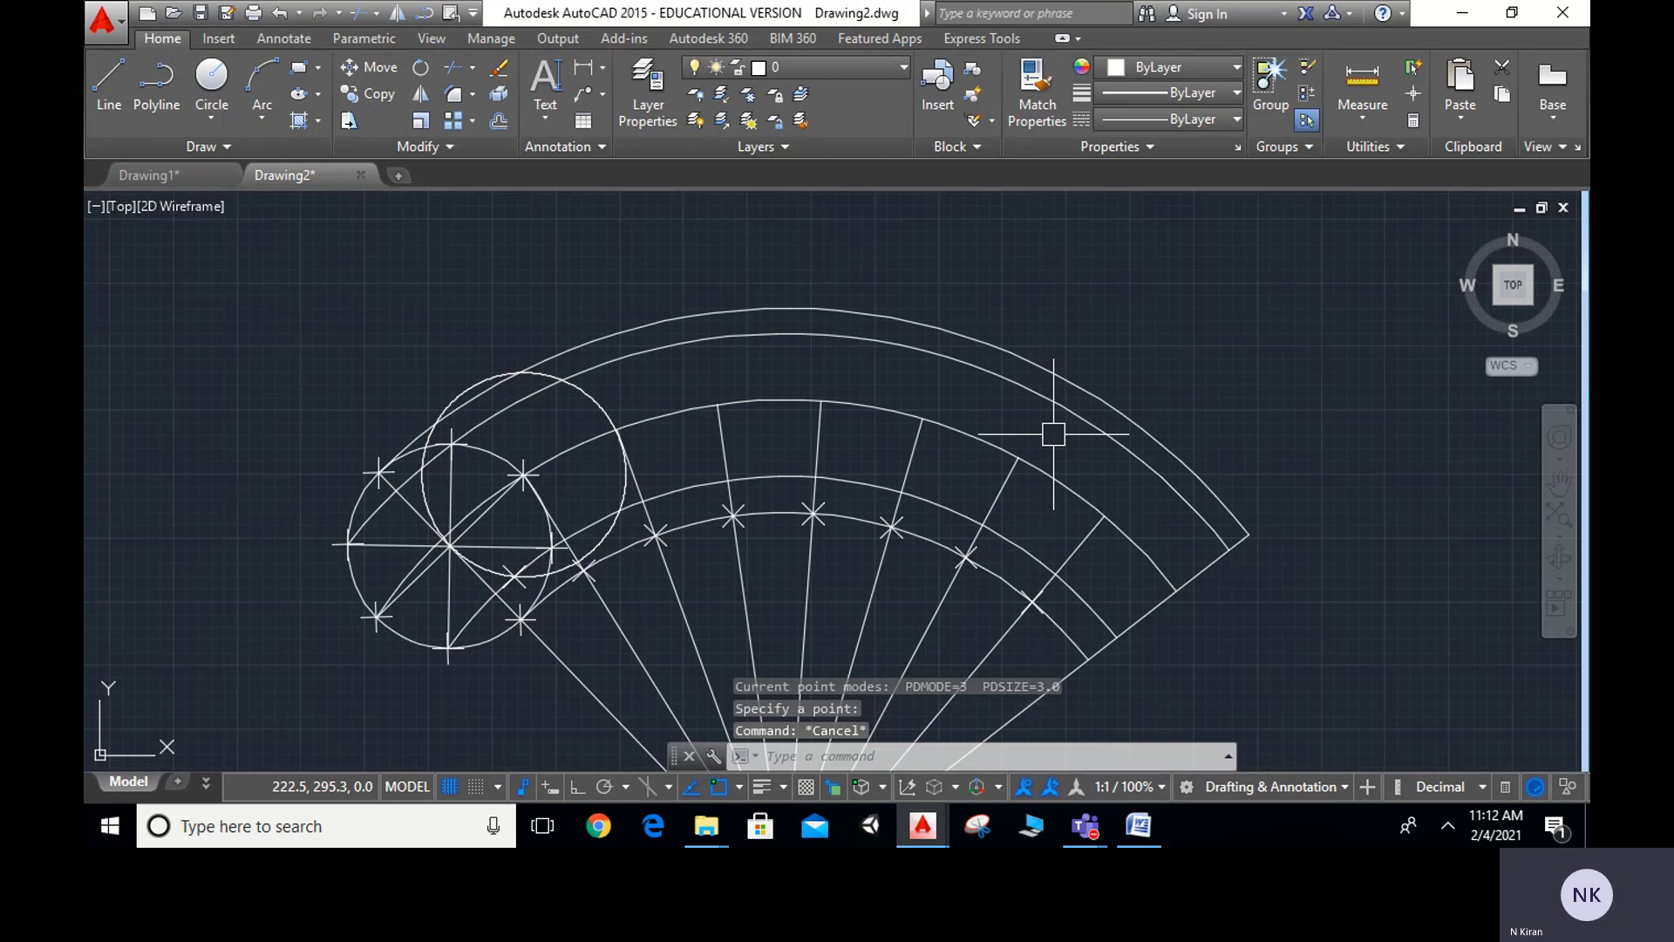
Copy the rolling circle from its centre to where the second division radius meets the second concentric arc, and delete the source circle
text(co)
key(Return)
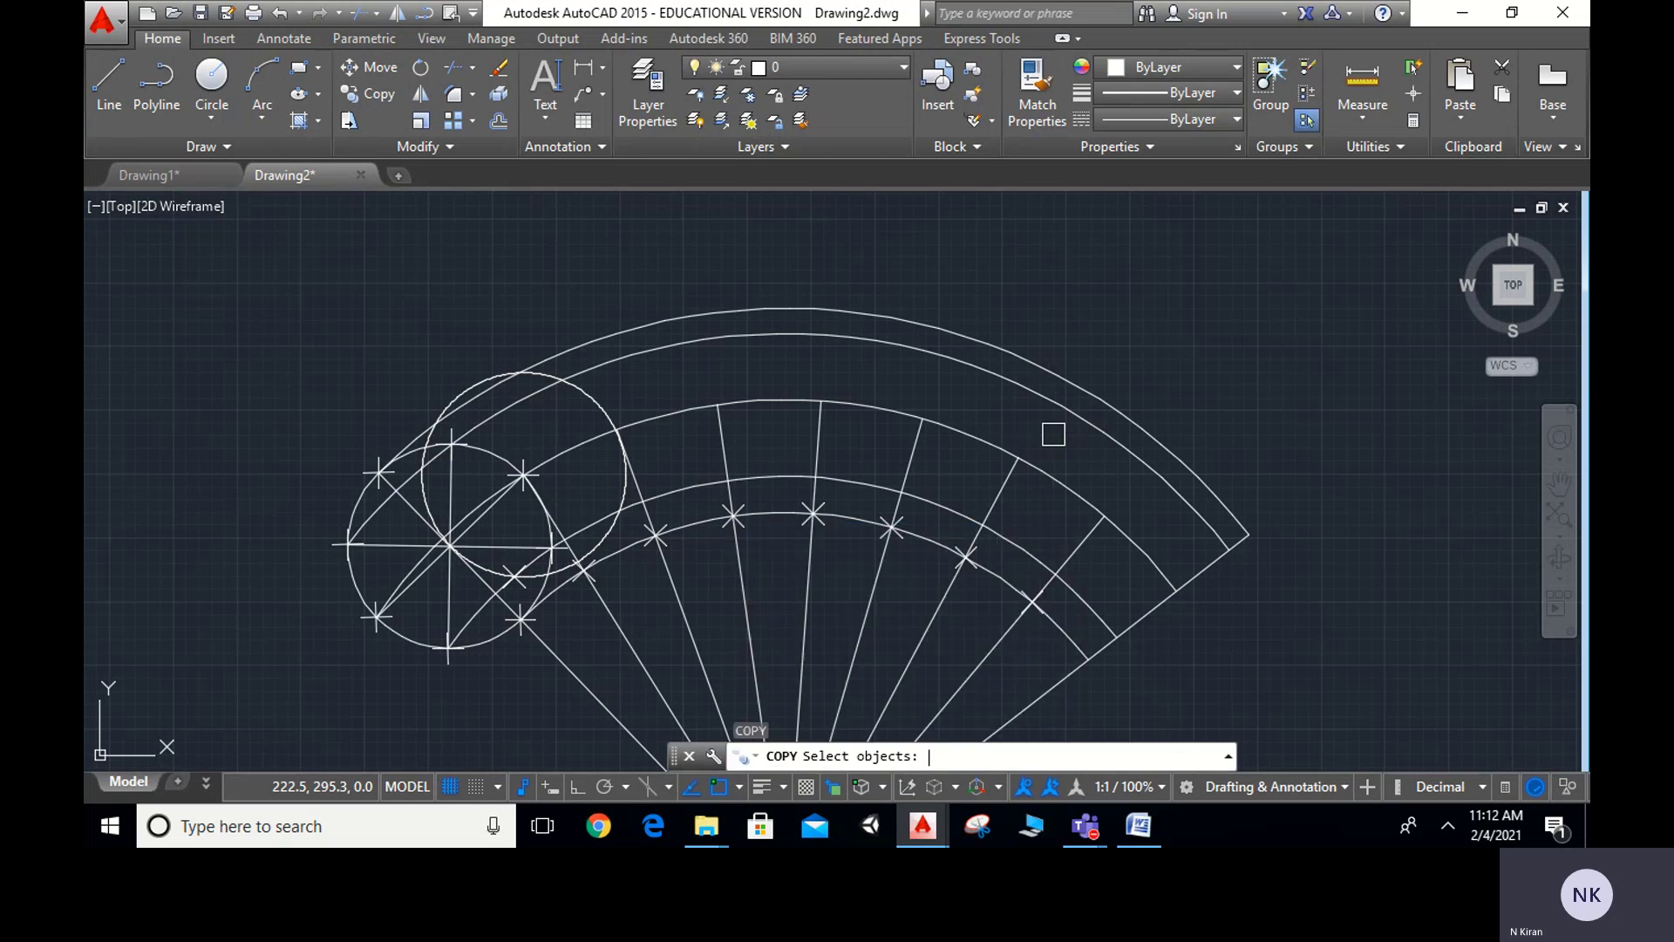
click(590, 395)
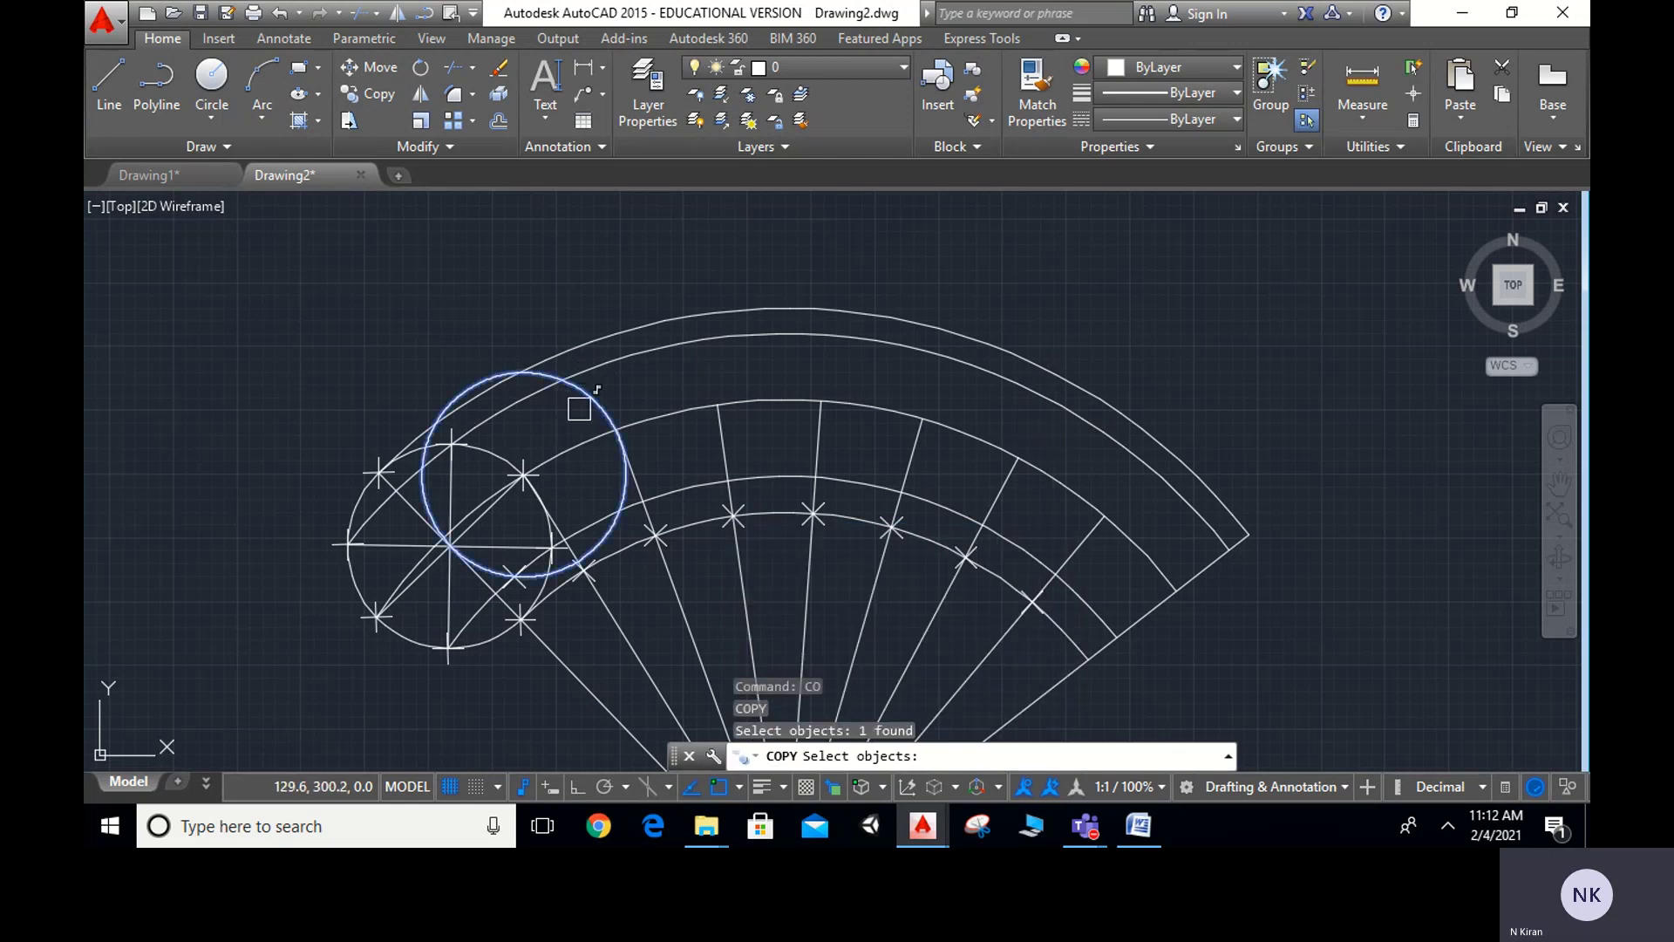
key(Return)
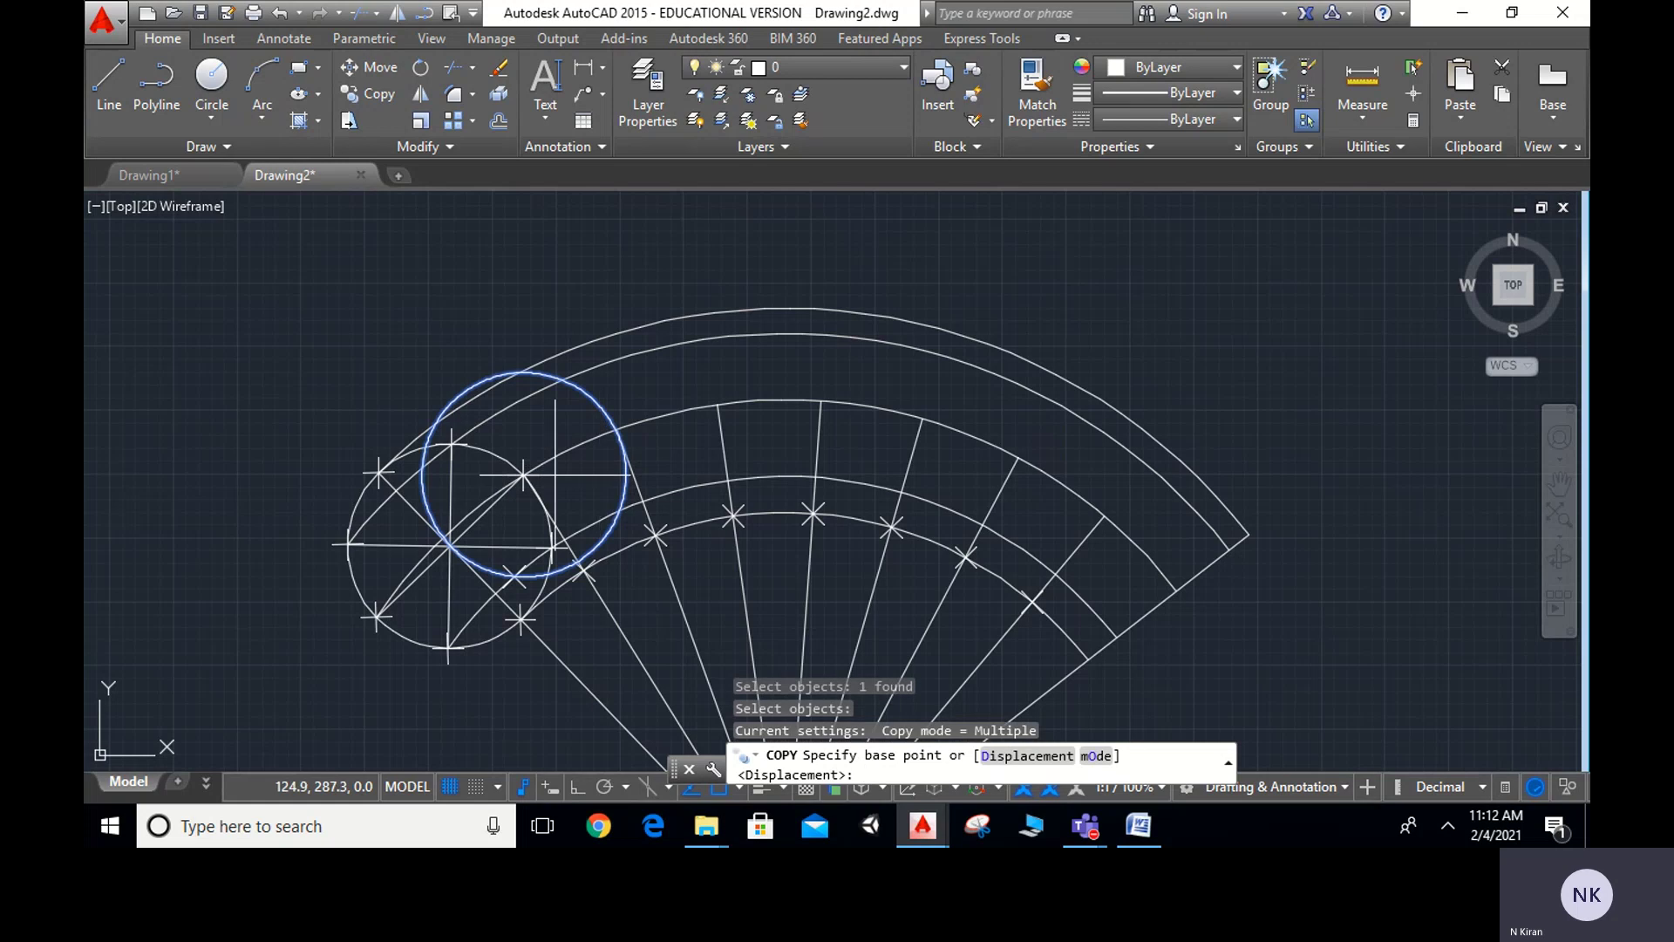
scroll(524, 476, up, 5)
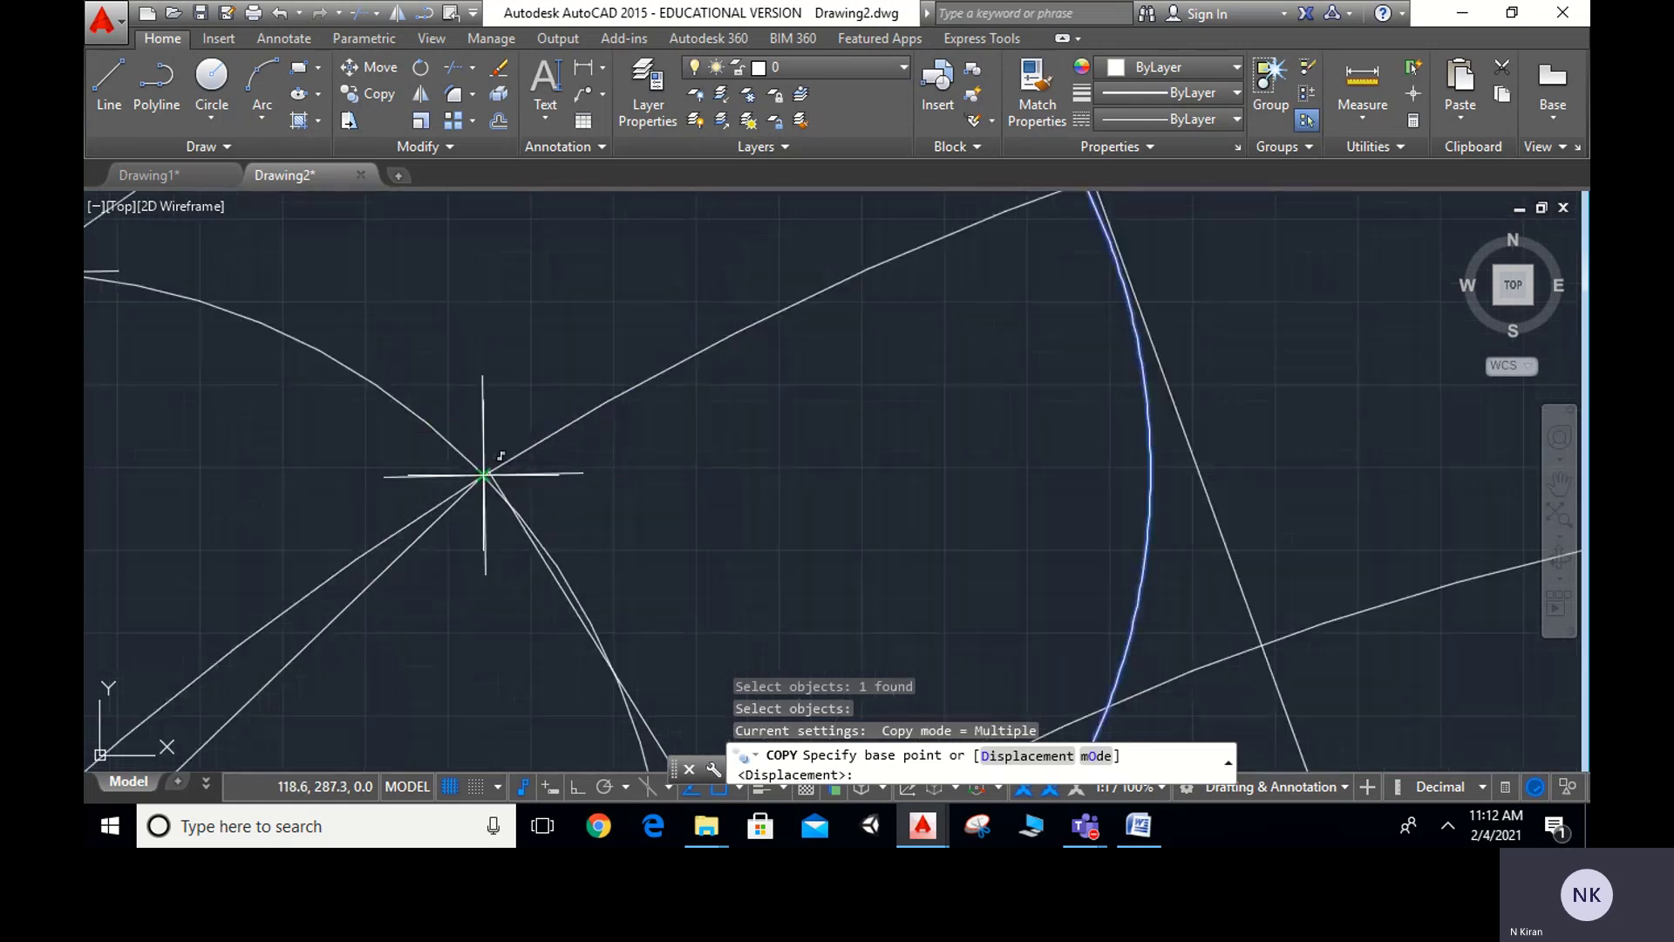
scroll(484, 475, down, 3)
click(484, 474)
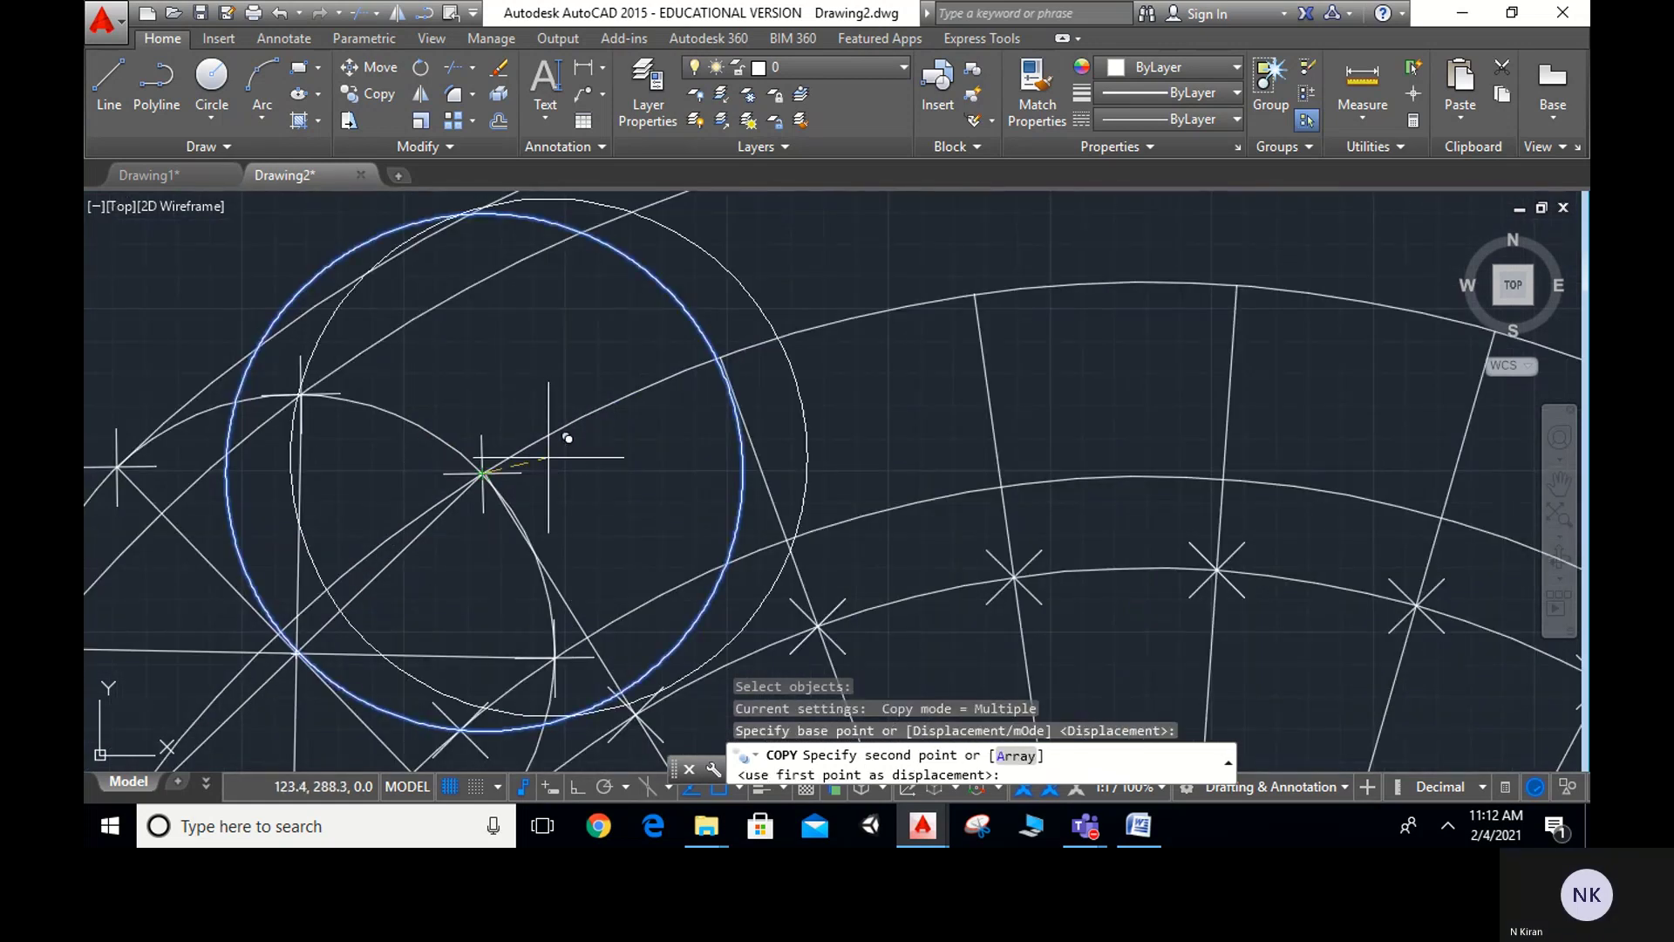
scroll(715, 364, up, 5)
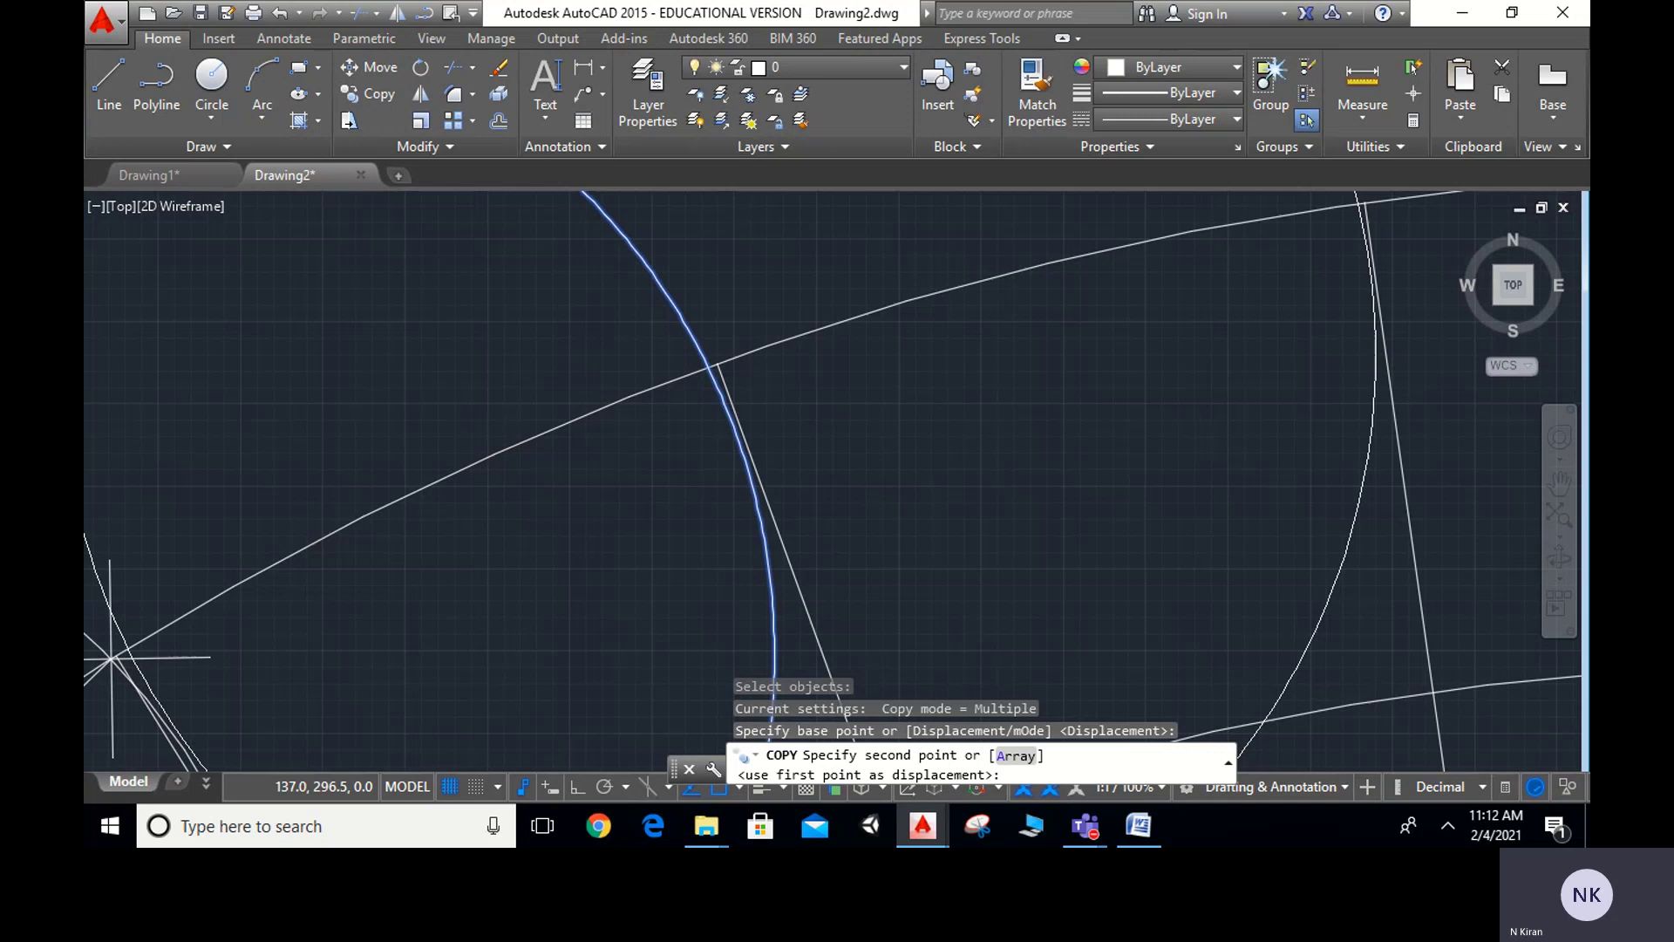
click(714, 369)
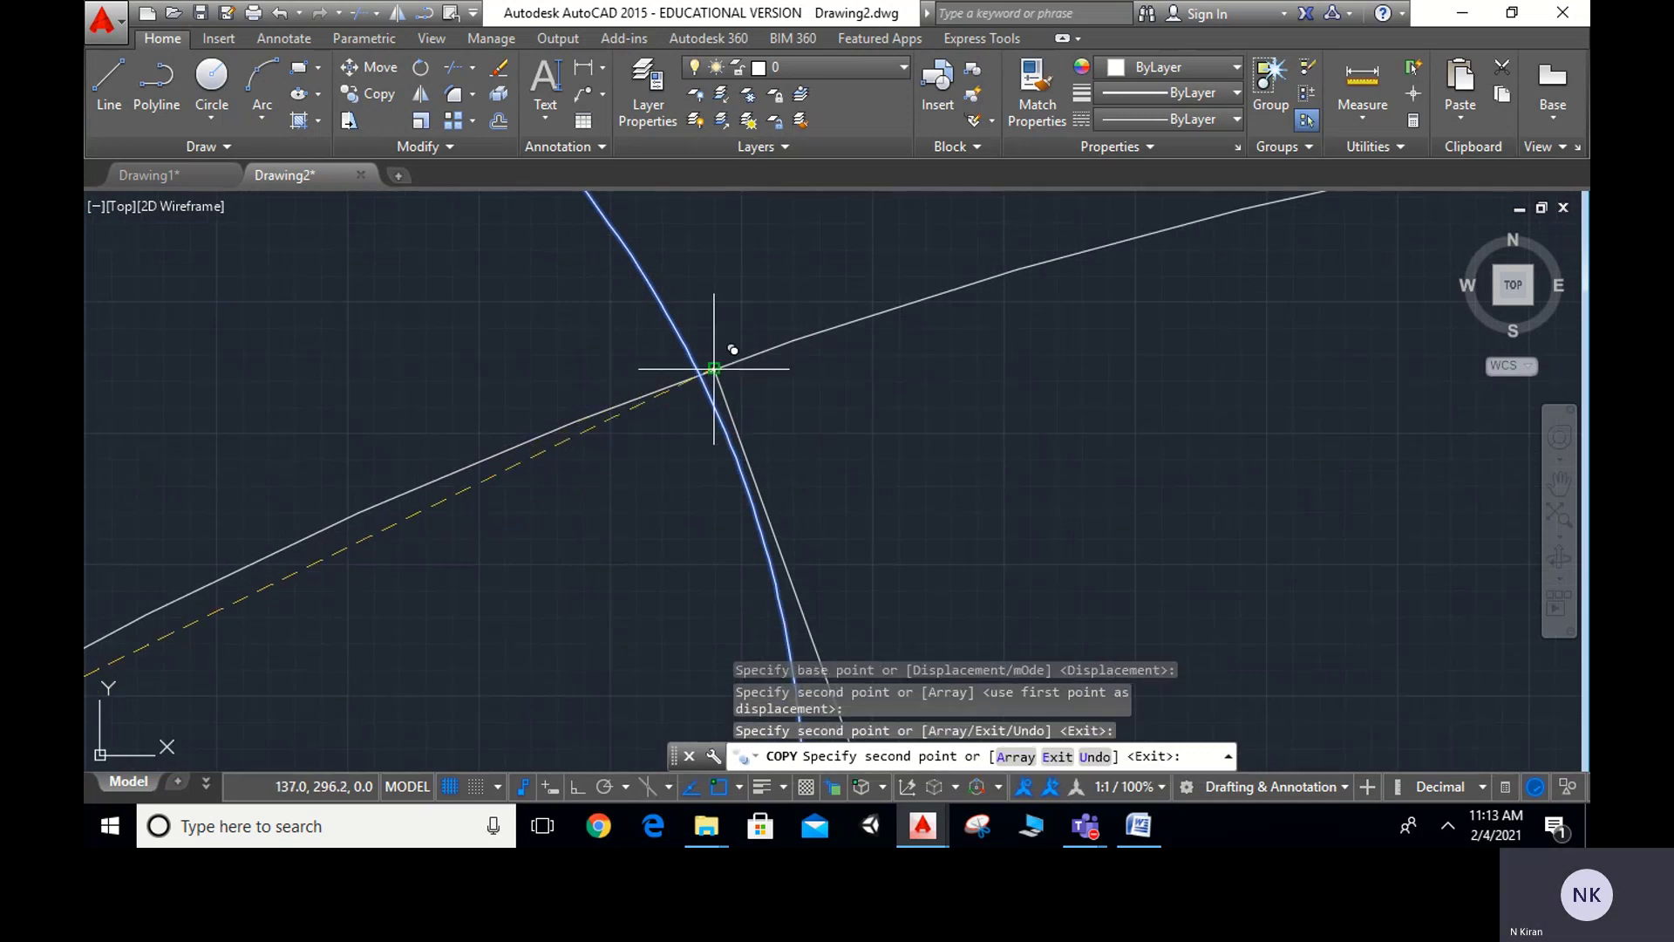
scroll(710, 374, down, 5)
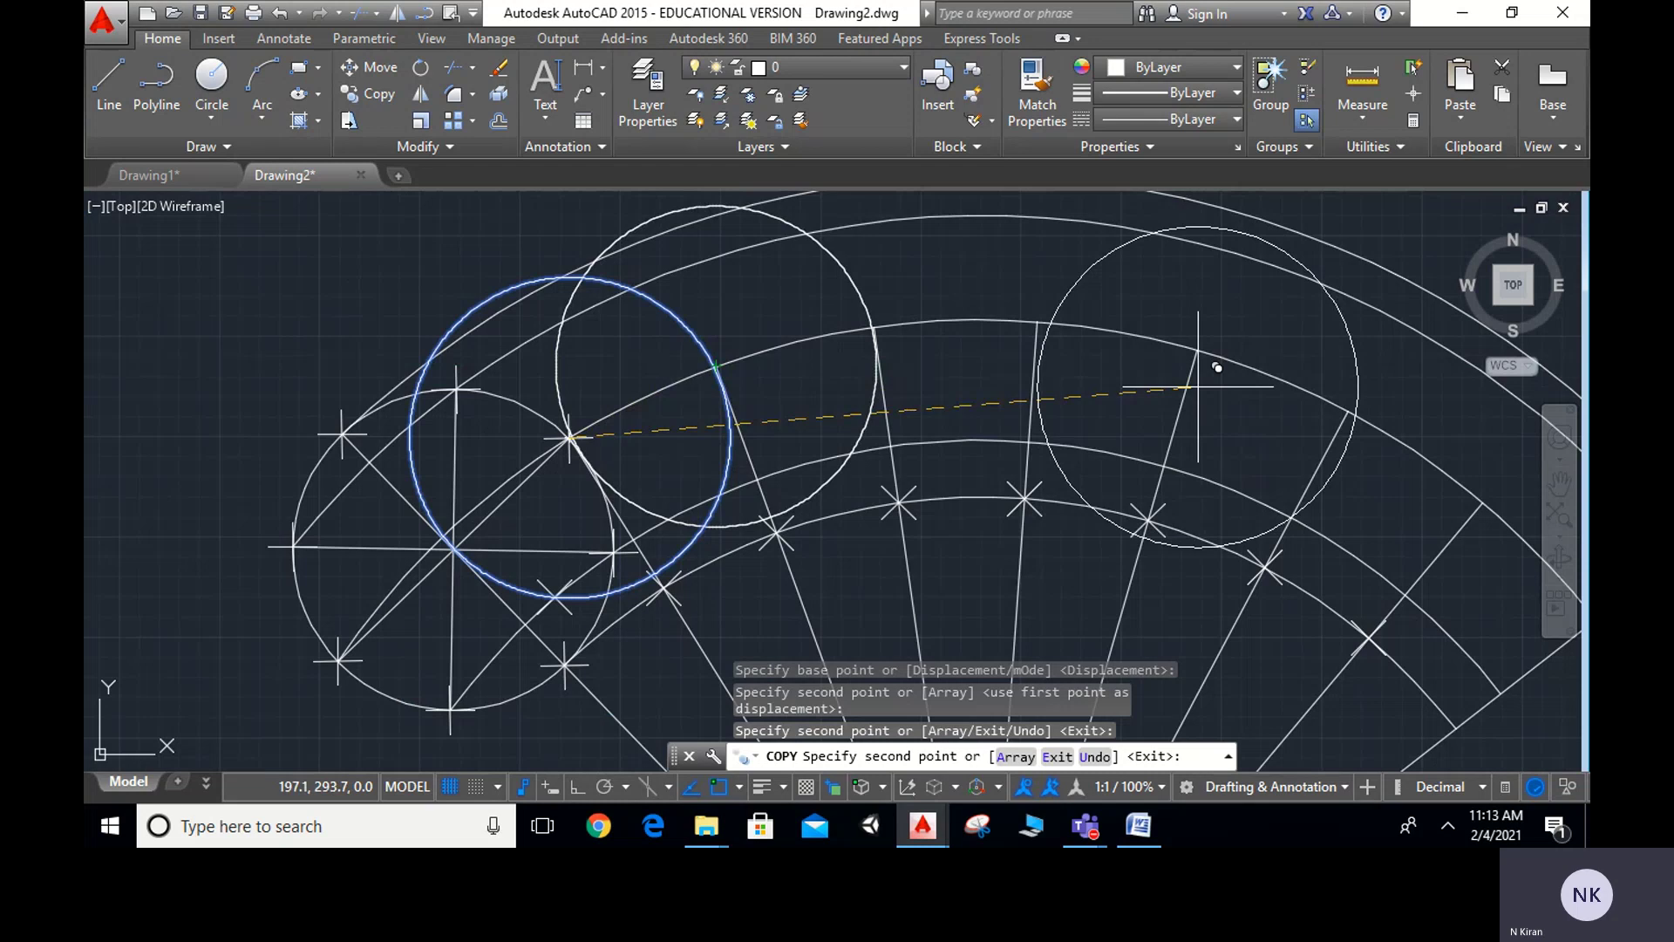
key(Escape)
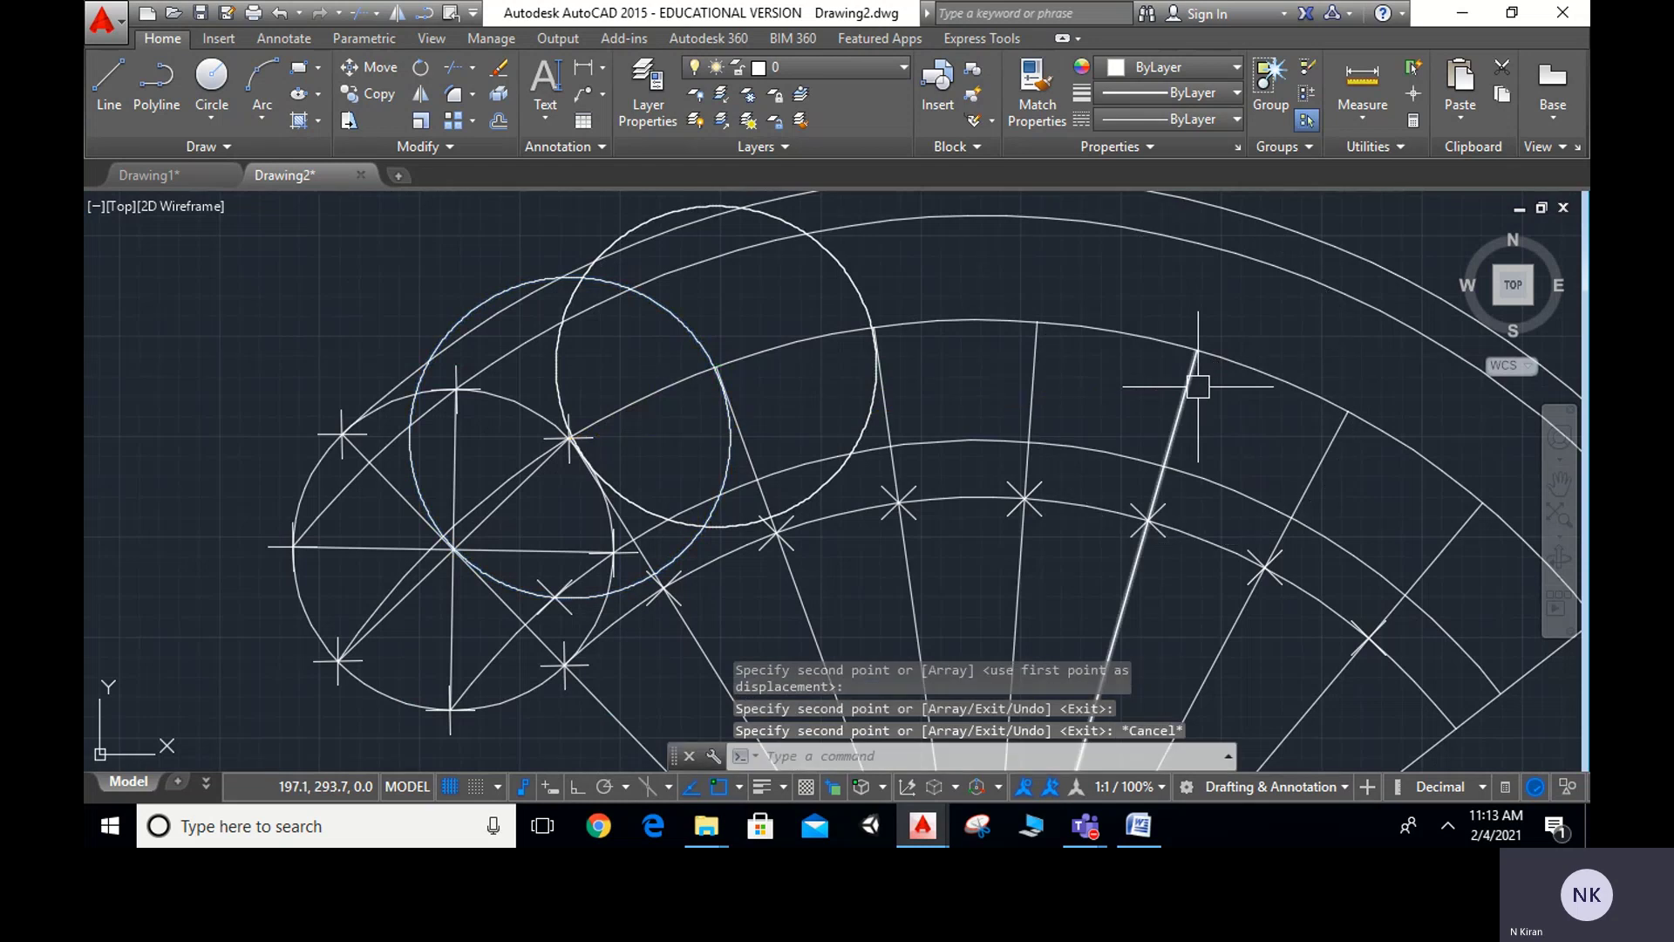
click(484, 291)
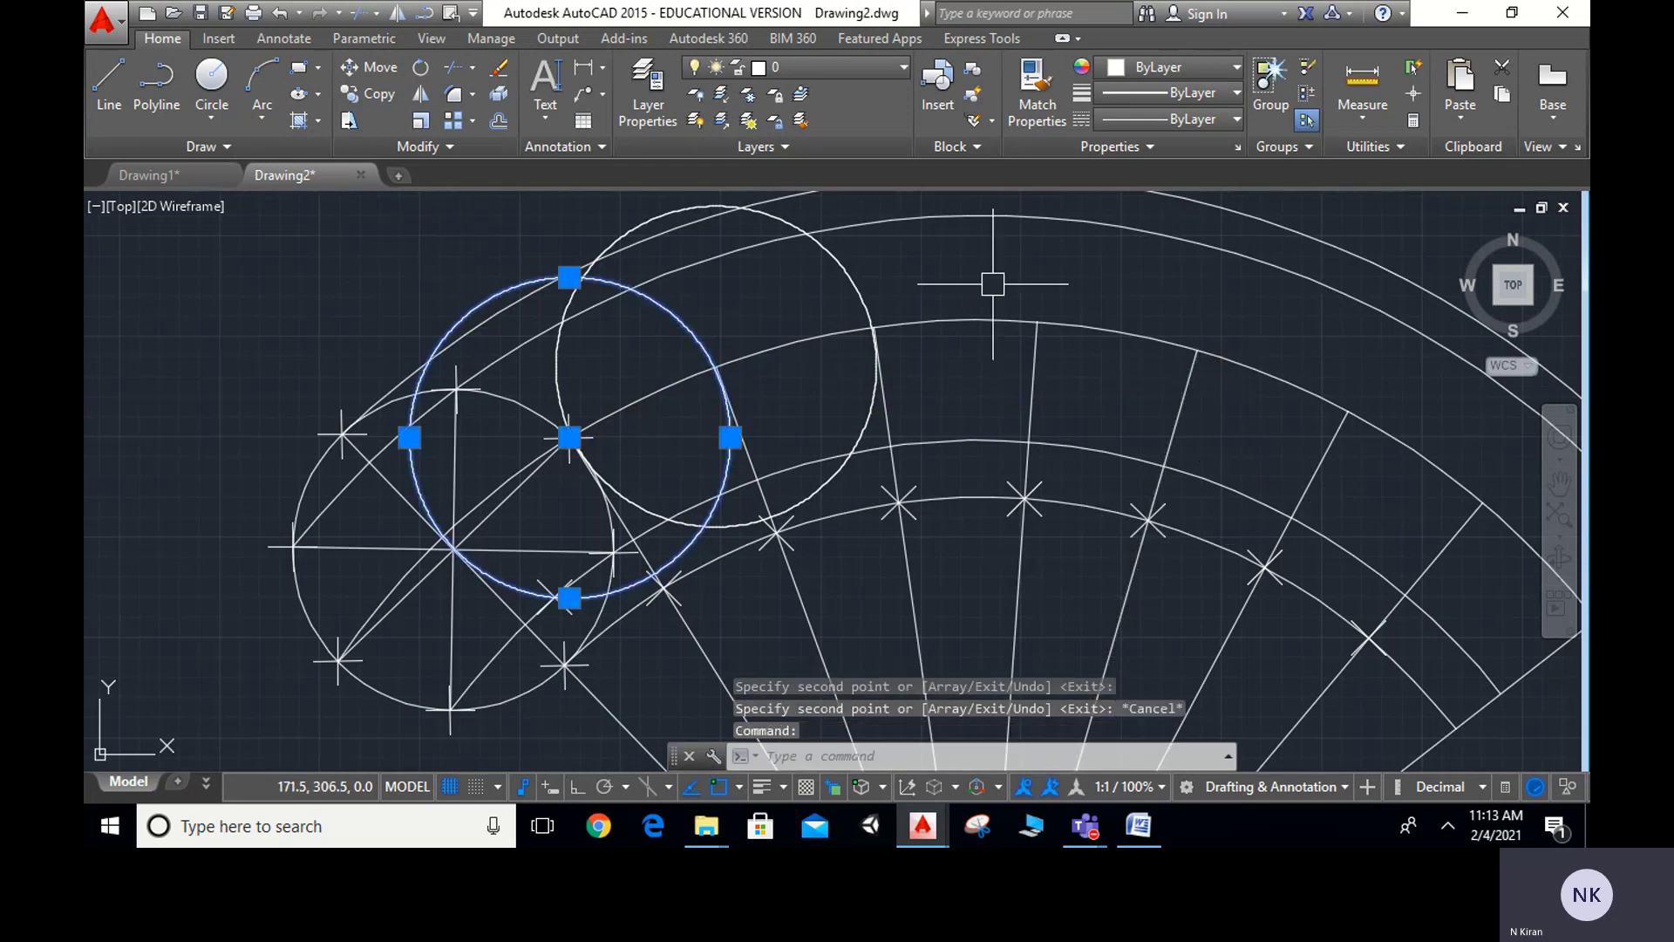
key(Delete)
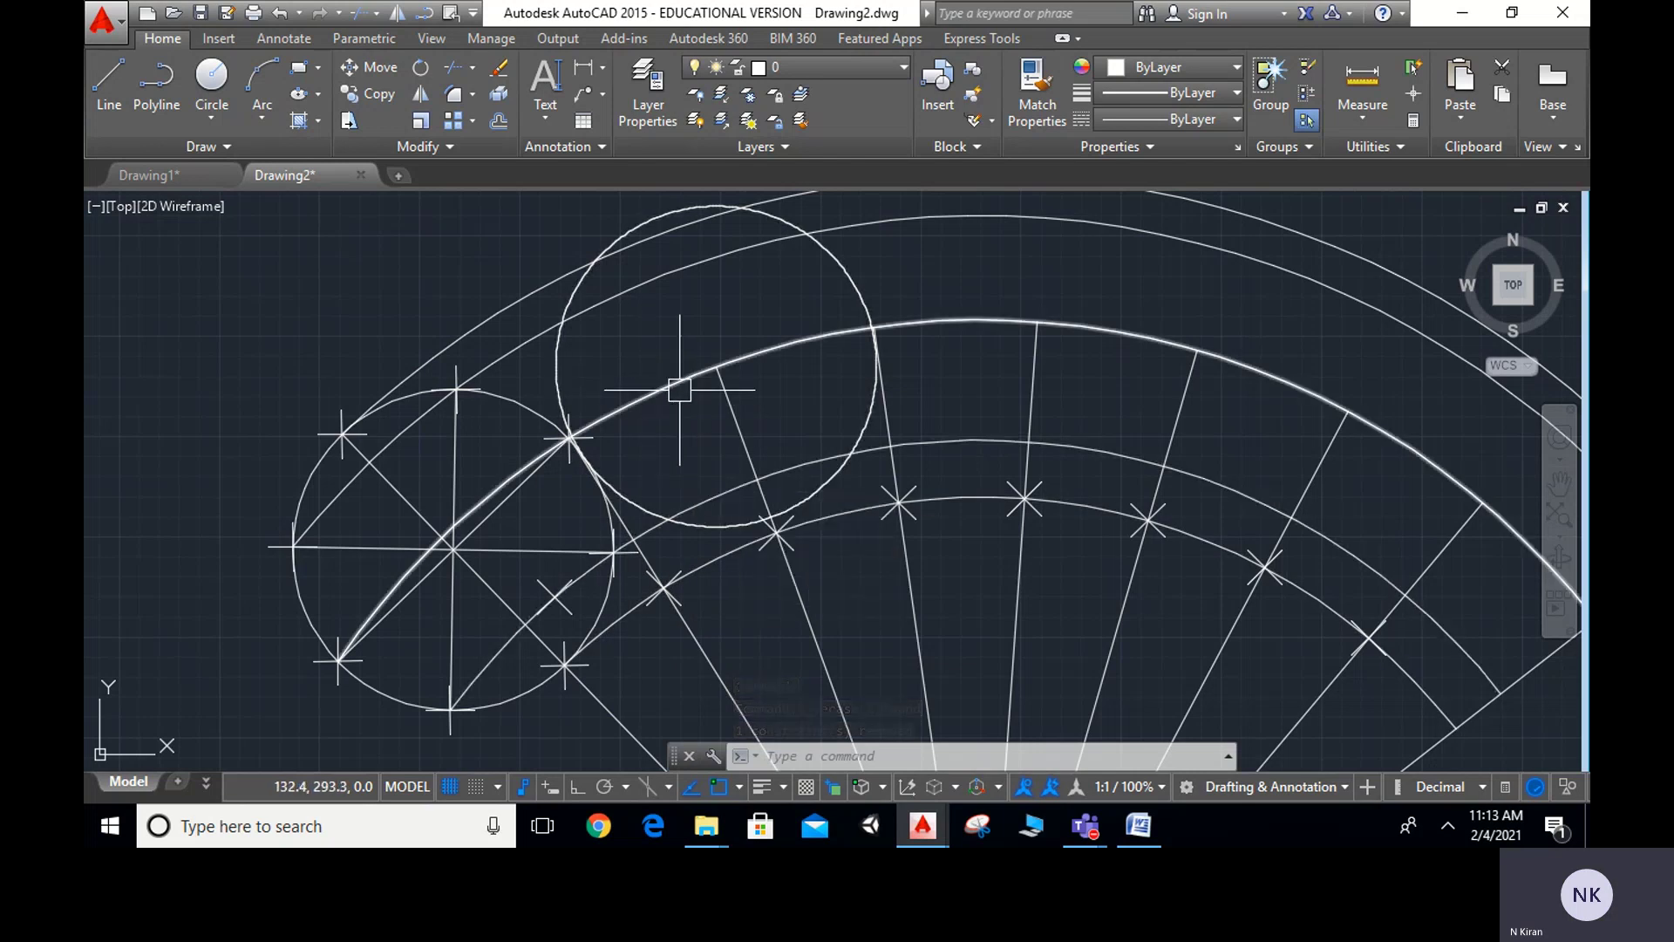
Place a point where the left edge of the copied circle crosses the second concentric arc beyond the base arc
scroll(603, 438, up, 5)
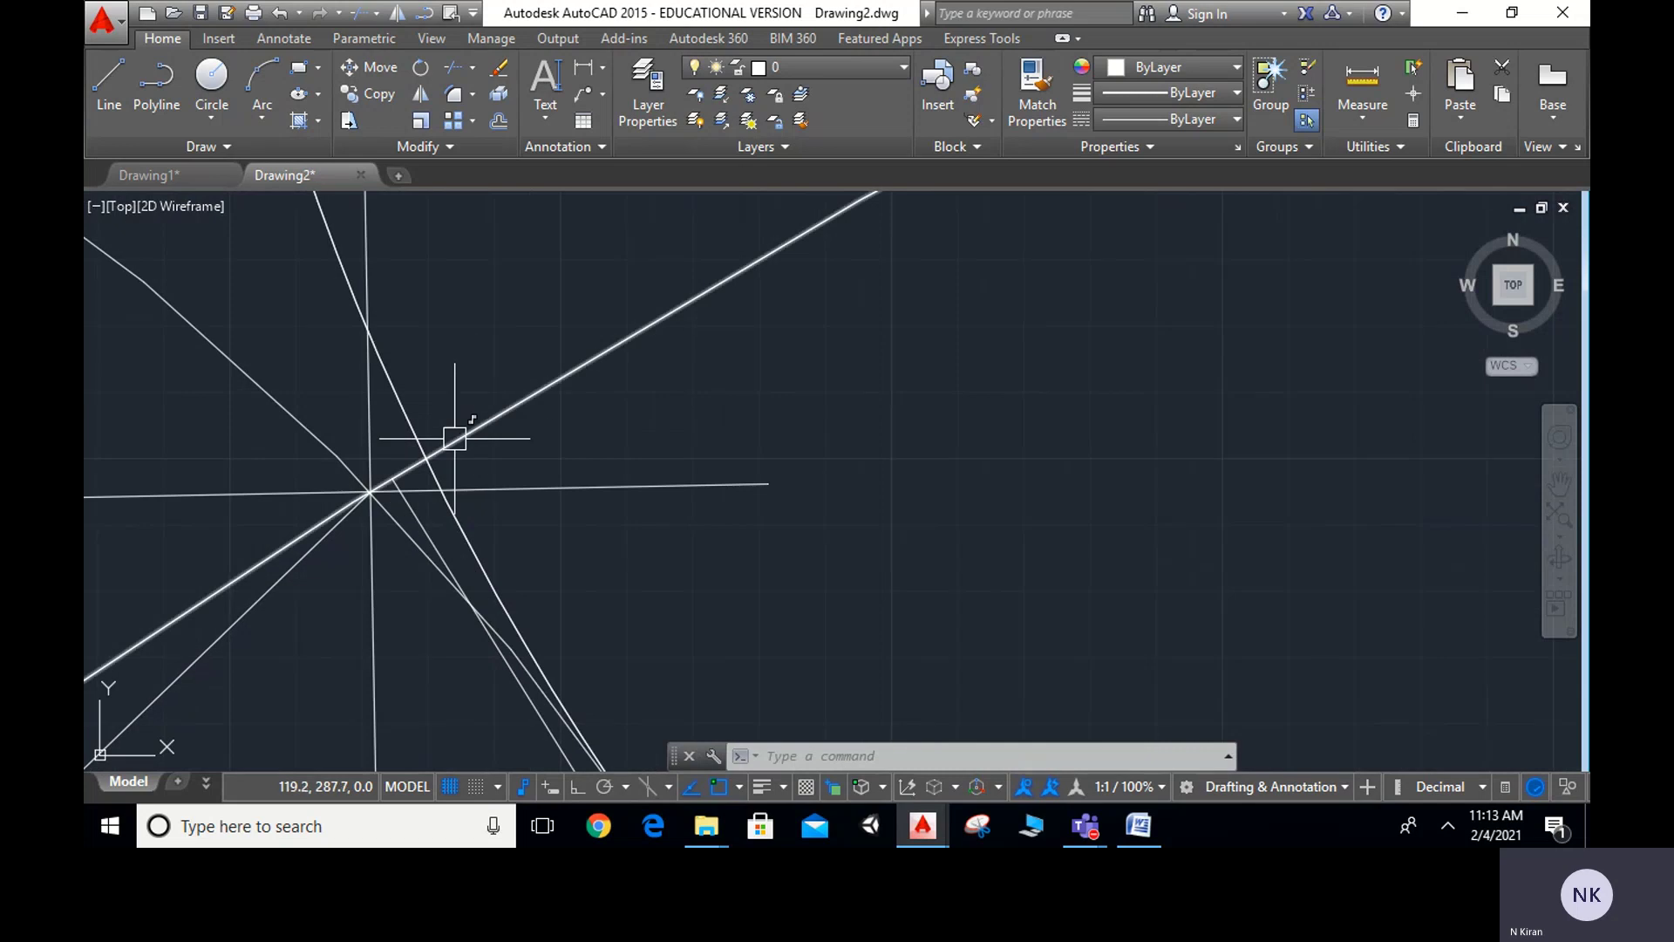
text(po)
key(Return)
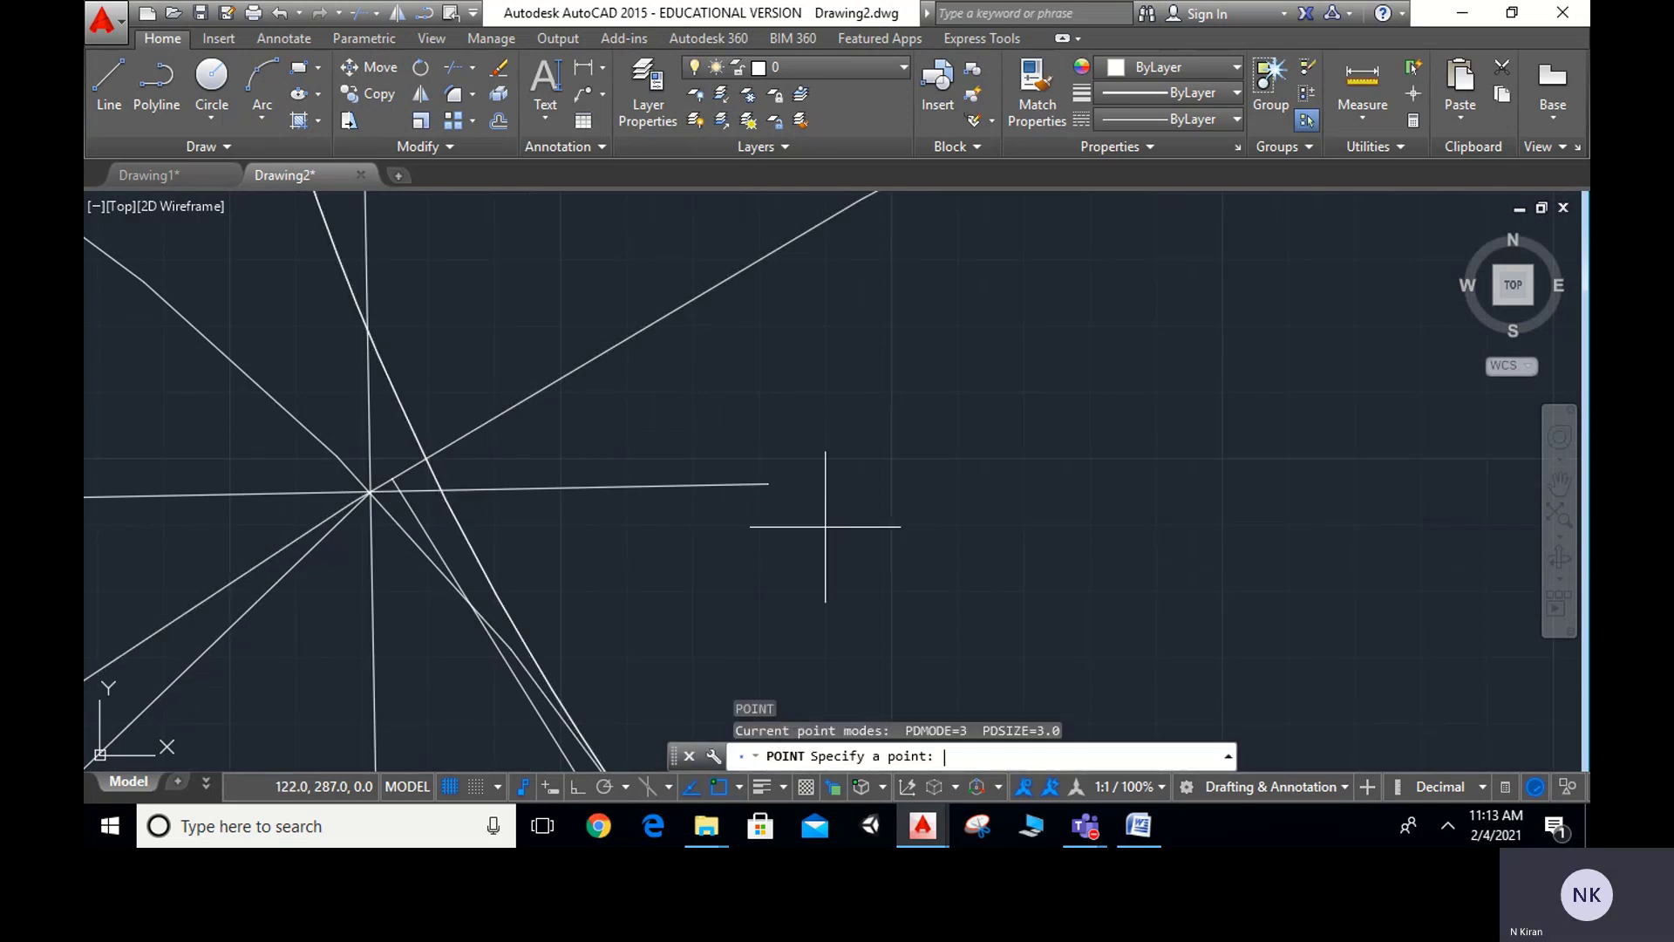
click(425, 456)
scroll(436, 453, down, 5)
mouse_move(707, 486)
middle_down()
mouse_move(721, 503)
mouse_move(567, 370)
mouse_move(474, 377)
middle_up()
mouse_move(786, 488)
middle_down()
mouse_move(798, 532)
mouse_move(753, 609)
middle_up()
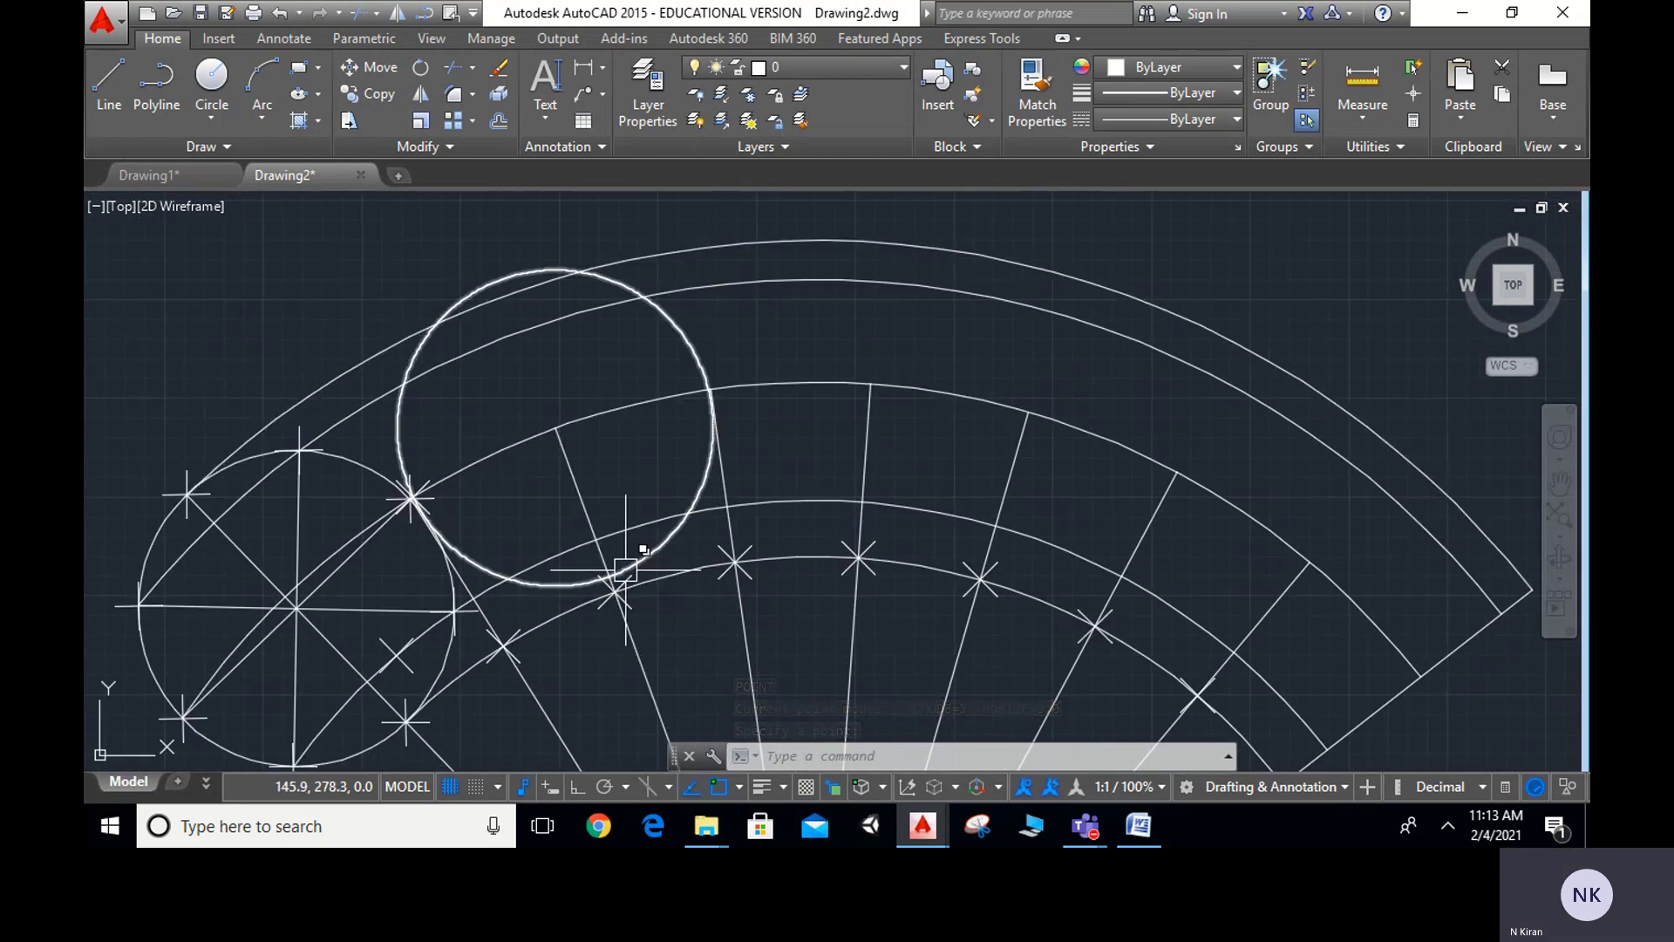
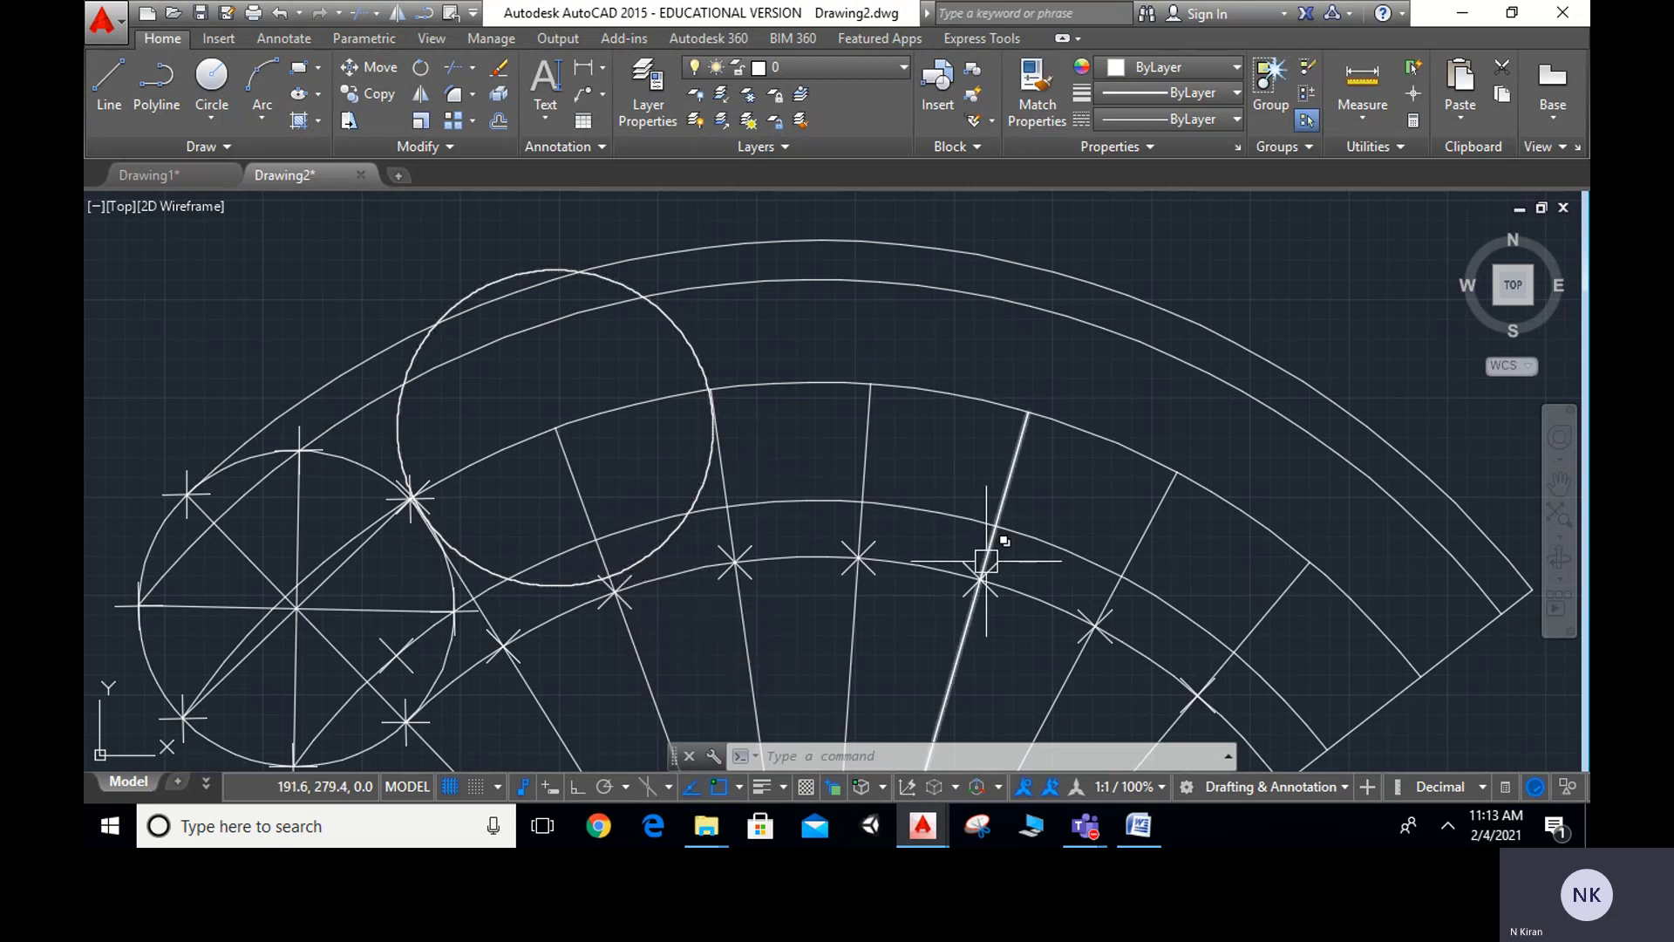
Copy the circle from its centre on the second division radius to where the third division radius meets the second concentric arc
text(co)
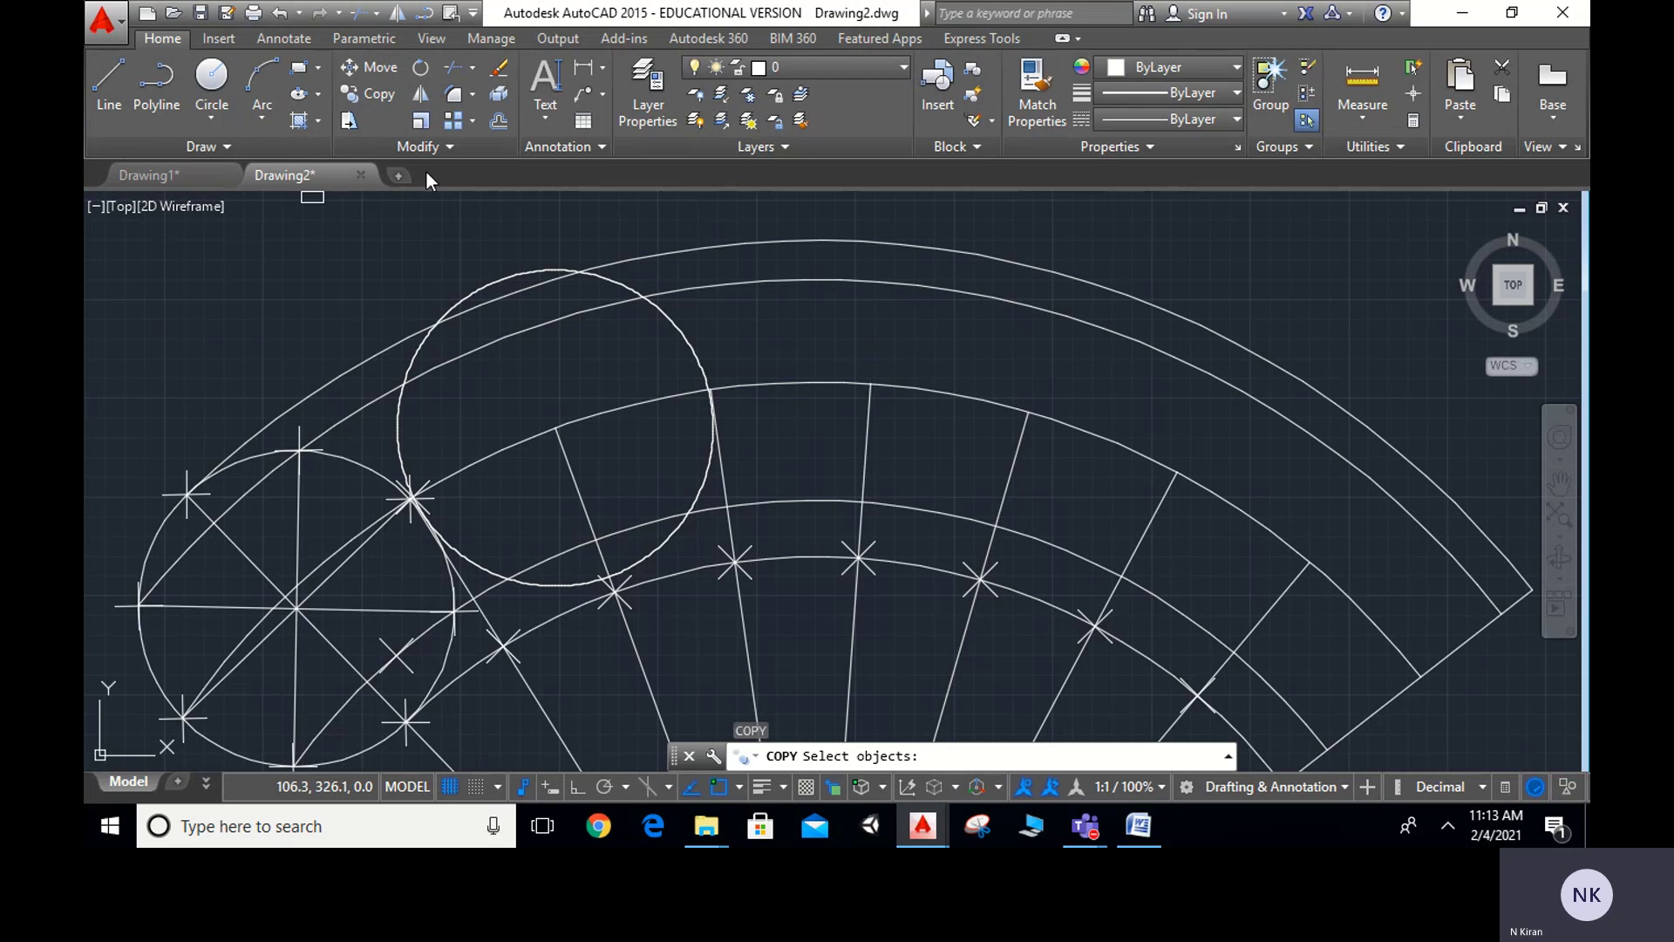
click(649, 314)
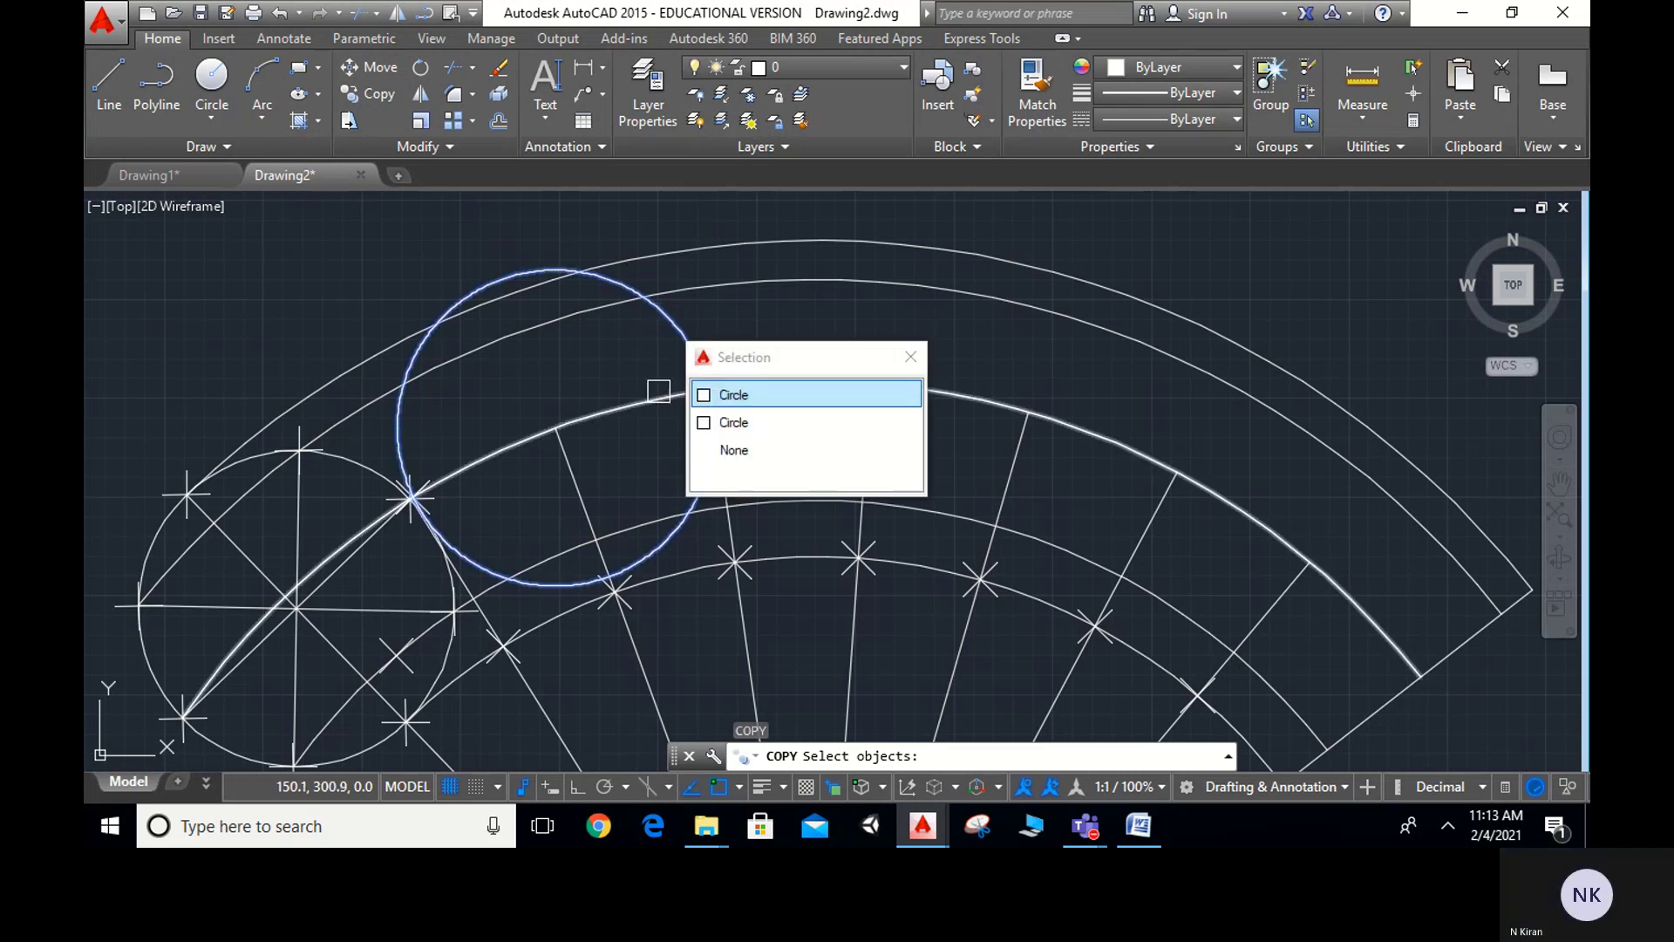
click(700, 394)
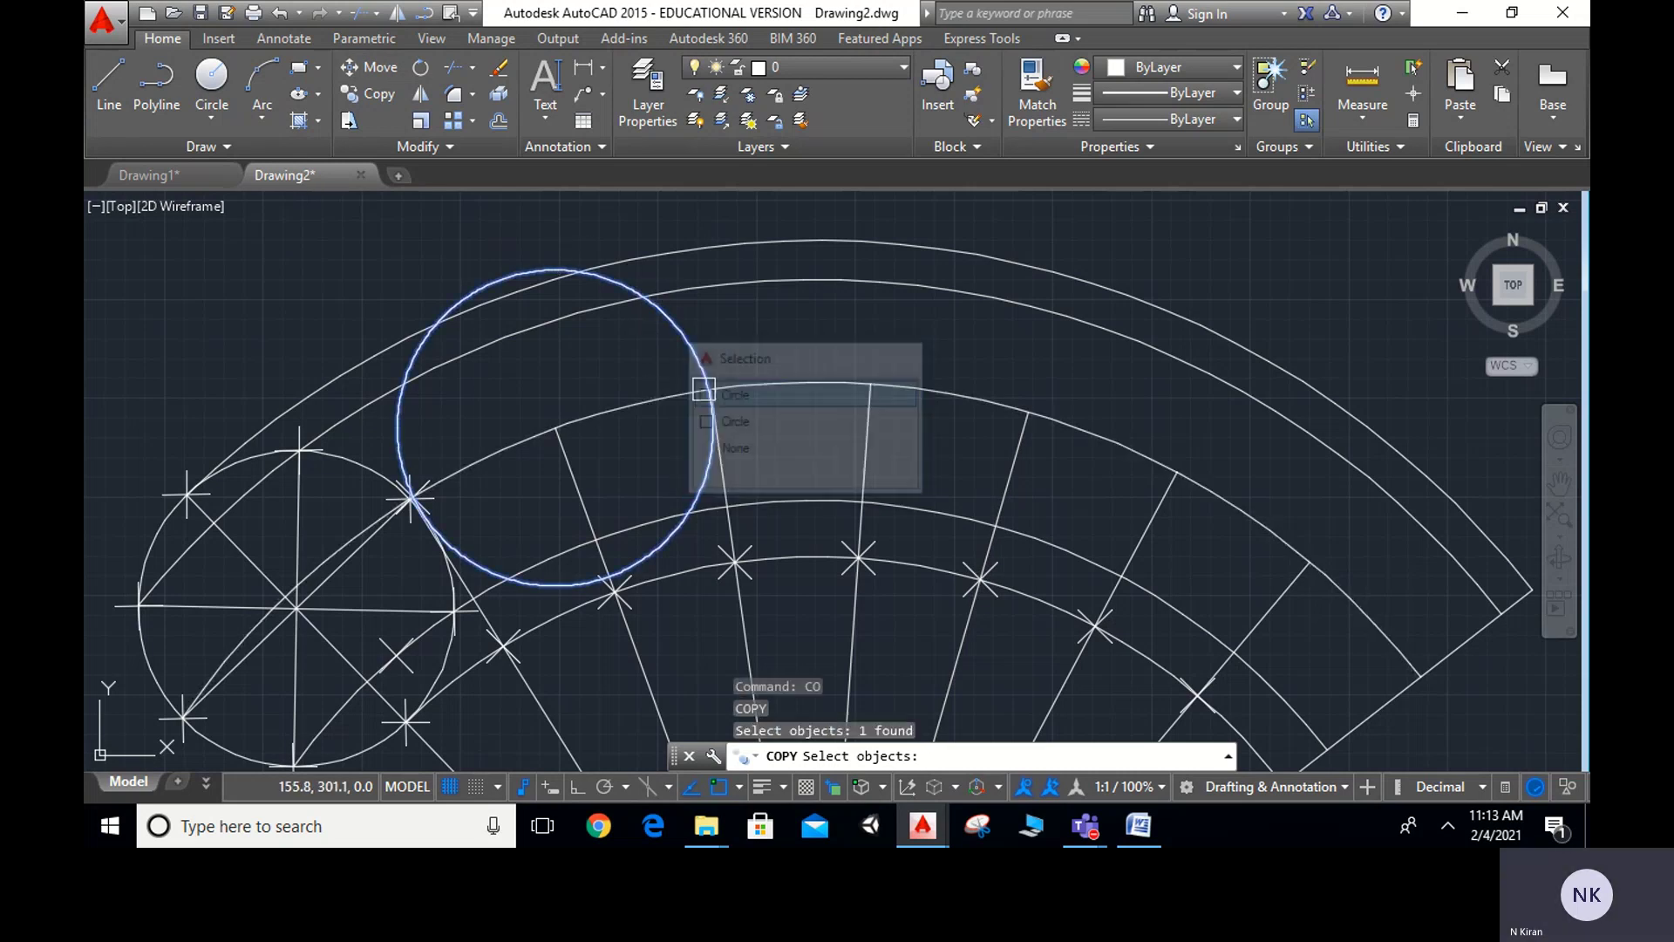
key(Return)
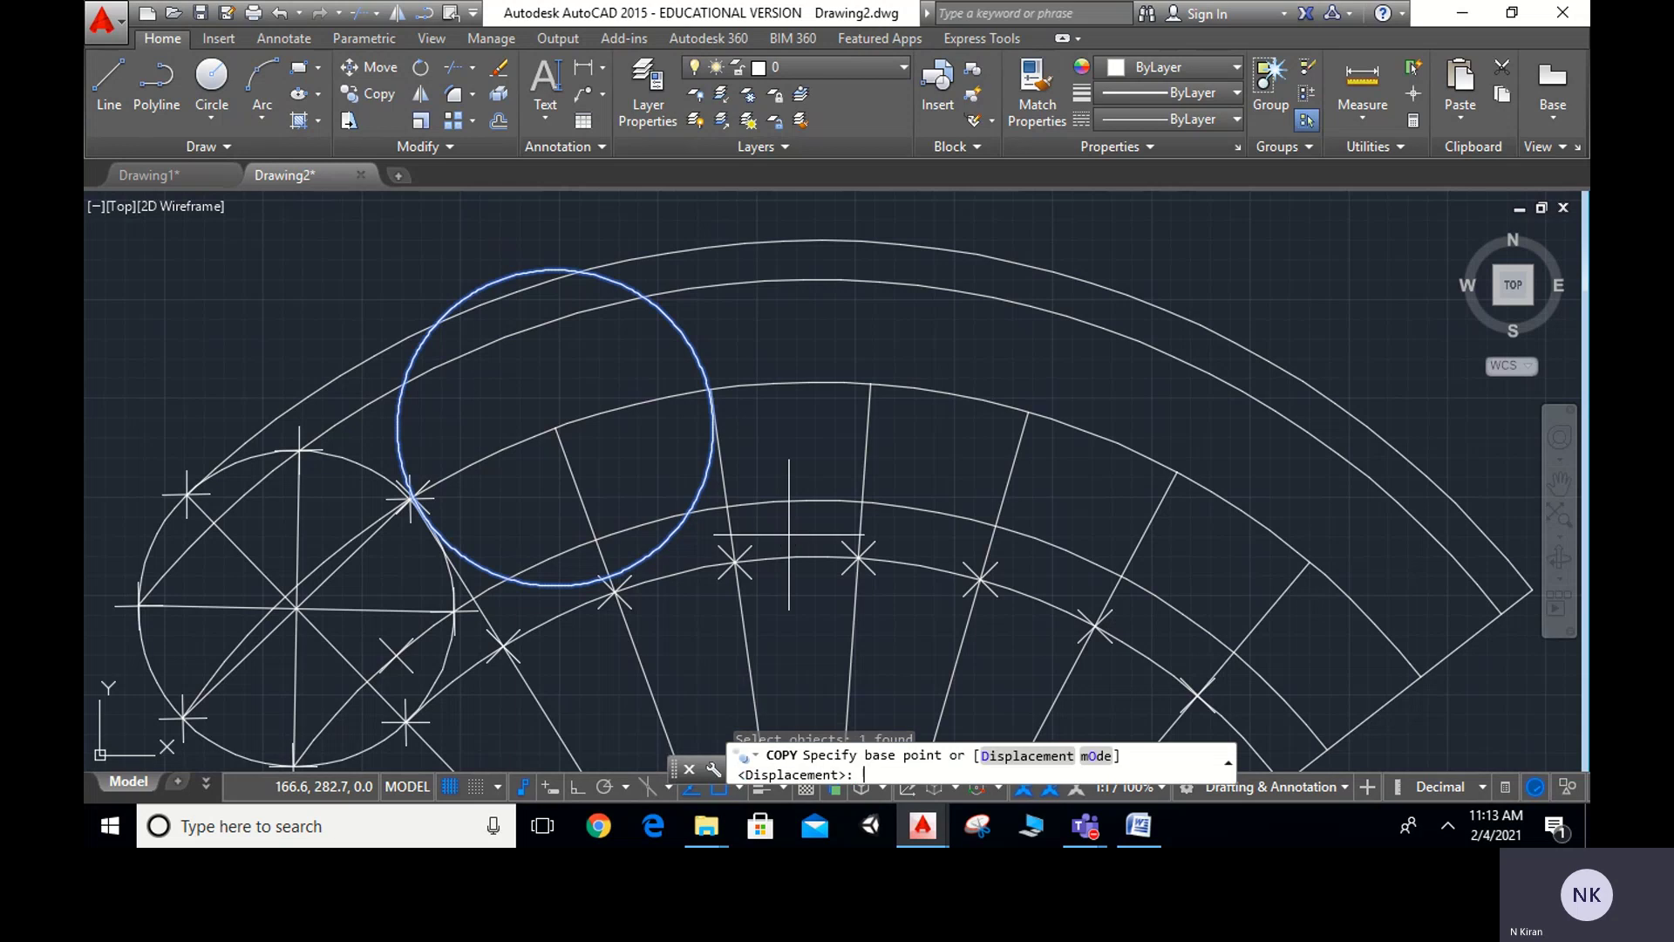
click(555, 427)
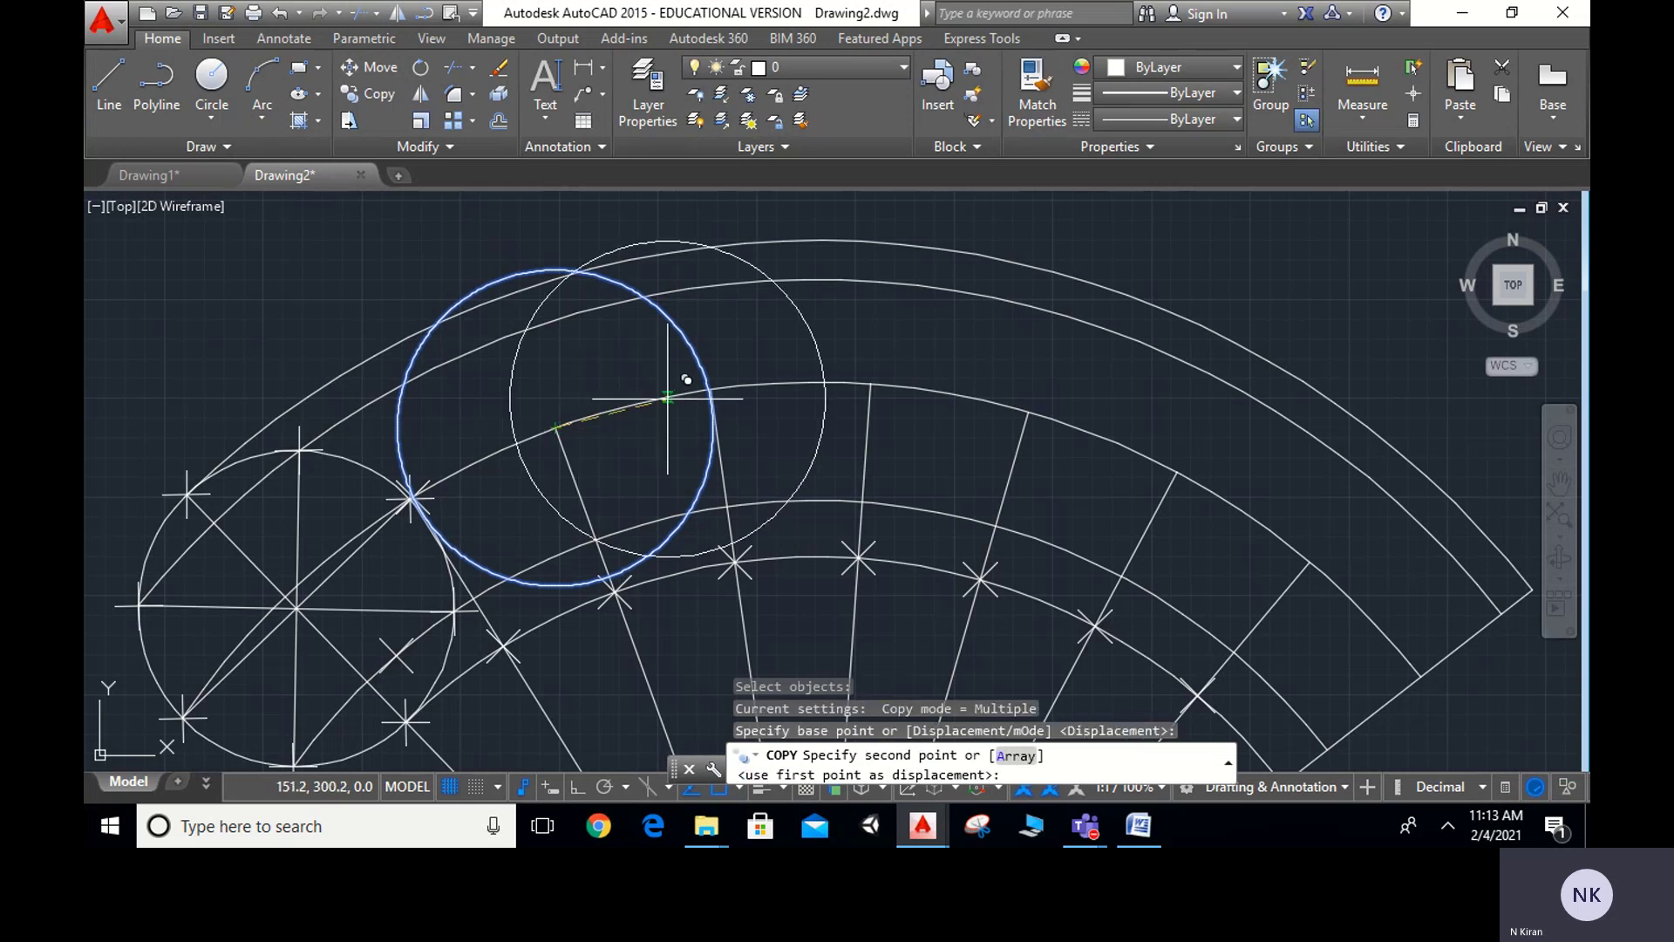
scroll(689, 371, up, 5)
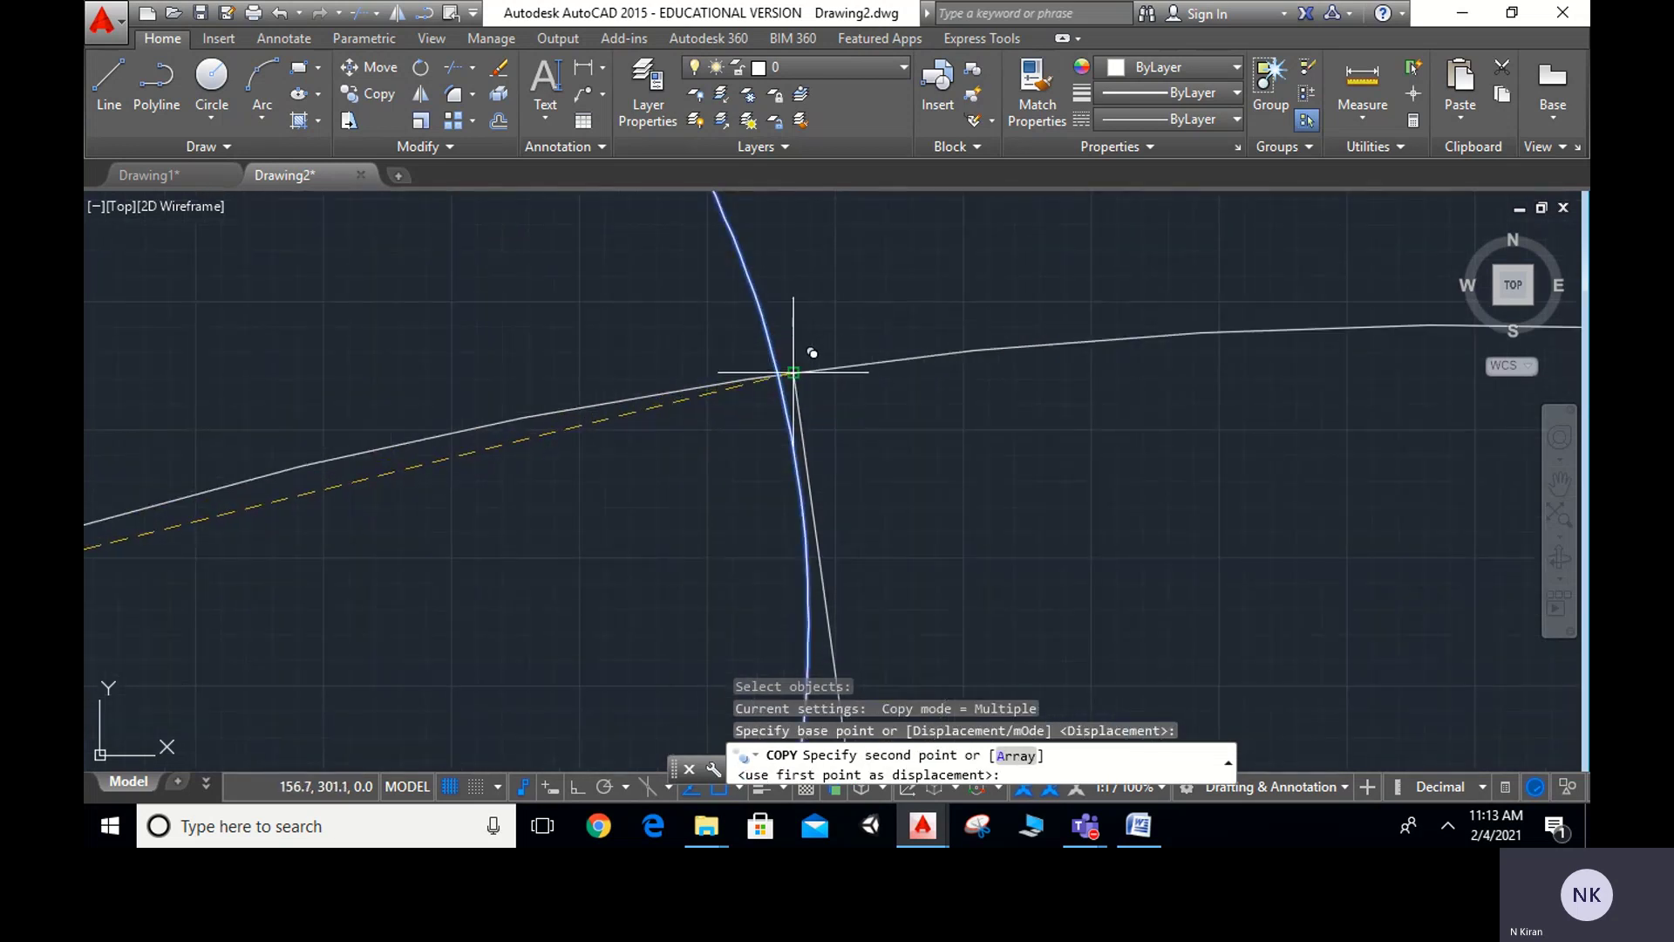
click(794, 372)
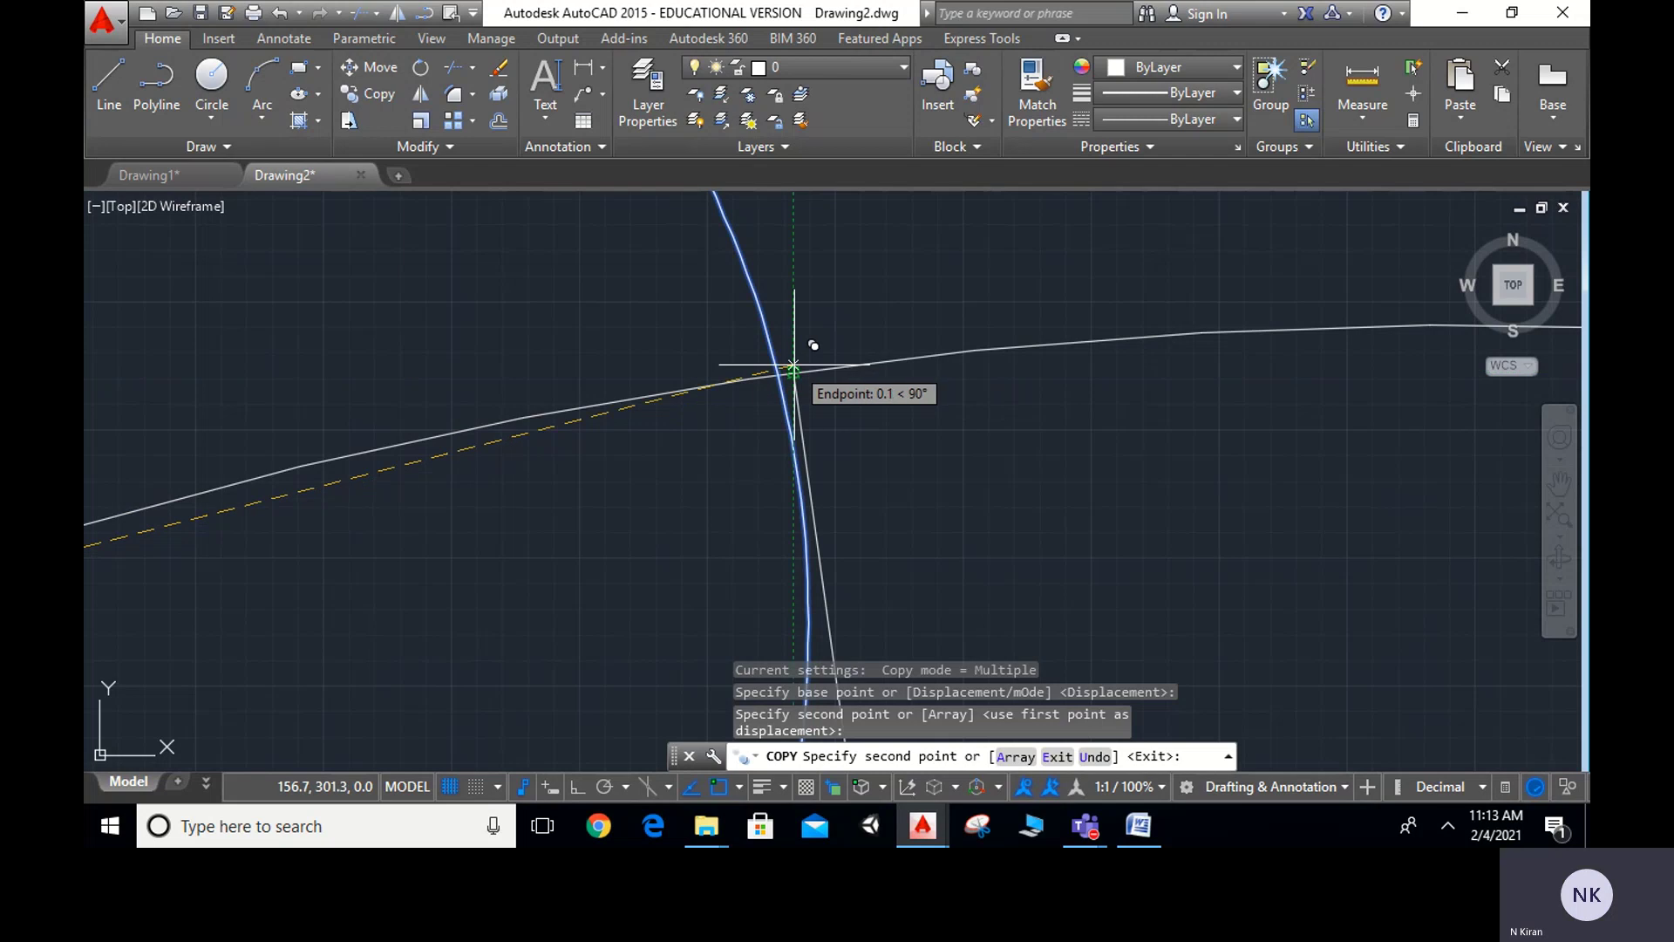
scroll(798, 362, down, 5)
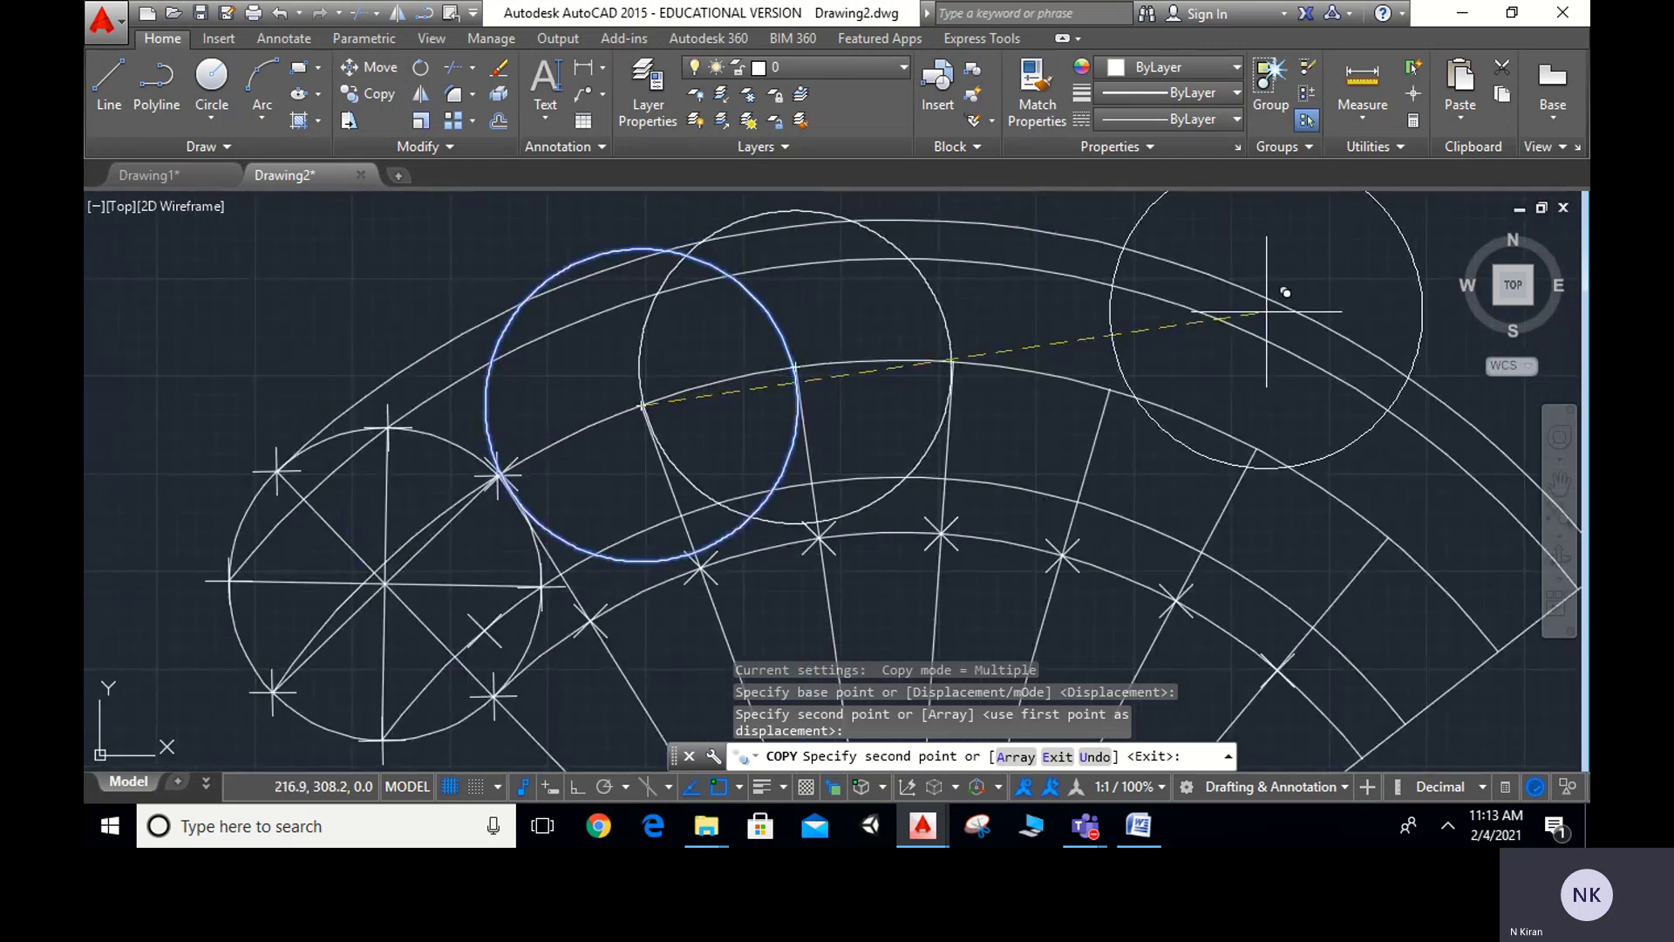
key(Escape)
Delete both overlapping circles centred on the second division radius
click(570, 259)
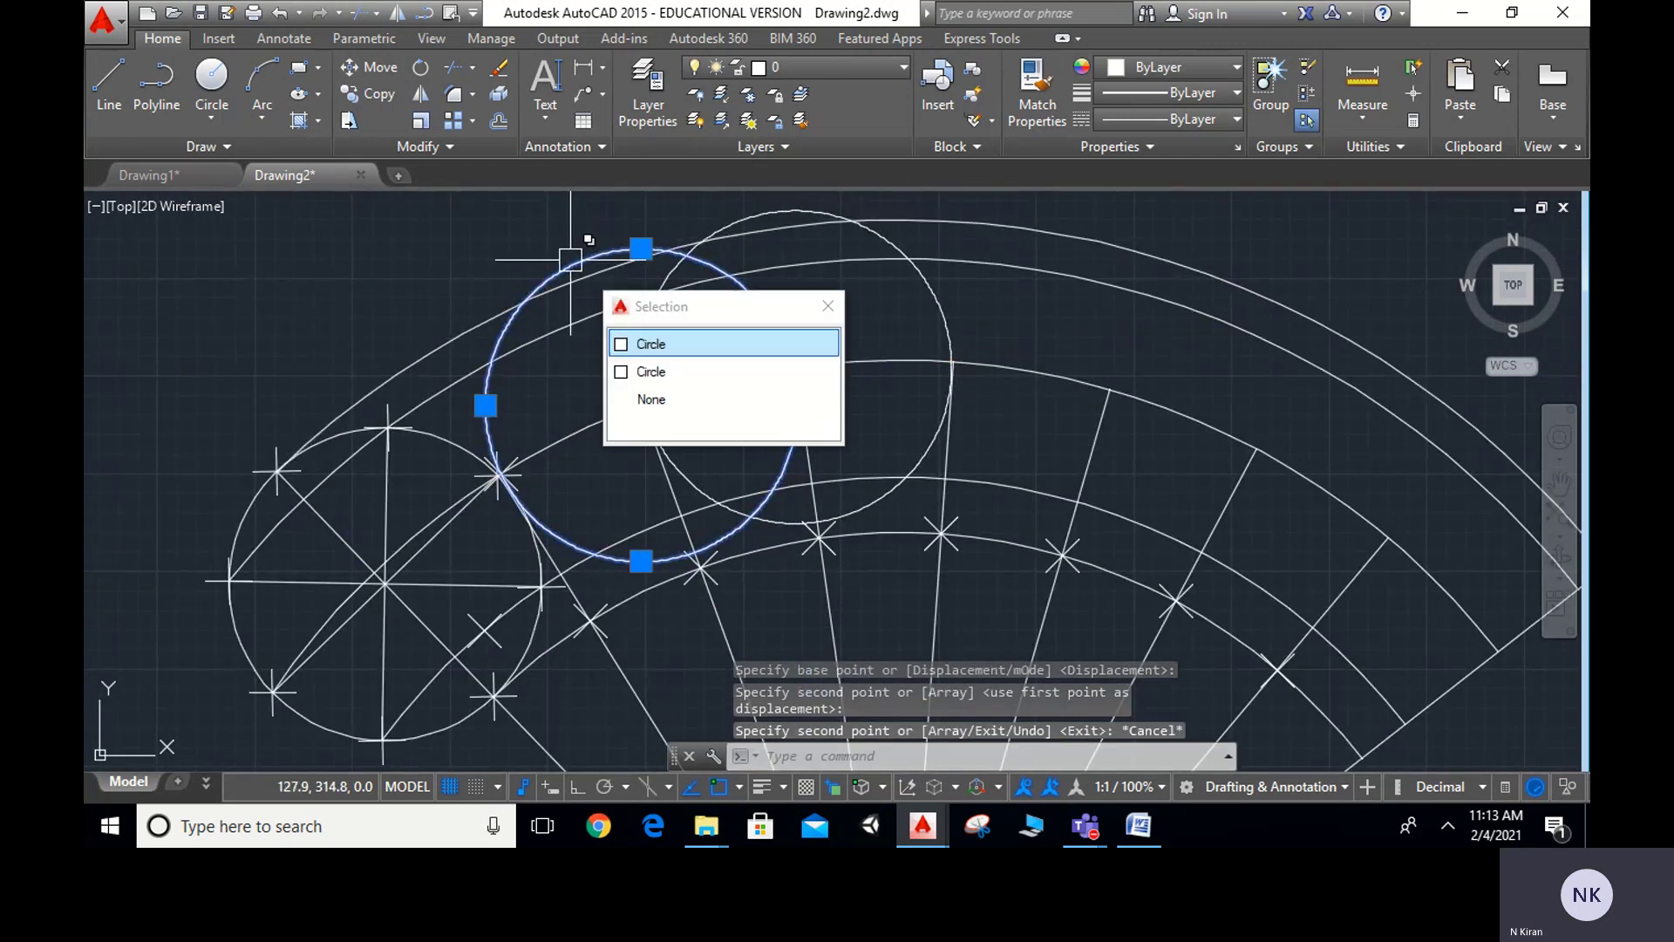
click(631, 345)
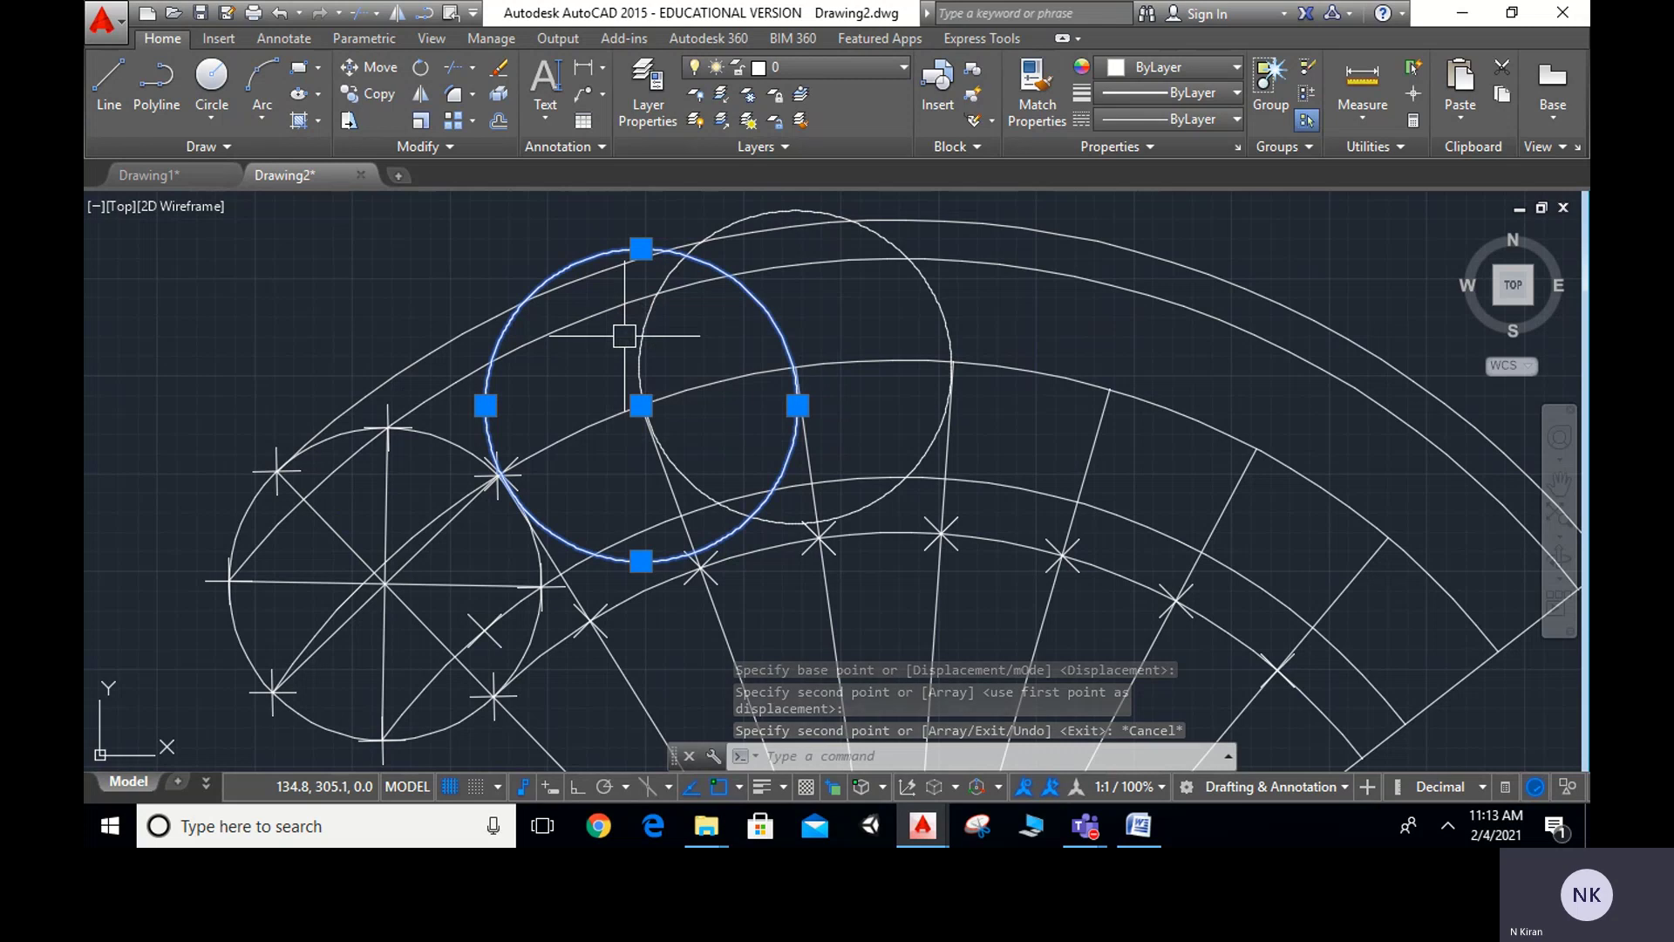
key(Delete)
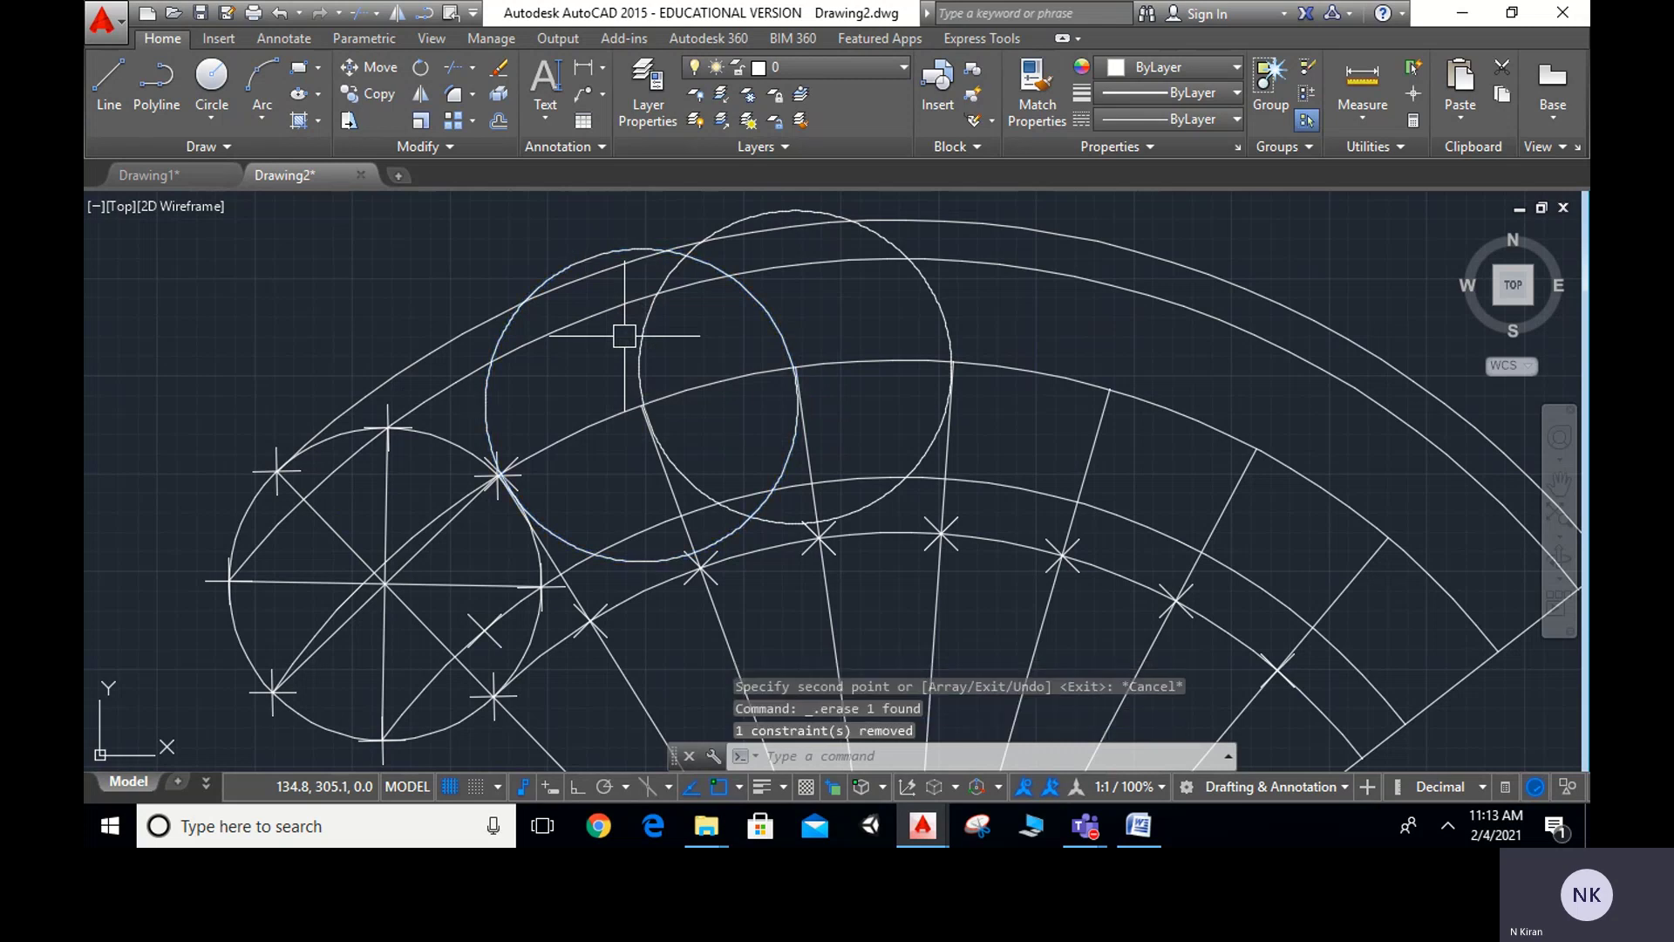
click(555, 260)
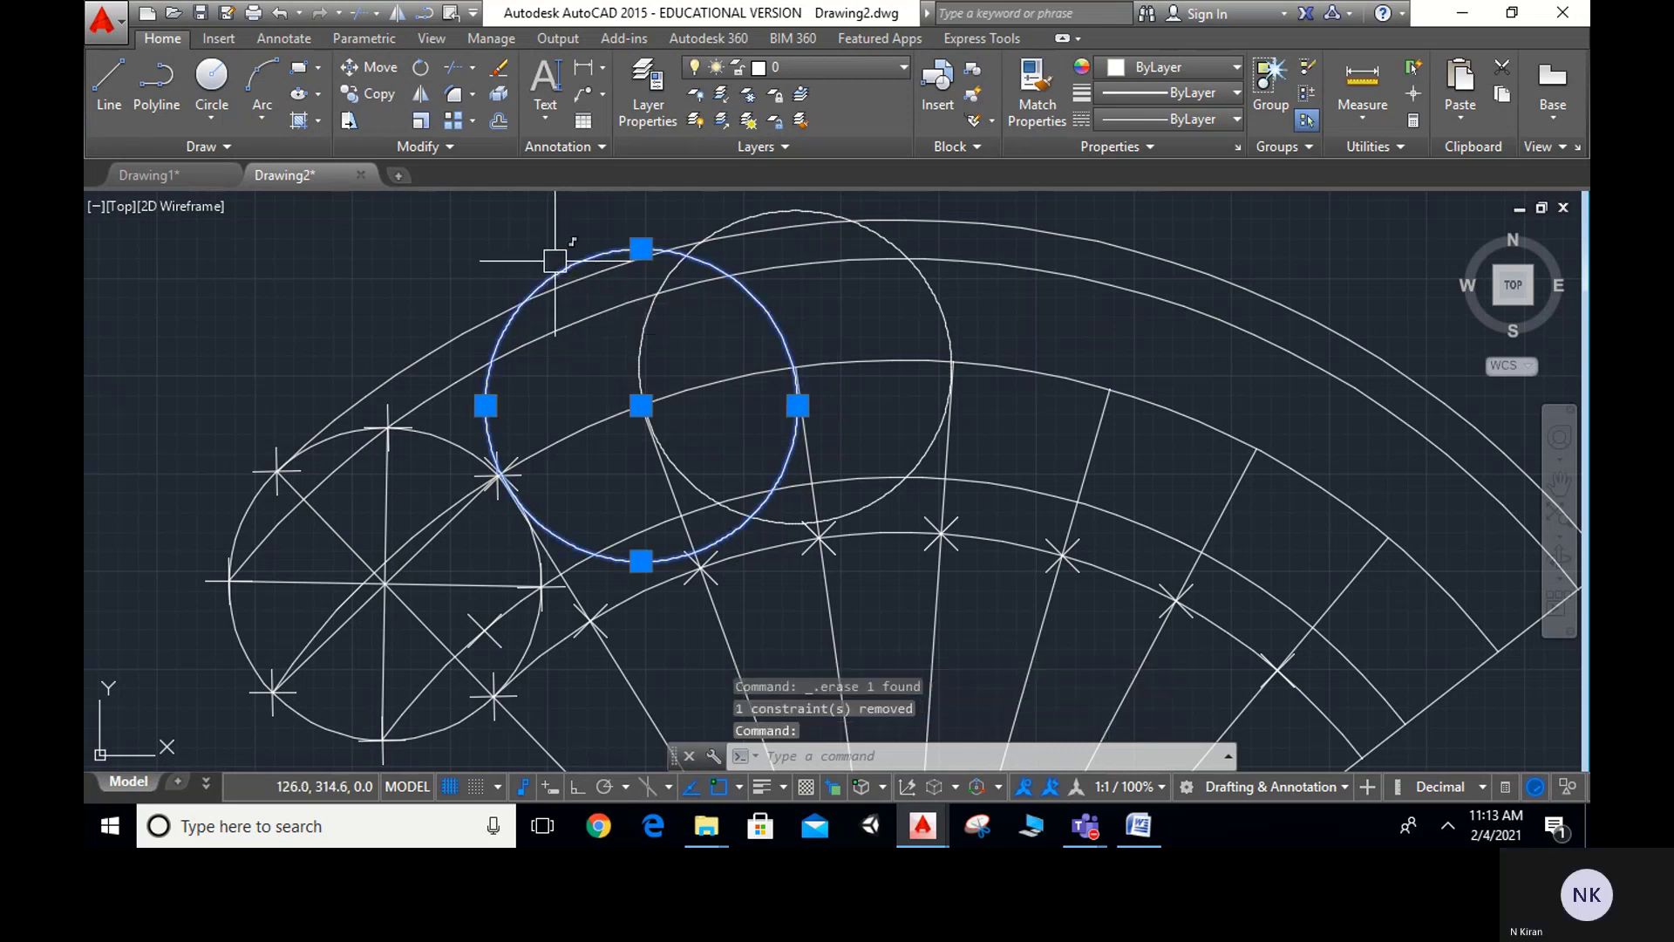
key(Delete)
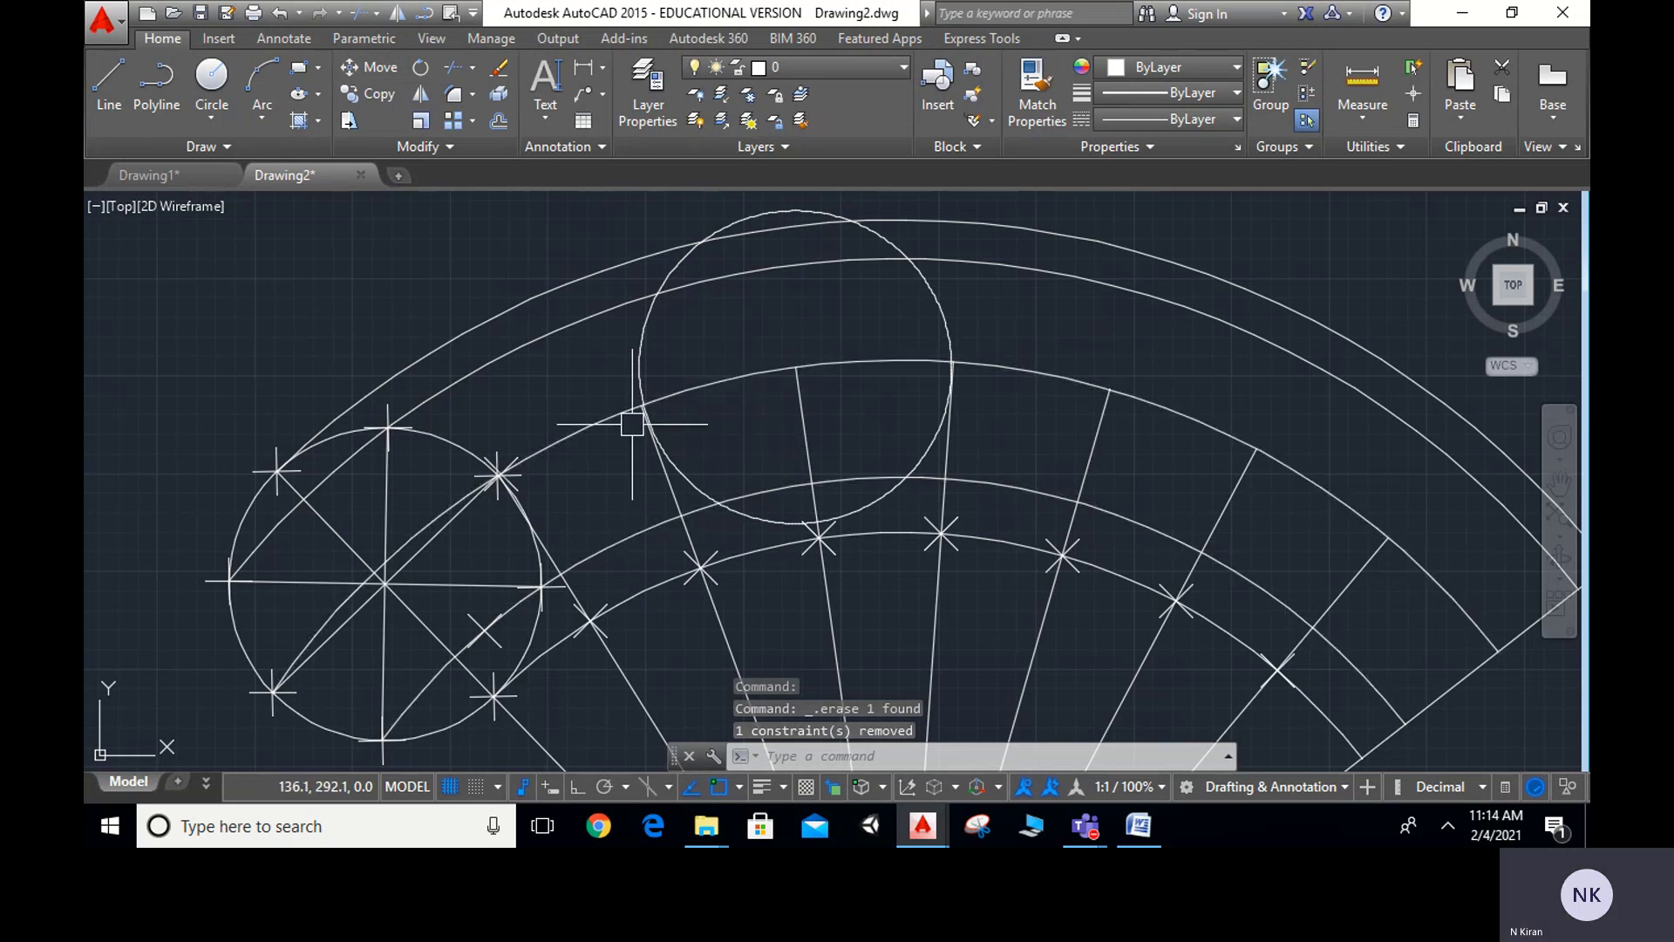
Place a point where the left edge of the remaining copied circle crosses the third concentric arc beyond the base arc
scroll(697, 292, up, 4)
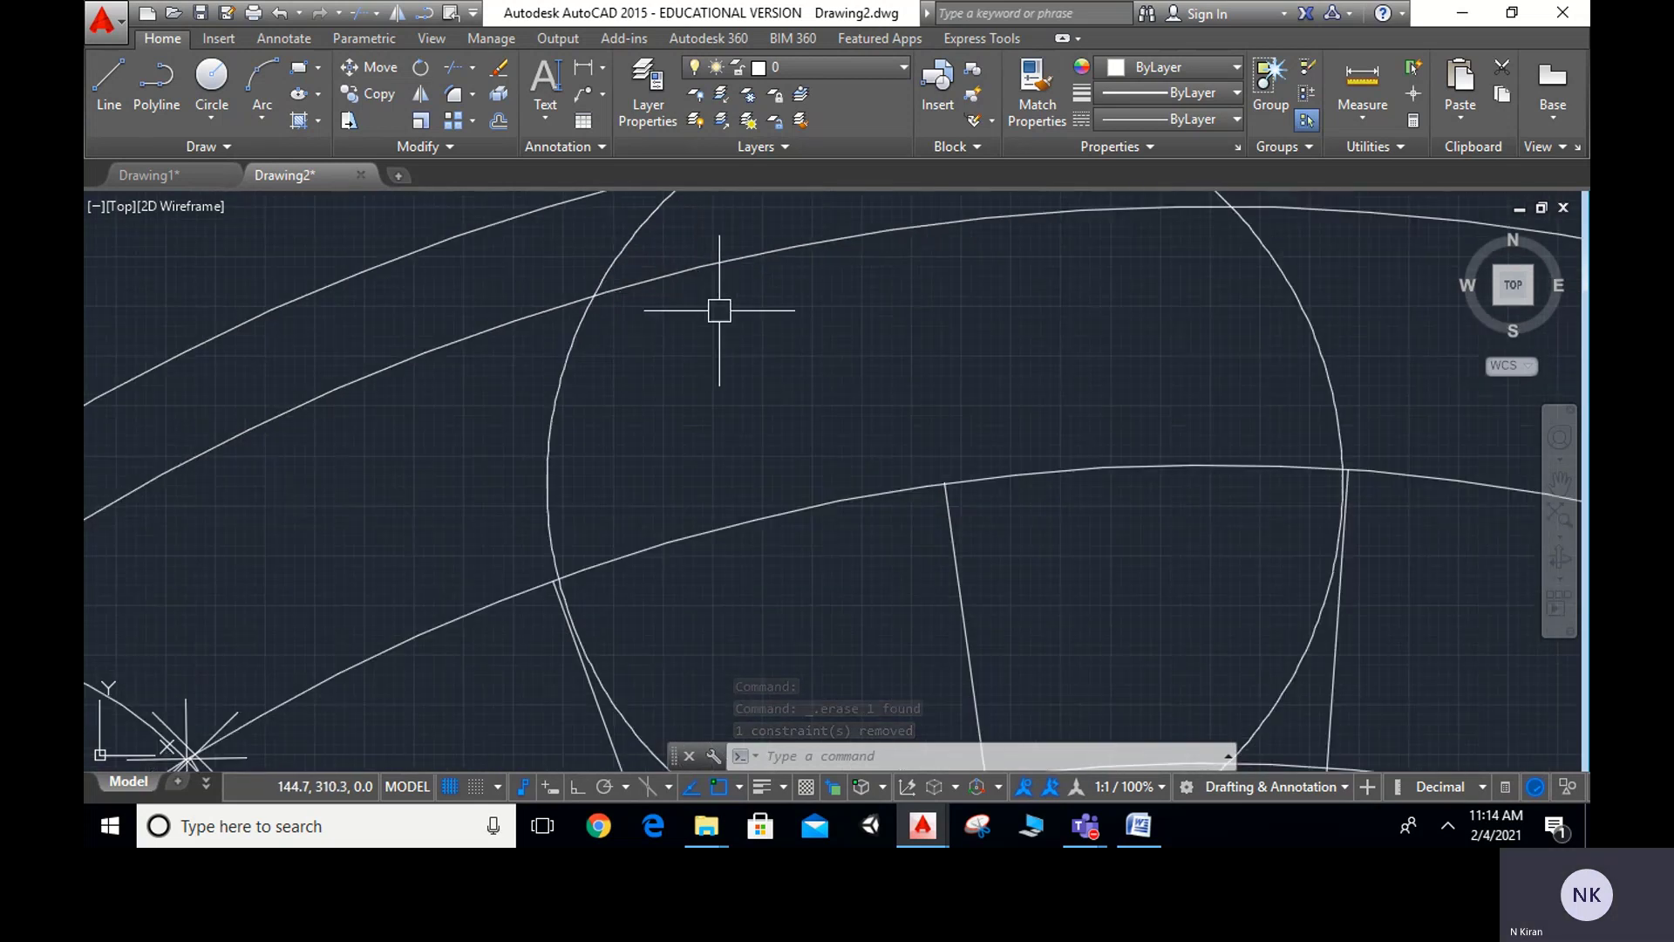
text(po)
key(Return)
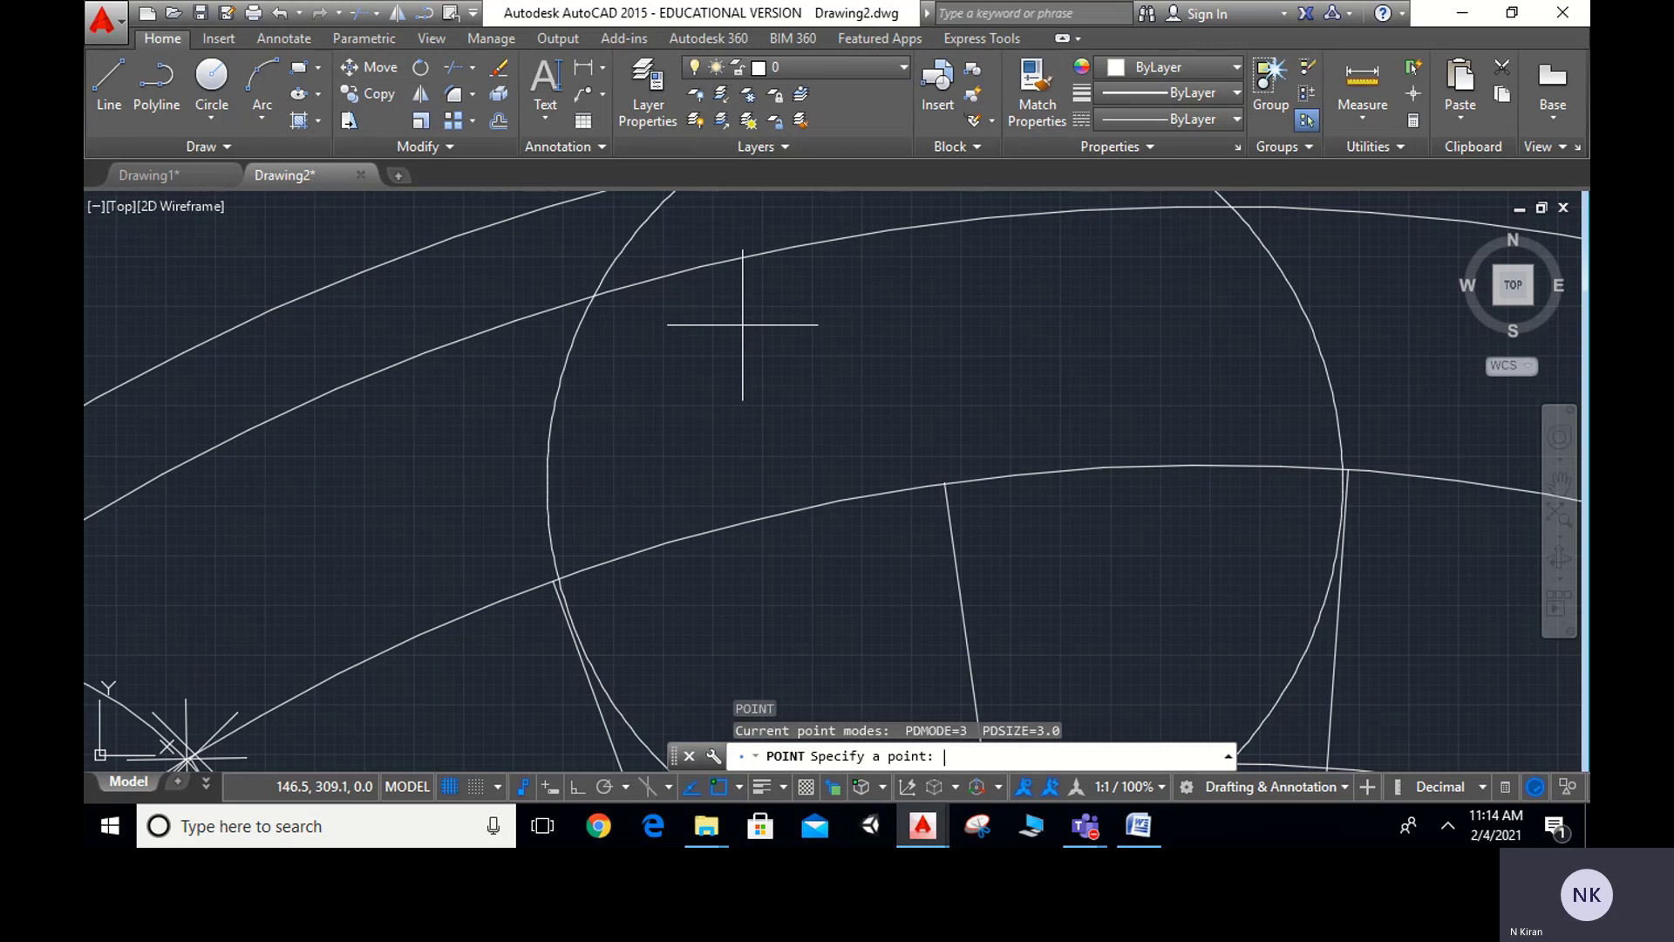
click(595, 291)
scroll(912, 484, down, 4)
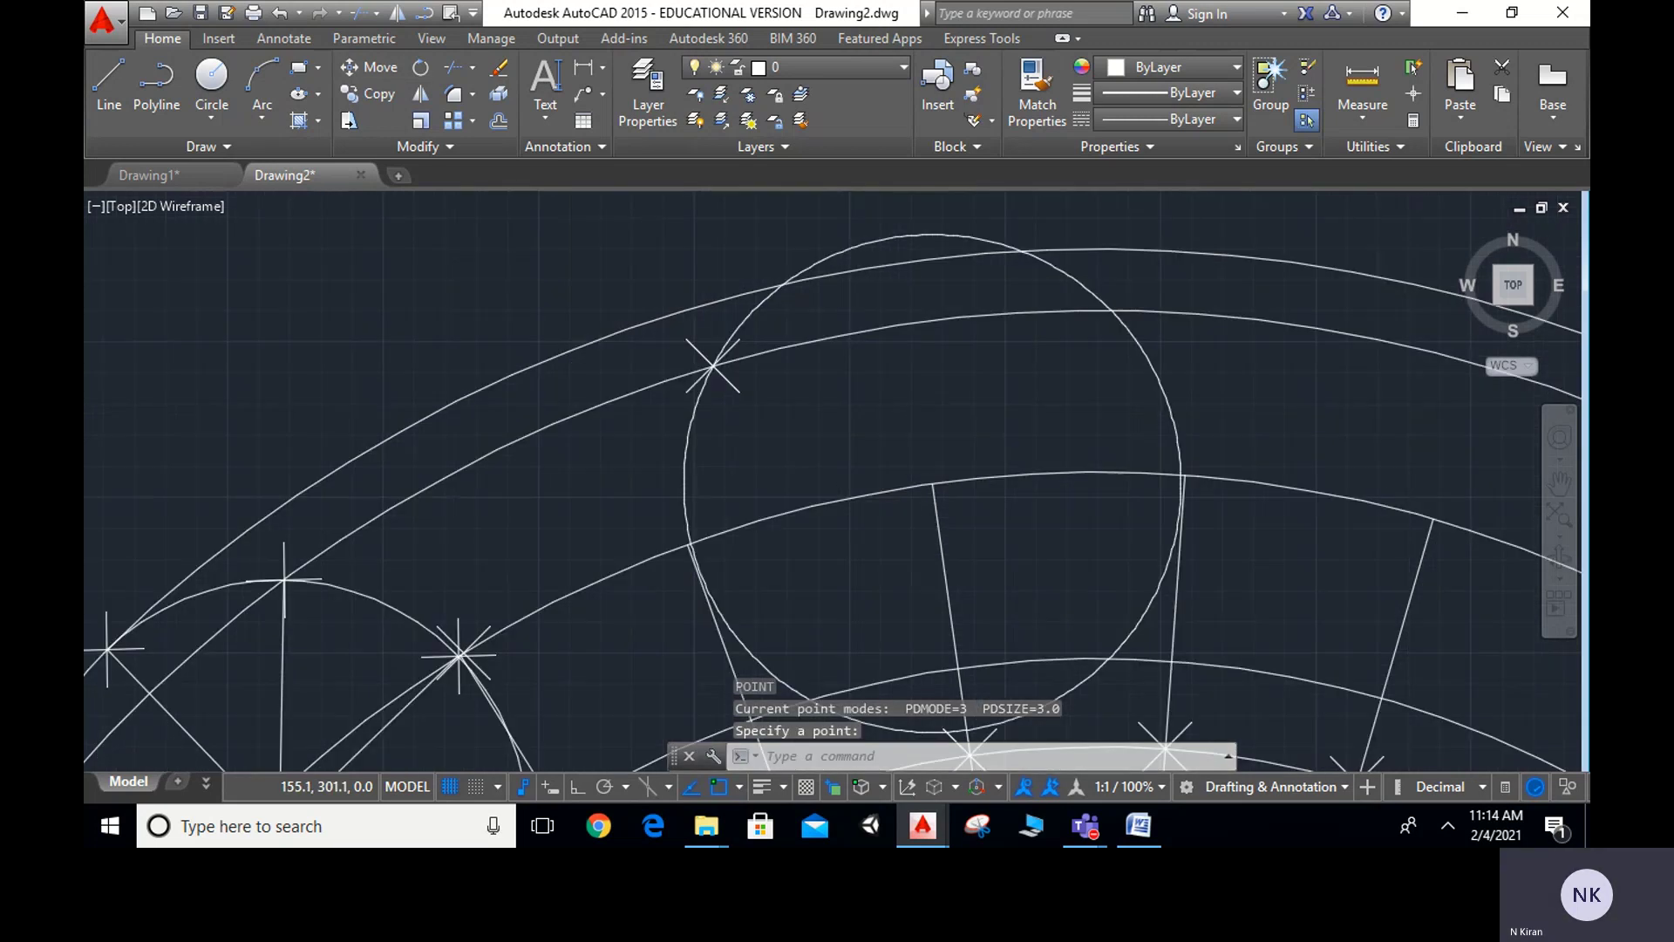
Copy the circle from its centre on the third division radius to where the fourth radius meets the second concentric arc, and delete the original
scroll(912, 482, up, 3)
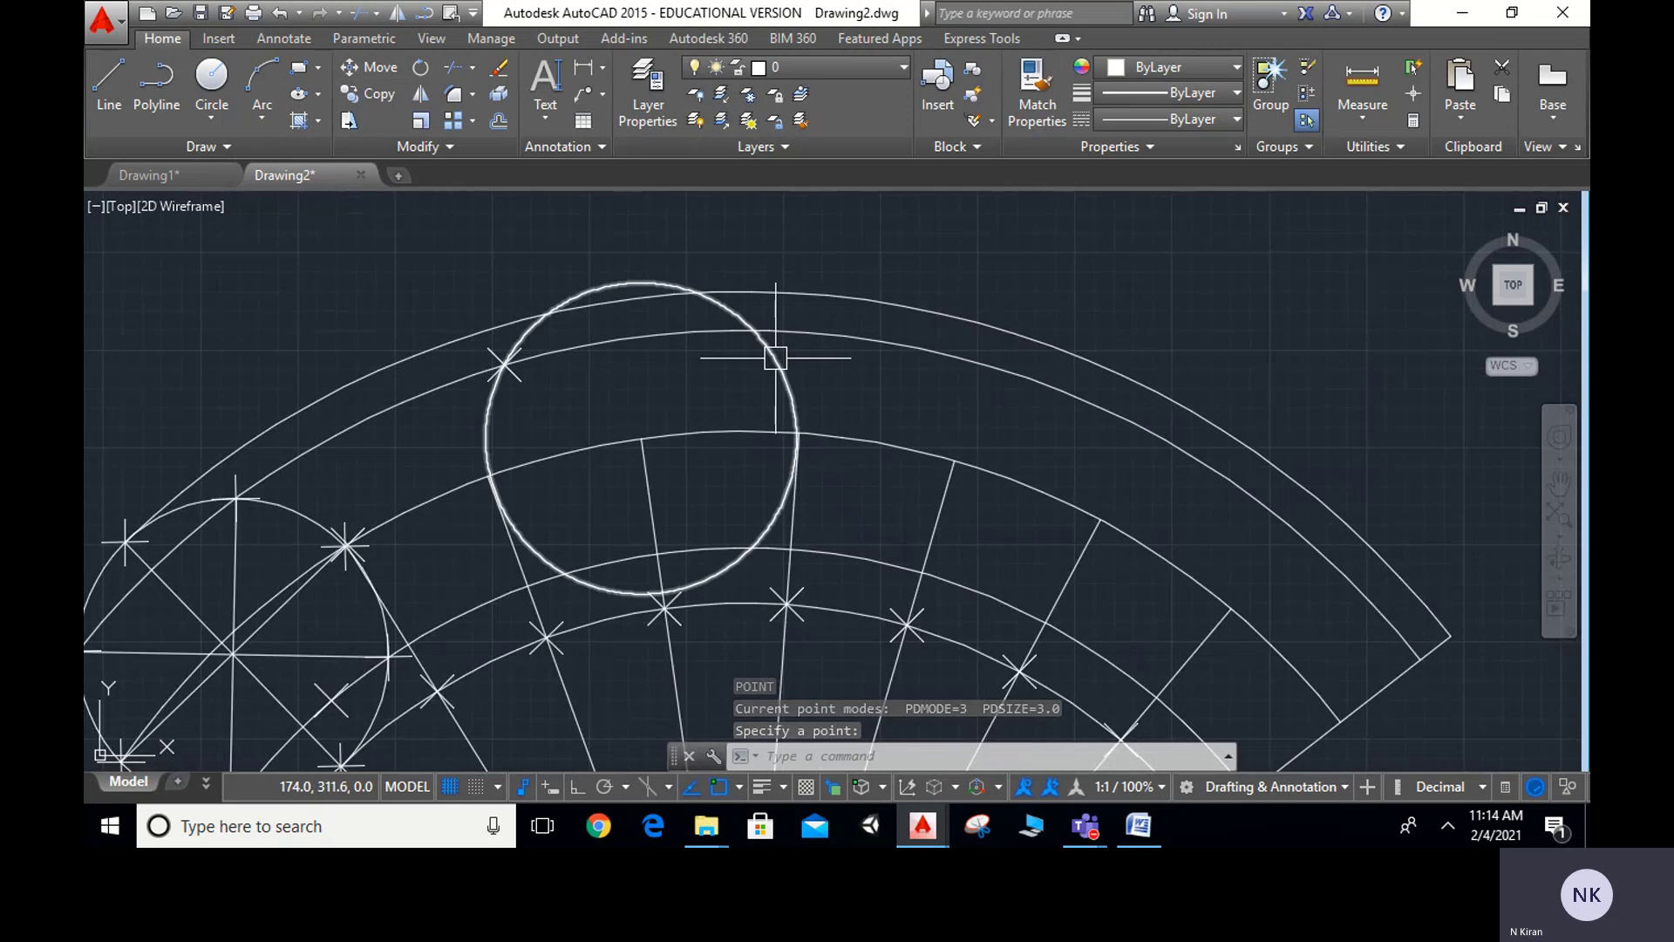
click(773, 351)
text(co)
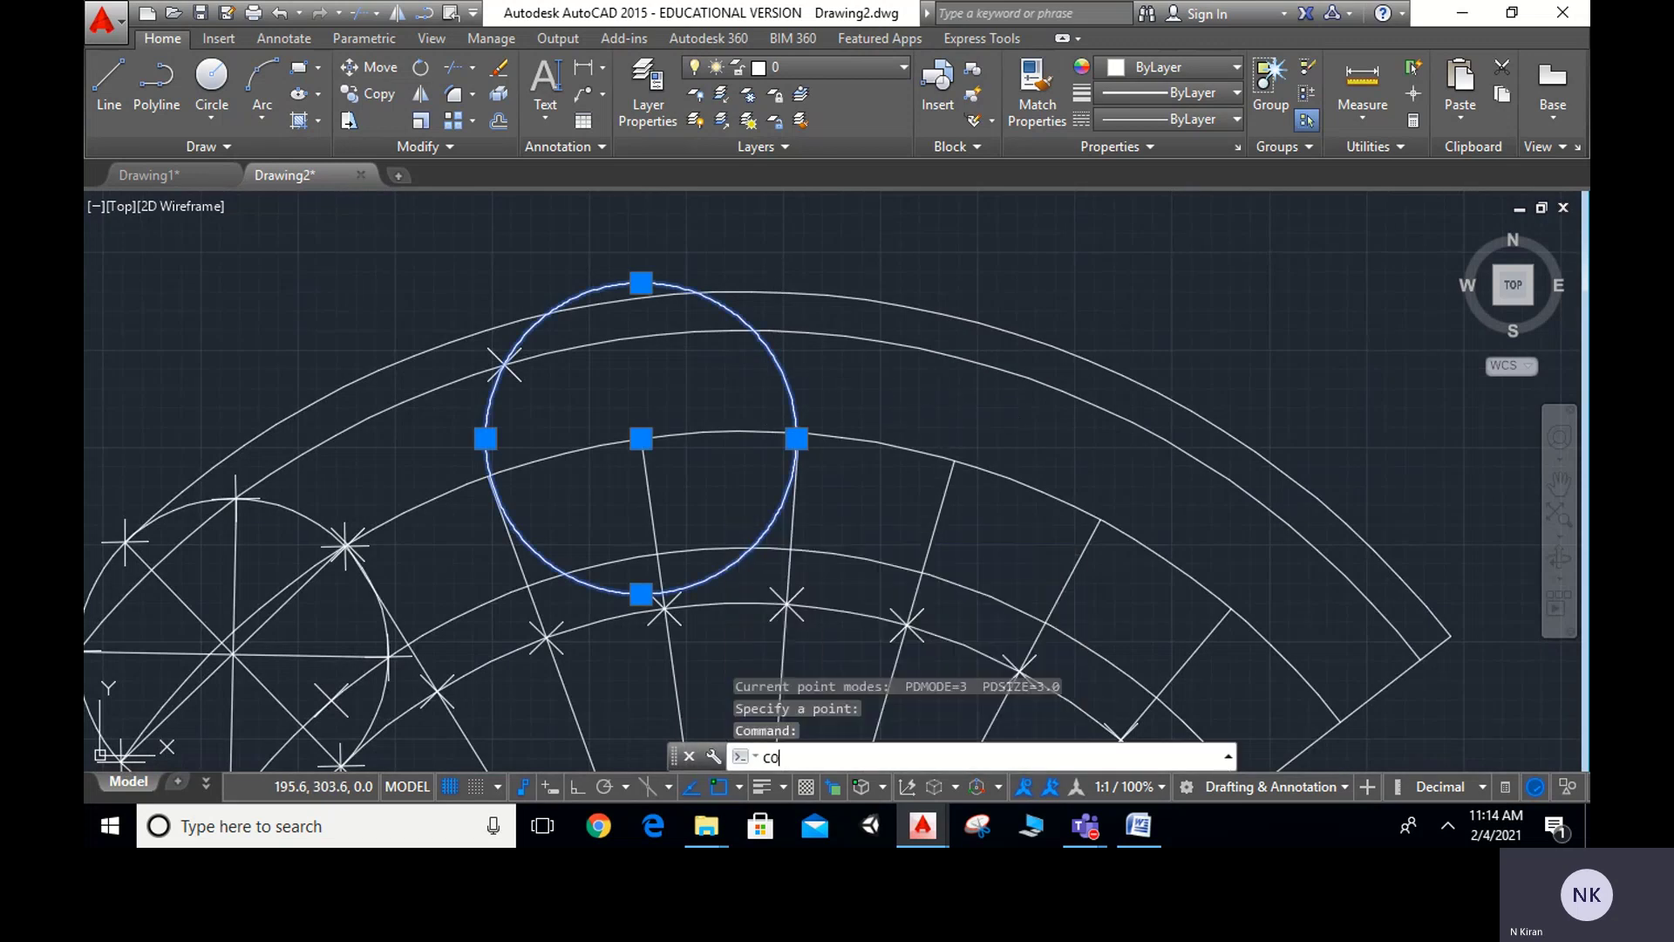
key(Return)
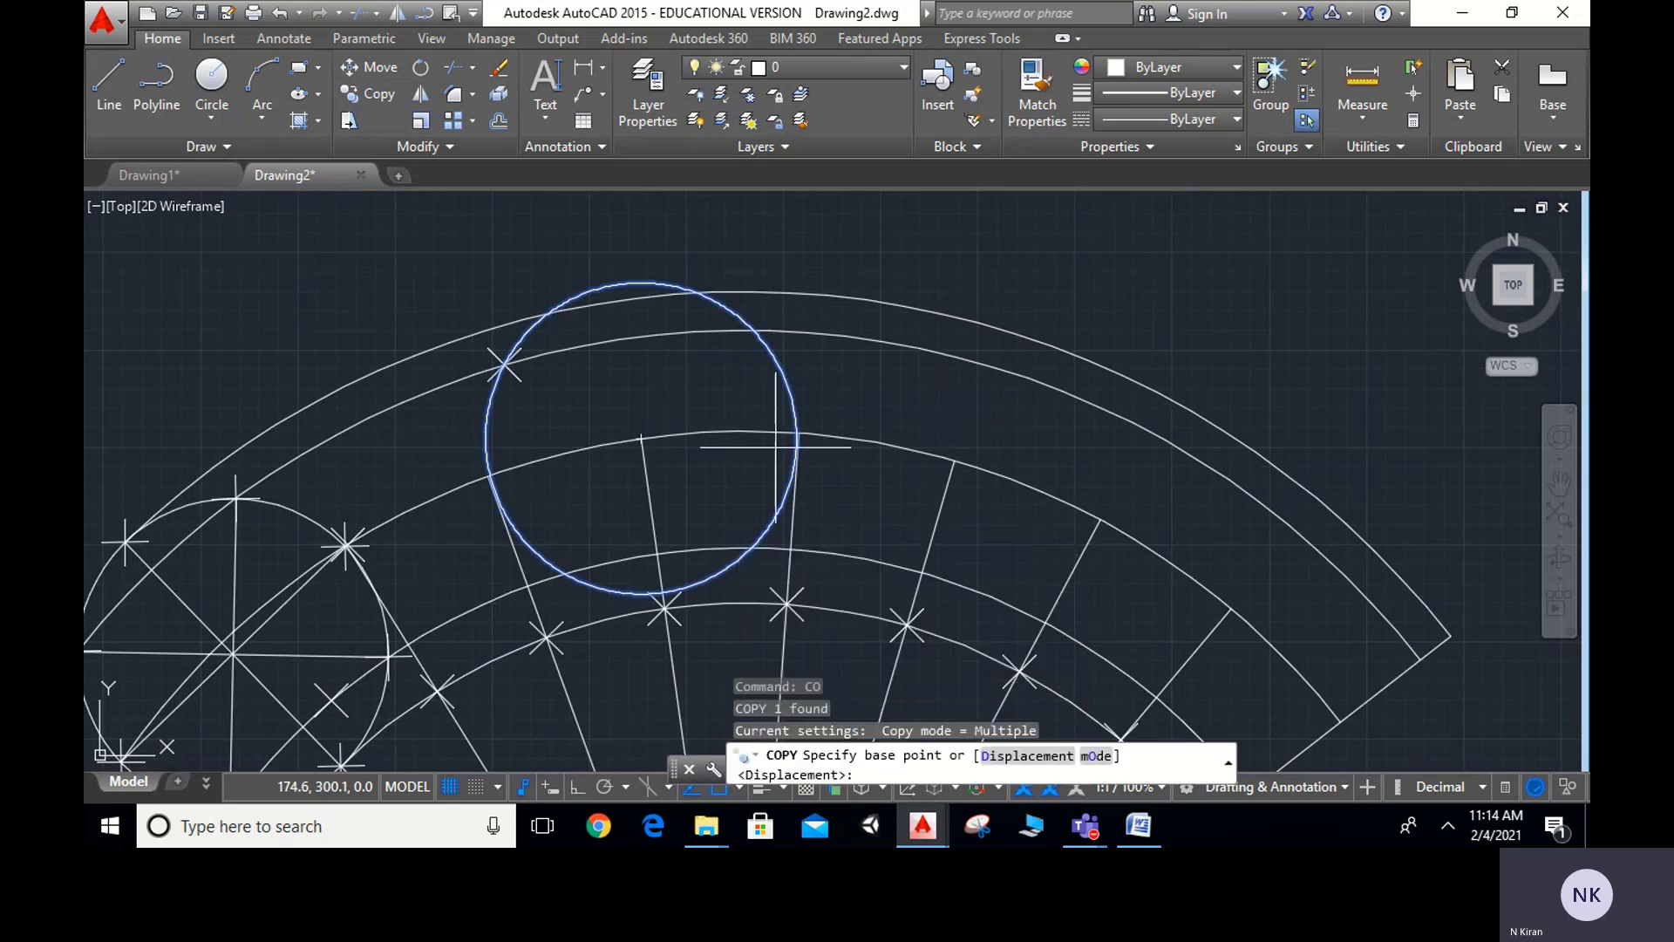
click(641, 439)
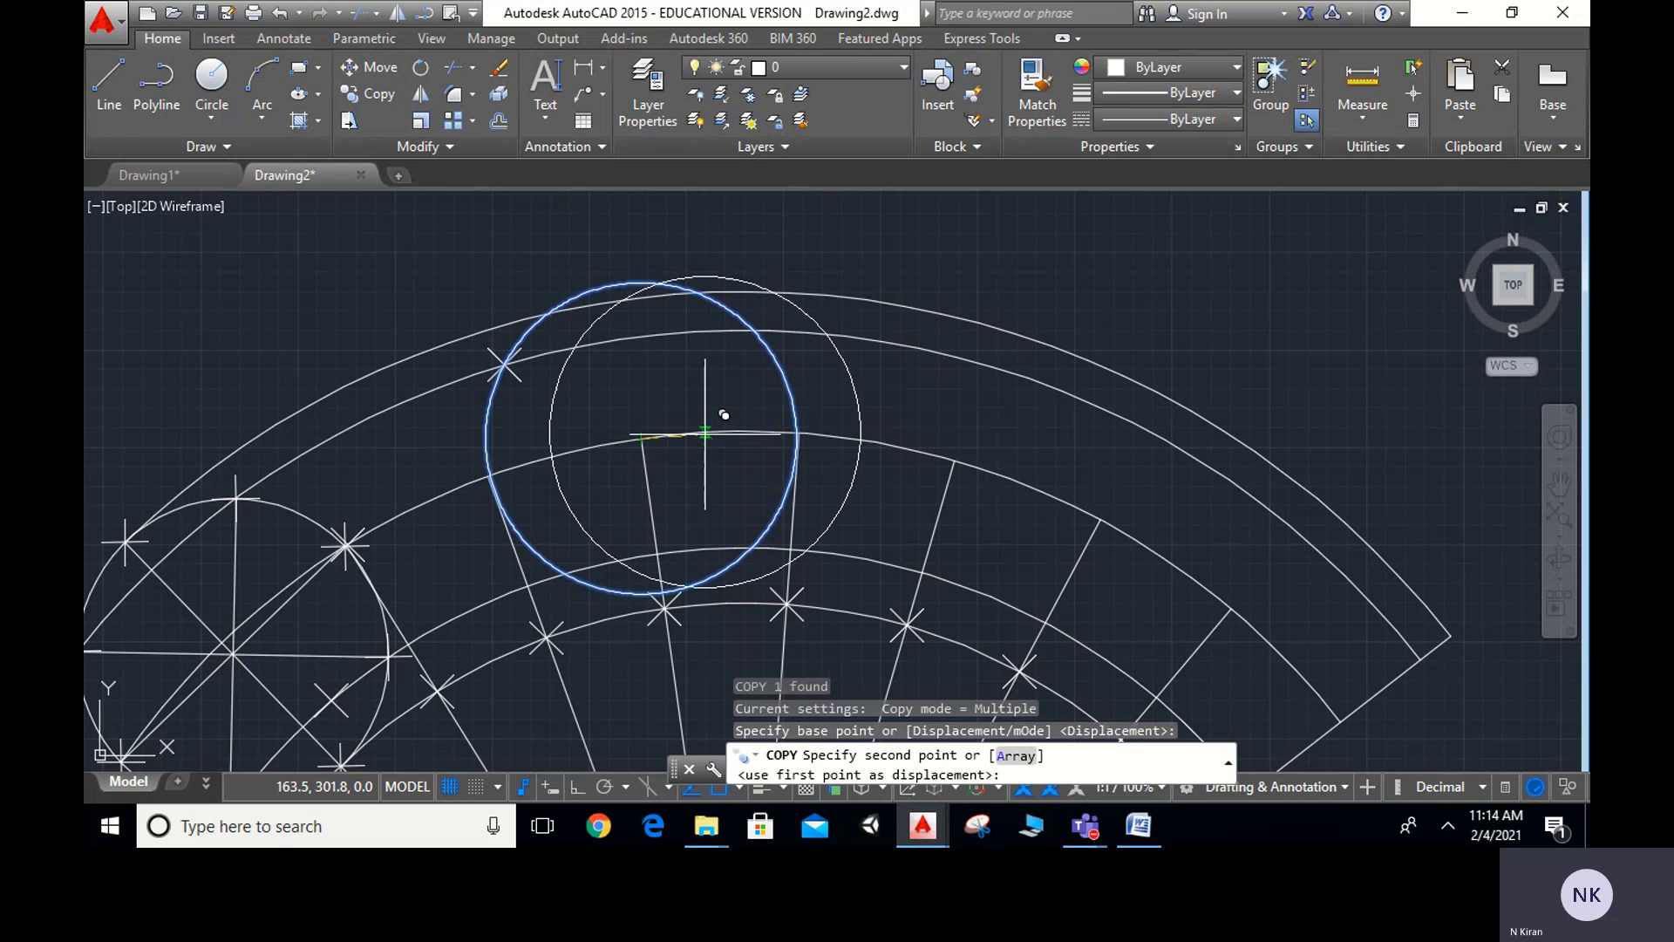
scroll(820, 410, up, 5)
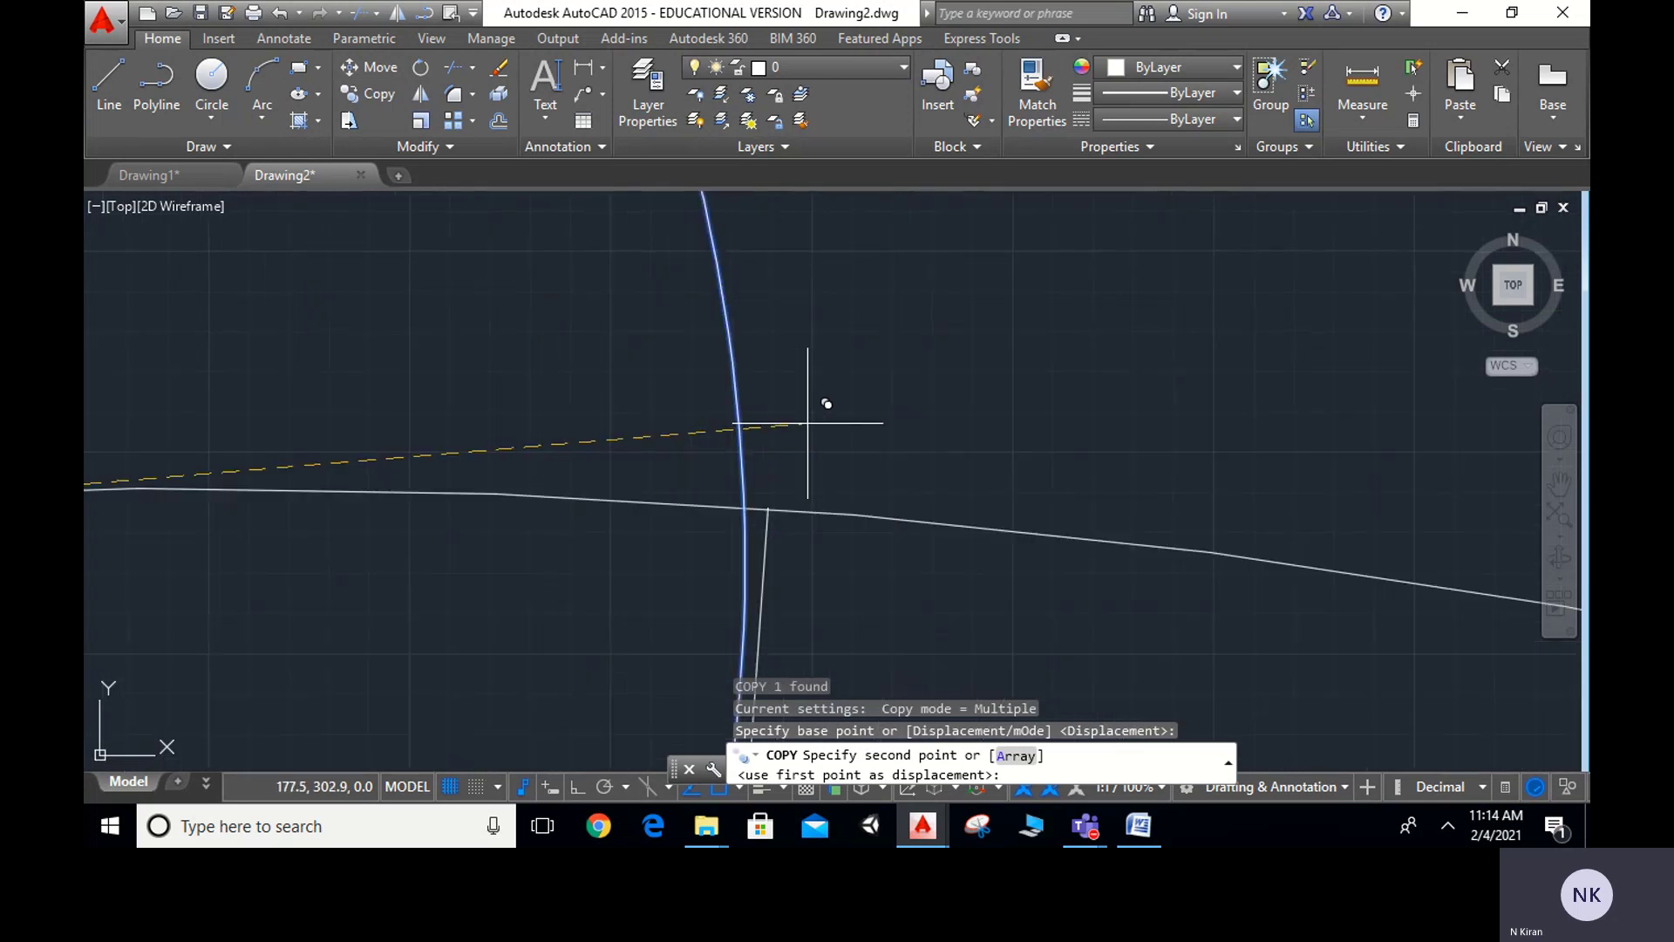
click(769, 505)
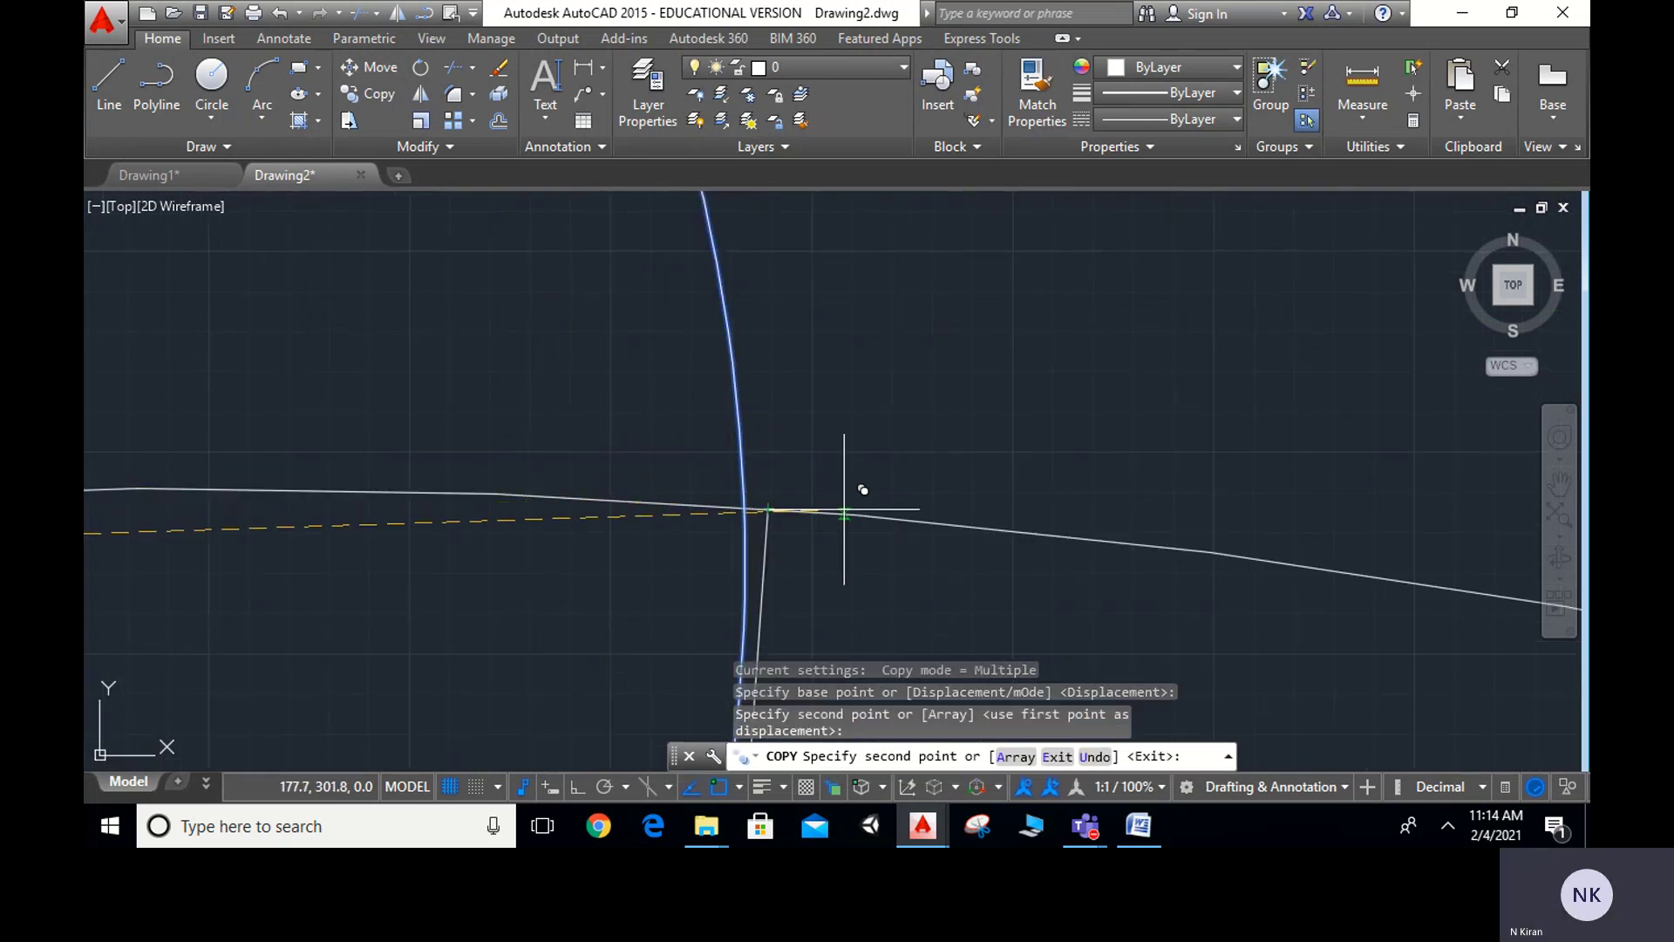
scroll(915, 484, down, 4)
key(Escape)
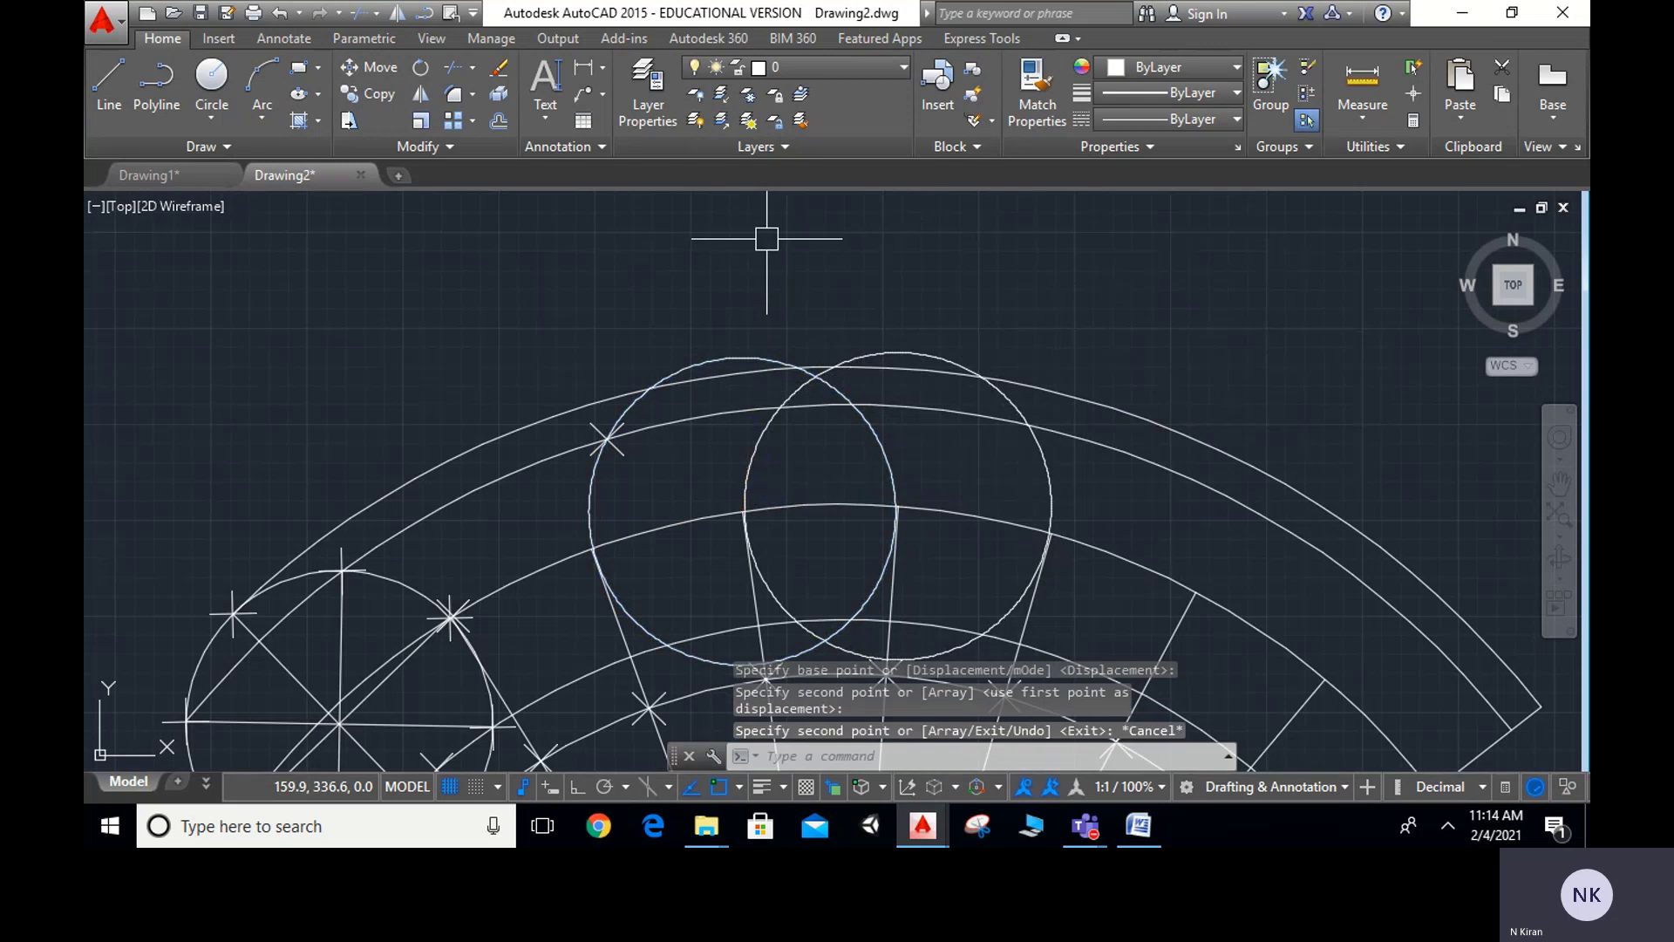
click(739, 356)
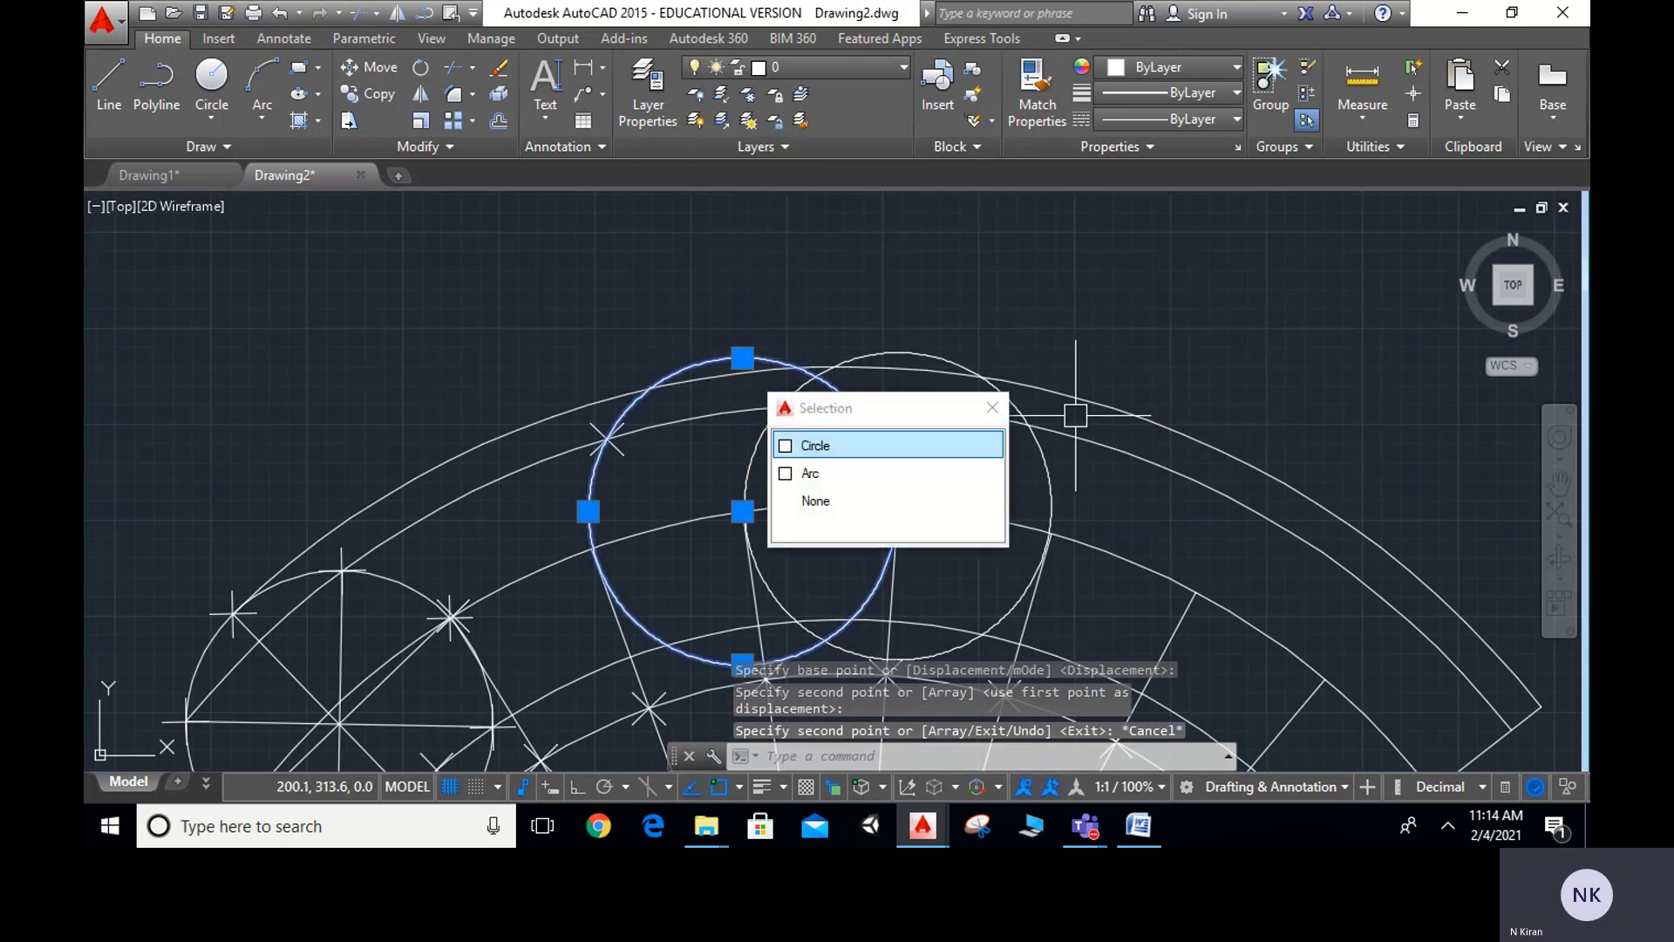
key(Delete)
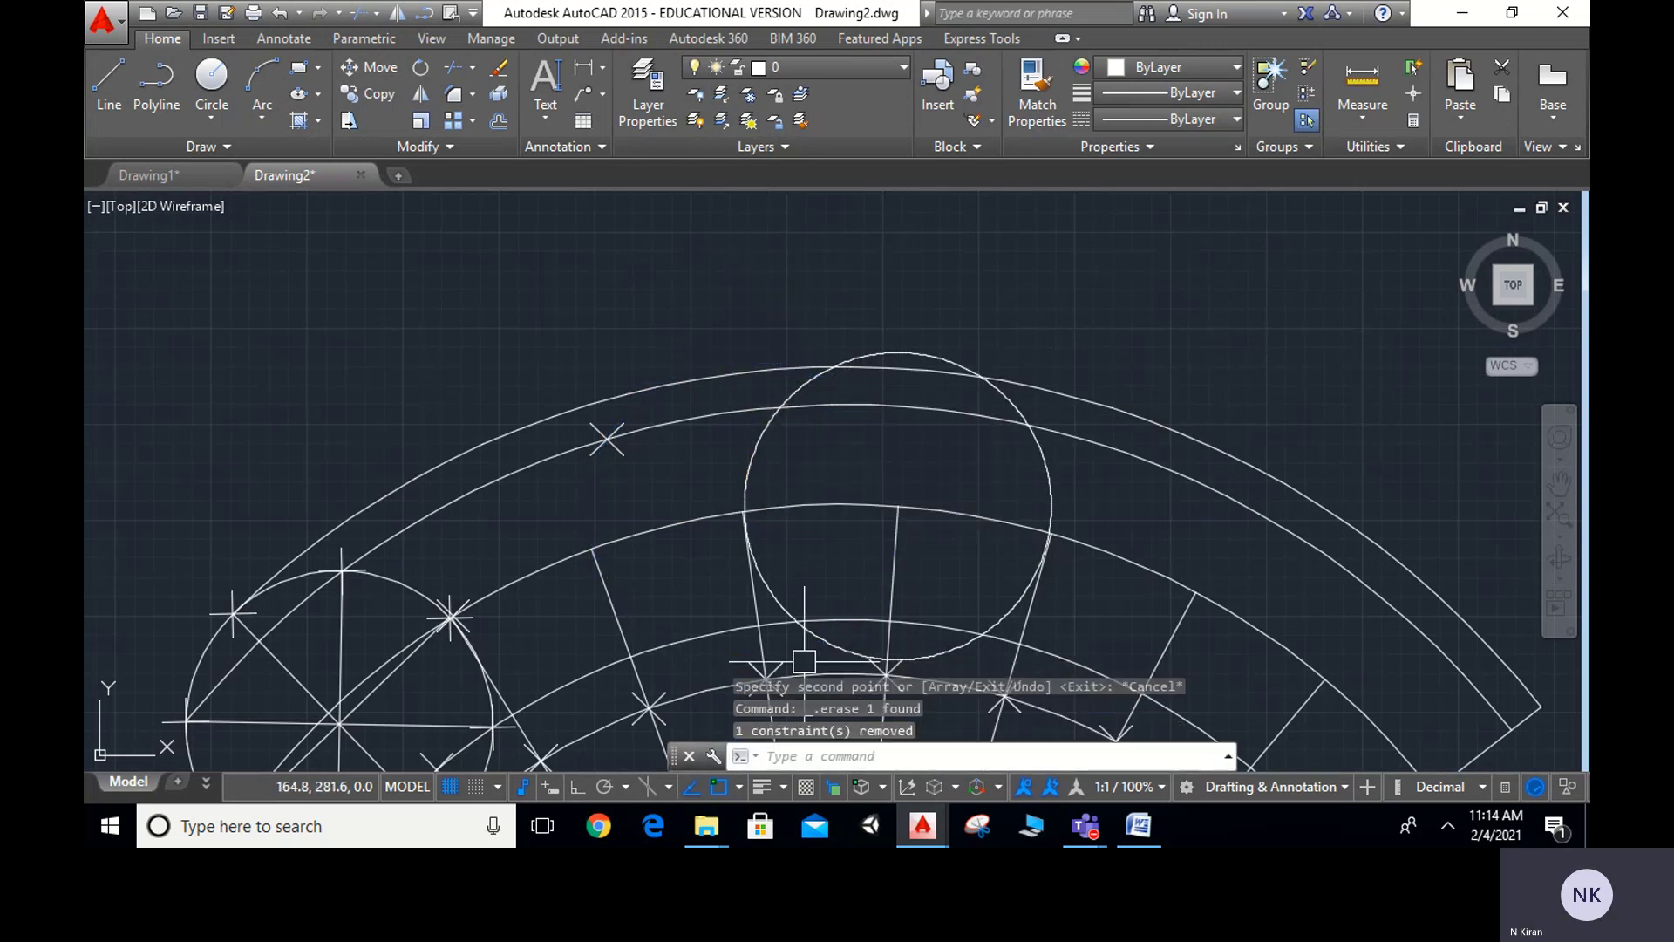
Place points at both crossings of the remaining copied circle with the outermost concentric arc
middle_drag(717, 568, 607, 452)
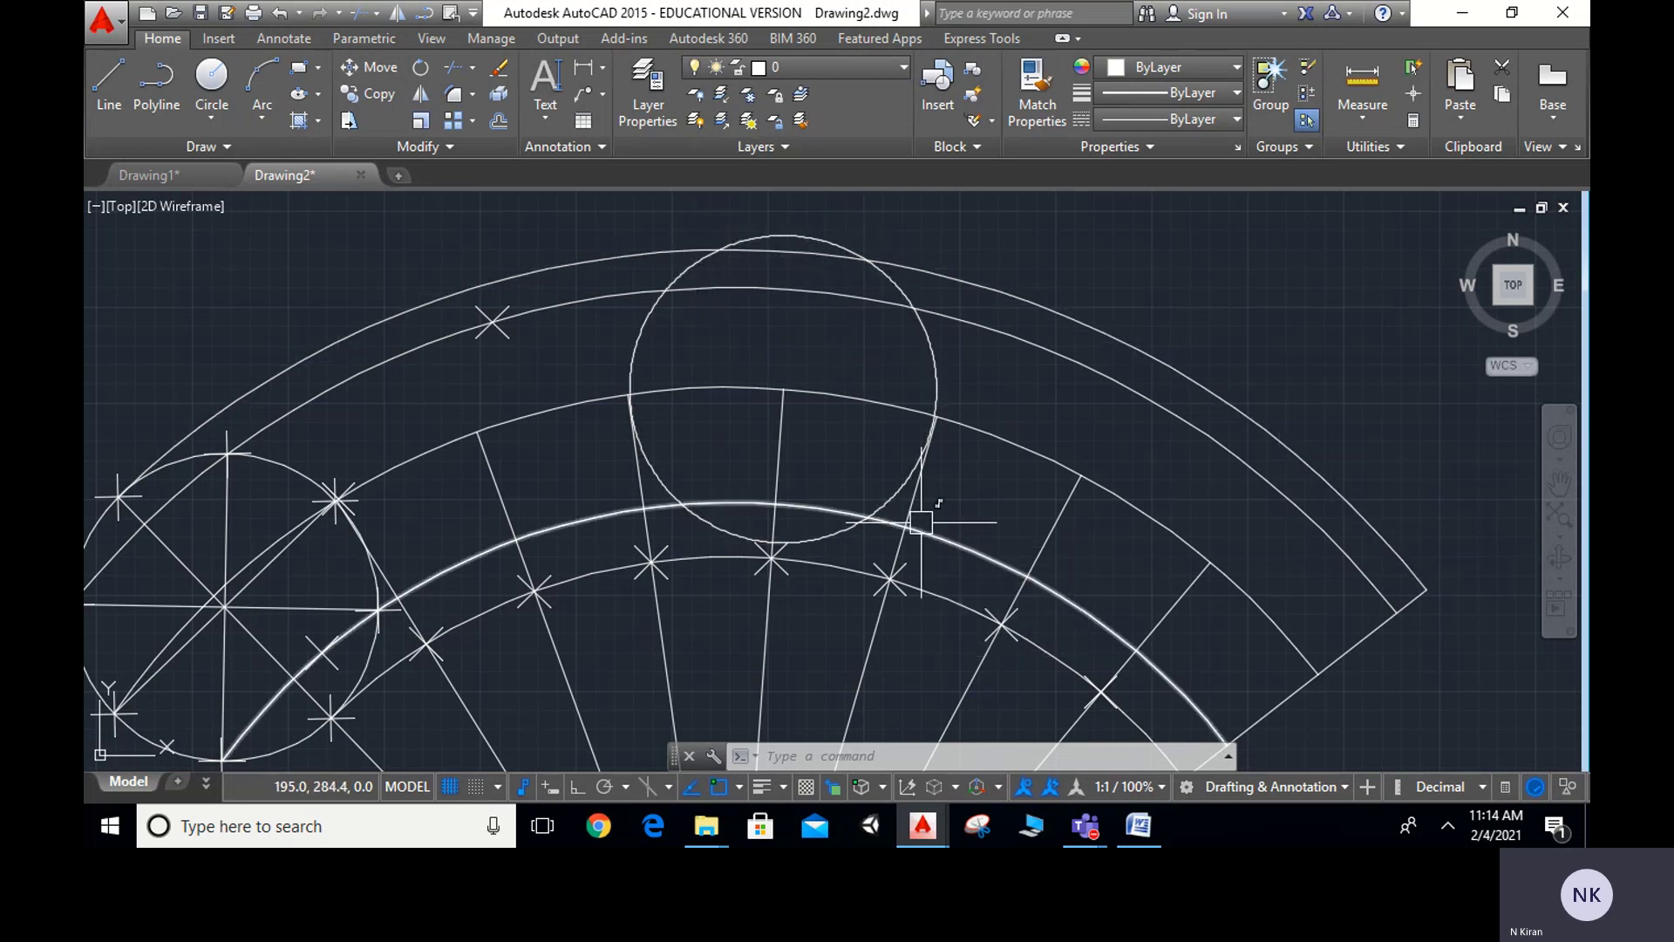
text(po)
key(Return)
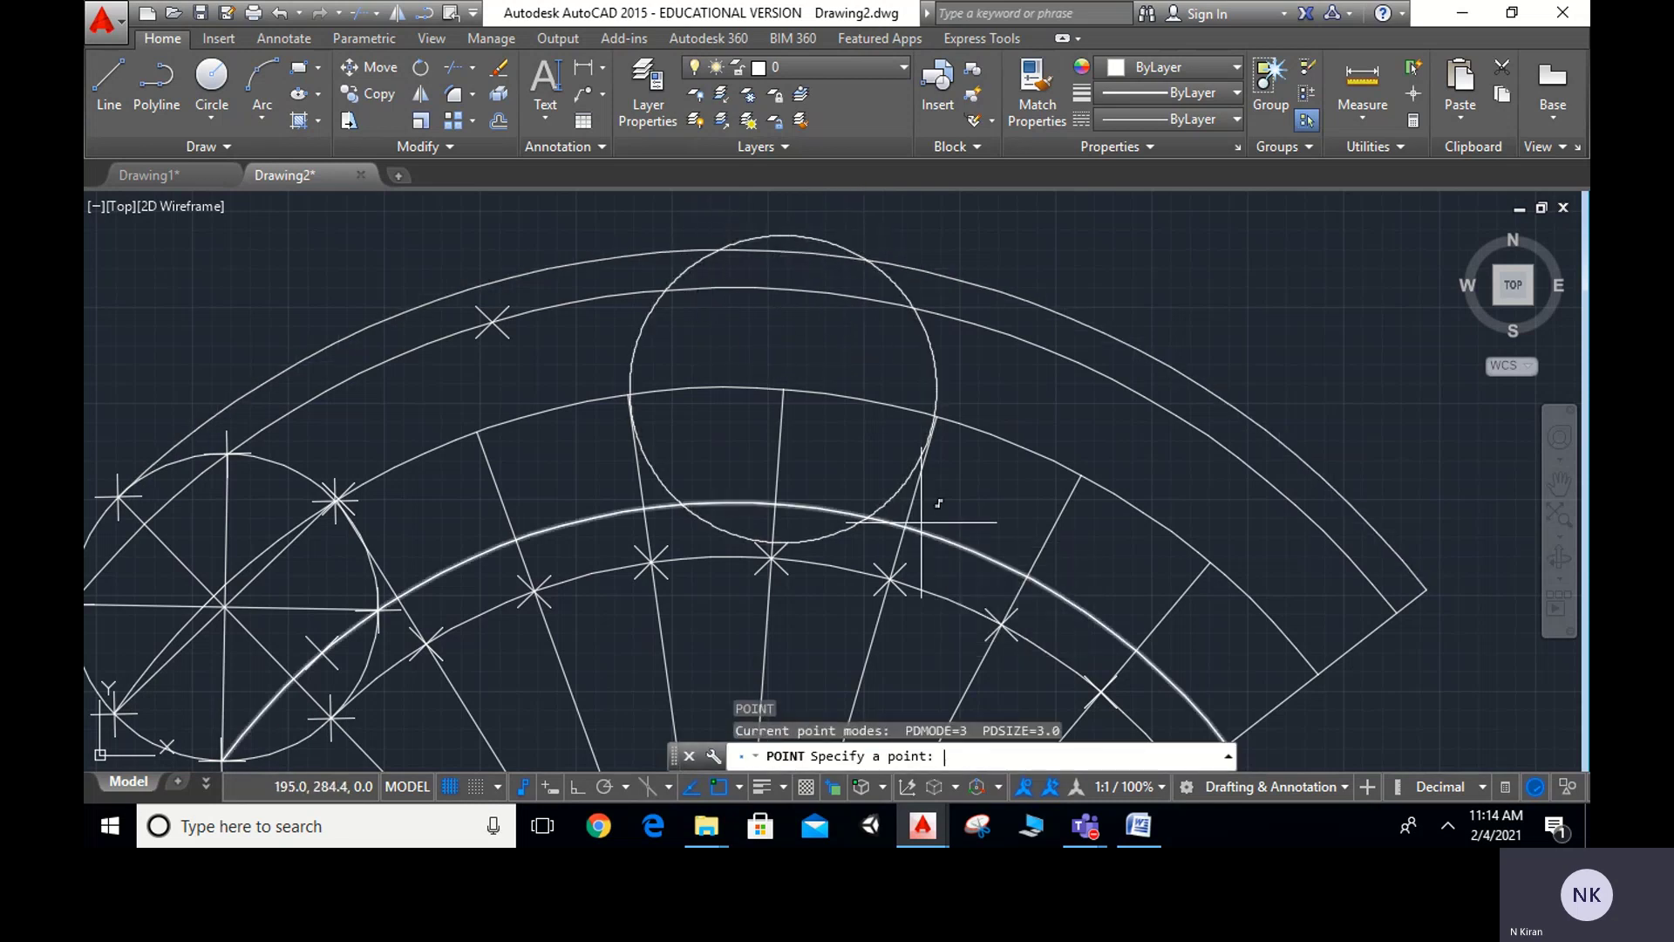
scroll(718, 249, up, 2)
click(717, 248)
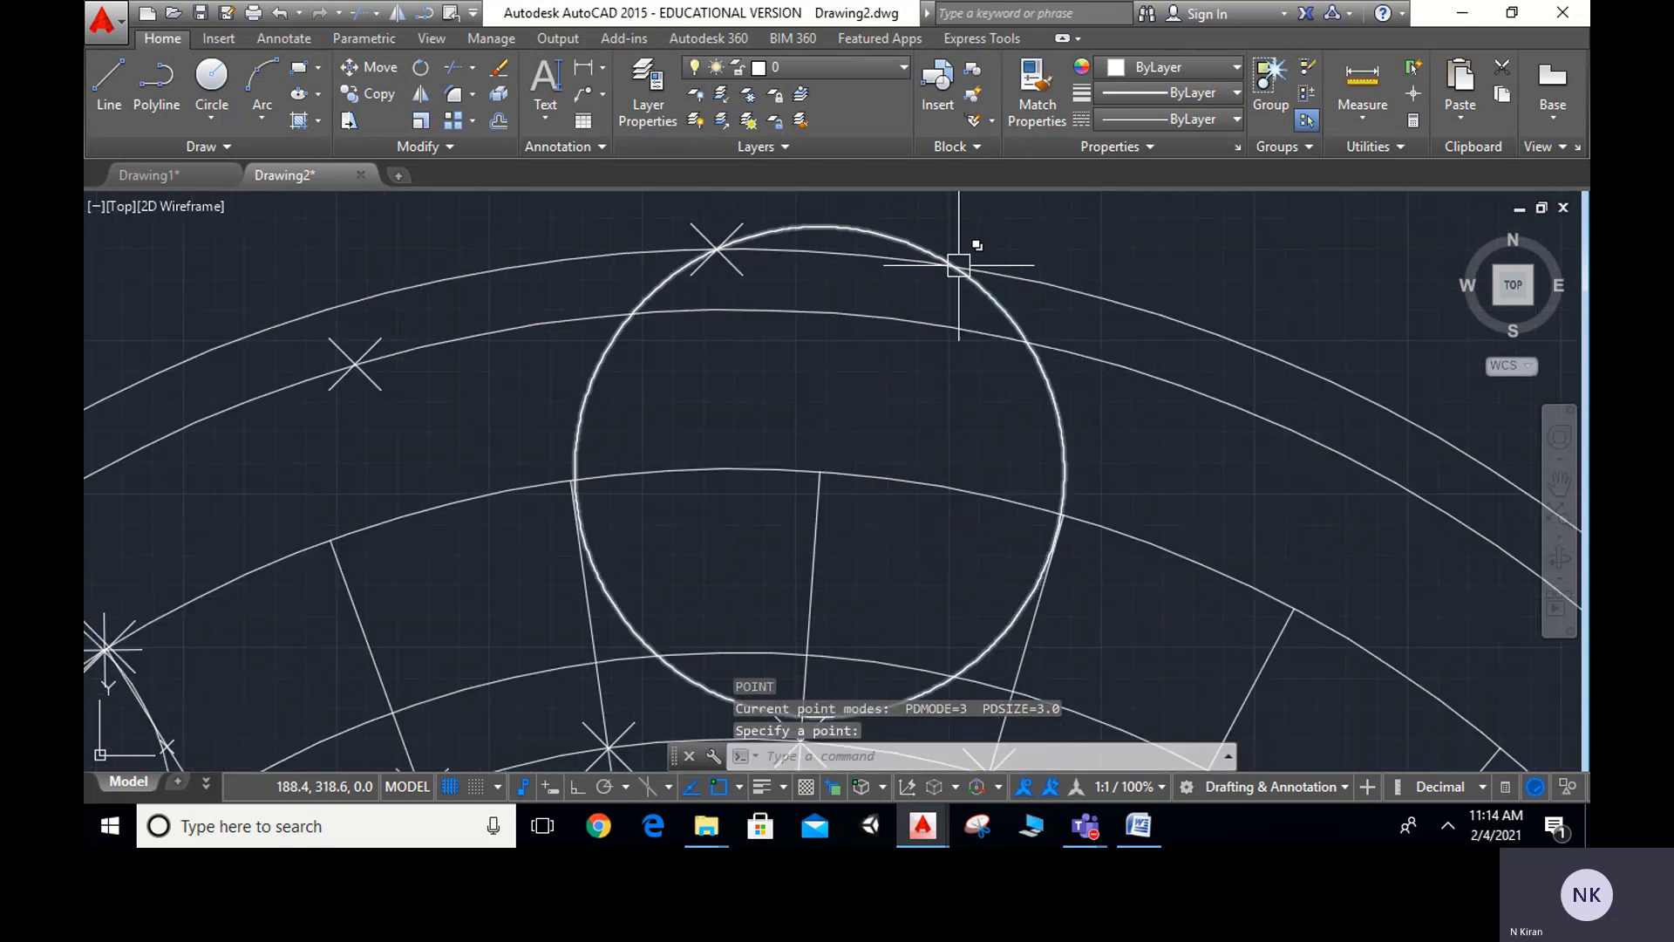
text(po)
key(Return)
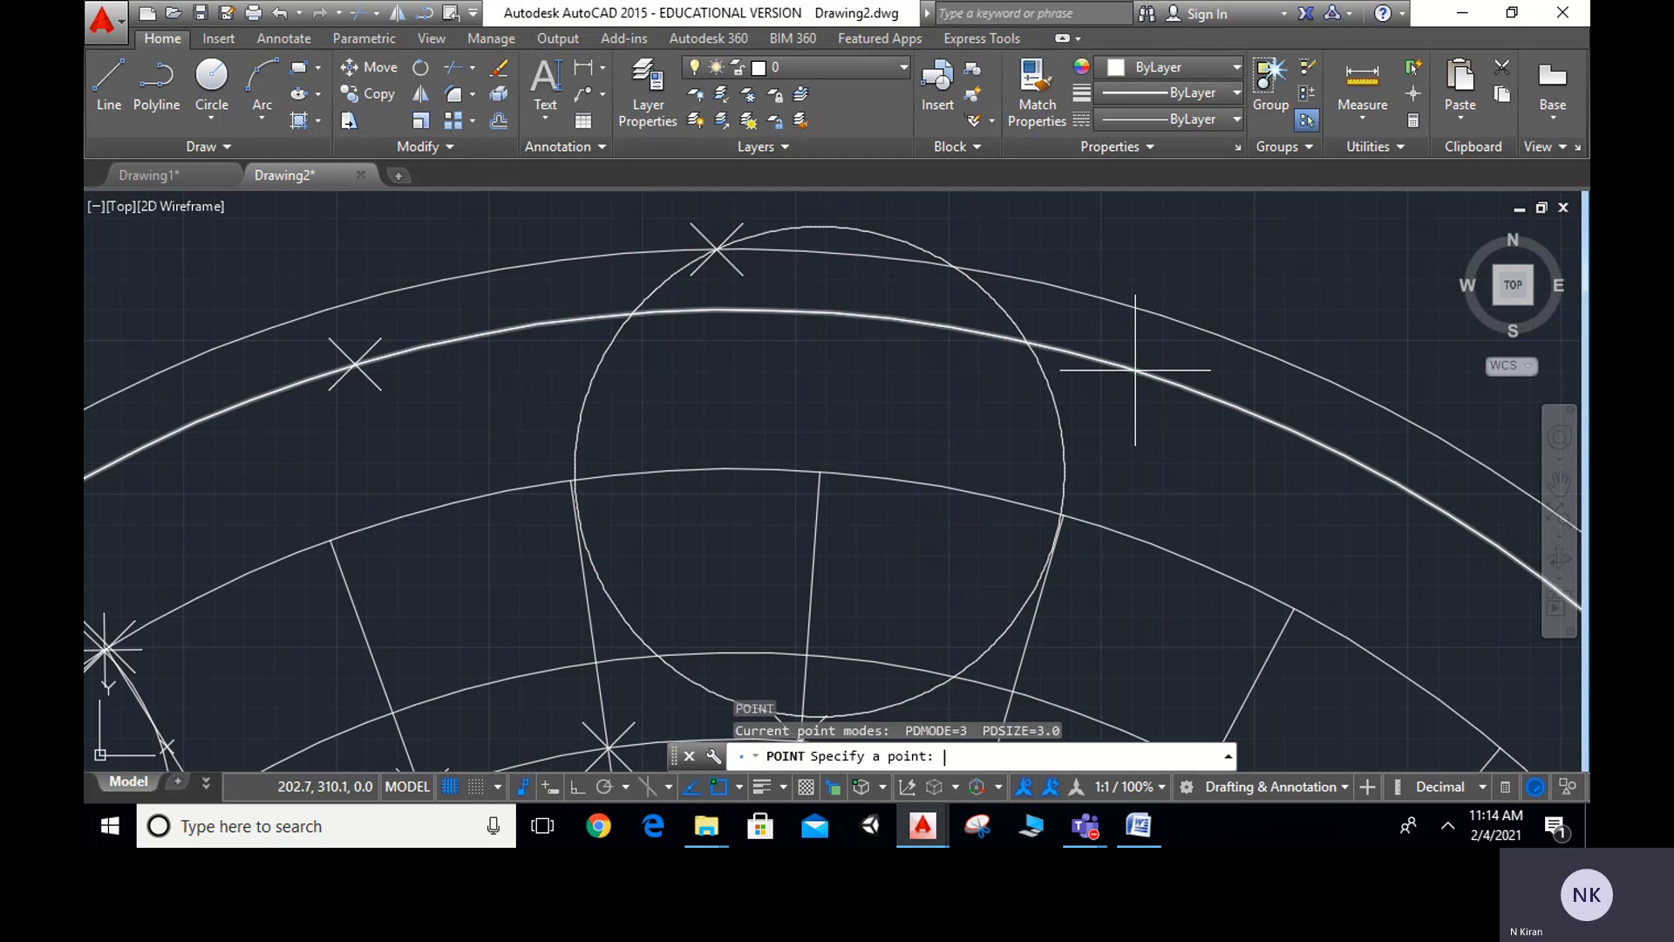
click(952, 266)
Copy the circle from its centre on the fourth division radius to where the fifth radius meets the second concentric arc, and delete the original
scroll(1230, 482, down, 4)
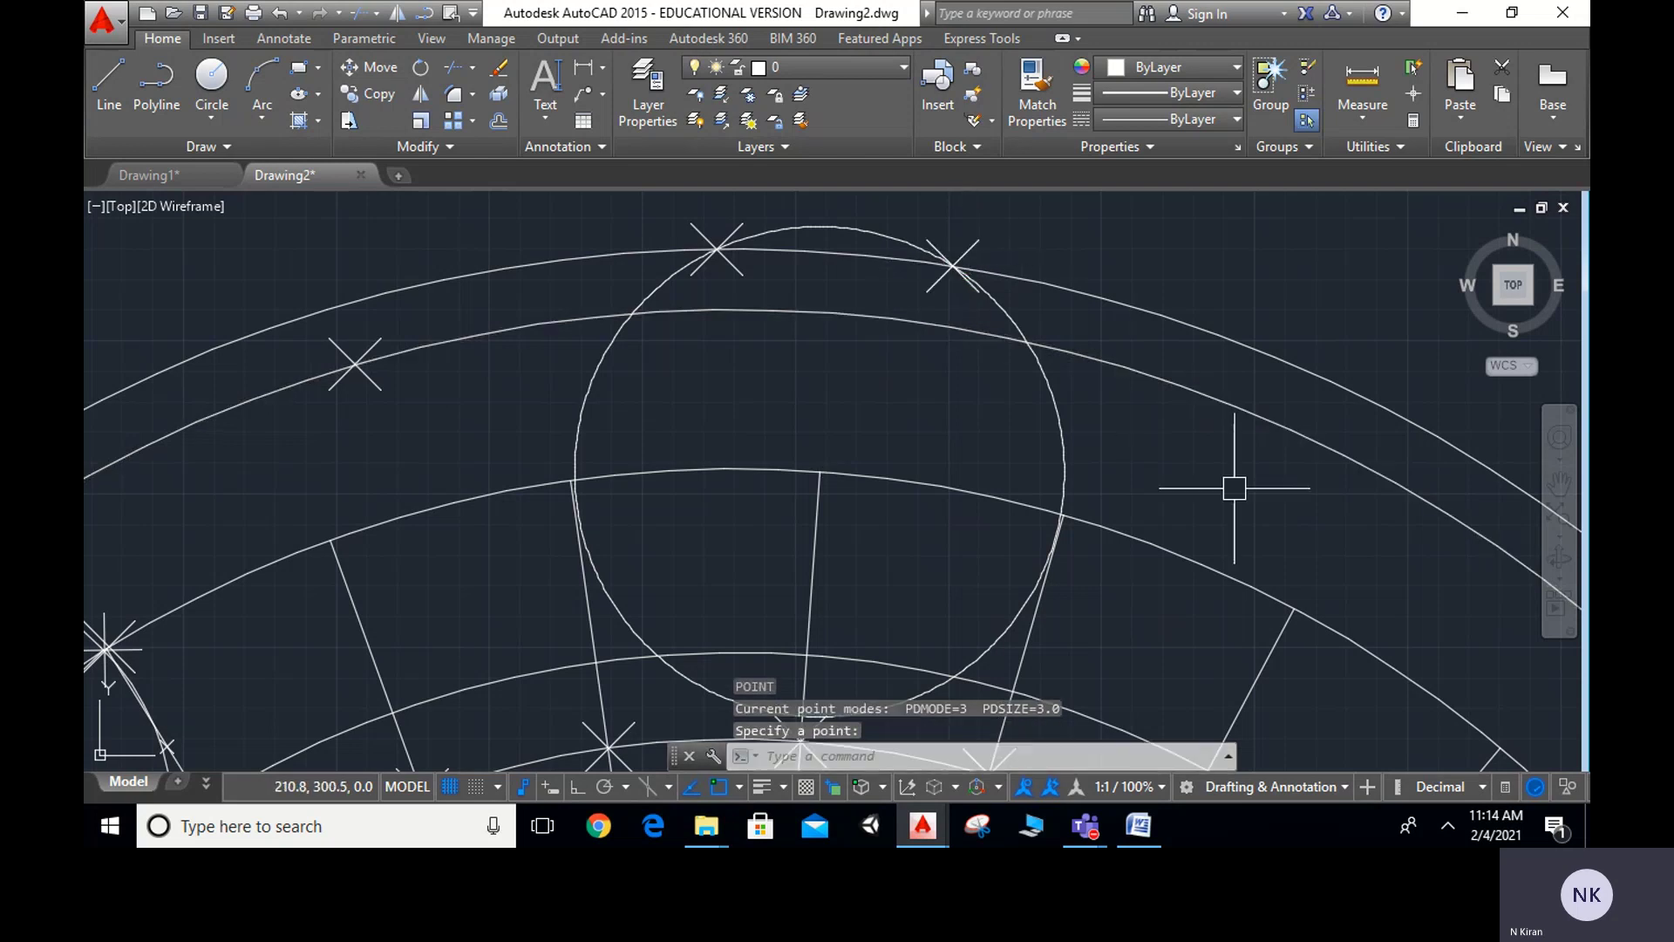
middle_drag(1220, 520, 1075, 394)
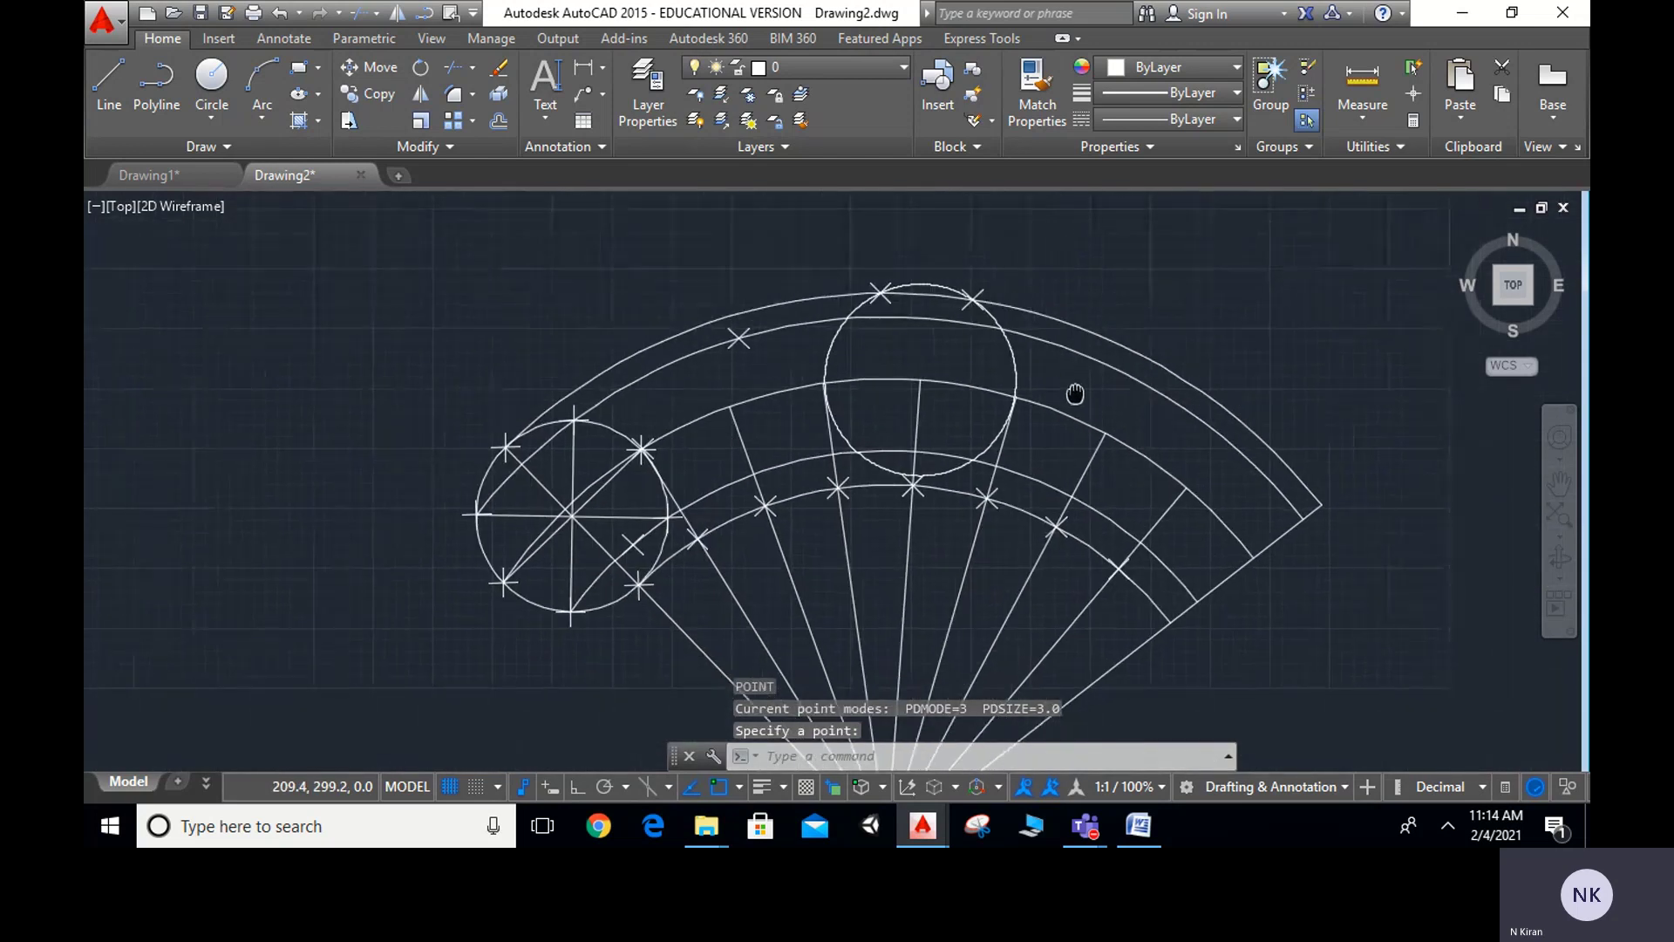
click(1021, 373)
text(c)
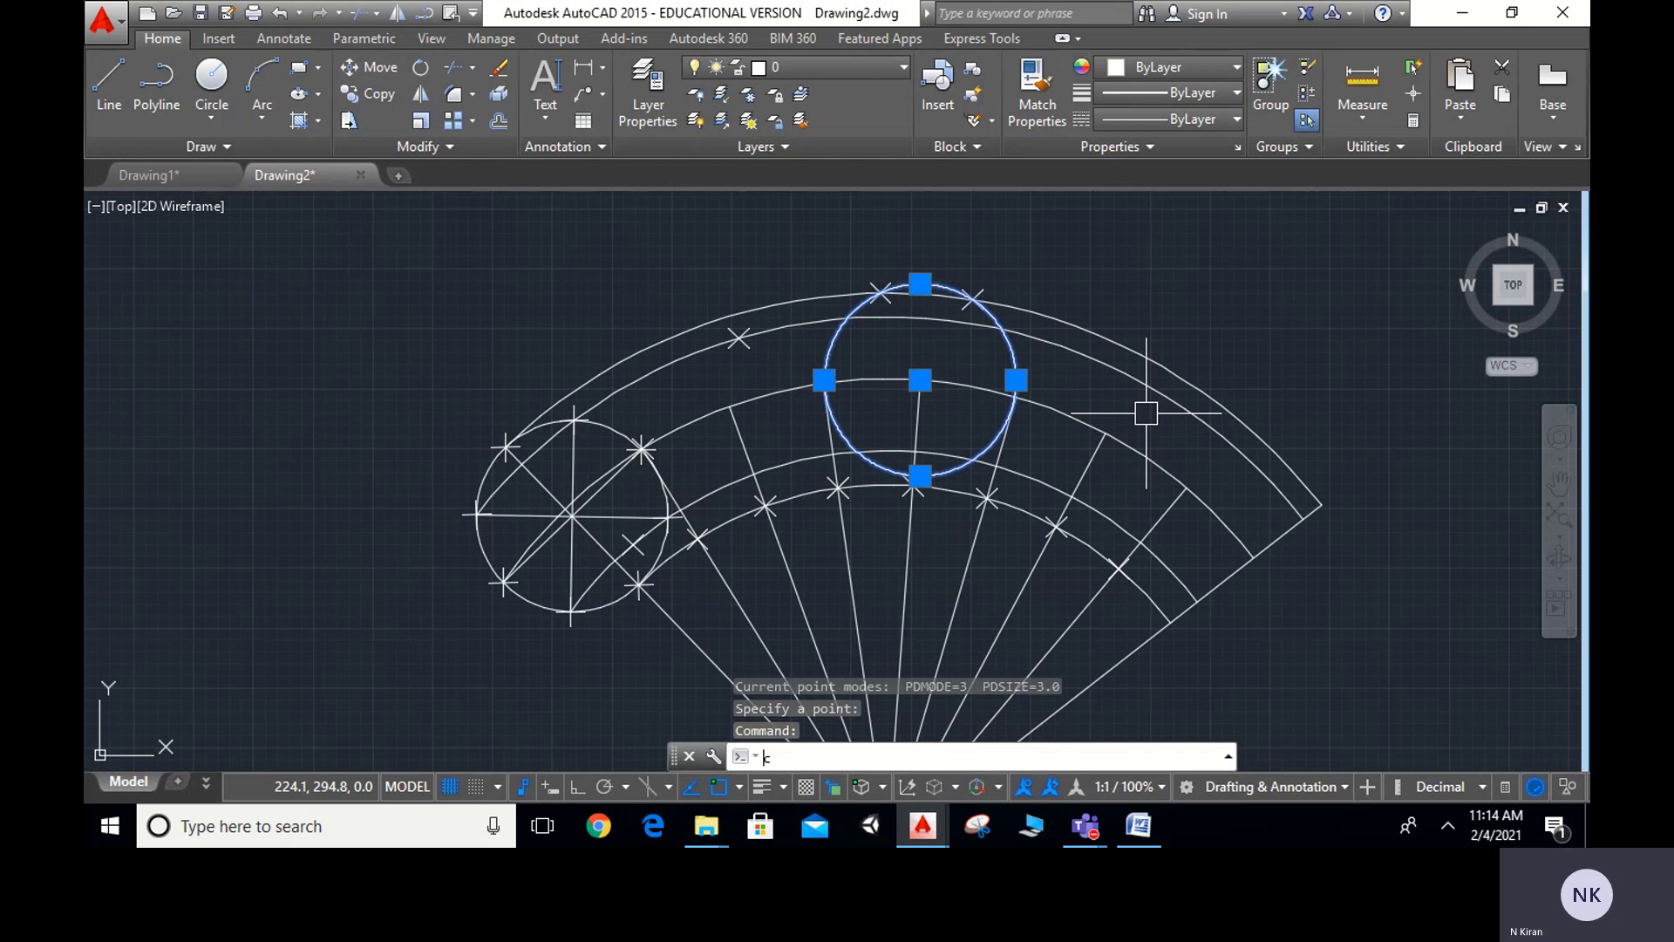
text(o)
key(Return)
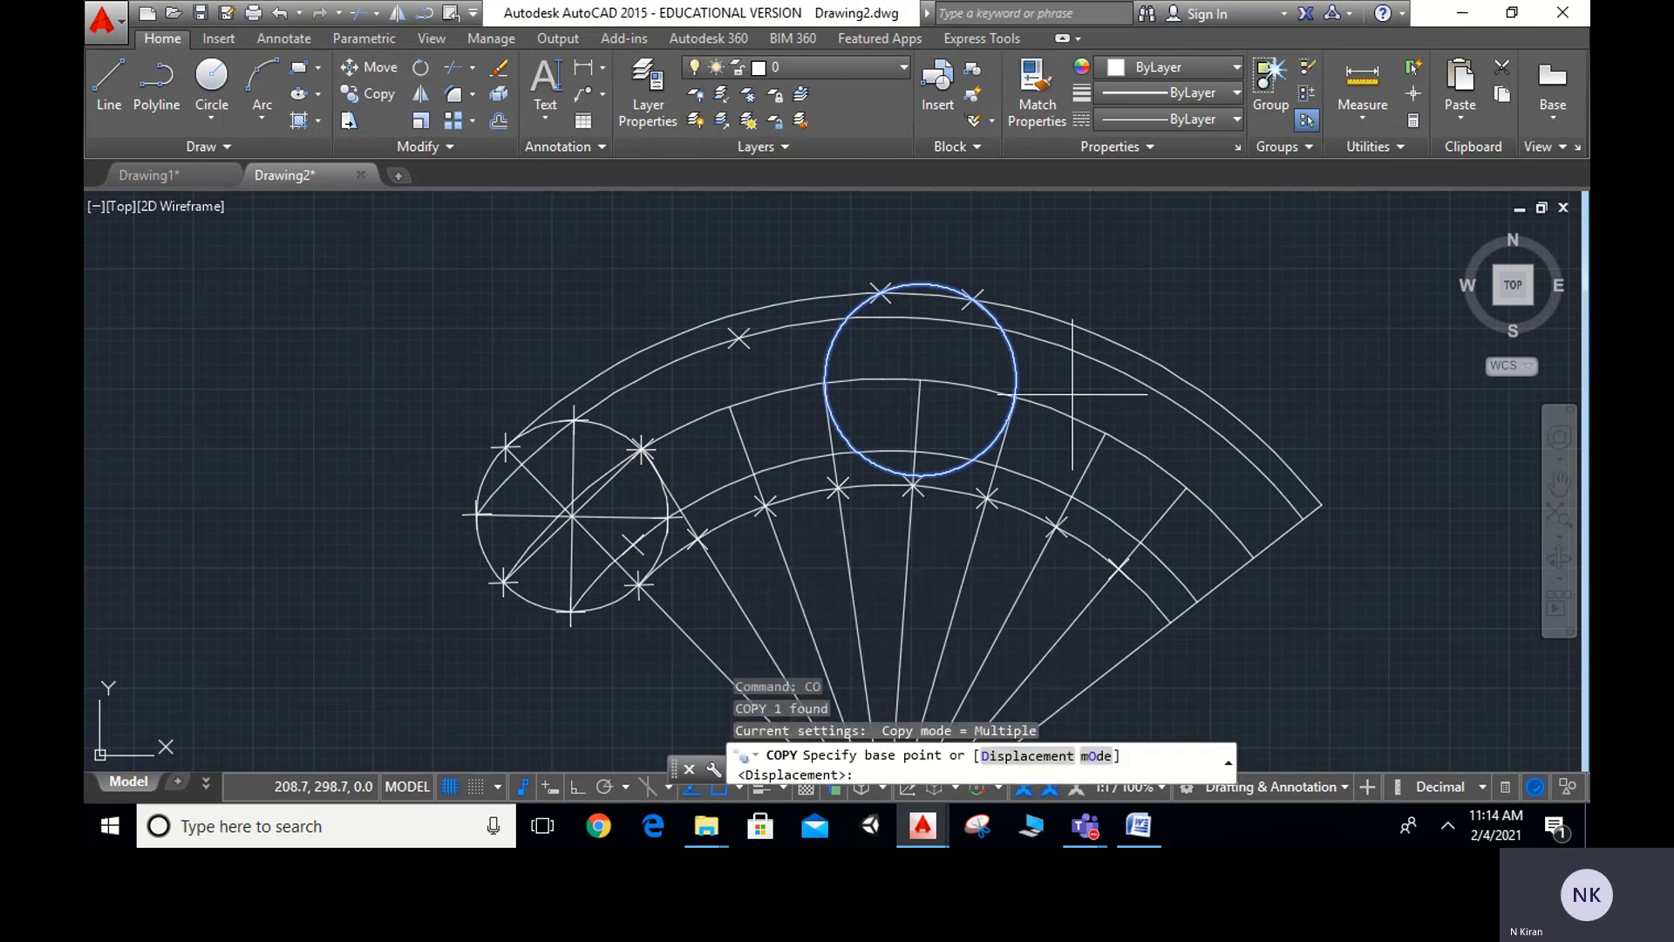
click(920, 394)
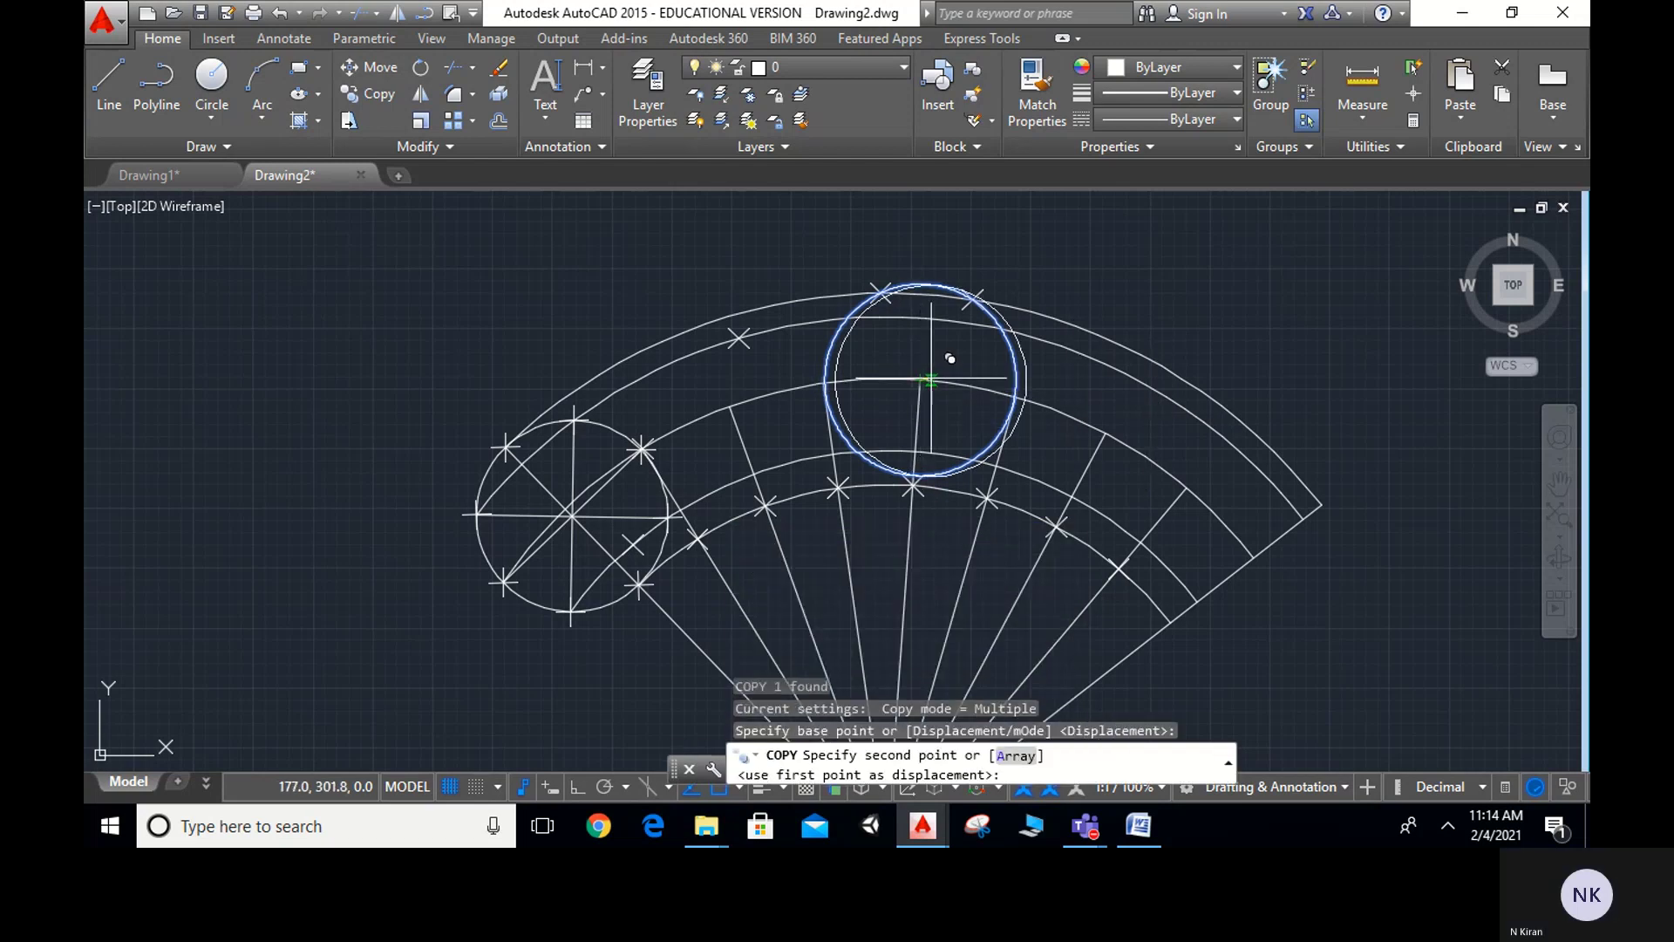
scroll(1009, 393, up, 8)
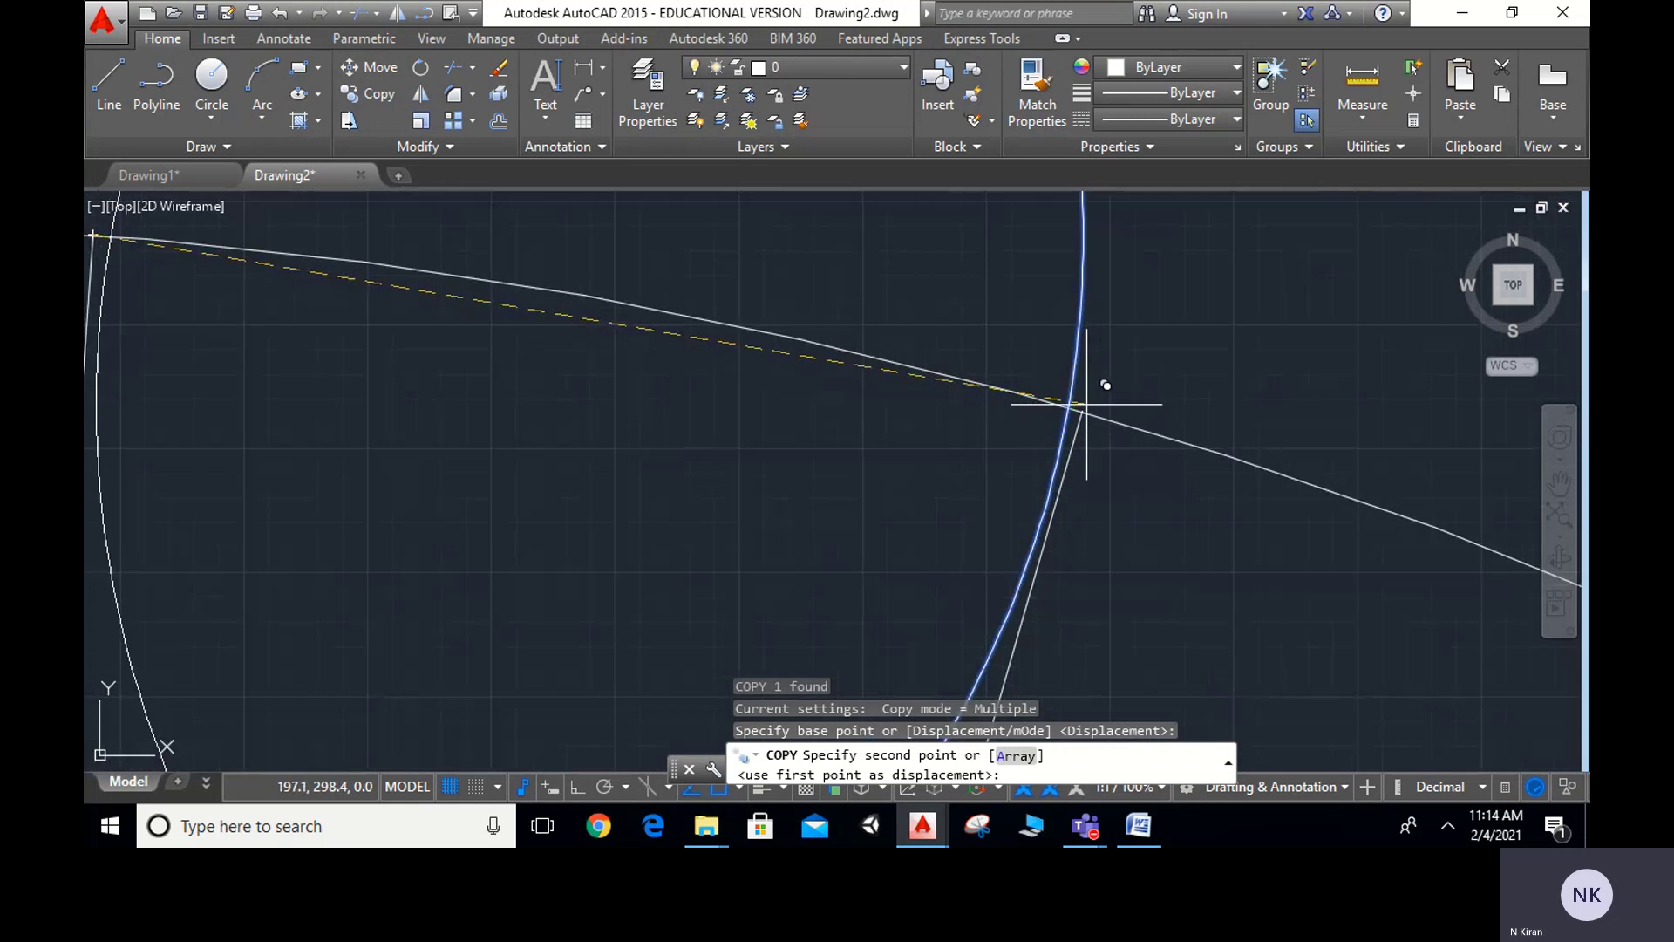
click(1082, 409)
scroll(1081, 405, down, 8)
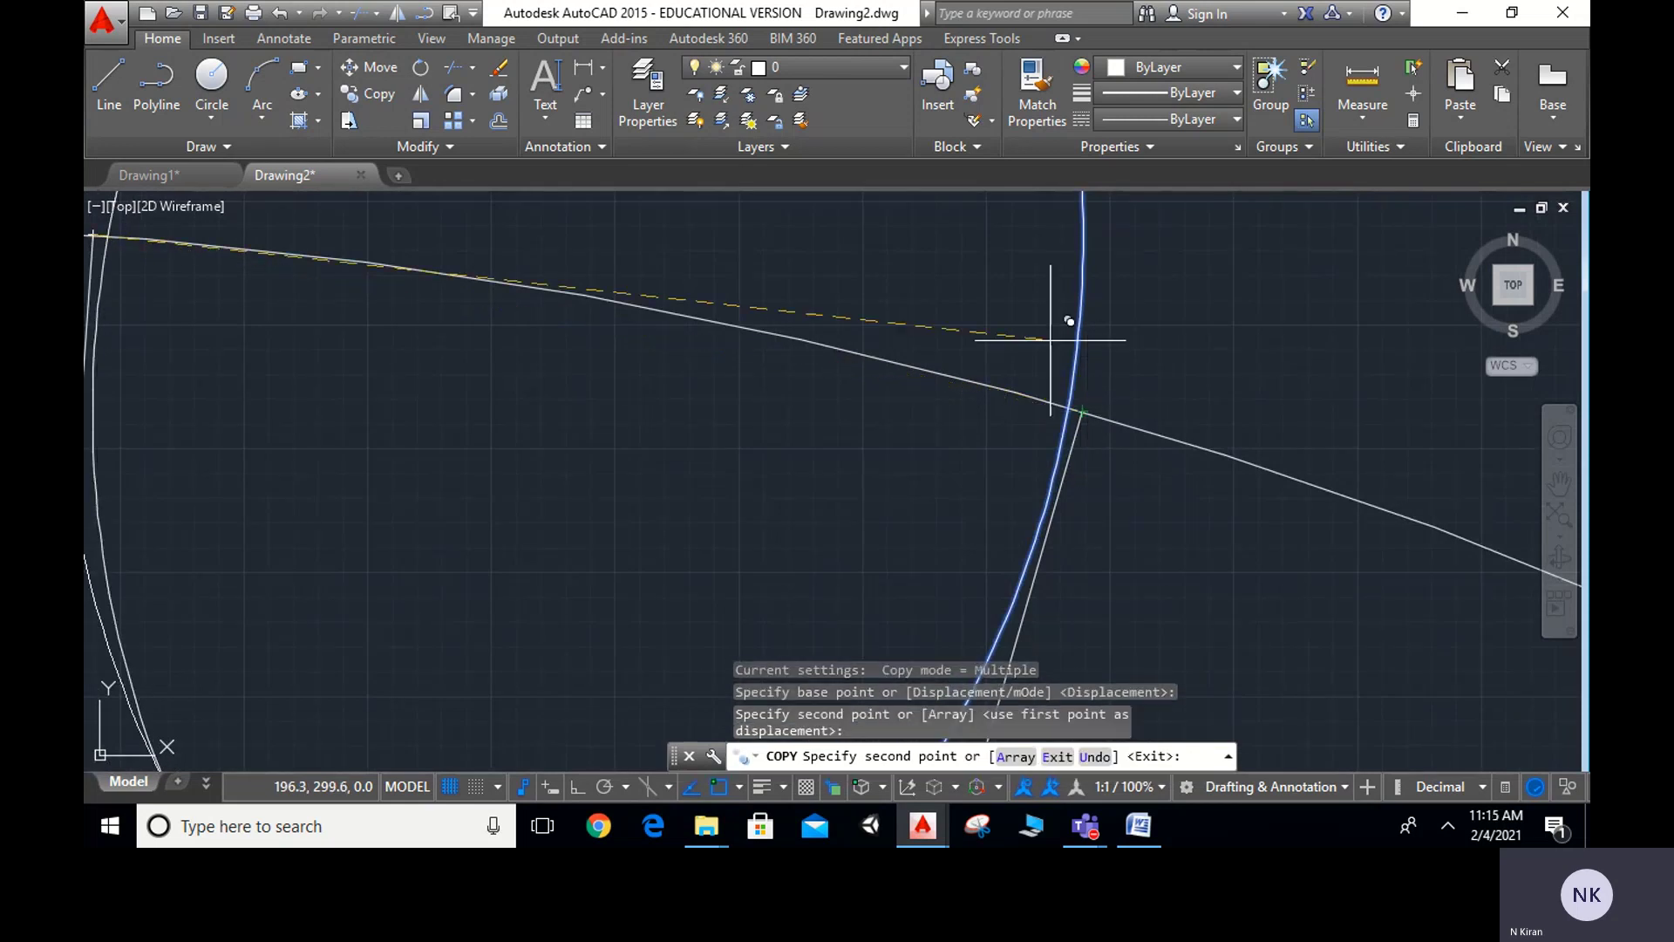
key(Escape)
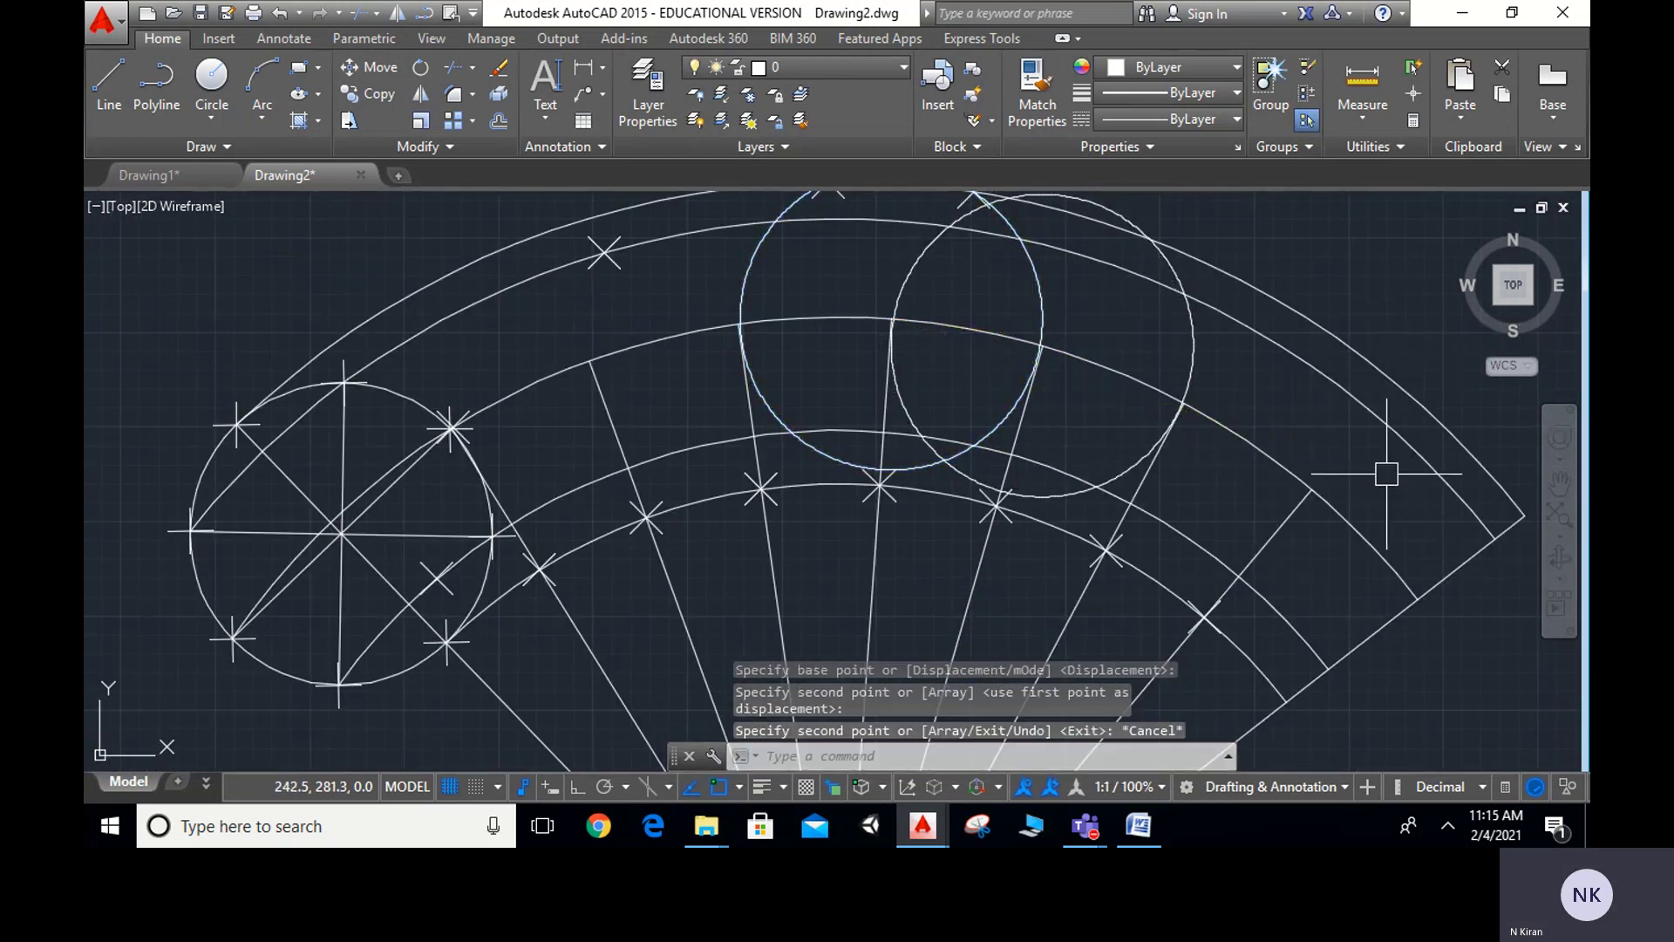
click(758, 237)
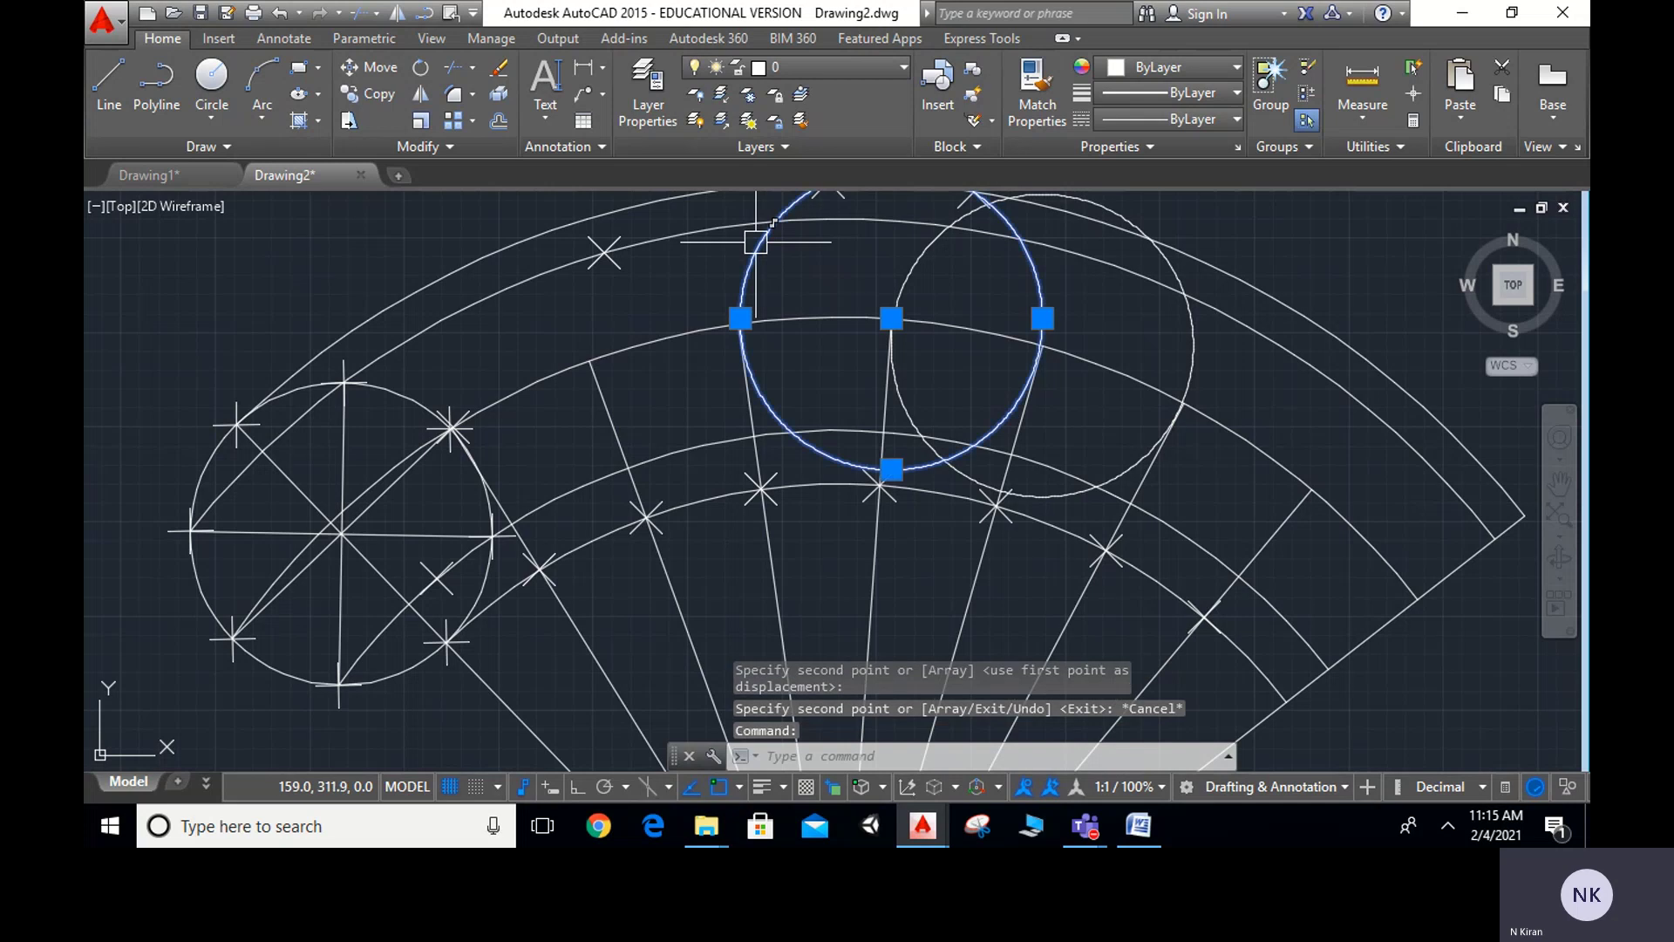
key(Delete)
Place a point where the right edge of the circle on the fifth division radius crosses the third concentric arc beyond the base arc
mouse_move(1174, 323)
middle_down()
mouse_move(859, 467)
mouse_move(1035, 339)
middle_up()
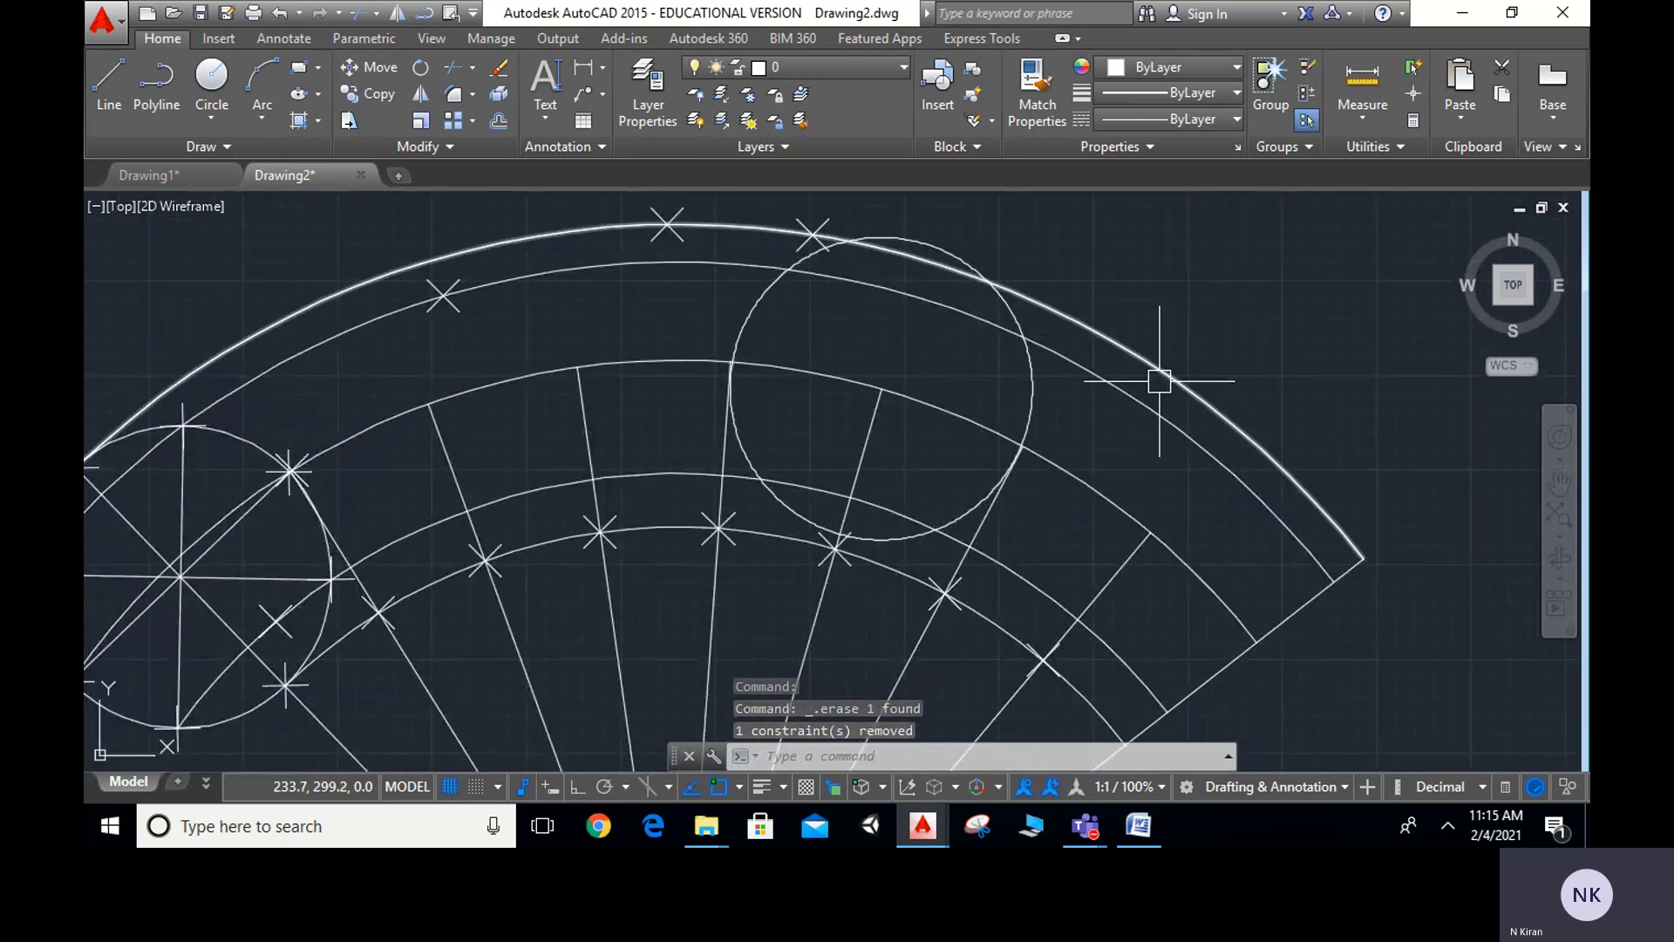
text(po)
key(Return)
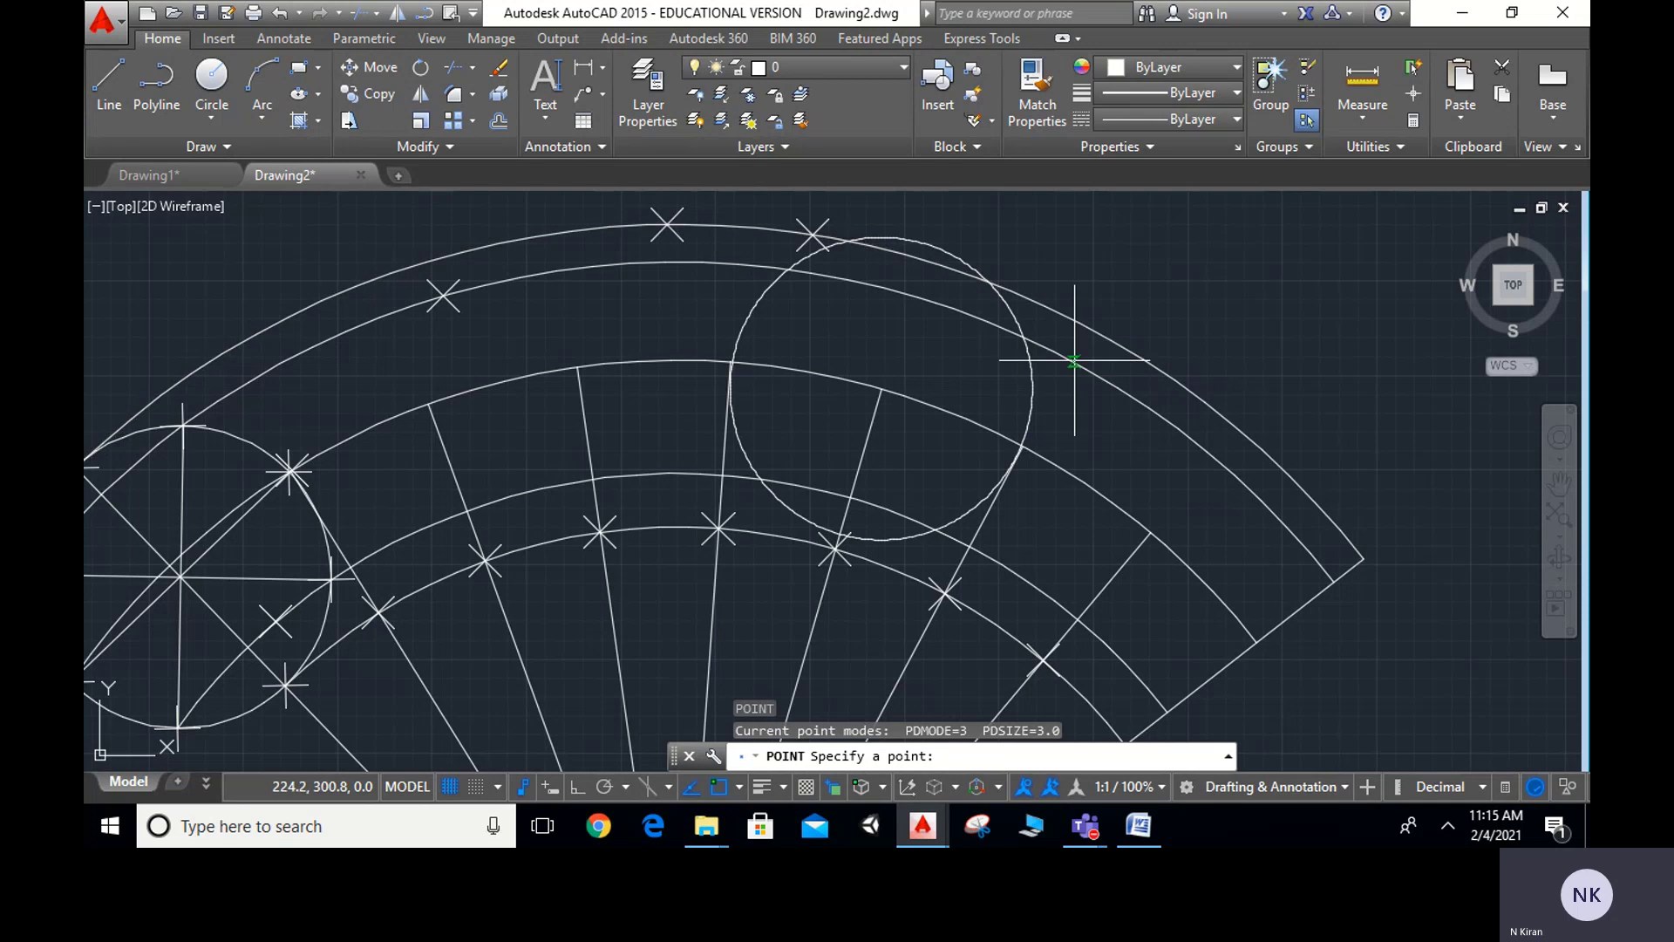
click(1023, 335)
Copy the circle from its centre on the fifth division radius to where the sixth radius meets the second concentric arc, and delete the original
scroll(1057, 463, down, 2)
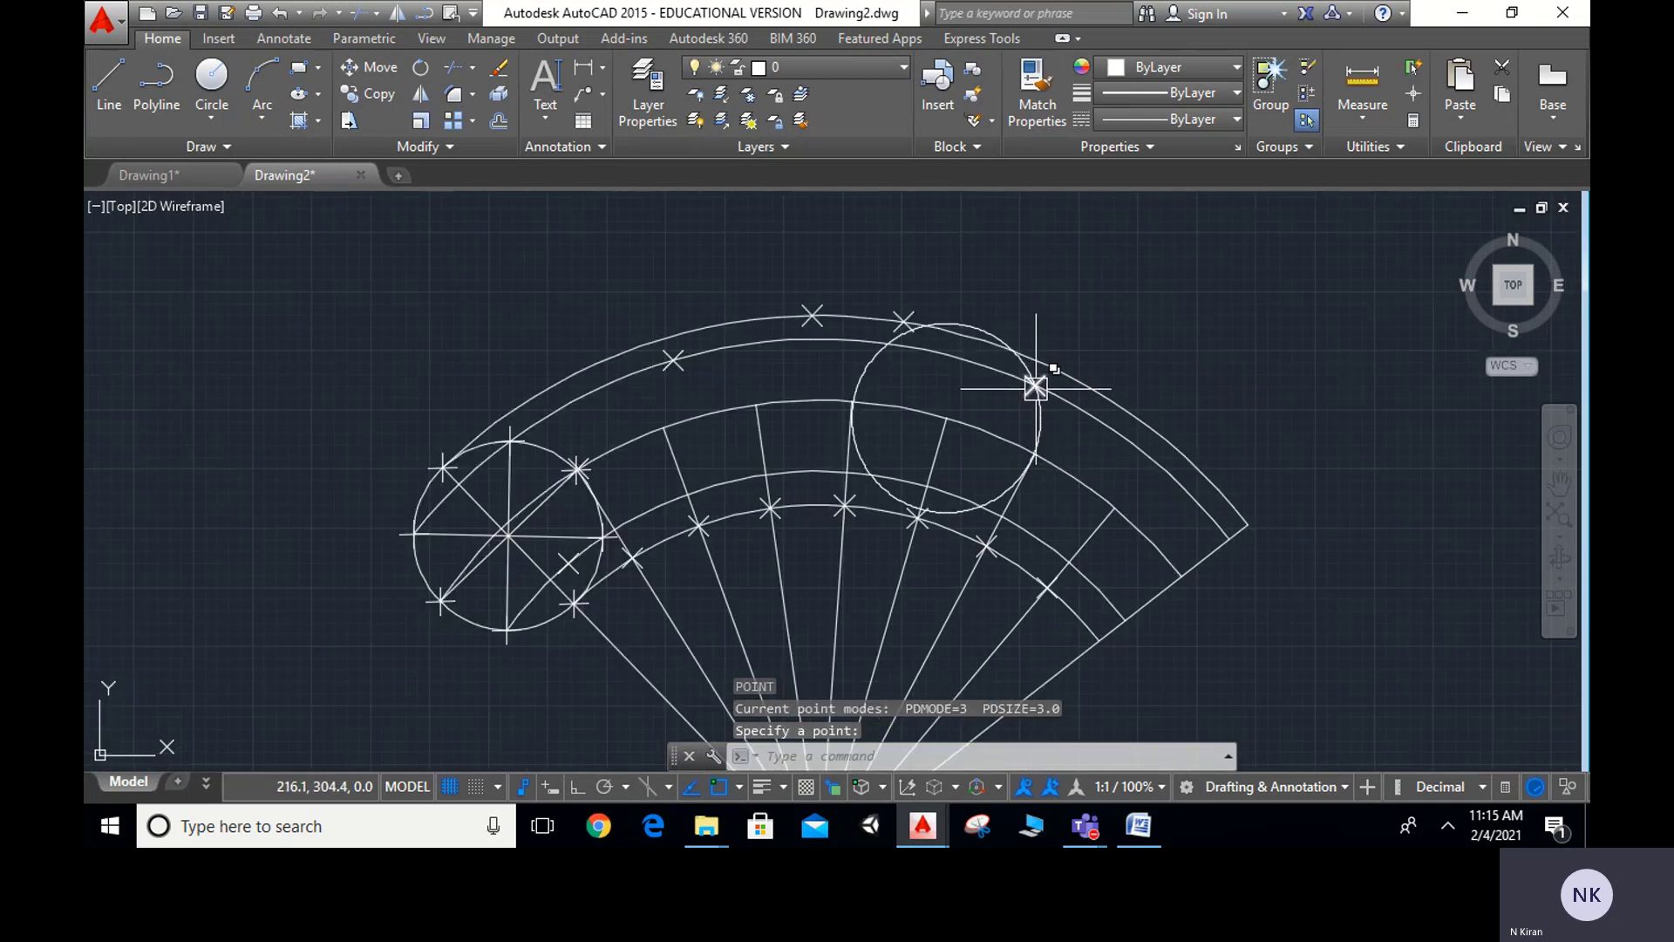
click(1057, 433)
text(co)
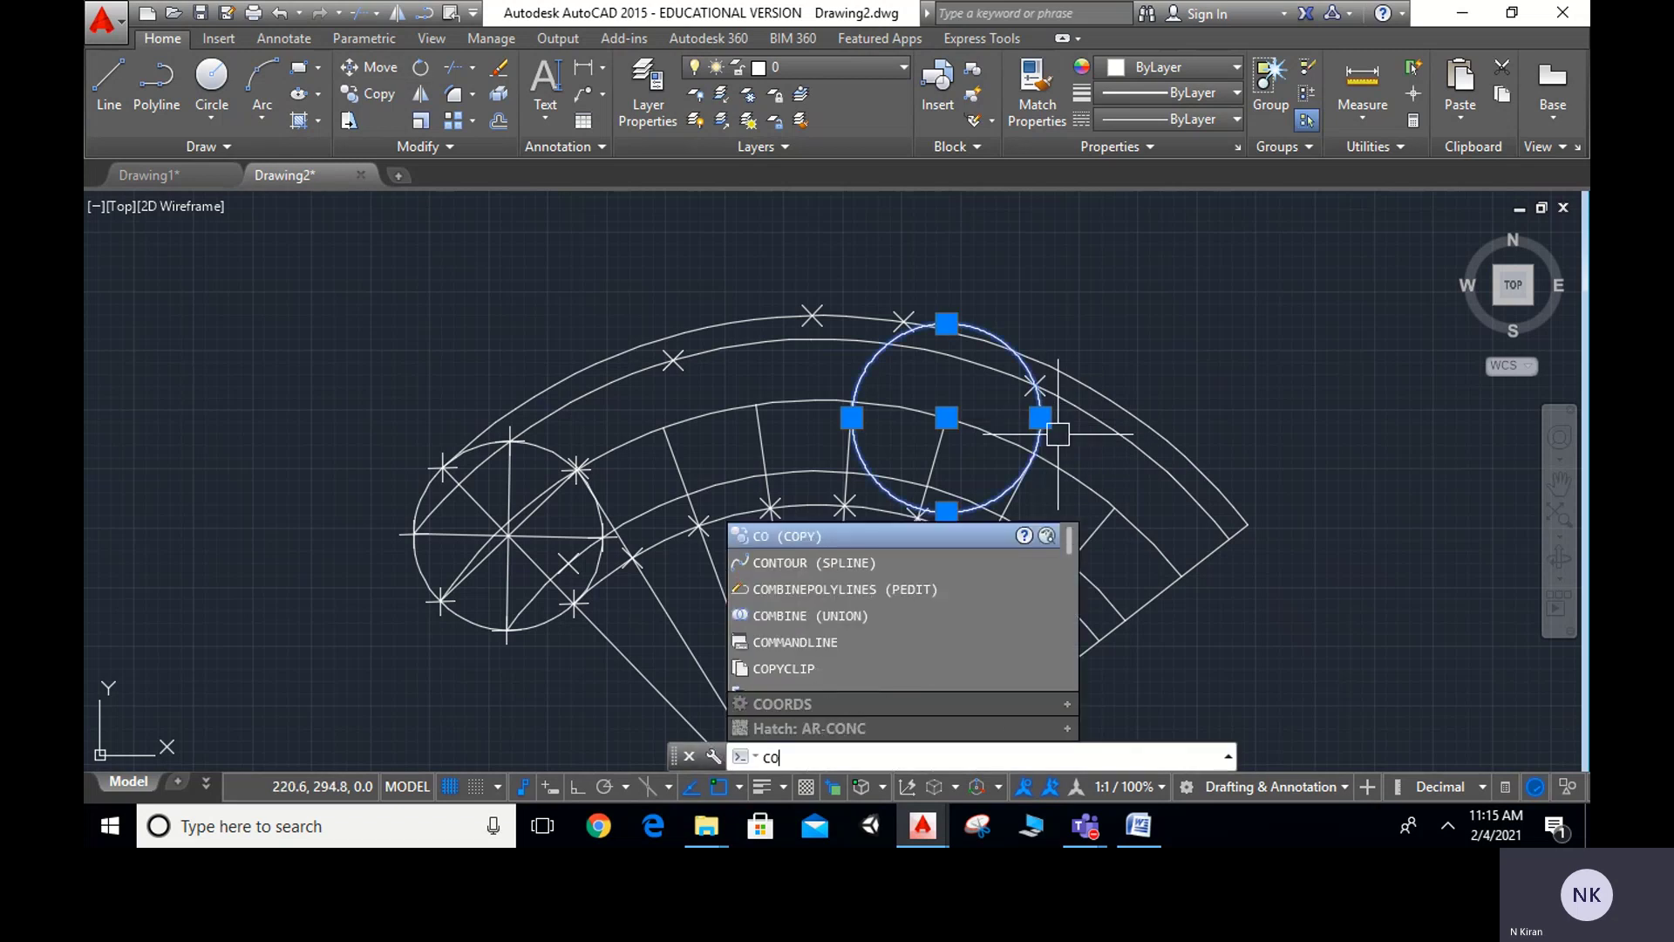
key(Return)
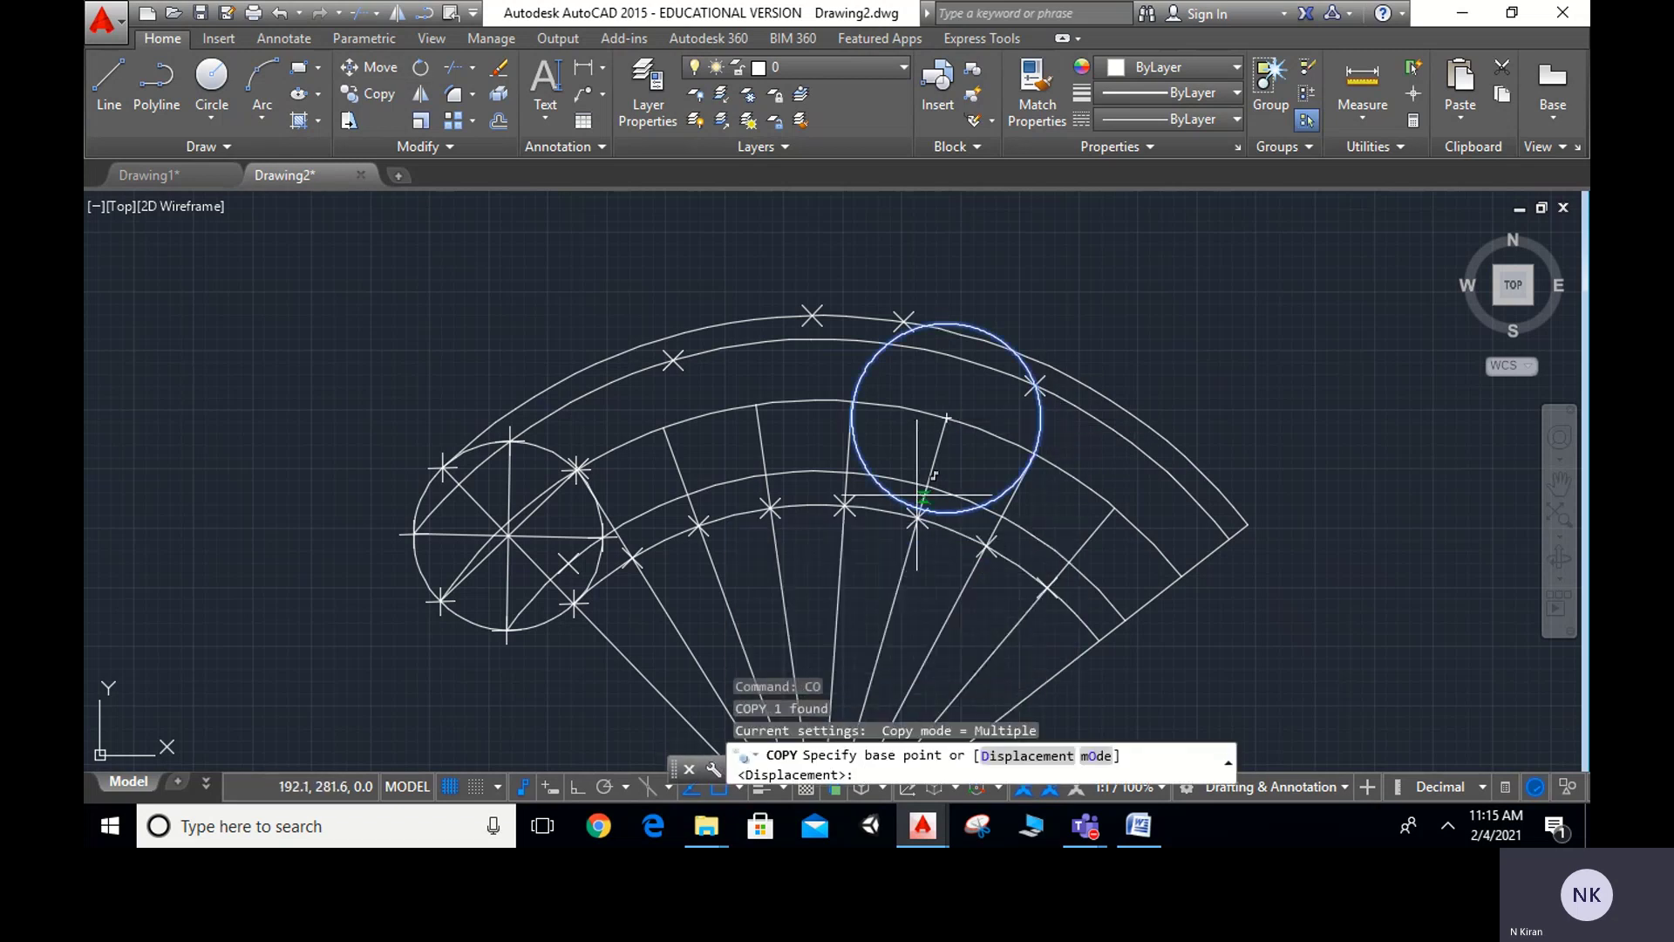
click(947, 418)
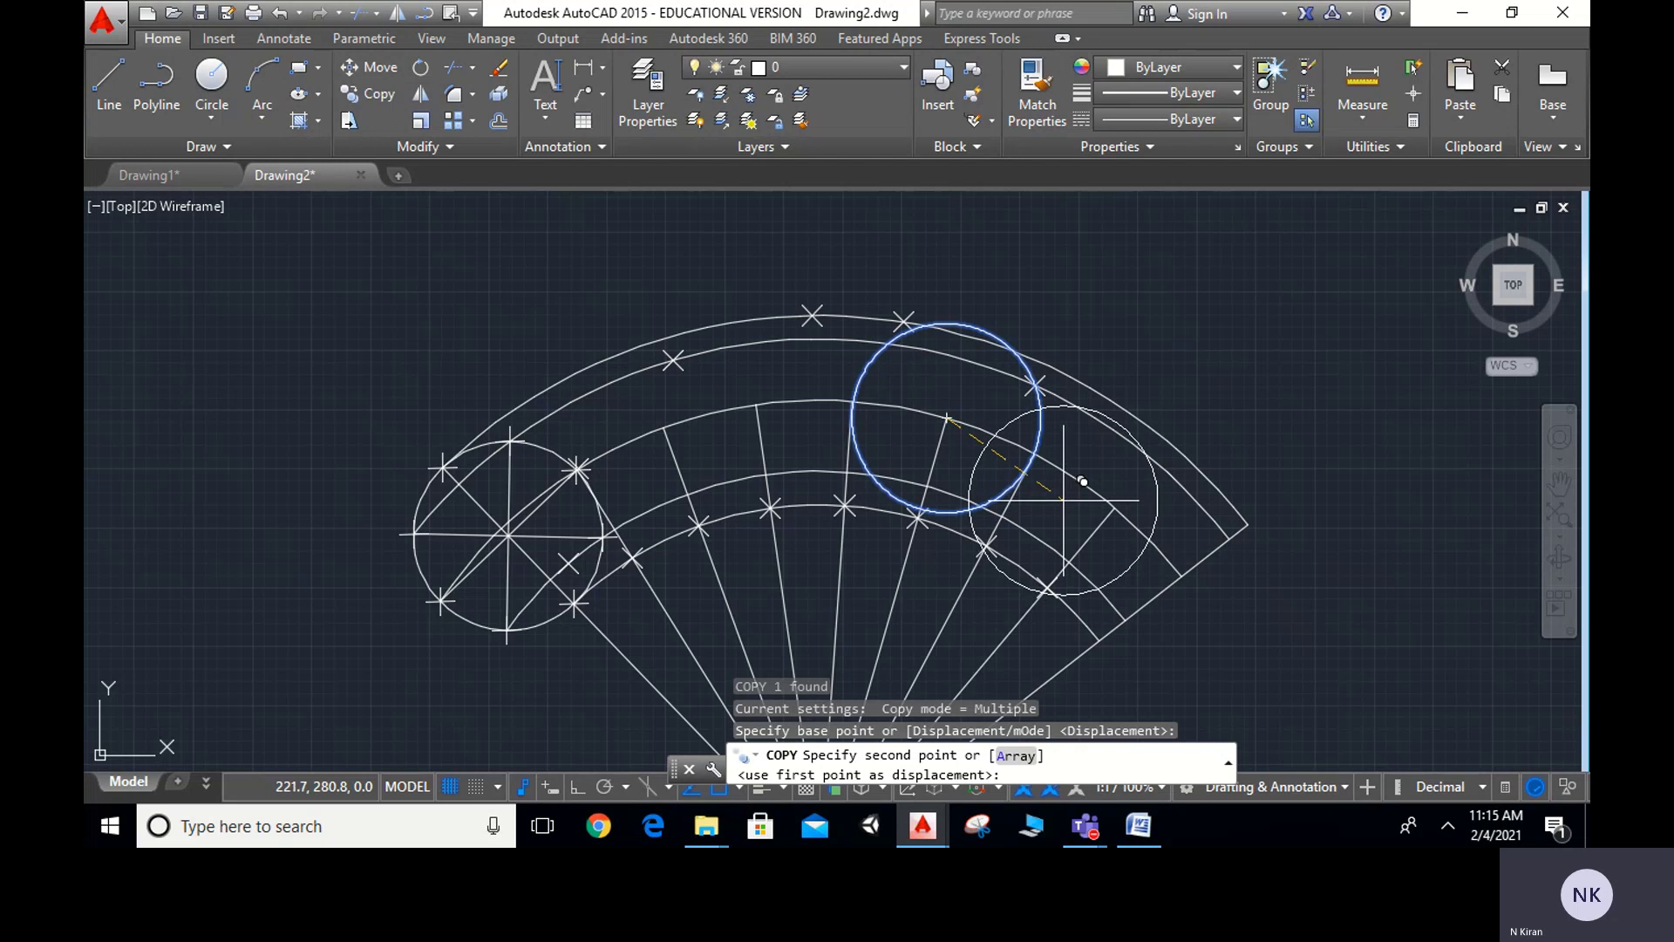
scroll(946, 322, up, 5)
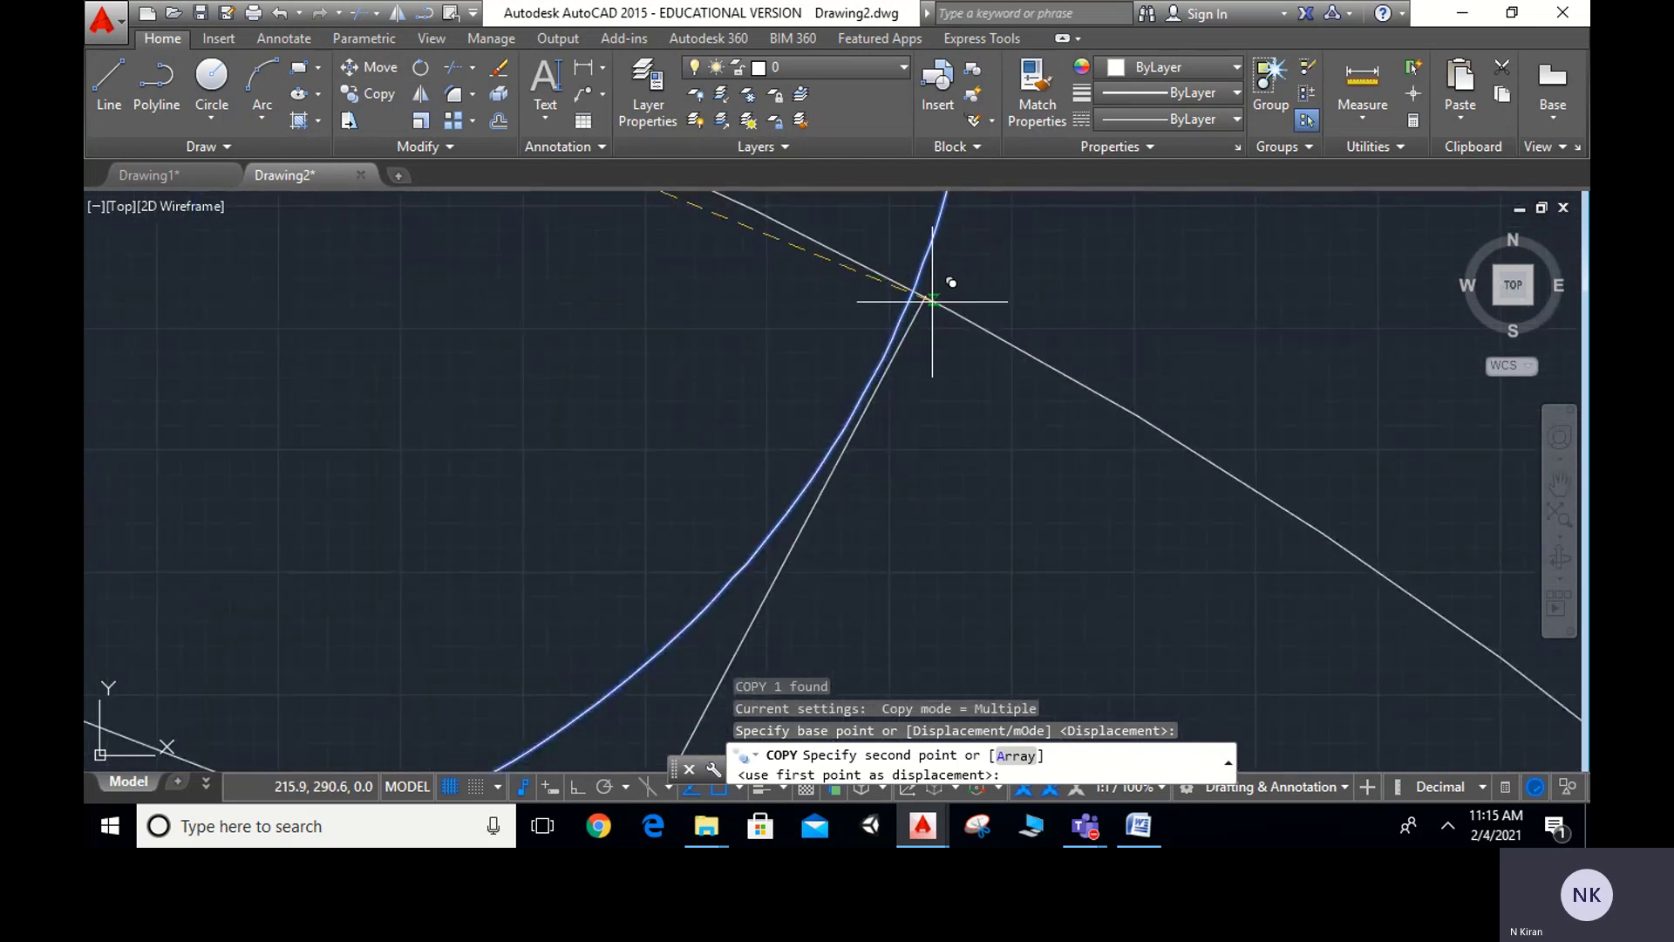
click(922, 297)
scroll(1034, 398, down, 6)
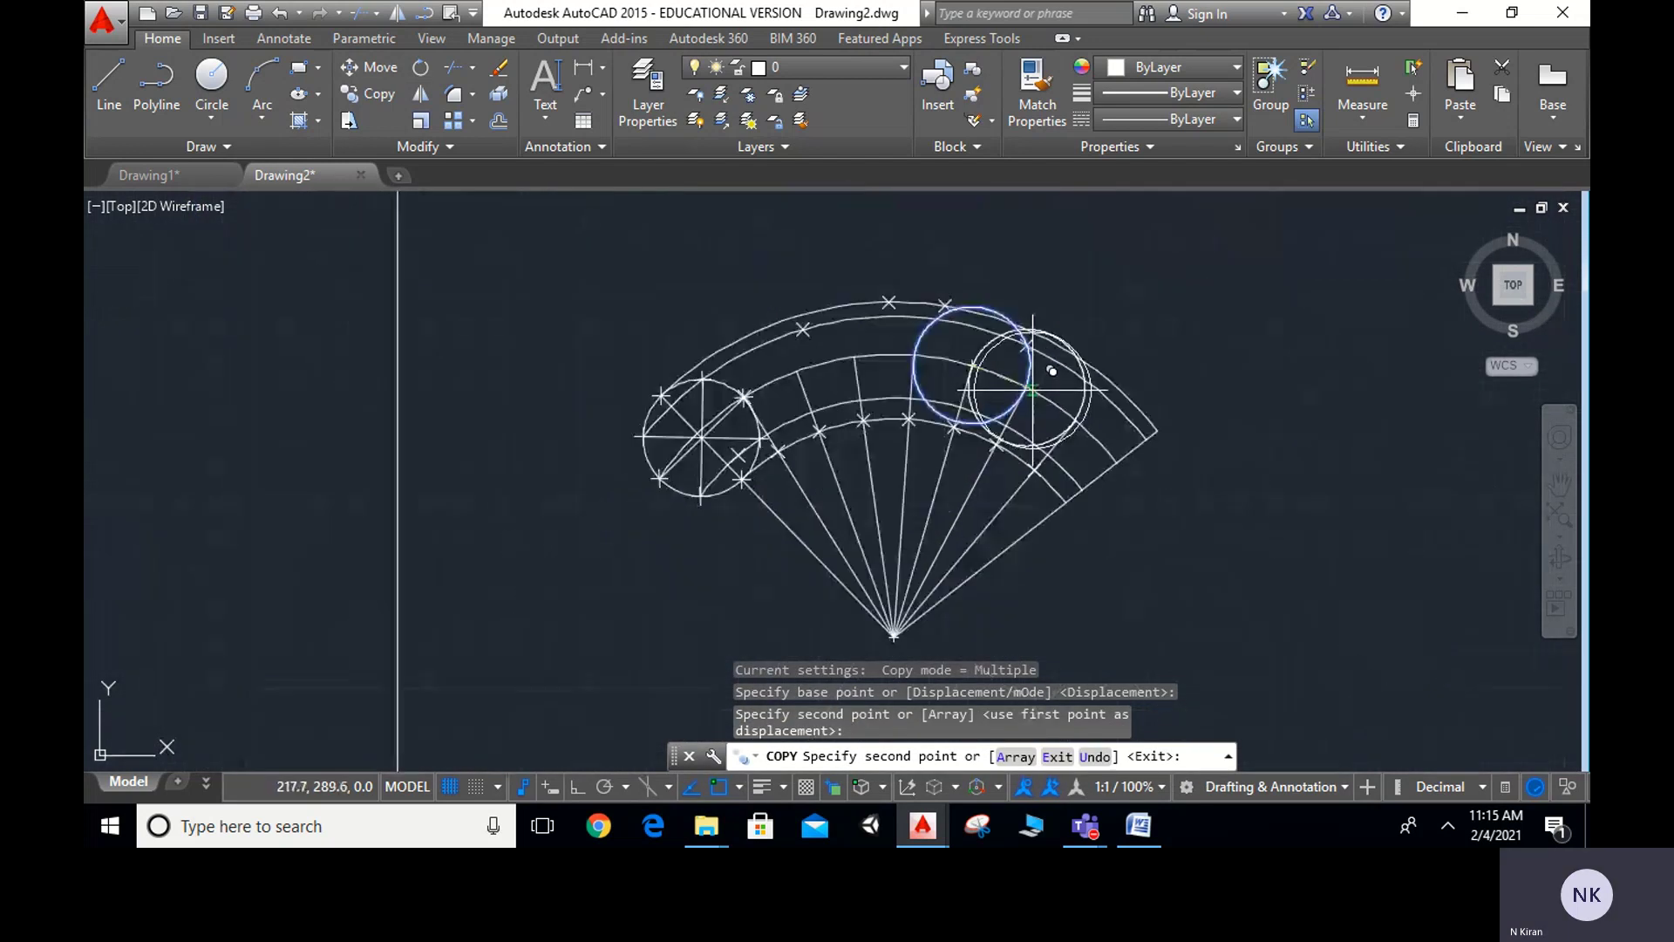
key(Escape)
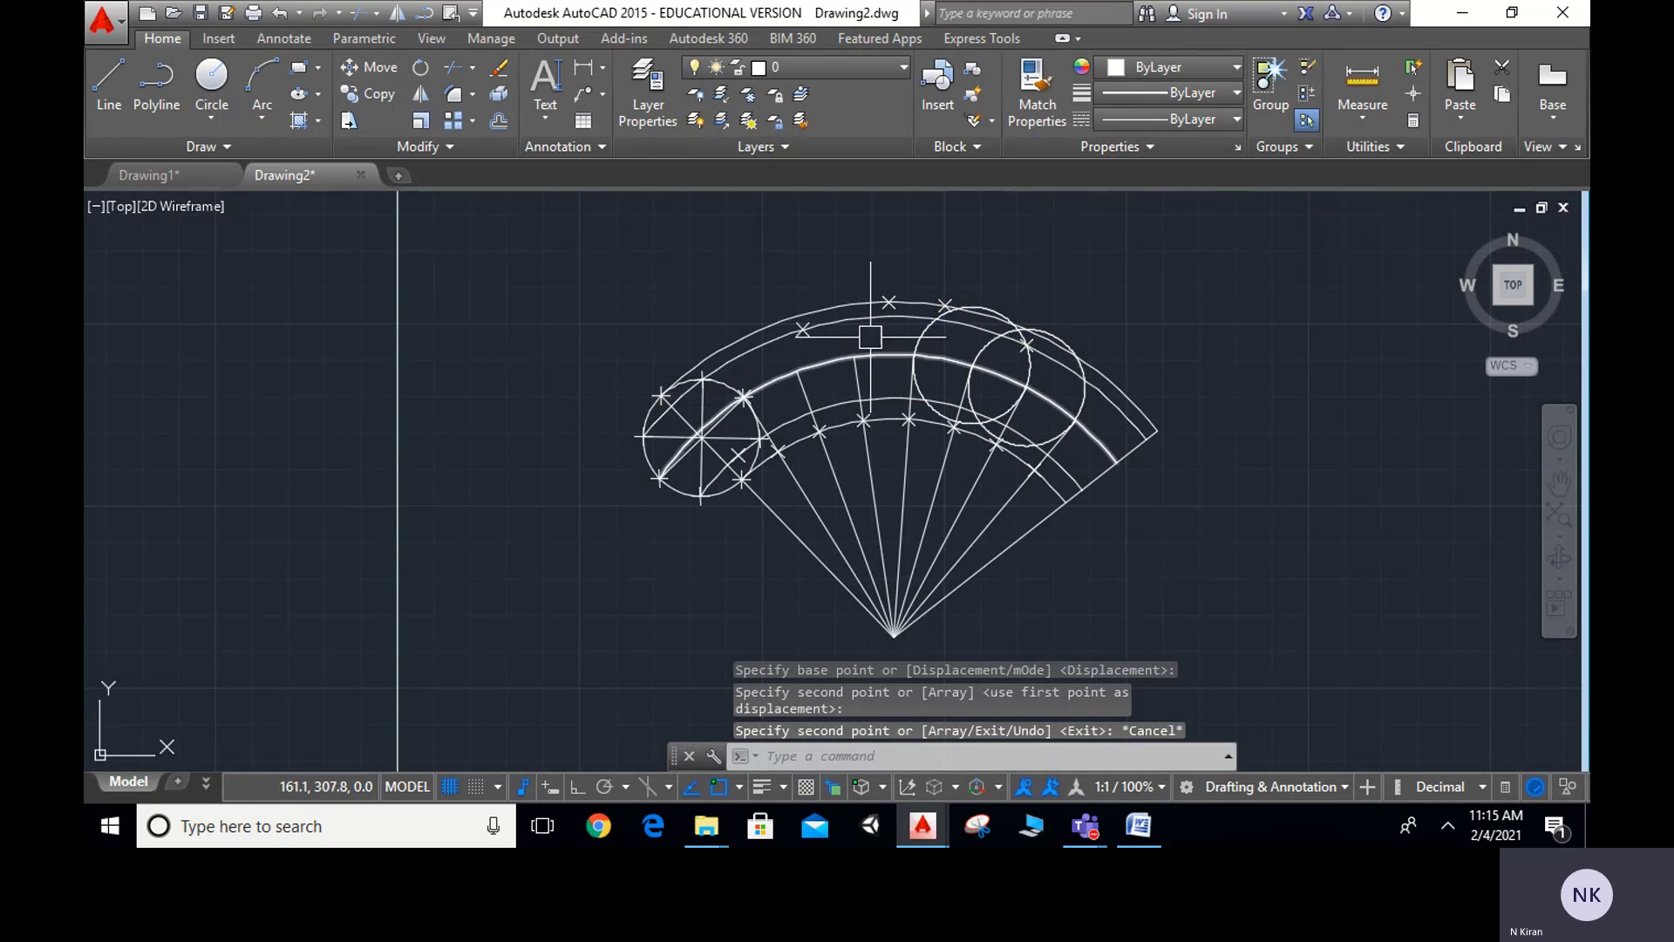
click(922, 340)
key(Delete)
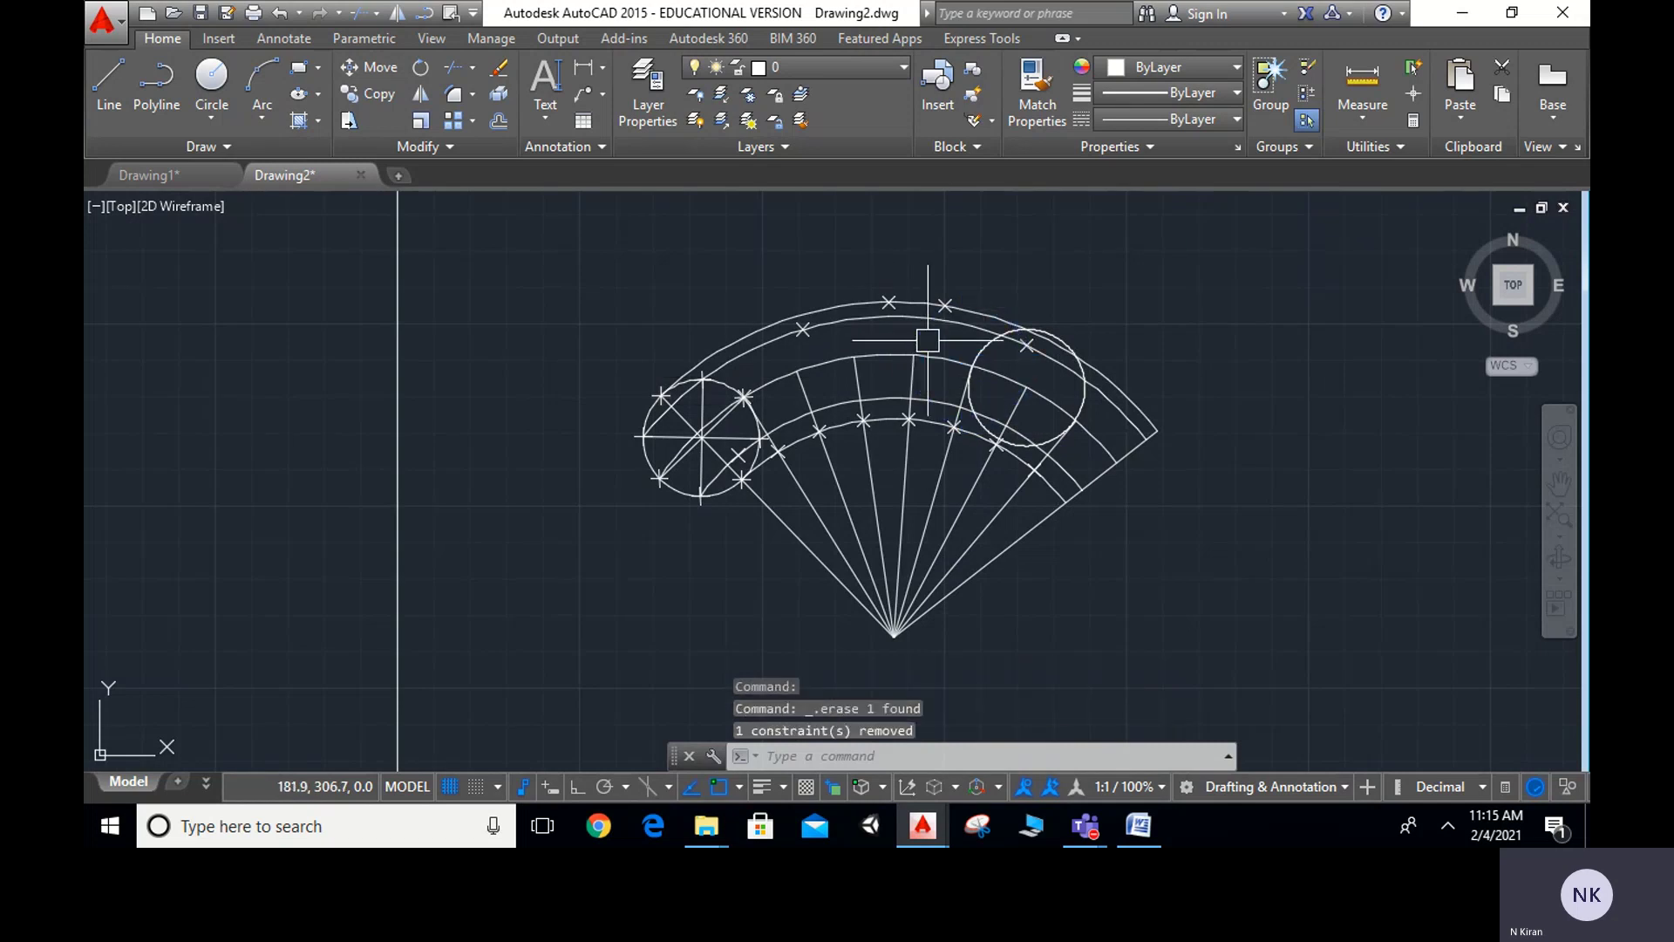
Place a point where the lower right of the circle on the sixth division radius crosses the second concentric arc
scroll(1028, 422, up, 4)
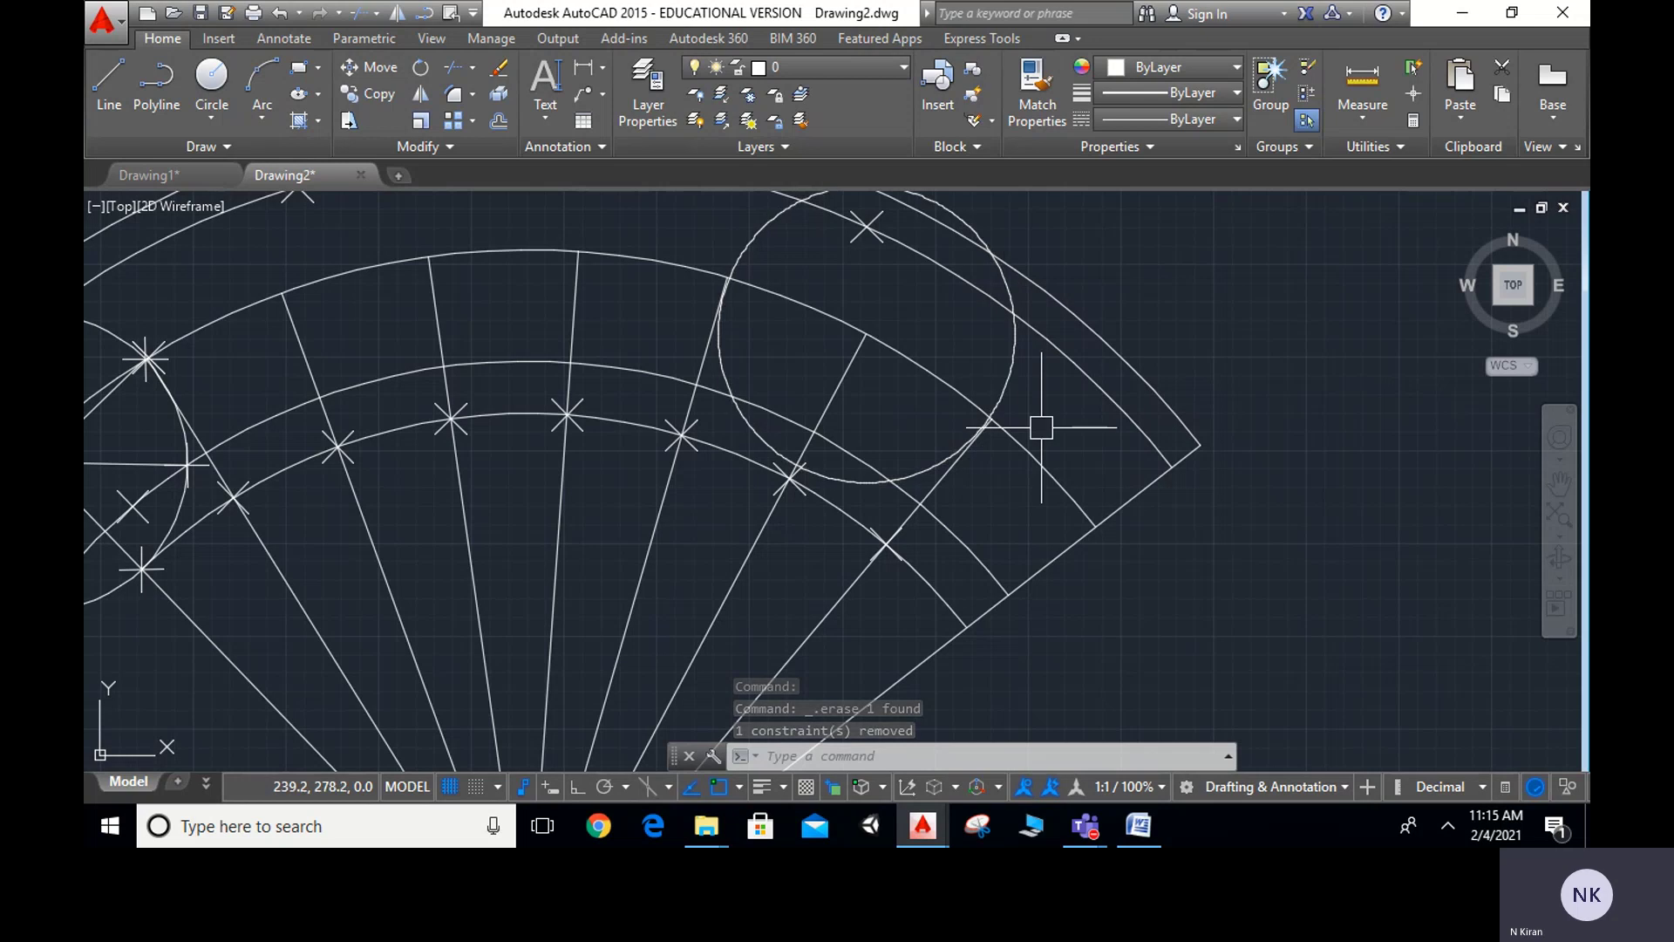
scroll(1016, 438, up, 4)
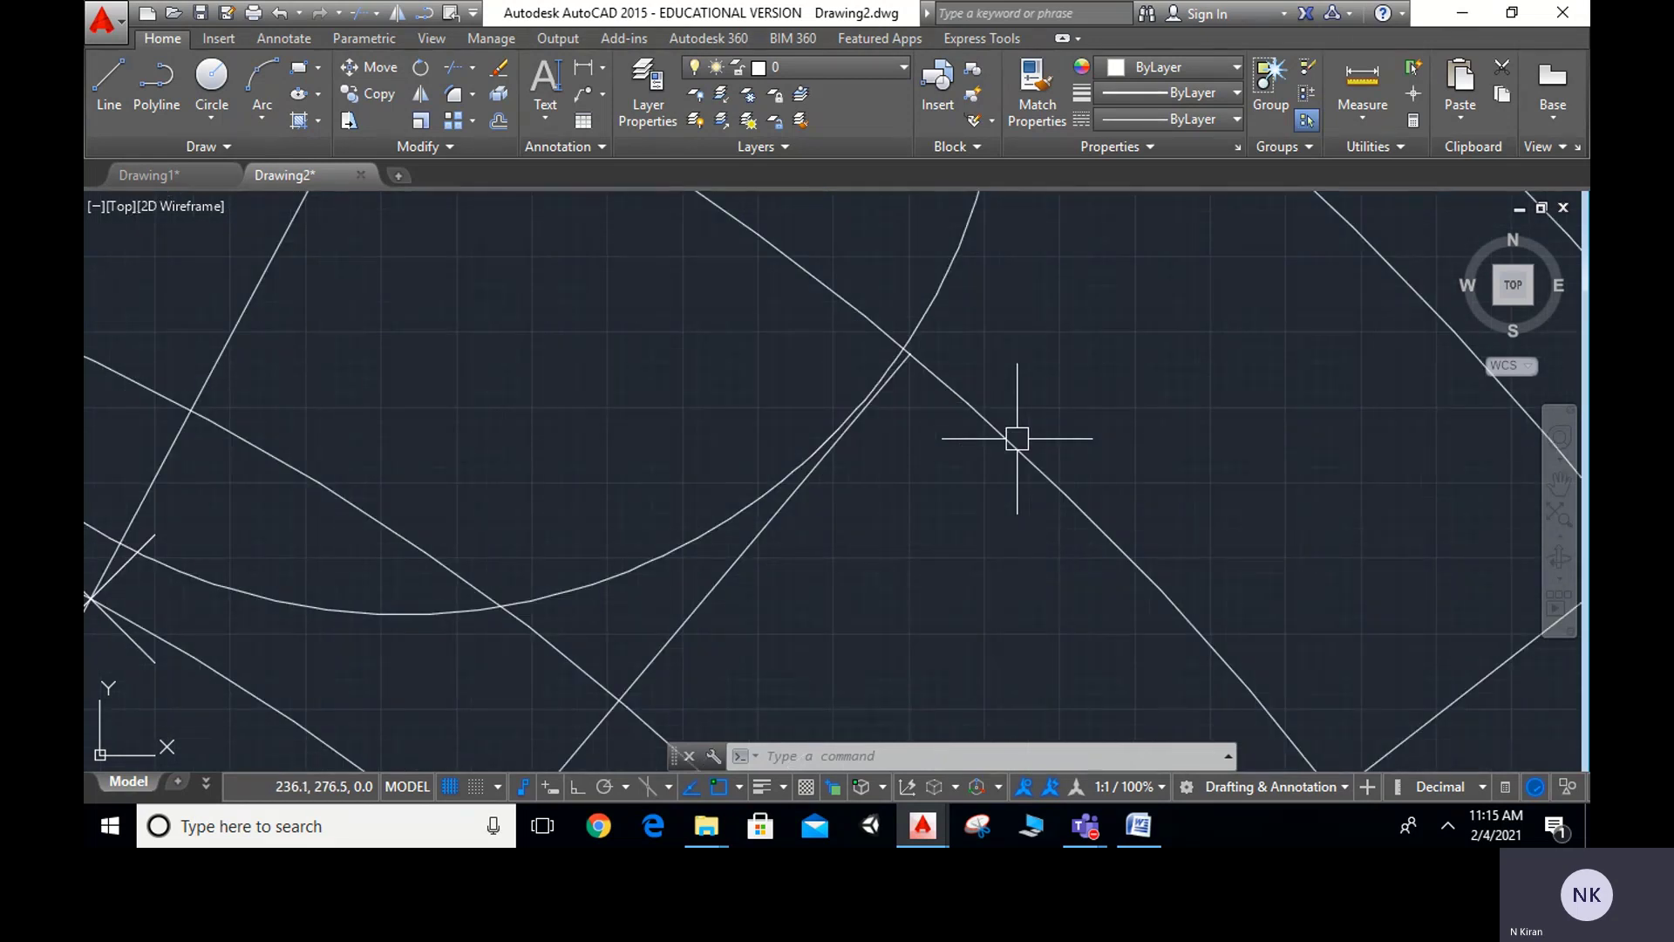
text(pp)
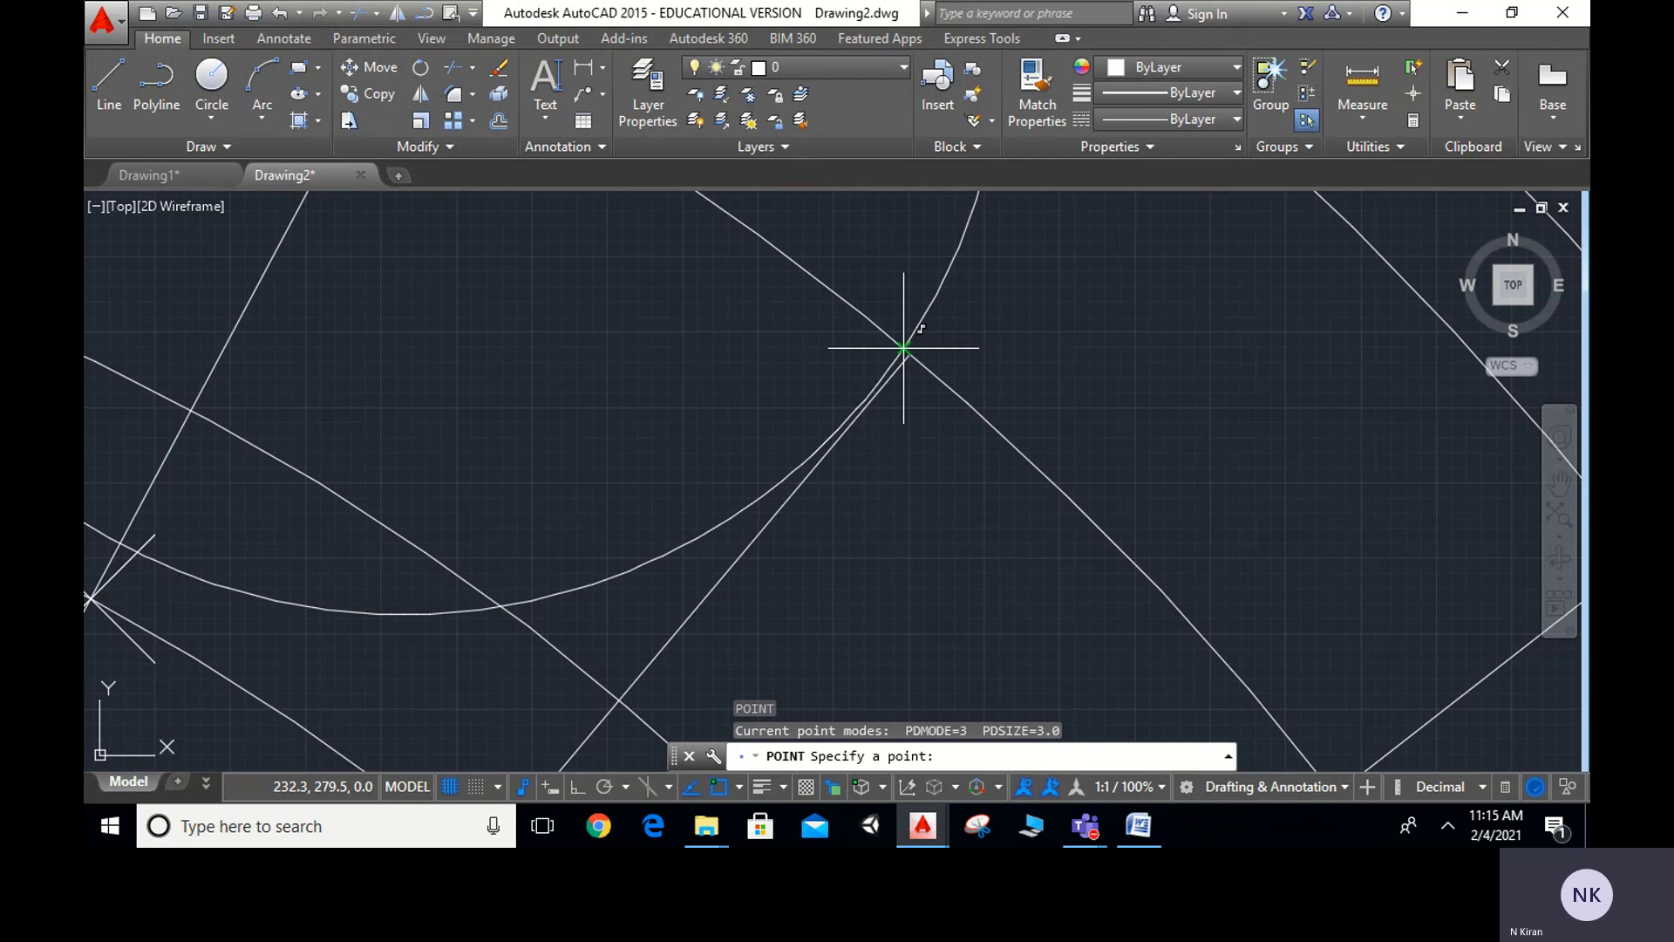
scroll(904, 348, up, 2)
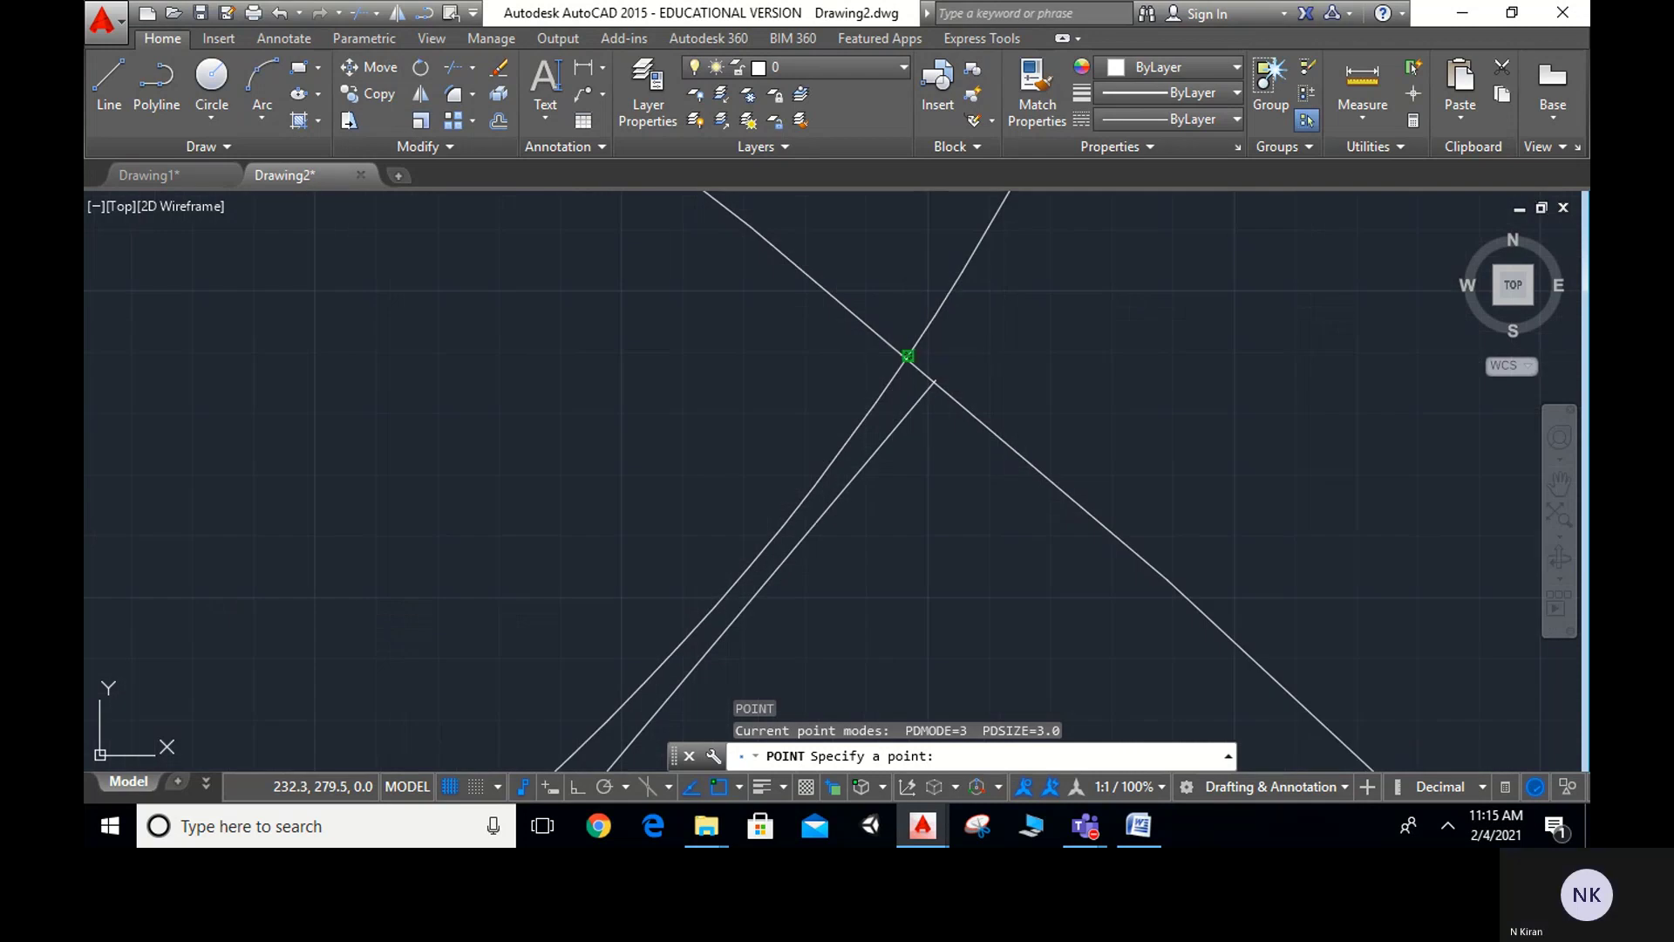
click(907, 355)
scroll(1233, 400, down, 5)
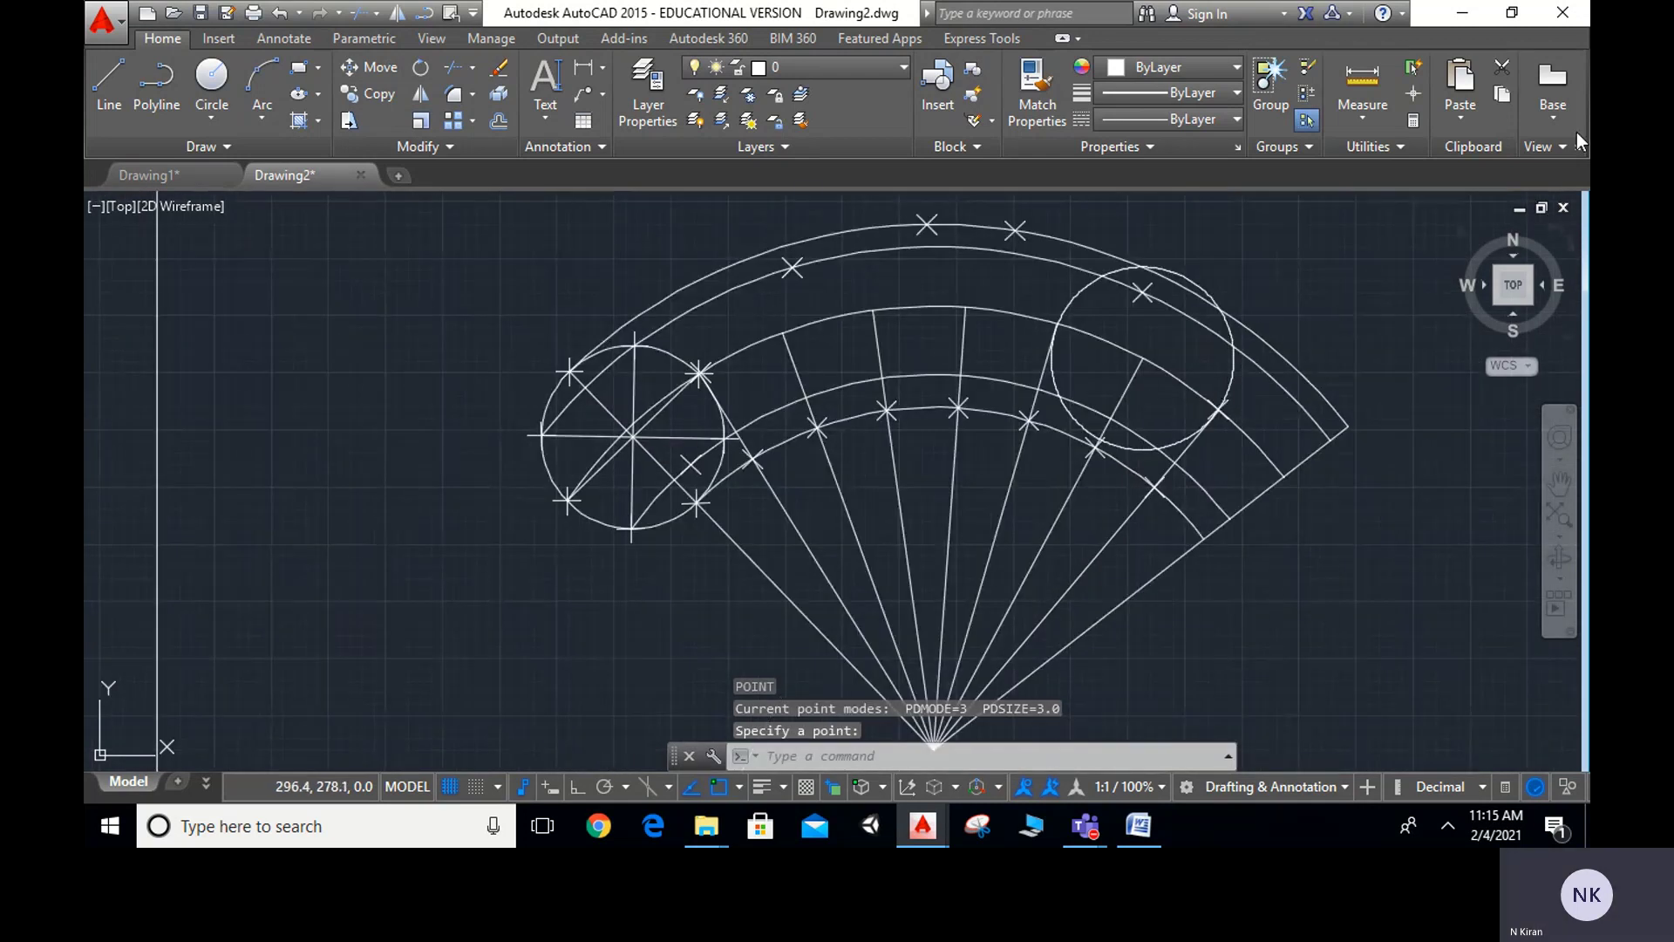
Copy the circle from its centre on the sixth division radius to where the seventh radius meets the second concentric arc, and delete the original
scroll(1211, 270, up, 4)
click(1265, 316)
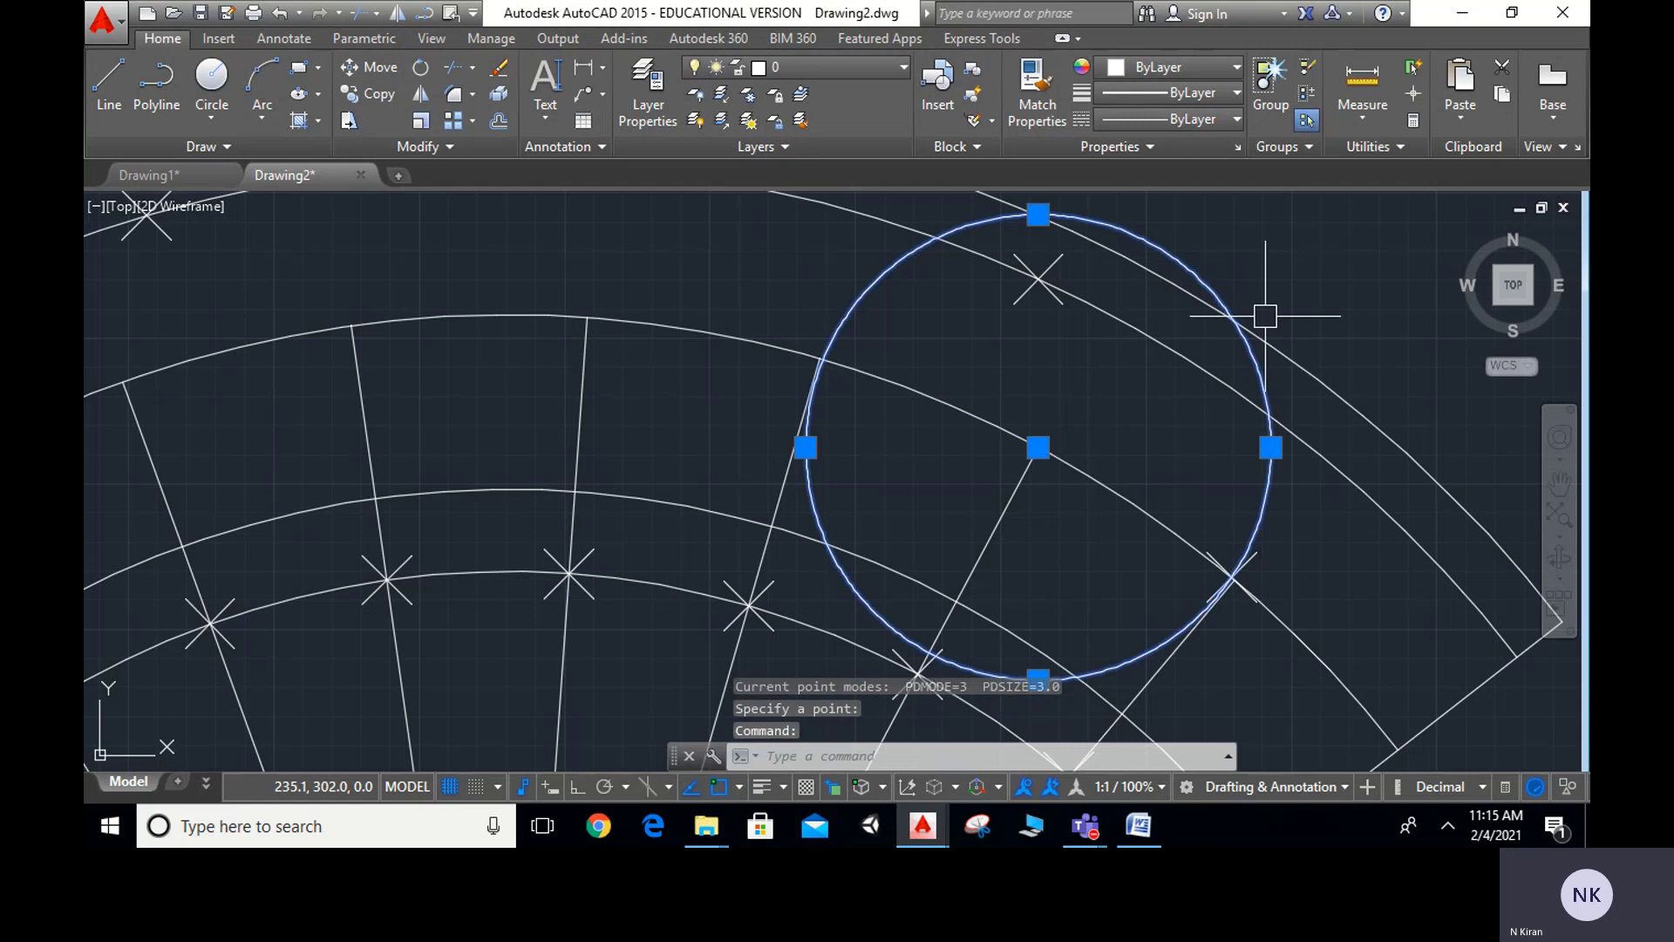
text(co)
key(Return)
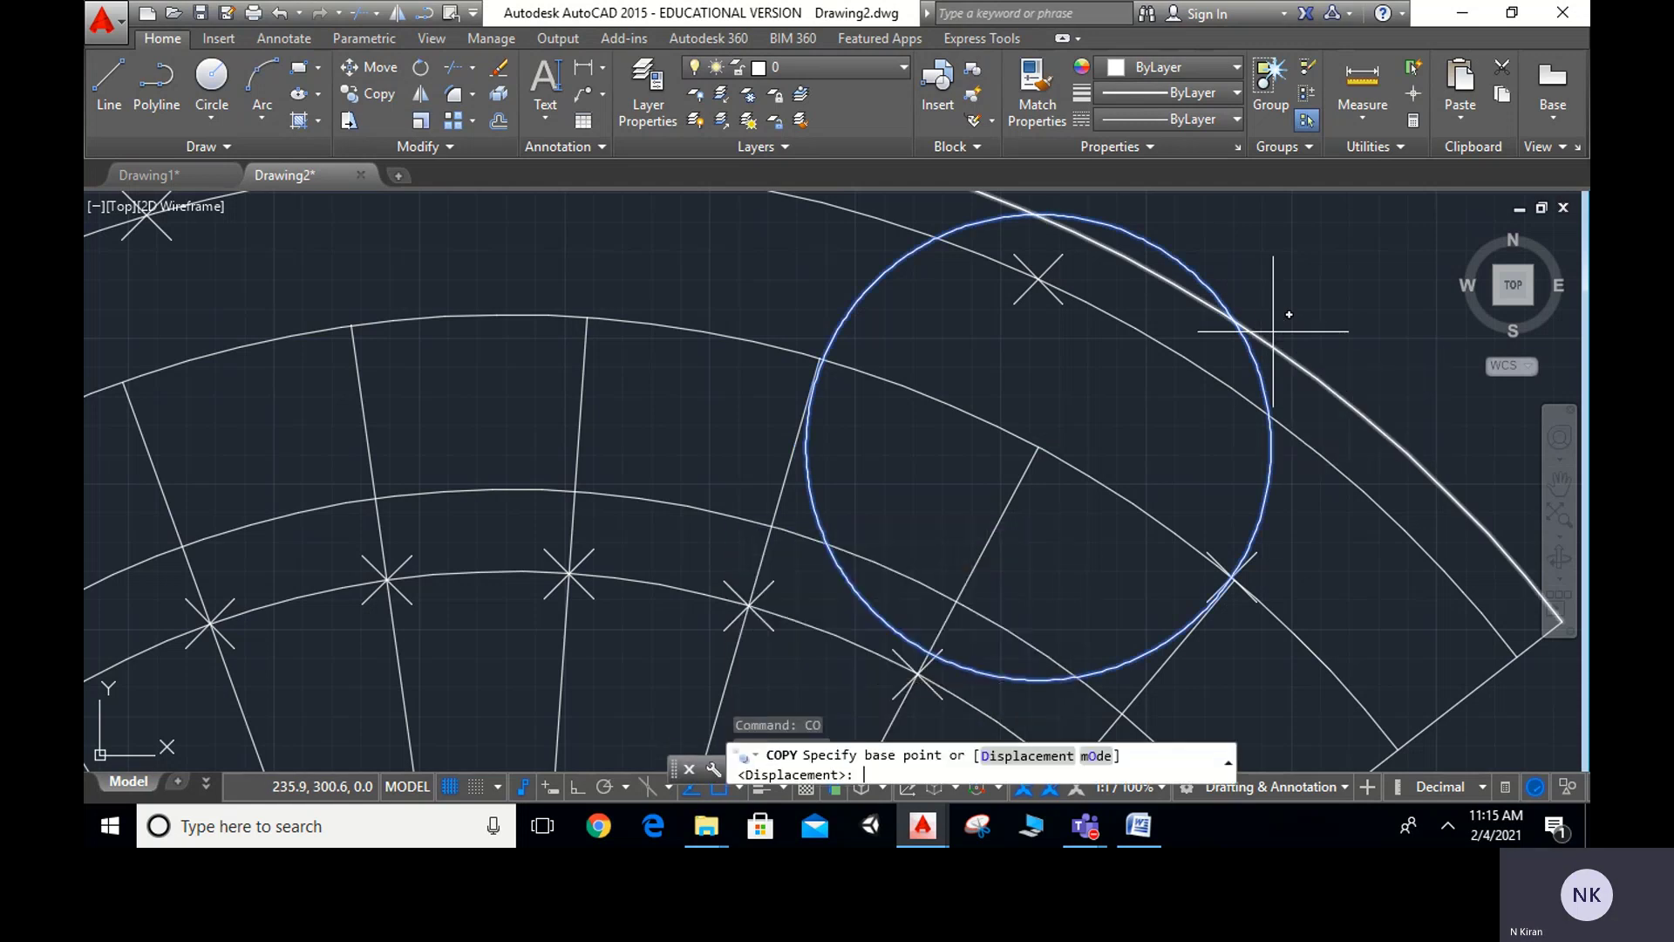
click(1039, 448)
middle_drag(1304, 657, 1095, 445)
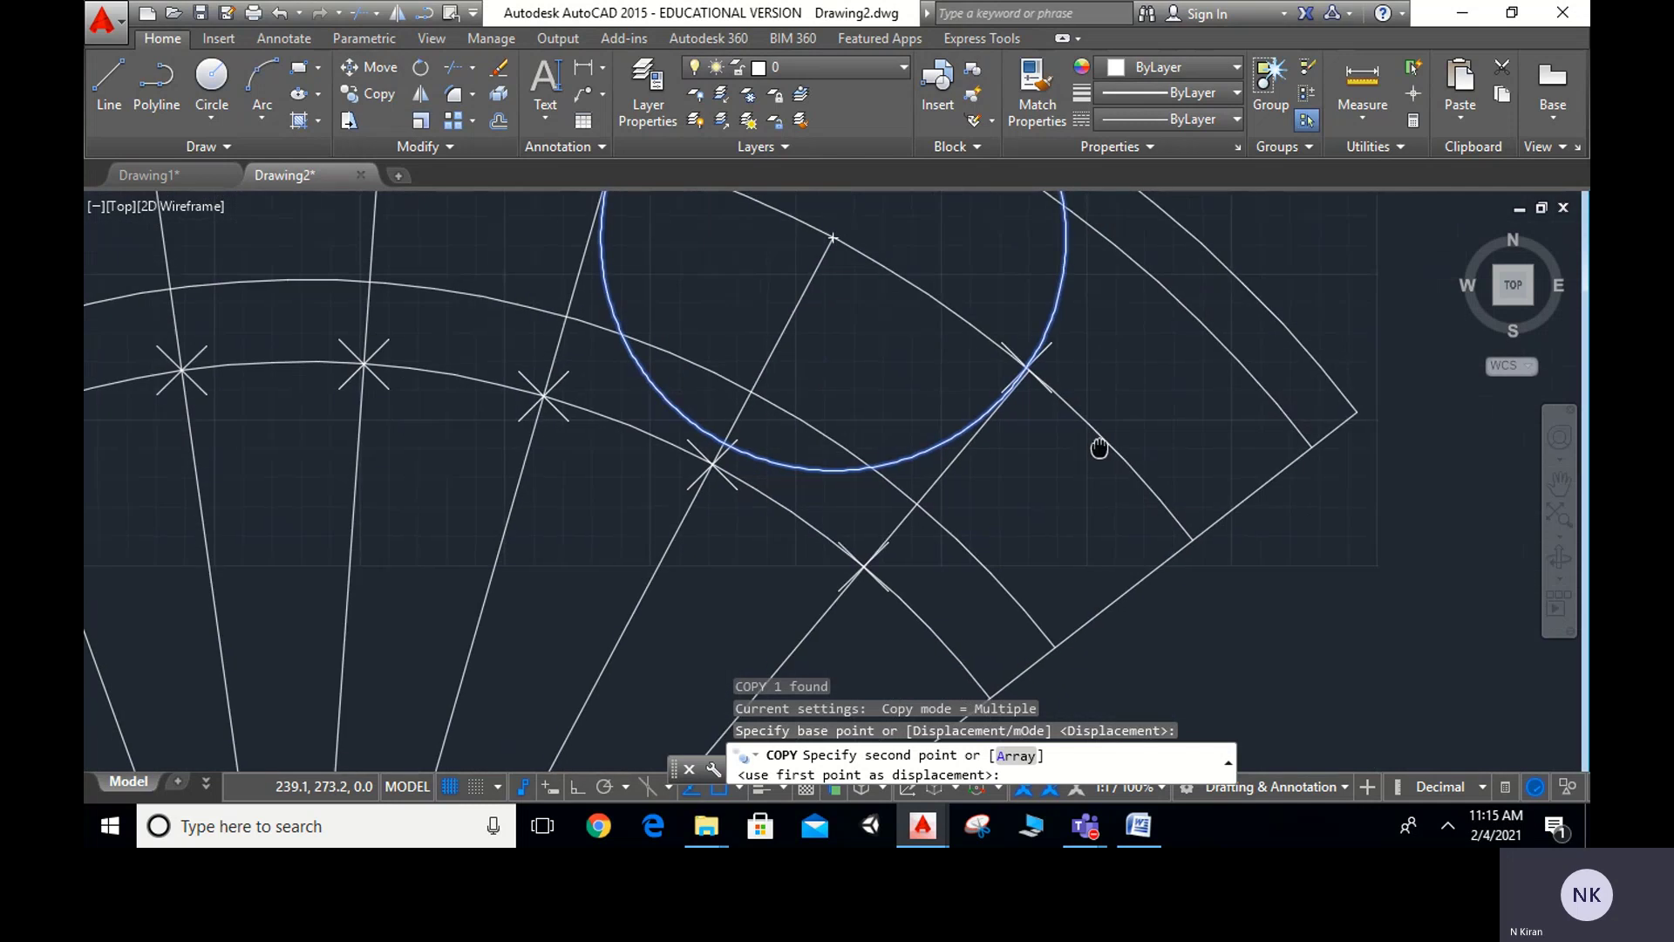
scroll(1029, 388, up, 5)
mouse_move(1023, 232)
middle_down()
mouse_move(953, 593)
mouse_move(955, 519)
middle_up()
click(949, 534)
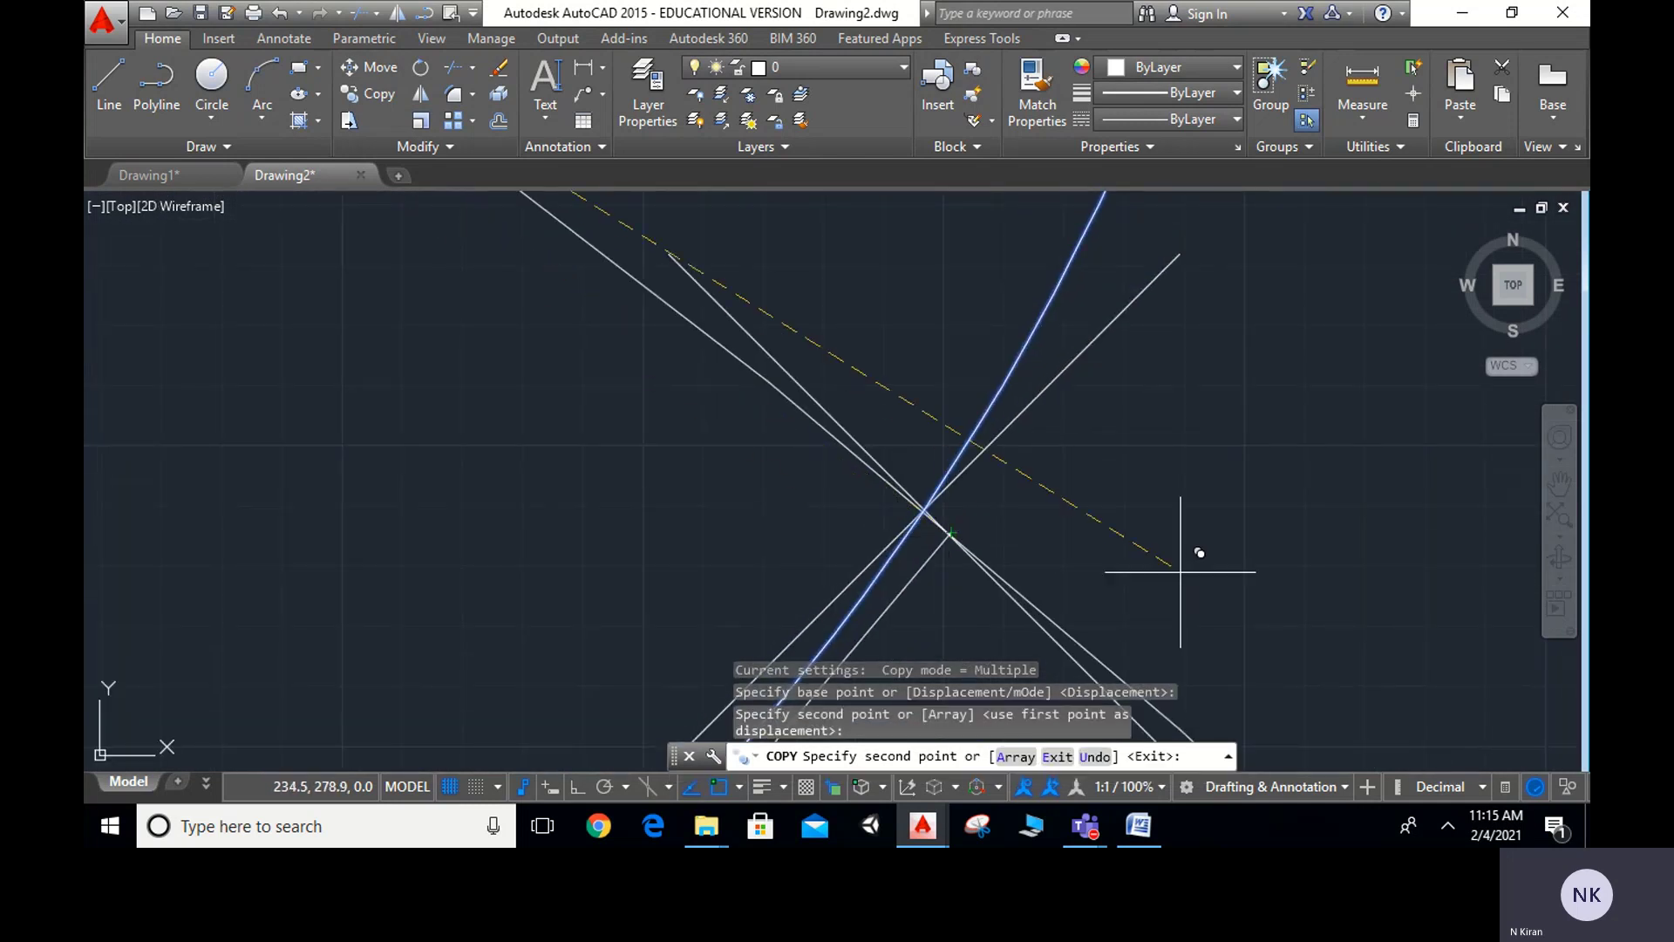
scroll(1193, 553, down, 3)
key(Escape)
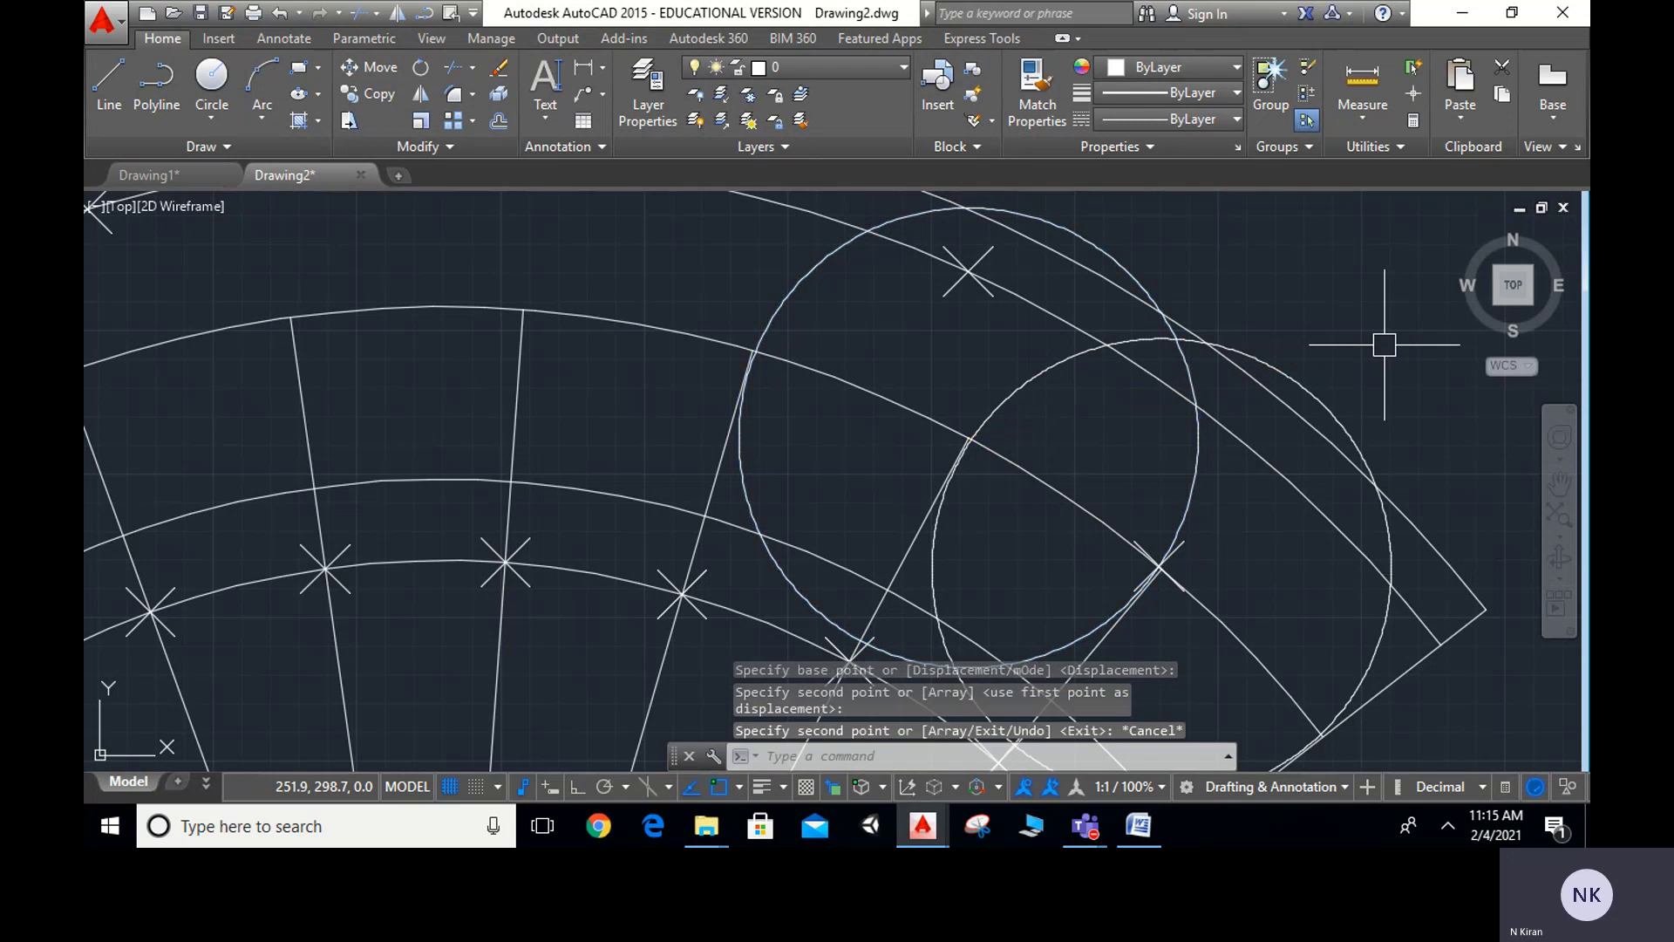
click(1078, 227)
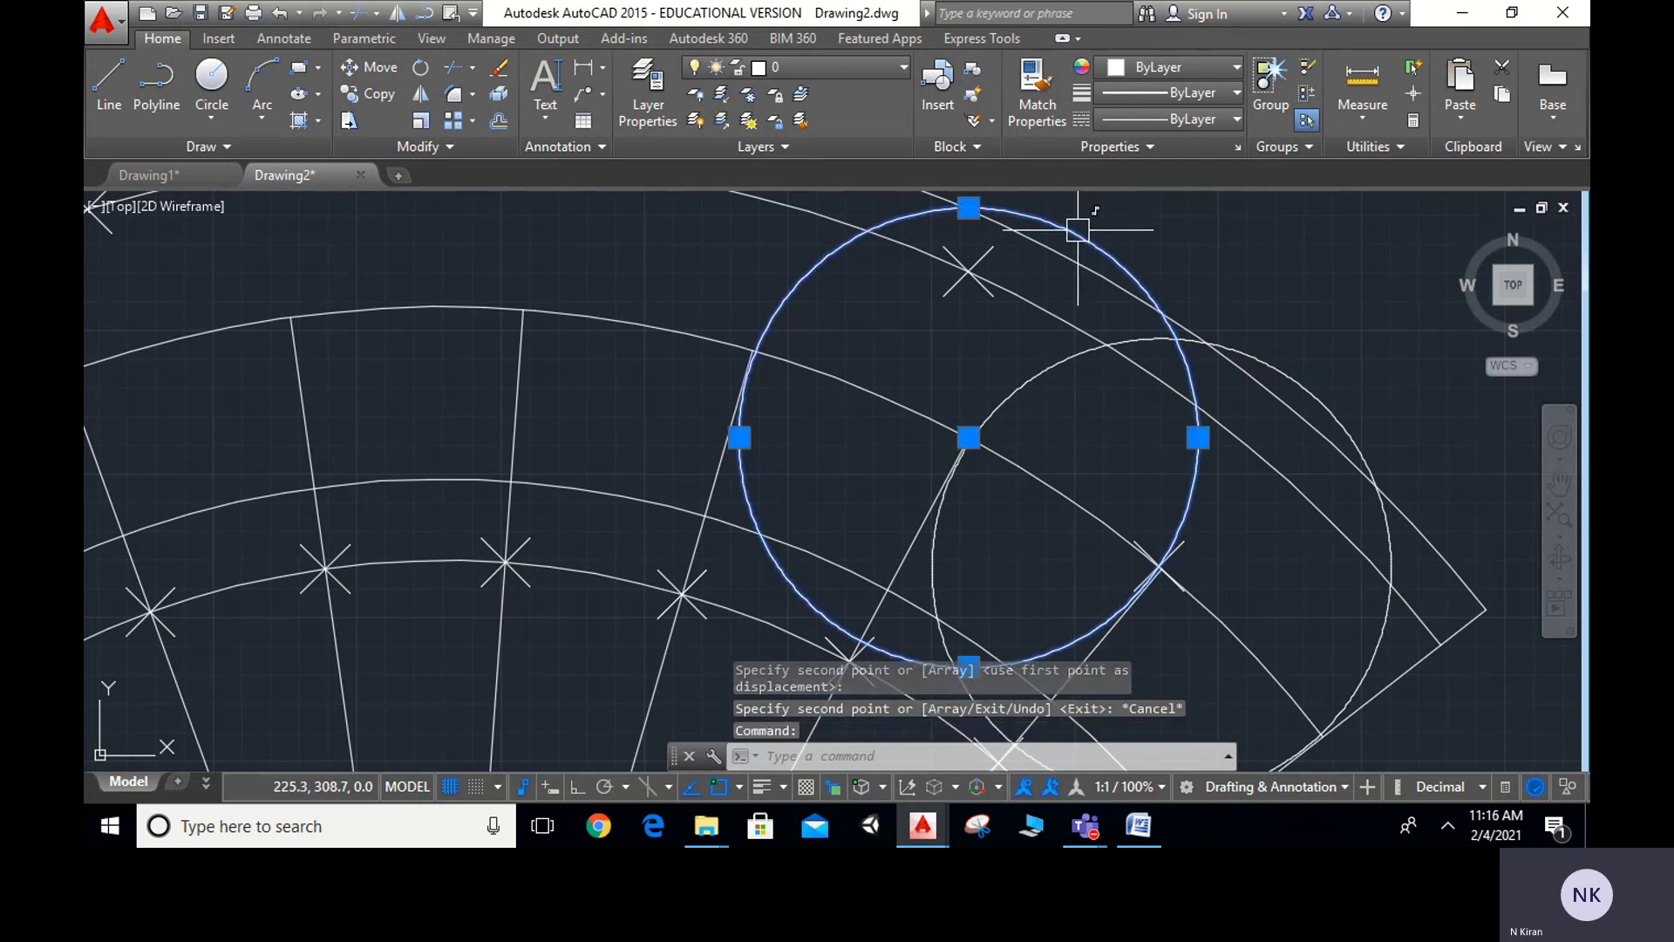
key(Delete)
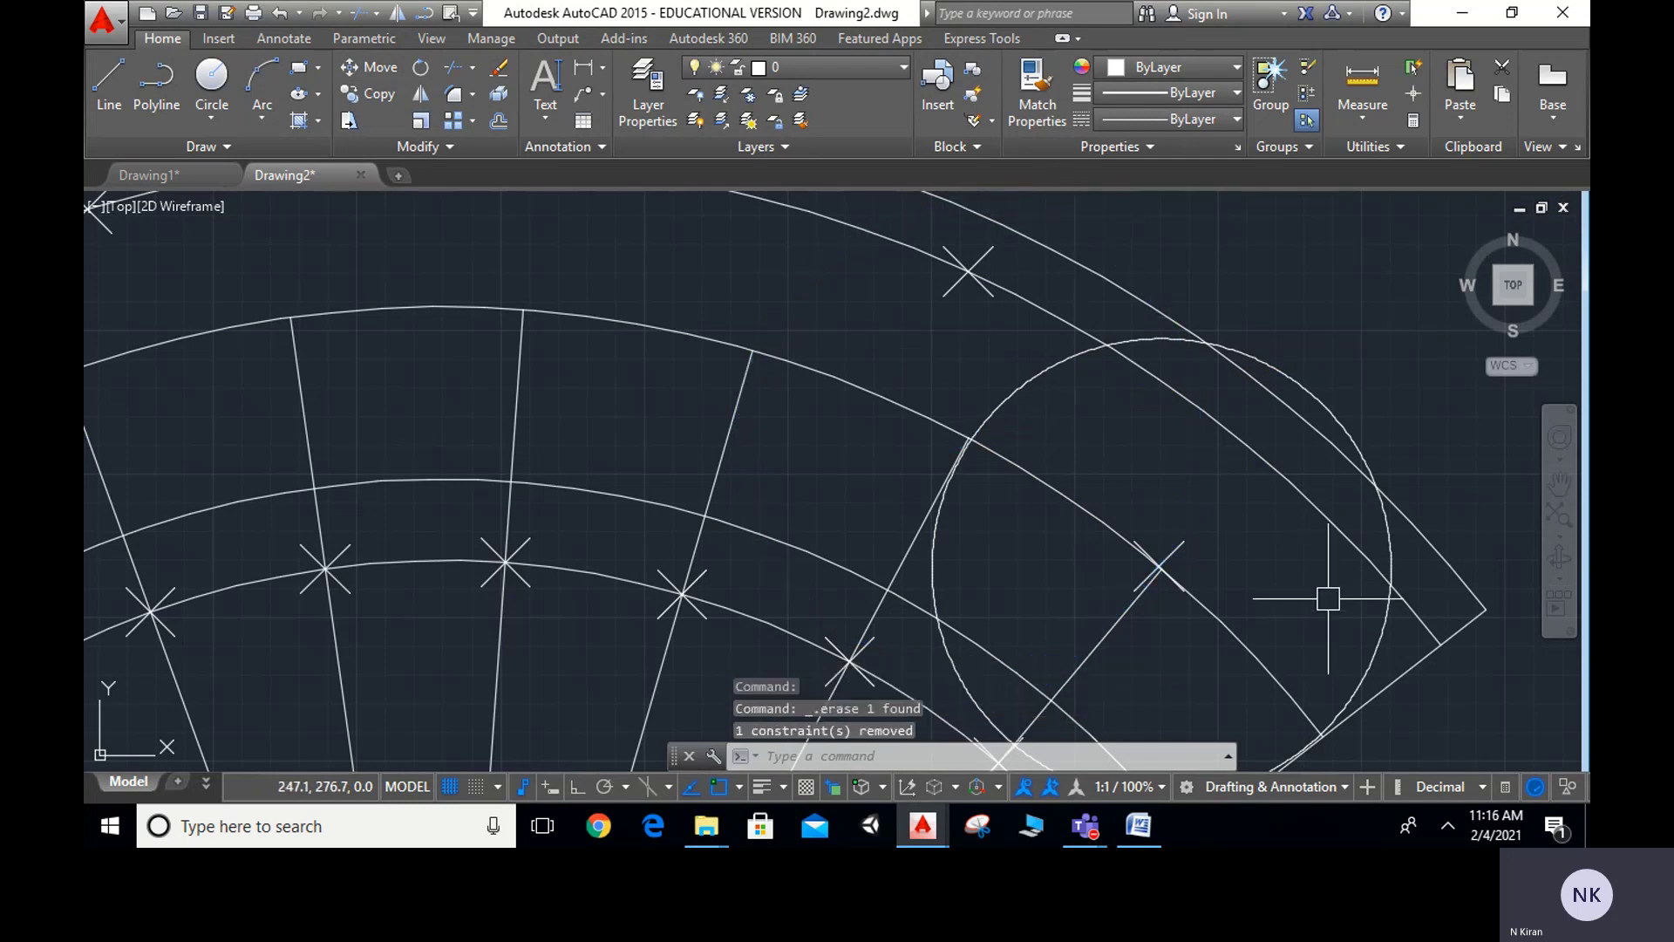
Place a point where the bottom of the circle on the seventh division radius crosses the first concentric arc beyond the base arc
middle_drag(1327, 590, 1254, 317)
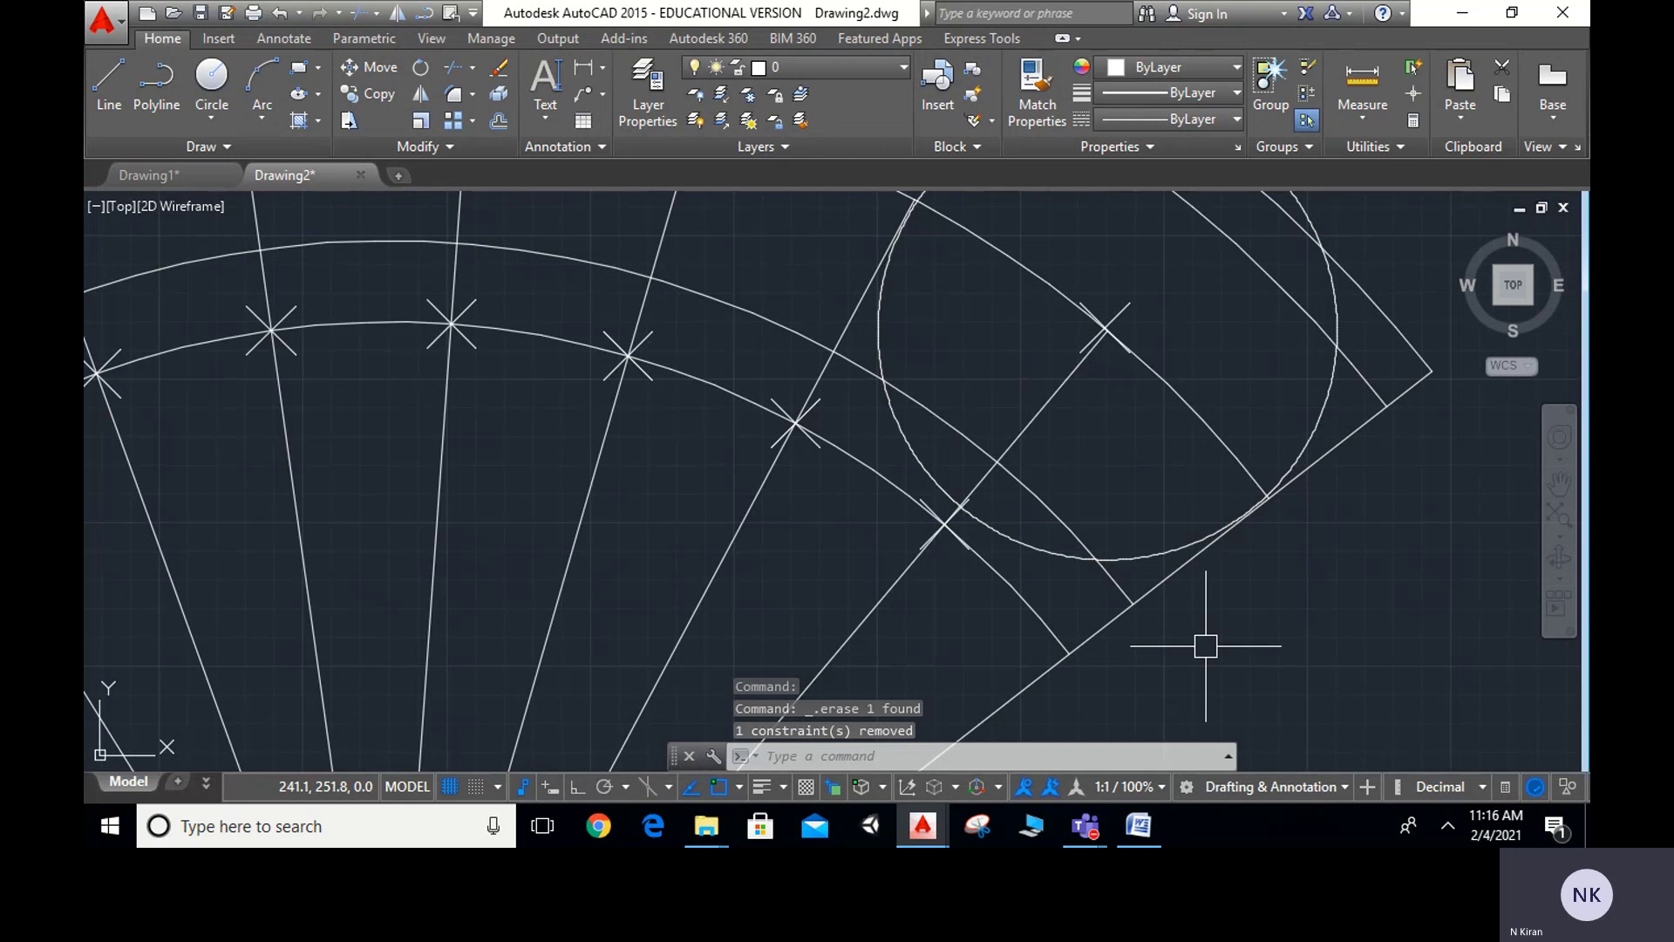
text(p)
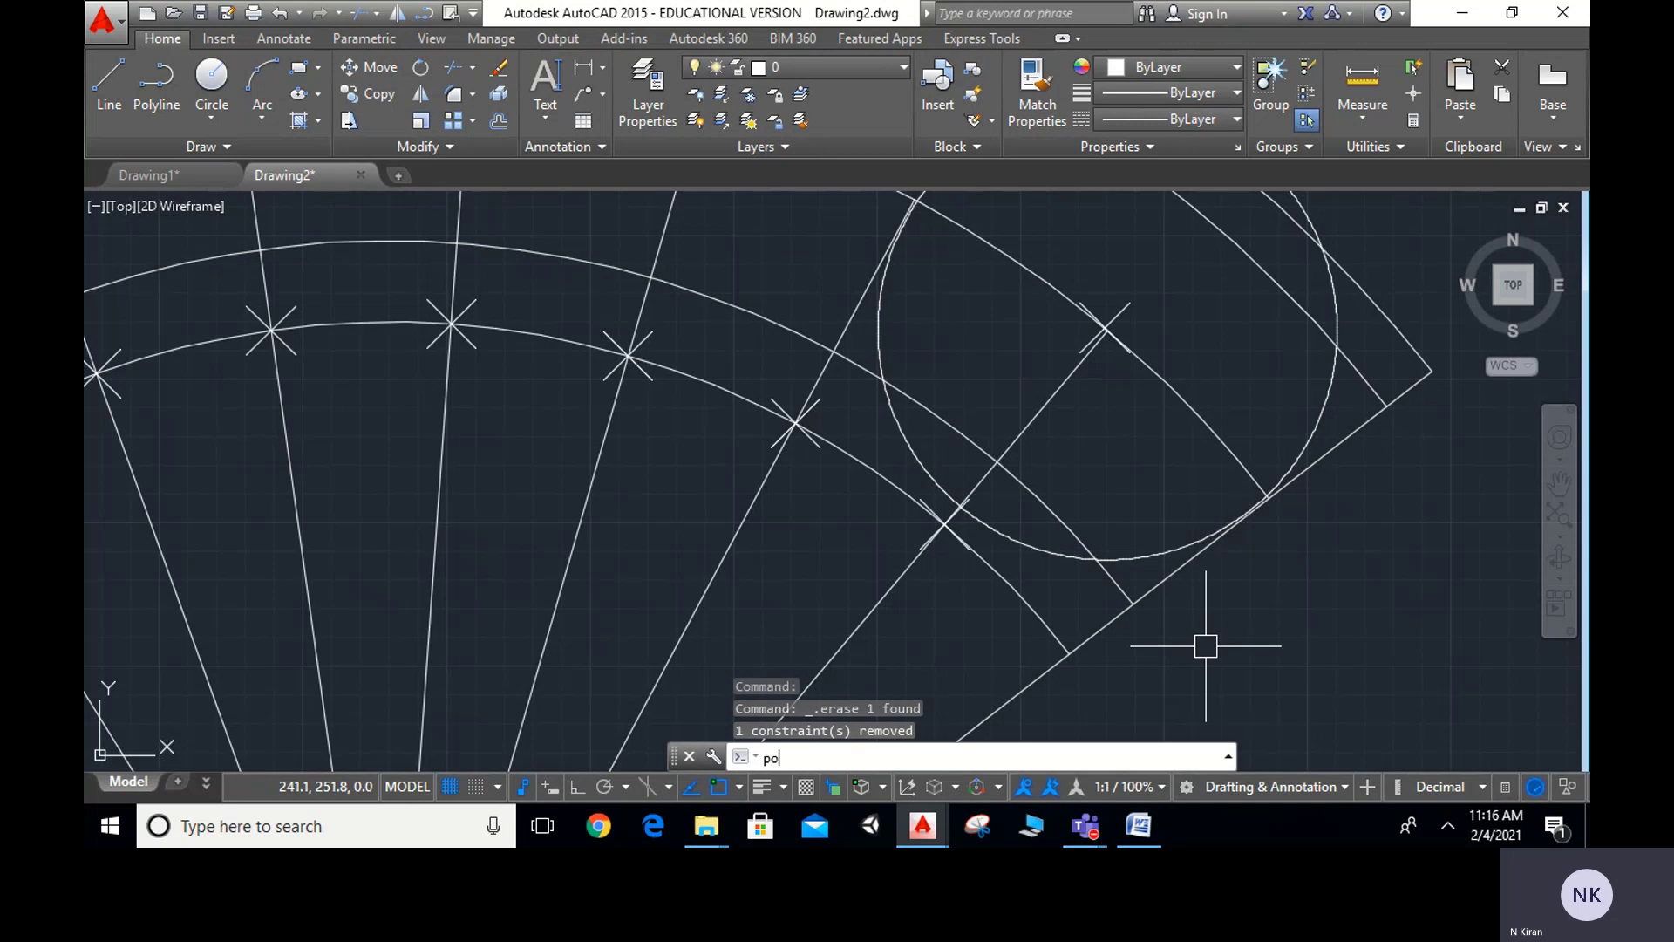
text(o)
key(Return)
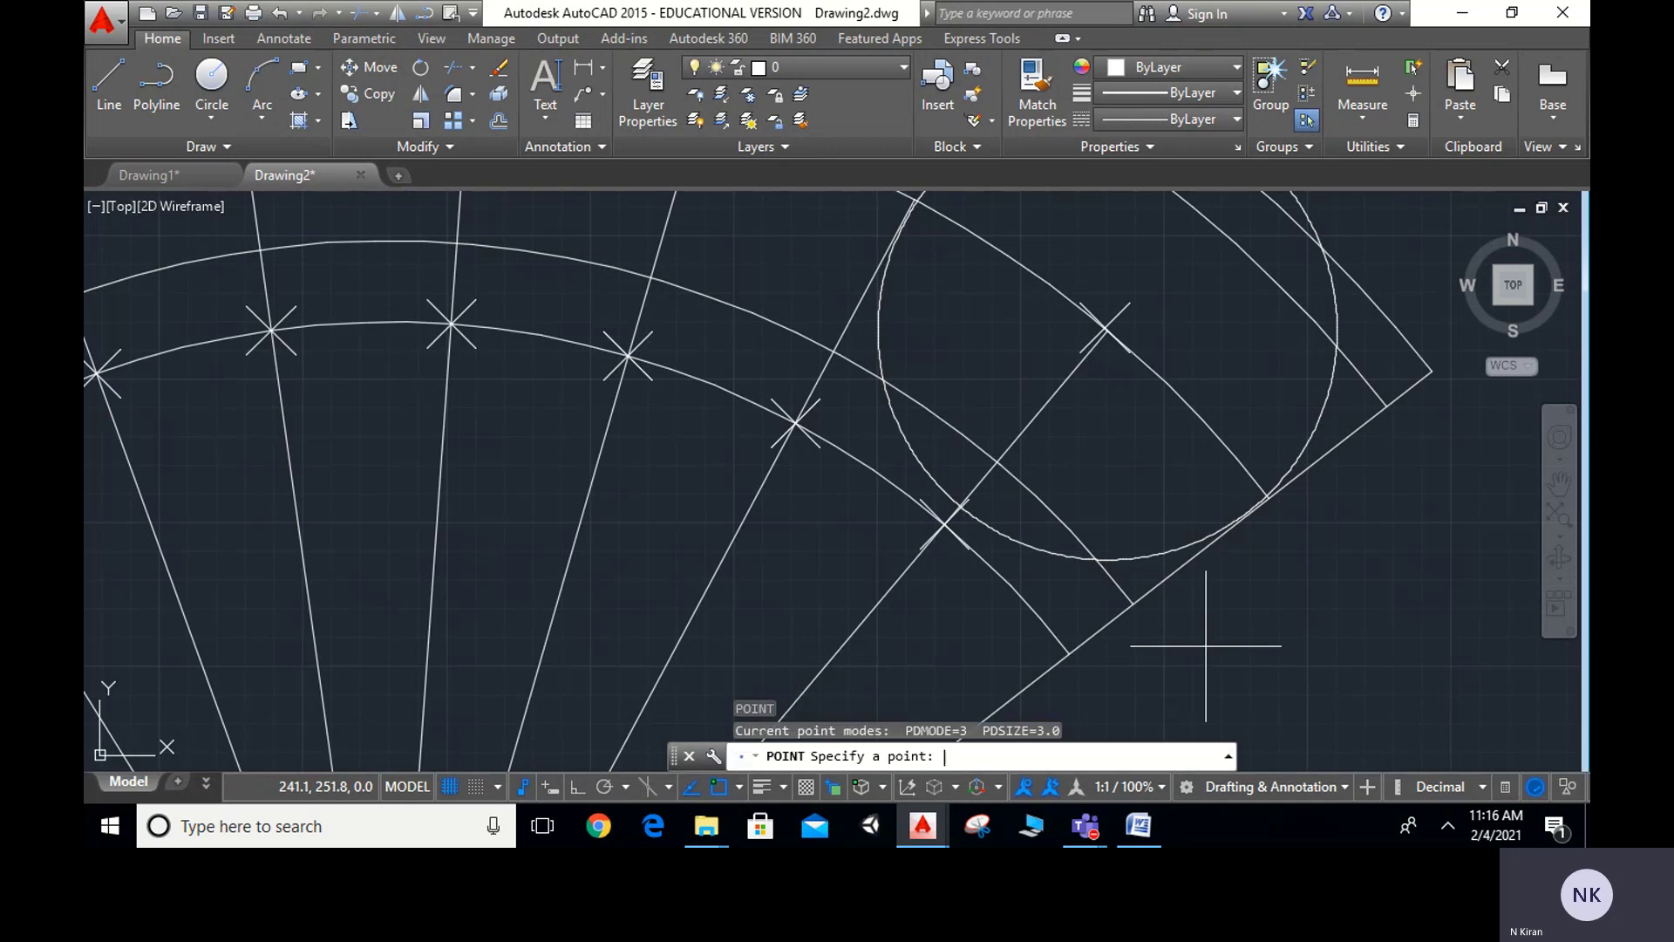
click(1096, 560)
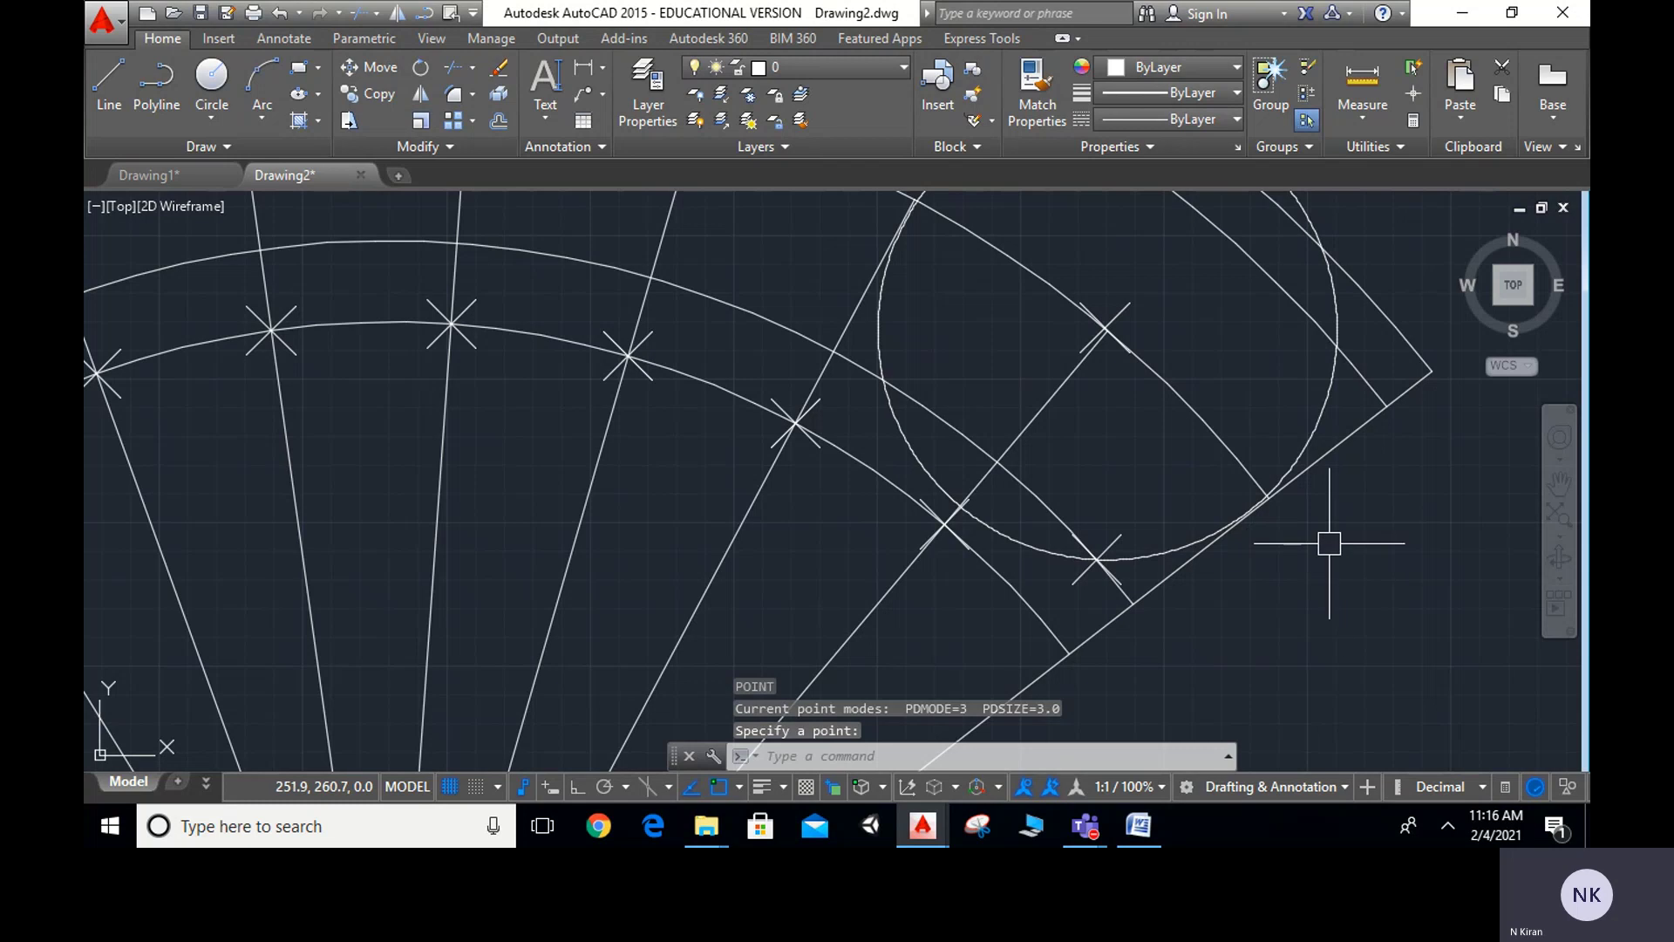
Copy the circle from its centre on the seventh division radius to the second concentric arc's end on the last radius, and delete the original
scroll(1326, 541, down, 5)
middle_drag(1326, 541, 1207, 393)
scroll(1166, 474, up, 1)
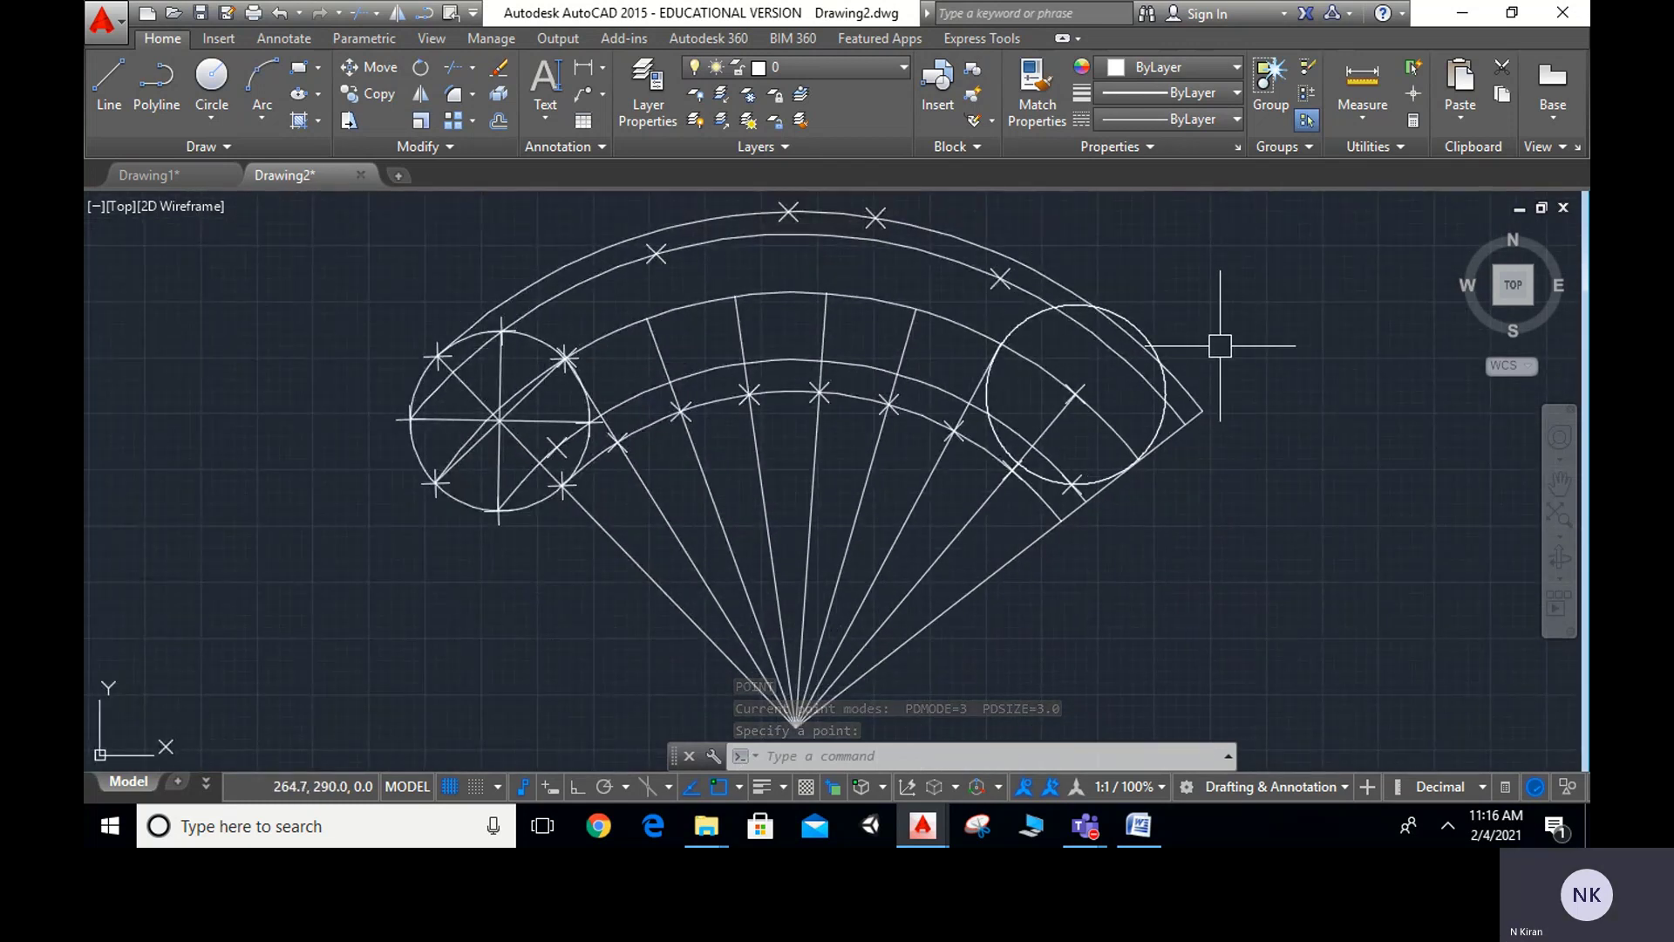
key(Escape)
text(co)
key(Return)
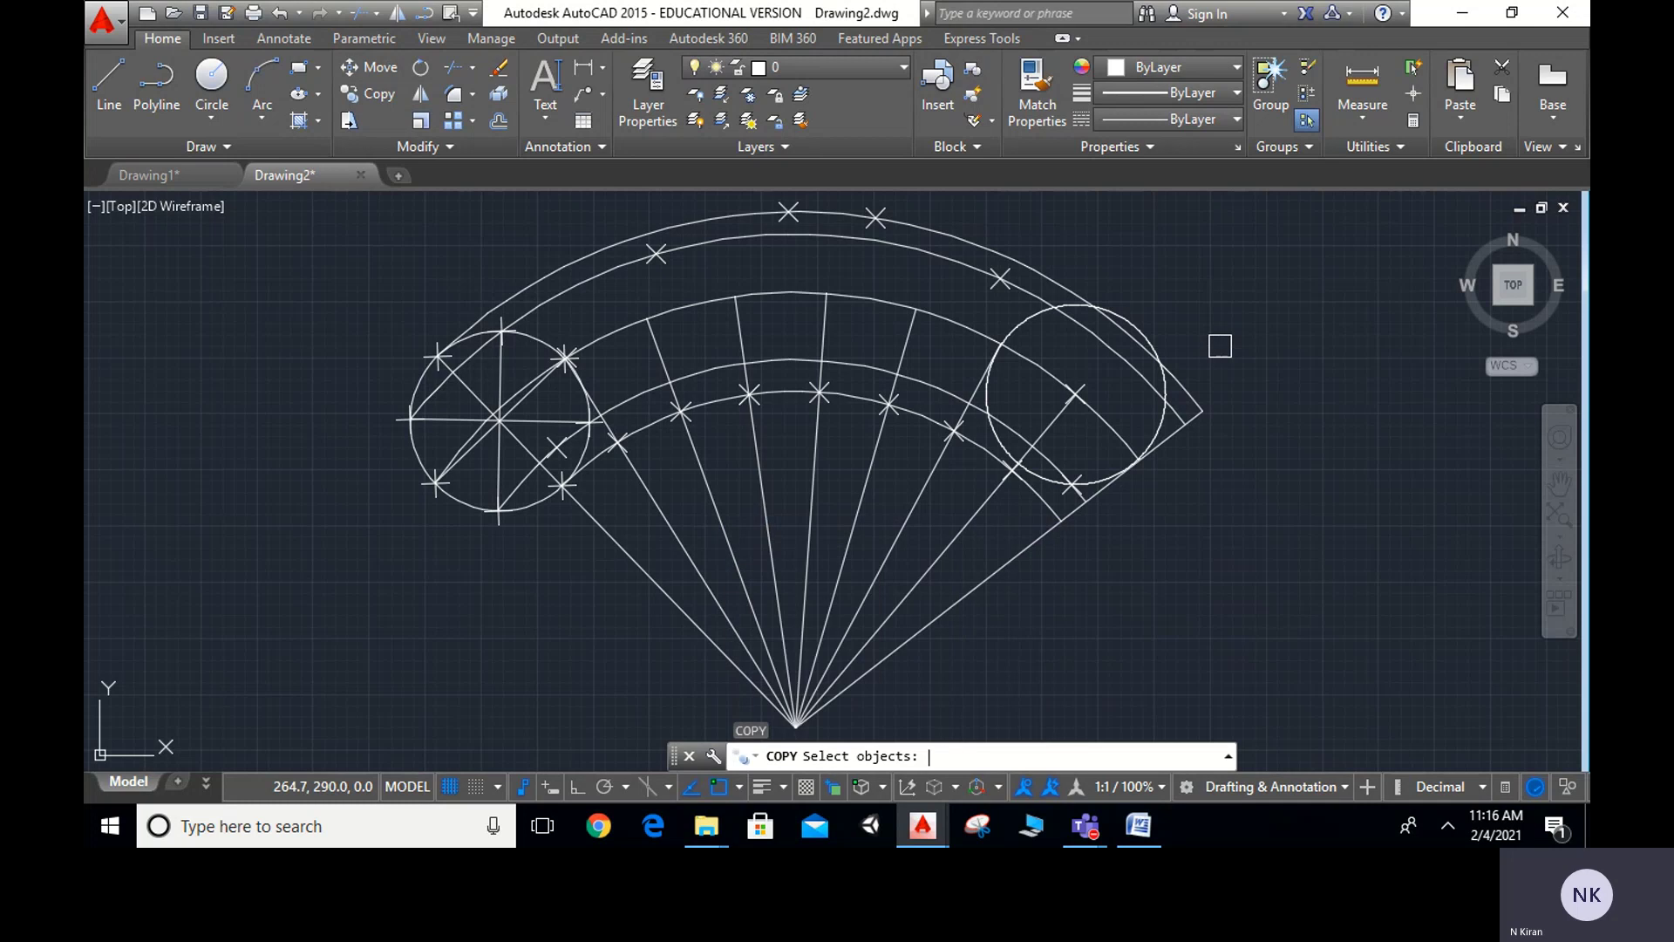
click(1172, 390)
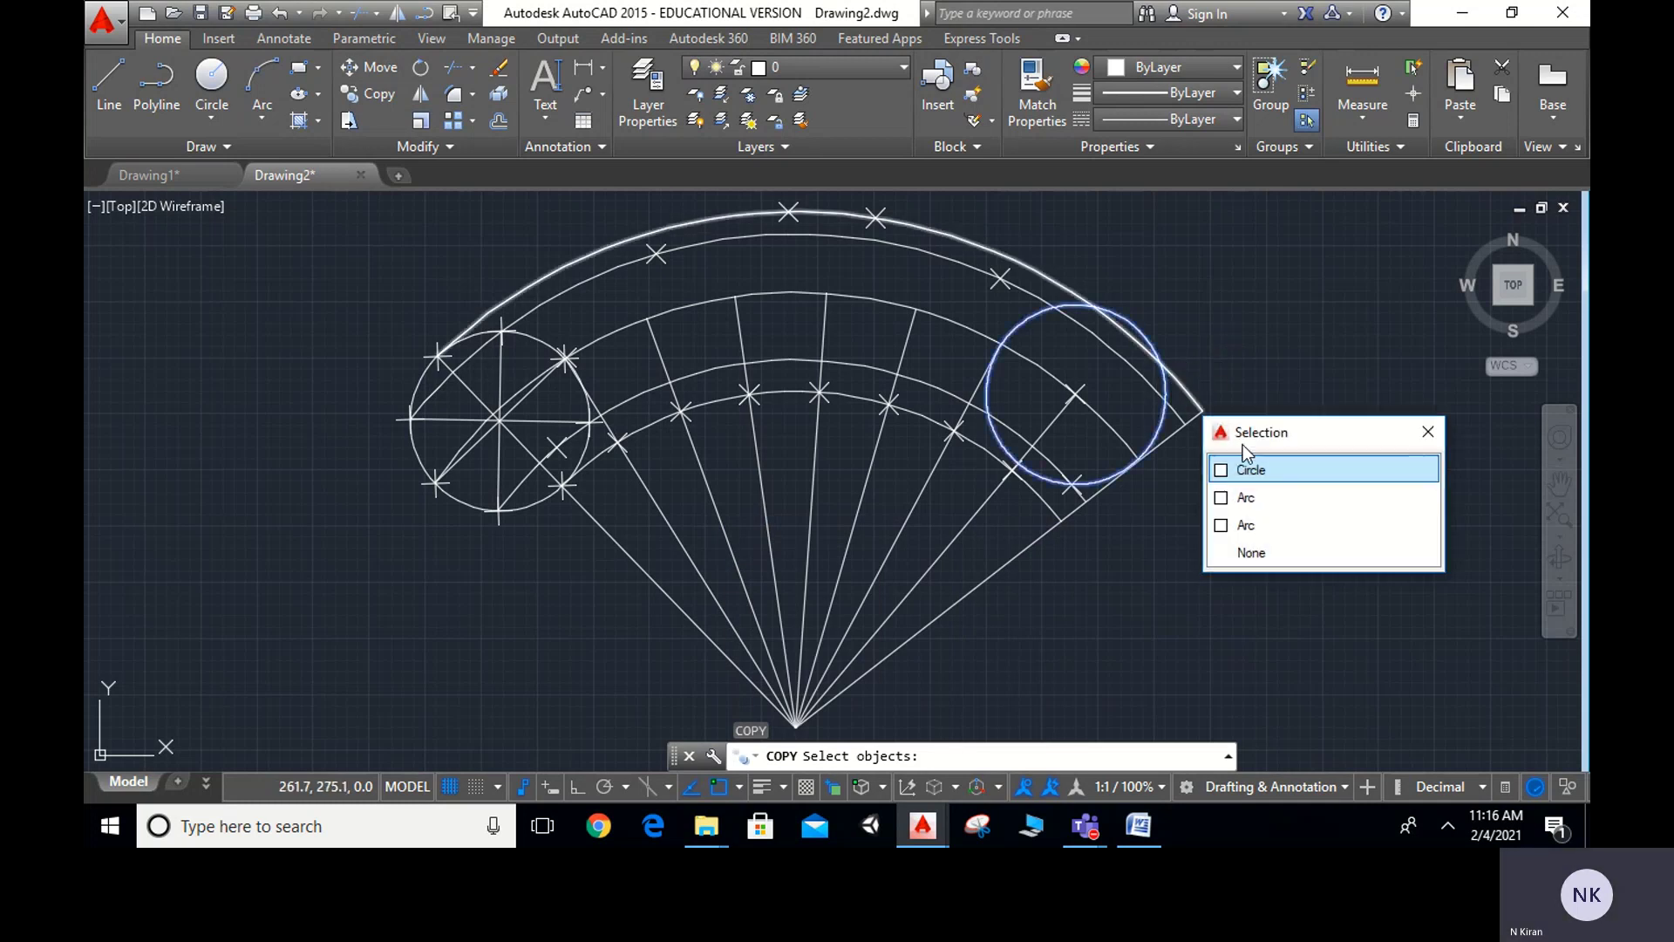
click(1247, 470)
scroll(1051, 340, up, 5)
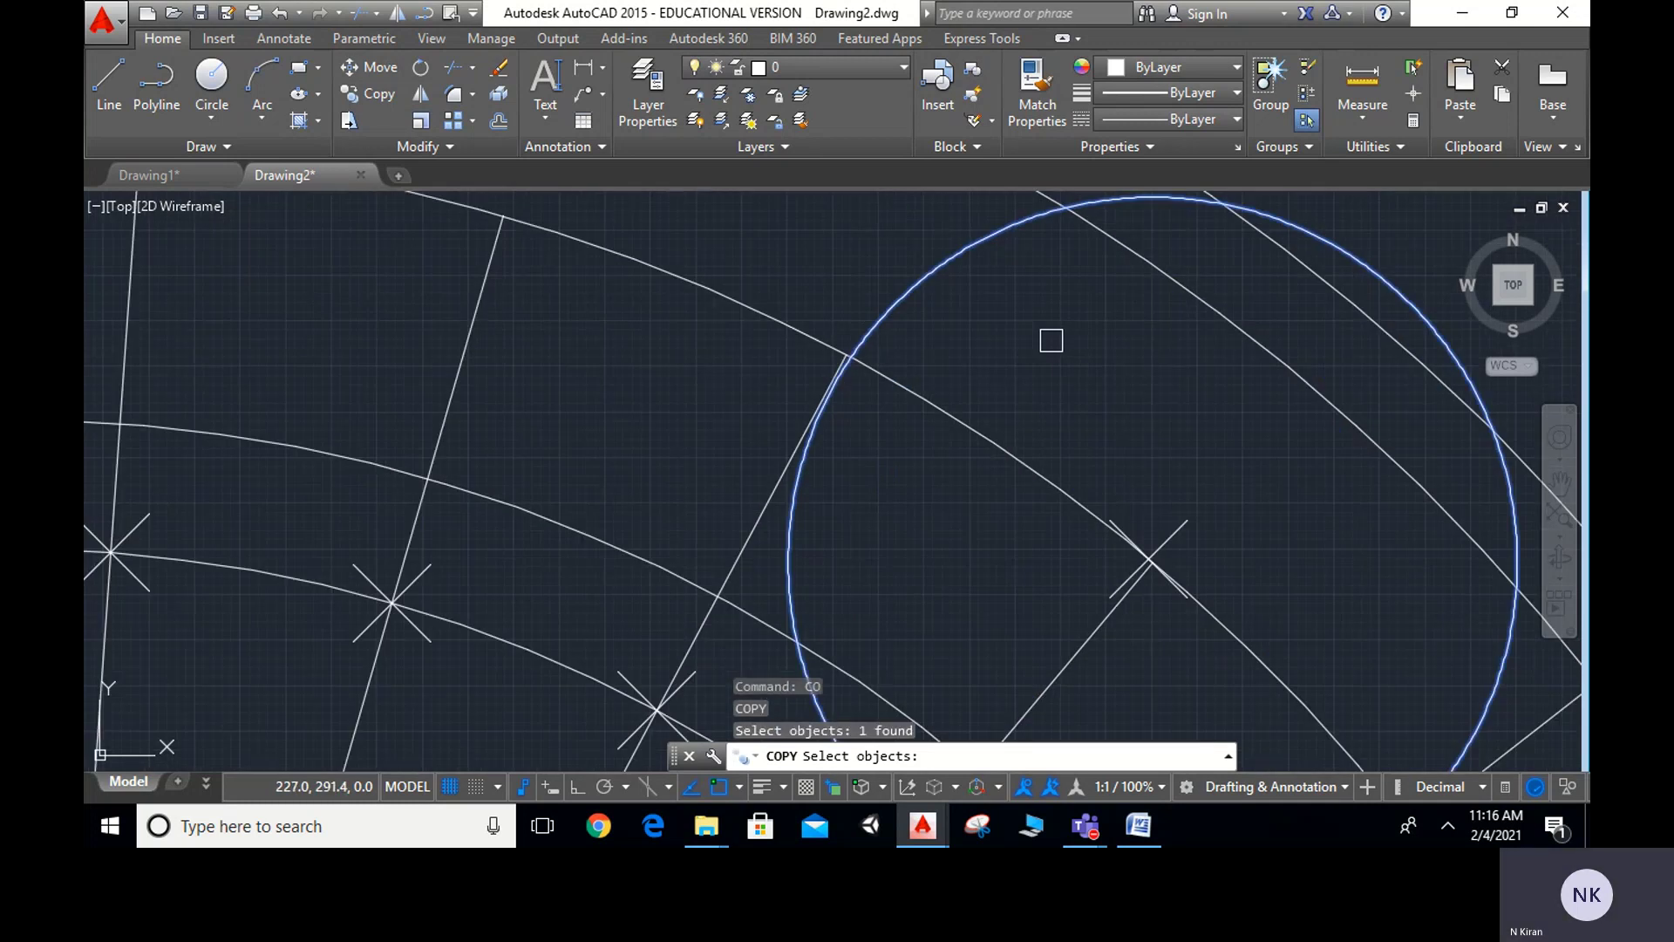
key(Return)
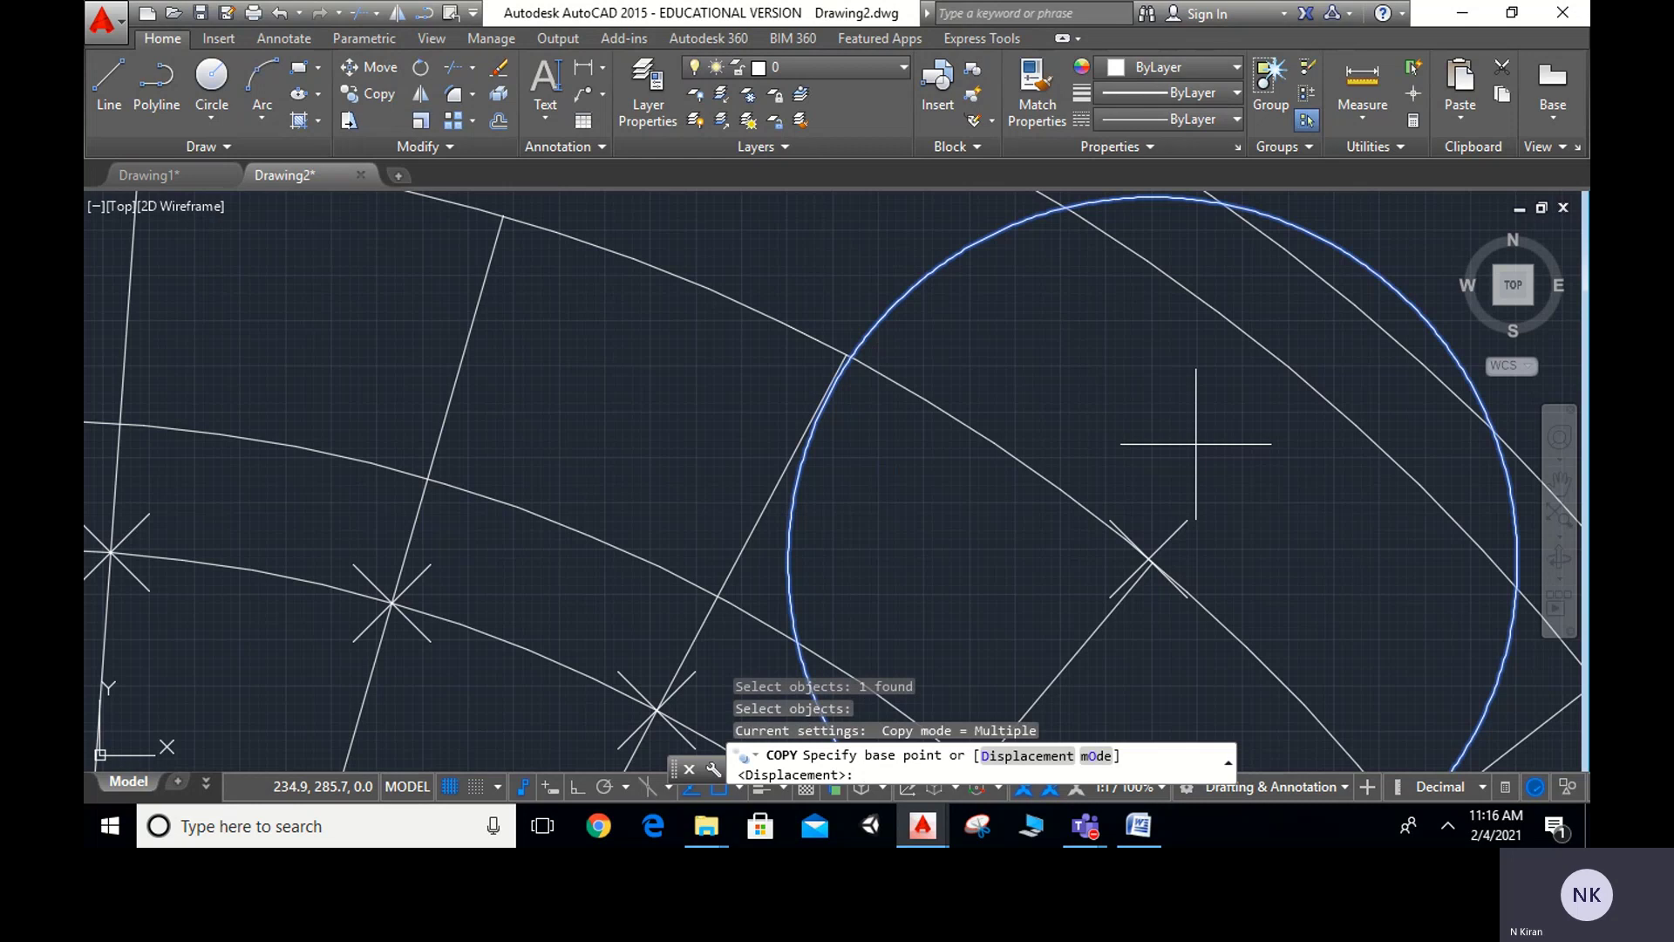
scroll(1155, 597, up, 3)
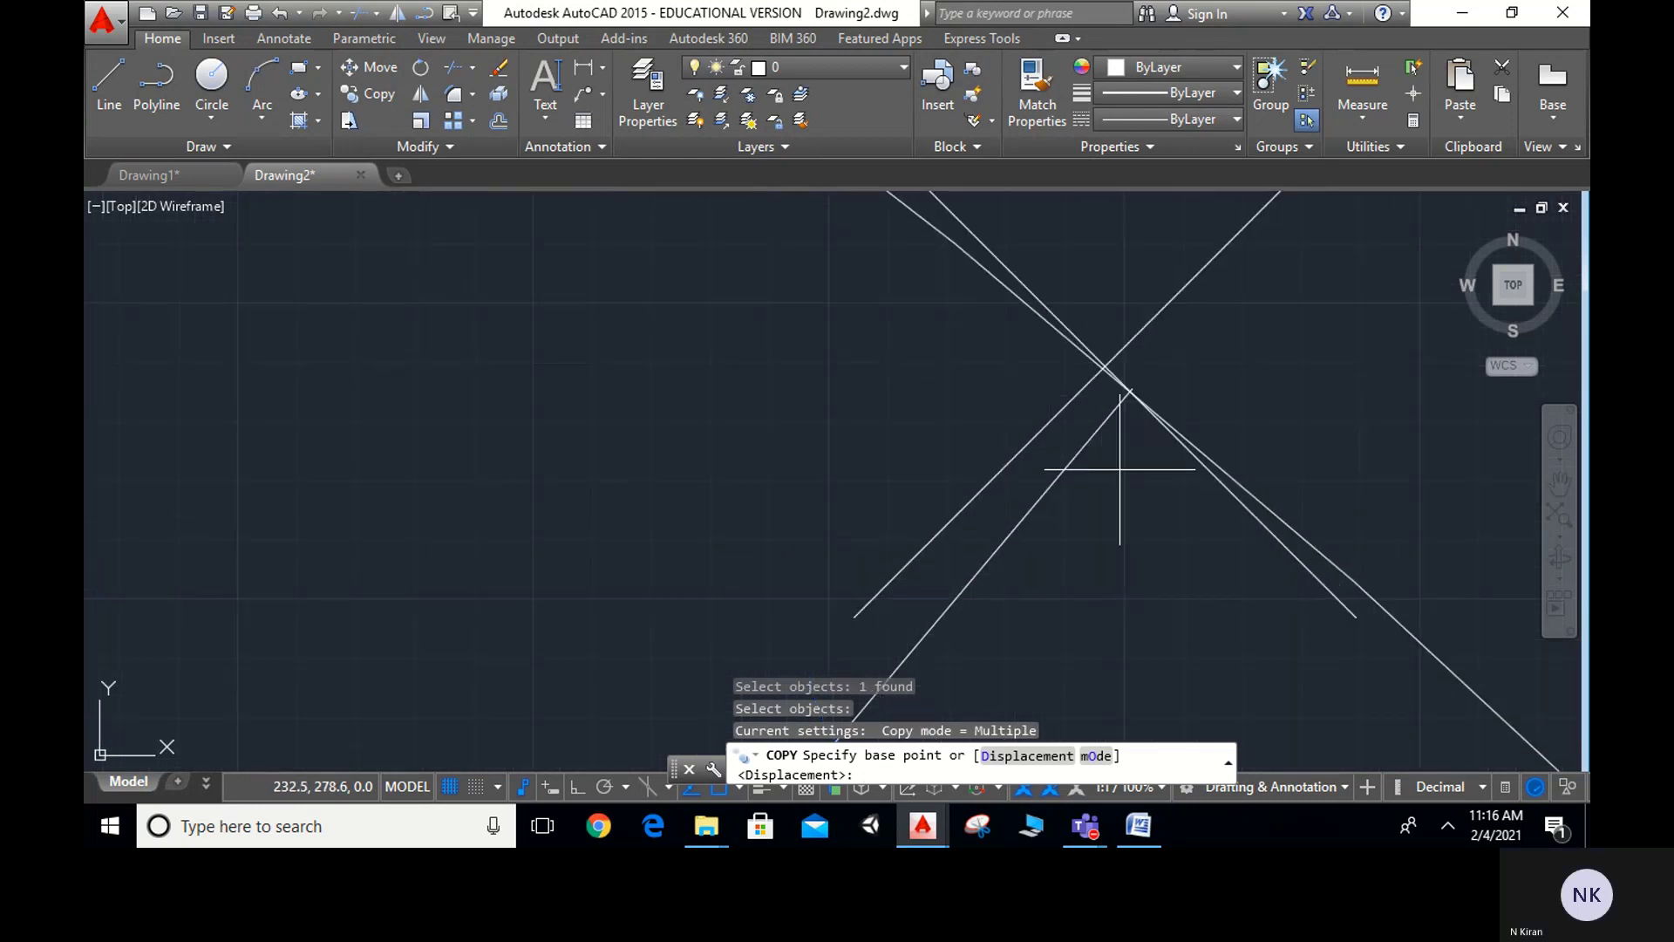
click(1129, 395)
scroll(1386, 588, down, 2)
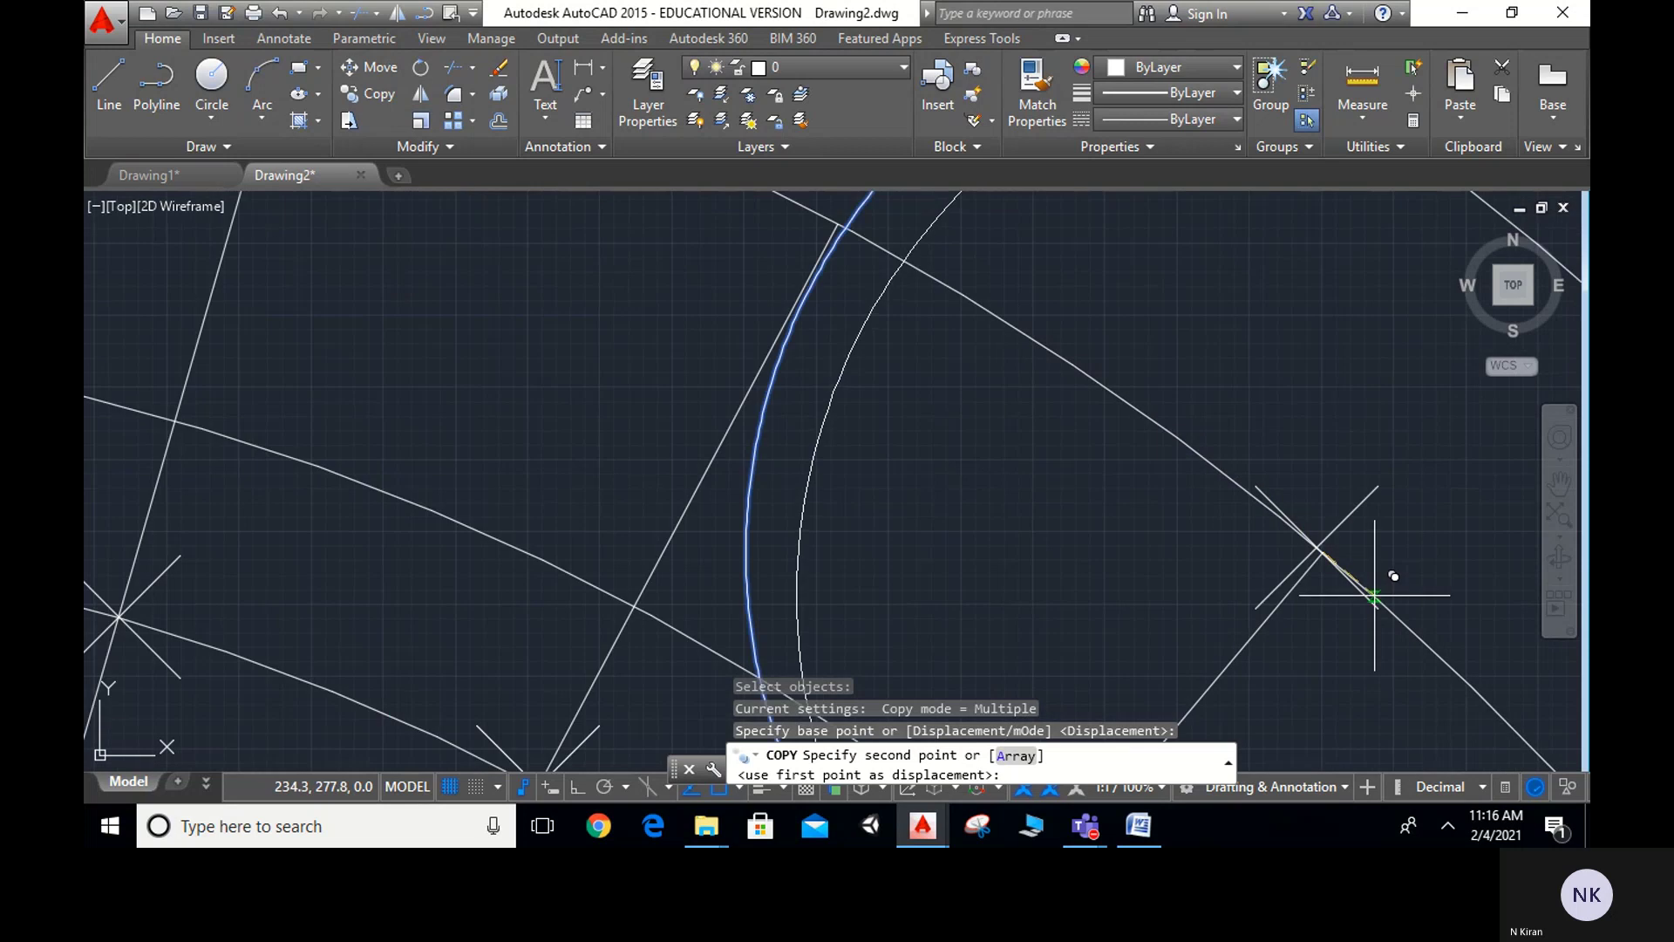
scroll(1374, 596, down, 3)
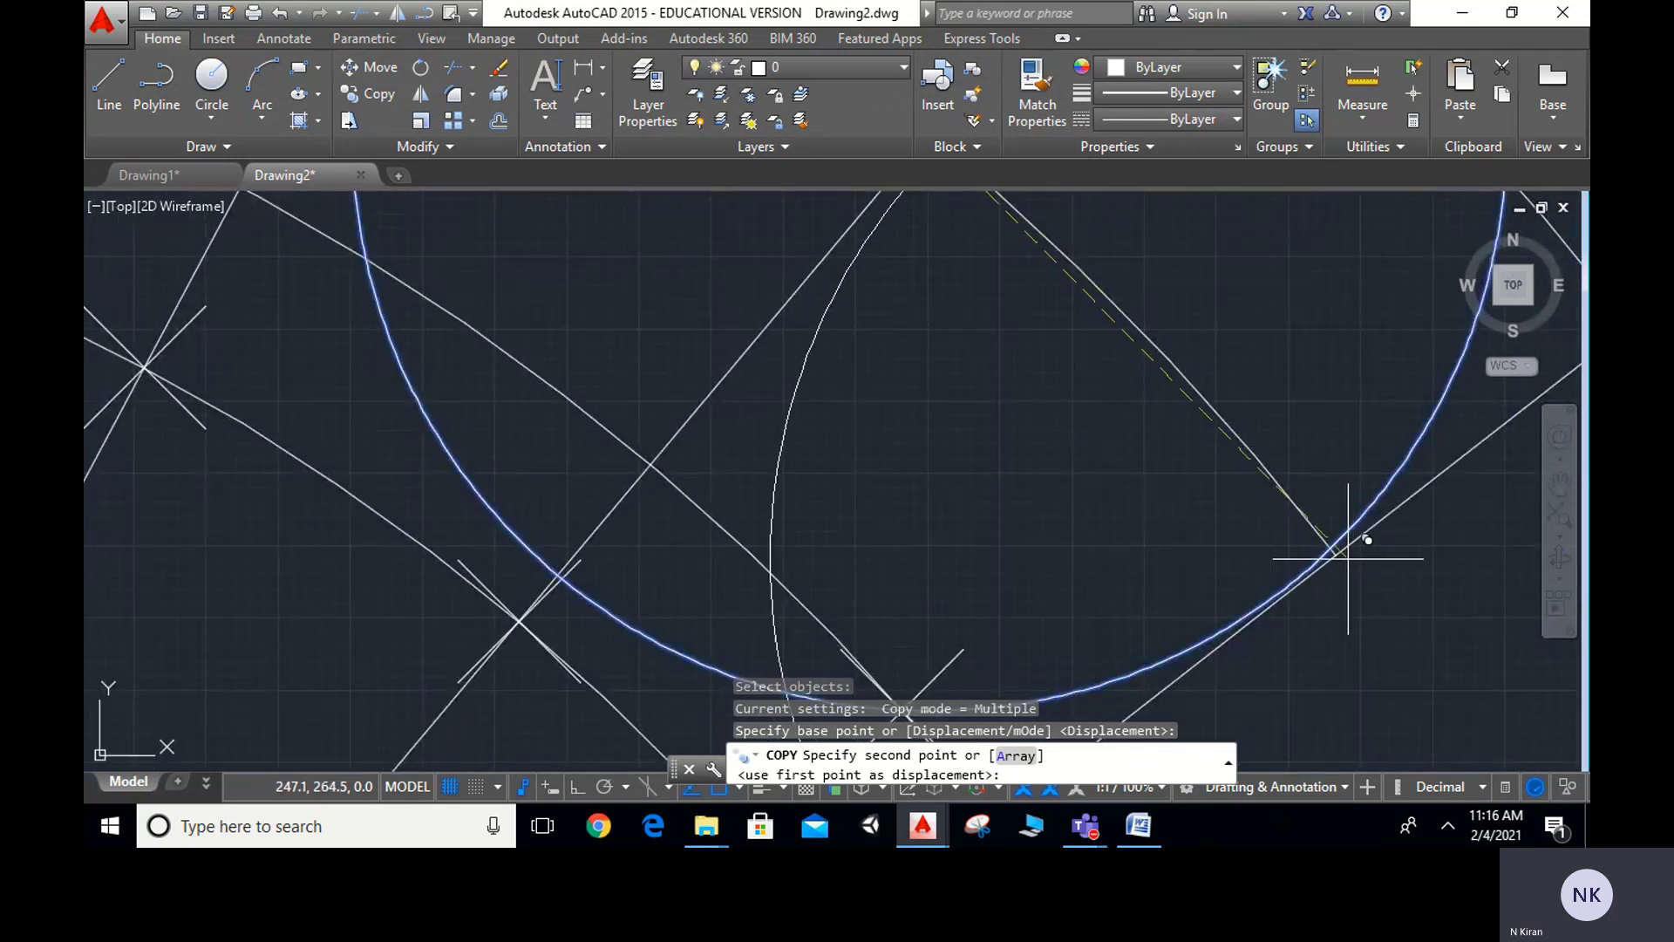
click(1336, 554)
scroll(1343, 545, down, 3)
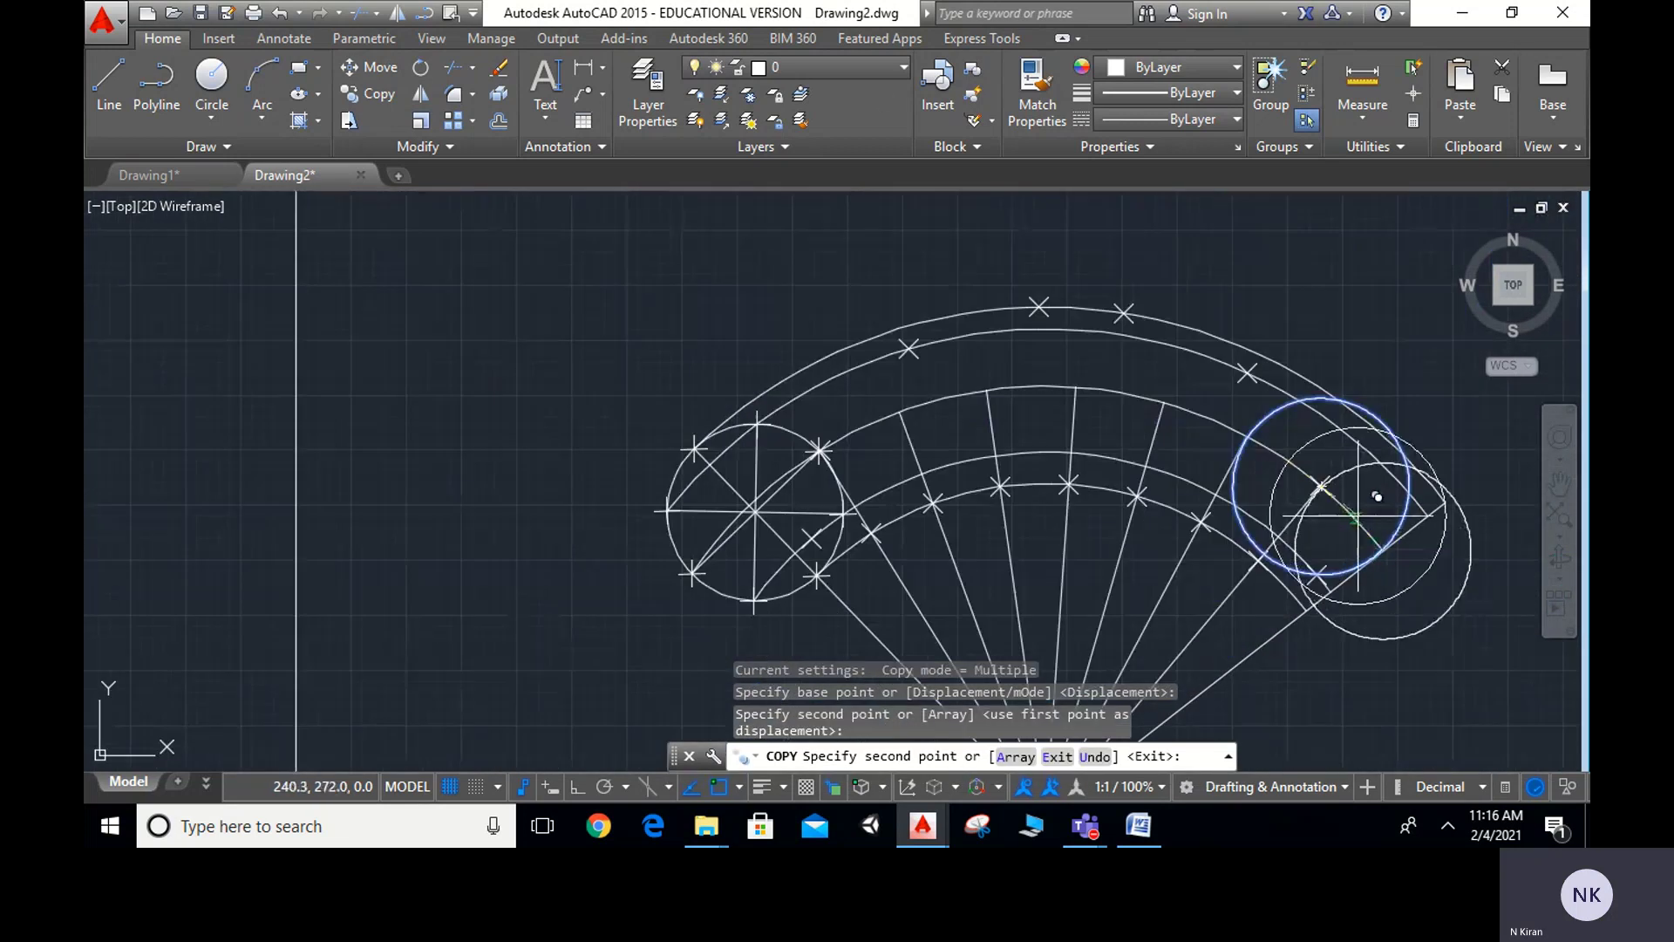
key(Escape)
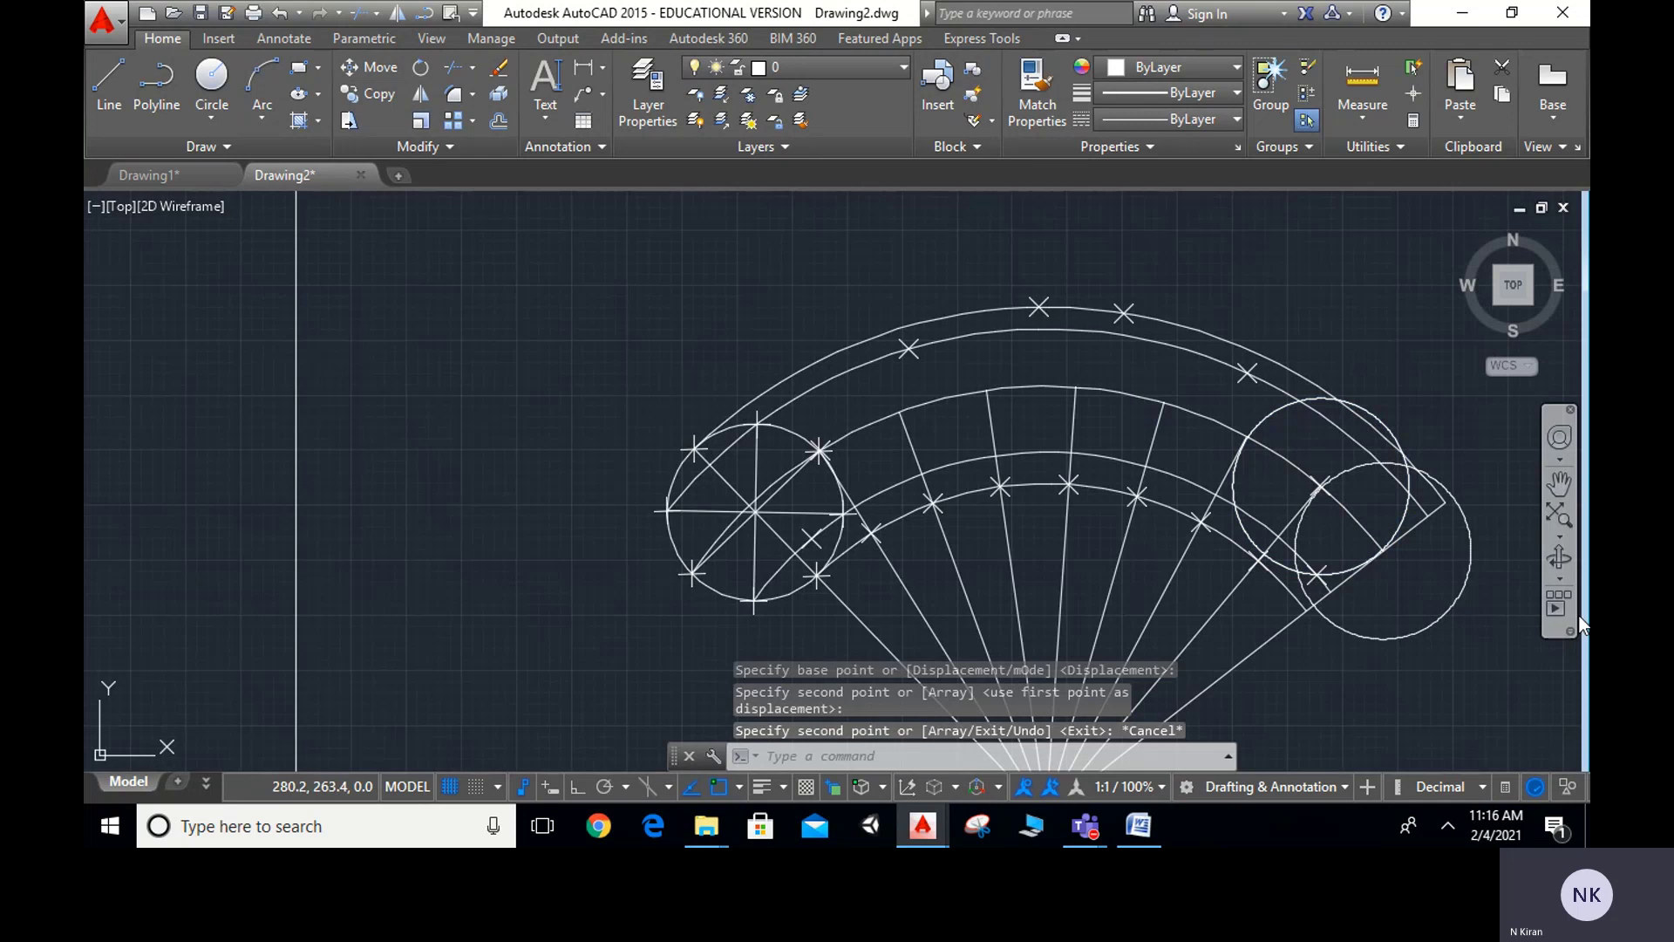
click(1384, 408)
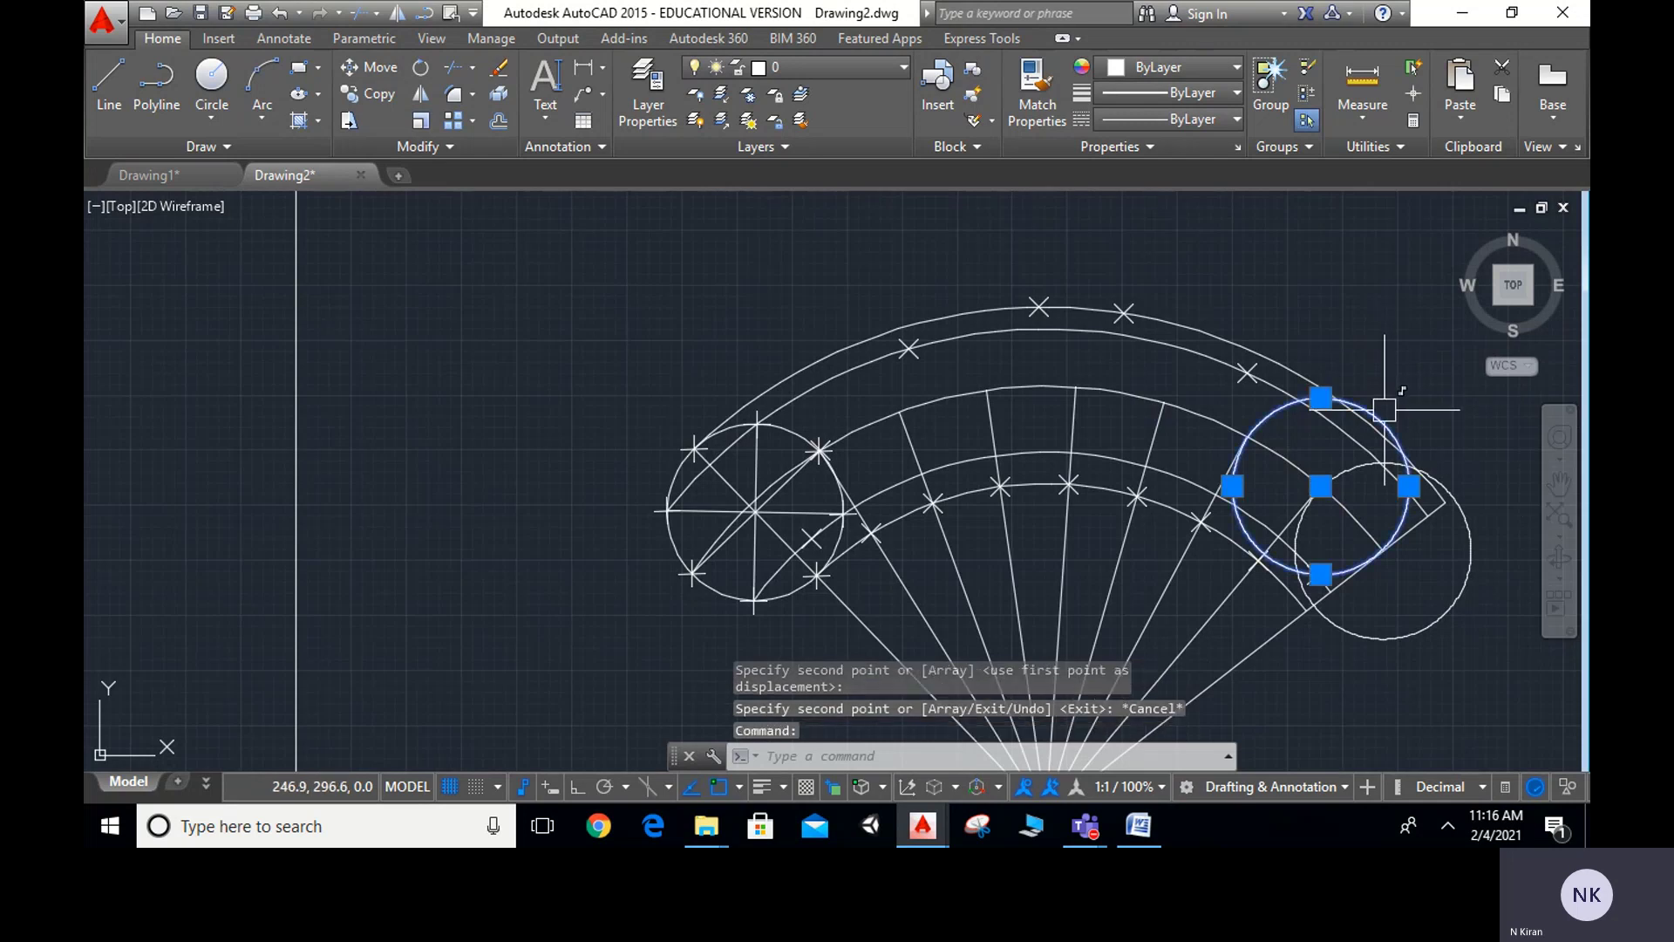
key(Delete)
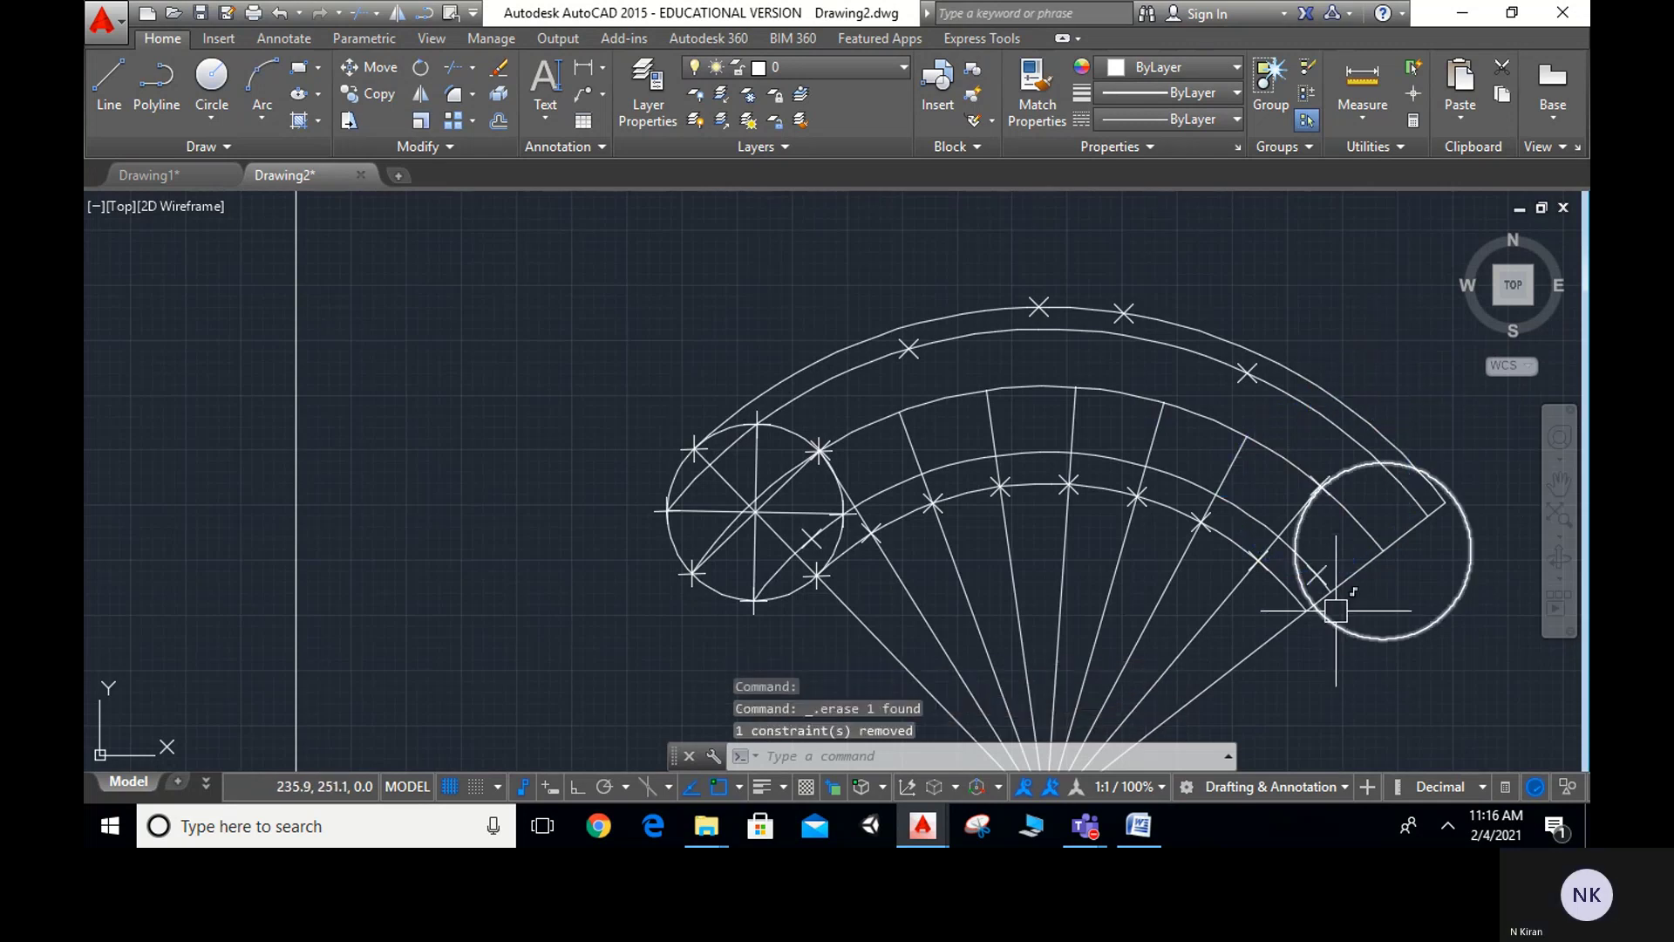
Place a point where the last circle crosses the final radius near the base arc's end, and delete that circle
scroll(1264, 614, up, 4)
scroll(1264, 615, up, 3)
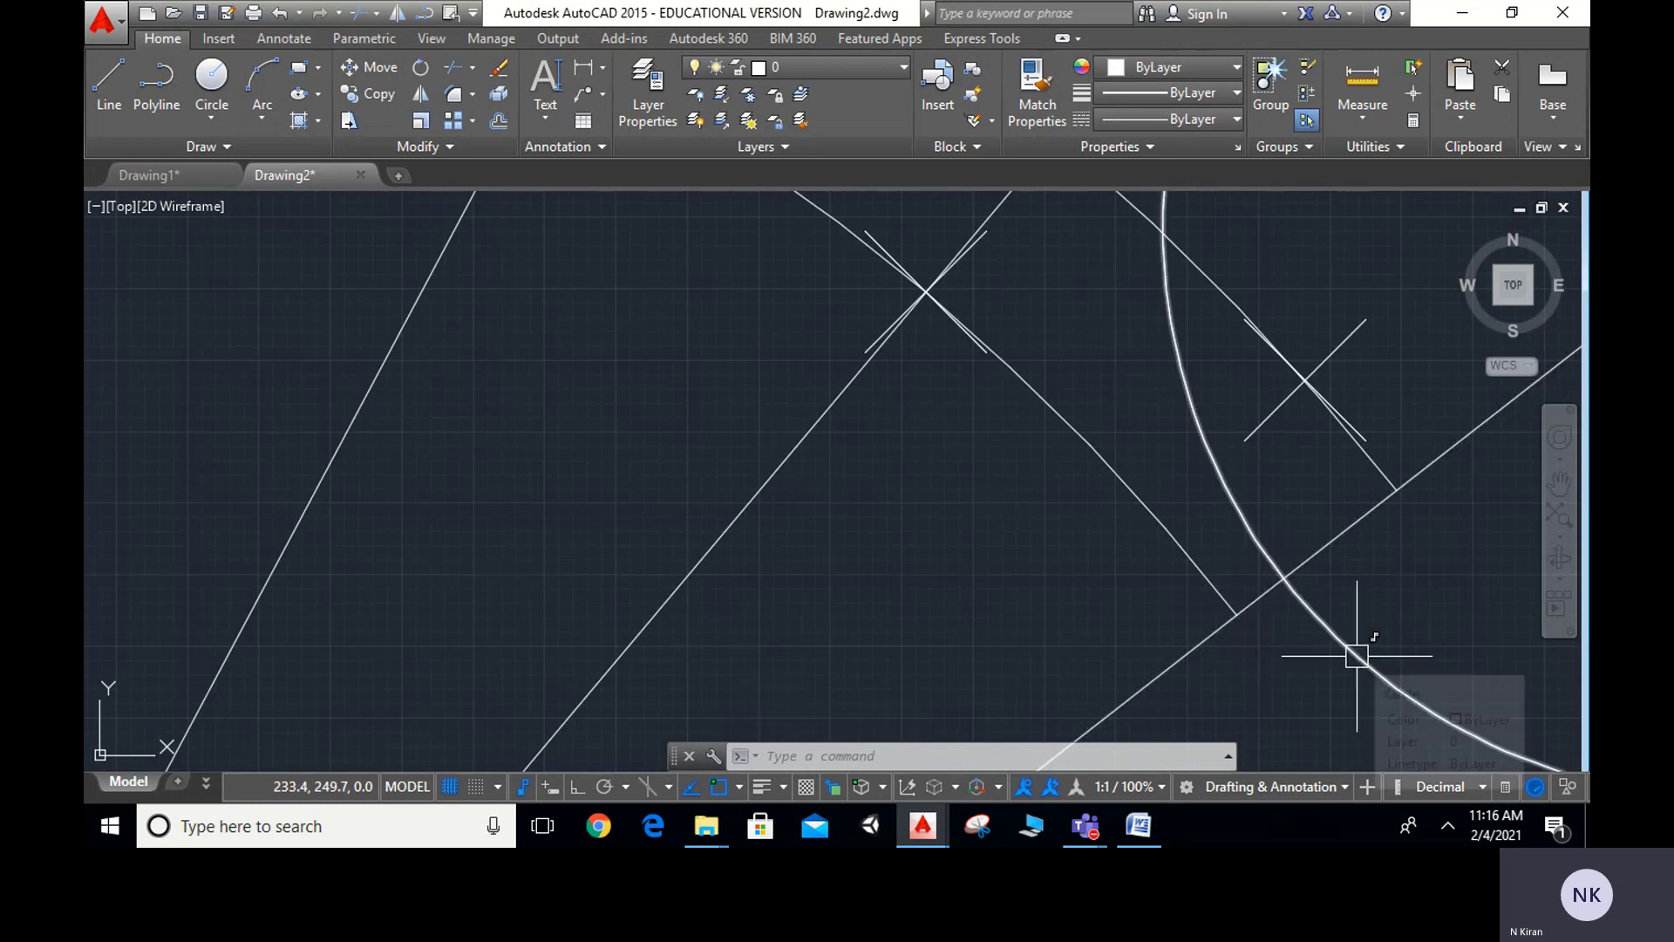
text(po)
key(Return)
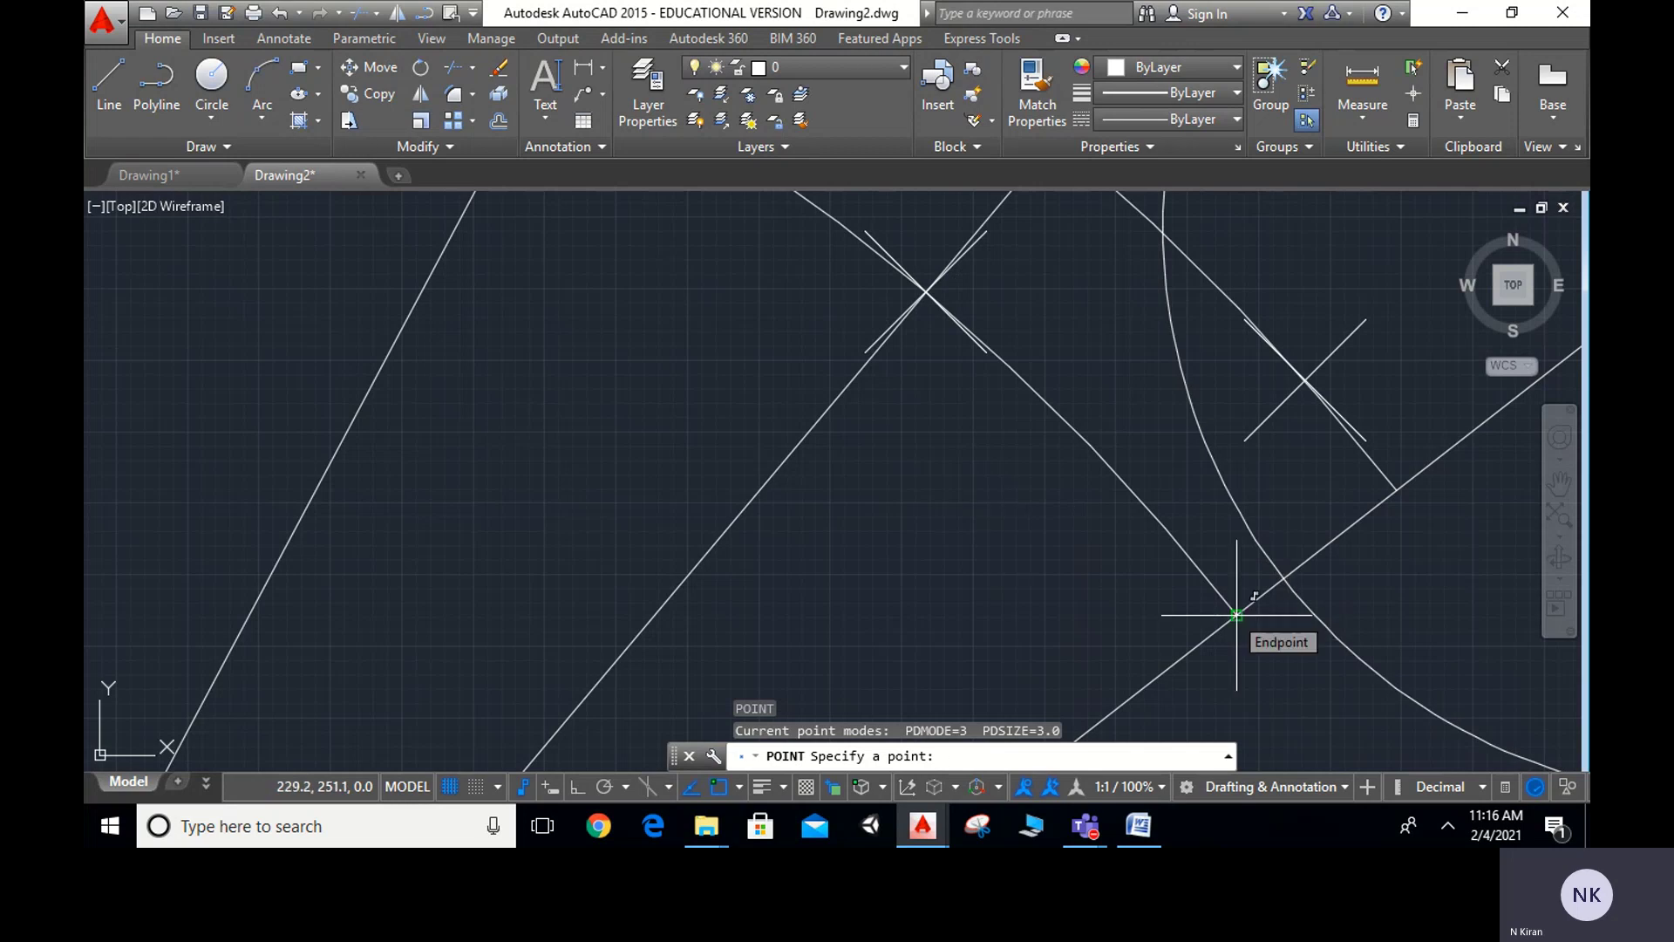
click(1284, 579)
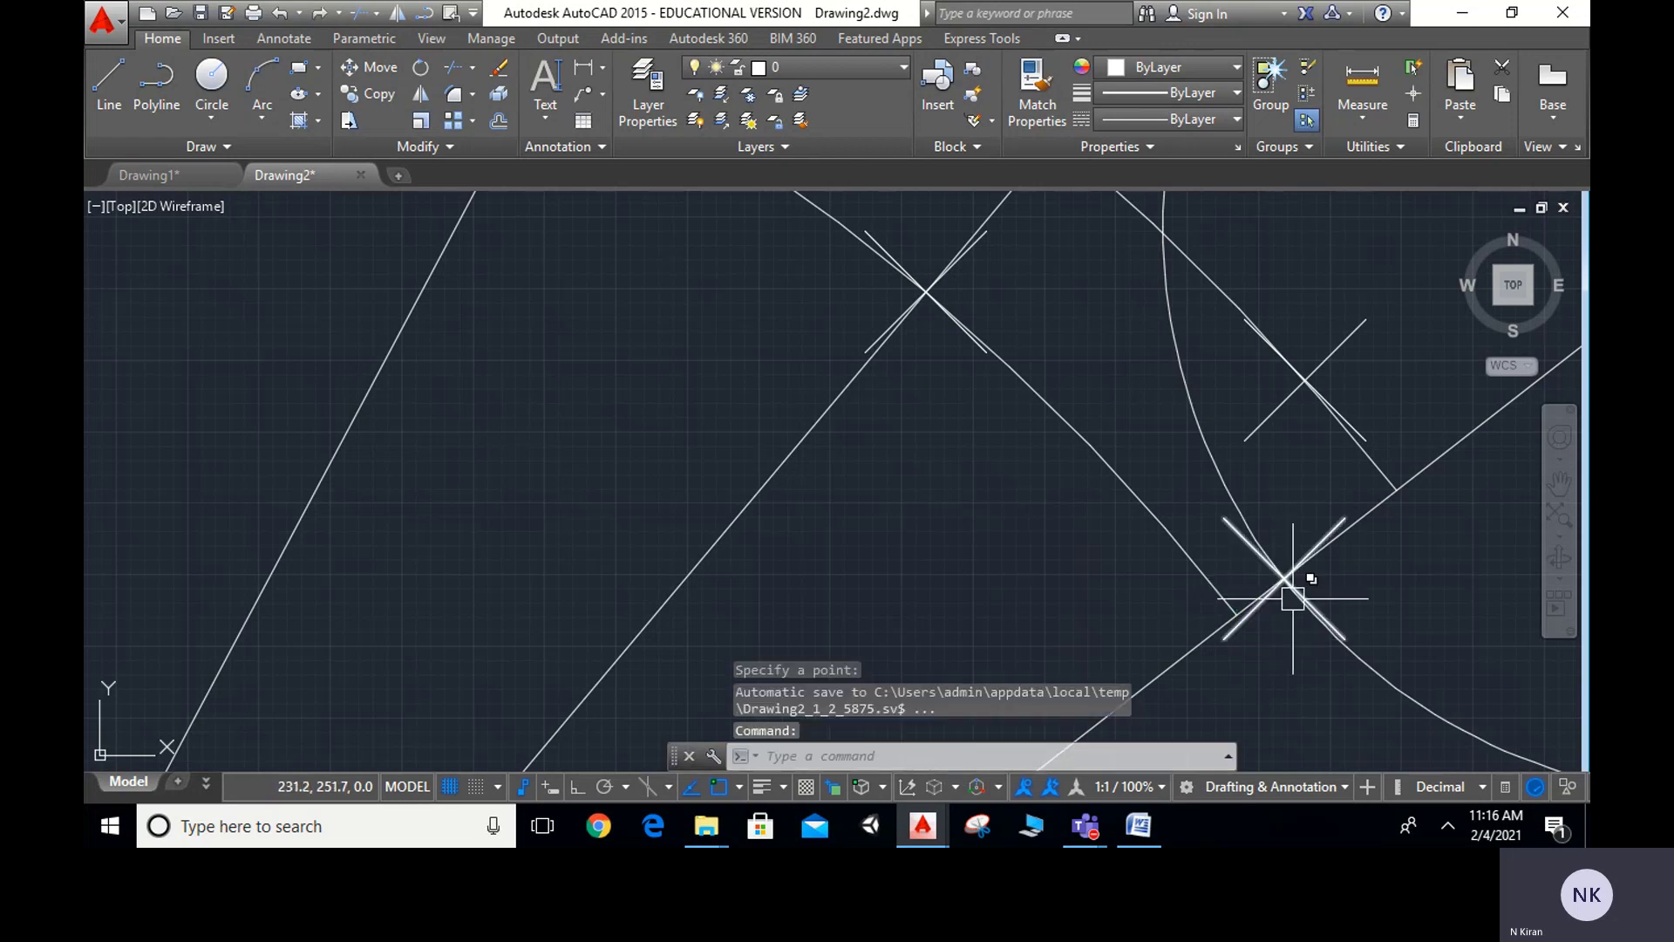
scroll(1316, 649, down, 5)
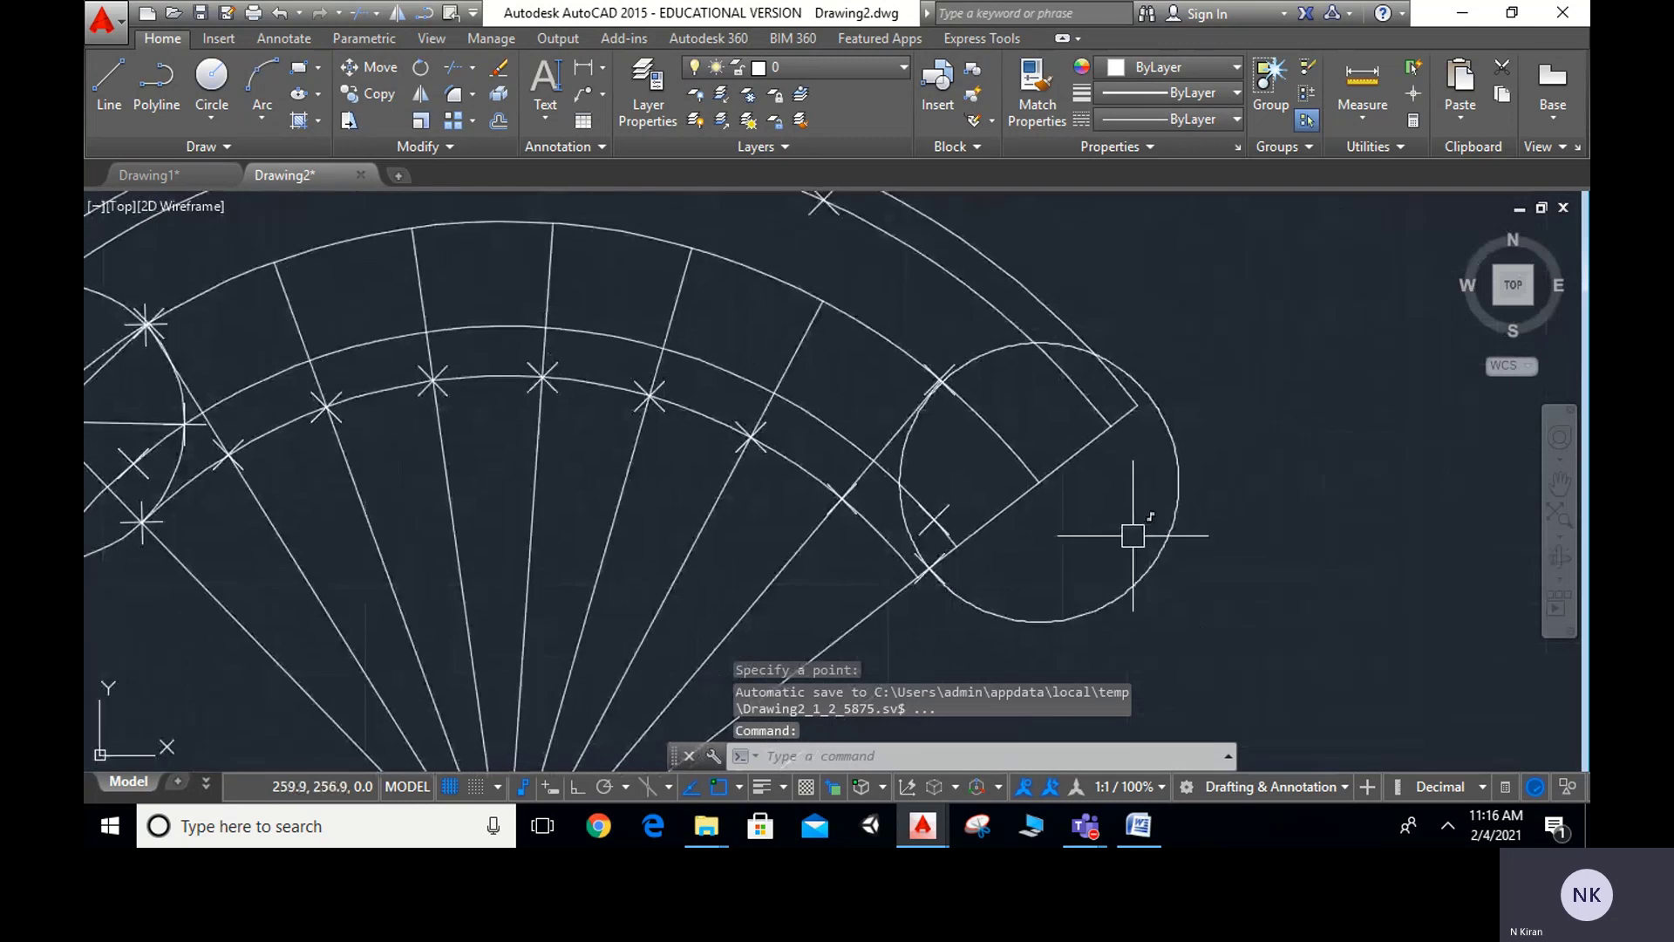
click(1161, 552)
key(Delete)
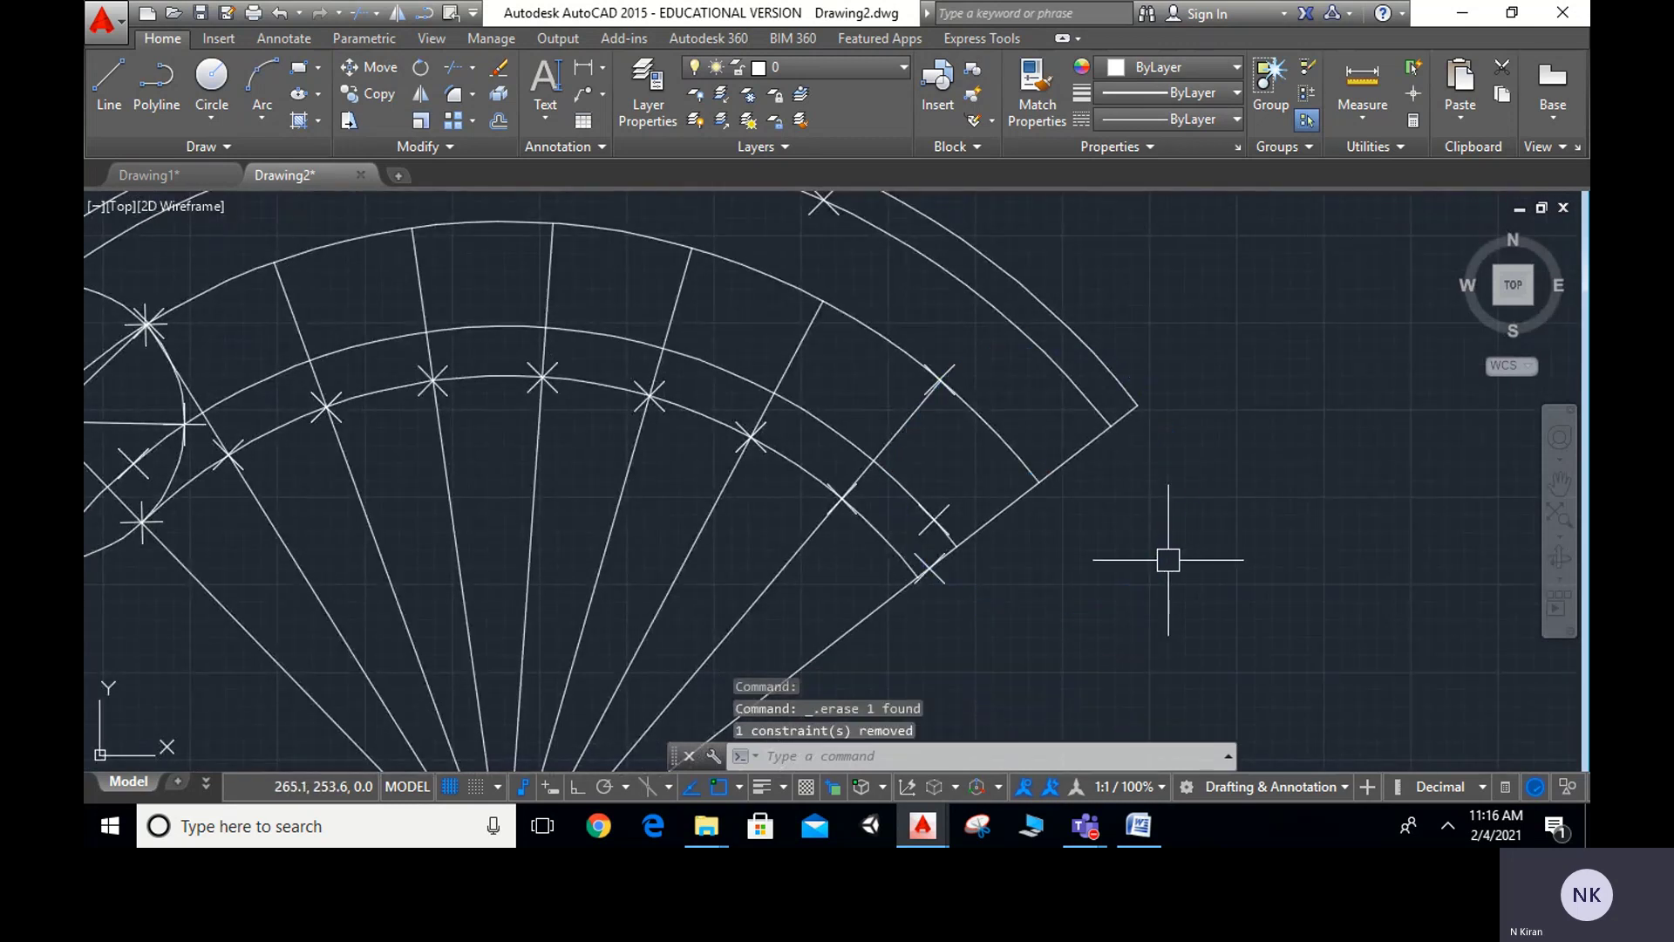
Start a fit-point spline and set the current drawing colour to Cyan
middle_click(1114, 575)
middle_click(1114, 576)
middle_drag(1114, 575, 1192, 564)
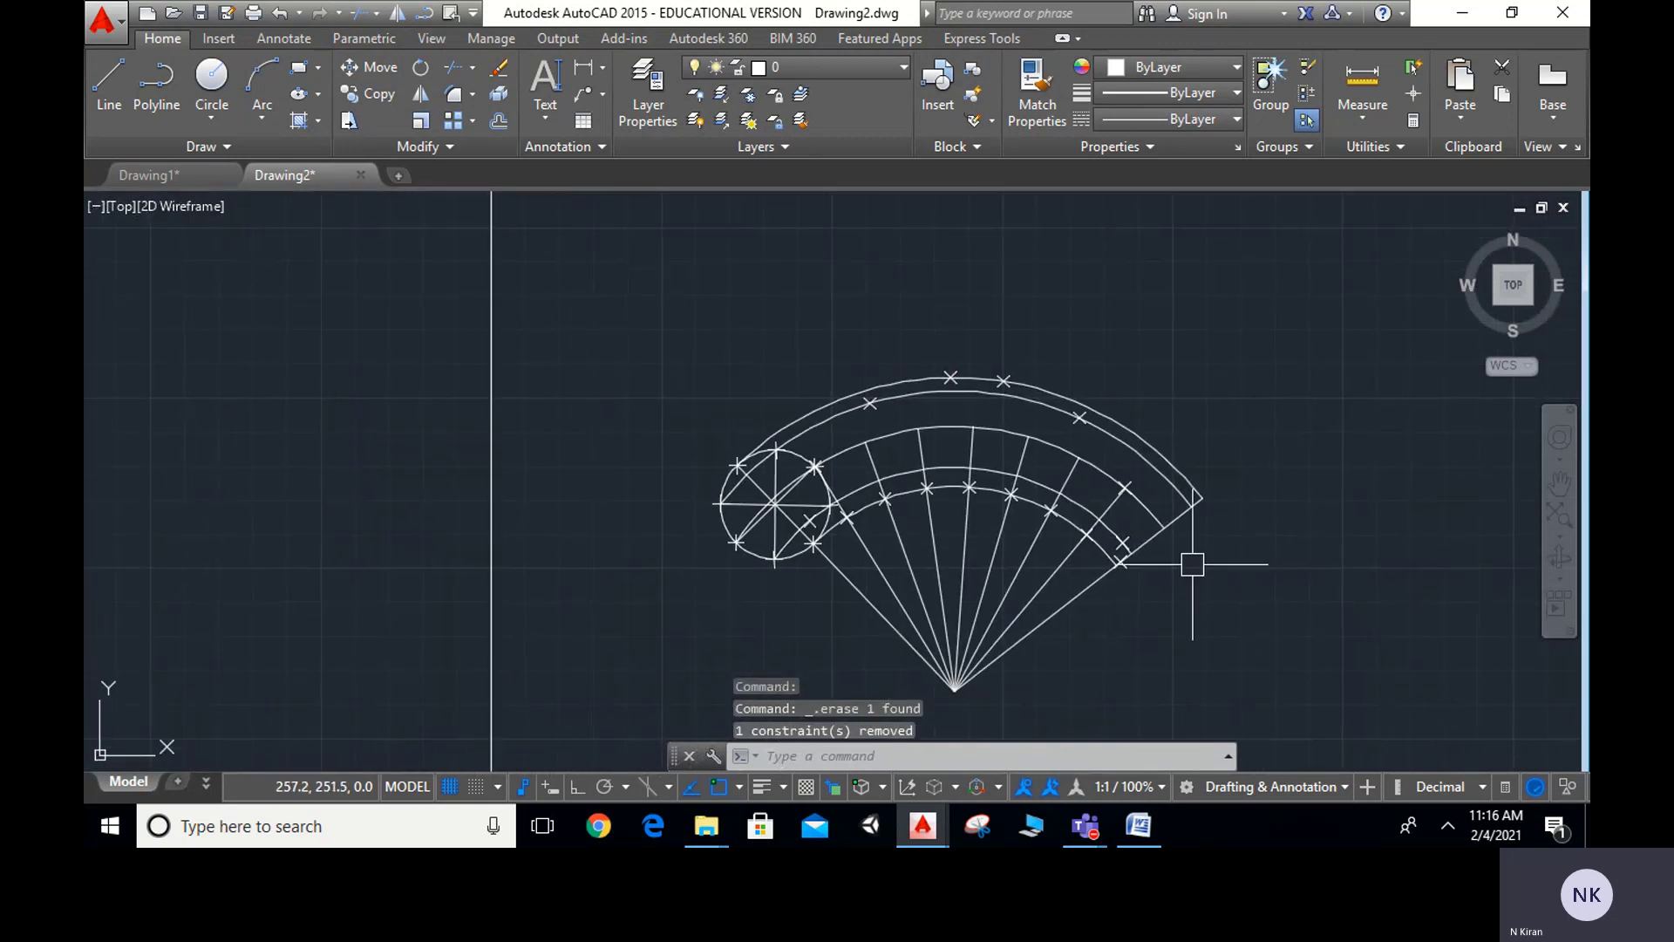
text(sp)
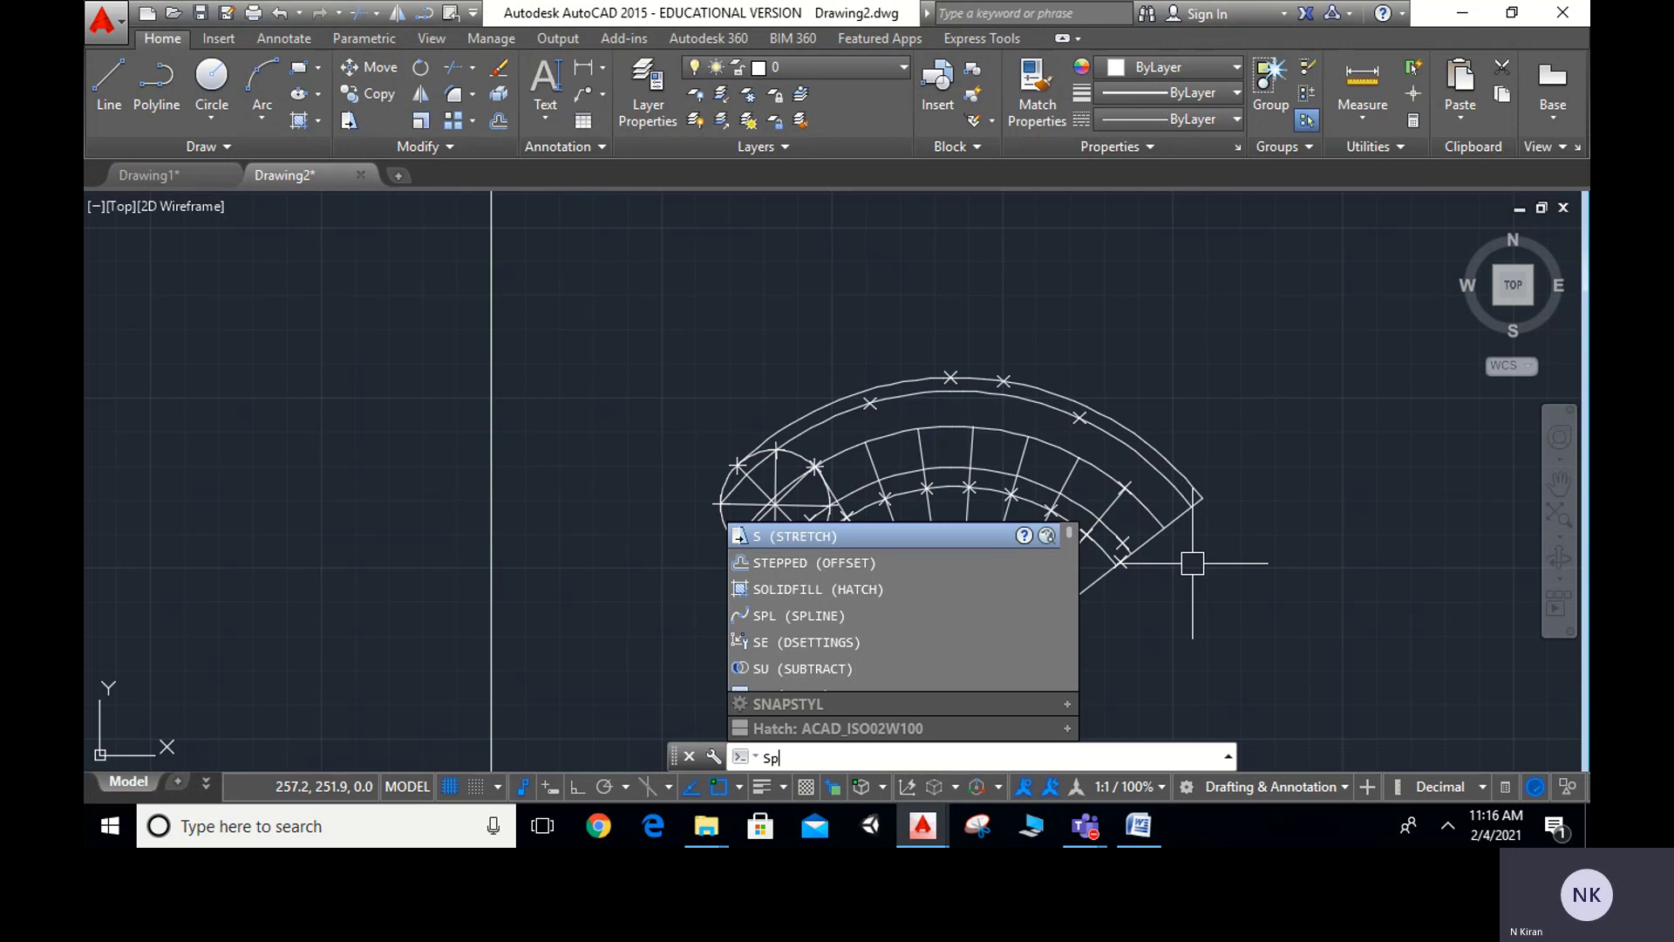
text(l)
key(Return)
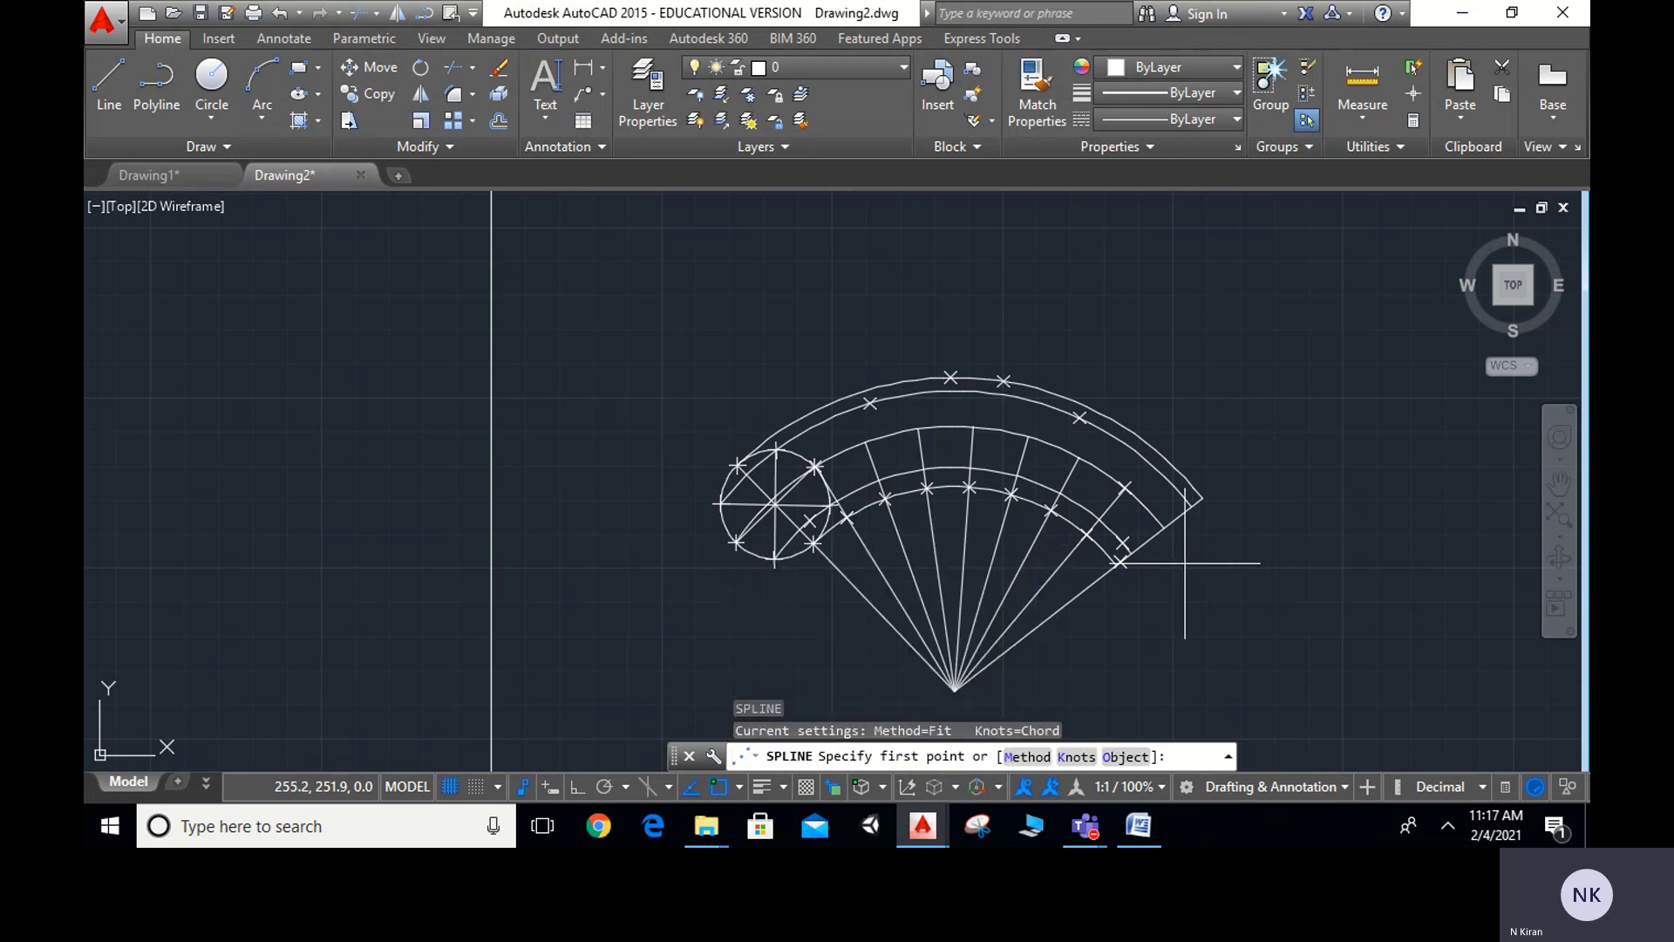
scroll(813, 501, up, 5)
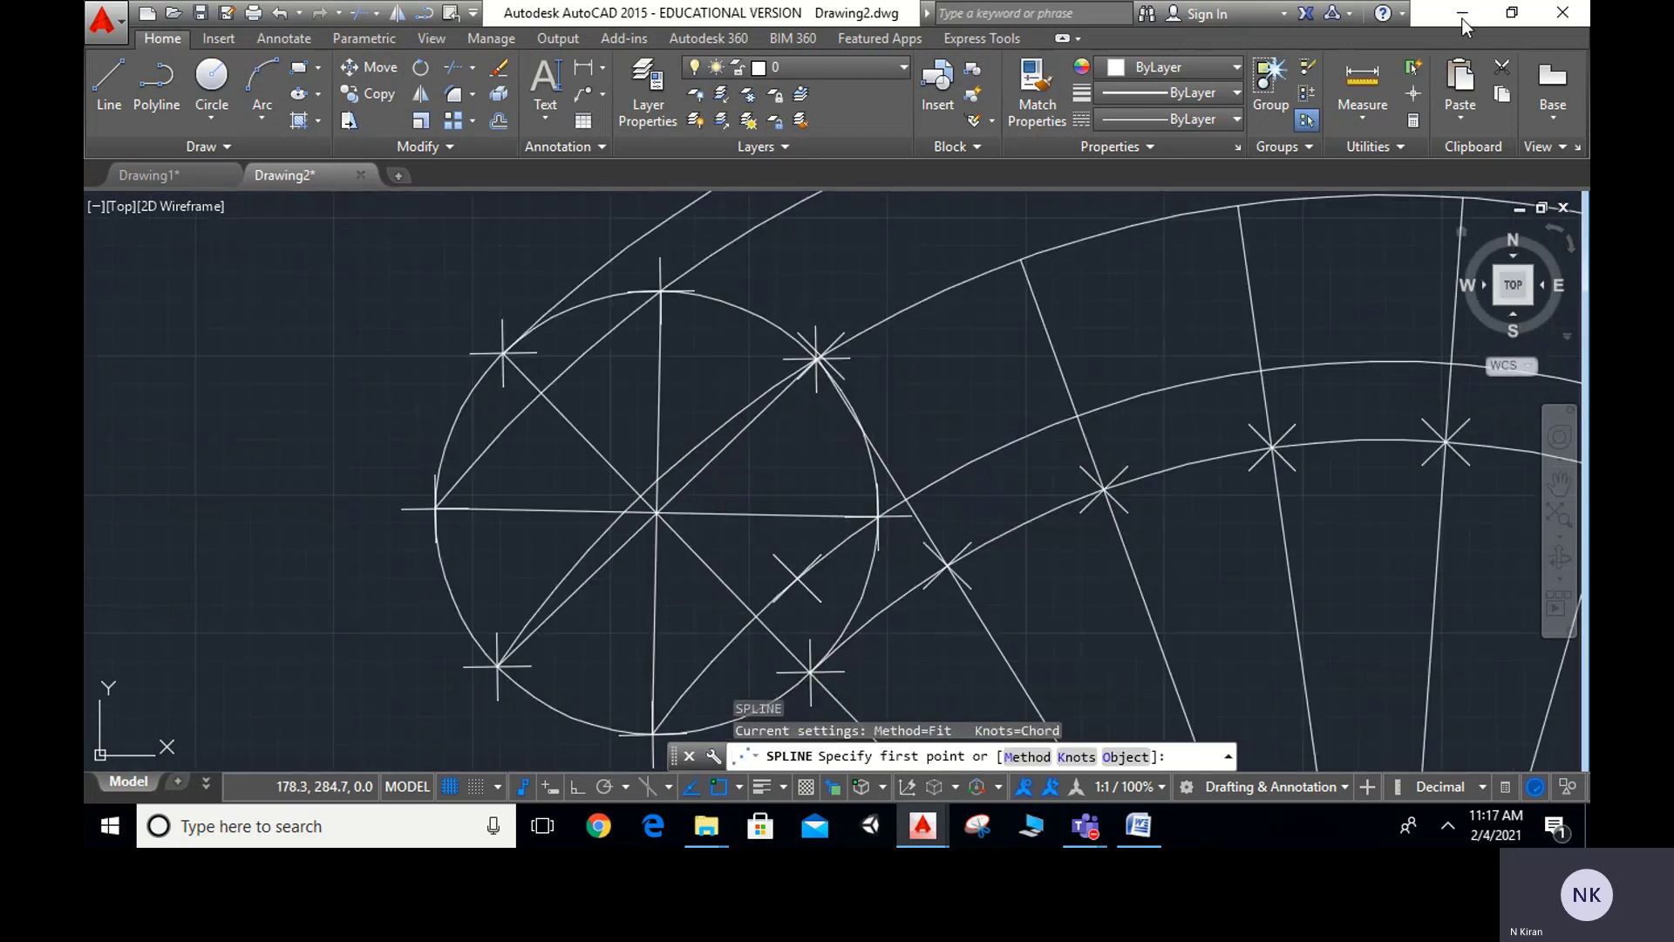
click(1165, 66)
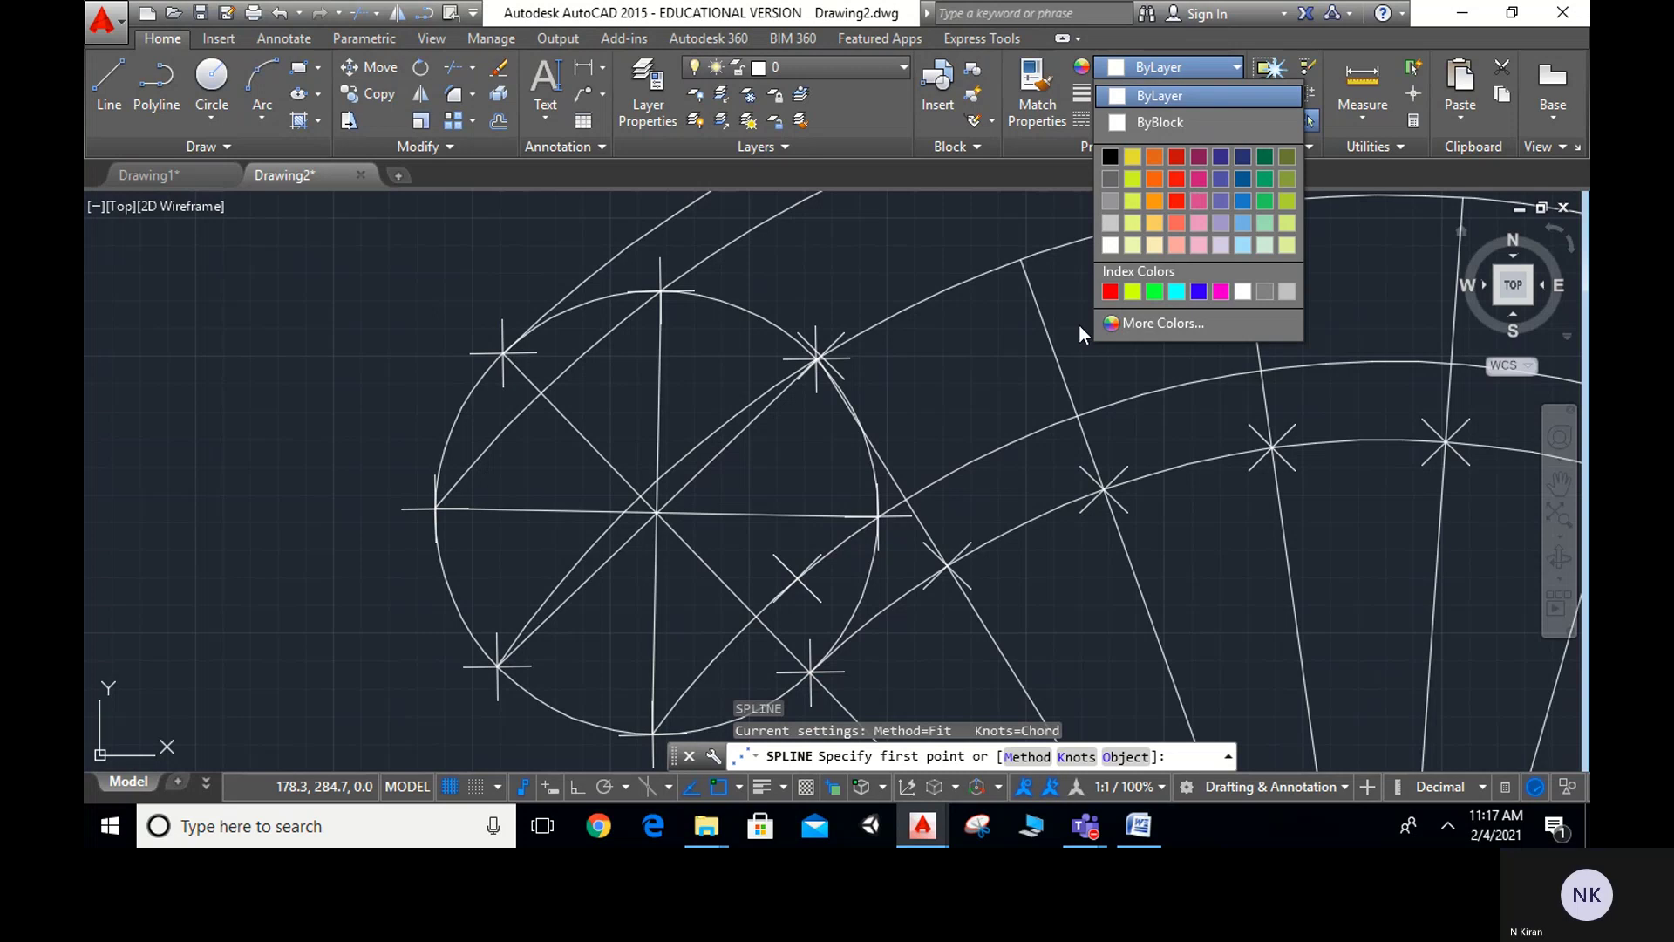
click(1134, 289)
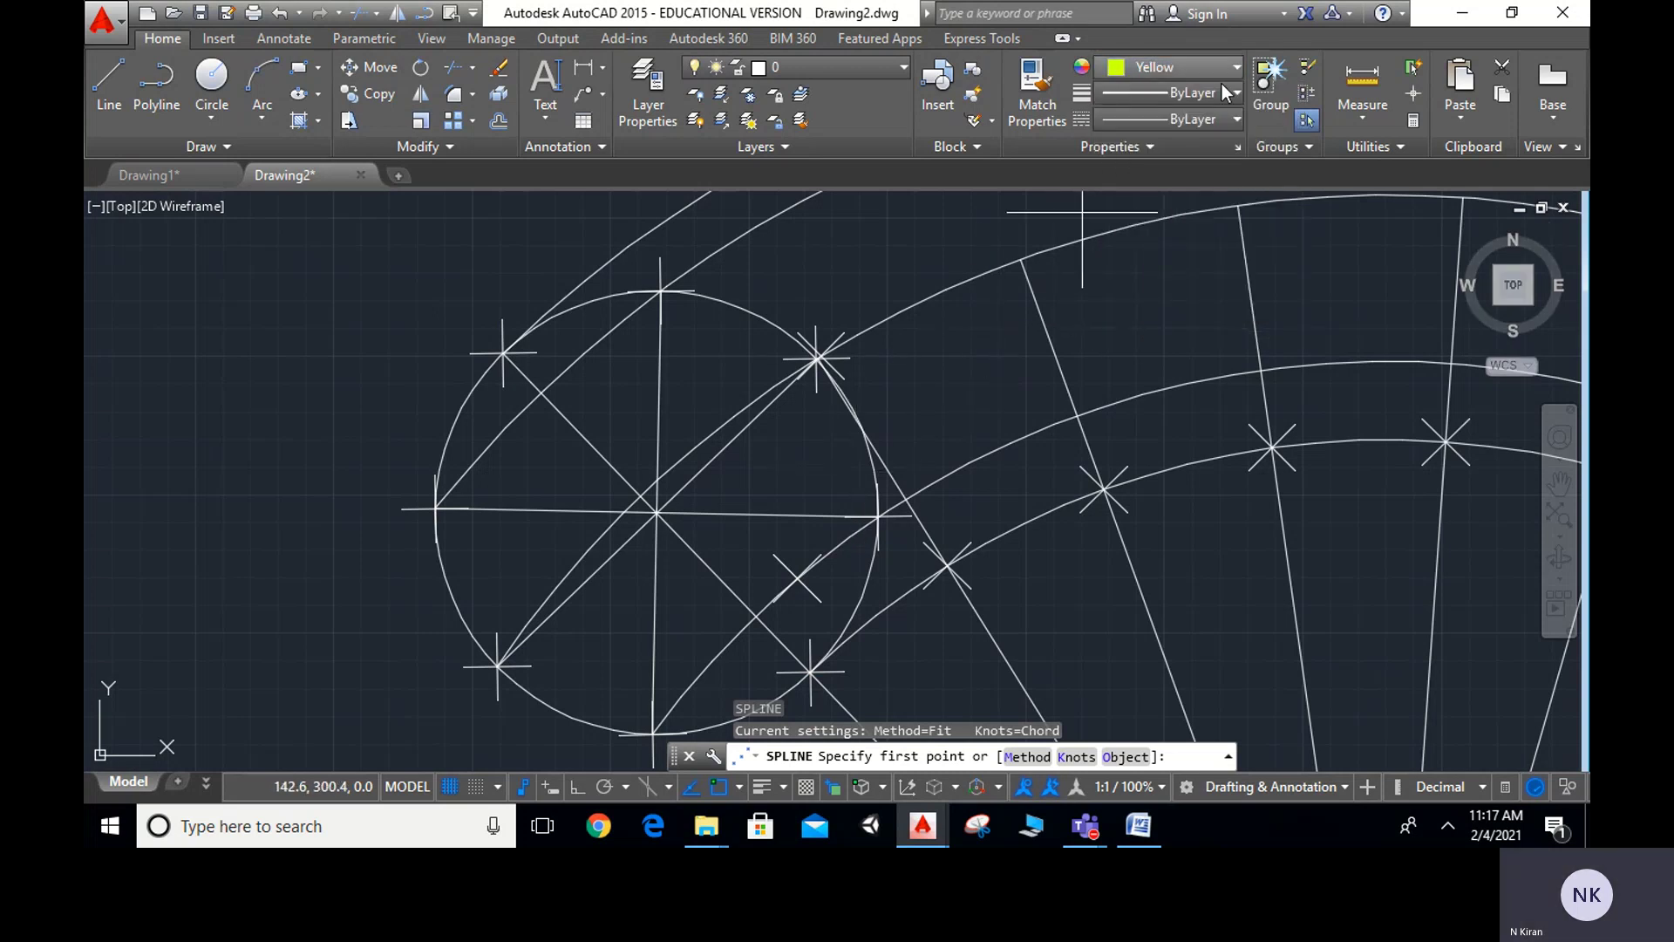
click(1189, 66)
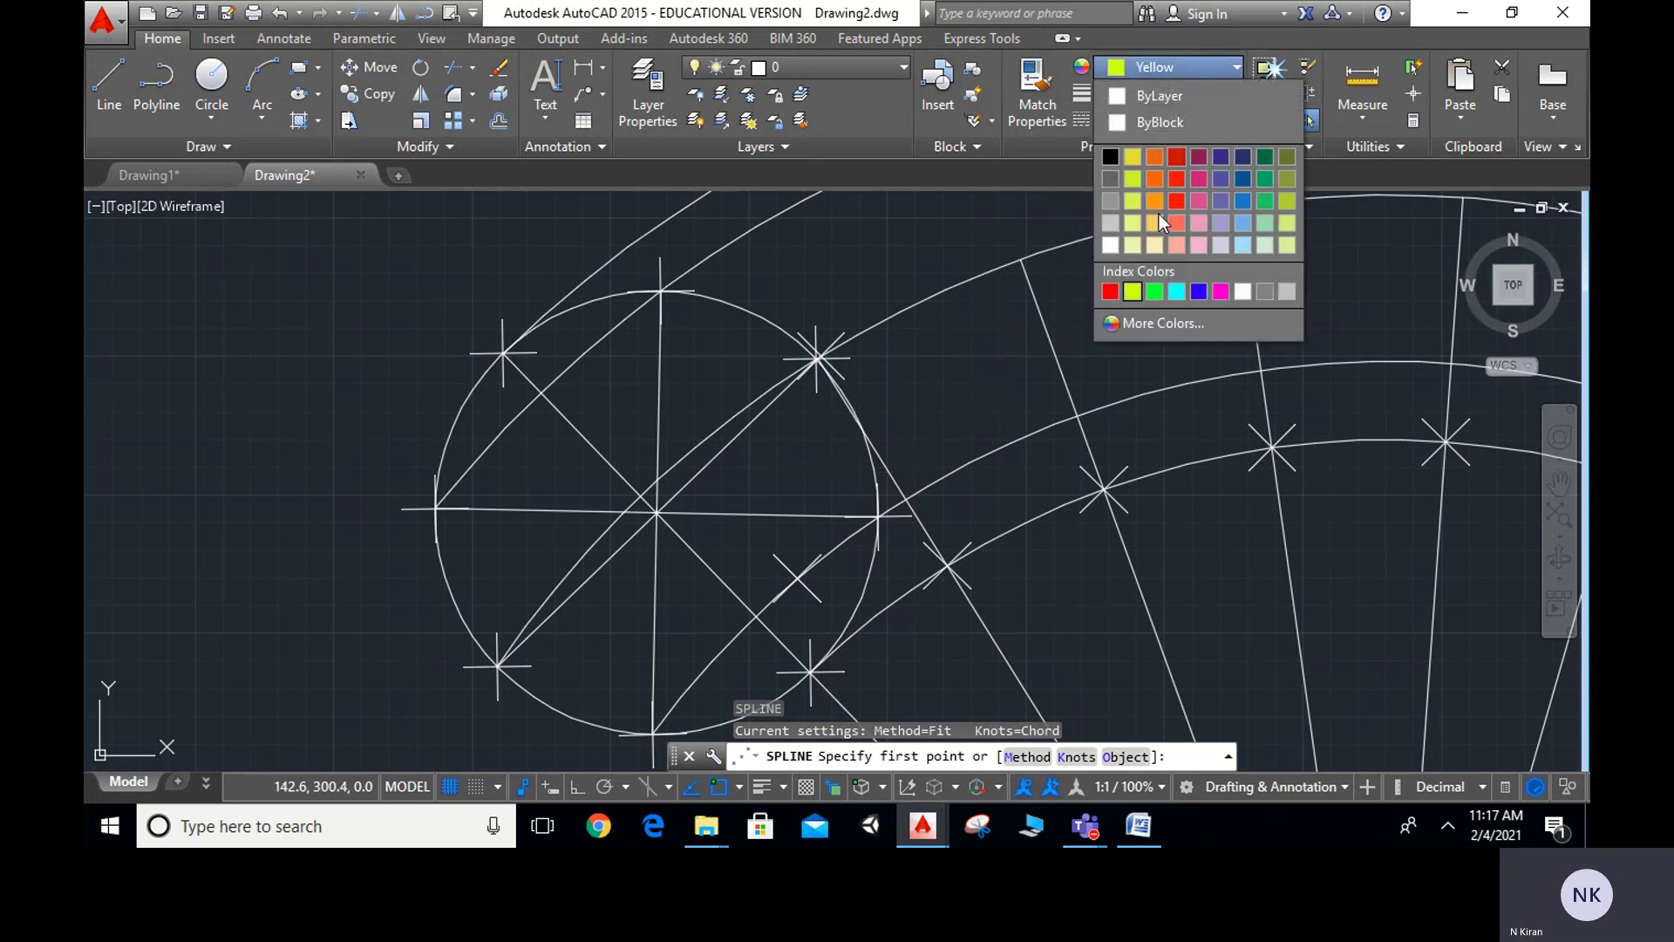
click(1110, 291)
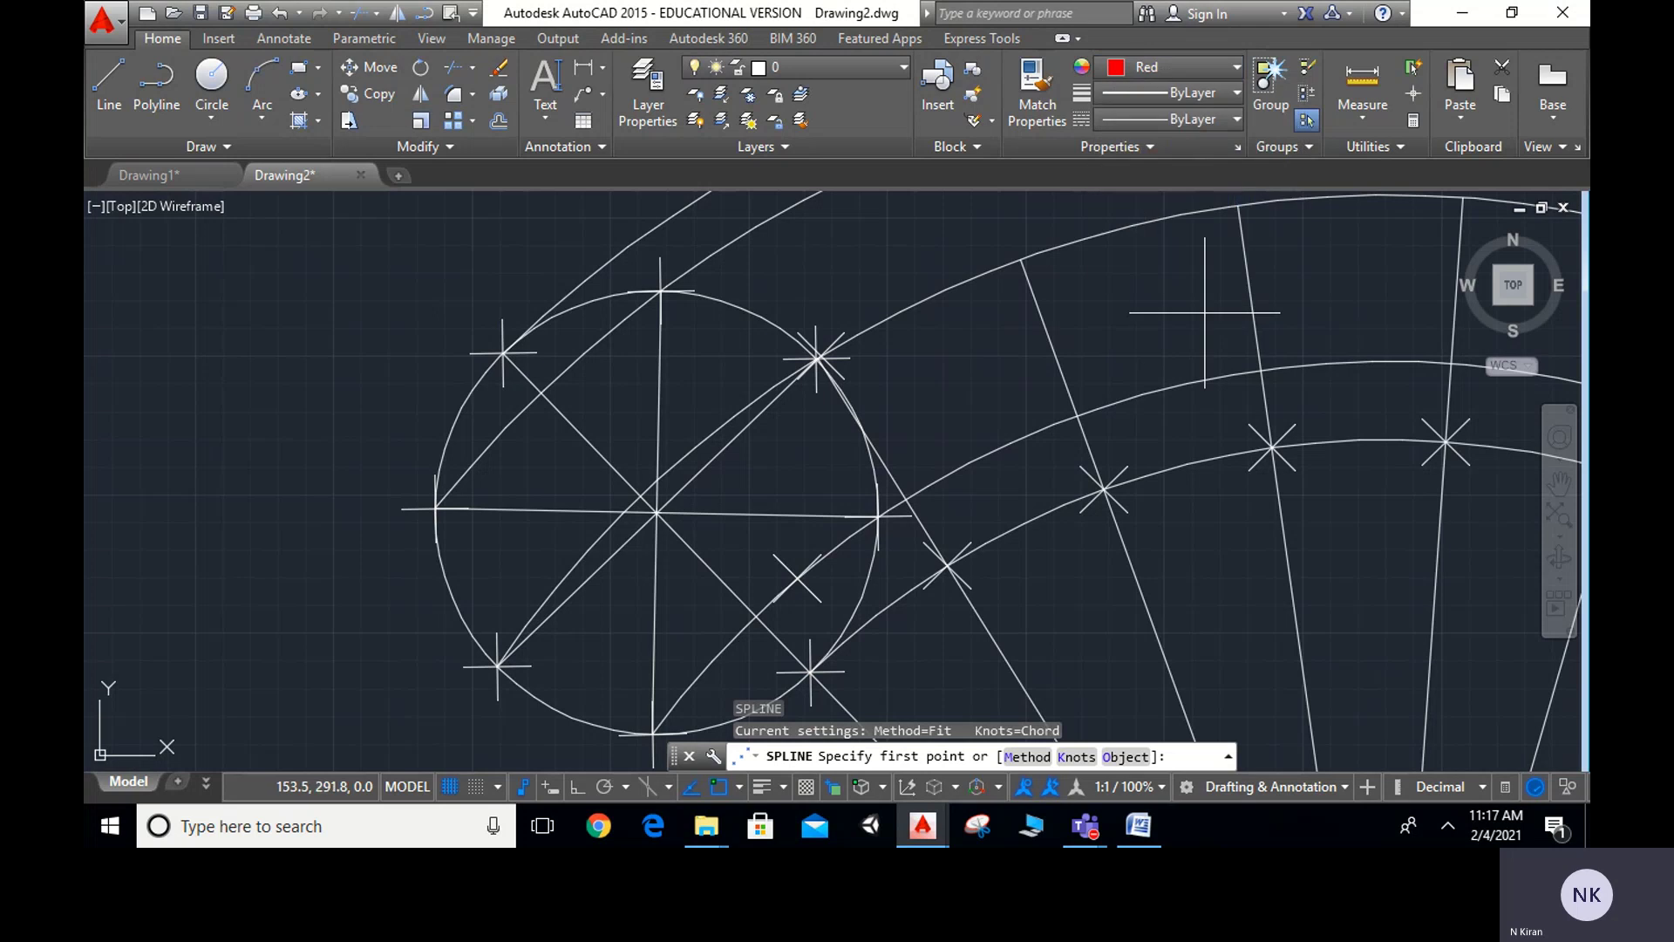
click(1175, 64)
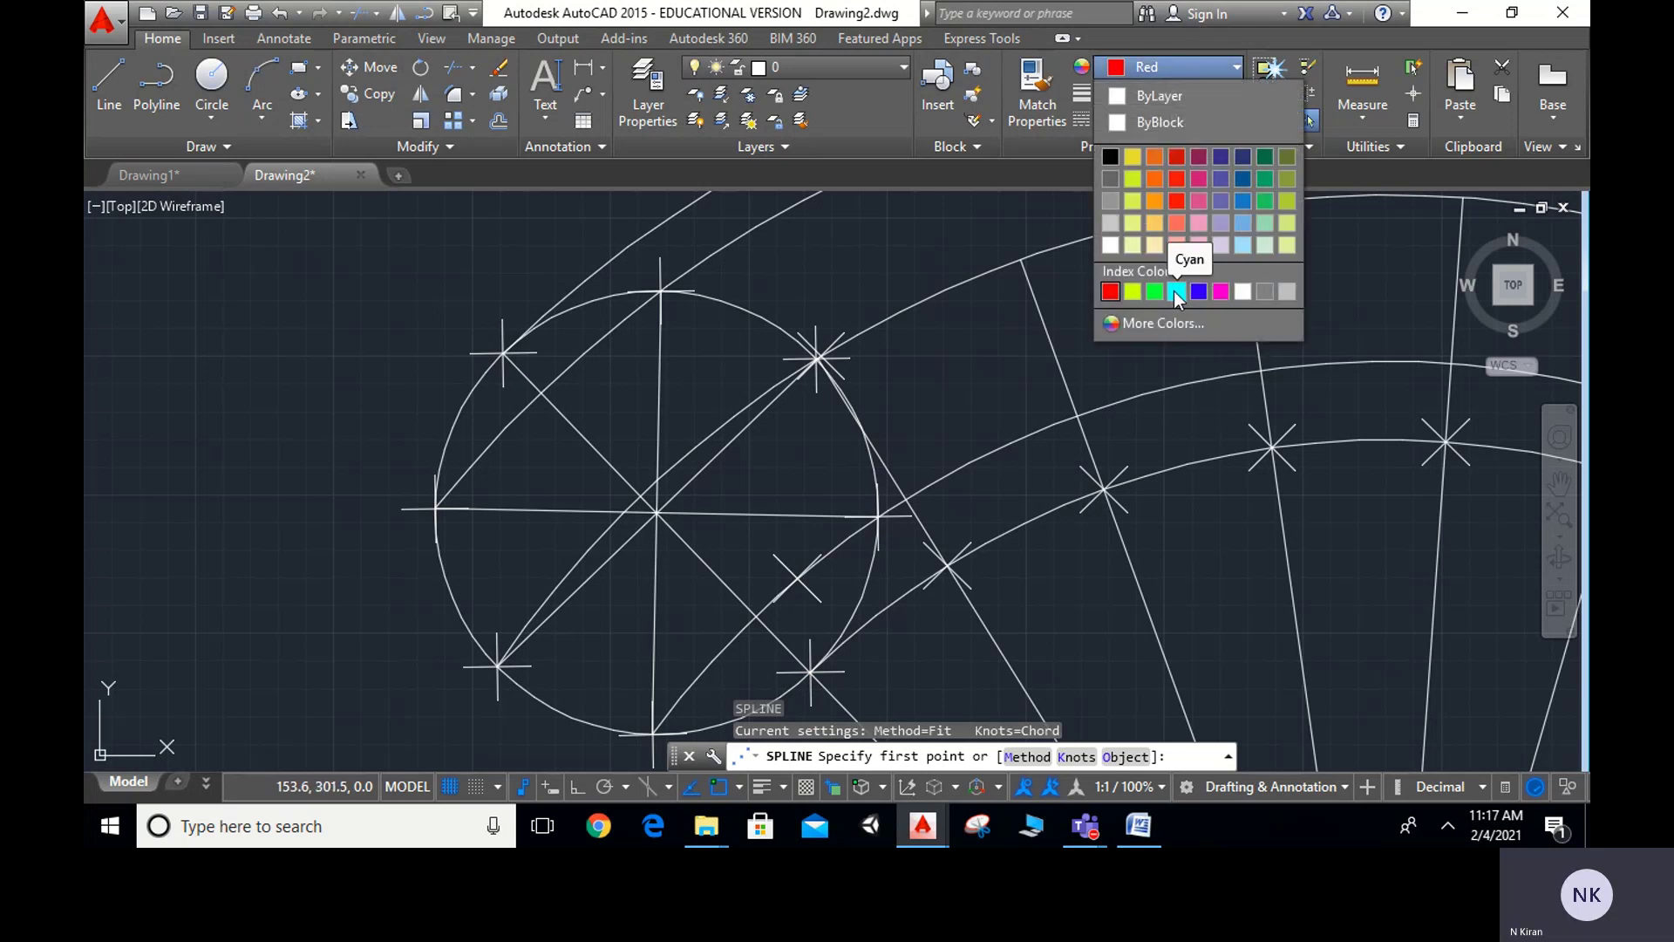
click(1174, 290)
Run the spline from the rolling circle's contact point on the base arc through the first three marked curve points
middle_drag(893, 648, 625, 486)
click(541, 511)
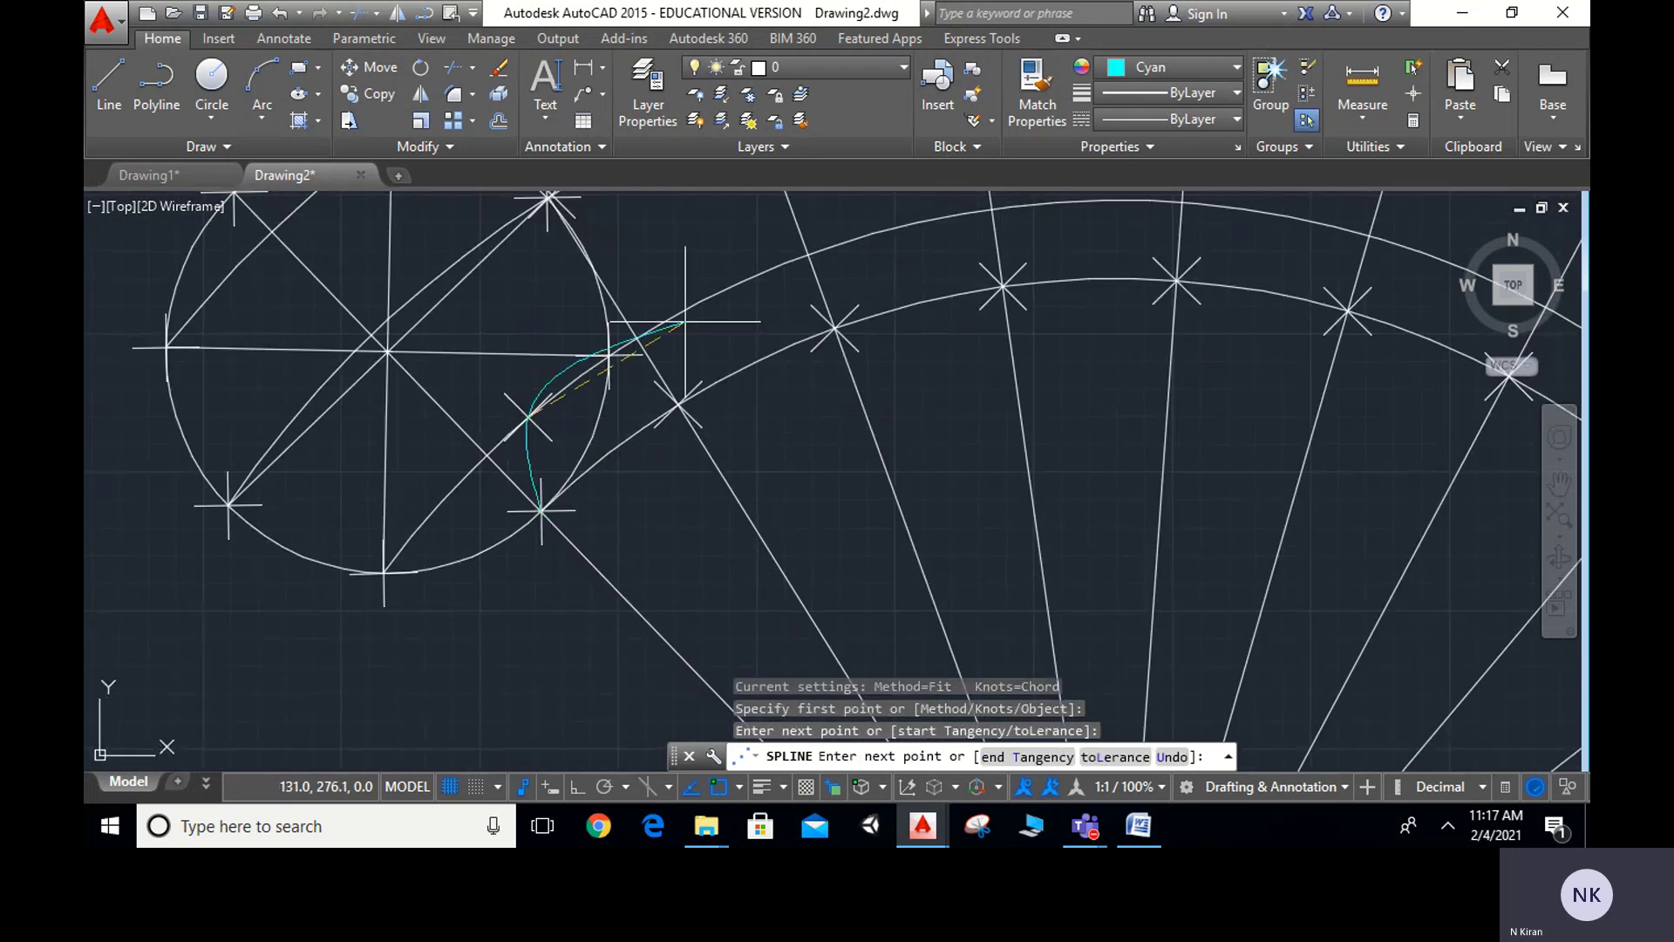
middle_drag(558, 217, 444, 353)
click(432, 334)
scroll(431, 334, up, 5)
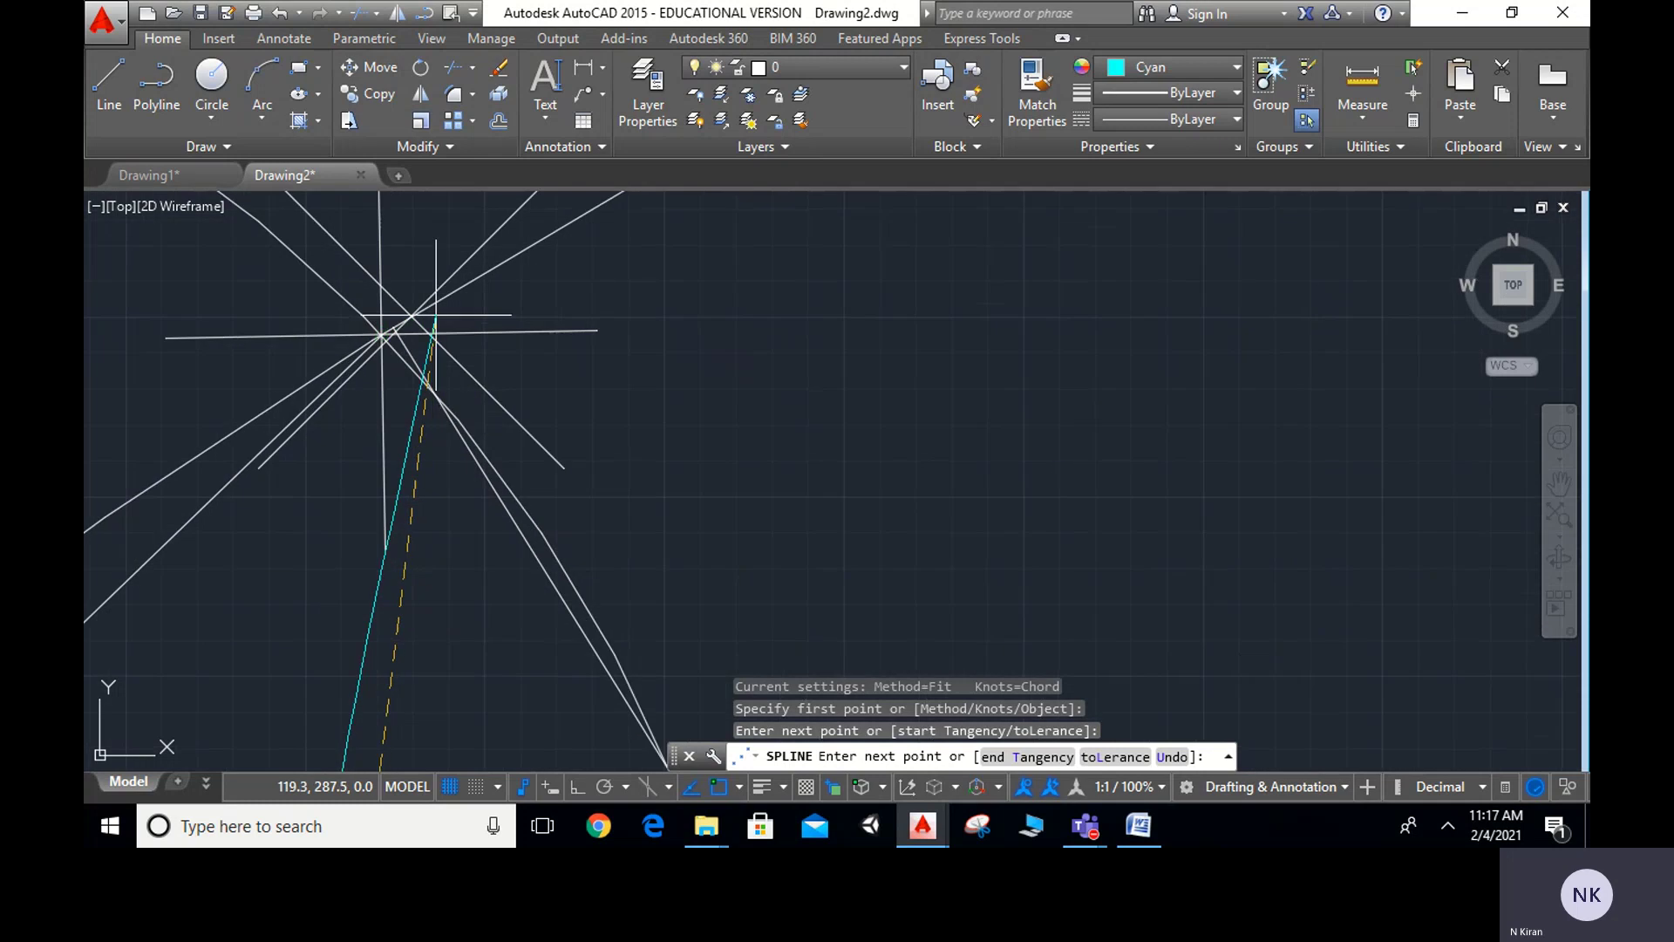
click(409, 317)
scroll(410, 316, down, 5)
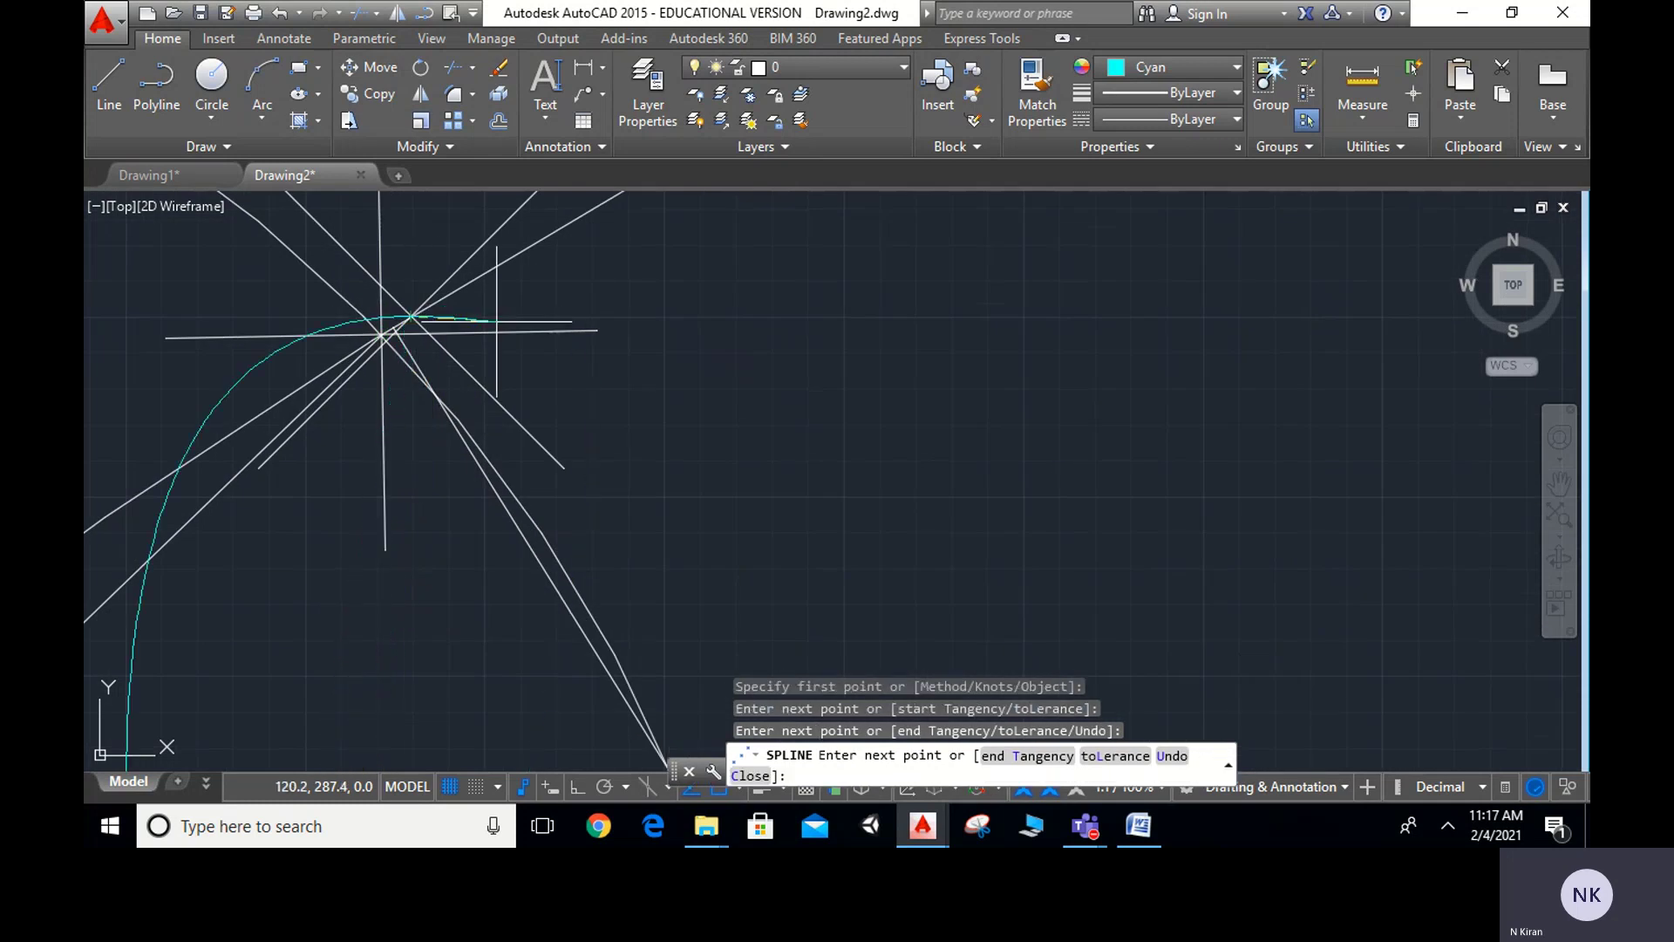
scroll(548, 225, down, 5)
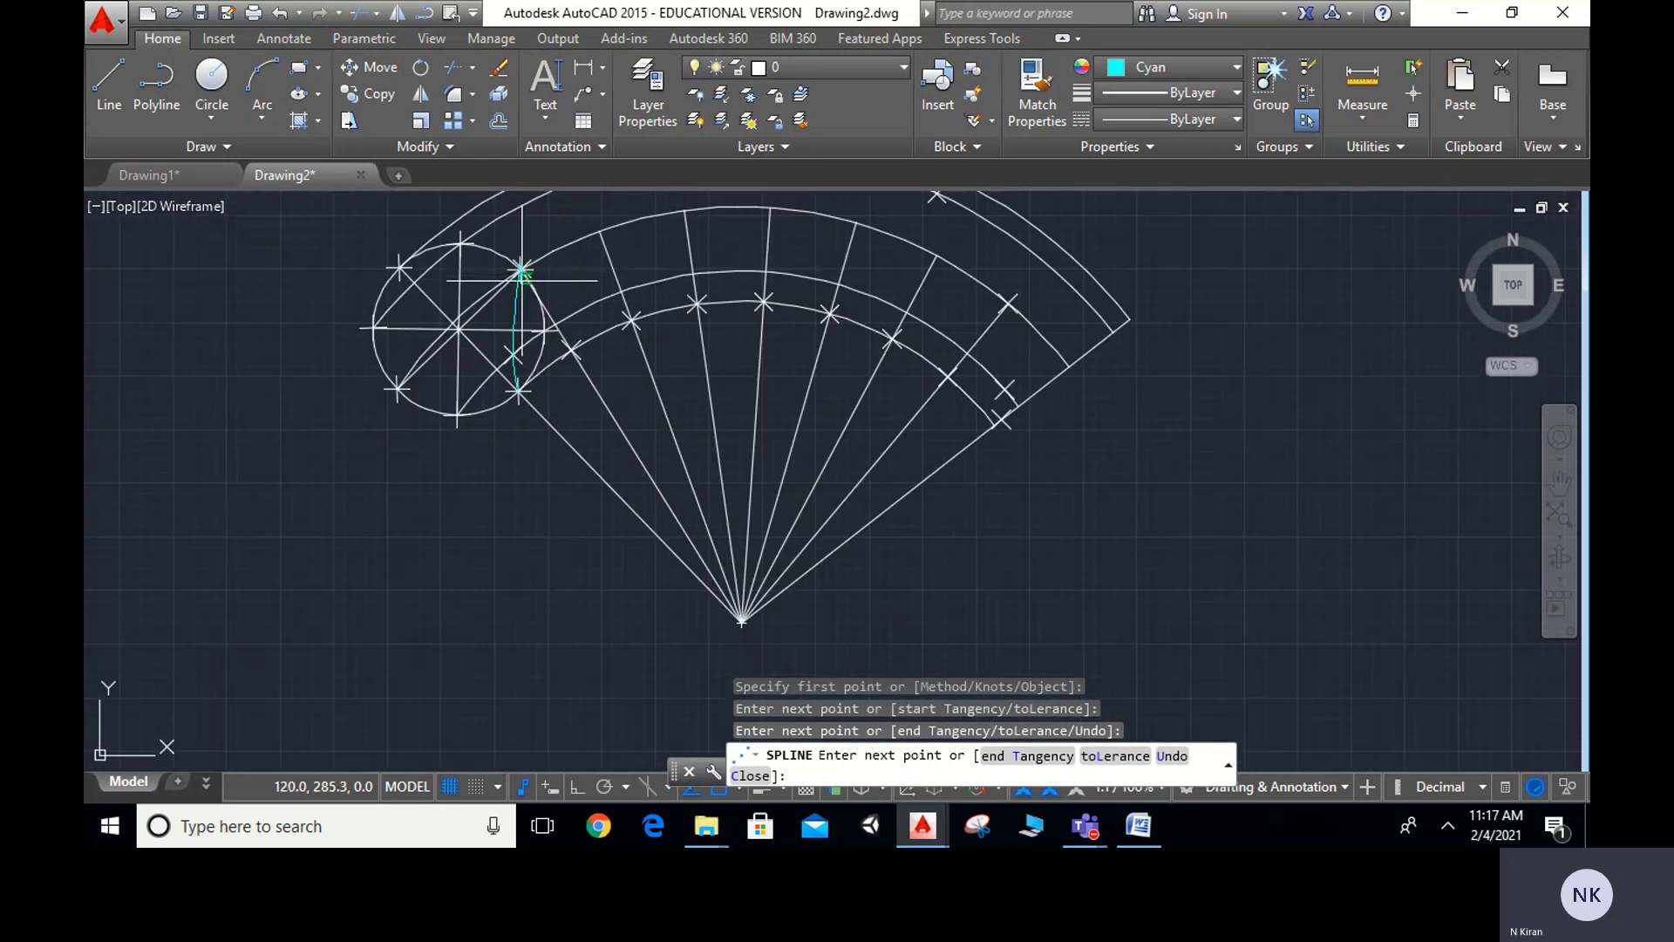
middle_drag(523, 279, 496, 302)
scroll(410, 340, up, 3)
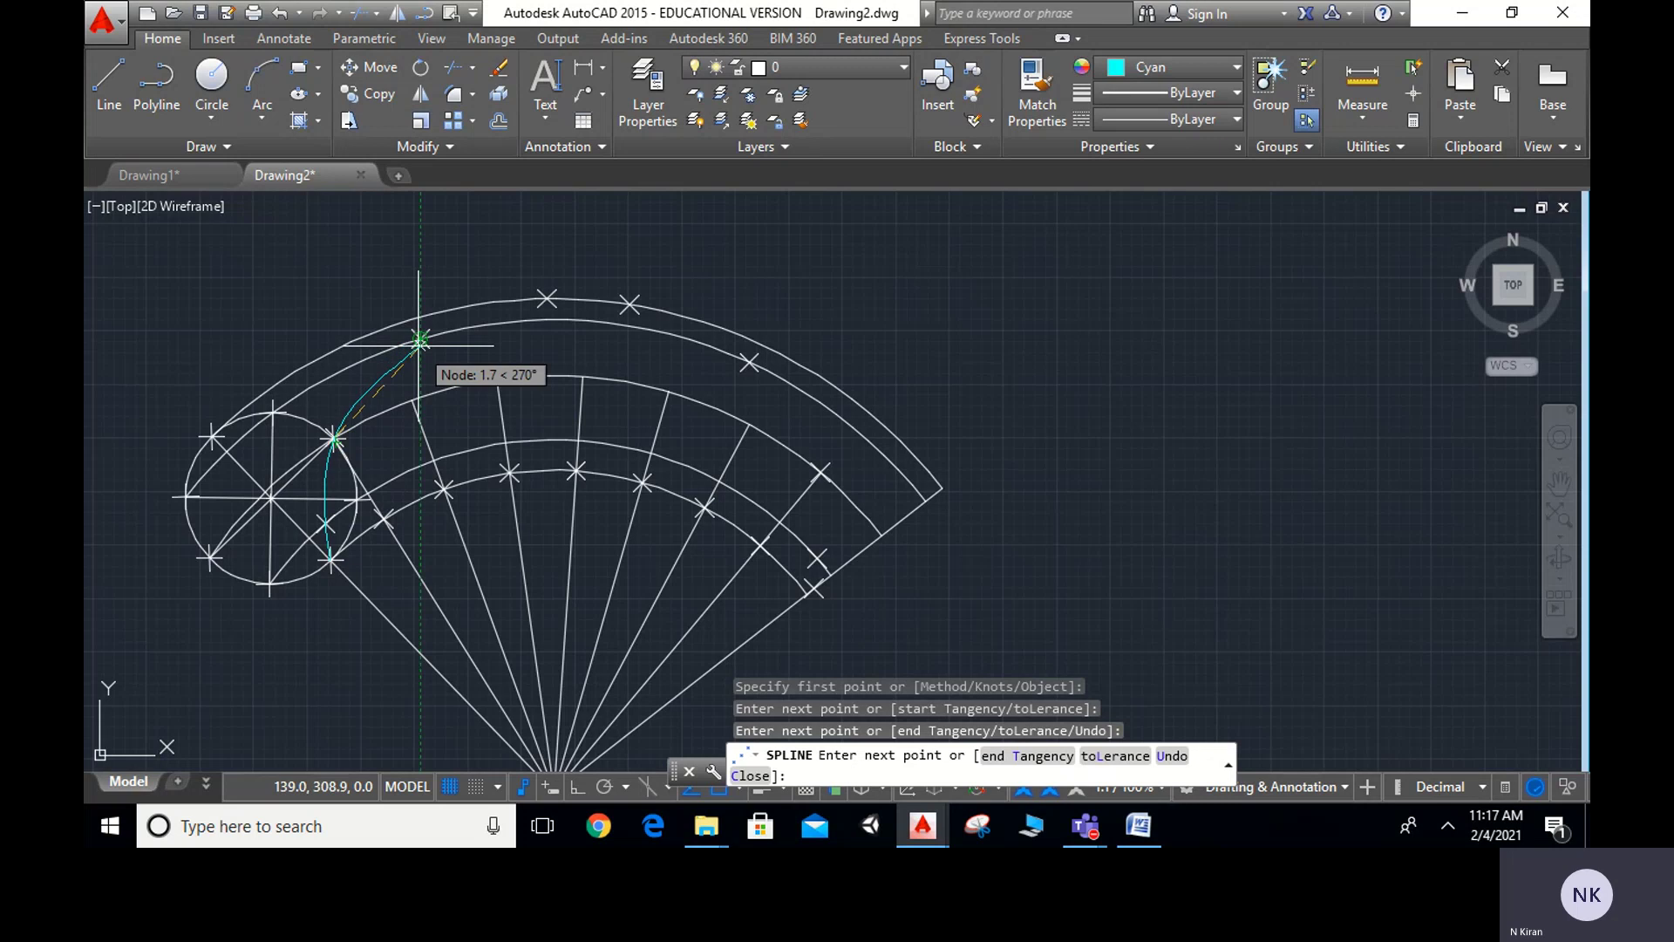
scroll(420, 349, up, 4)
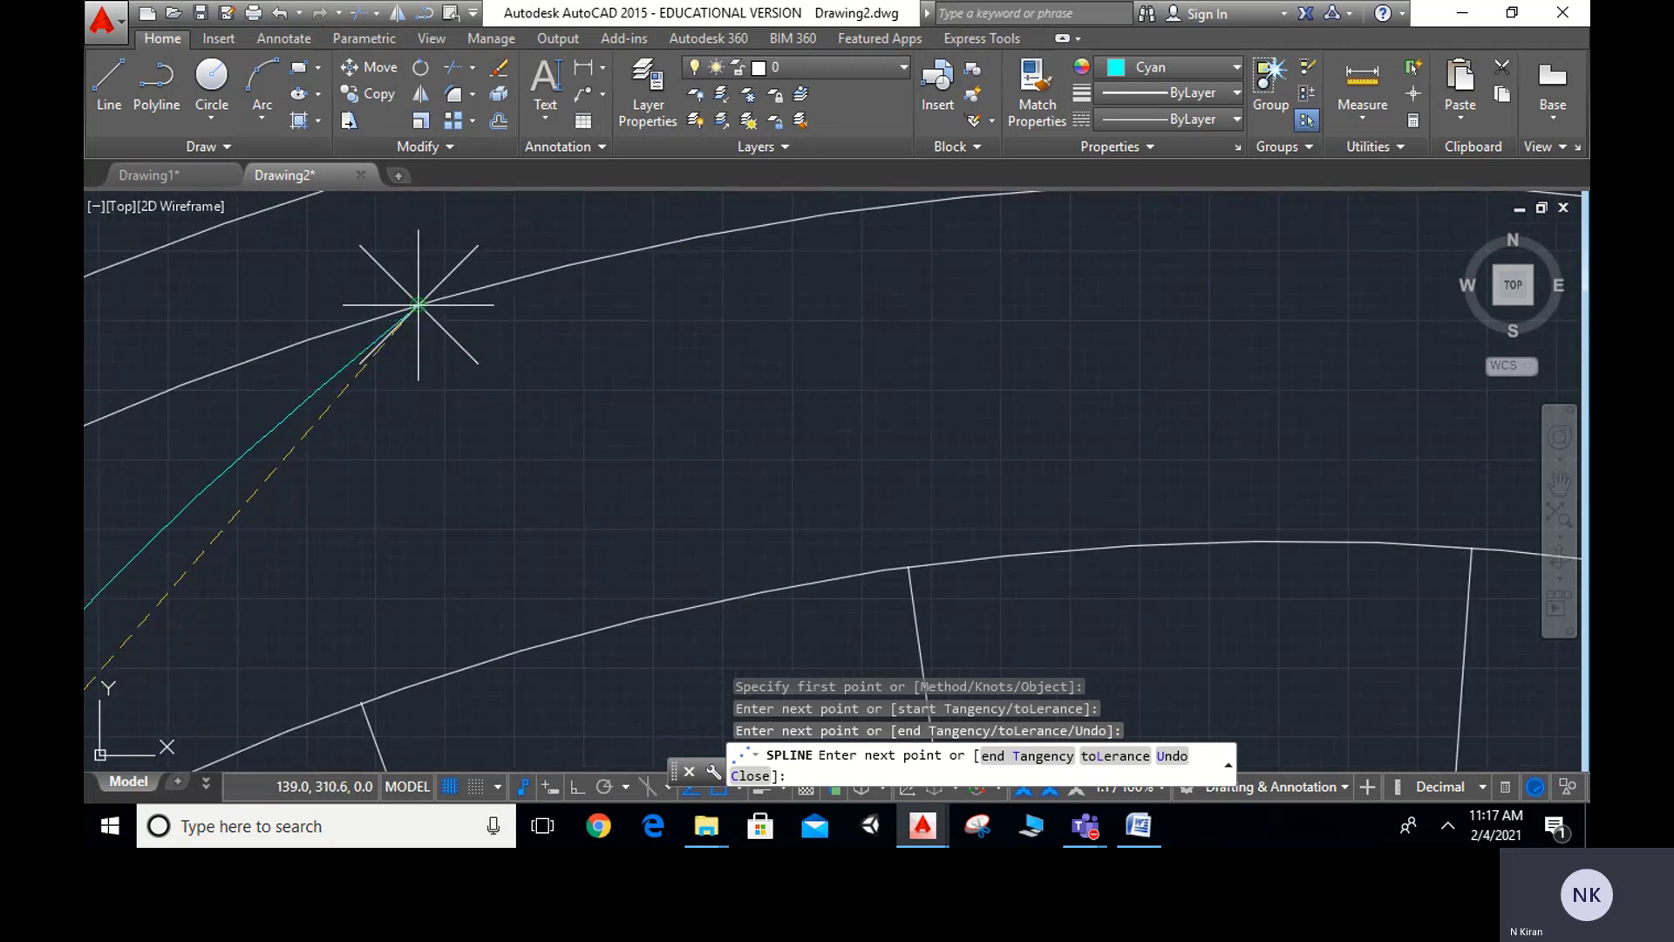
click(418, 305)
Continue the spline through the two marked points near the crown of the outermost arc and the next point down the far side
middle_drag(703, 348, 463, 538)
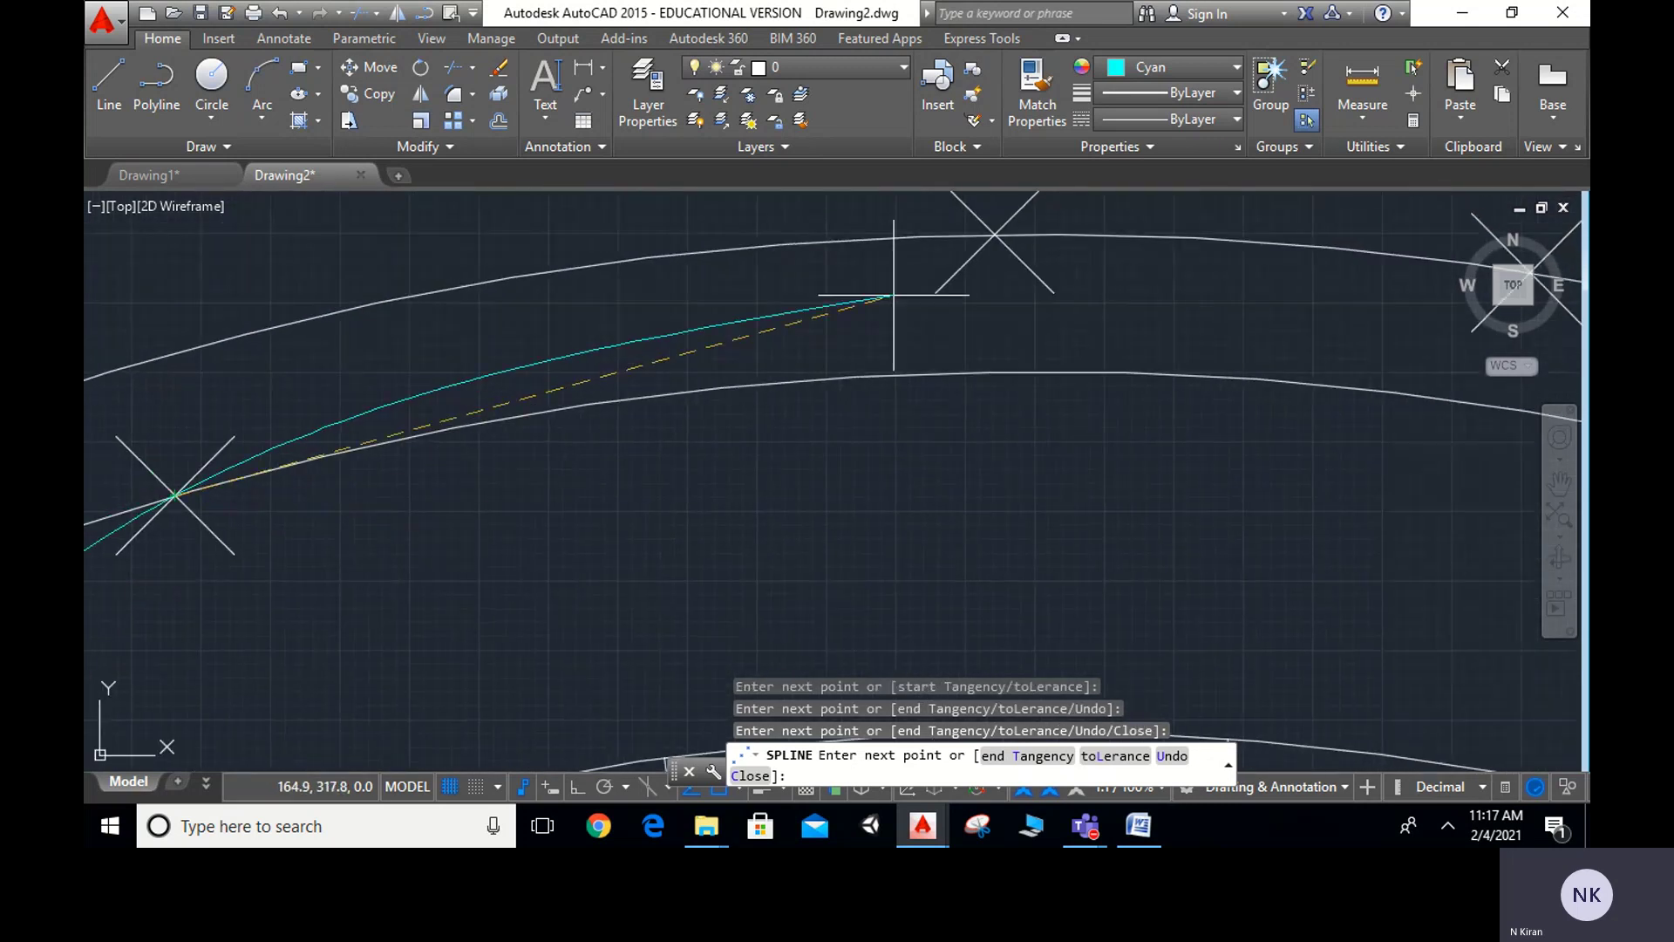
click(995, 234)
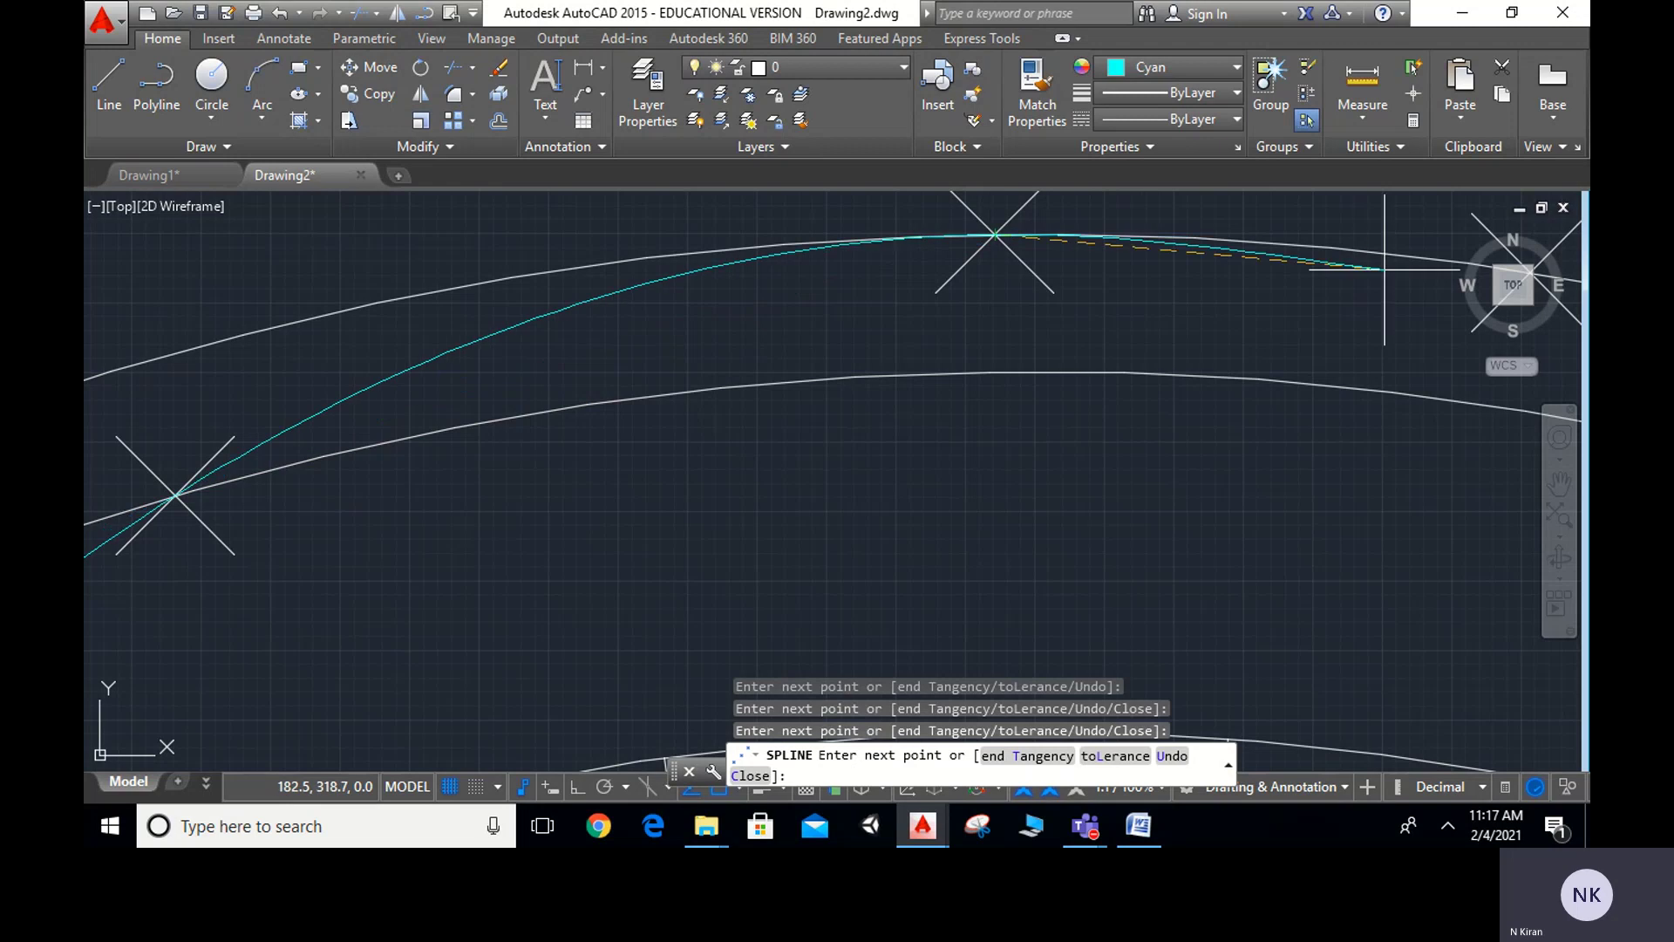
mouse_move(1384, 269)
middle_down()
mouse_move(1082, 240)
mouse_move(1007, 213)
middle_up()
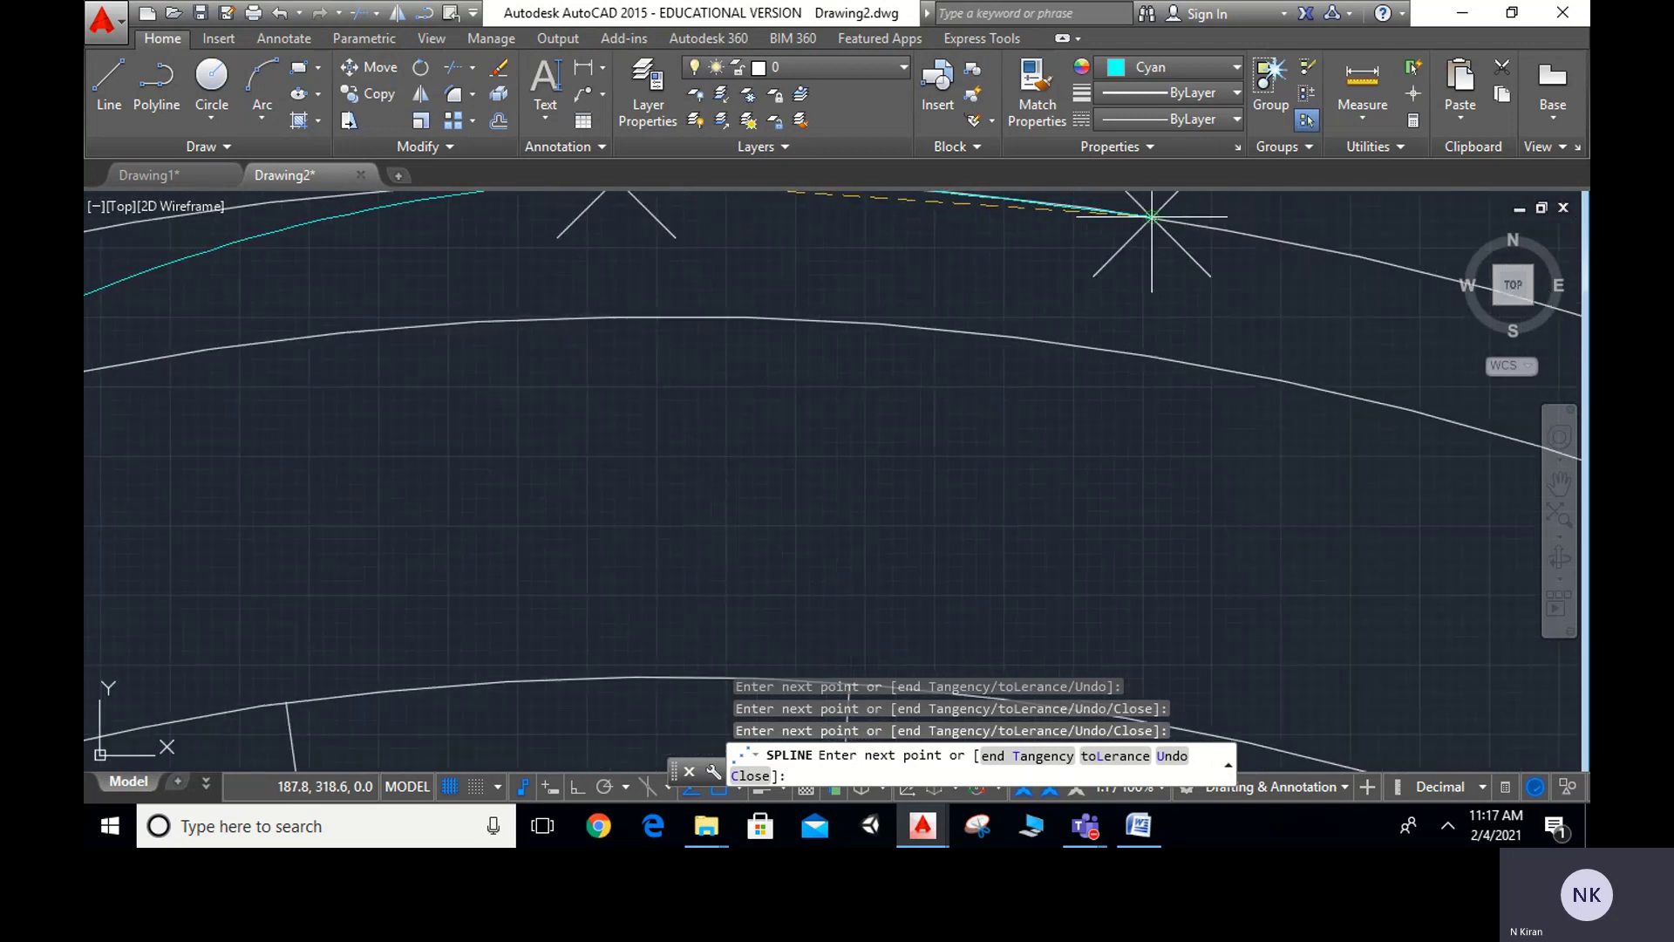
click(1151, 218)
scroll(1009, 299, down, 2)
middle_drag(1008, 299, 726, 329)
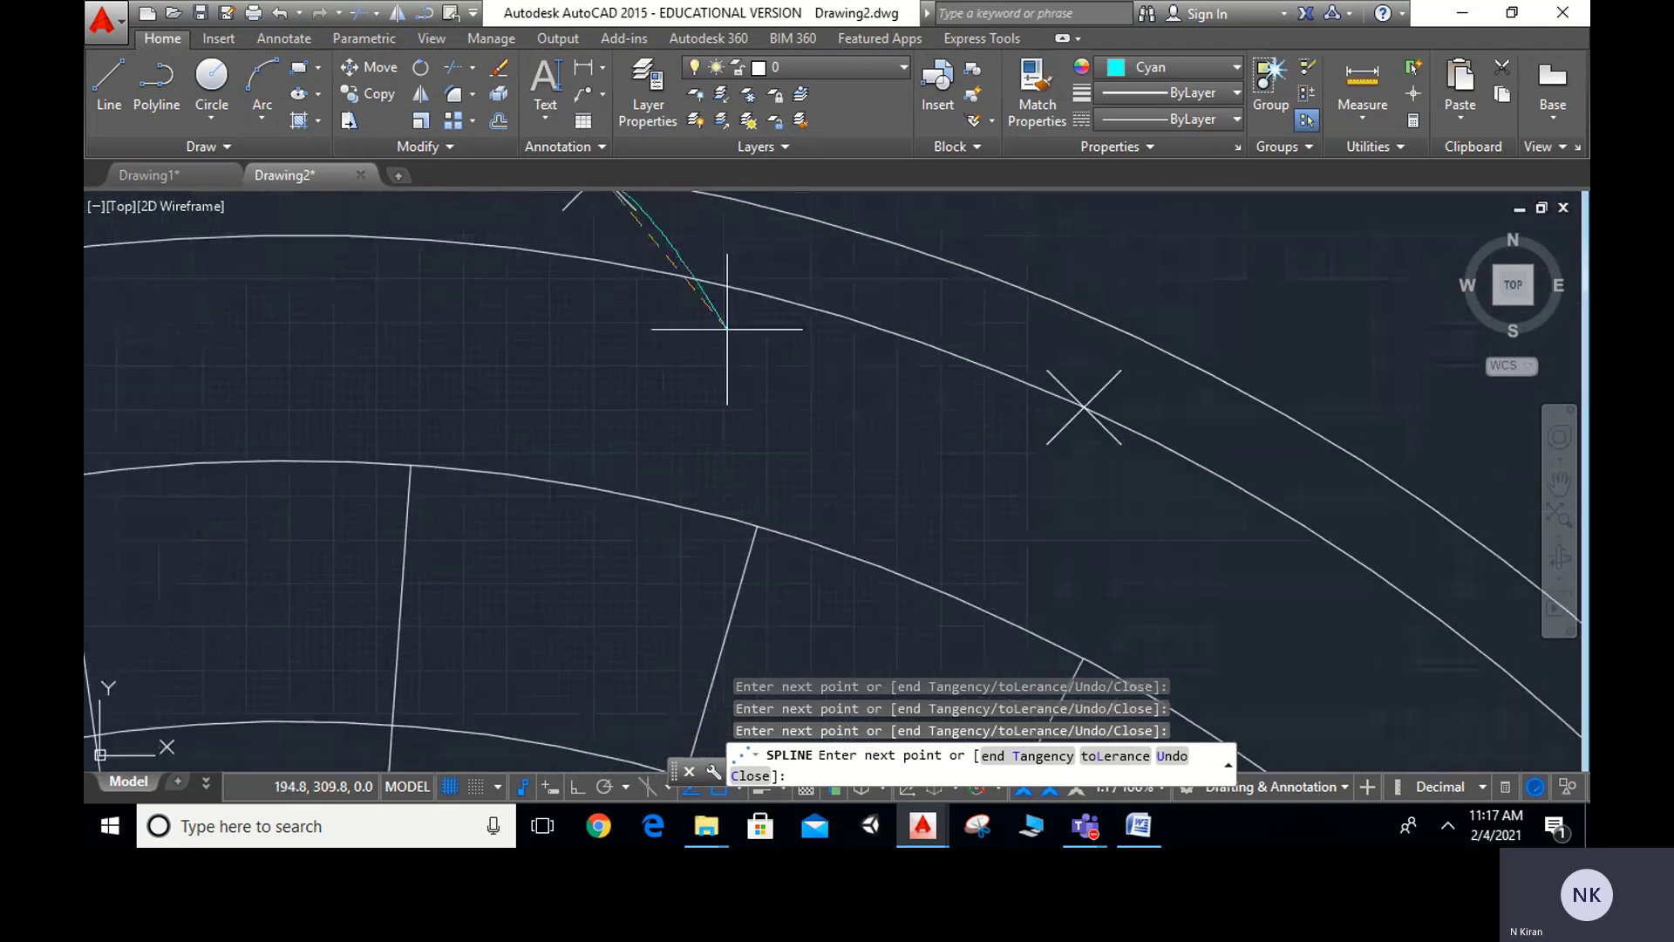
click(1083, 407)
Carry the spline down through the remaining marked points and finish it at the base arc's end on the last radius
middle_drag(1084, 610, 933, 172)
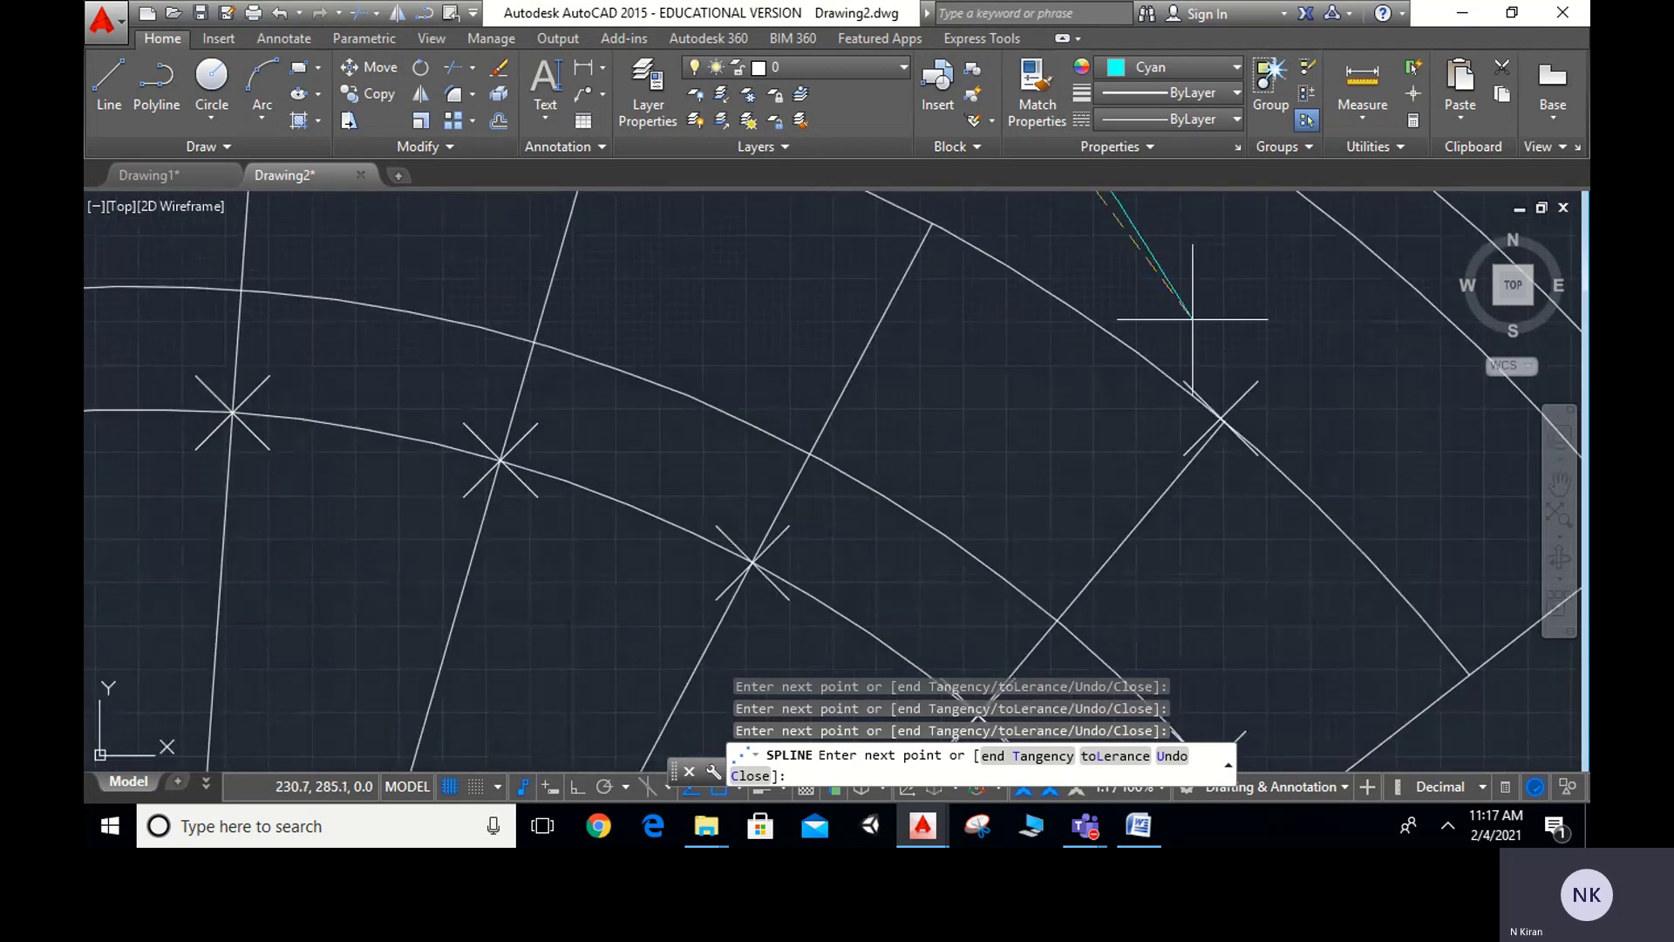
click(1221, 418)
middle_drag(1229, 689, 1165, 389)
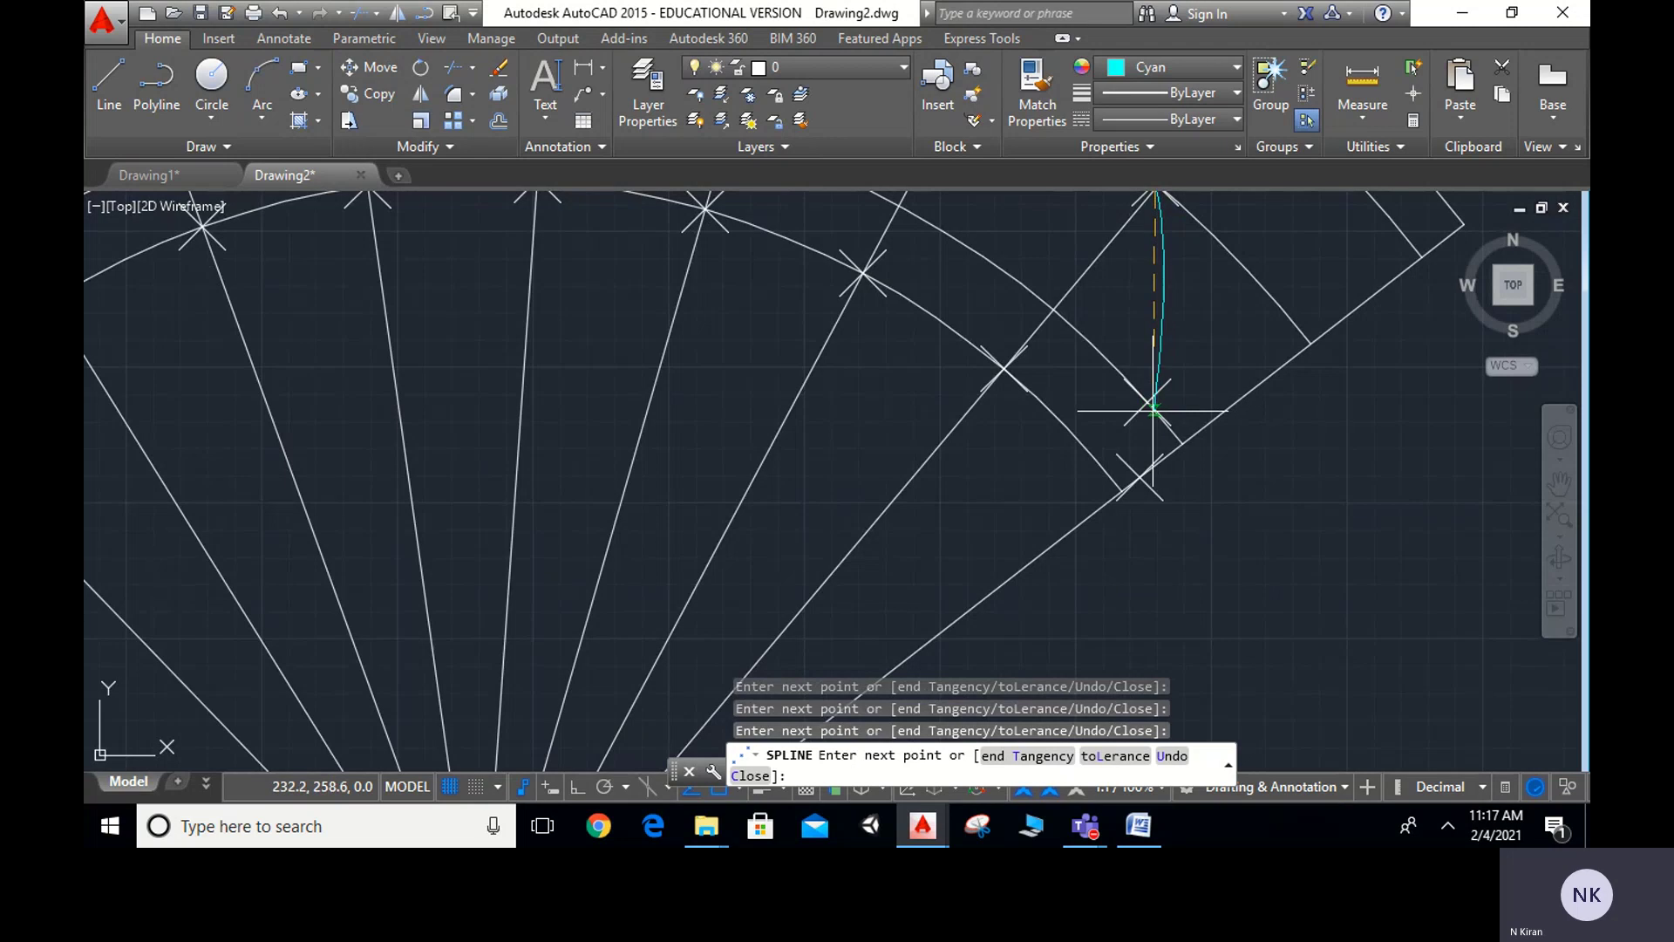
click(1148, 402)
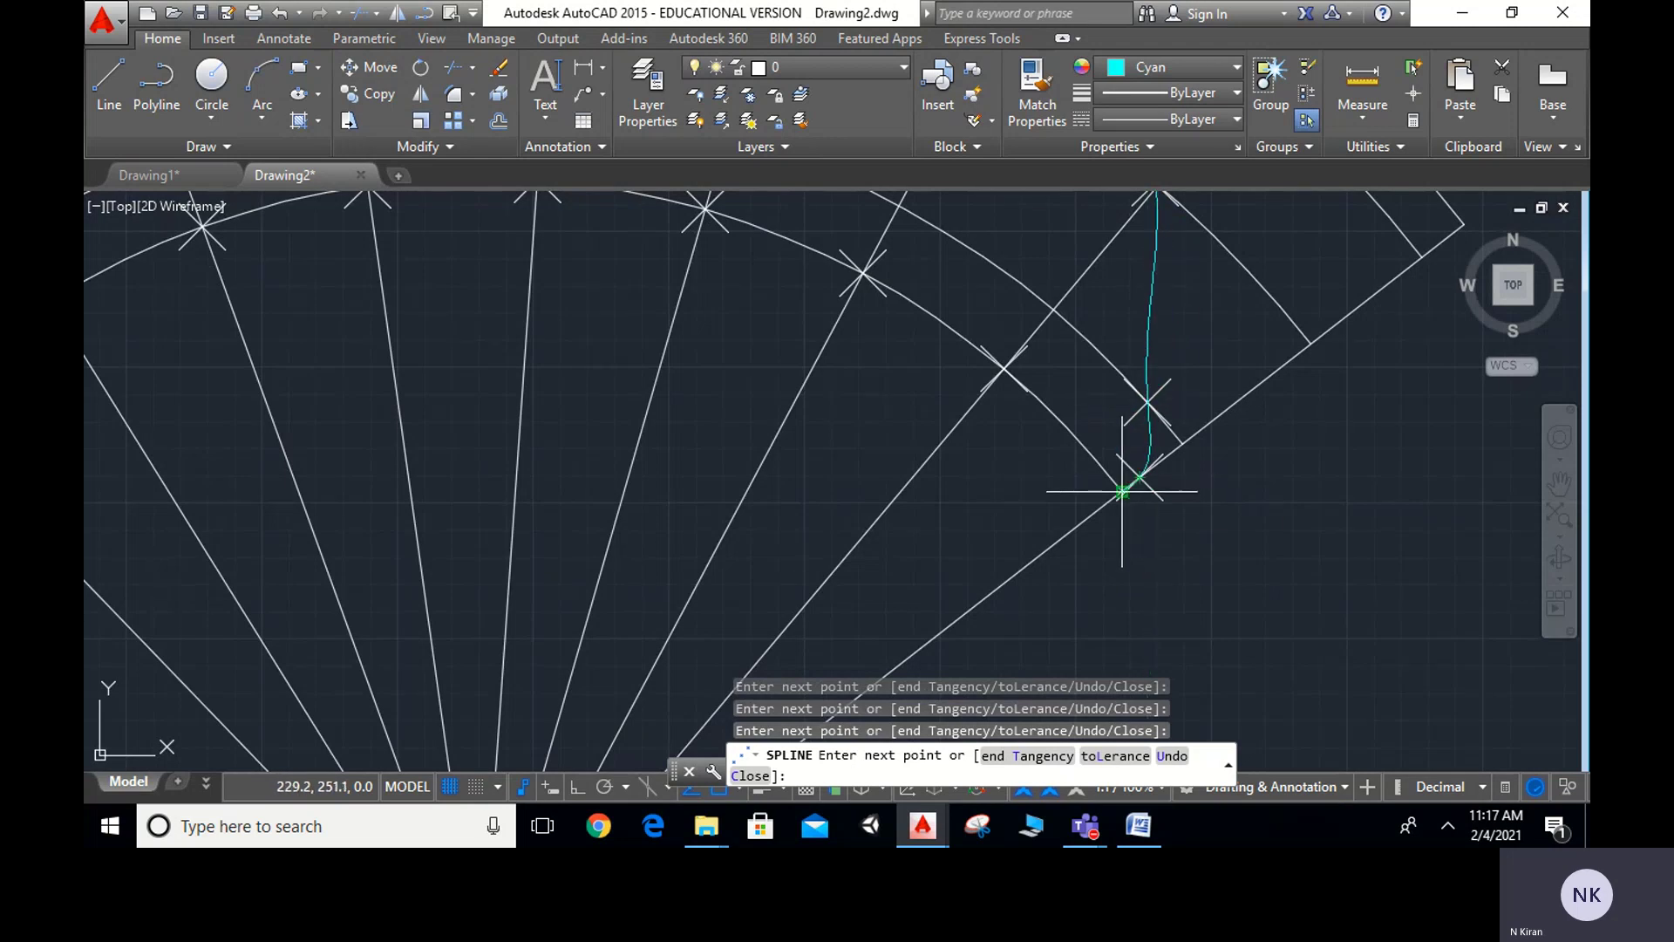
click(1122, 491)
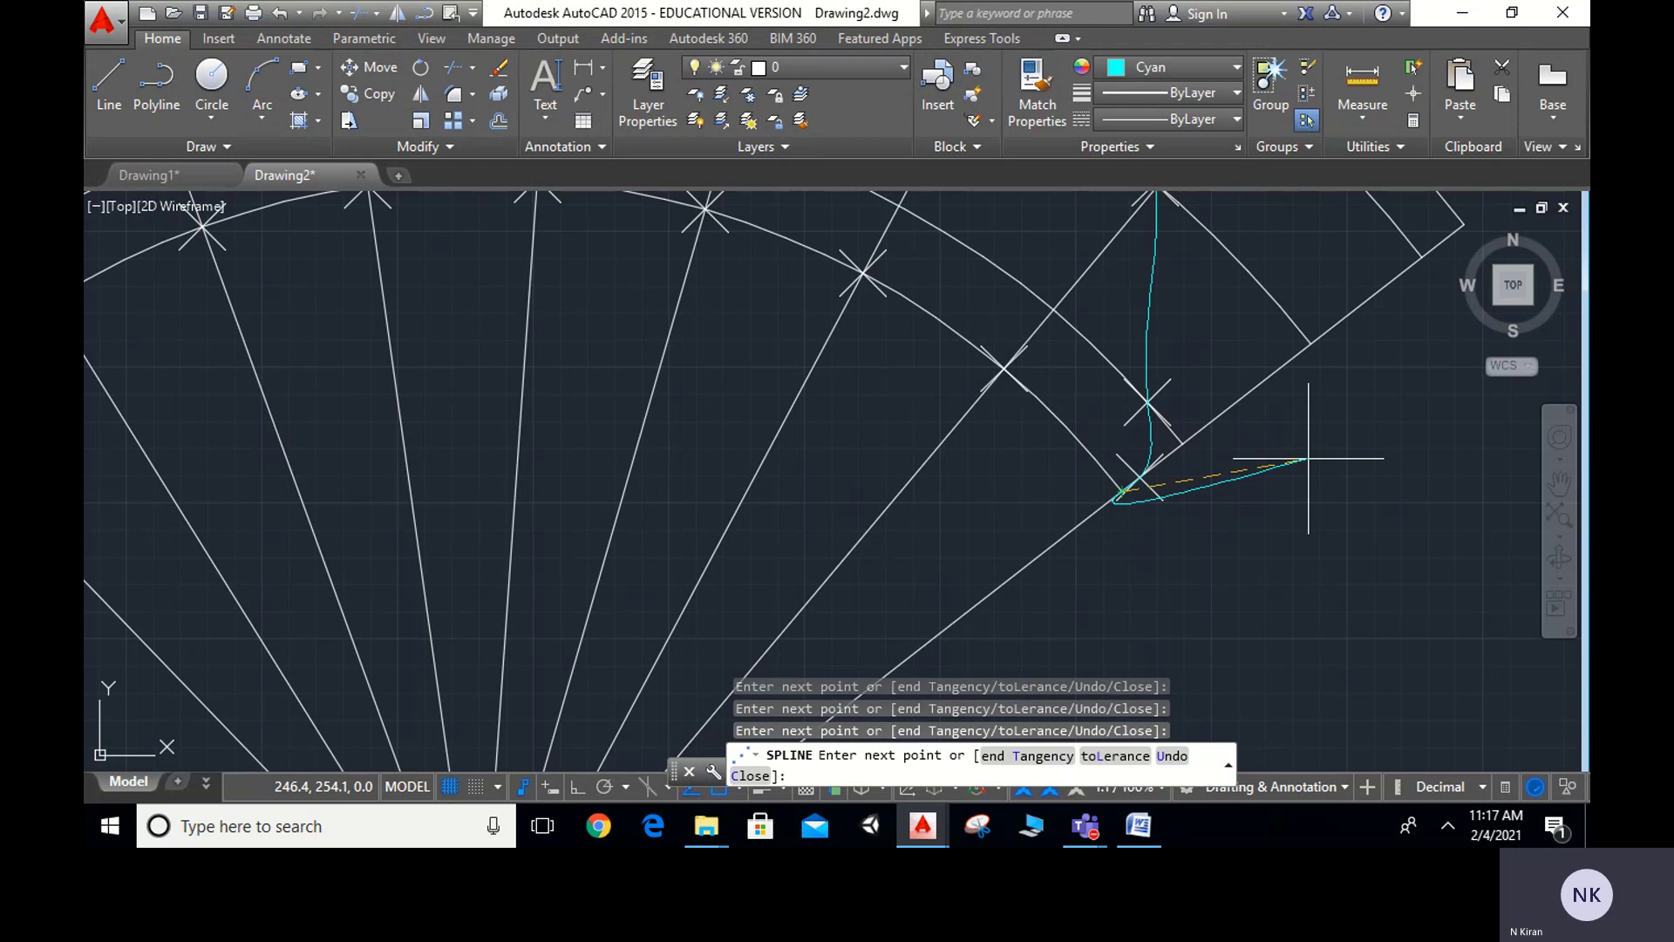
key(Return)
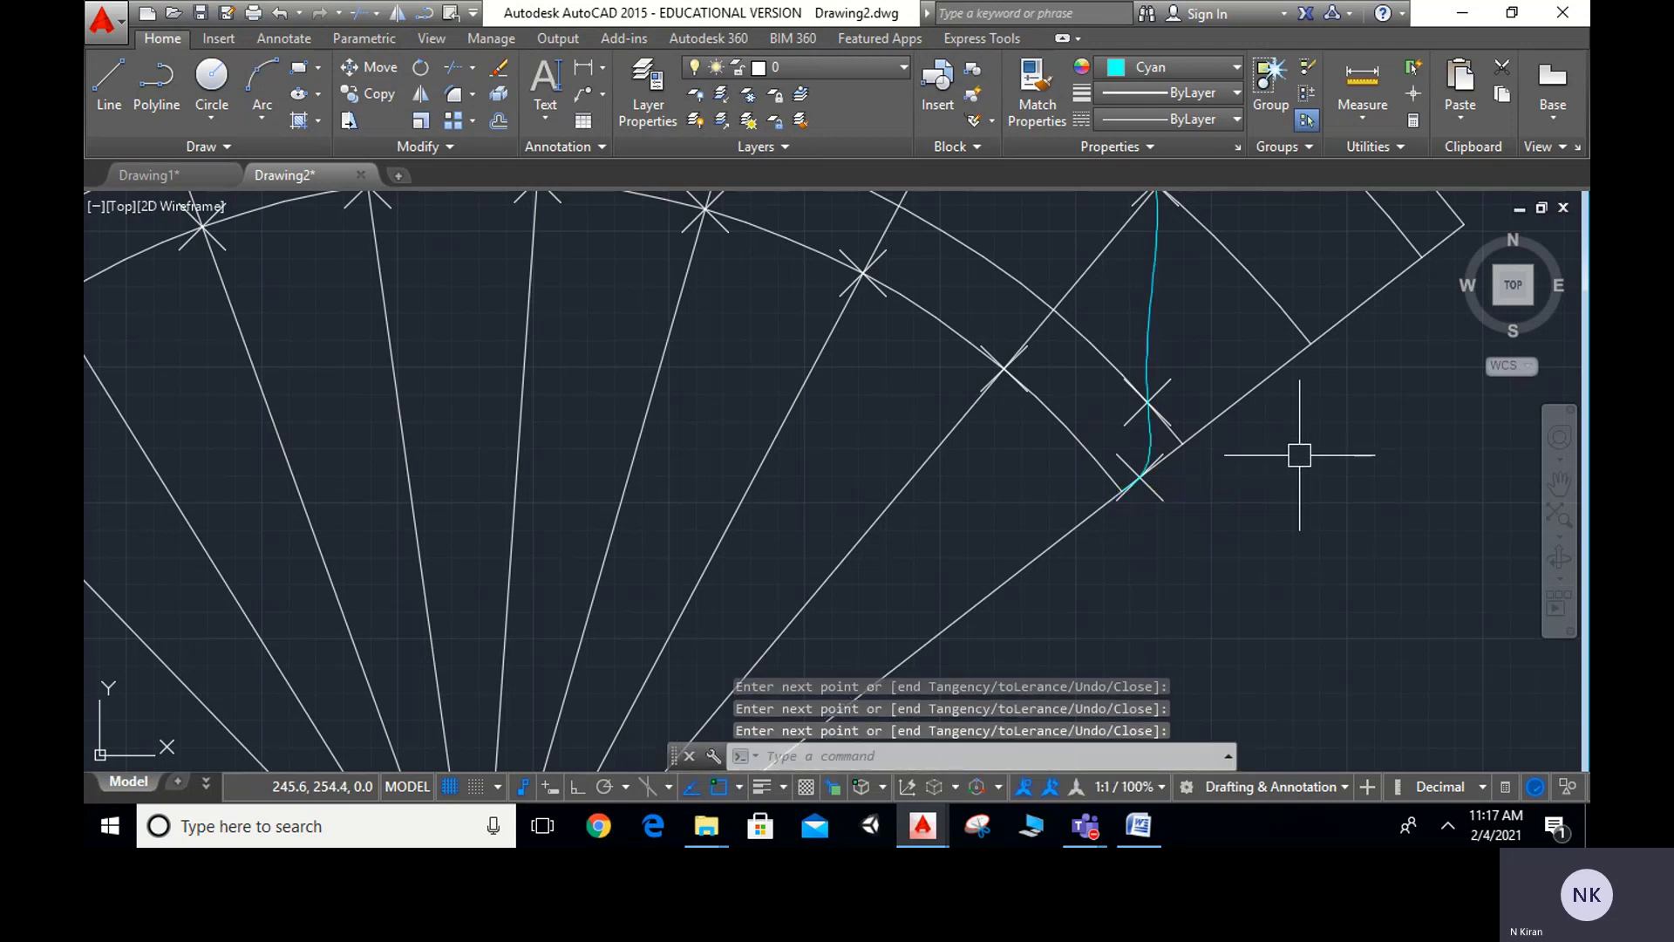
scroll(1296, 456, down, 3)
middle_drag(1296, 456, 1213, 530)
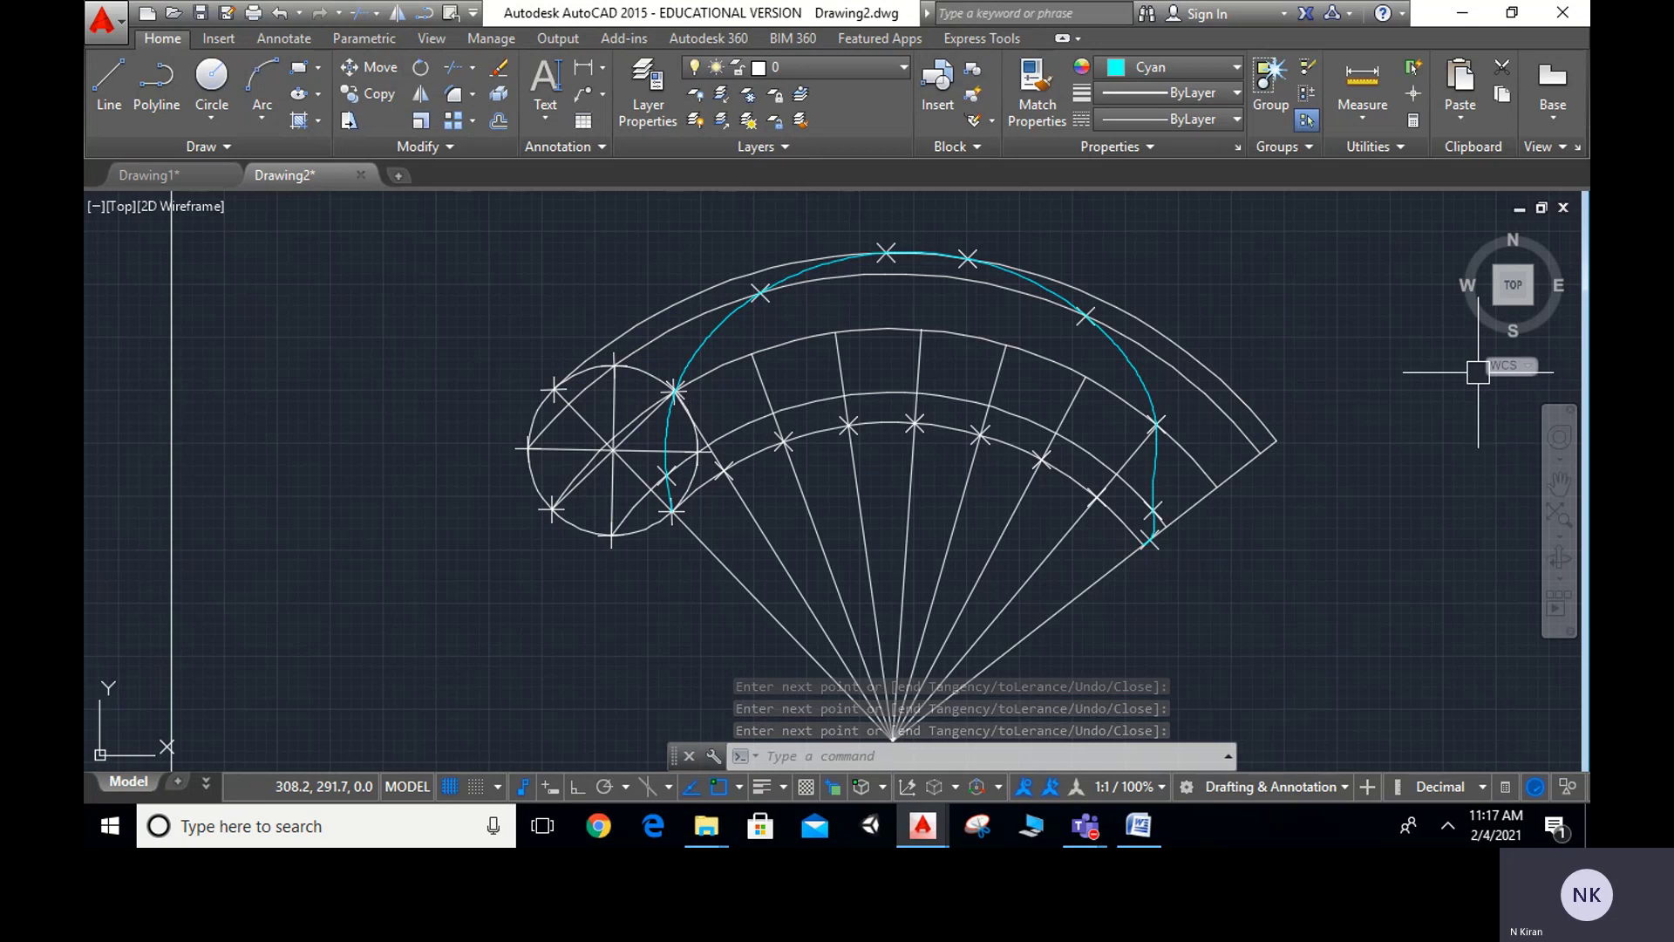
Convert the cyan spline into a polyline with PEDIT, using a precision of 10
text(e)
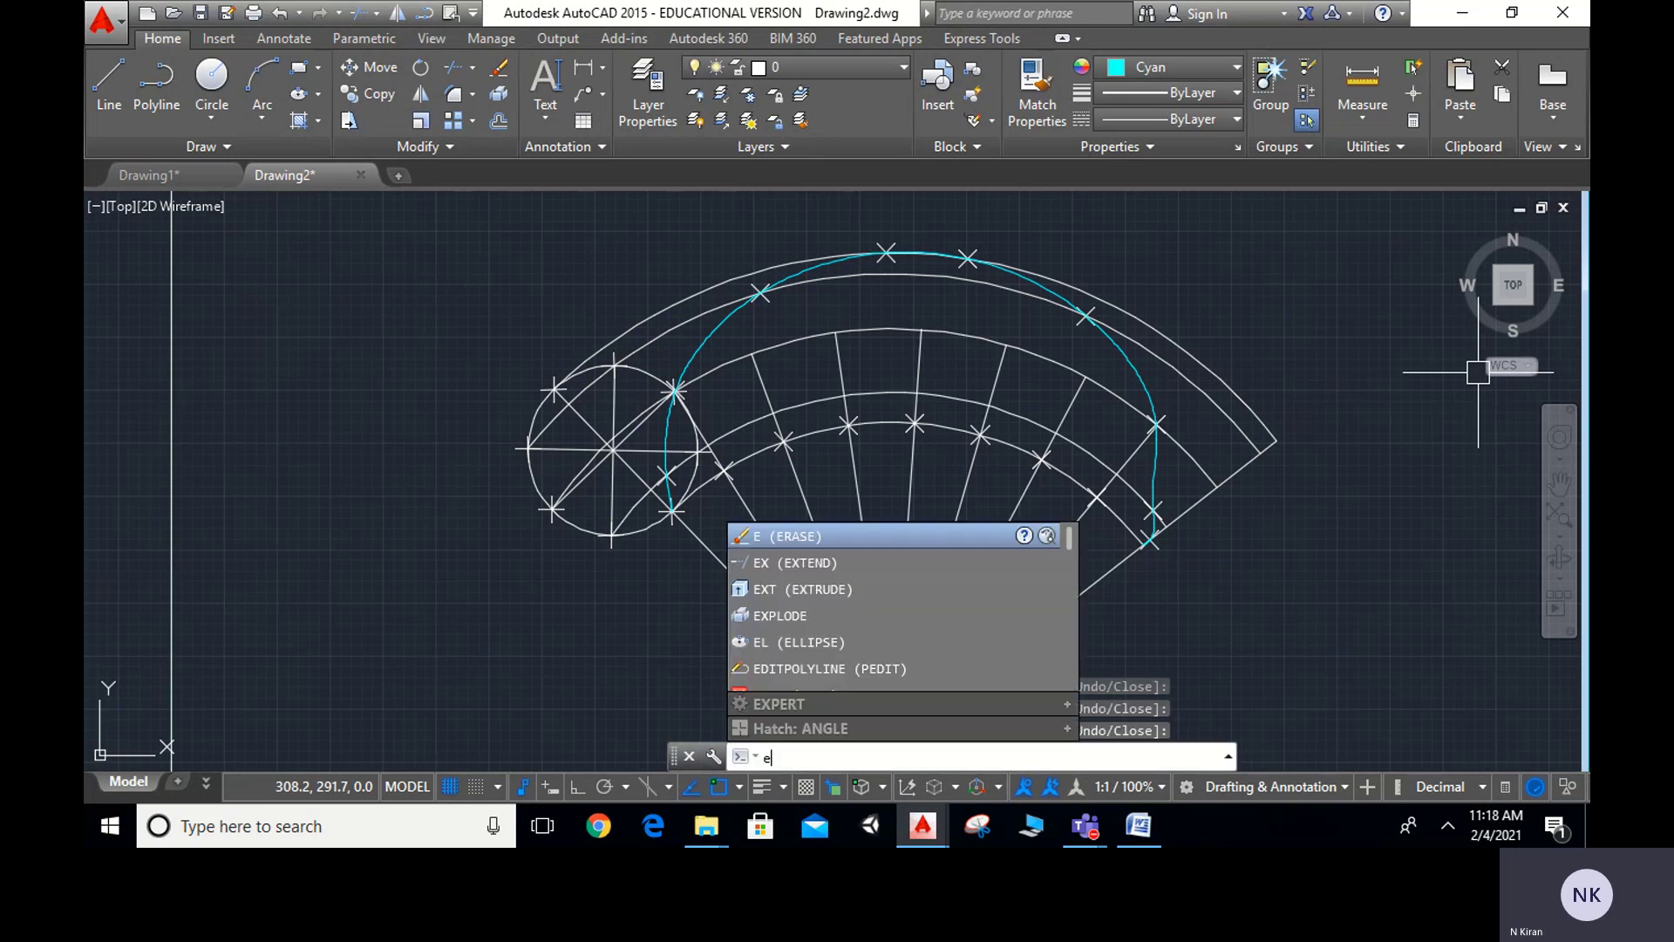
key(BackSpace)
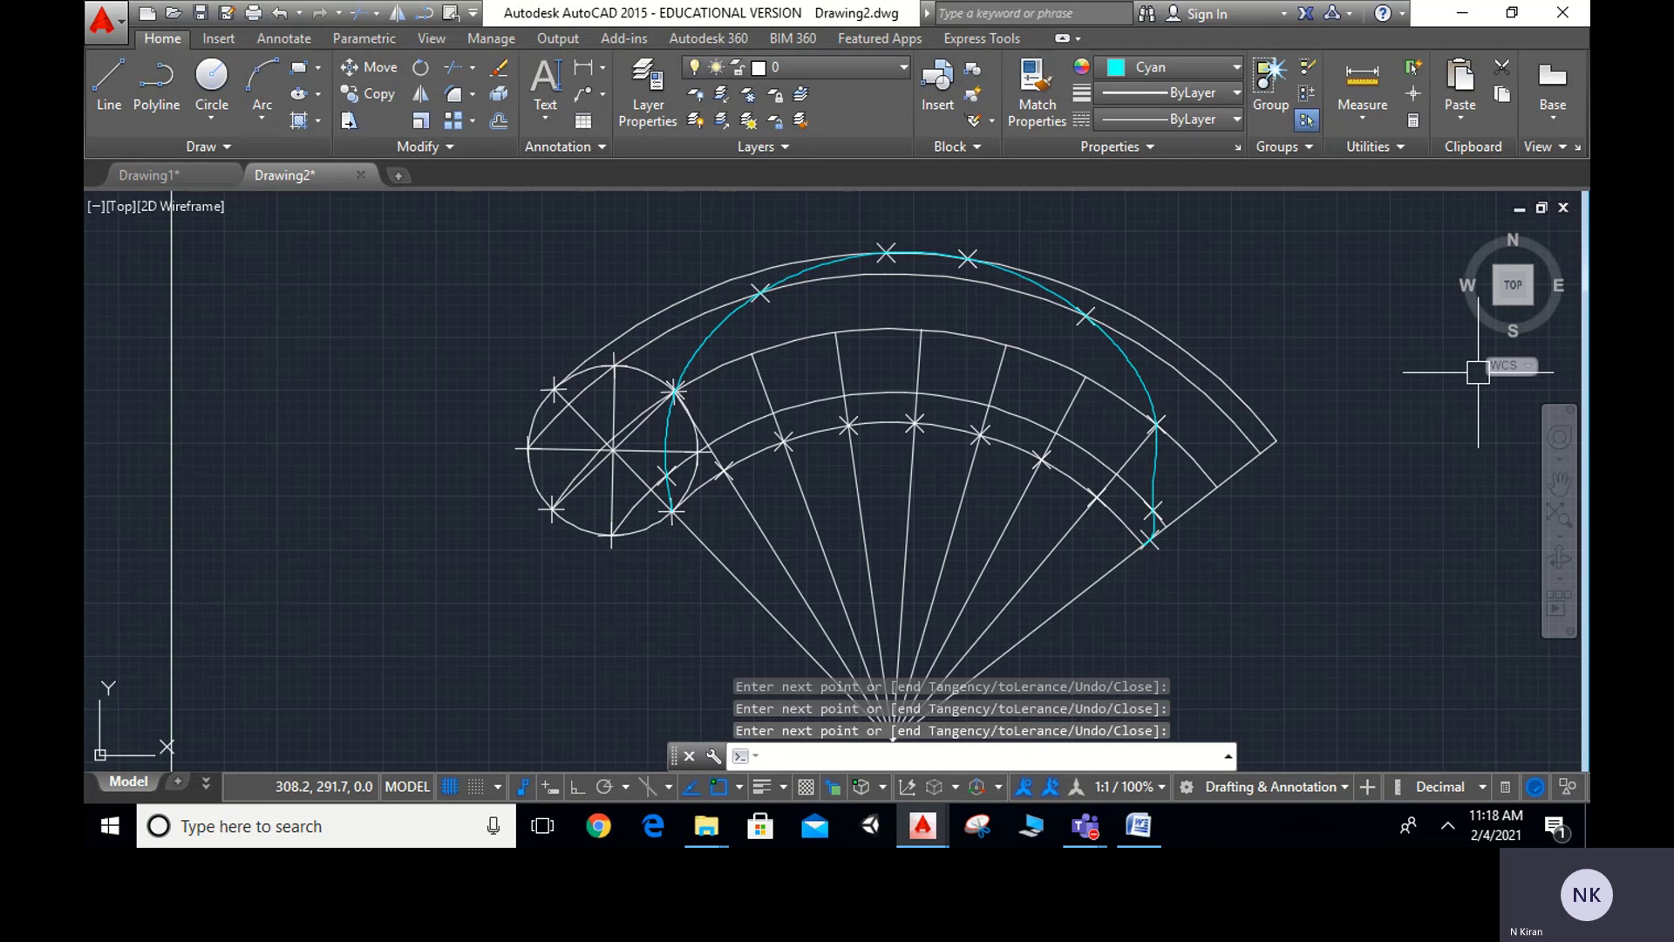
text(PEDIT)
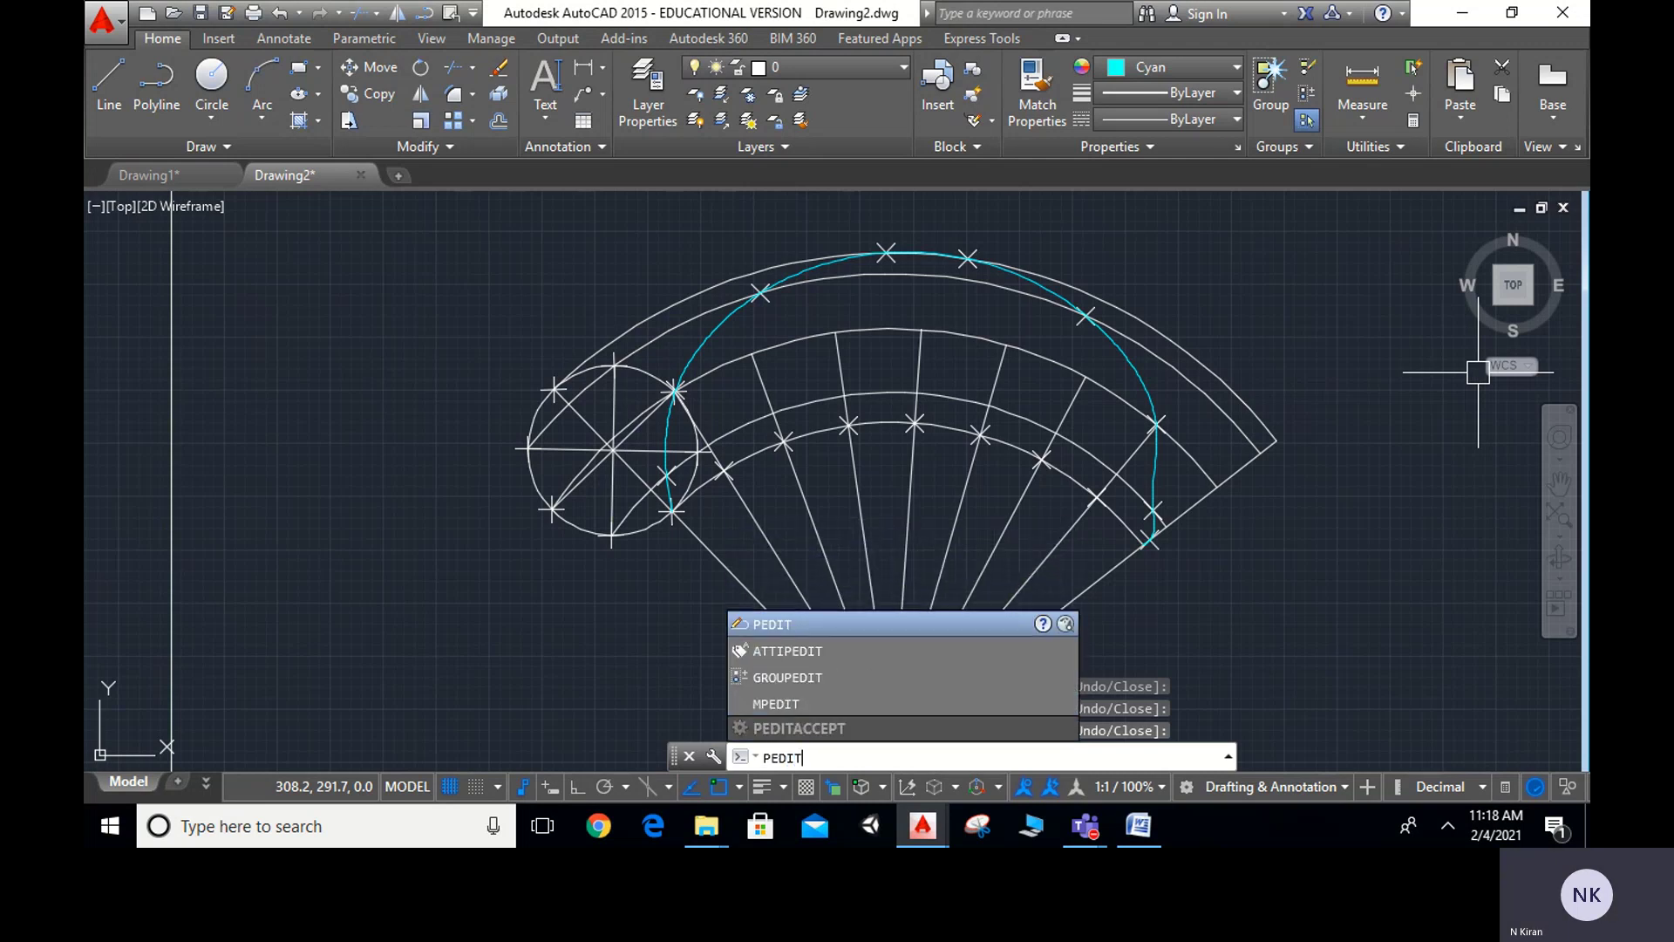
key(Return)
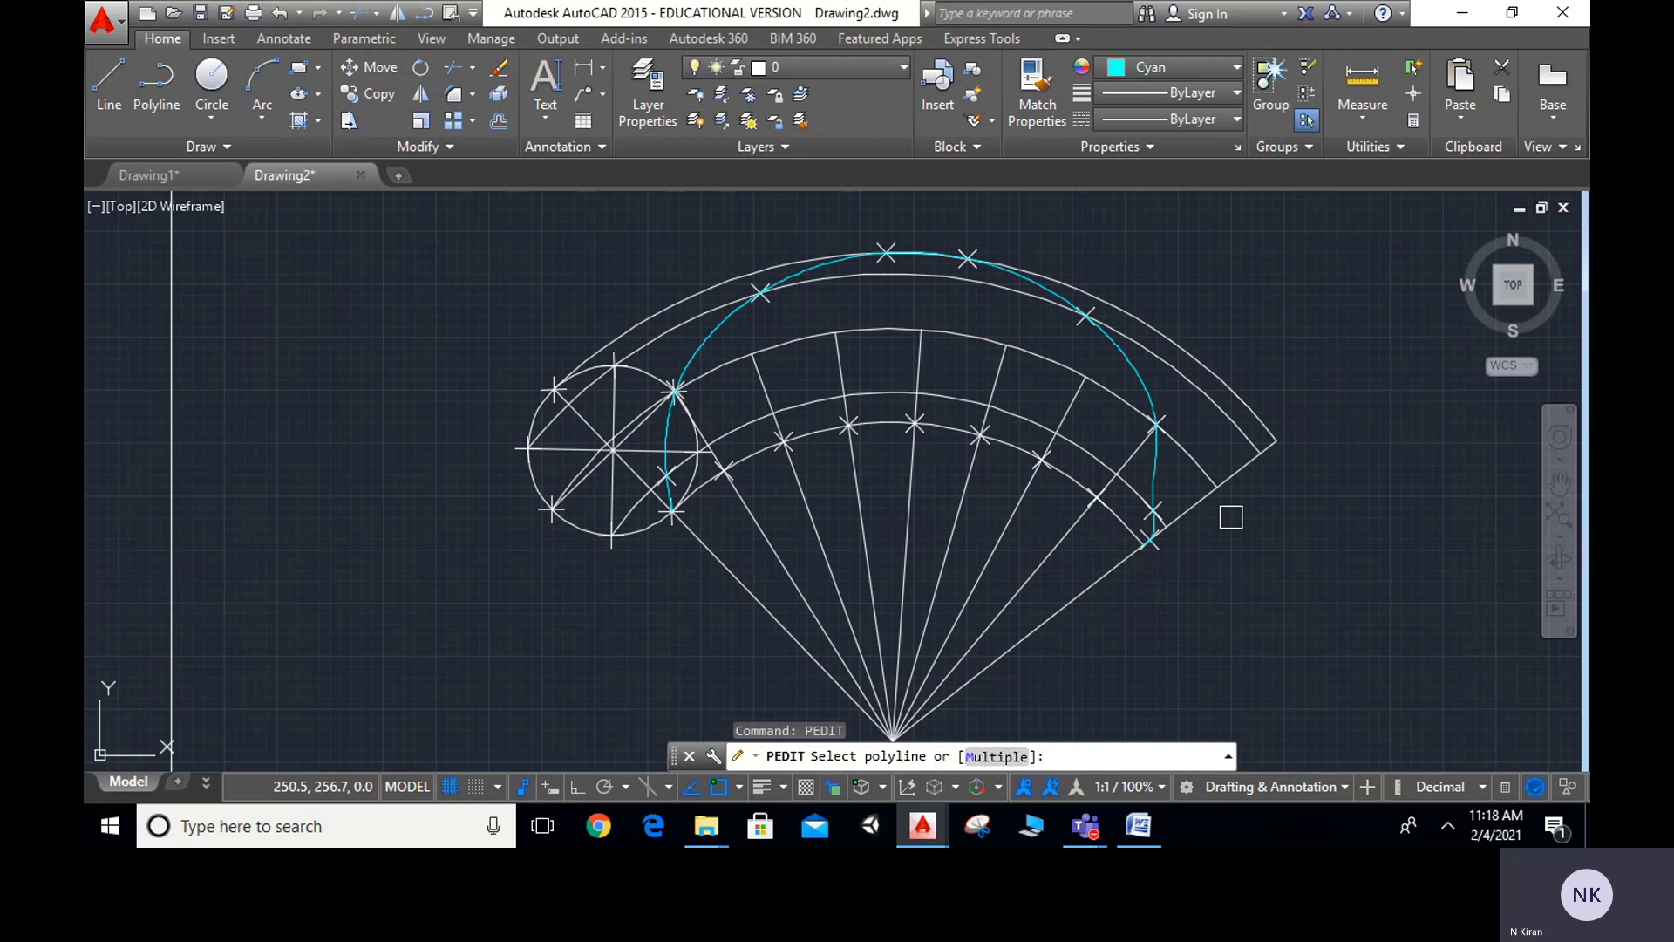
click(1153, 467)
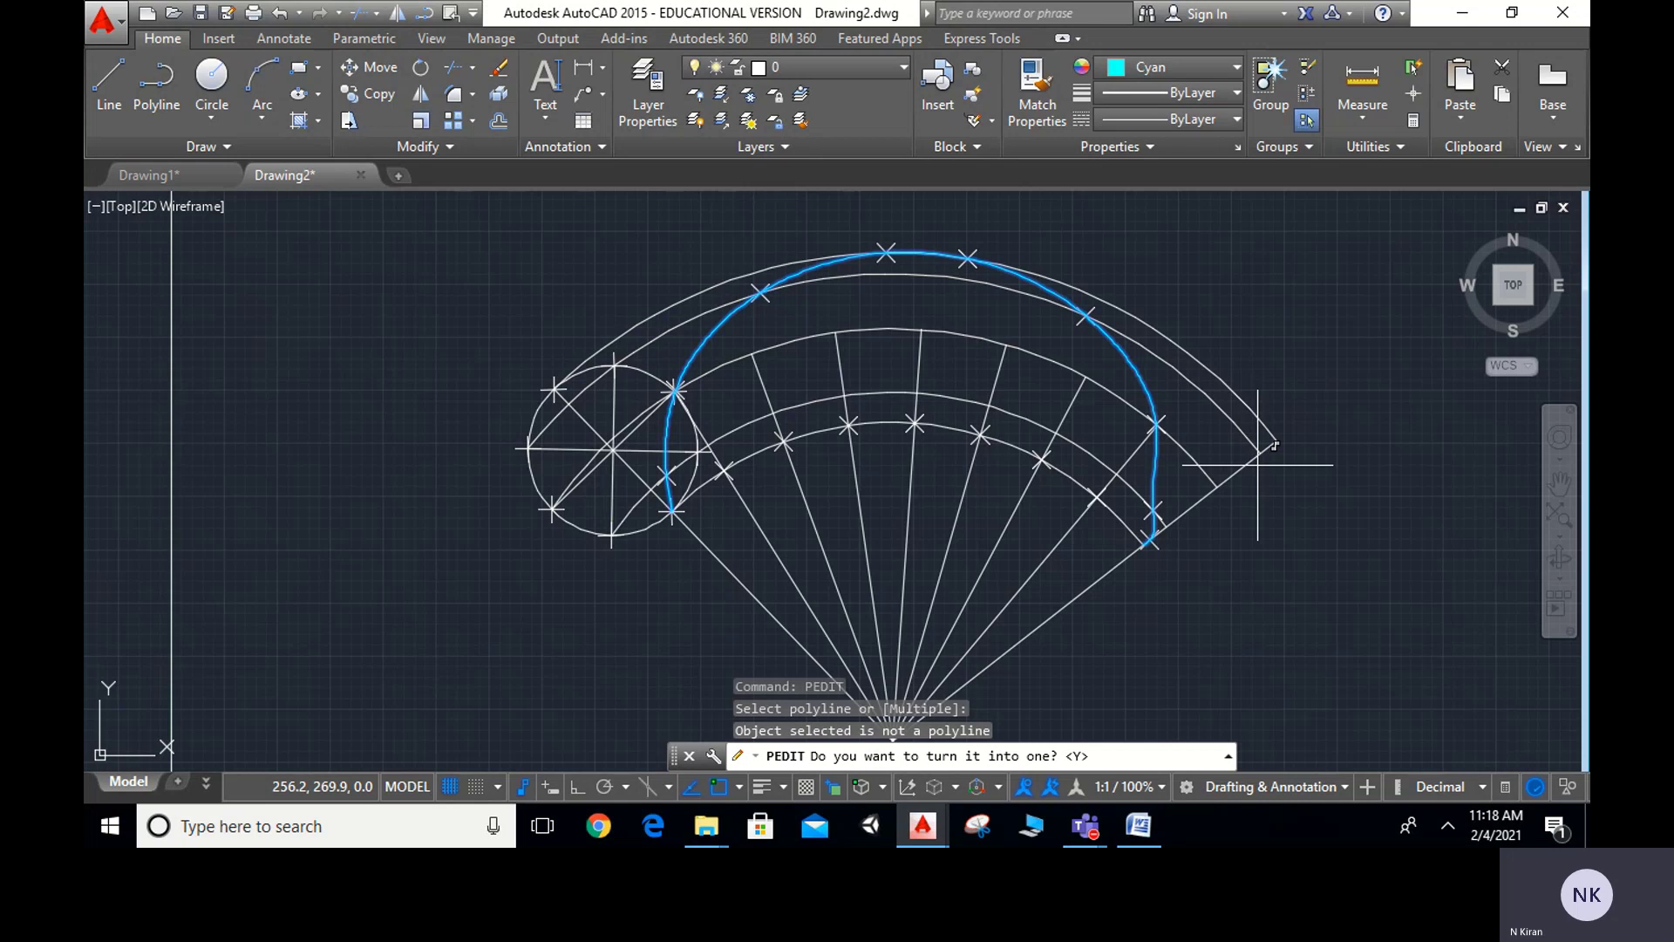
key(Return)
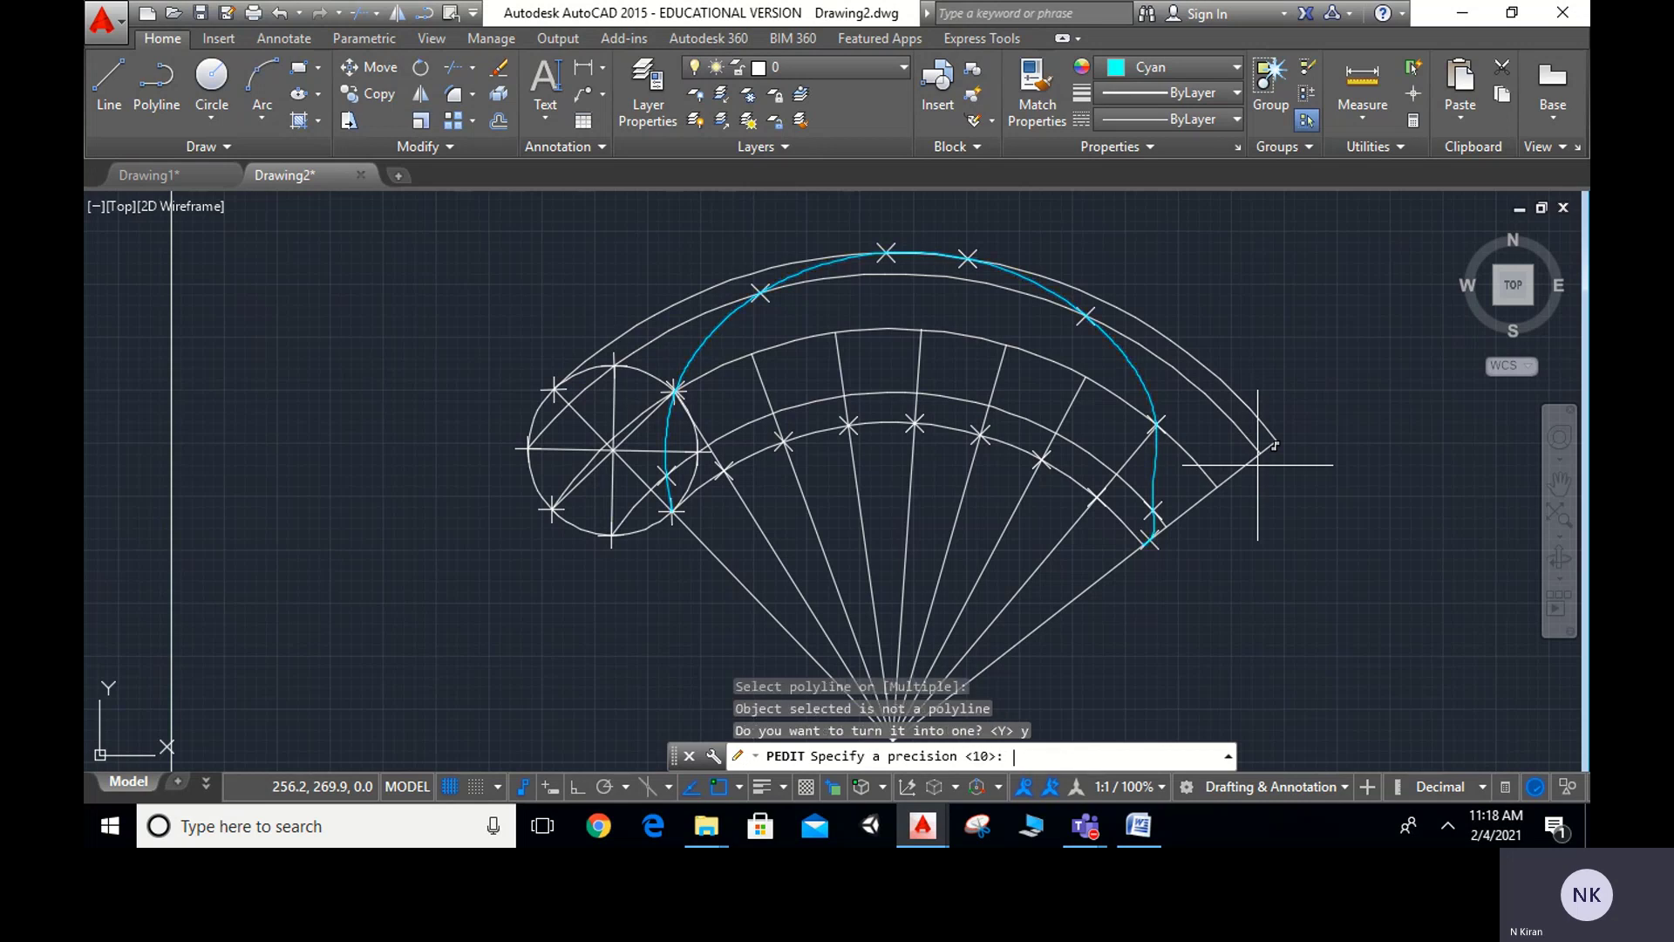
text(10)
key(Return)
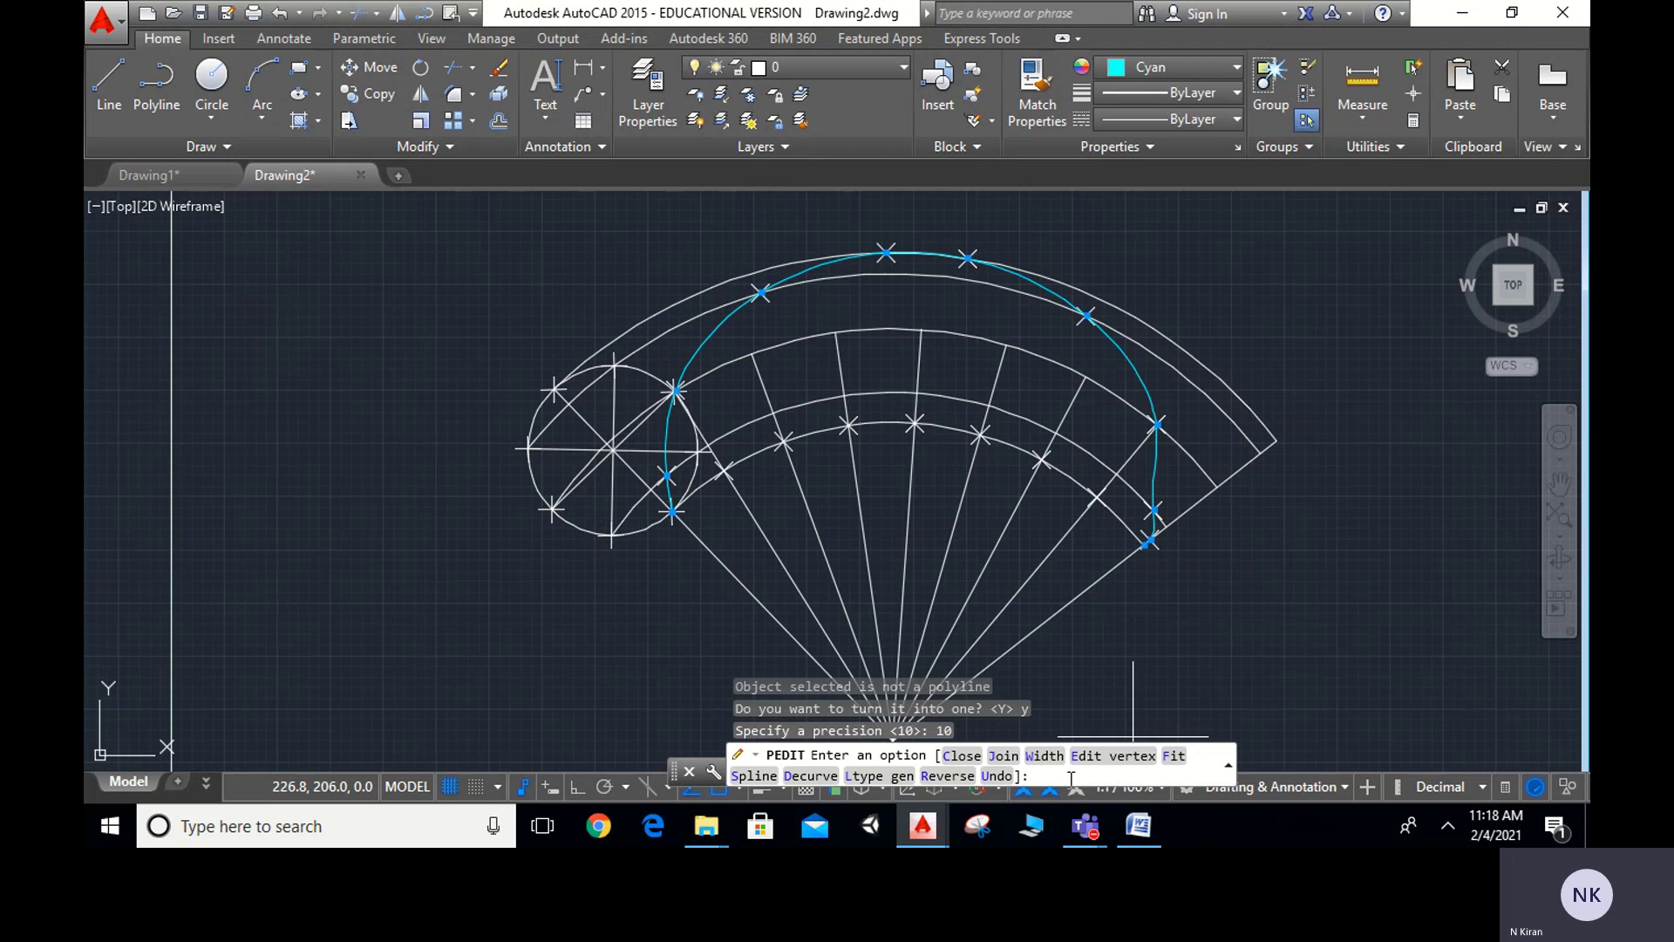
Set the width of all segments of the converted cyan curve to 1
click(1045, 756)
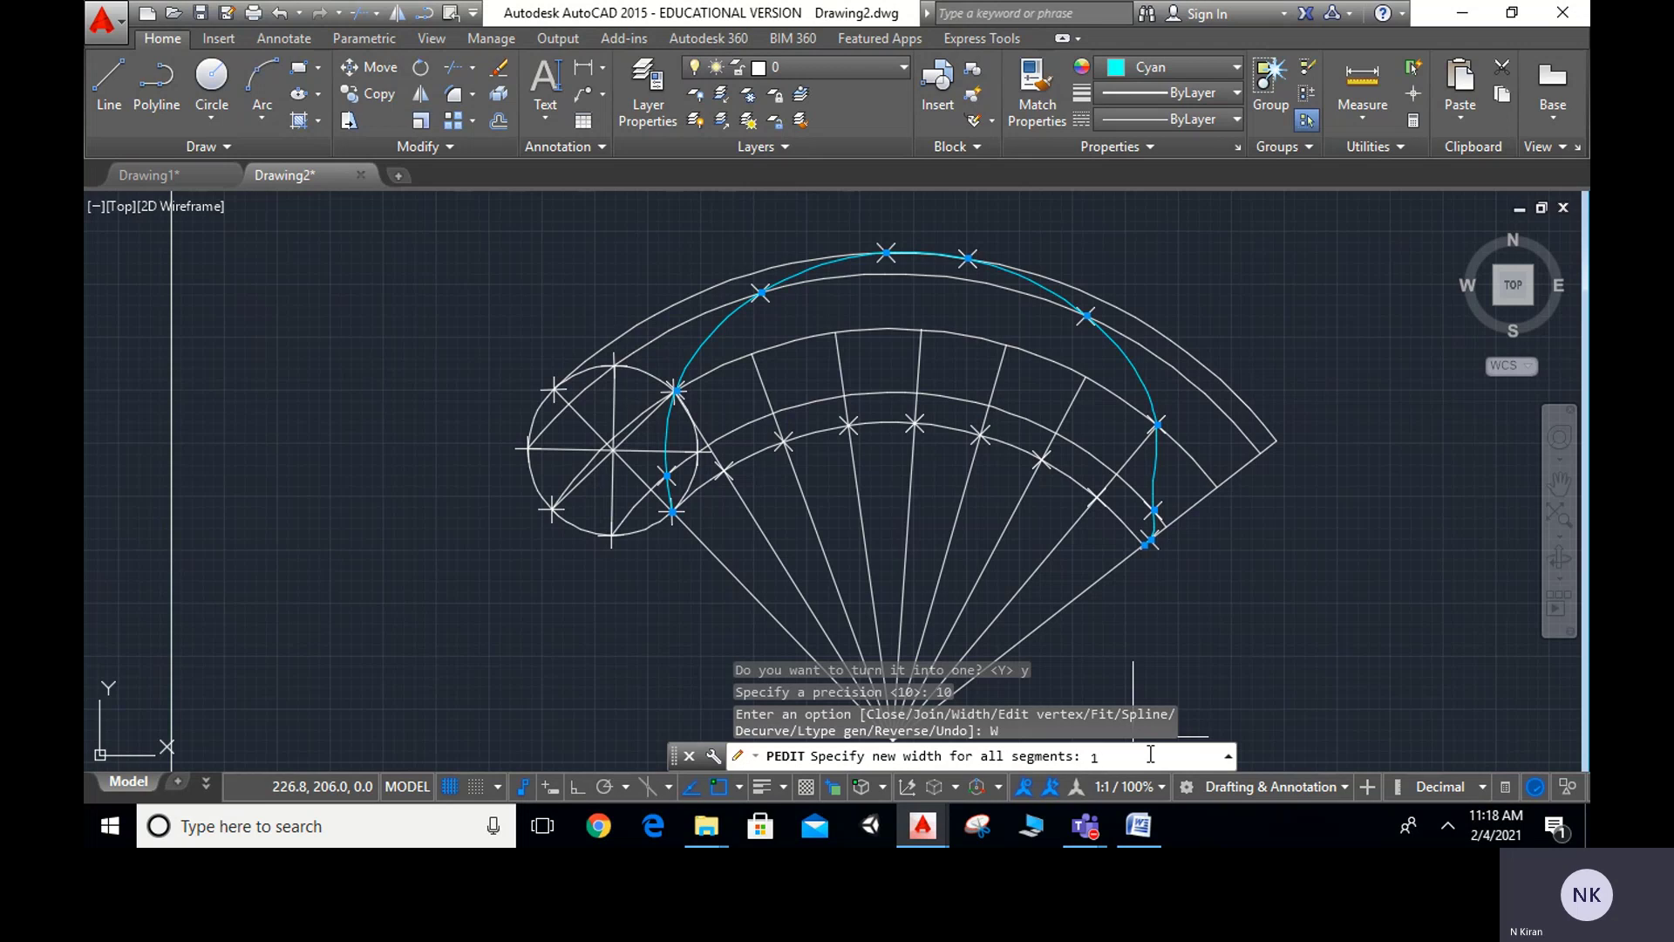
text(1)
key(Return)
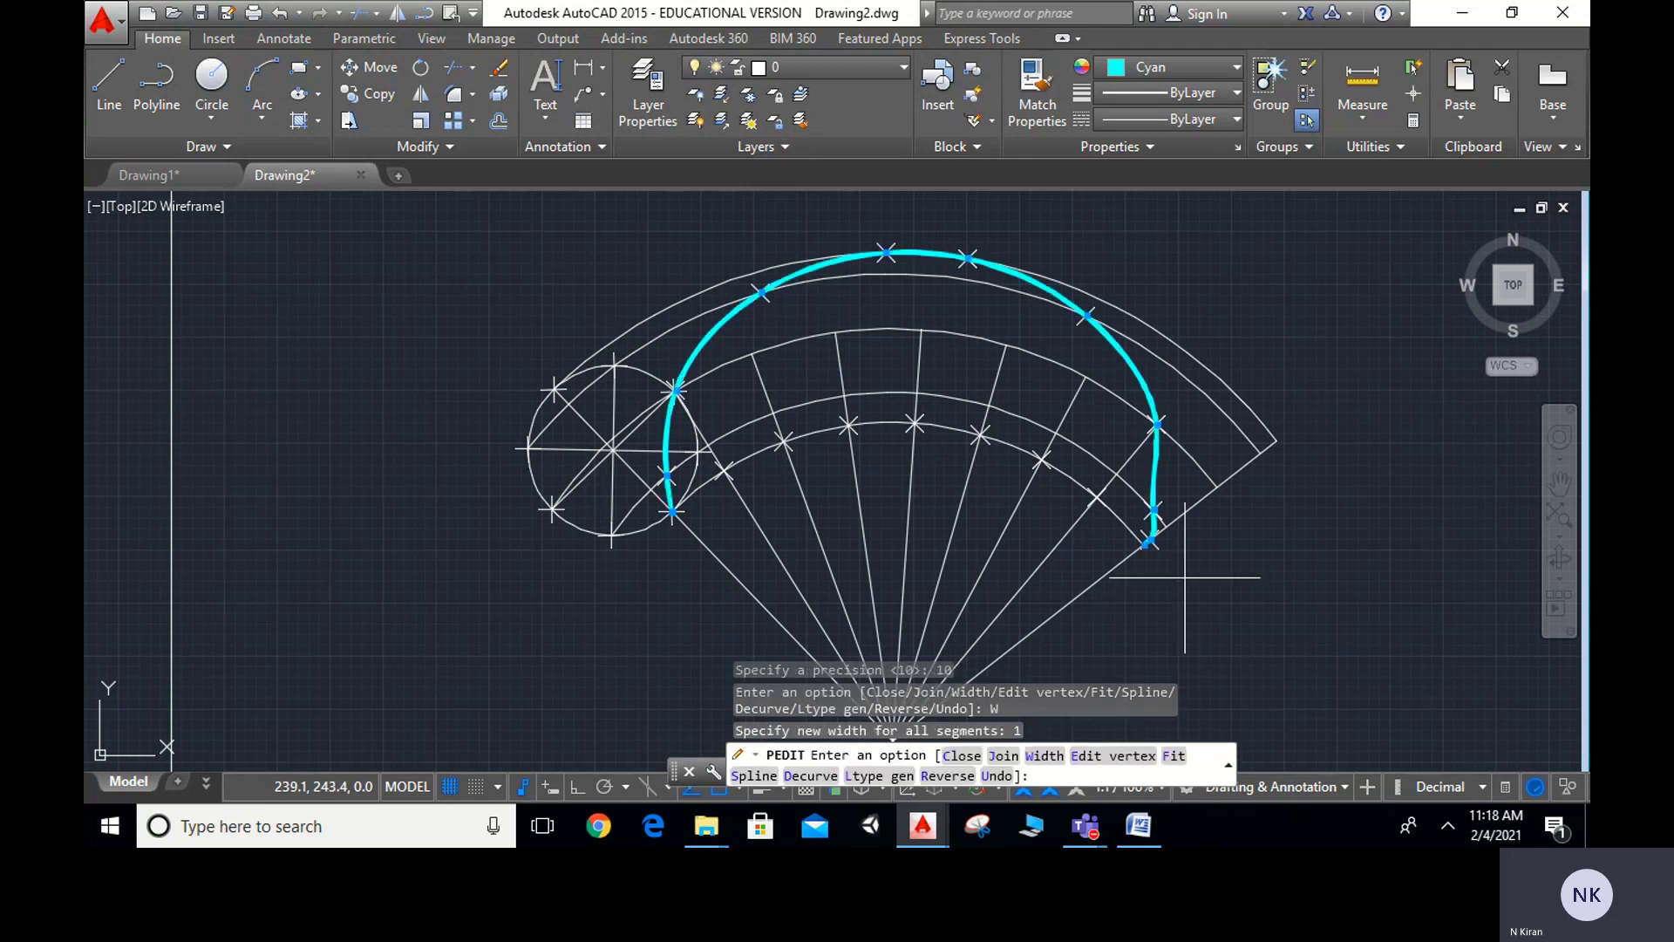
scroll(1229, 553, down, 2)
mouse_move(1218, 546)
middle_down()
mouse_move(1031, 549)
mouse_move(1018, 510)
middle_up()
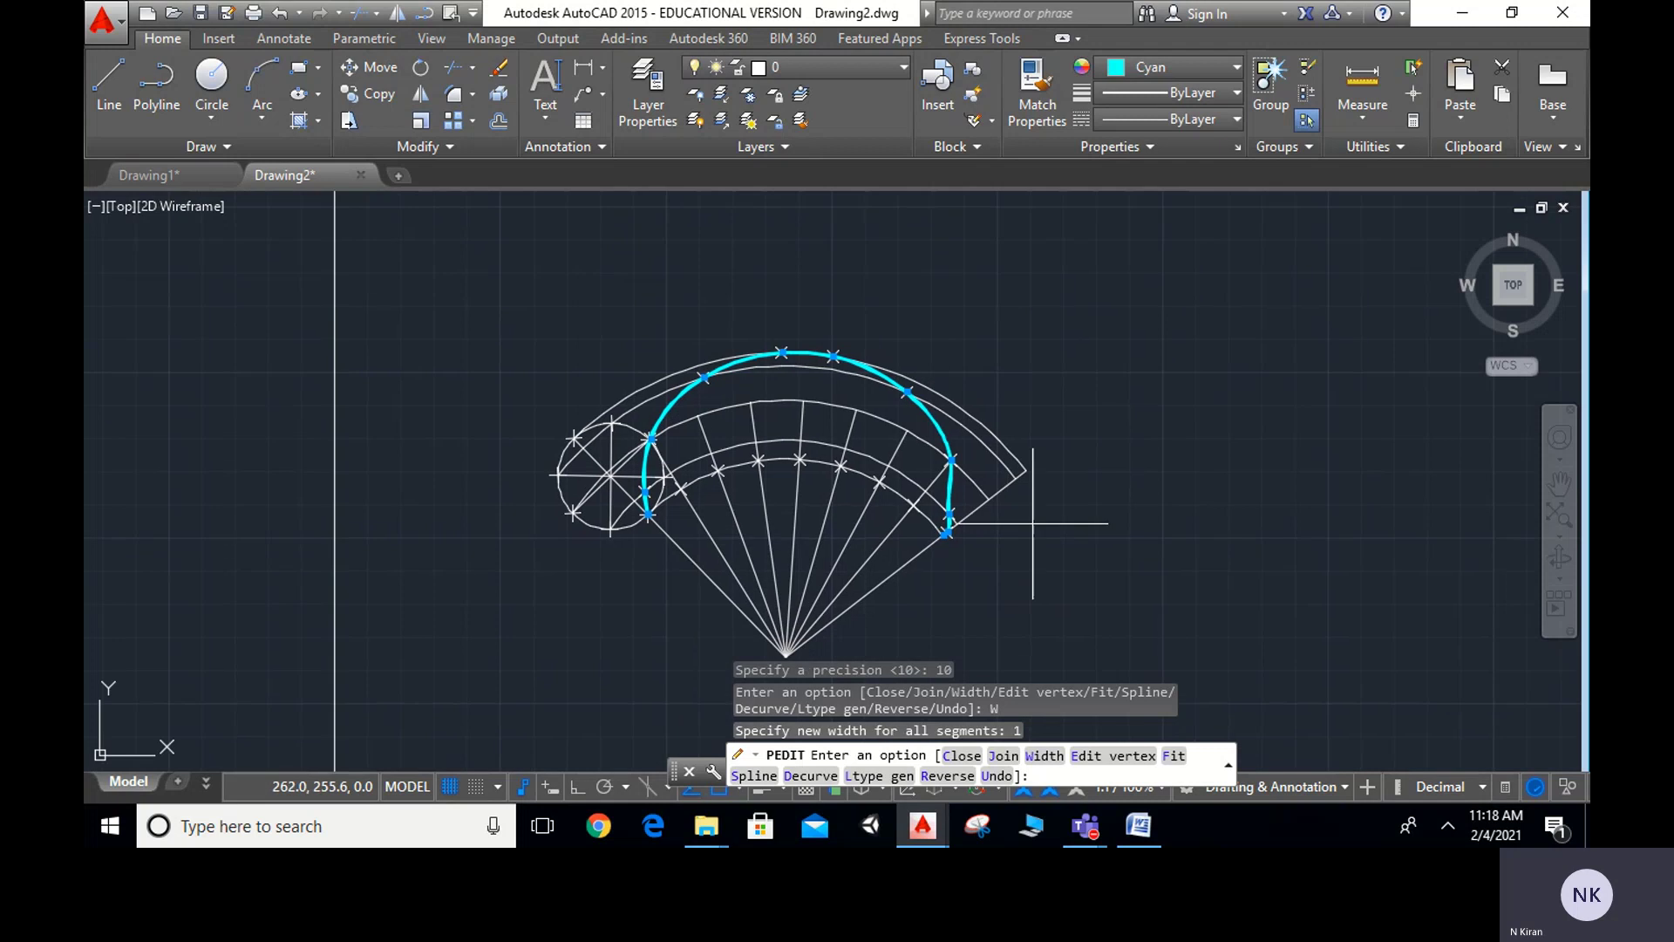
scroll(1046, 519, up, 2)
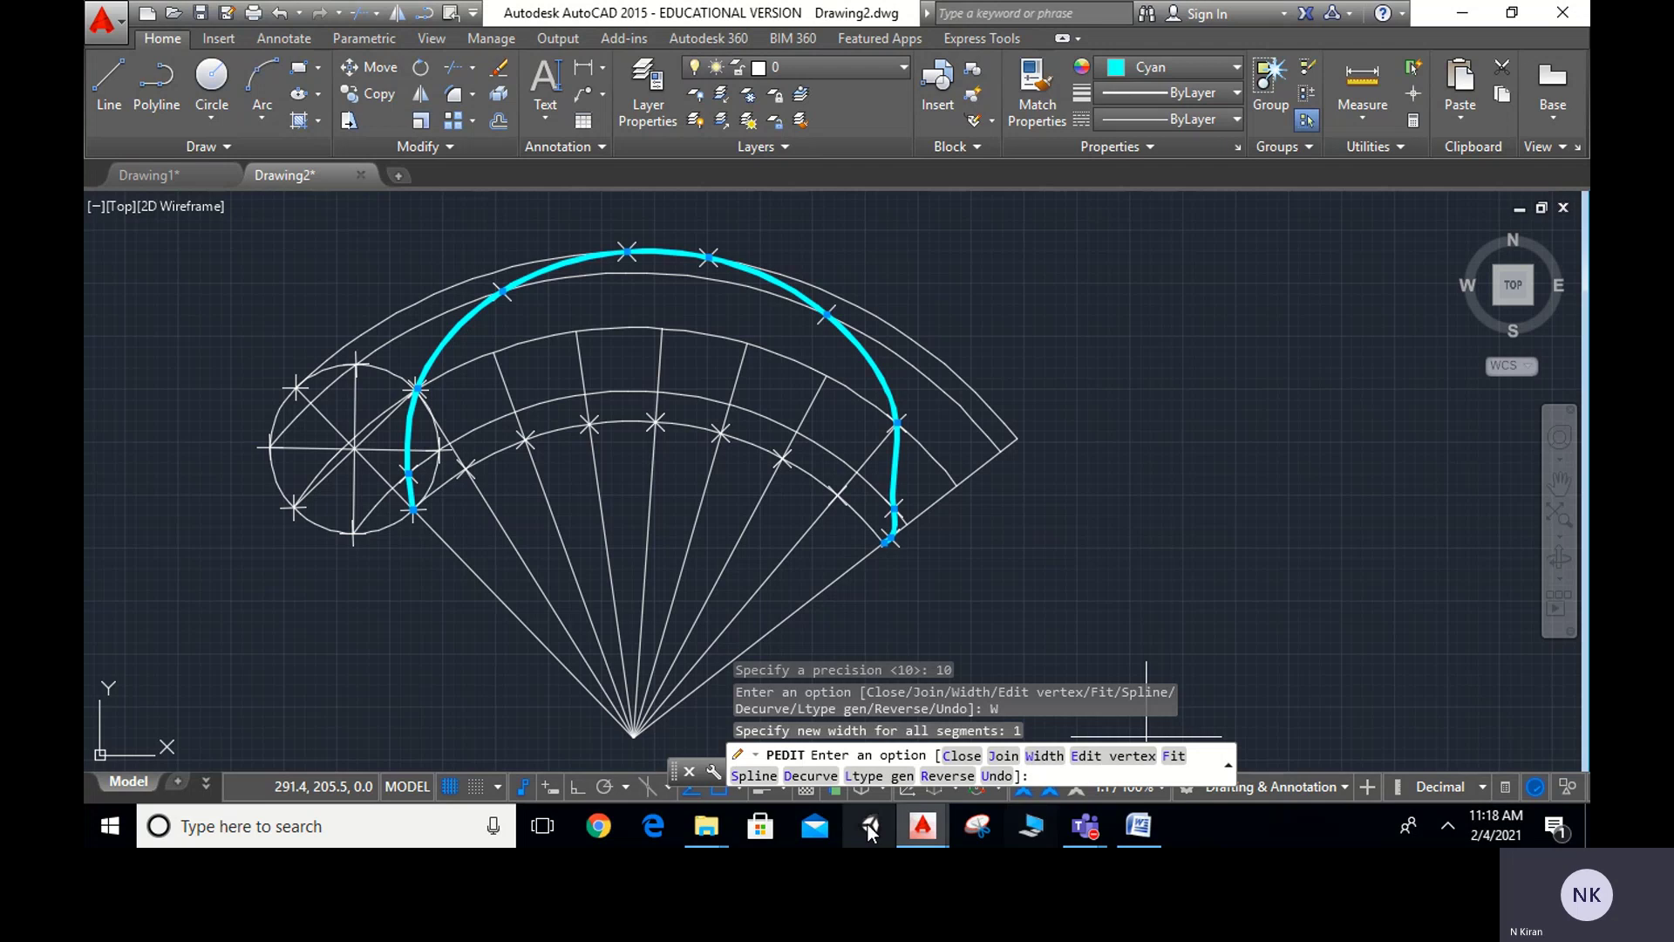
Switch to the Engineering Graphics meeting window in Microsoft Teams
mouse_move(1084, 826)
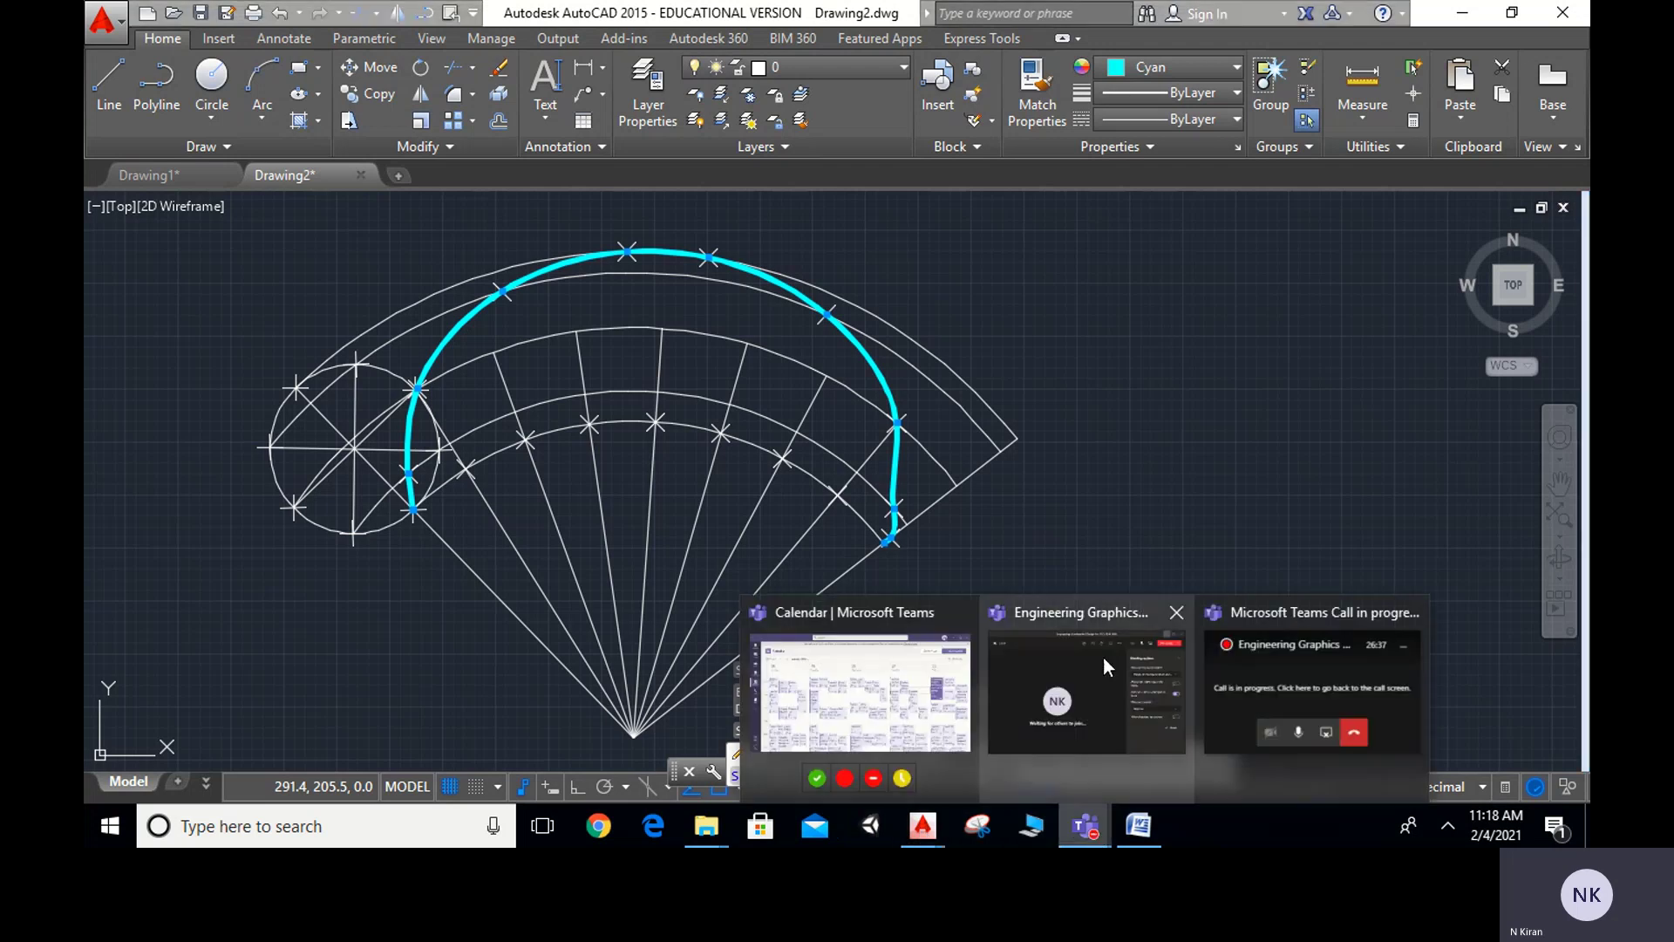
click(1074, 682)
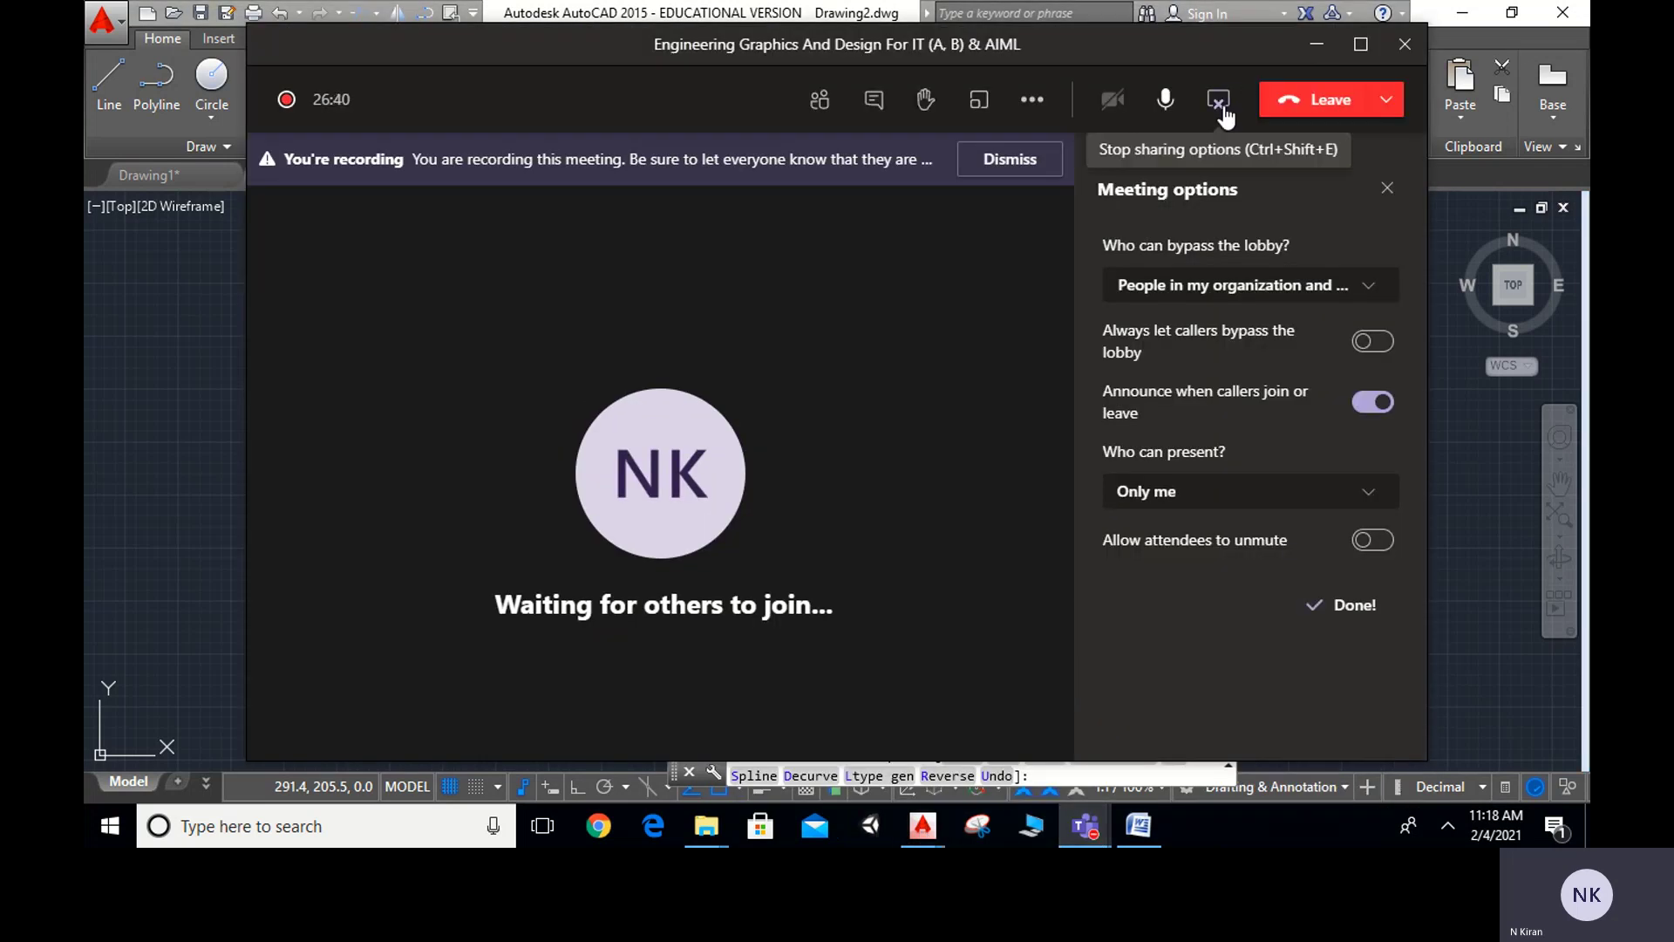